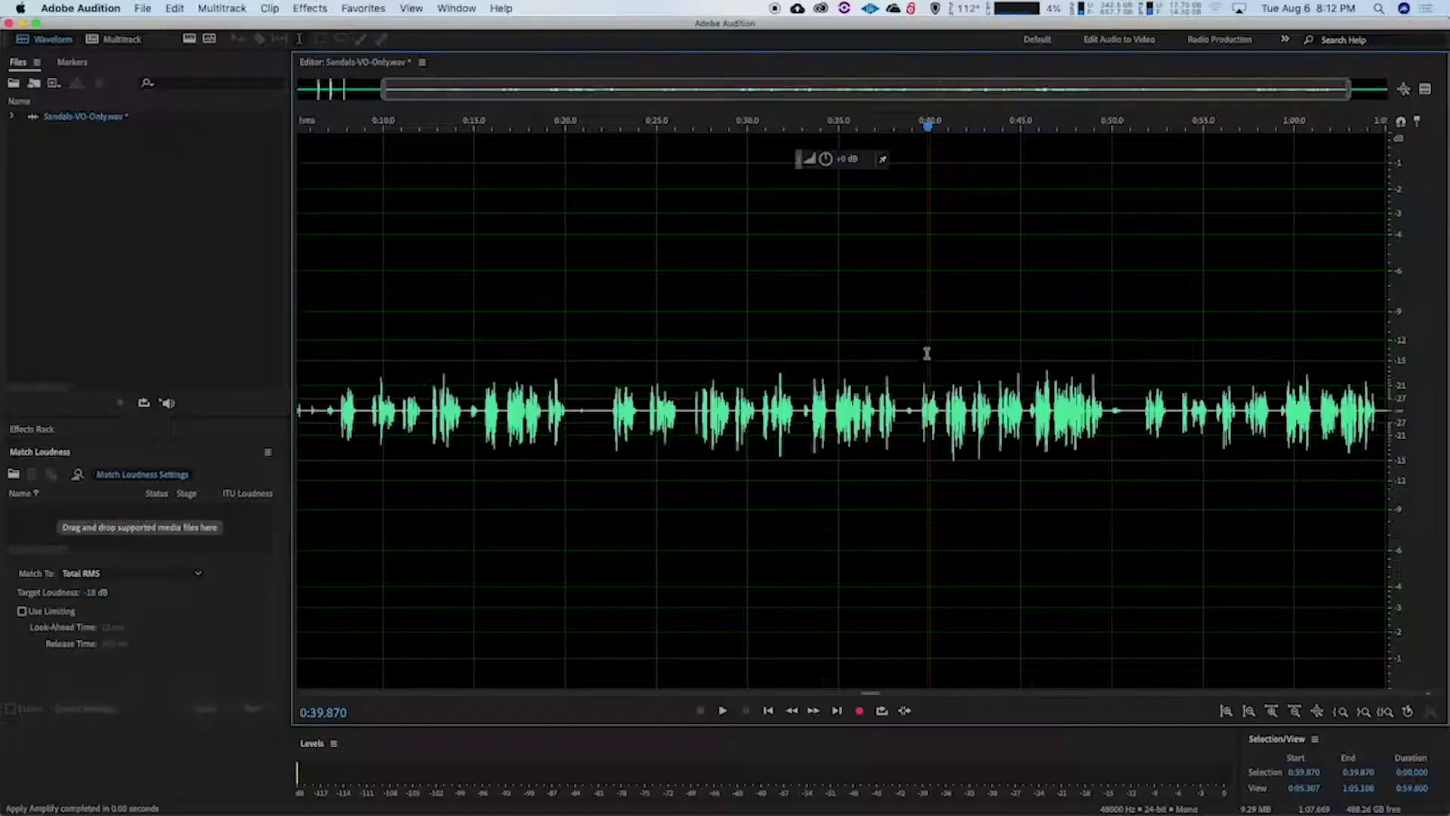
# Play a passage of the voice-over from 0:39.870 and examine the waveform peaks across the spoken section
pyautogui.press('space')
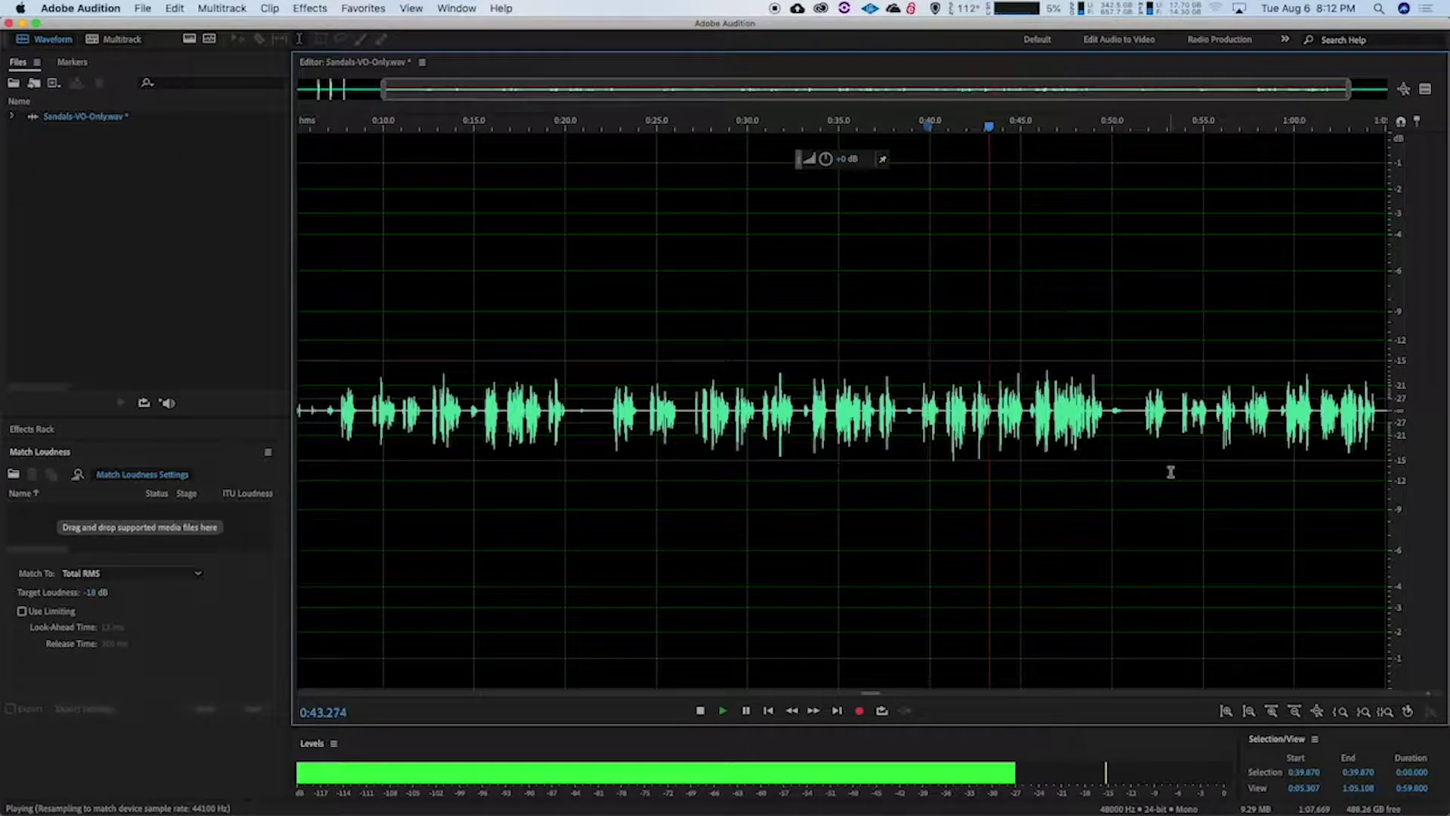
pyautogui.press('space')
pyautogui.moveTo(340, 410); pyautogui.dragTo(1377, 370)
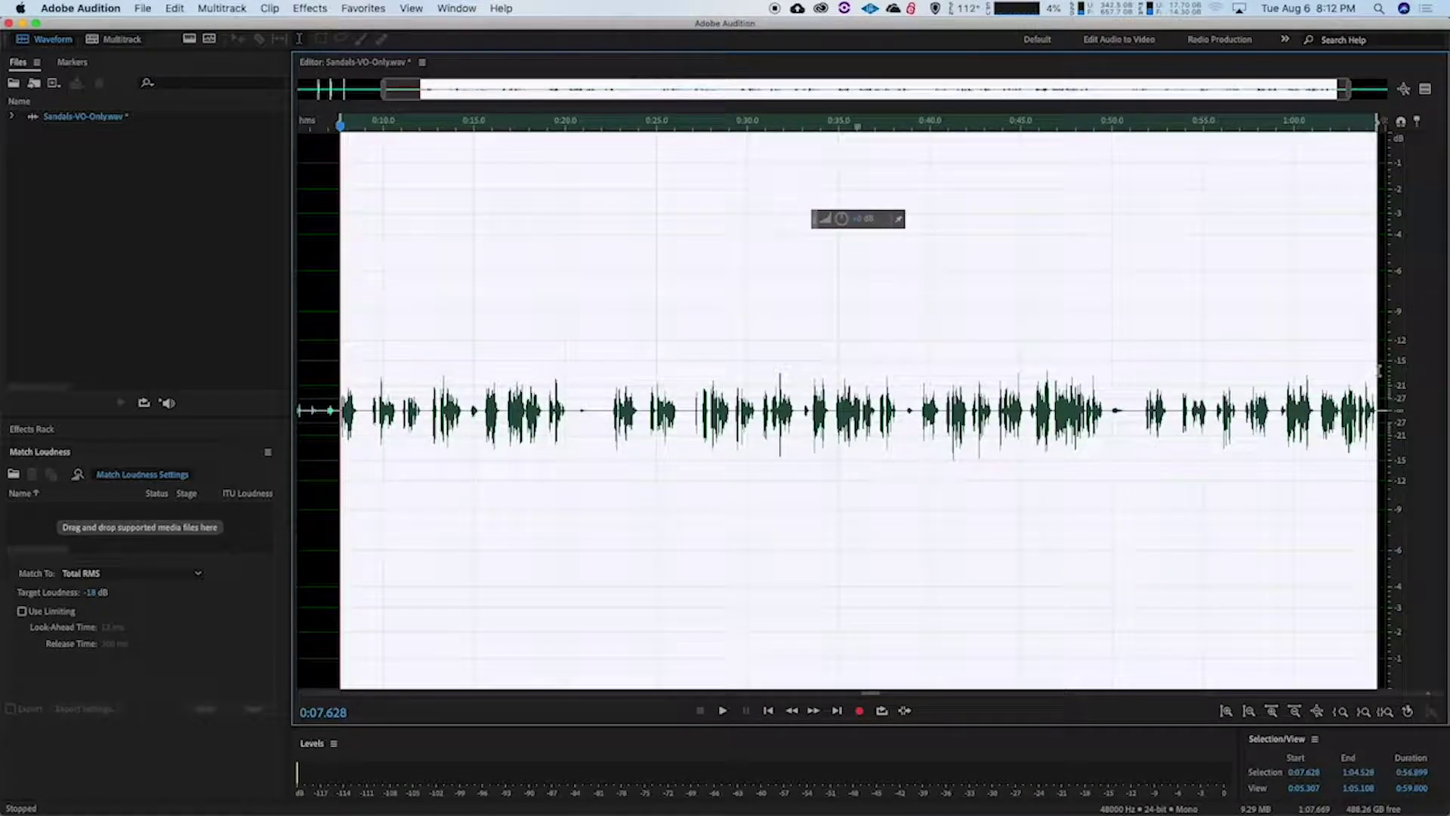
pyautogui.click(789, 377)
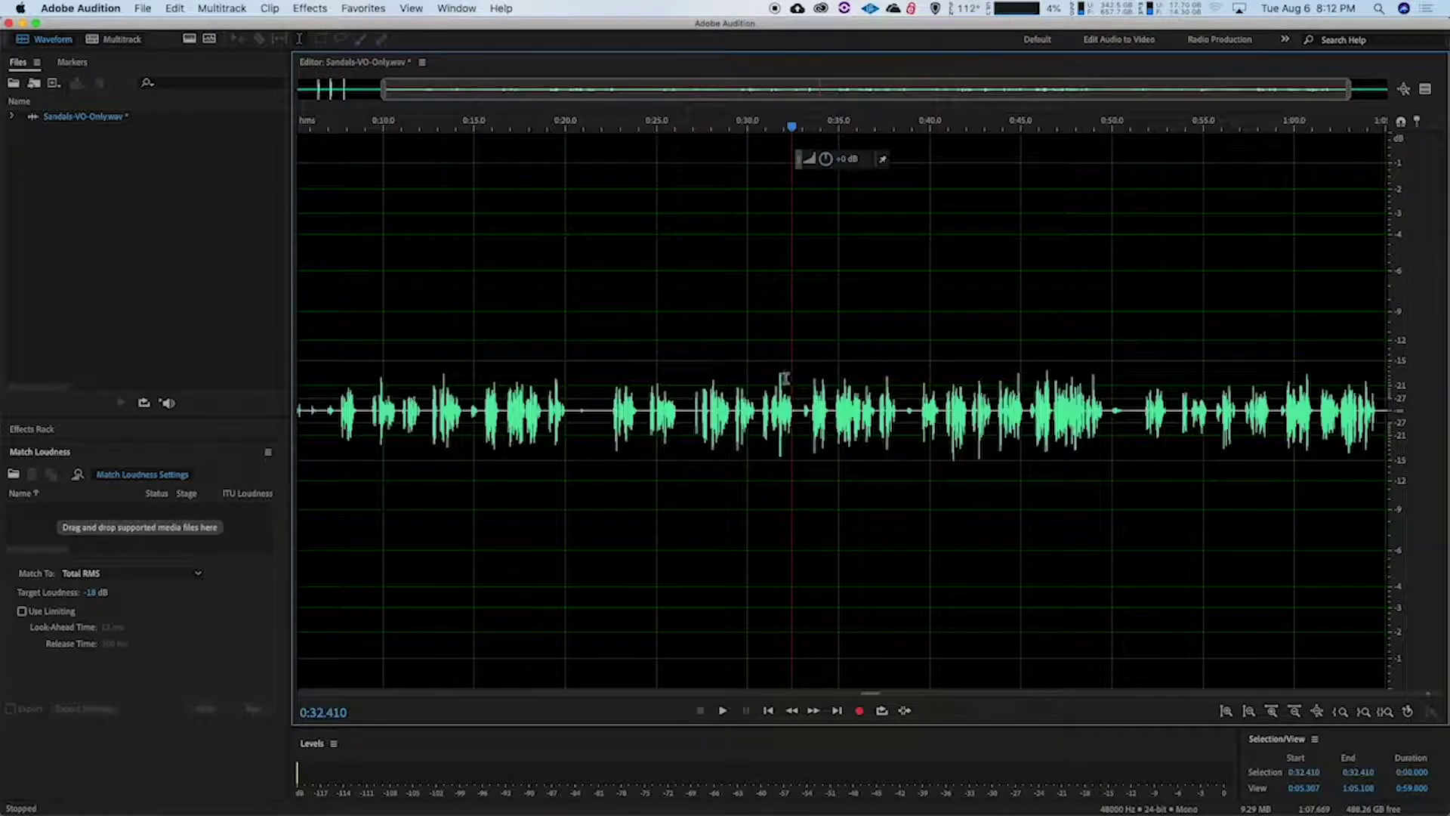
pyautogui.moveTo(781, 380); pyautogui.dragTo(779, 377)
pyautogui.moveTo(763, 219); pyautogui.dragTo(757, 235)
pyautogui.click(754, 236)
# Select the spoken narration from about 0:07.462 to 1:04.486 and raise its level
pyautogui.moveTo(338, 415); pyautogui.dragTo(1377, 360)
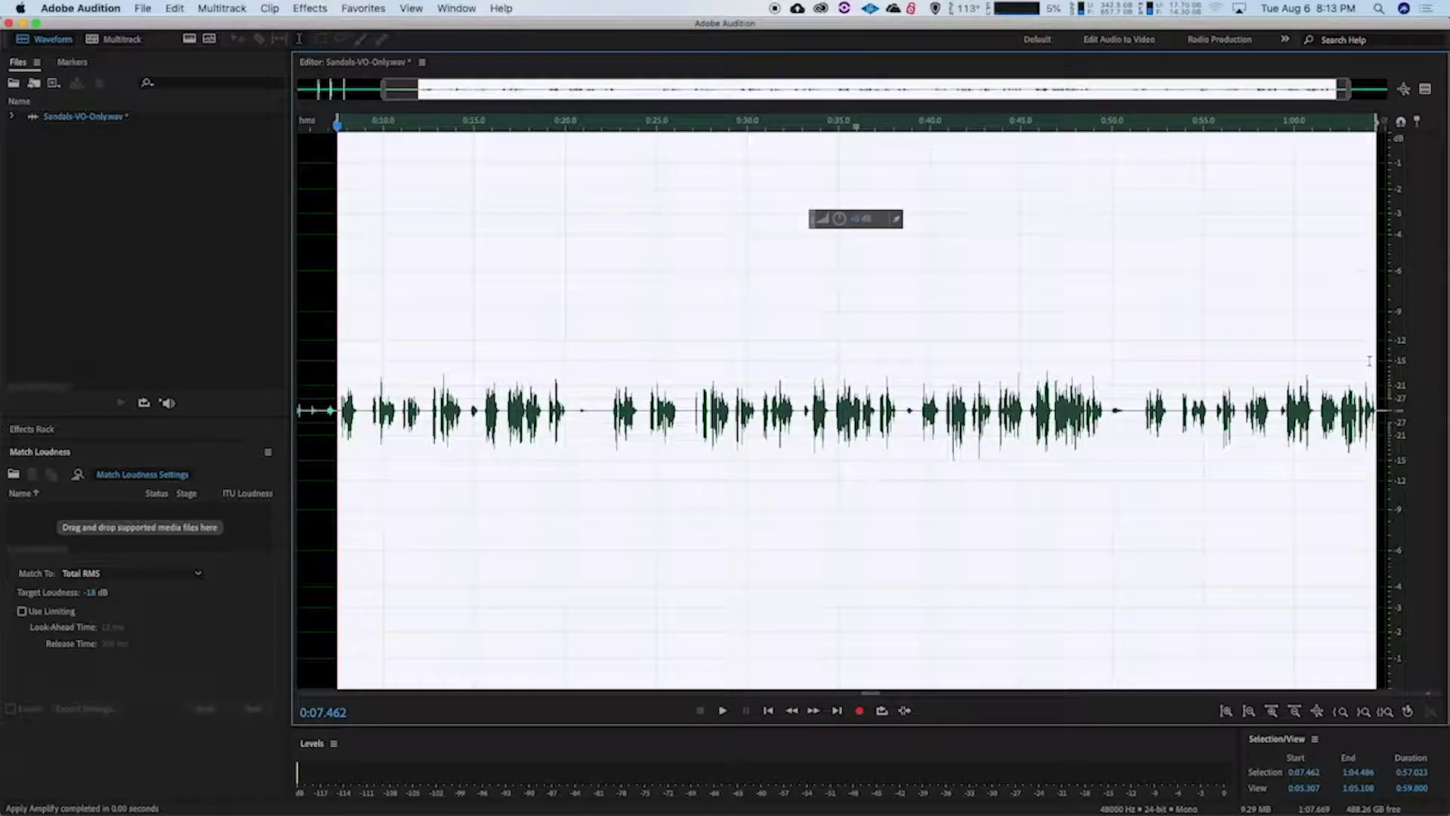
pyautogui.hotkey('ctrl', 'alt', 'shift', 'n')
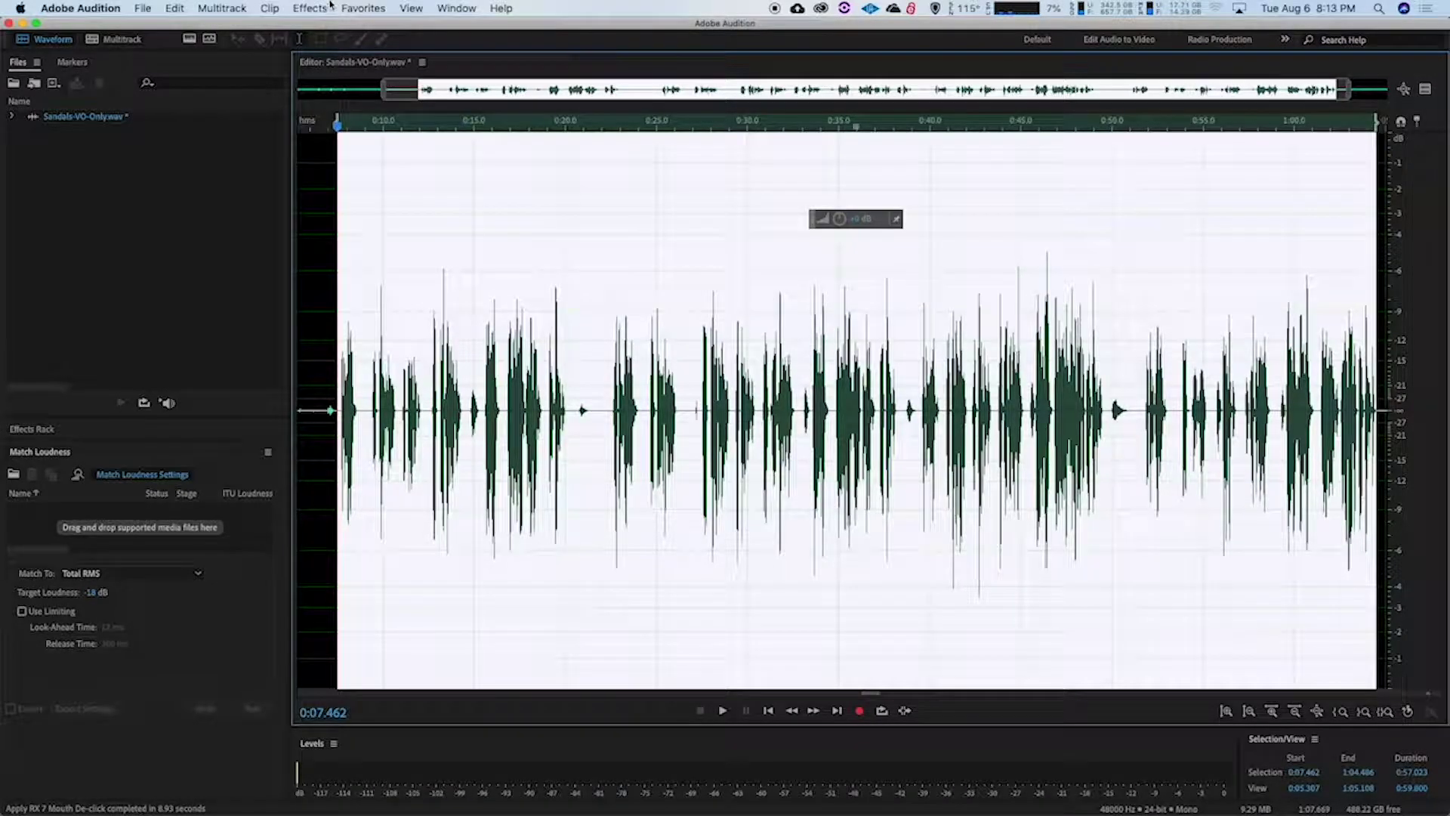
# View the settings of the iZotope RX 7 De-click AU effect and close it without applying
pyautogui.click(327, 7)
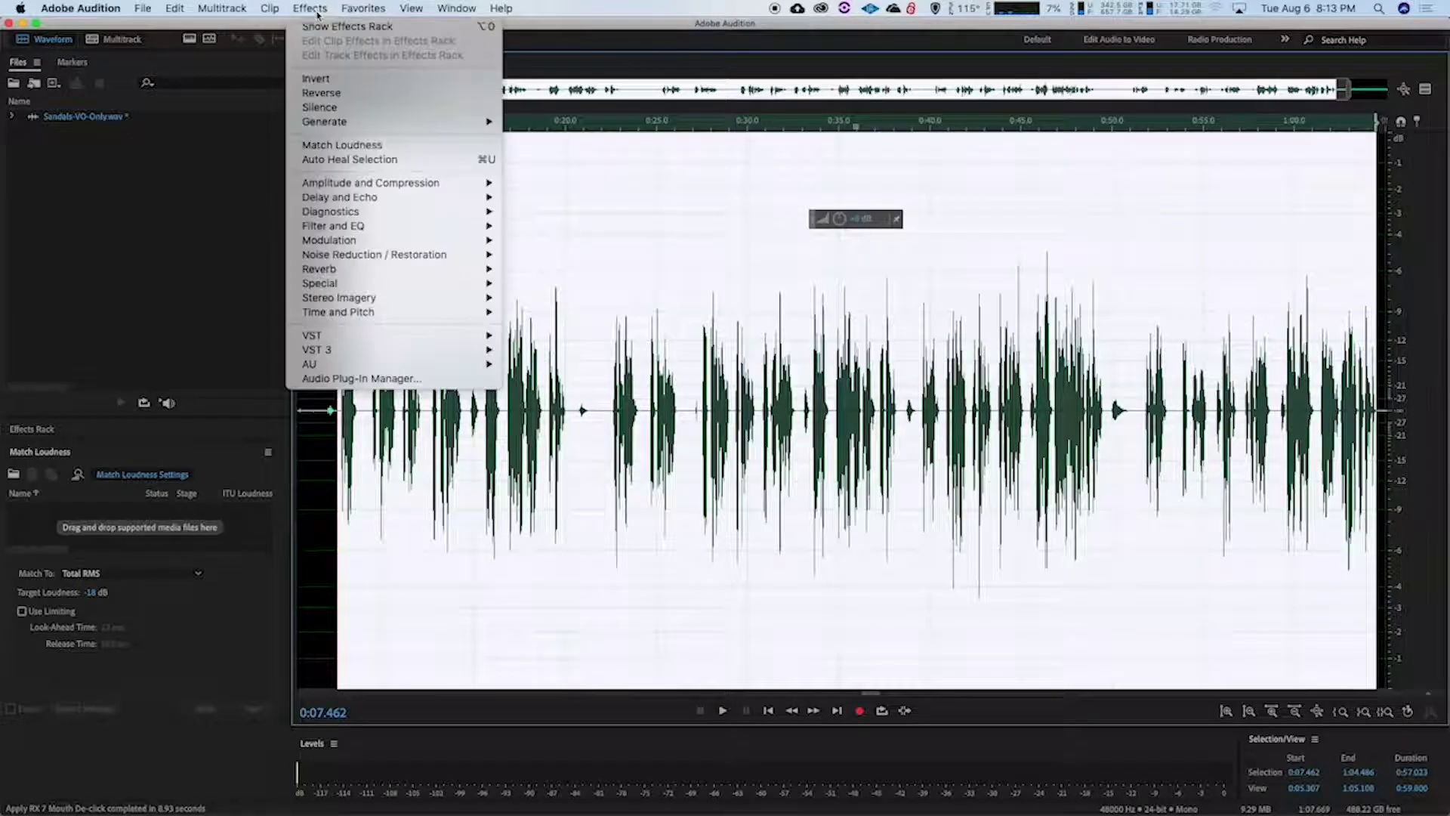
pyautogui.moveTo(370, 364)
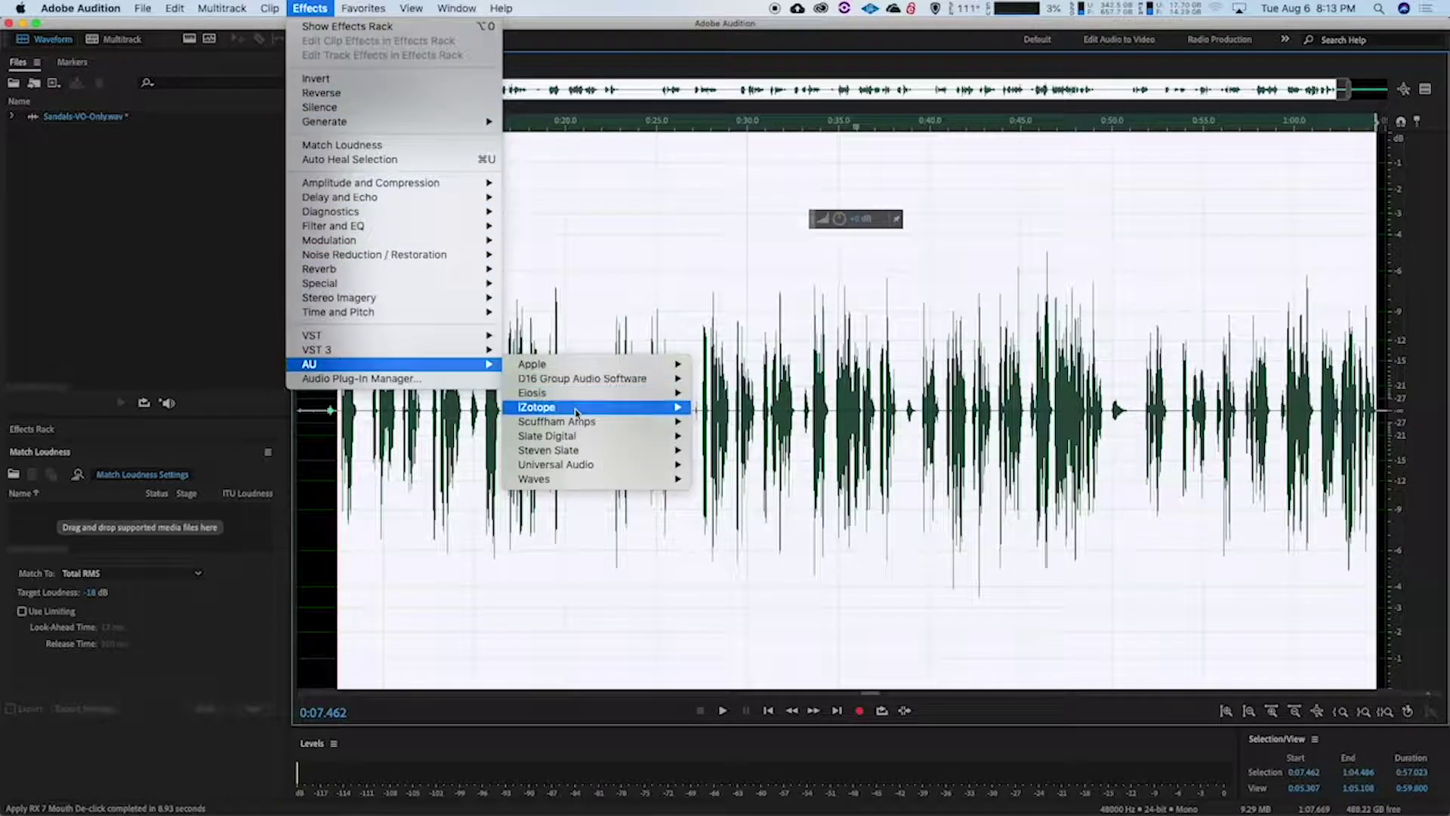
pyautogui.moveTo(578, 409)
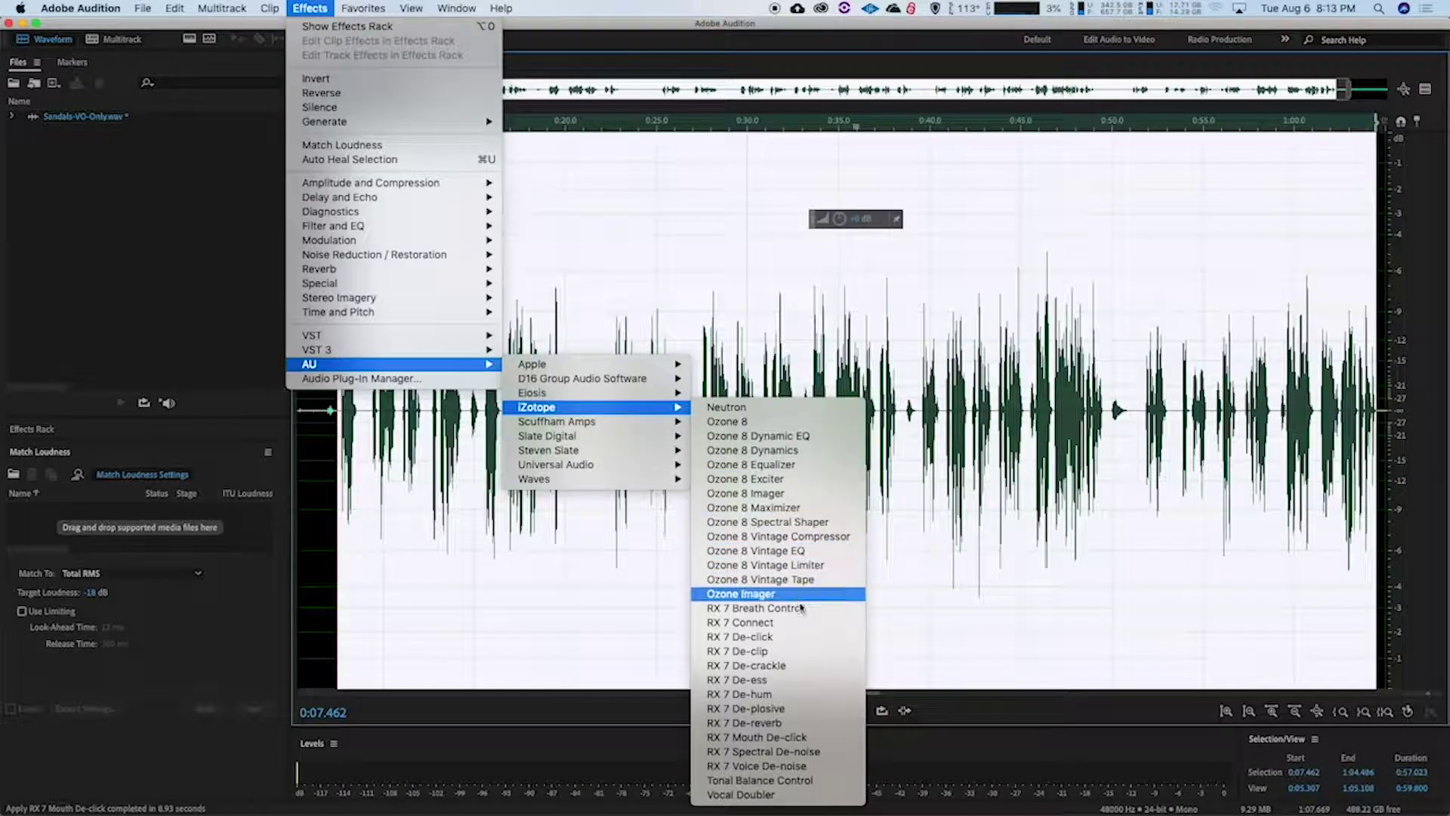
pyautogui.click(794, 638)
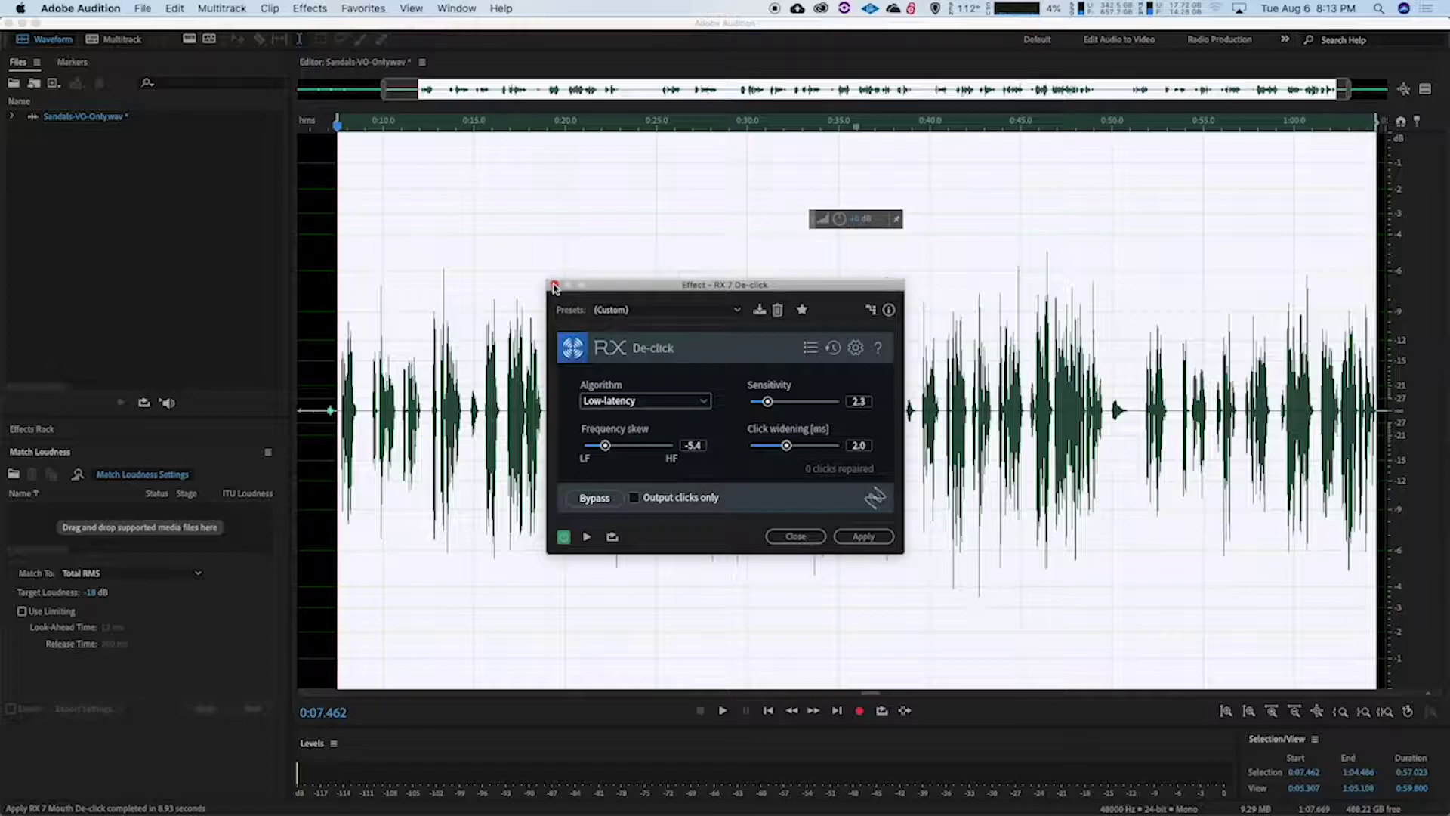
pyautogui.click(555, 284)
# View the settings of the iZotope RX 7 De-crackle AU effect and close it without applying
pyautogui.click(310, 9)
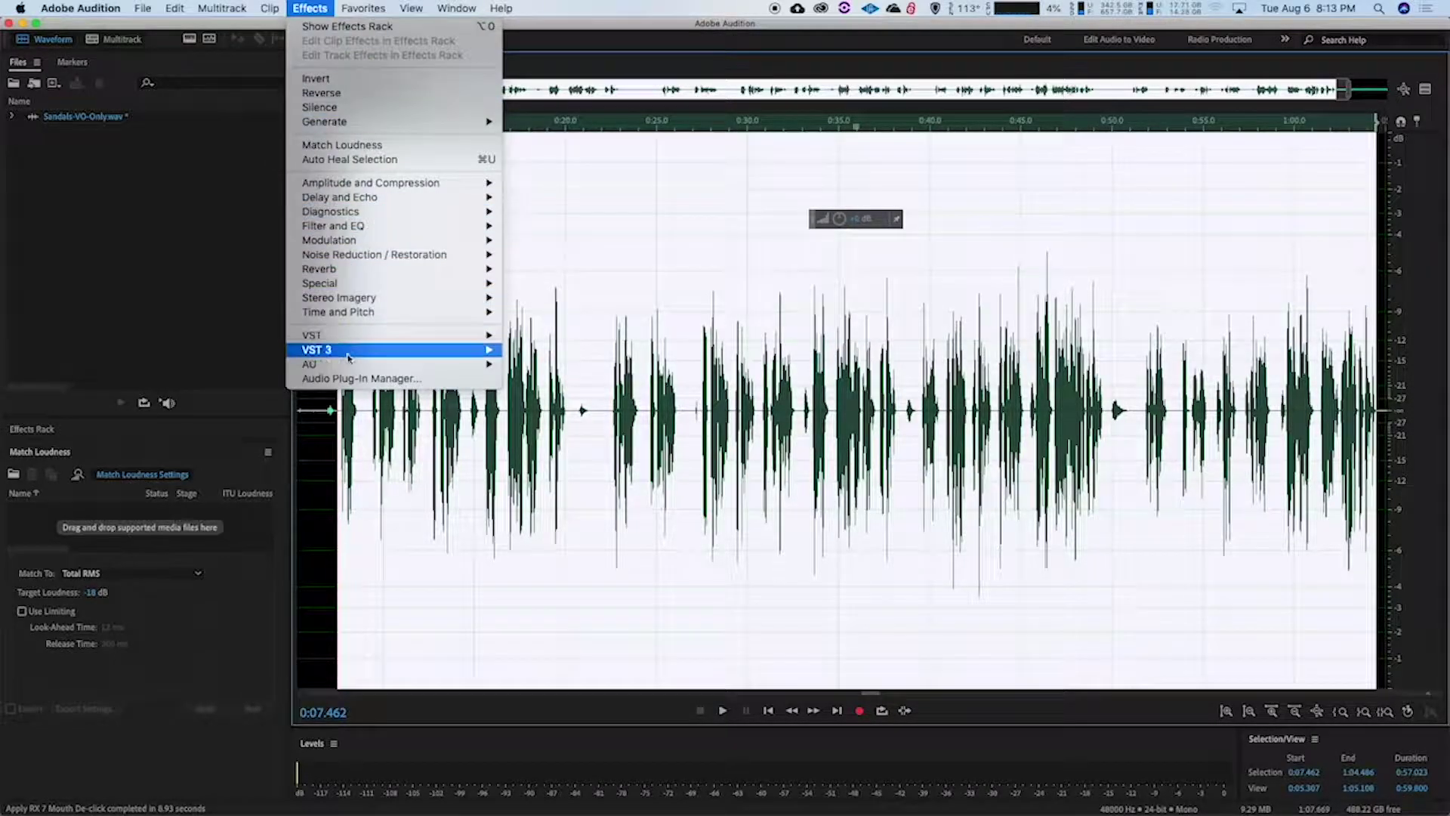
pyautogui.moveTo(574, 407)
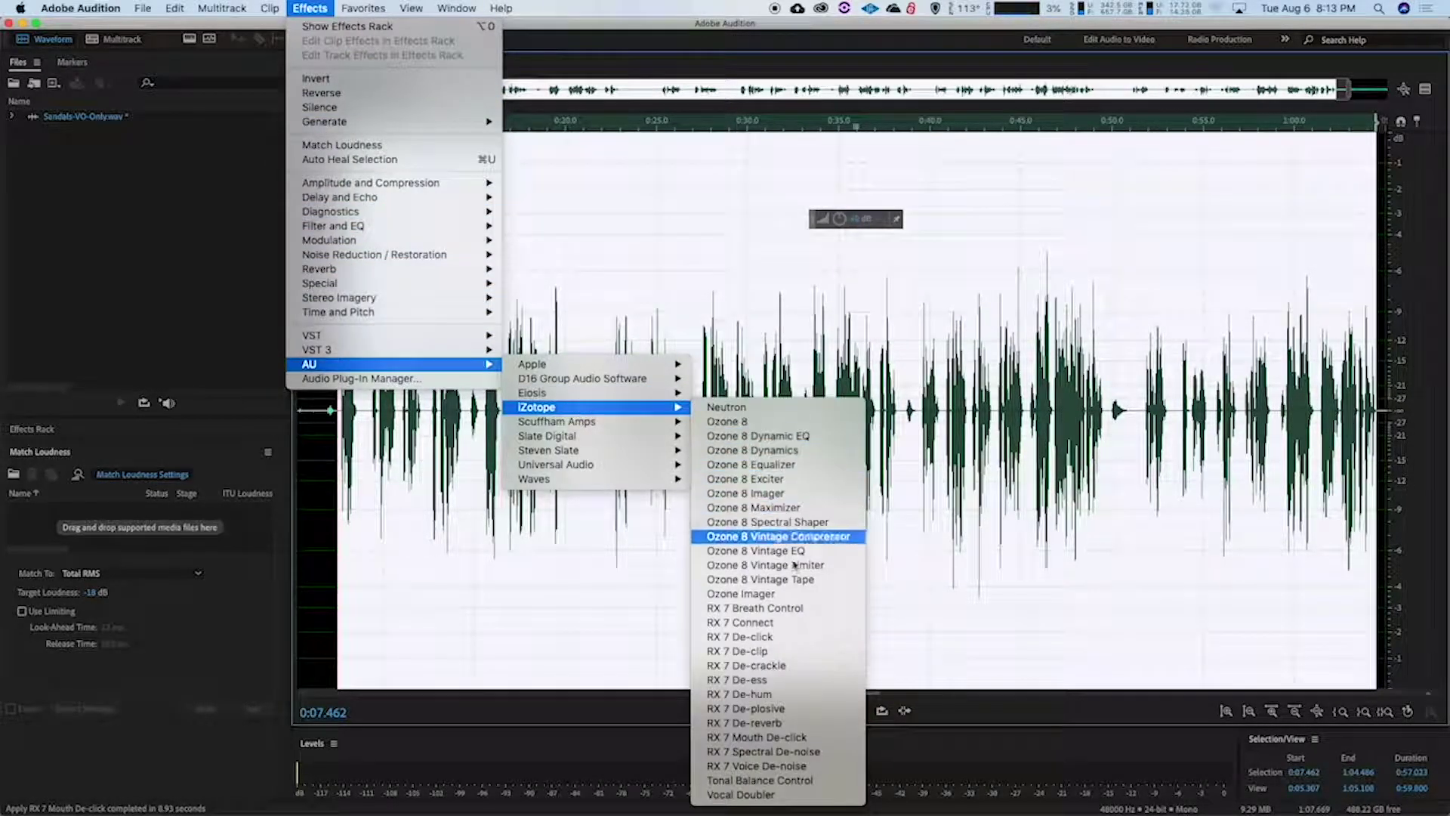
pyautogui.press('Return')
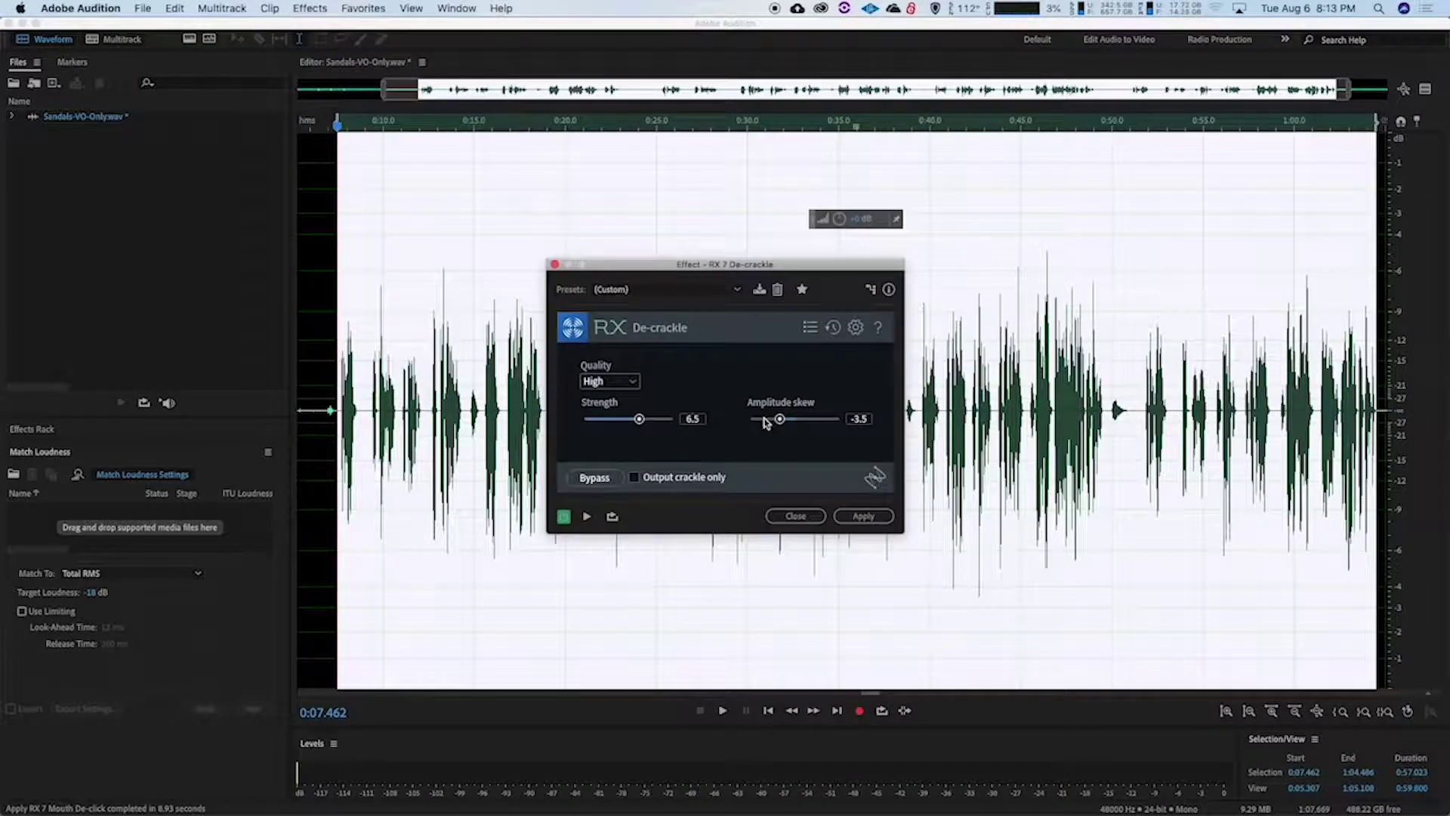
pyautogui.click(554, 265)
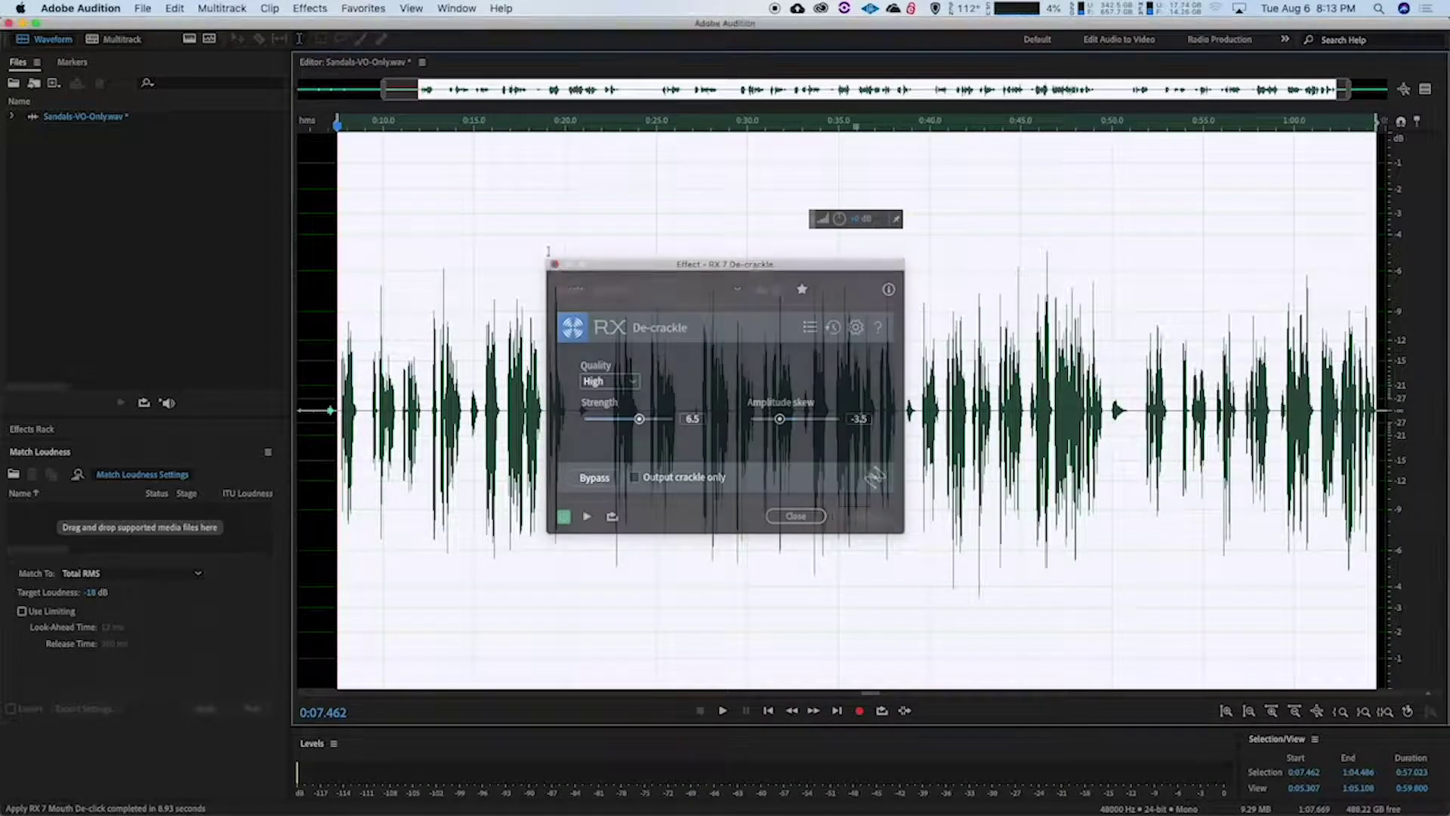
# View the settings of the iZotope RX 7 Mouth De-click AU effect and close it without applying
pyautogui.click(310, 9)
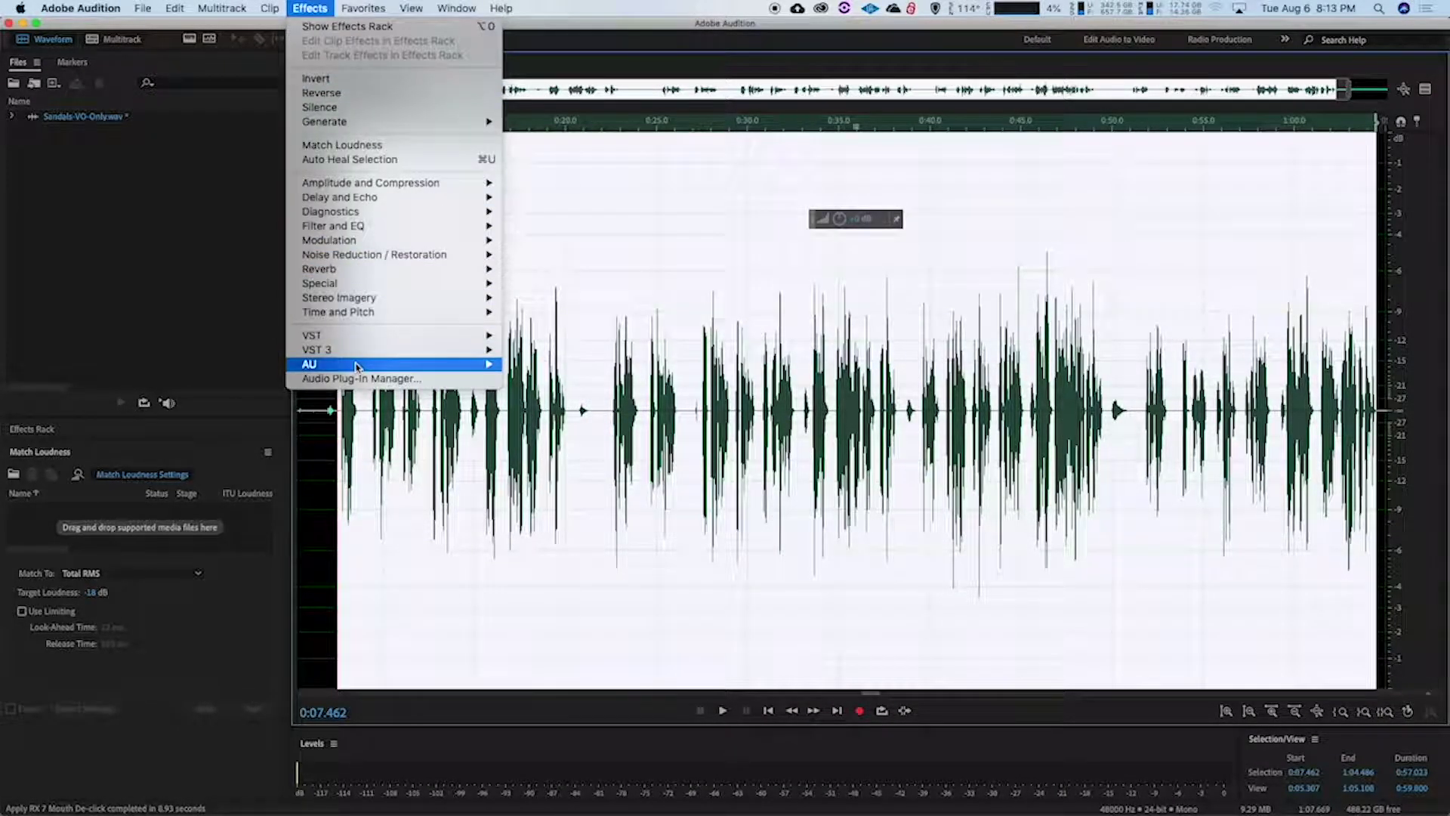
pyautogui.moveTo(664, 408)
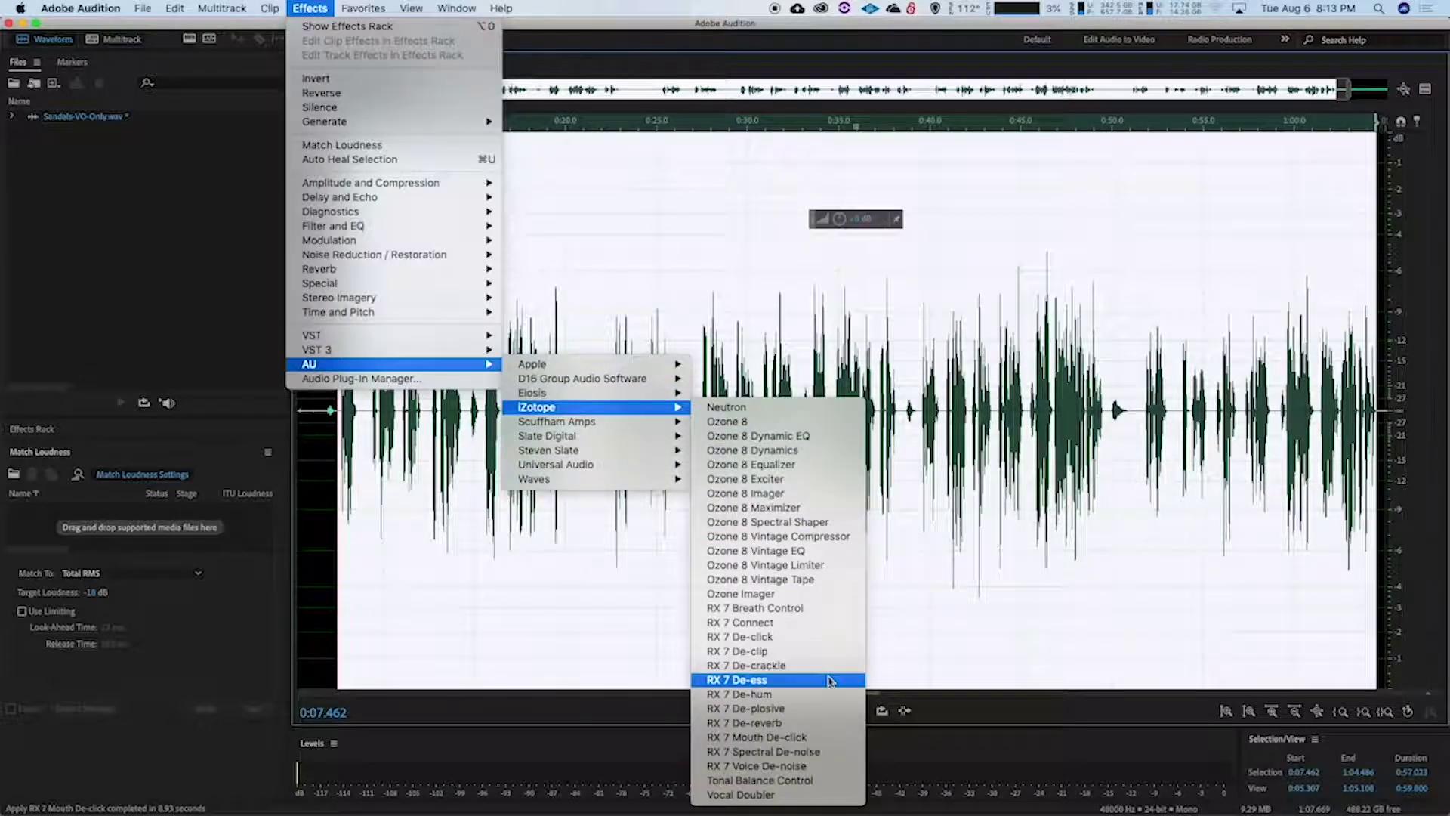
pyautogui.click(802, 738)
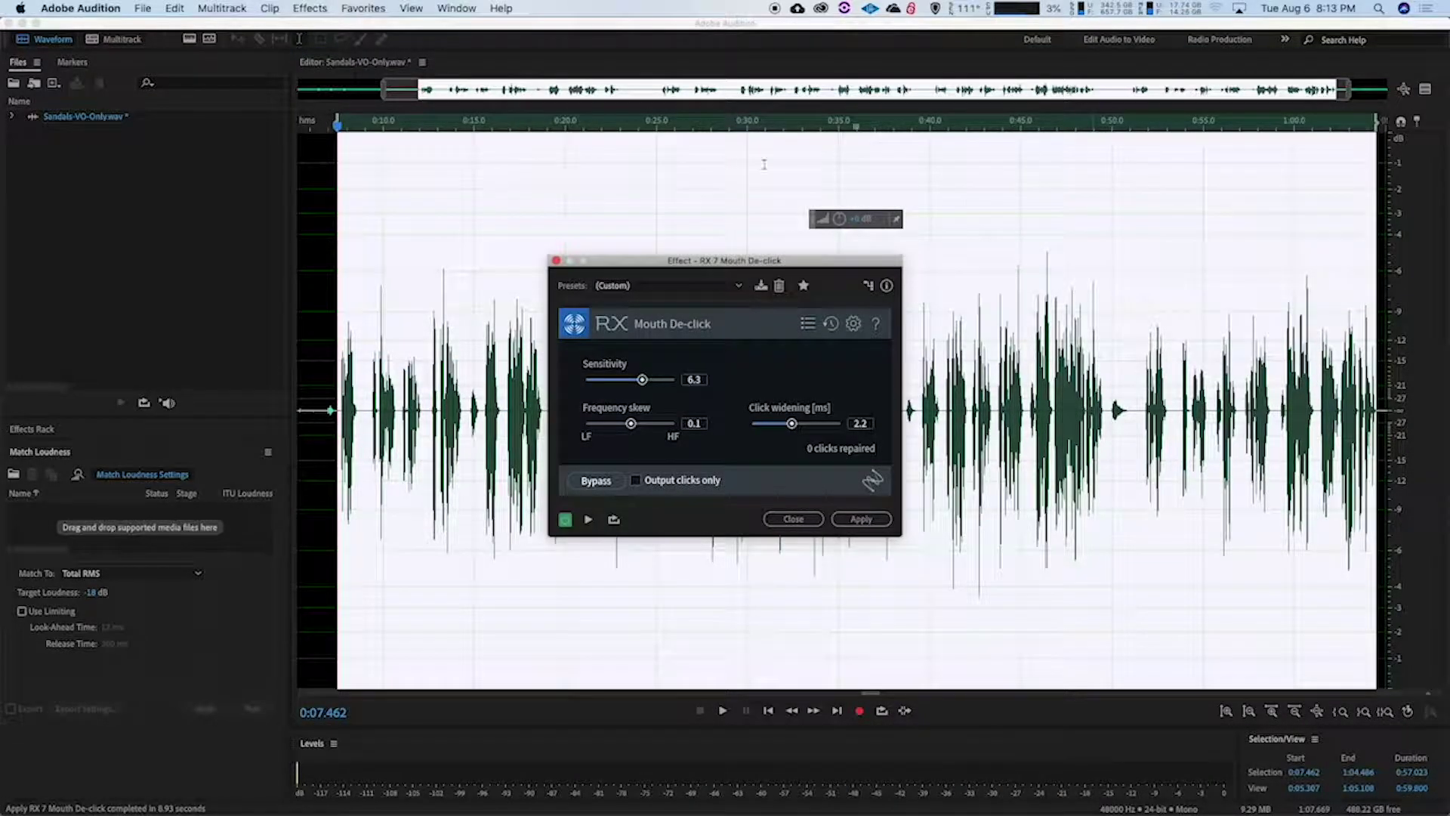
pyautogui.press('Escape')
pyautogui.press('space')
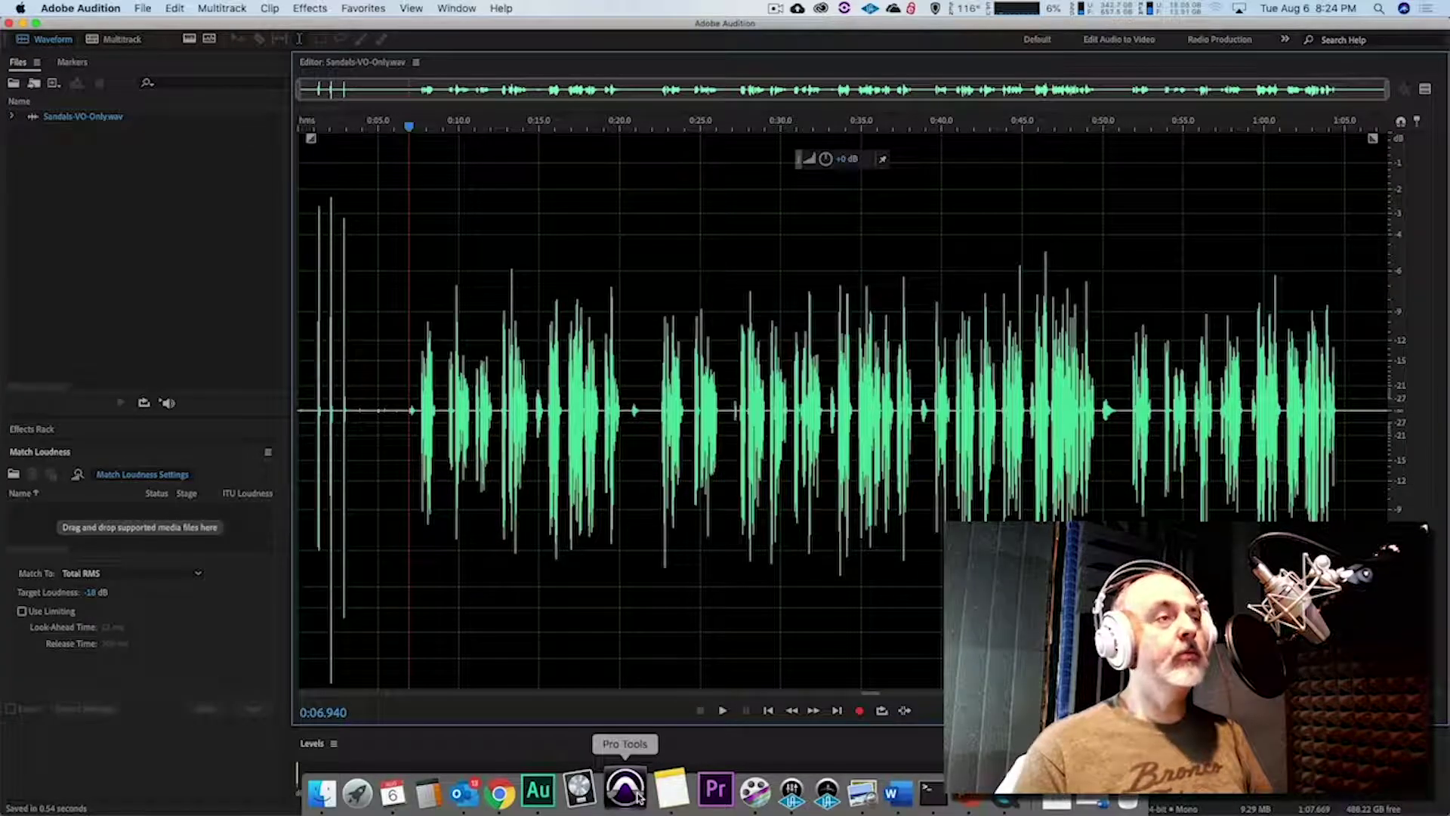
# Switch to Pro Tools and create a session named Sandals-DEMO in the Video On Recording Demo folder
pyautogui.click(638, 796)
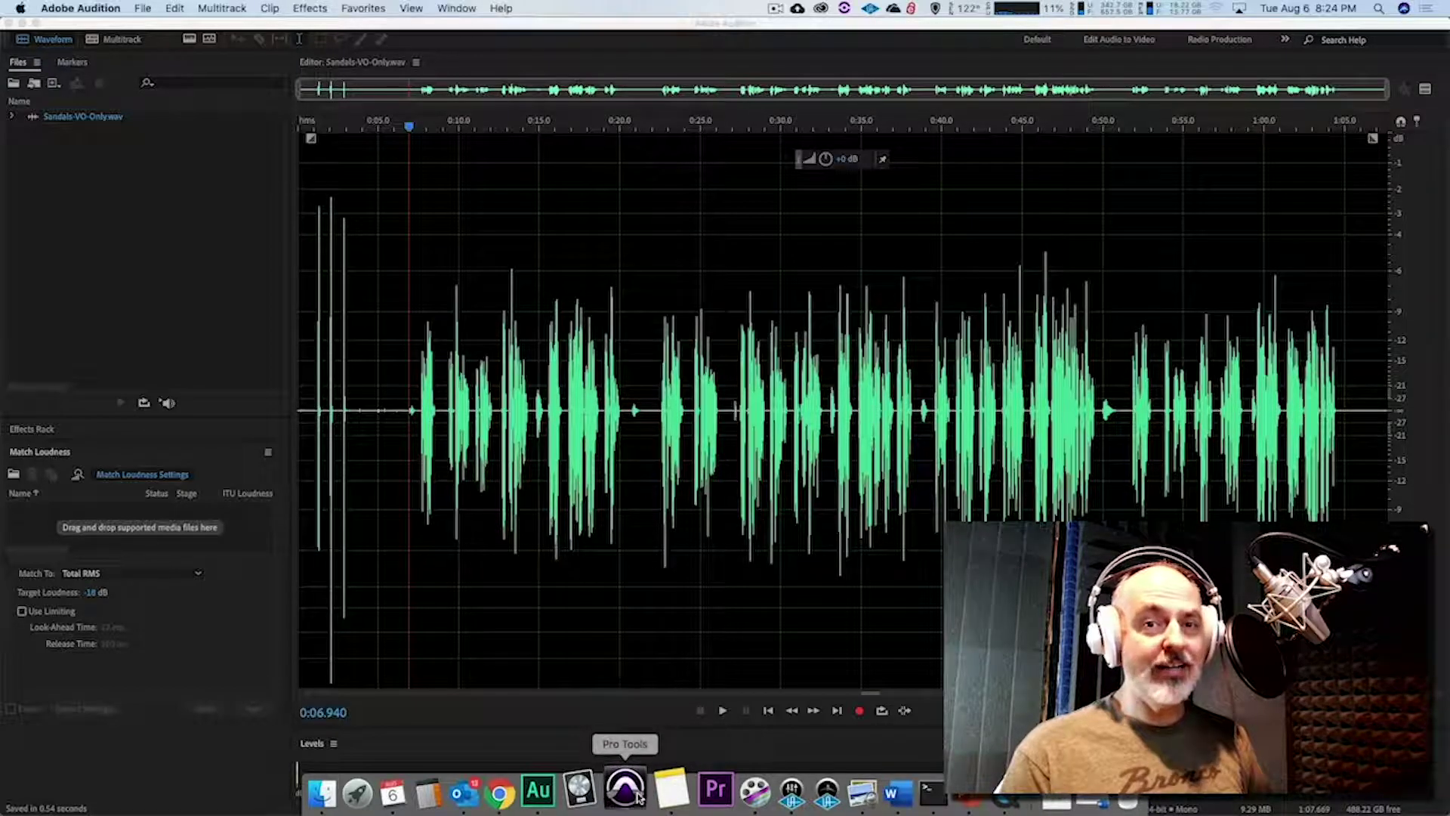
pyautogui.write('Sandals-DEMO')
pyautogui.click(903, 572)
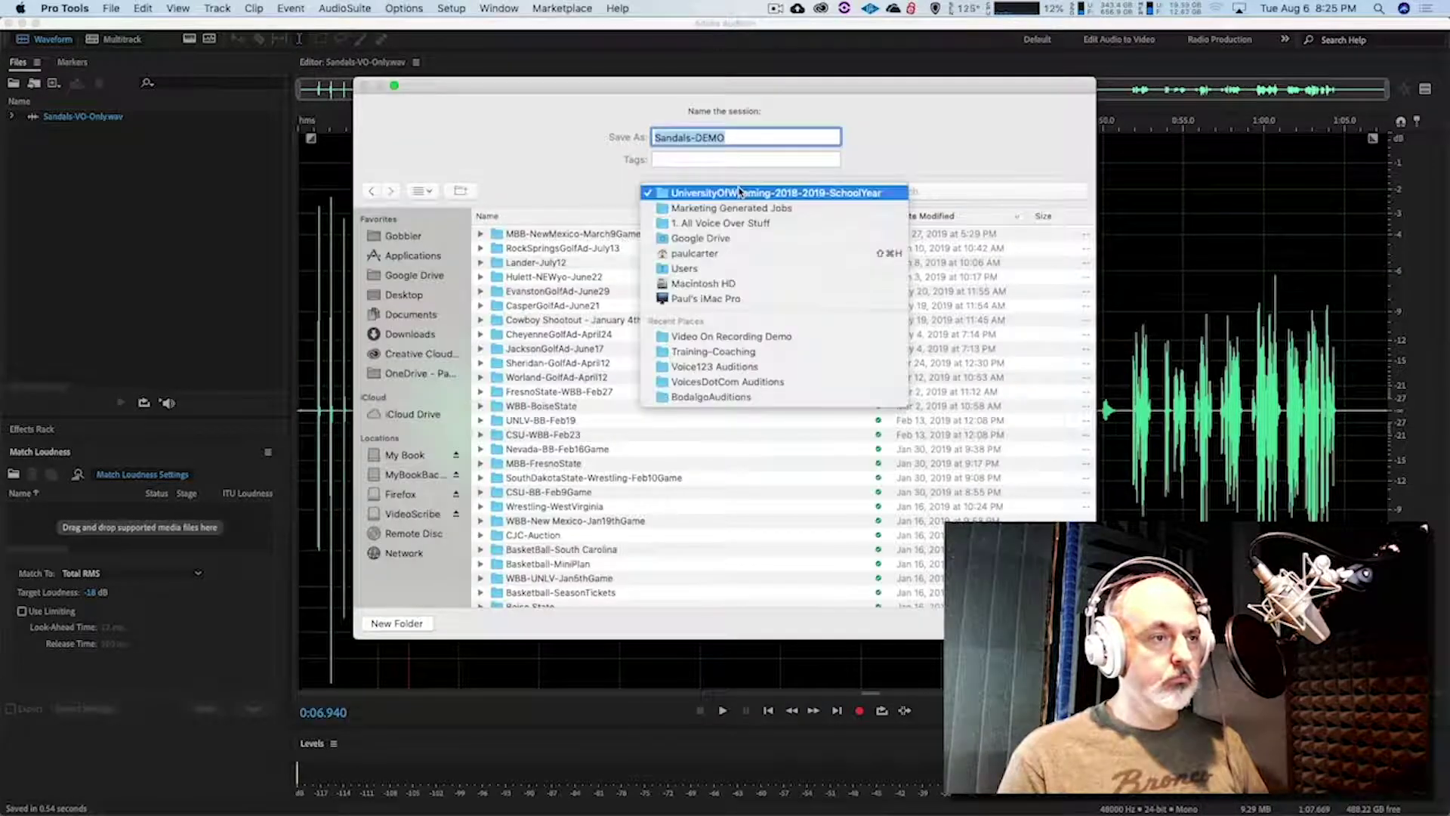
pyautogui.press('Return')
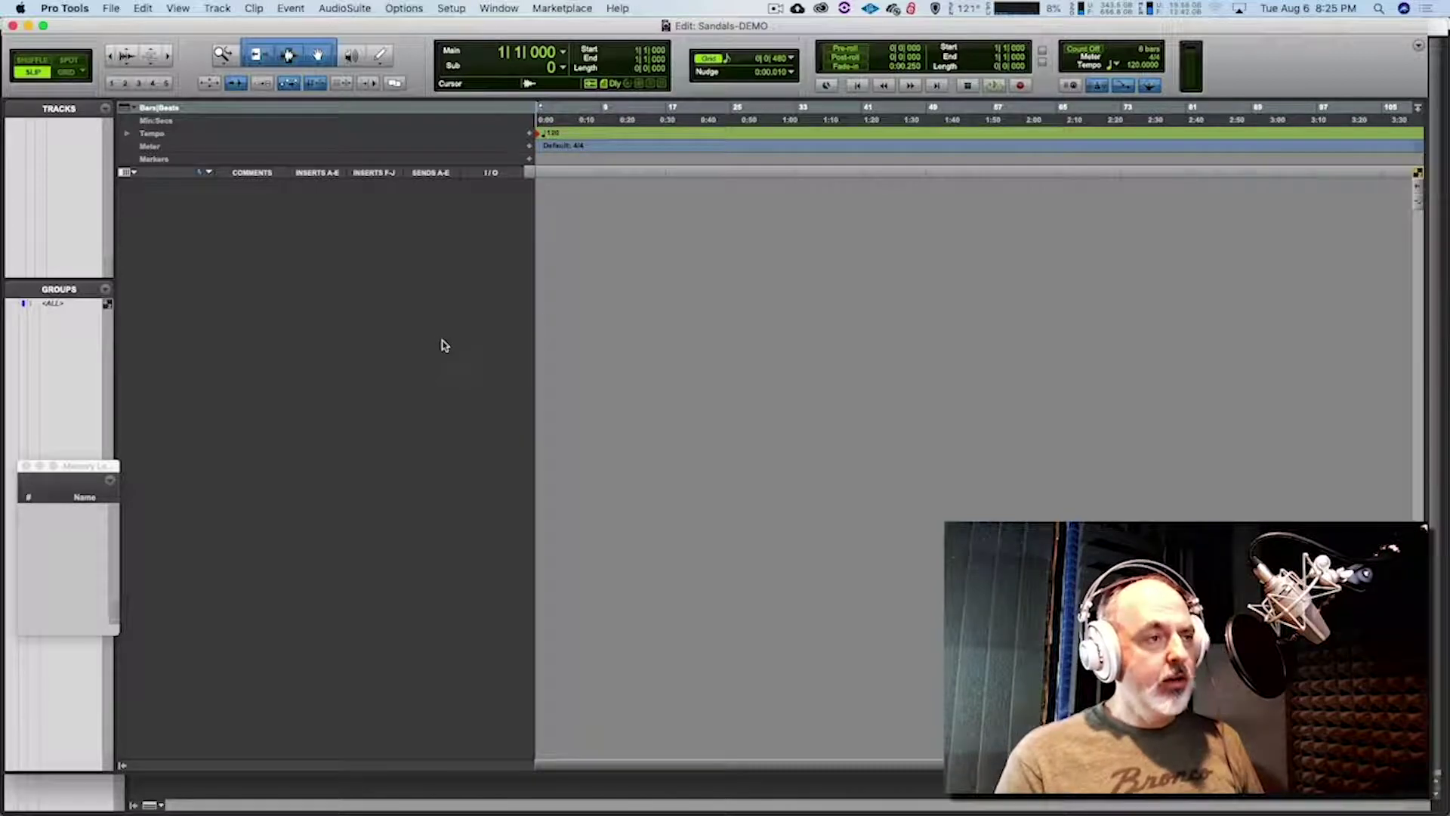
pyautogui.click(112, 8)
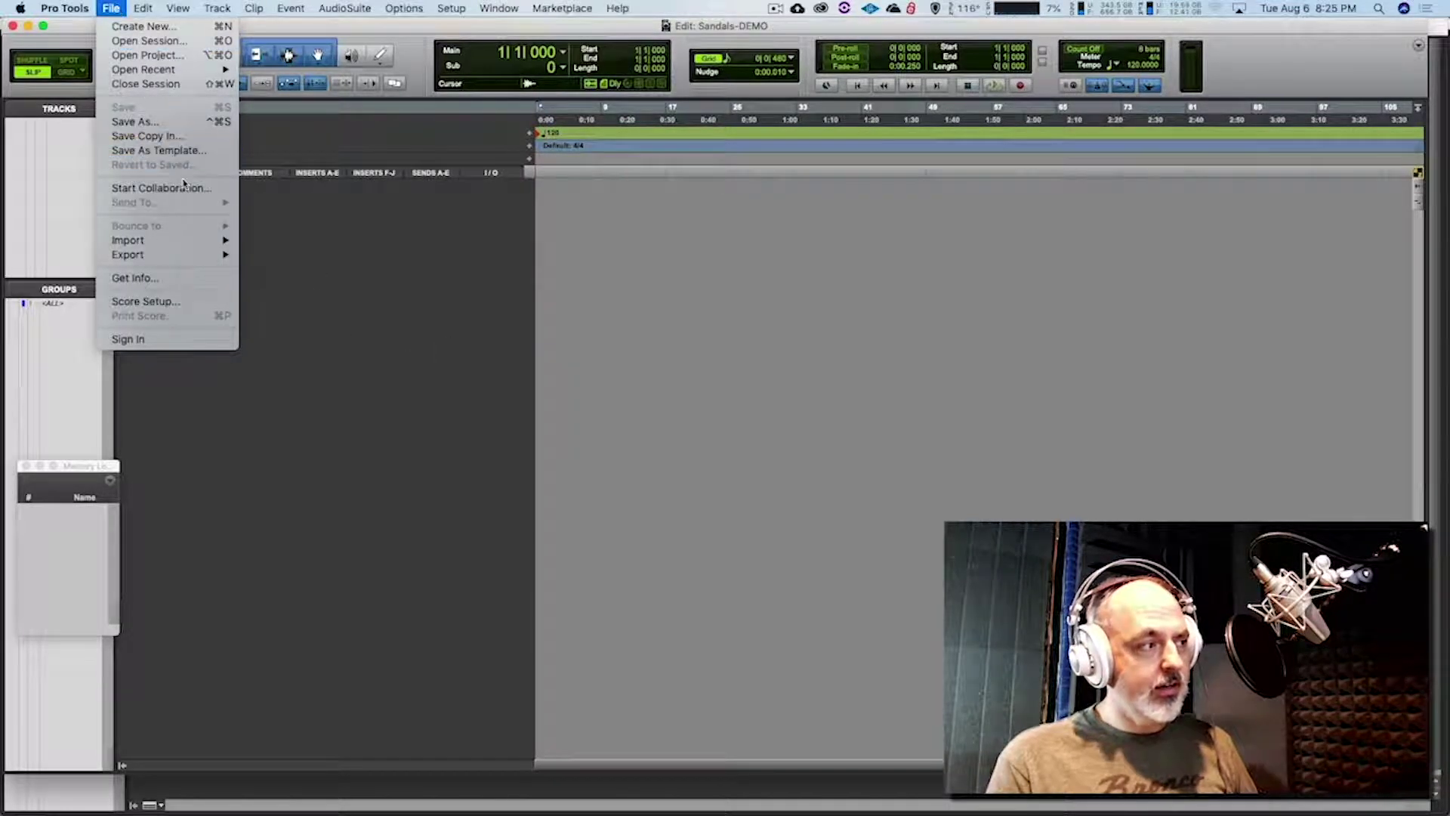
pyautogui.moveTo(196, 240)
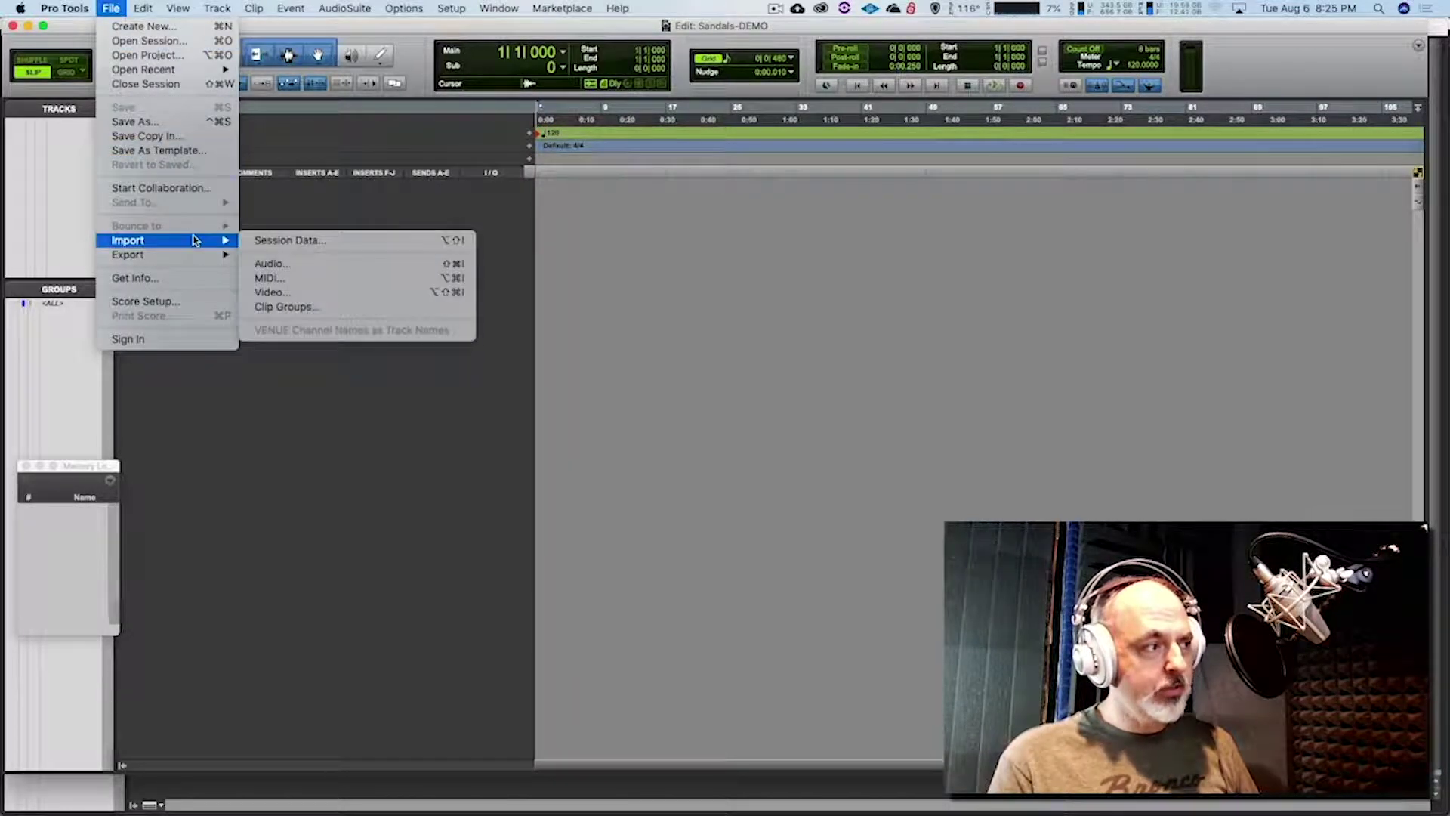
pyautogui.click(288, 264)
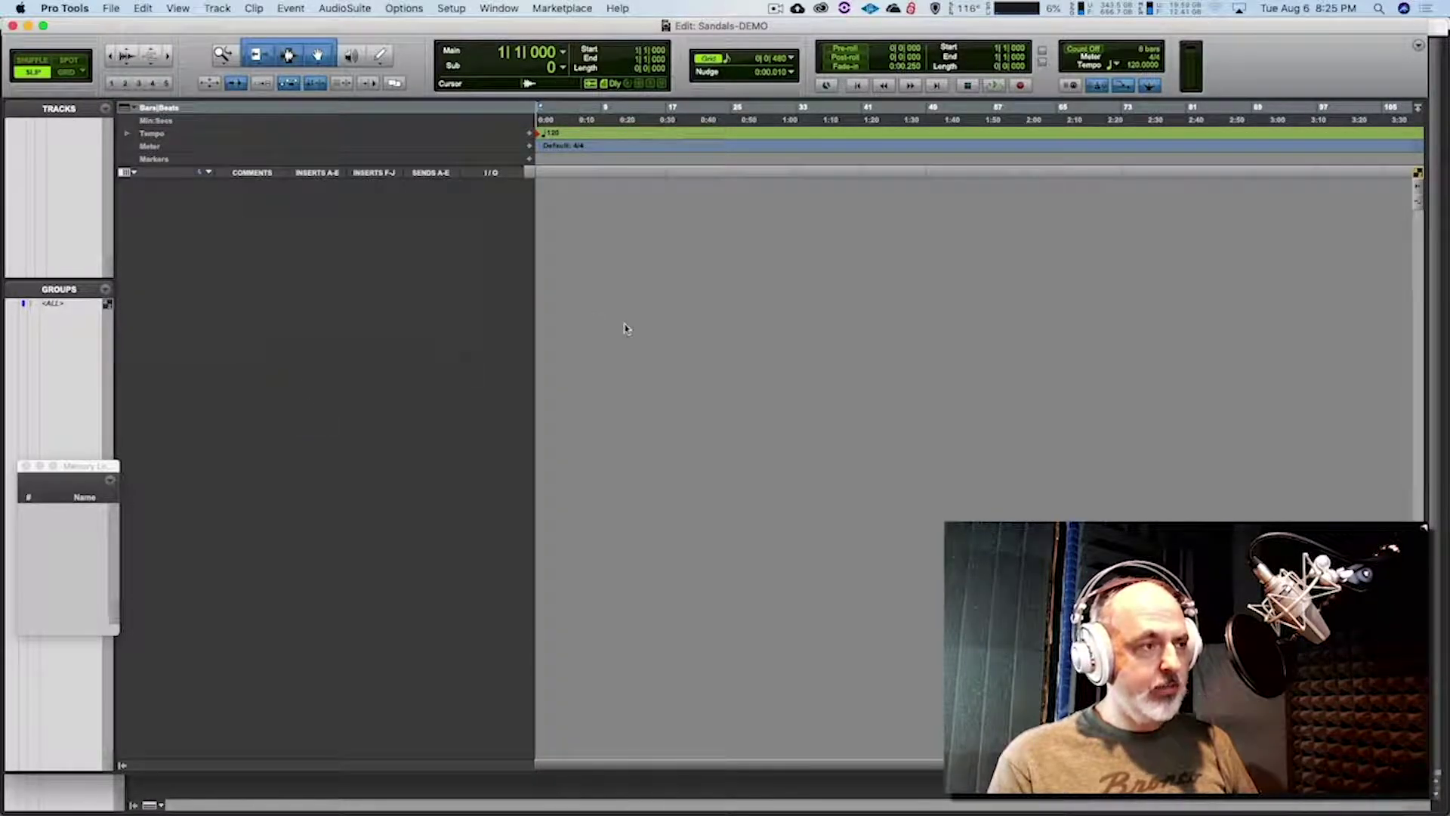
# Switch to Finder, clear the Trash window away and place the Video On Recording Demo folder window beside the empty session timeline
pyautogui.press('super+Tab')
pyautogui.press('super+Tab')
pyautogui.press('super+Tab')
pyautogui.press('super+Tab')
pyautogui.press('super+Tab')
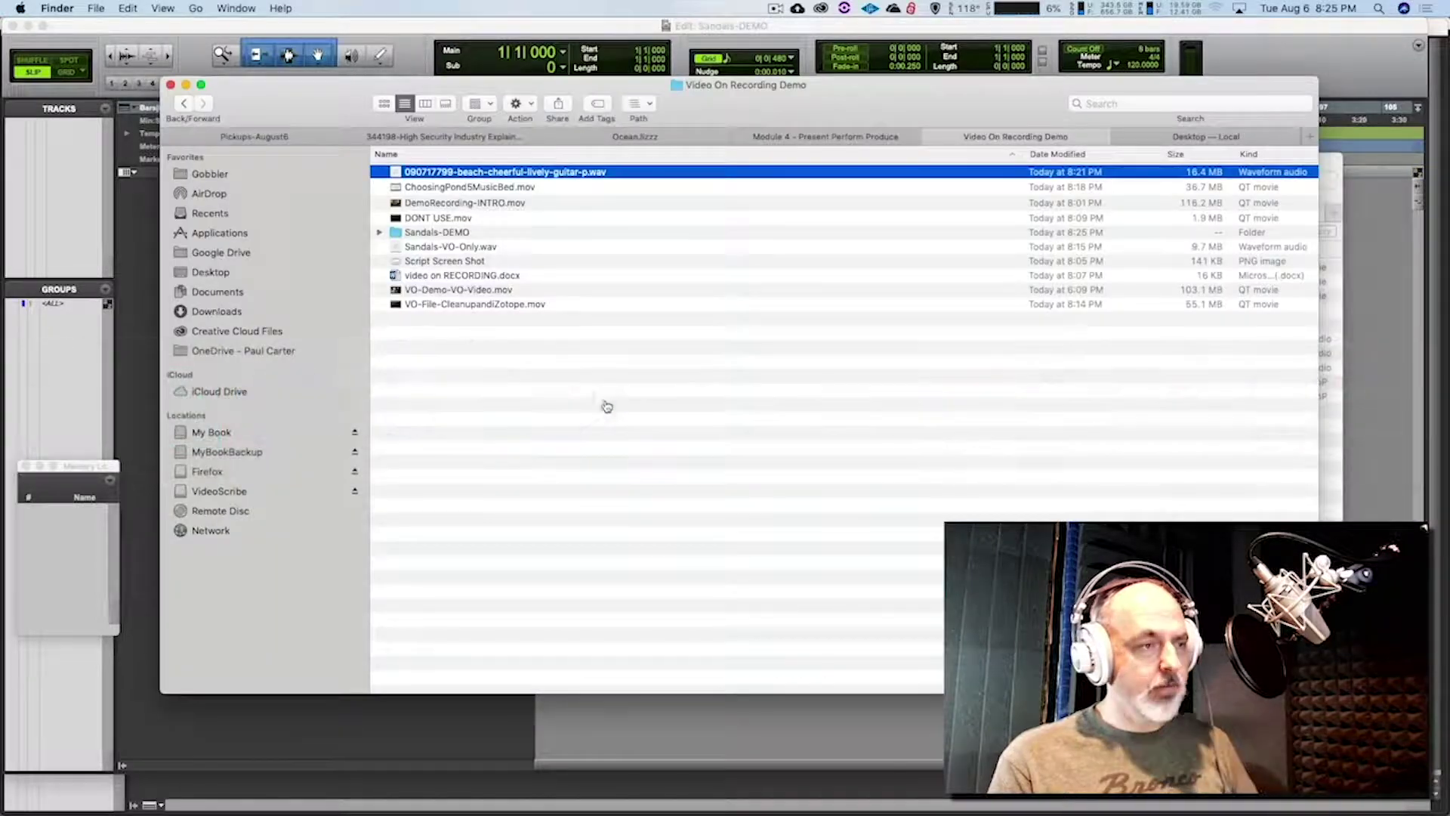
pyautogui.moveTo(313, 98); pyautogui.dragTo(796, 196)
pyautogui.click(774, 168)
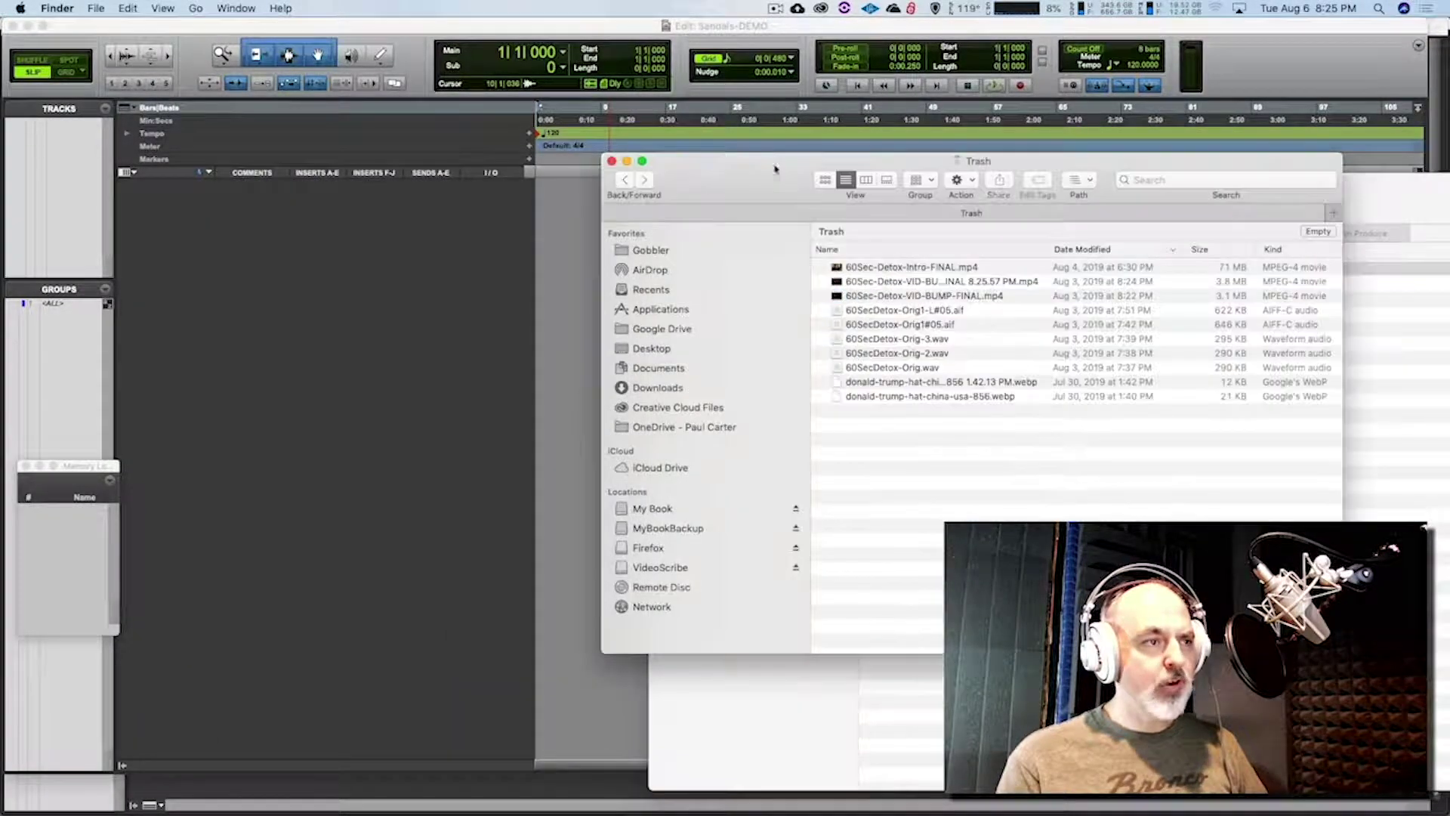
pyautogui.click(626, 161)
pyautogui.moveTo(1286, 190); pyautogui.dragTo(1202, 151)
pyautogui.moveTo(879, 149); pyautogui.dragTo(973, 151)
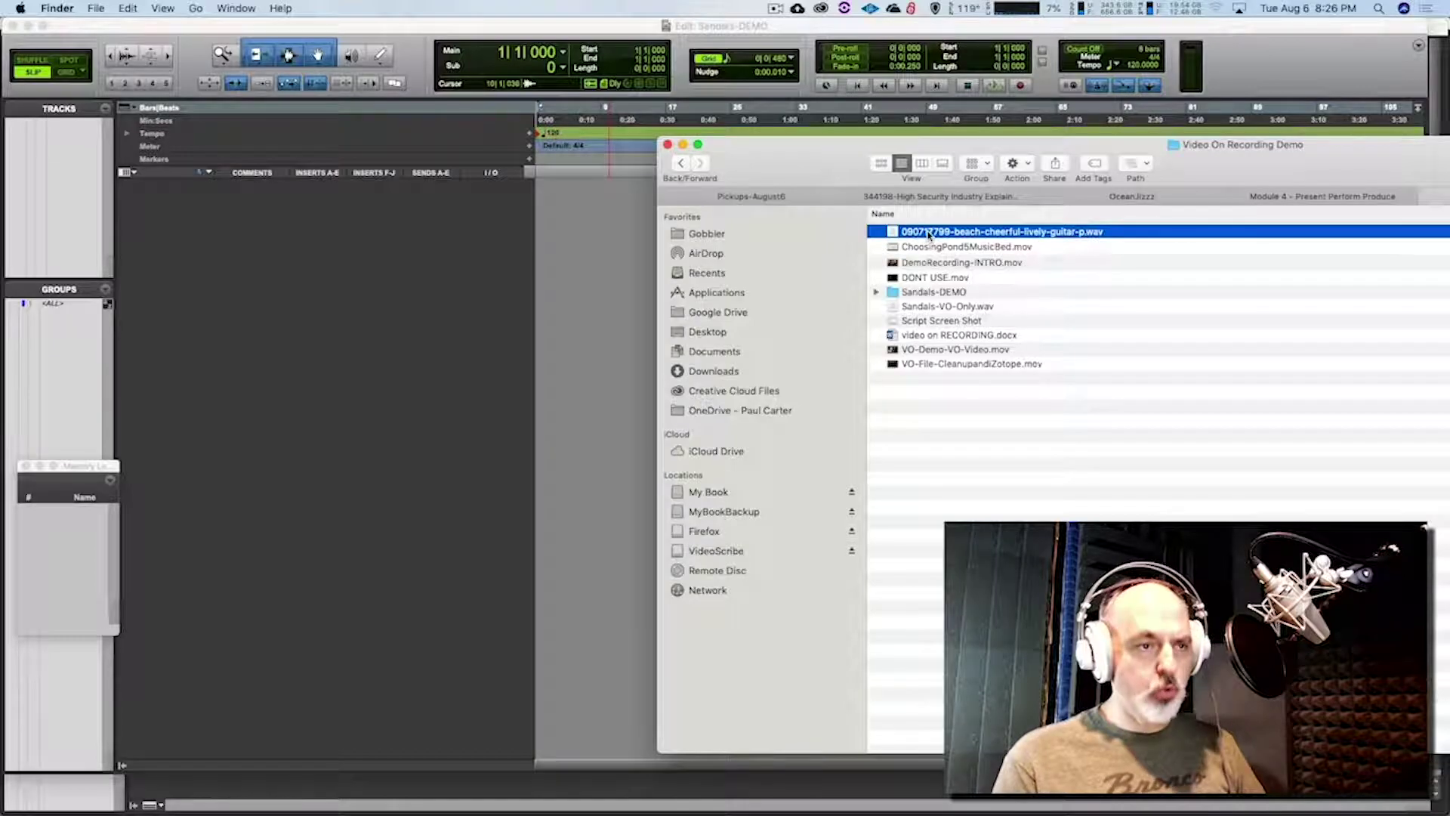
# Add 090717799-beach-cheerful-lively-guitar-p.wav to the session as a new track and move its clip to the start of the timeline
pyautogui.moveTo(893, 234); pyautogui.dragTo(597, 265)
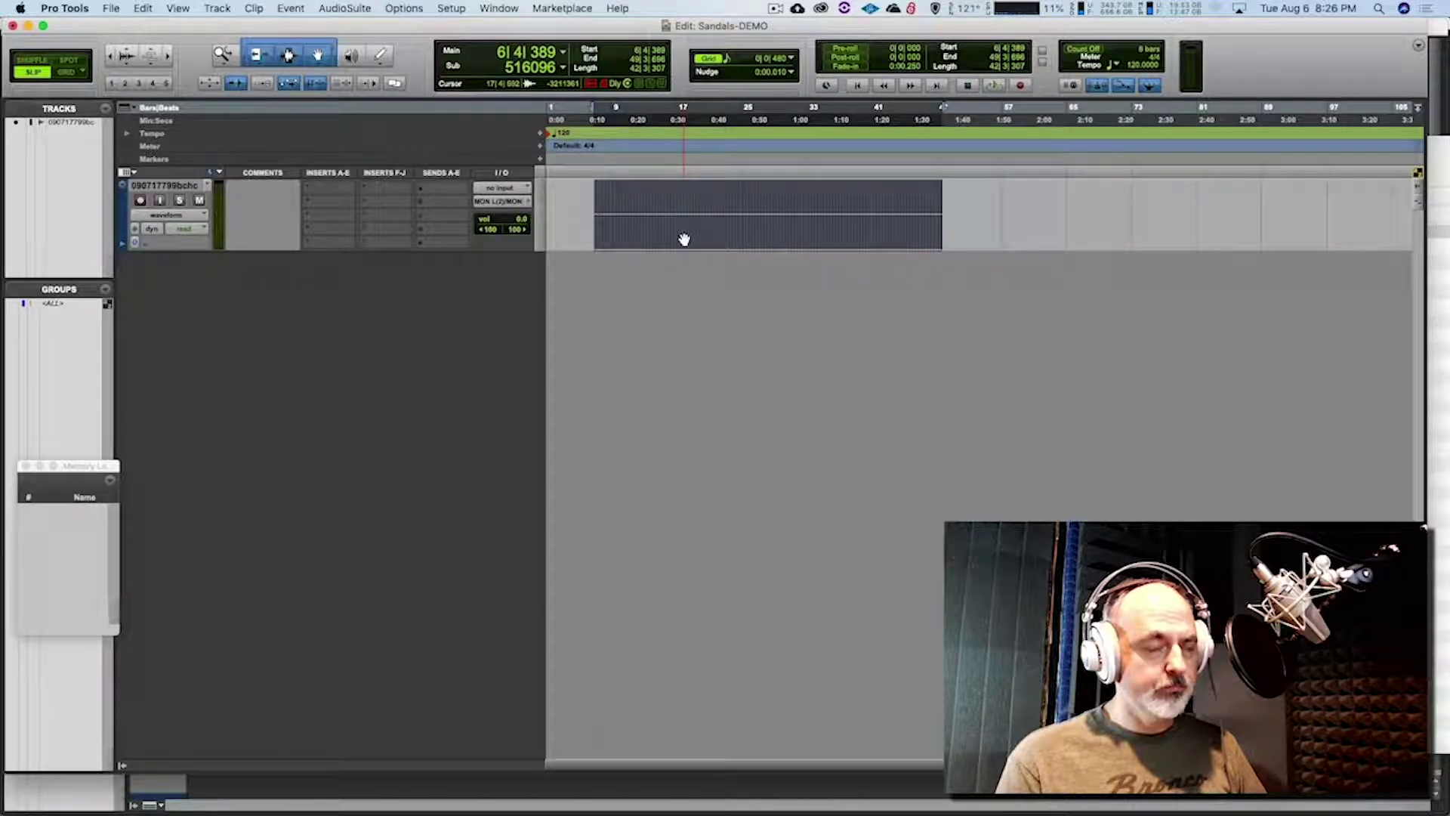
pyautogui.moveTo(684, 240); pyautogui.dragTo(637, 239)
# Return to Finder and add Sandals-VO-Only.wav as a second track beneath the music, starting at about bar 3
pyautogui.press('super+Tab')
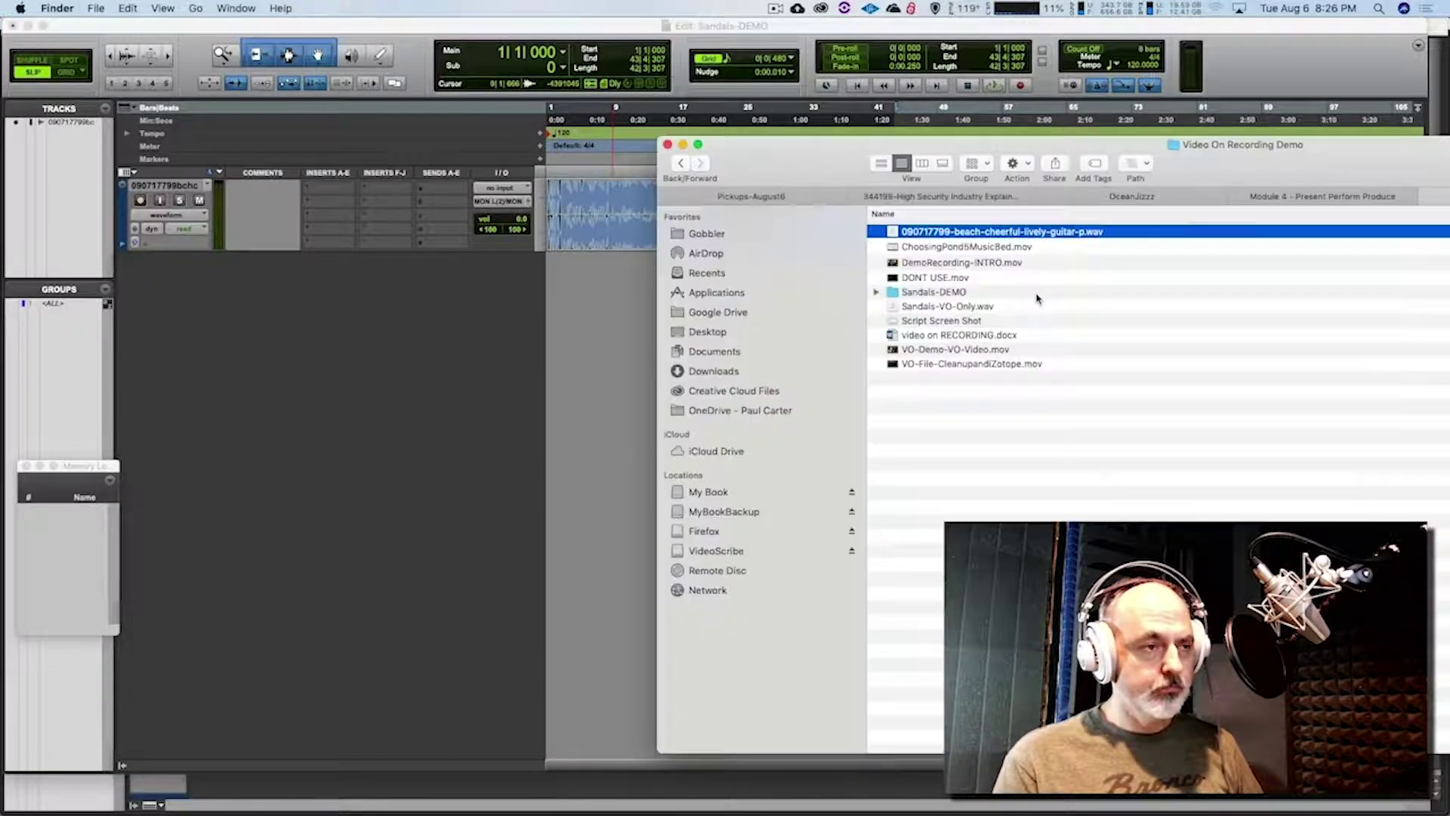
pyautogui.moveTo(936, 308); pyautogui.dragTo(586, 346)
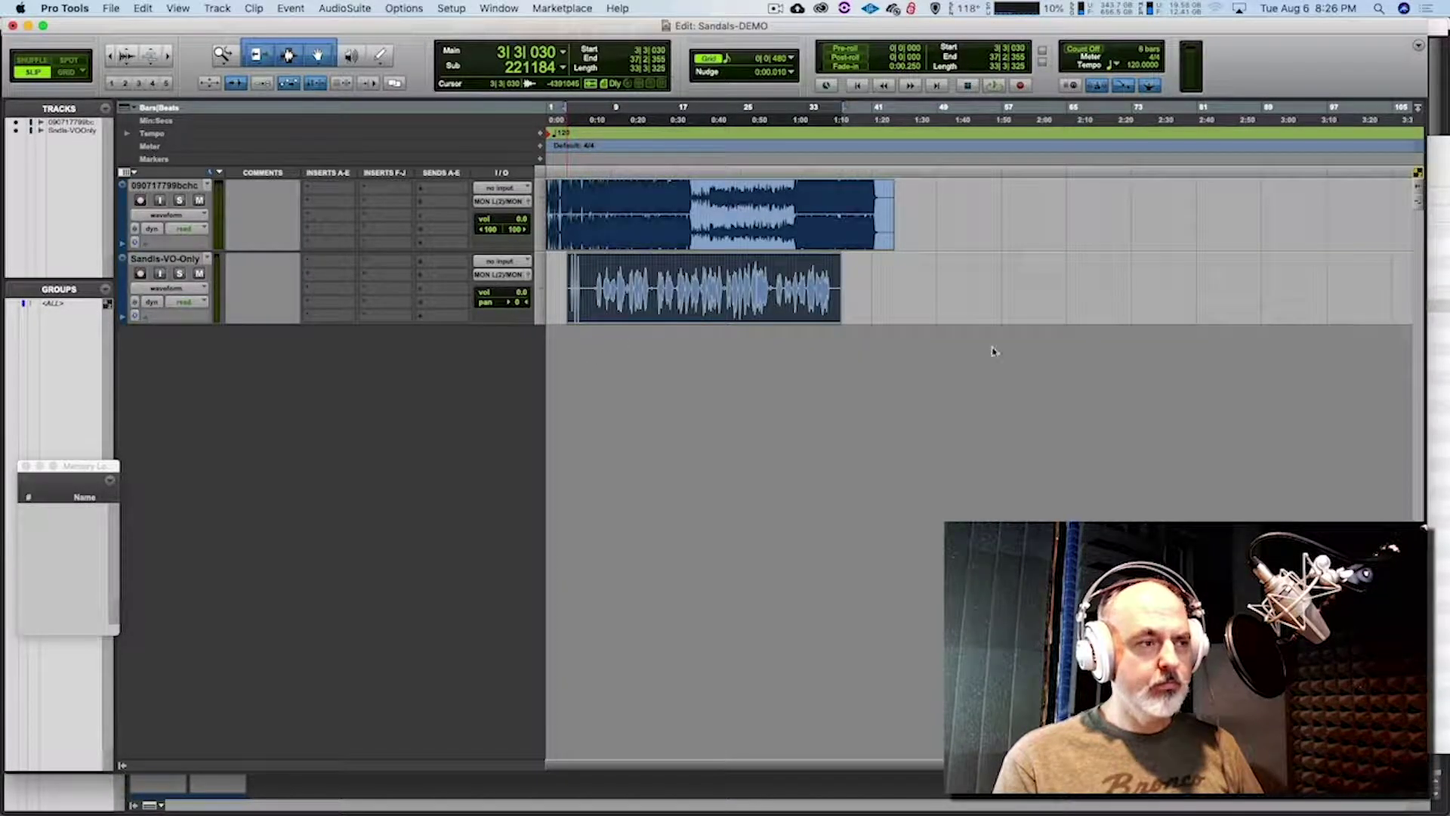
pyautogui.press('super+Tab')
pyautogui.press('super+Tab')
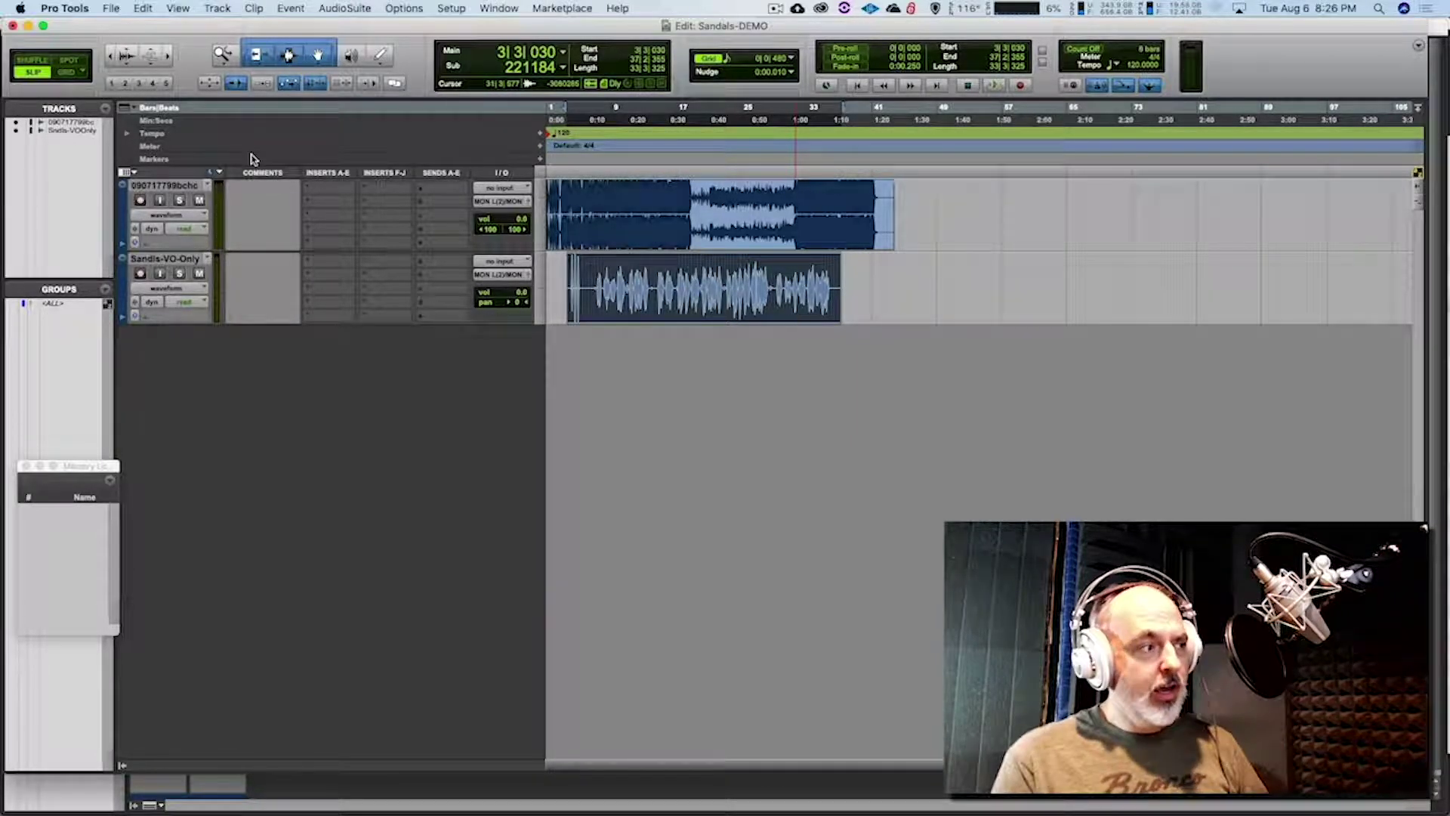
# Mute the voice-over track and listen to the music bed from about 0:55.7 and from about 0:48.9
pyautogui.click(200, 275)
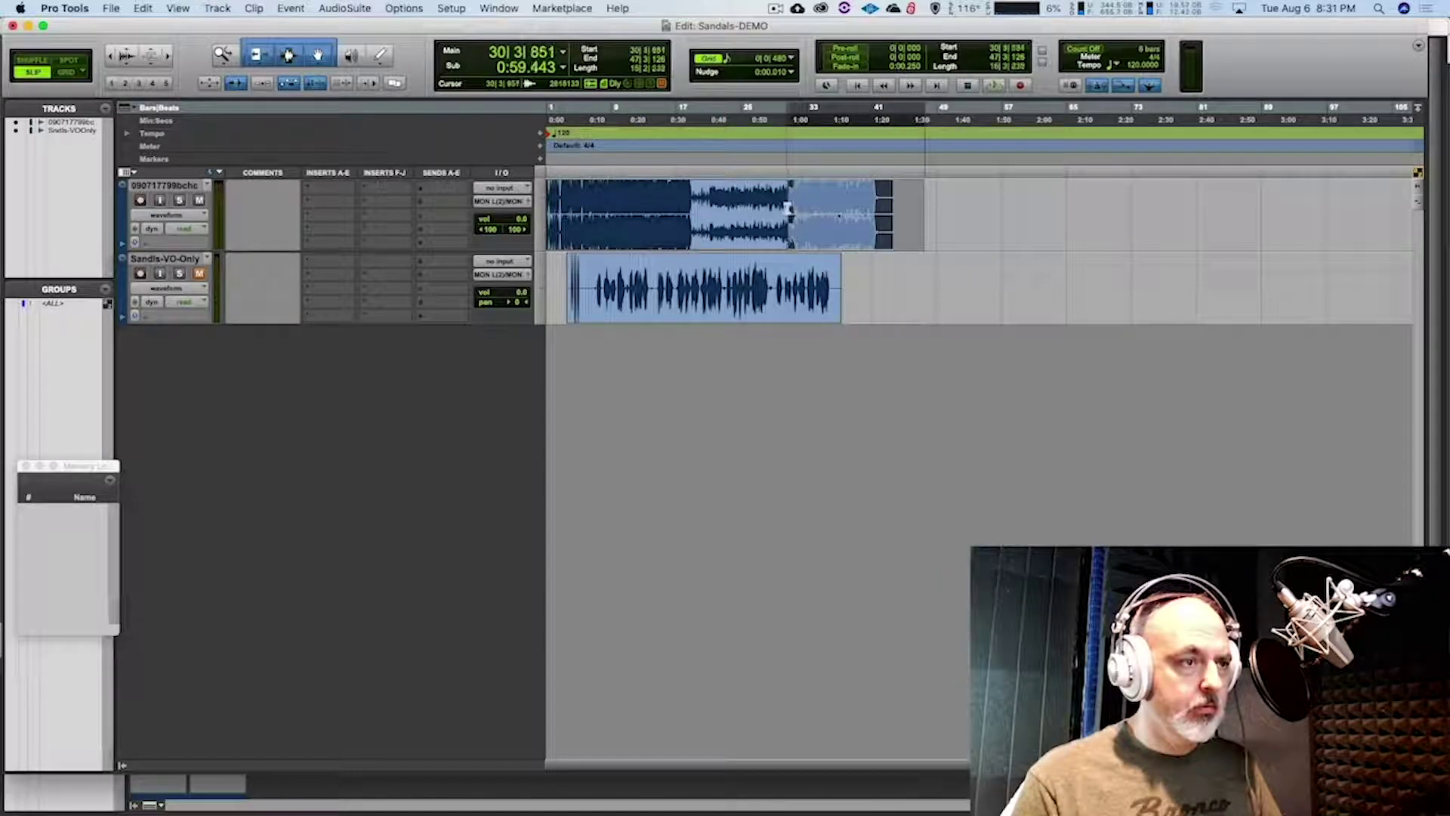
pyautogui.press('space')
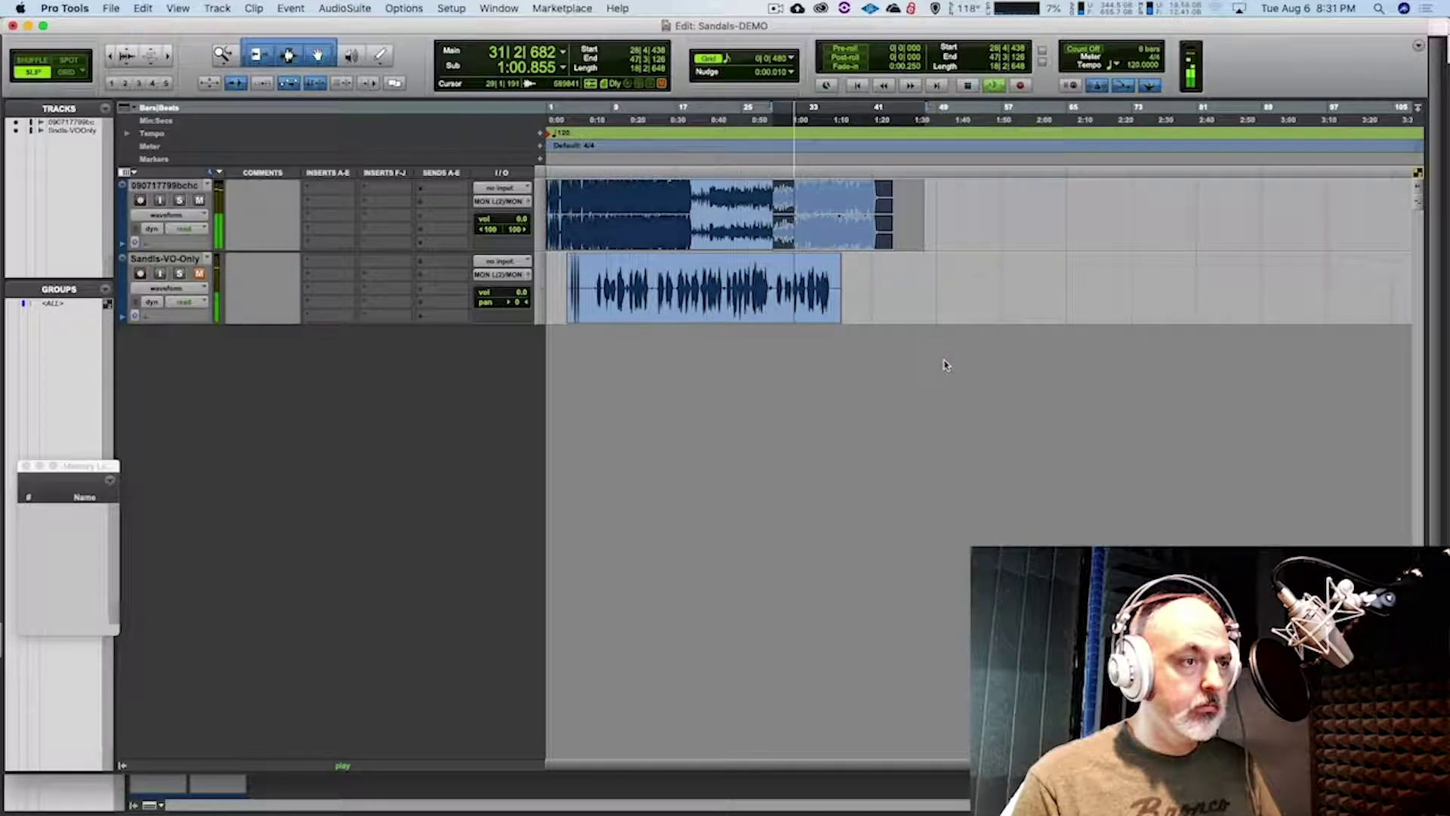
pyautogui.press('space')
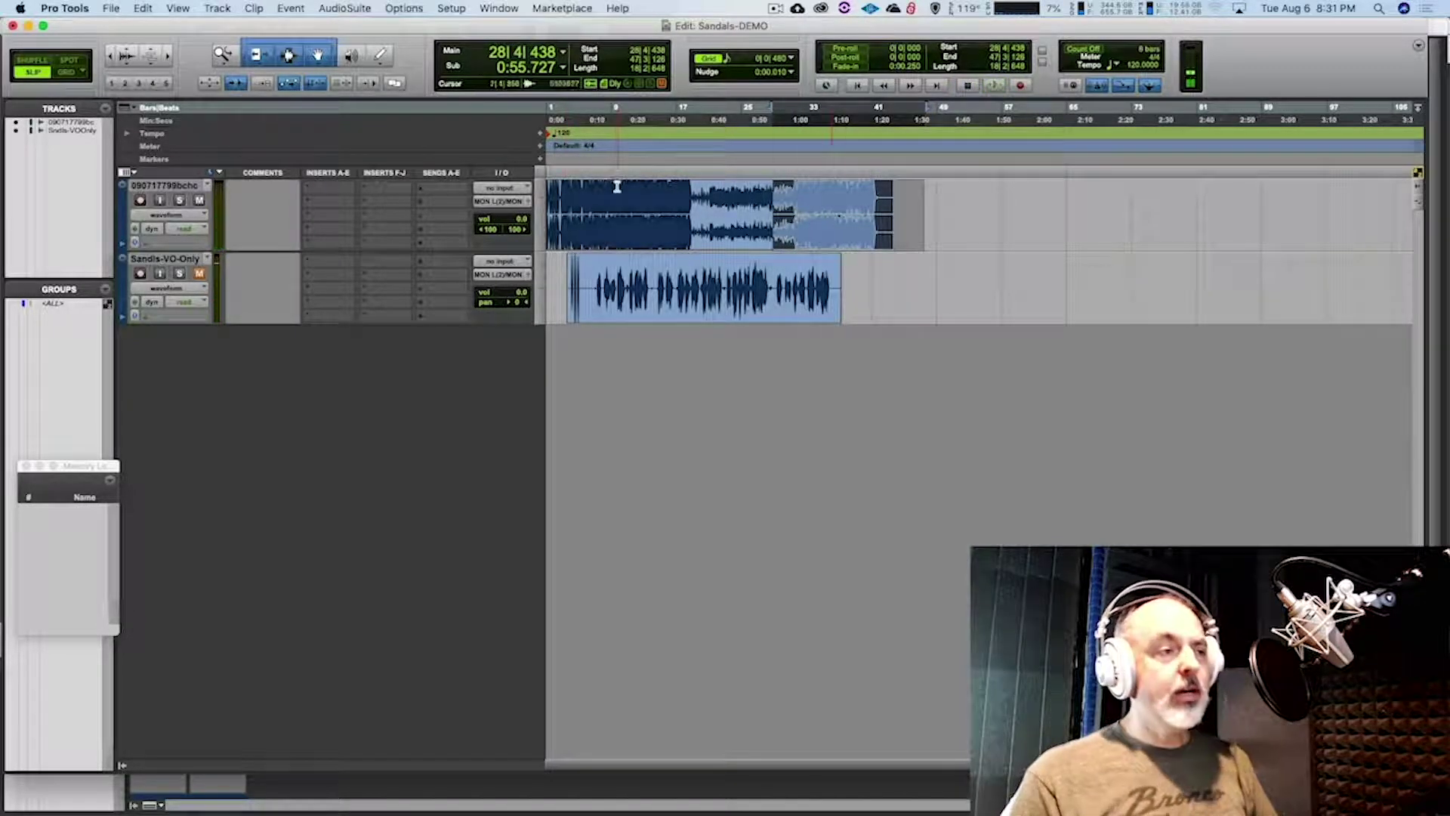
pyautogui.click(744, 183)
pyautogui.press('space')
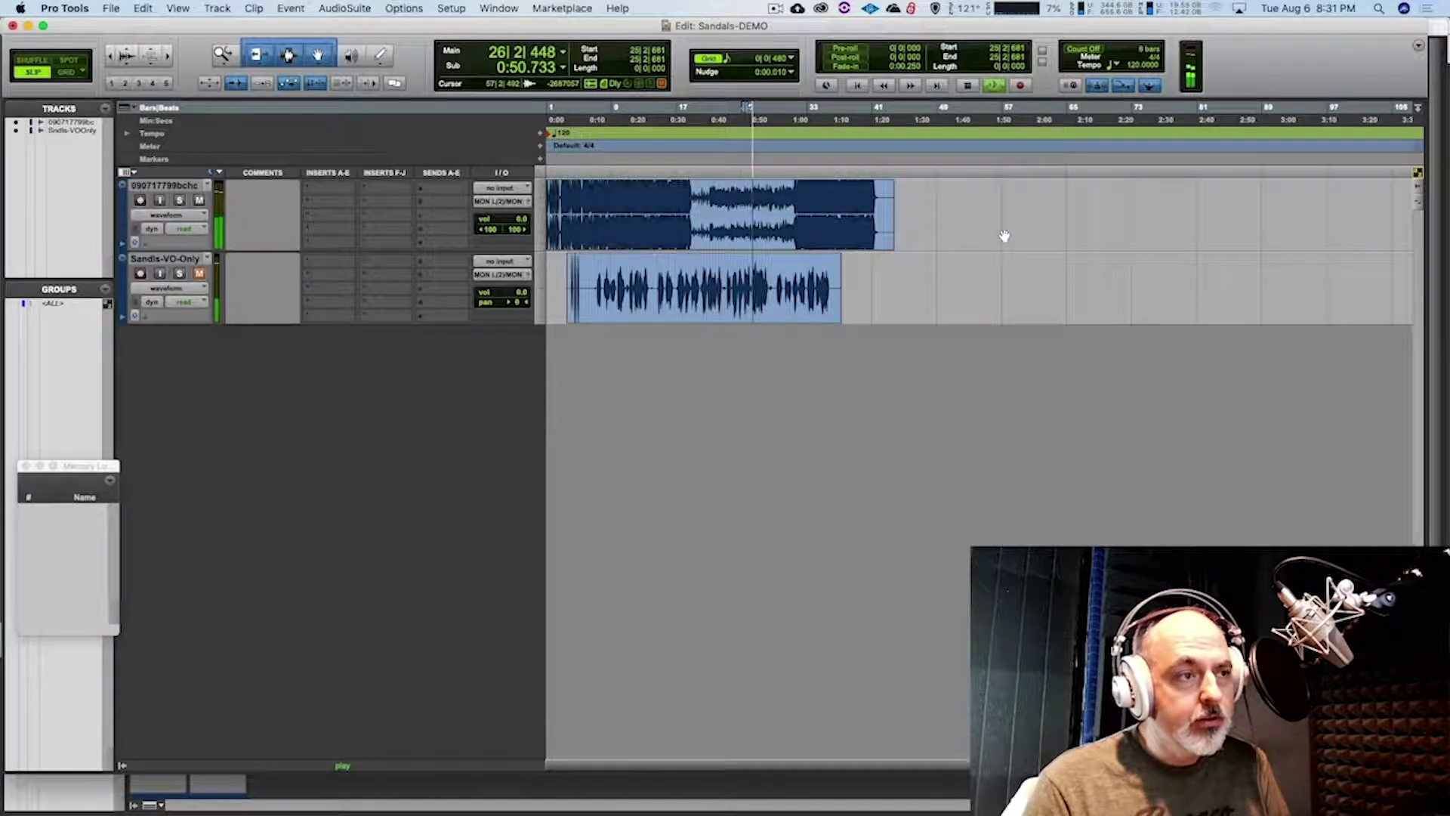
pyautogui.press('space')
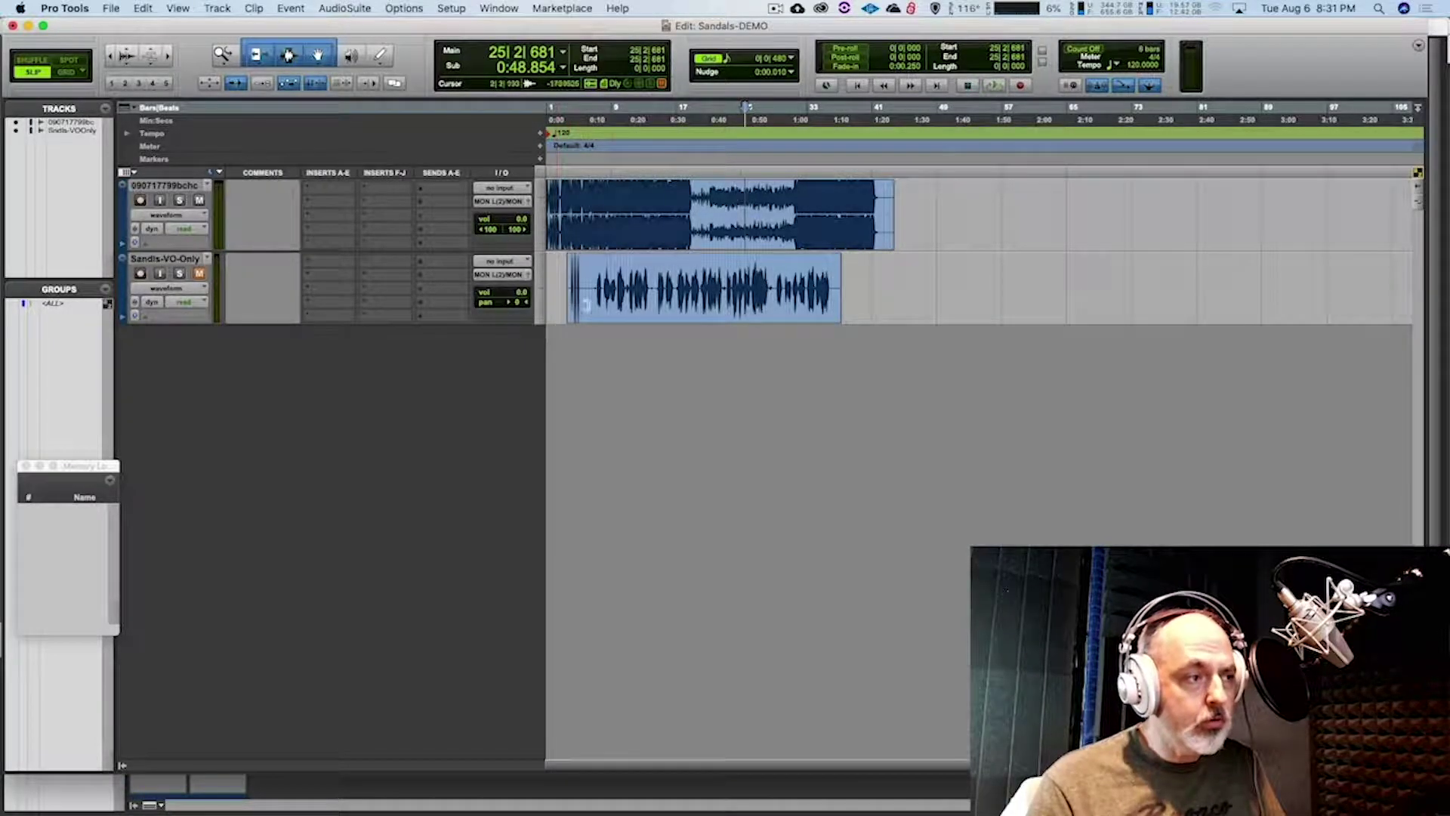
# Trim the start of the voice-over clip to about 0:12.35, cutting the isolated peaks before the speech, and select the music clip
pyautogui.scroll(2, 625, 307)
pyautogui.scroll(-1, 642, 311)
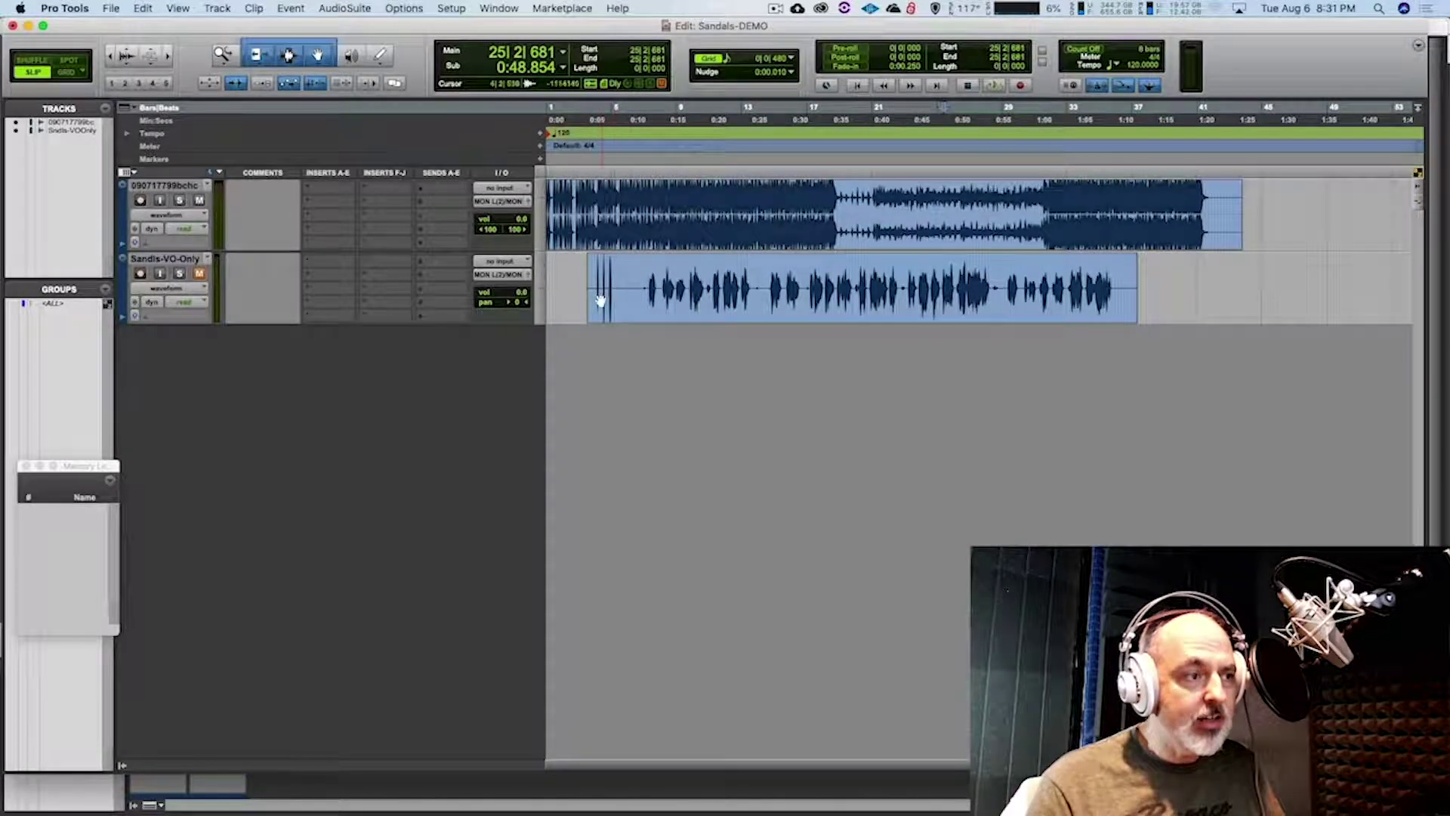
pyautogui.moveTo(601, 300); pyautogui.dragTo(648, 301)
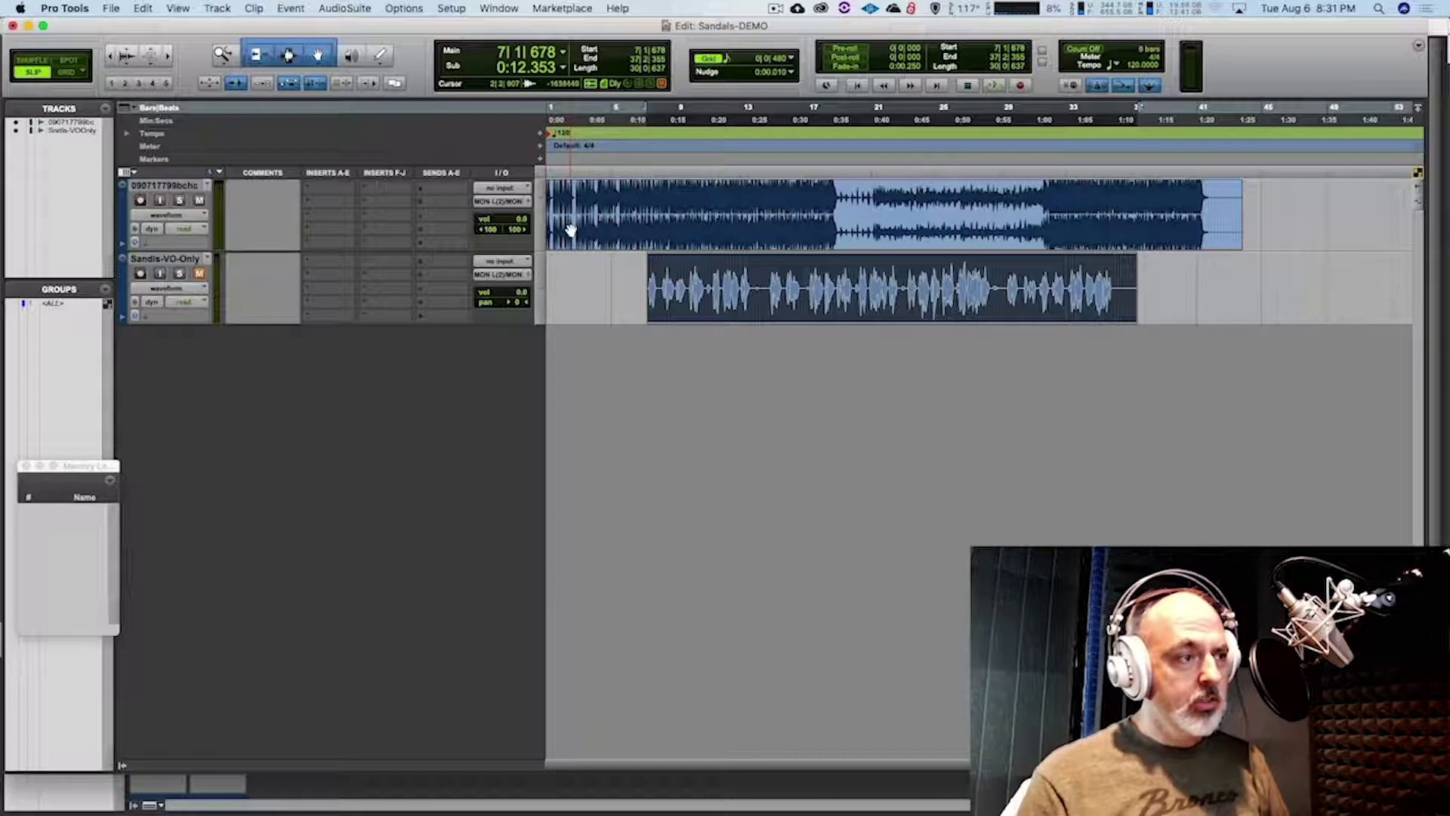
pyautogui.press('super+a')
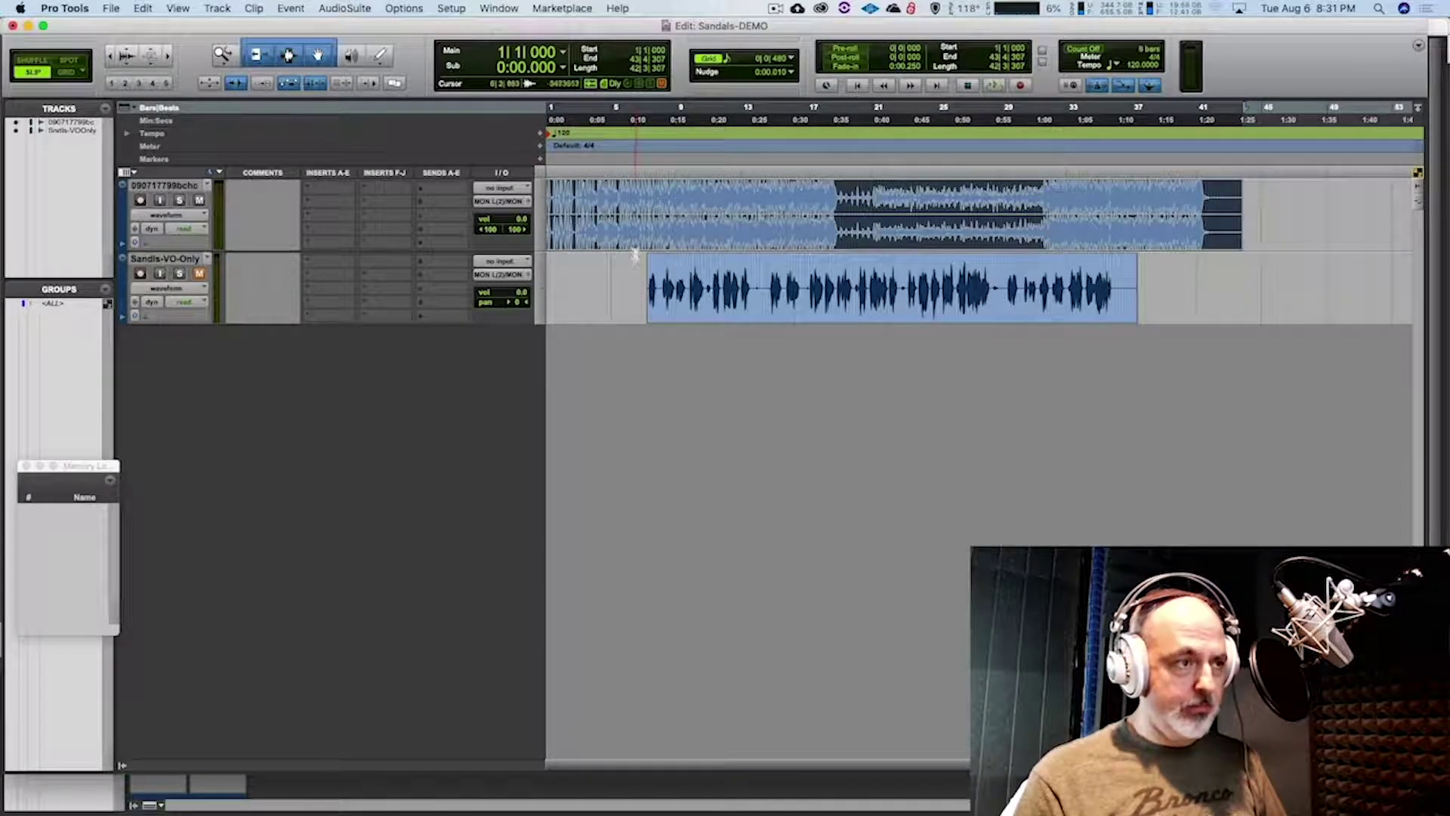
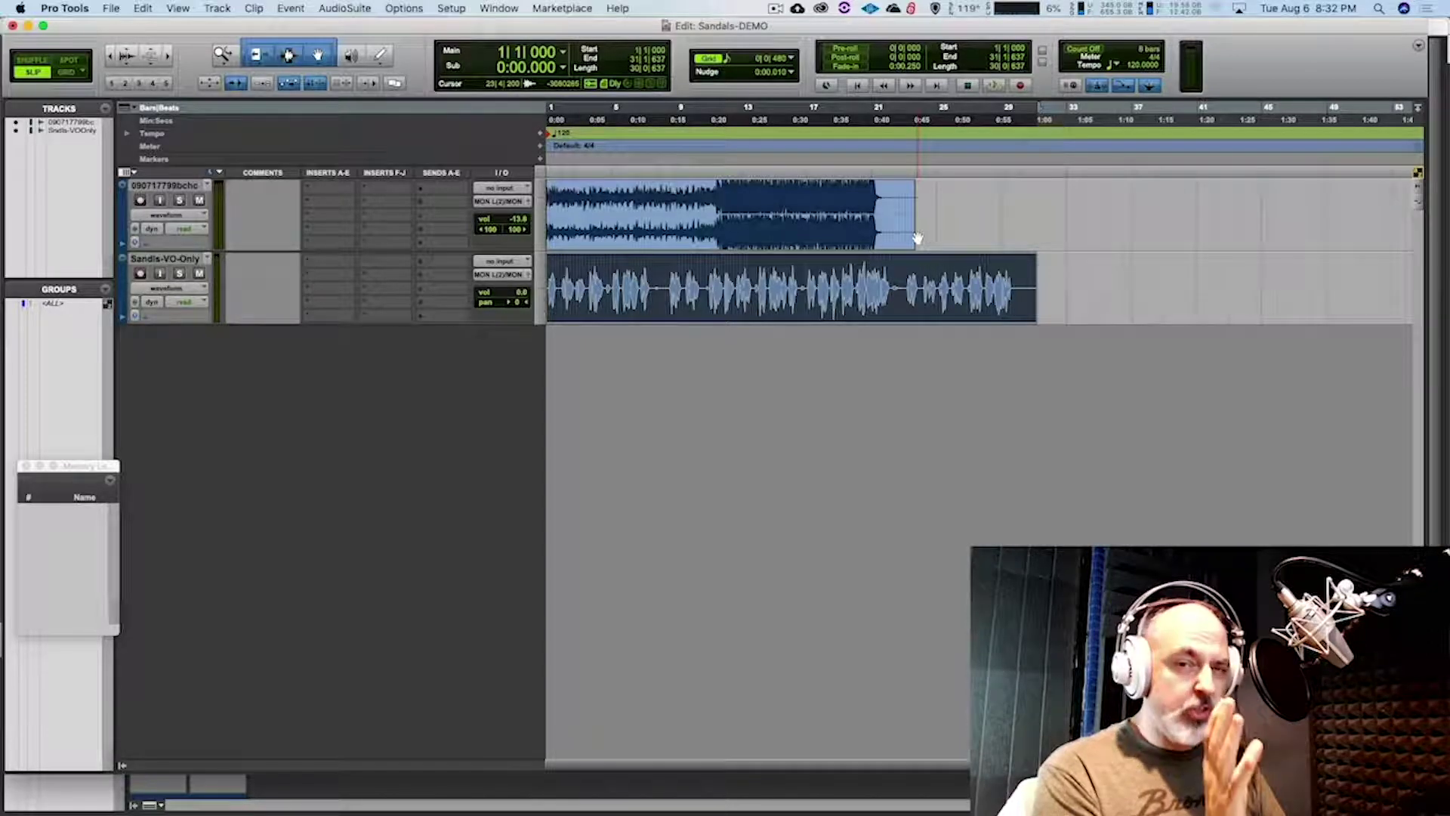
# Listen to the mix from about 0:20.5 and from about 0:07.6, with the voice-over track soloed for the second pass
pyautogui.click(713, 186)
pyautogui.press('space')
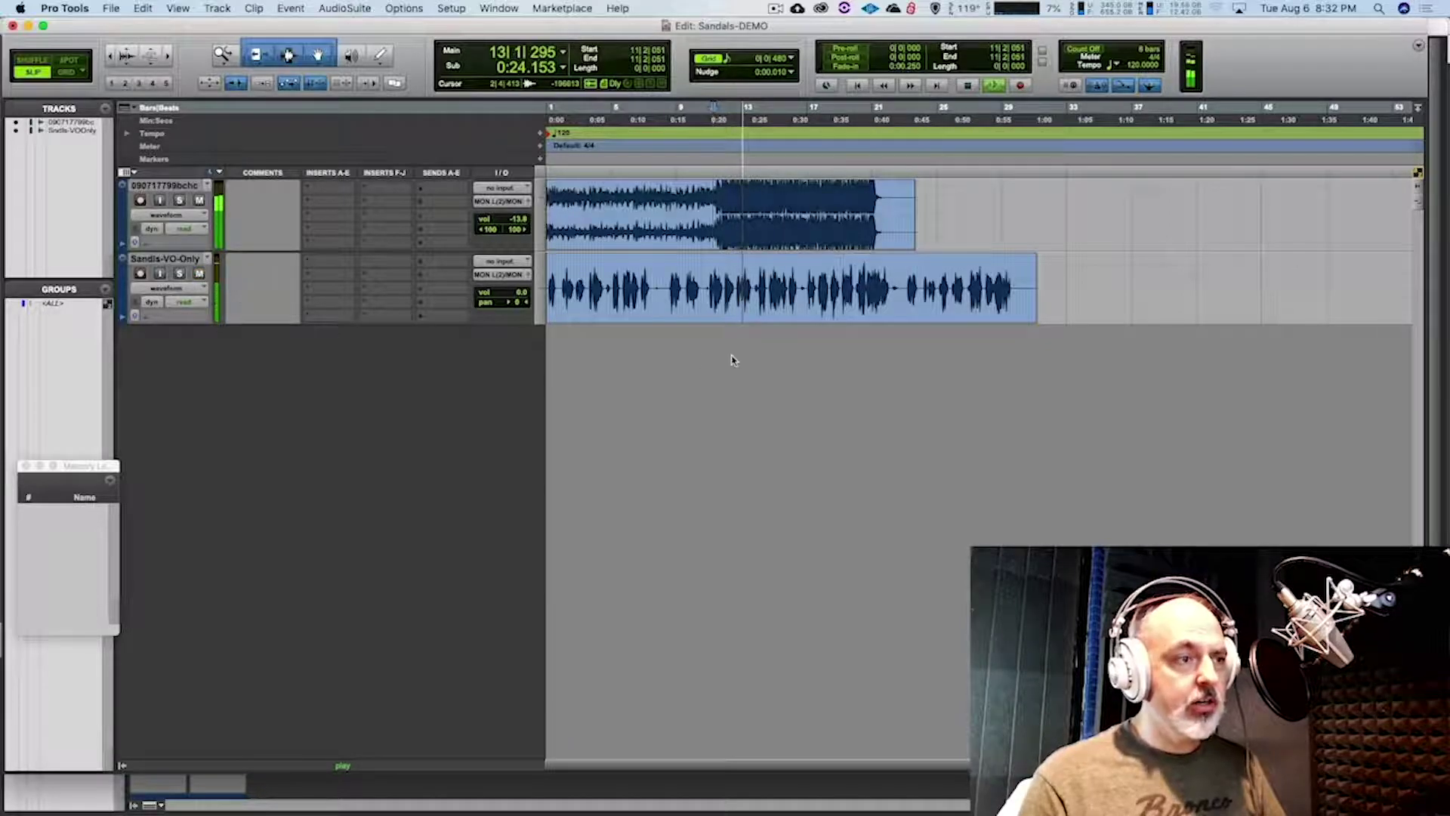
pyautogui.press('space')
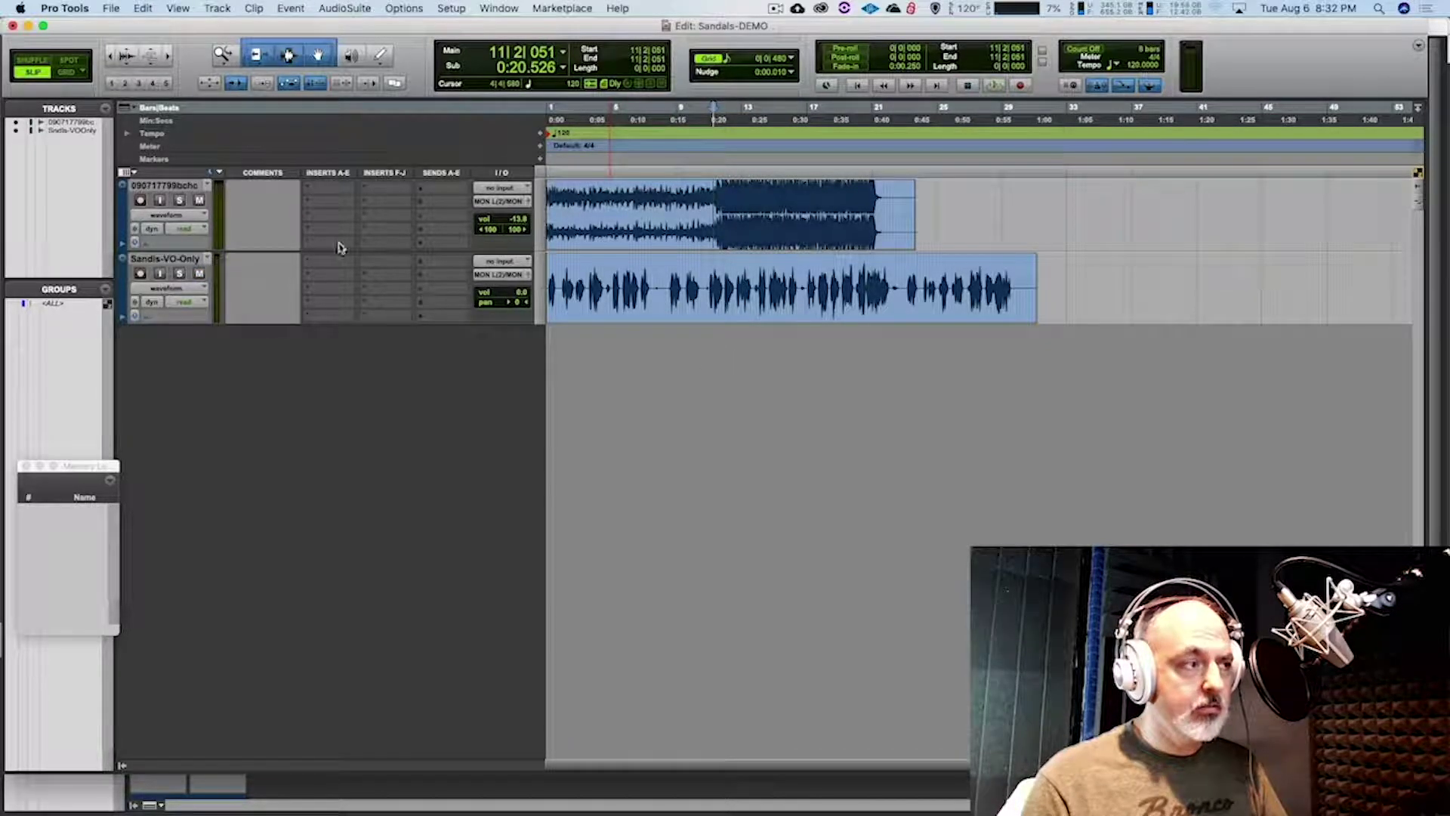
pyautogui.click(608, 257)
pyautogui.press('space')
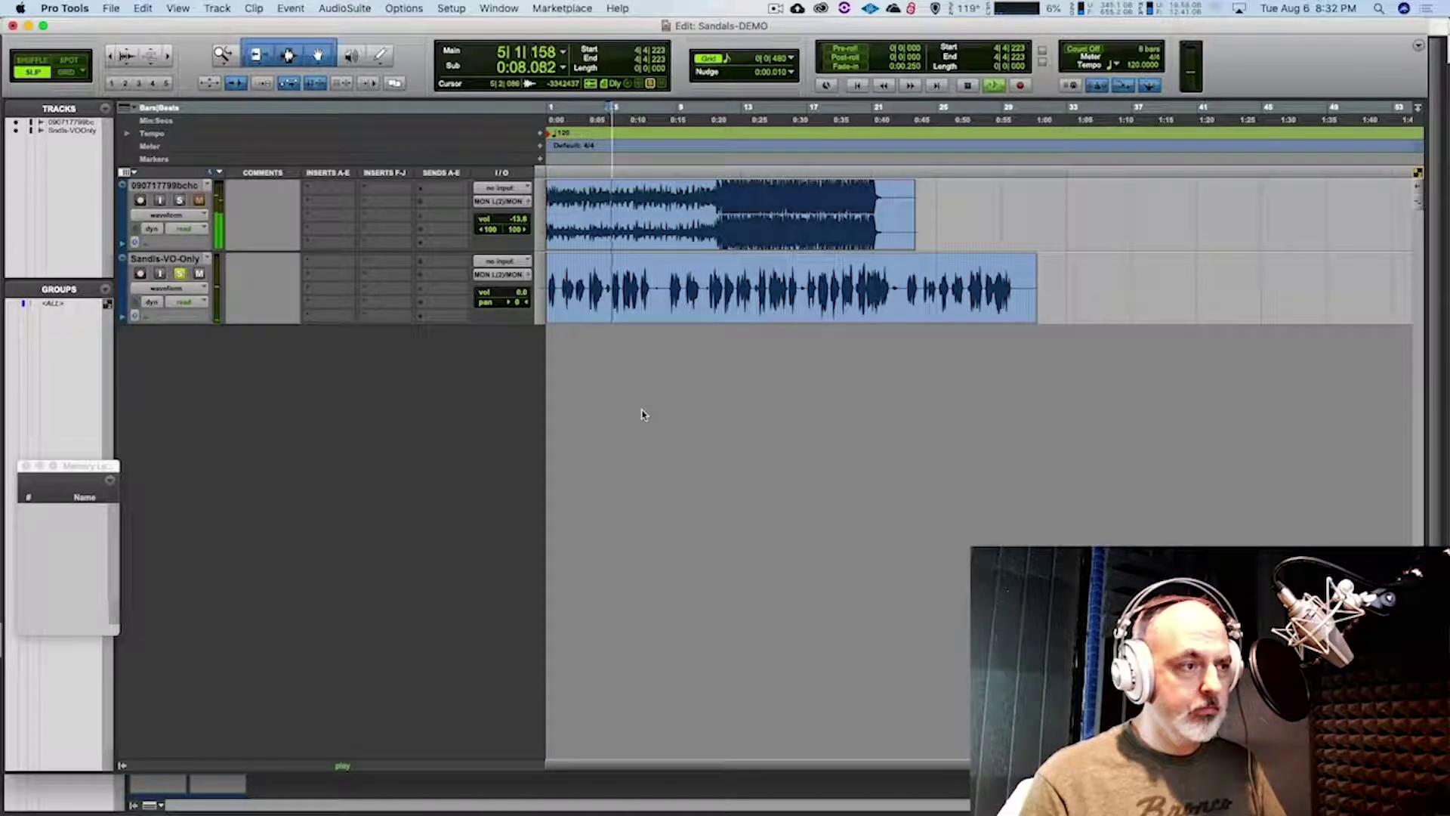
pyautogui.press('space')
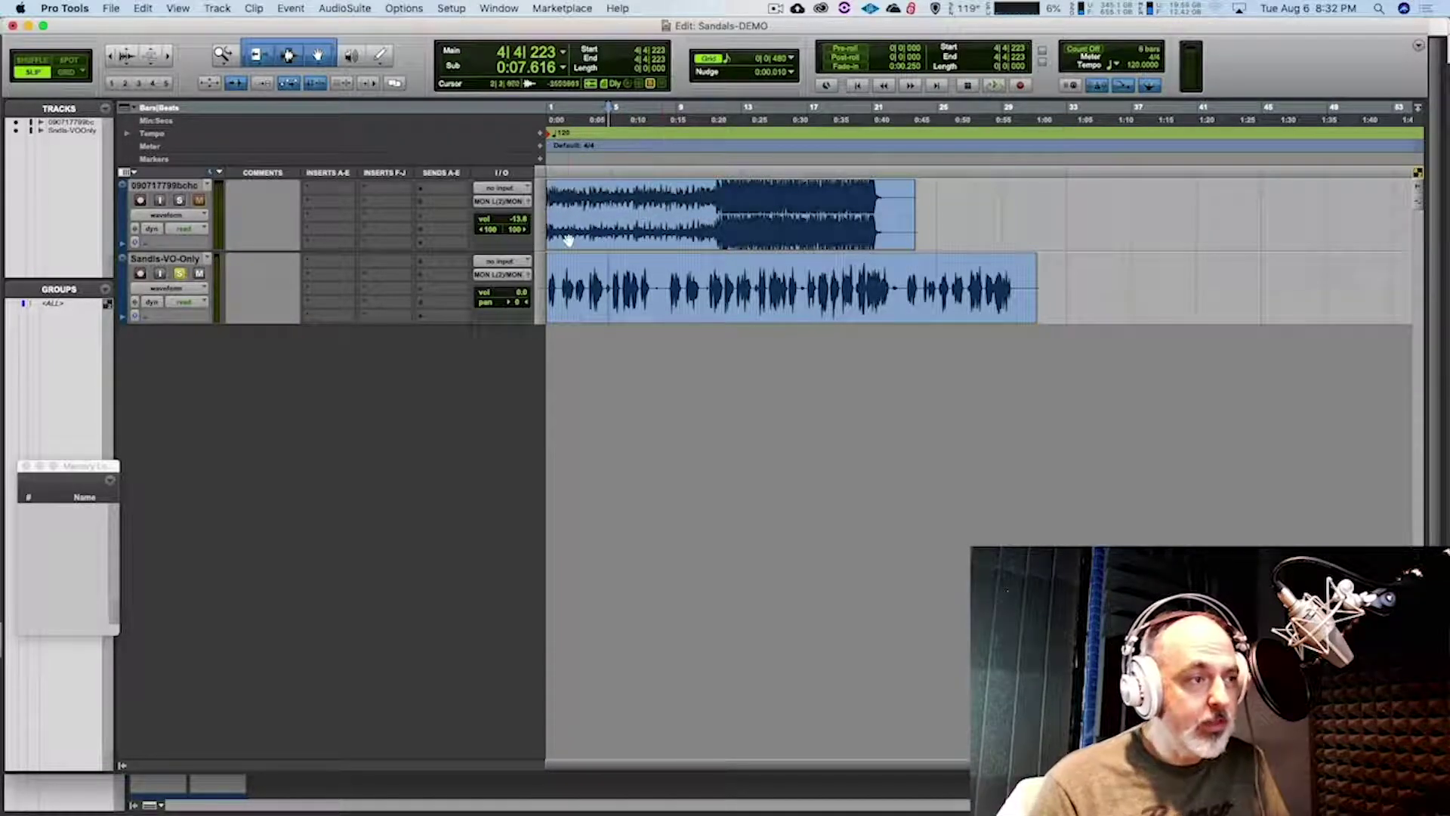
# Trim more off the music clip's opening so it runs about 14 bars from the session start, and play it with the voice-over
pyautogui.moveTo(553, 232); pyautogui.dragTo(602, 251)
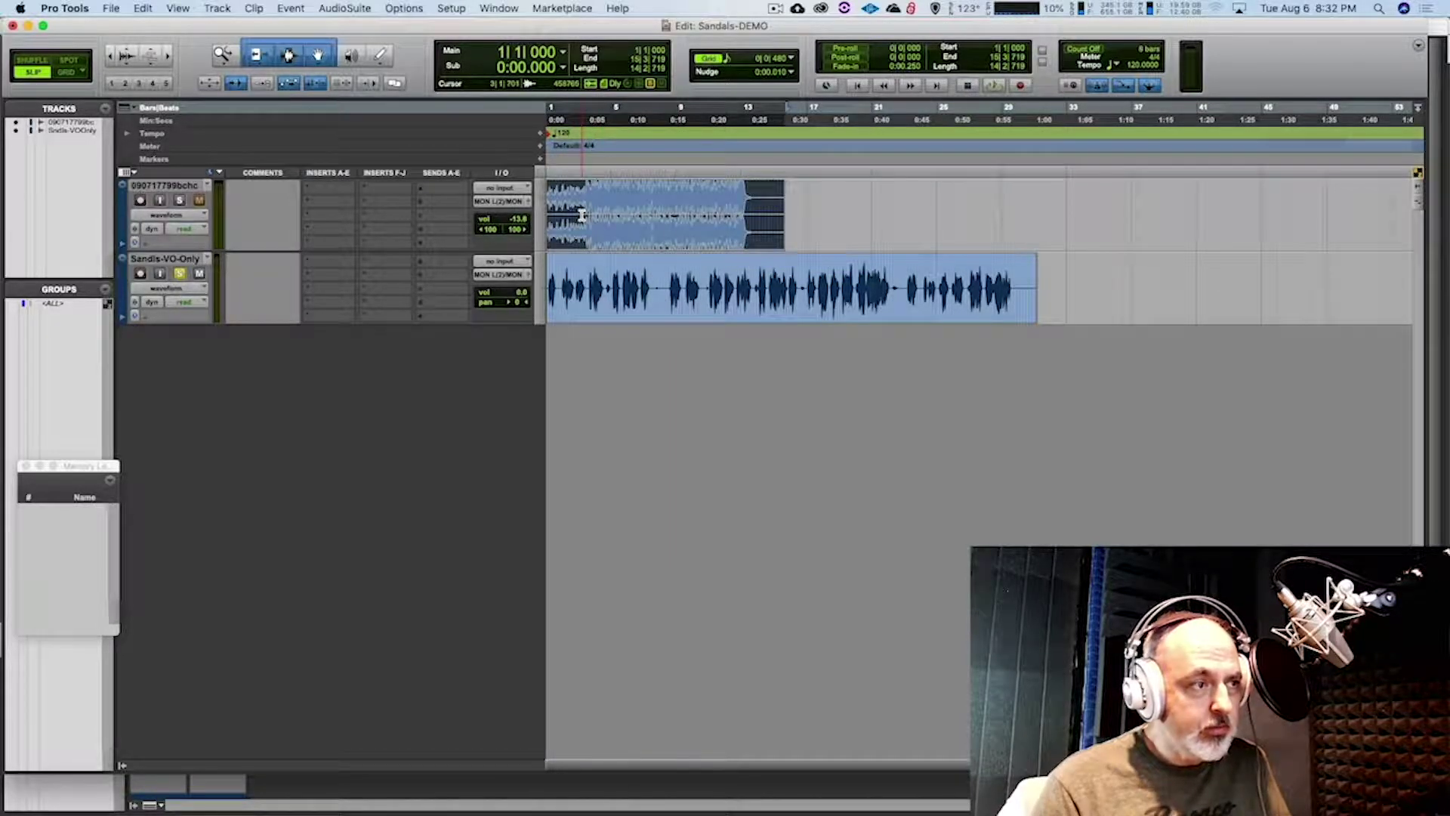
pyautogui.press('super+bracketleft')
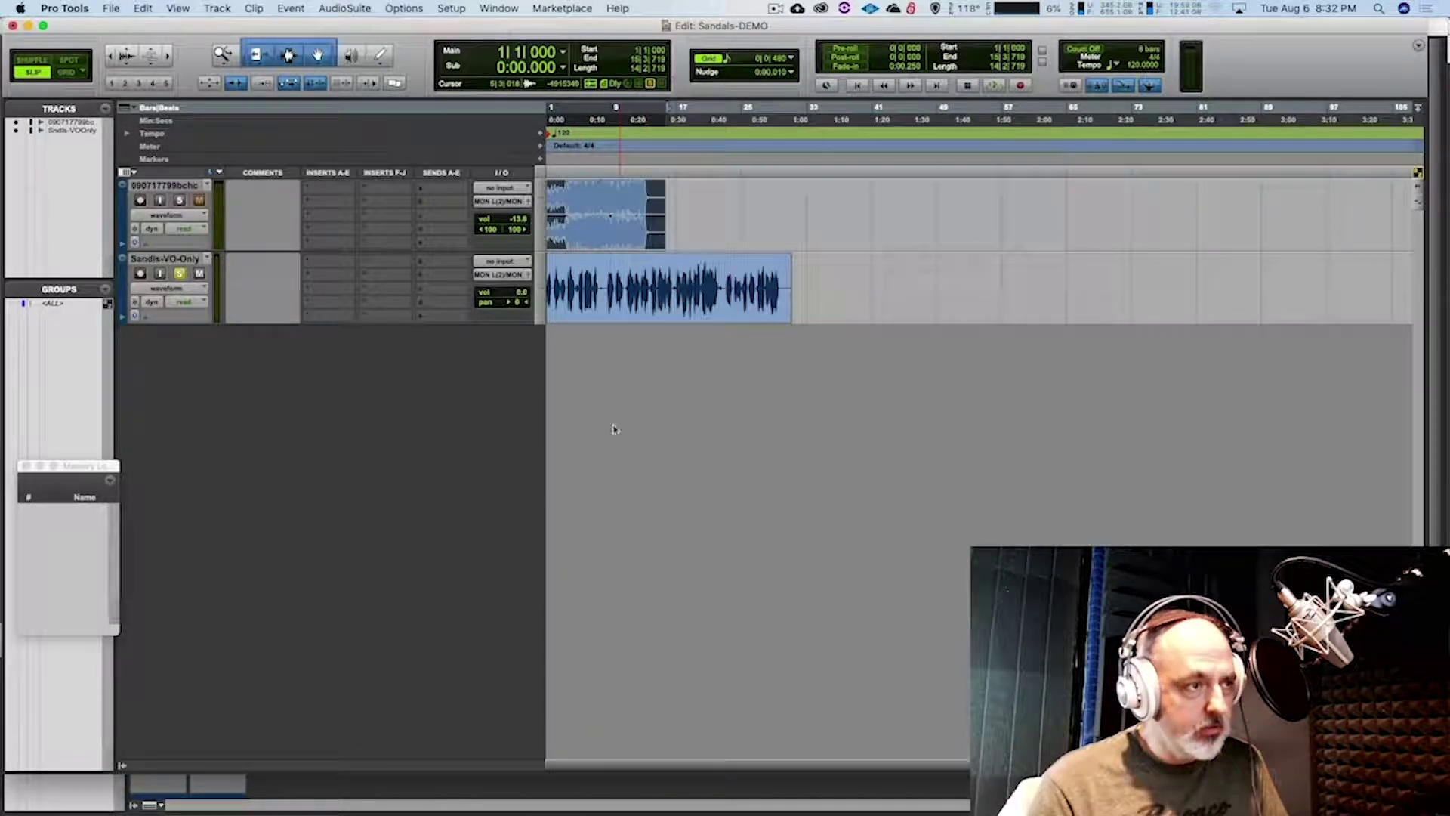
pyautogui.press('super+bracketright')
pyautogui.press('super+bracketright')
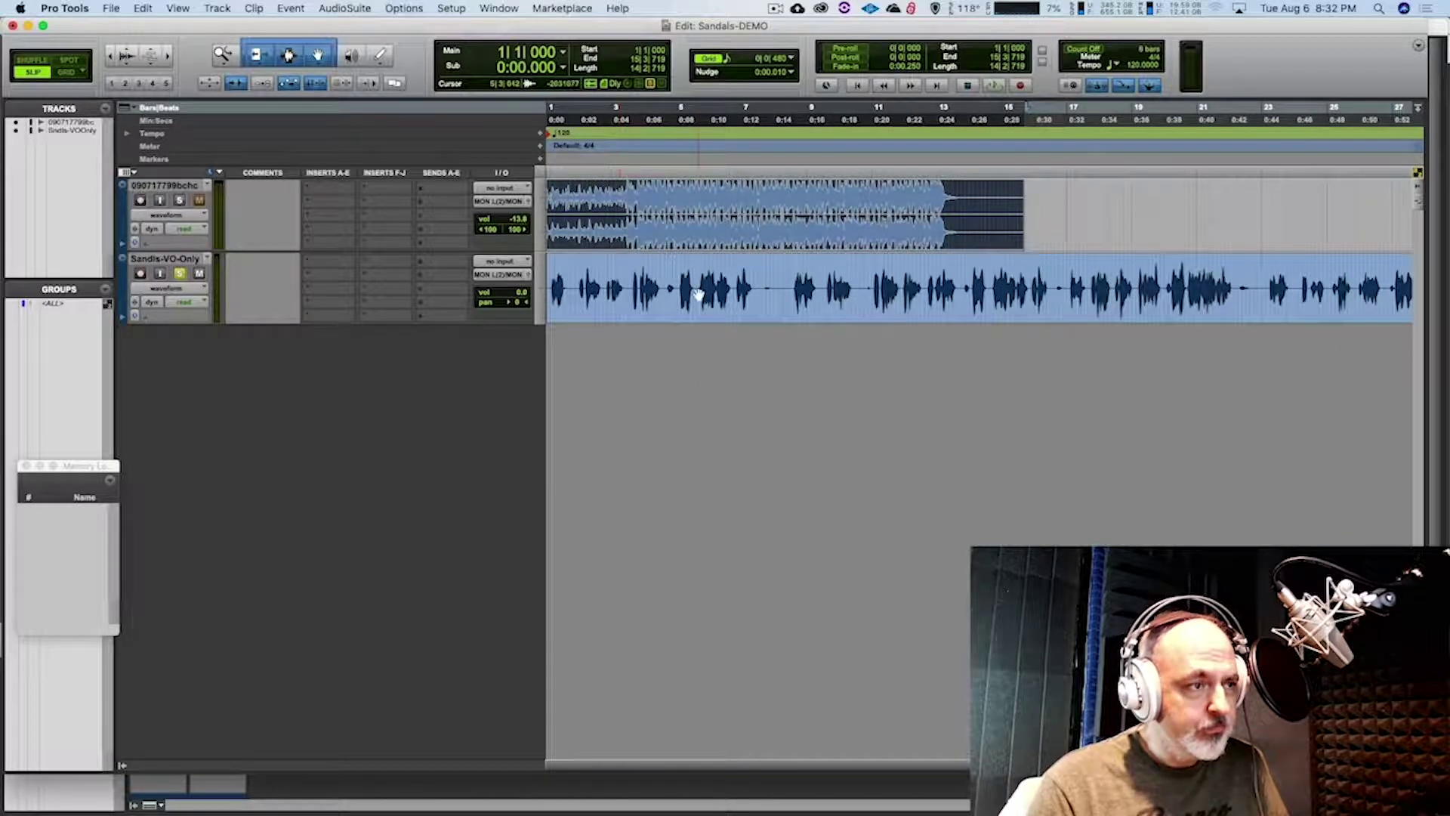
pyautogui.press('space')
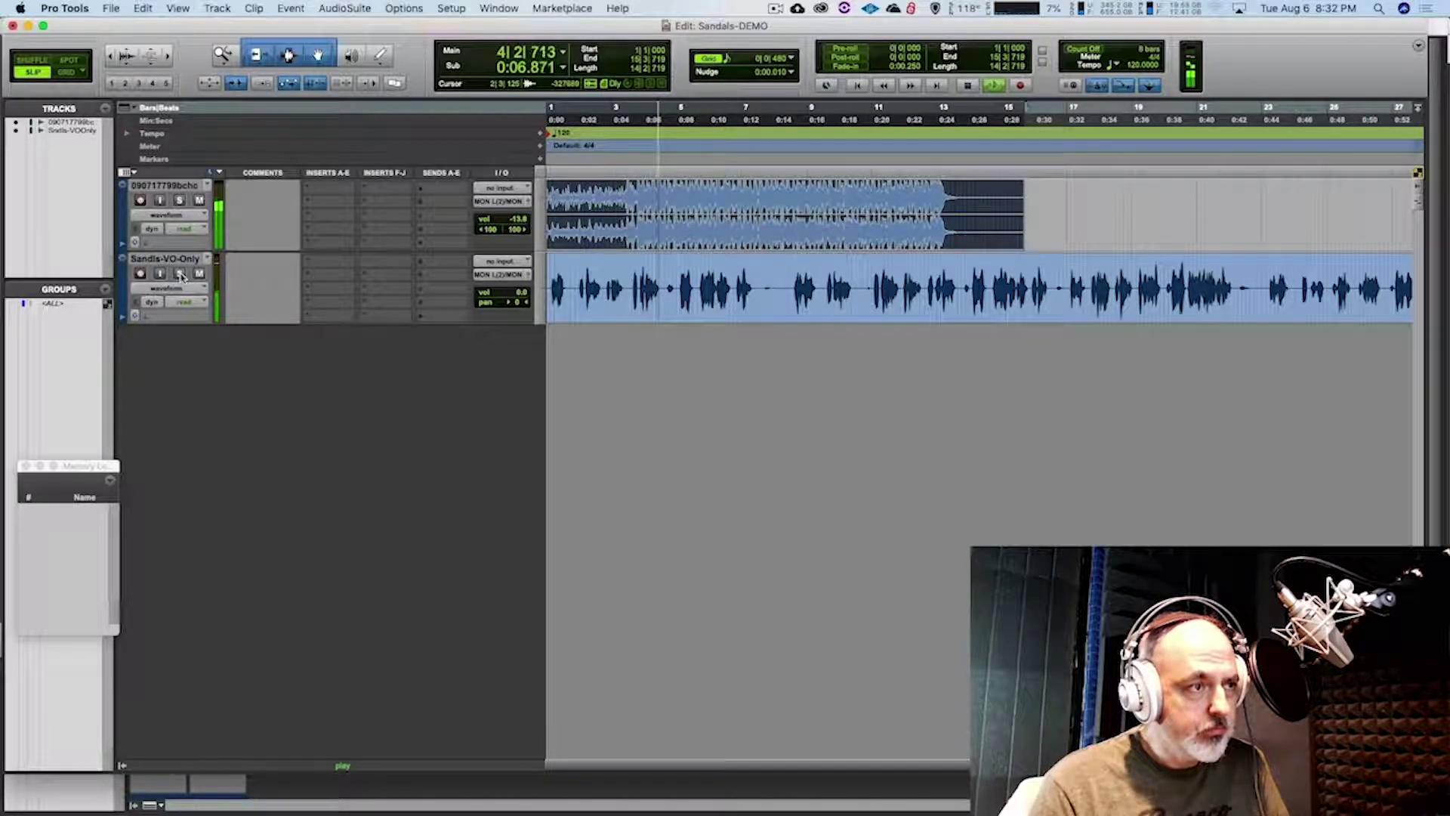
pyautogui.press('space')
# Restore nearly two bars of the music's opening so the clip runs about 16 bars from the session start, and listen from the beginning
pyautogui.moveTo(558, 234)
pyautogui.mouseDown()
pyautogui.moveTo(613, 234)
pyautogui.moveTo(555, 234)
pyautogui.mouseUp()
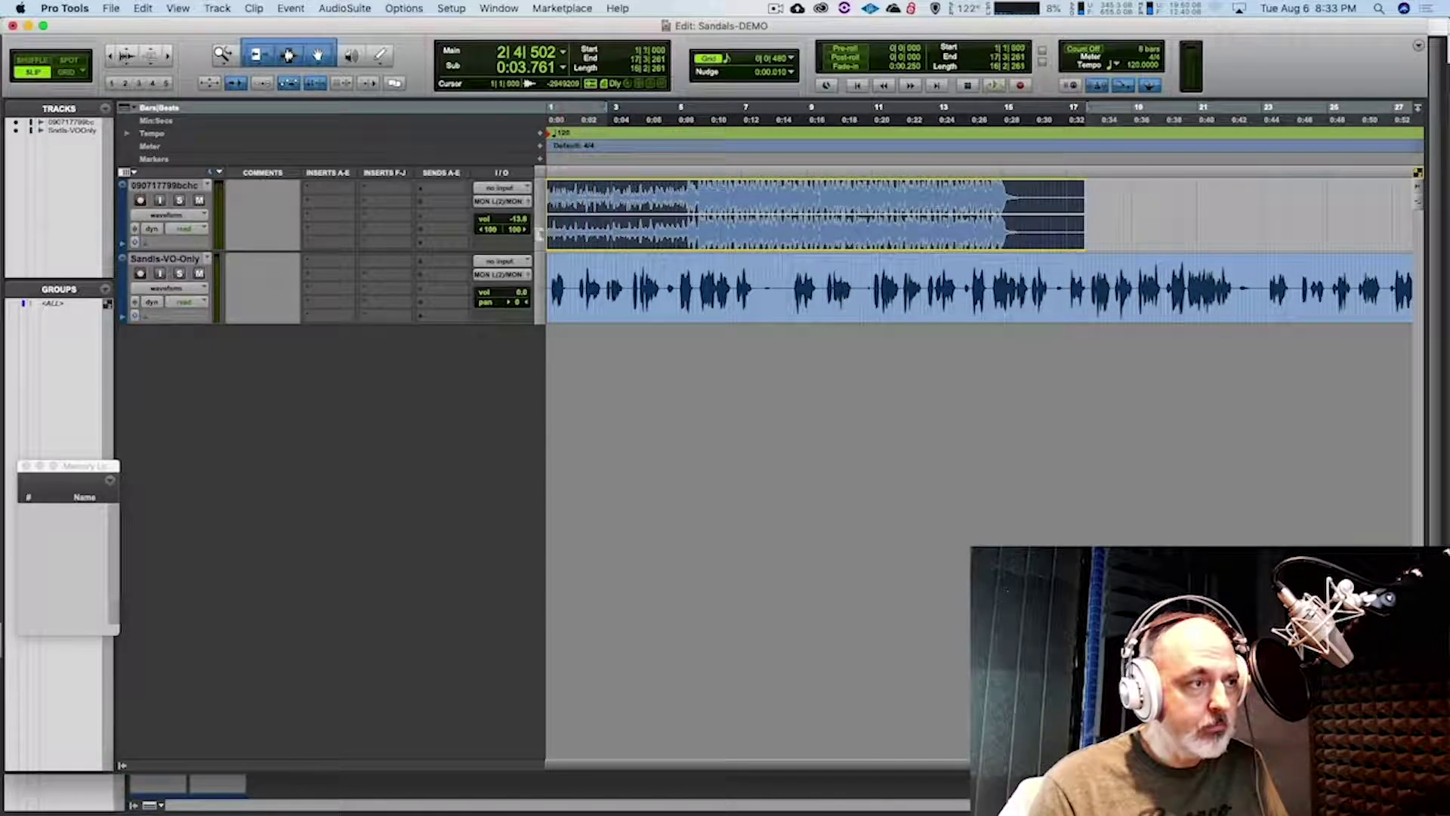
pyautogui.press('space')
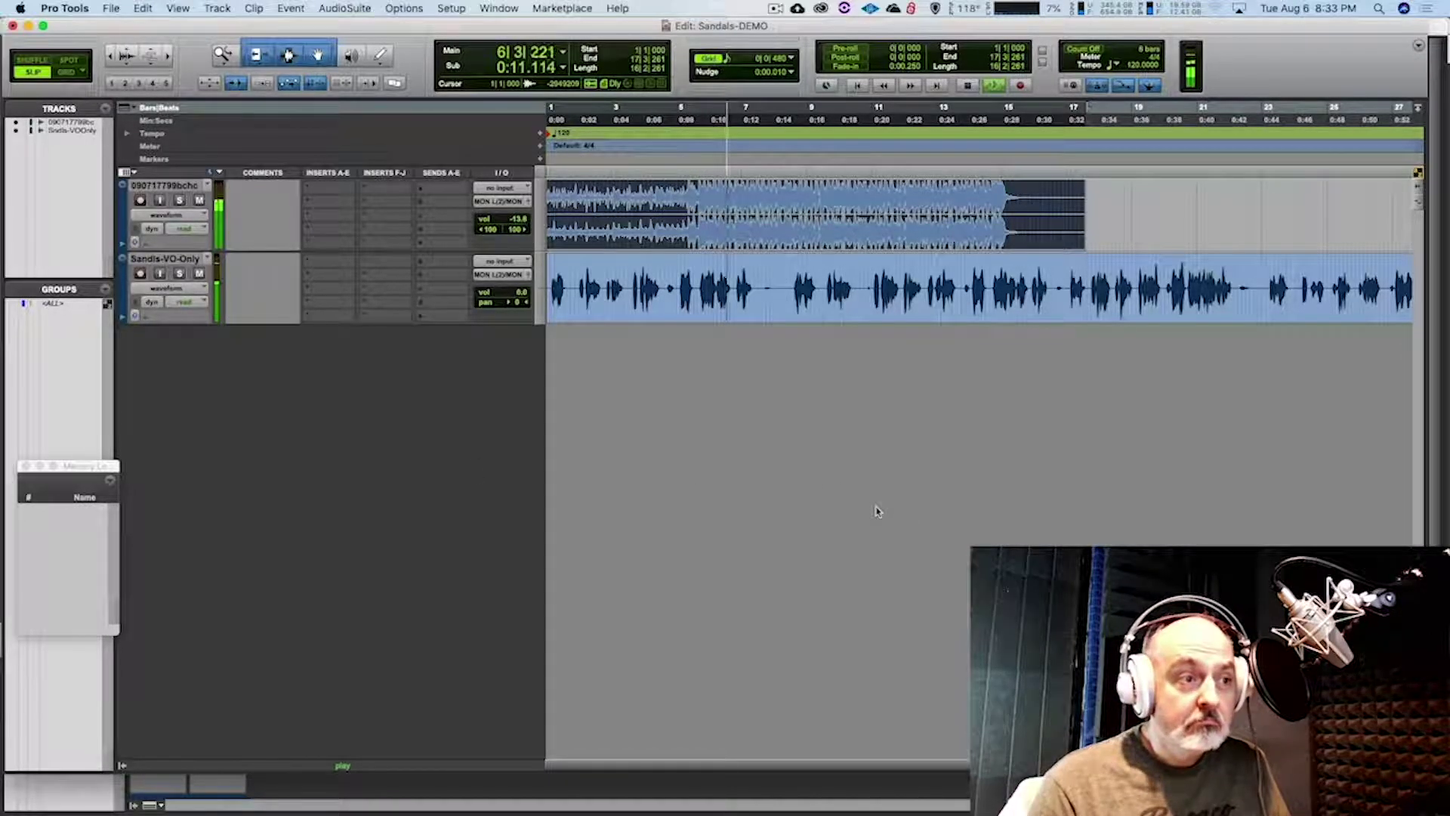
pyautogui.press('space')
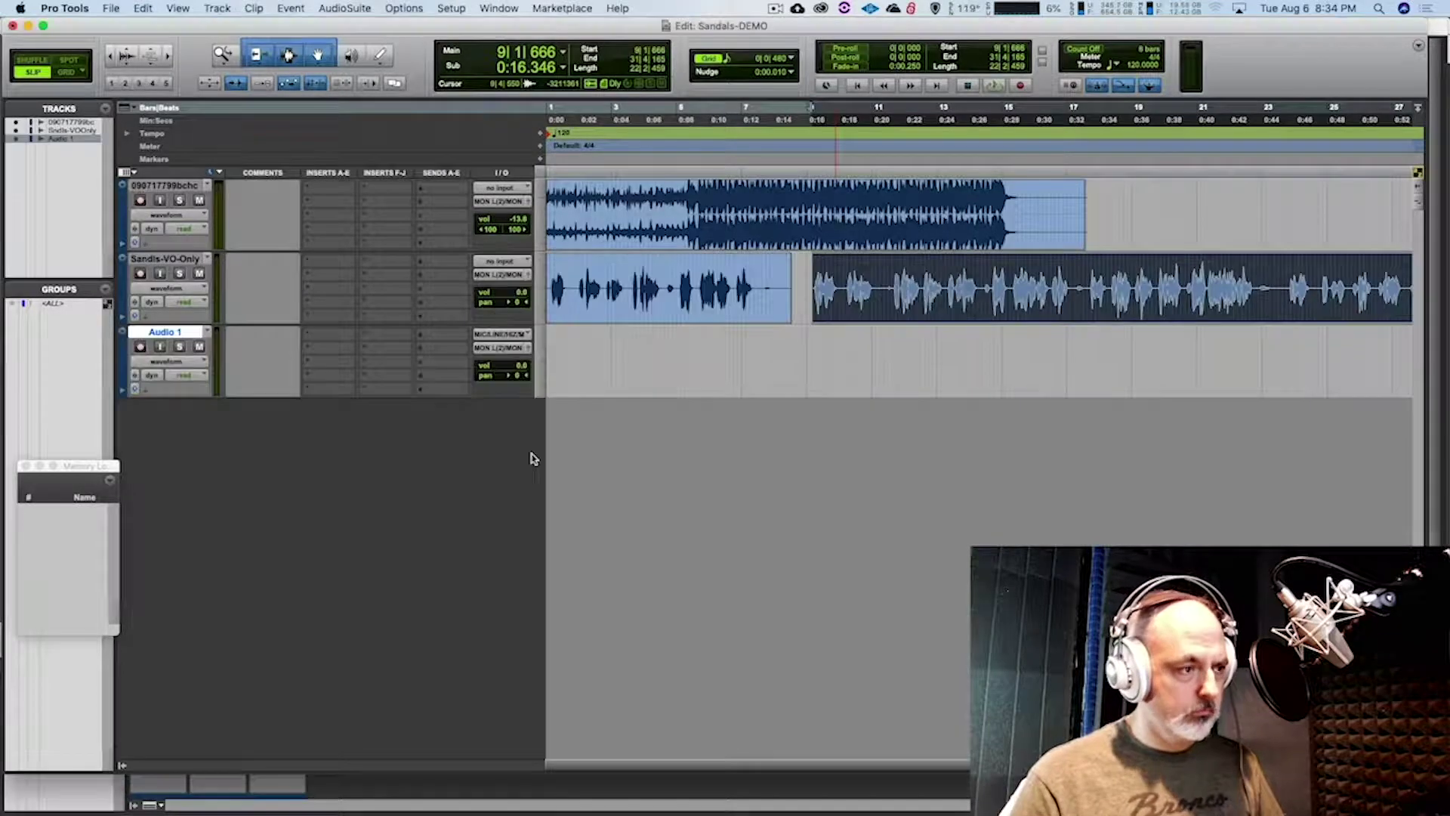
# Add three audio tracks, split the Audio 1 voice-over clip just after bar 9 and move the remainder to the start of Audio 2
pyautogui.press('super+shift+n')
pyautogui.press('Return')
pyautogui.click(822, 340)
pyautogui.press('super+e')
pyautogui.moveTo(906, 378); pyautogui.dragTo(631, 450)
# Split the Audio 2 voice-over clip at about bar 7 and move the remainder to the start of Audio 3
pyautogui.click(743, 416)
pyautogui.press('super+e')
pyautogui.moveTo(869, 449); pyautogui.dragTo(672, 521)
# Mute every voice-over track except Audio 1, and rename Audio 1, Audio 2 and Audio 3 as VO-2, VO-3 and VO-4
pyautogui.click(199, 493)
pyautogui.click(199, 274)
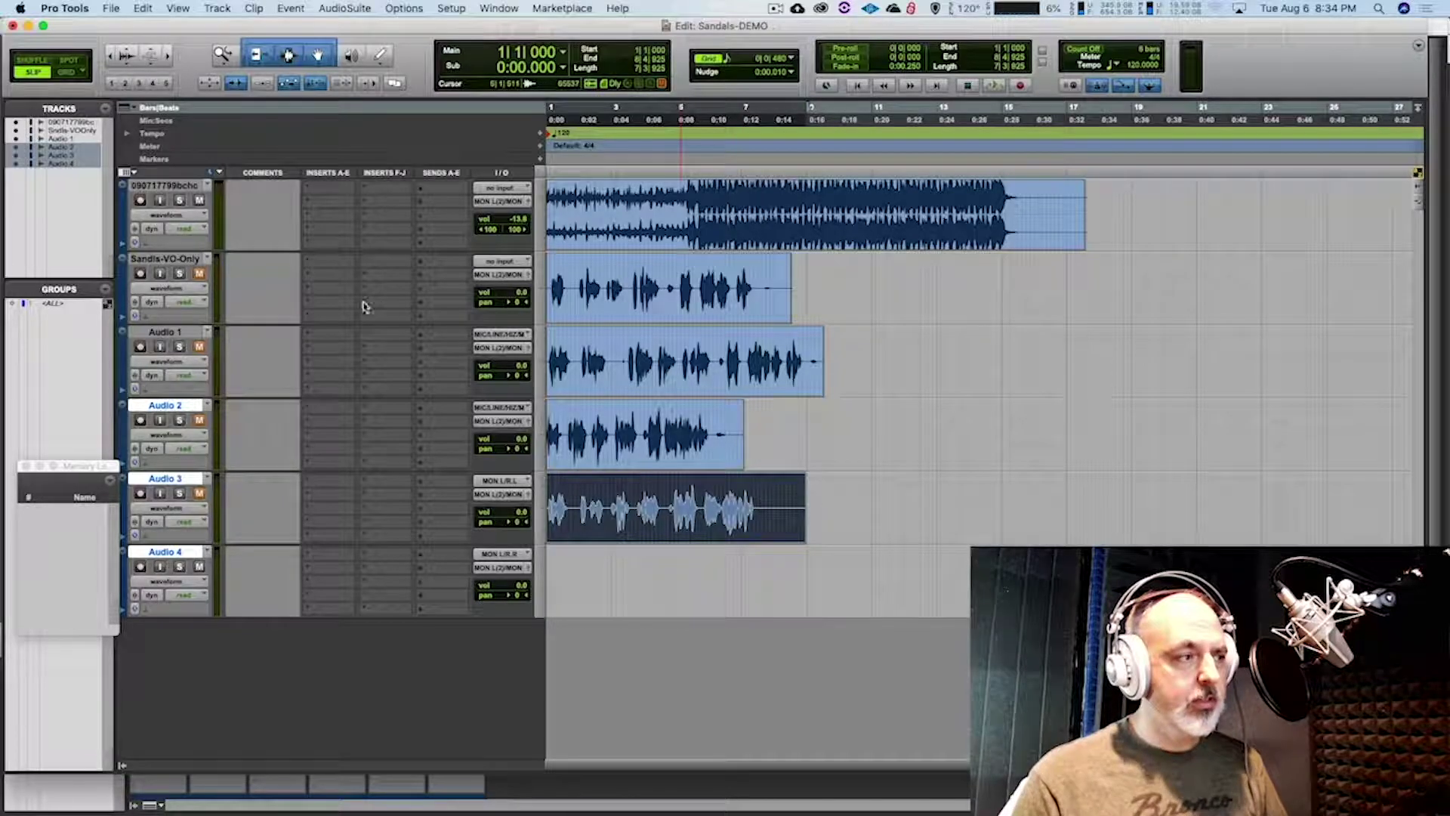
pyautogui.click(199, 346)
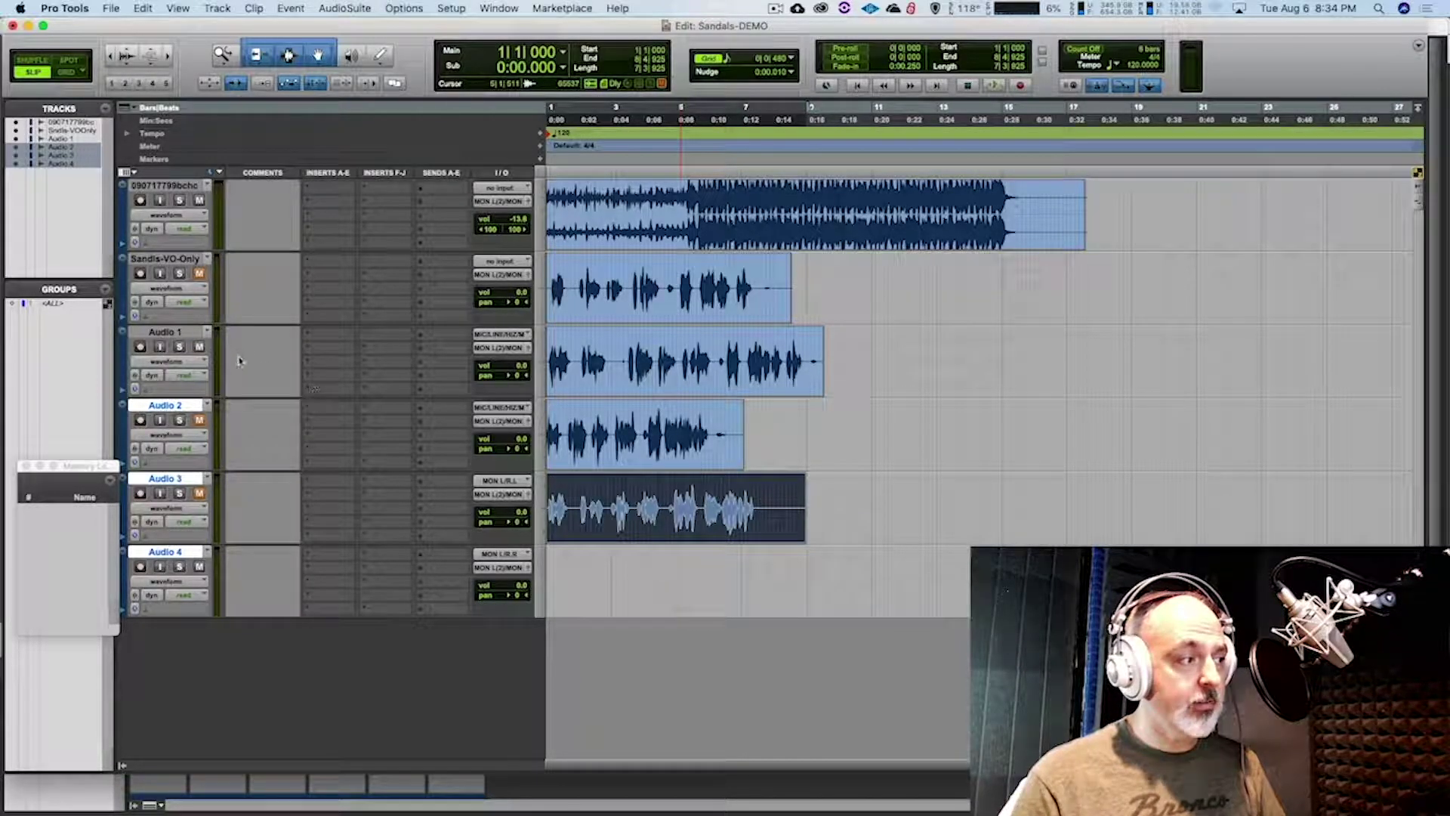
pyautogui.doubleClick(181, 334)
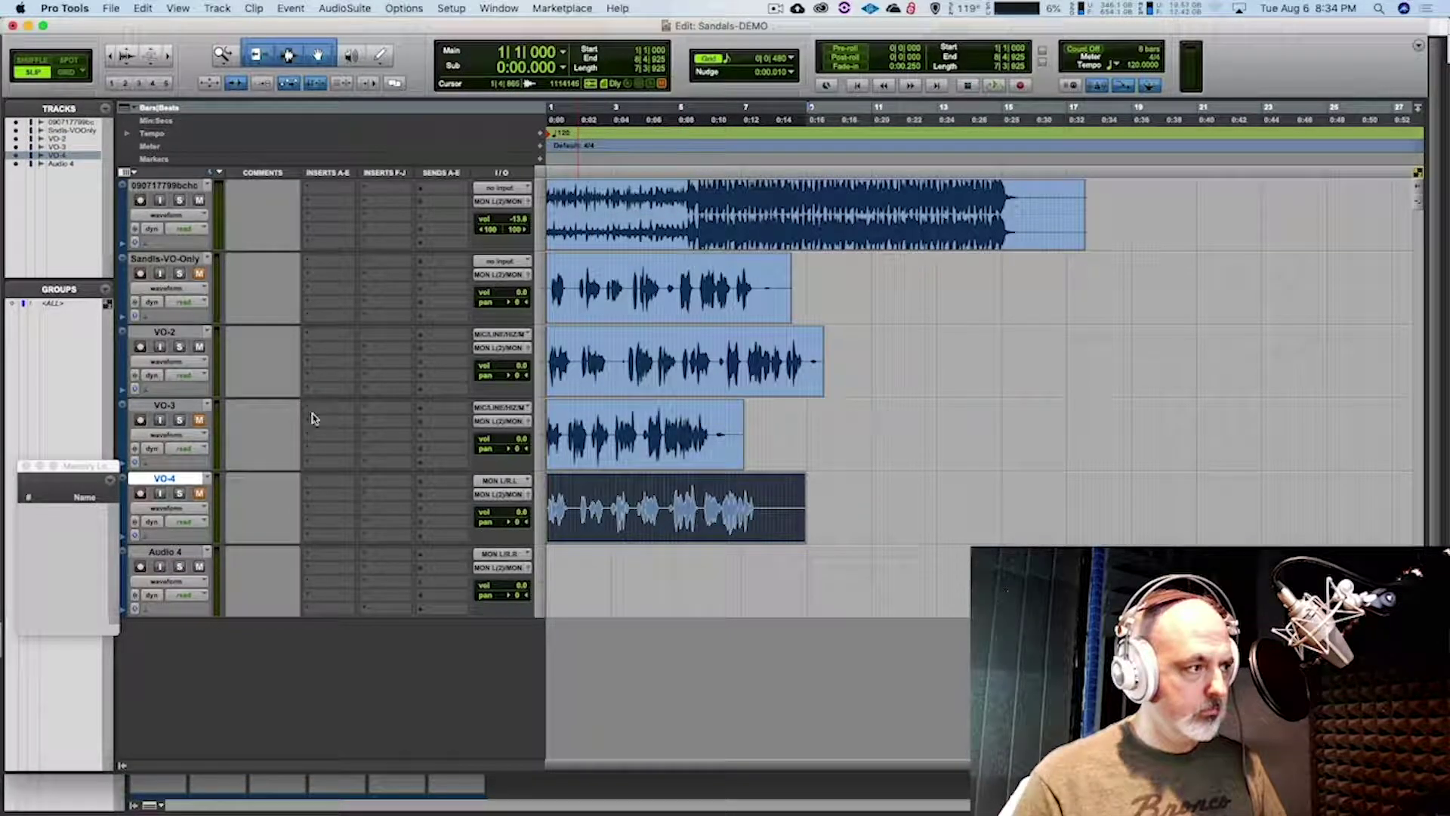
# Split the VO-2 clip at about 0:04.9 and close up its pauses so the later part starts just after bar 2
pyautogui.press('space')
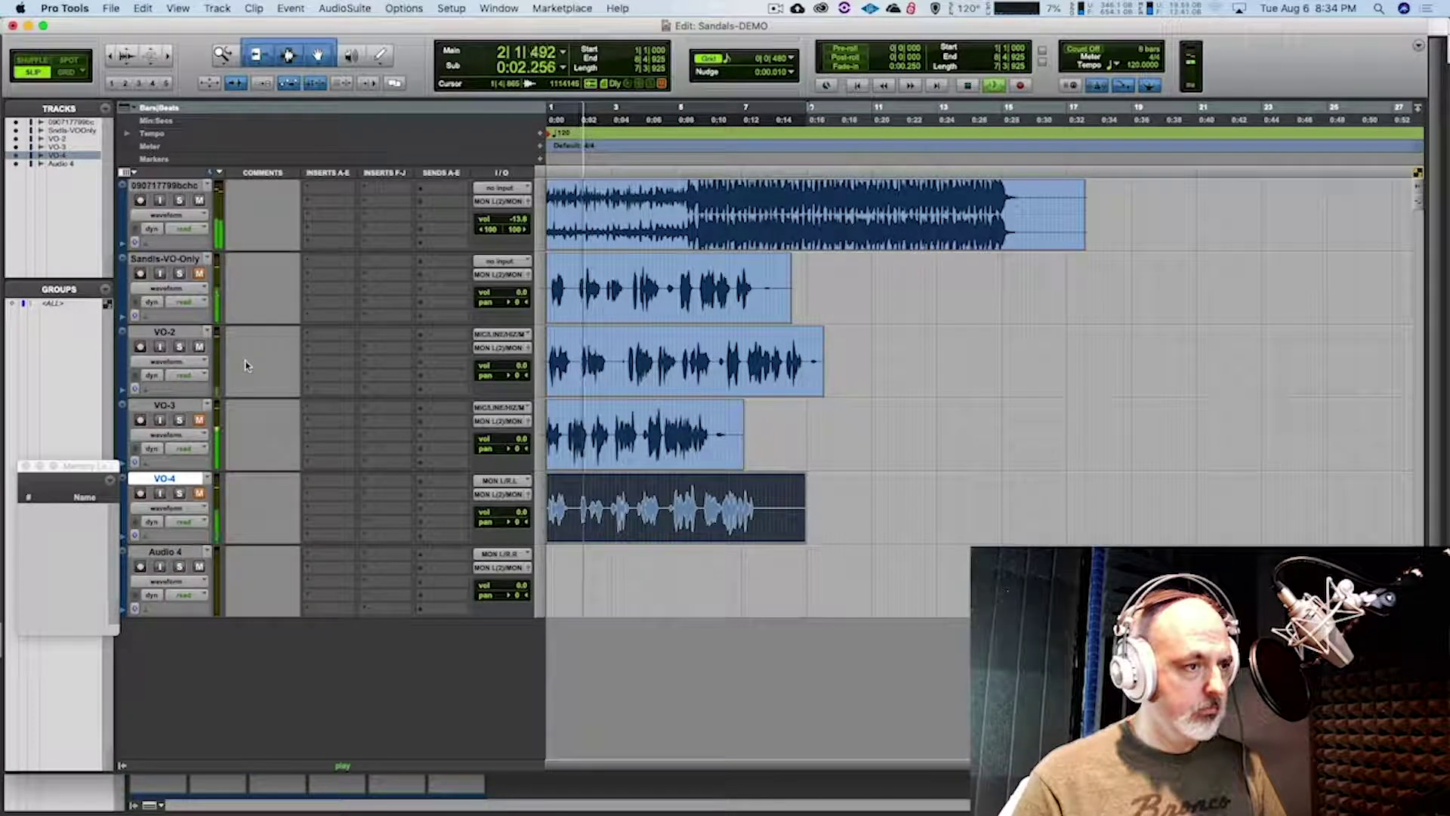
pyautogui.click(625, 346)
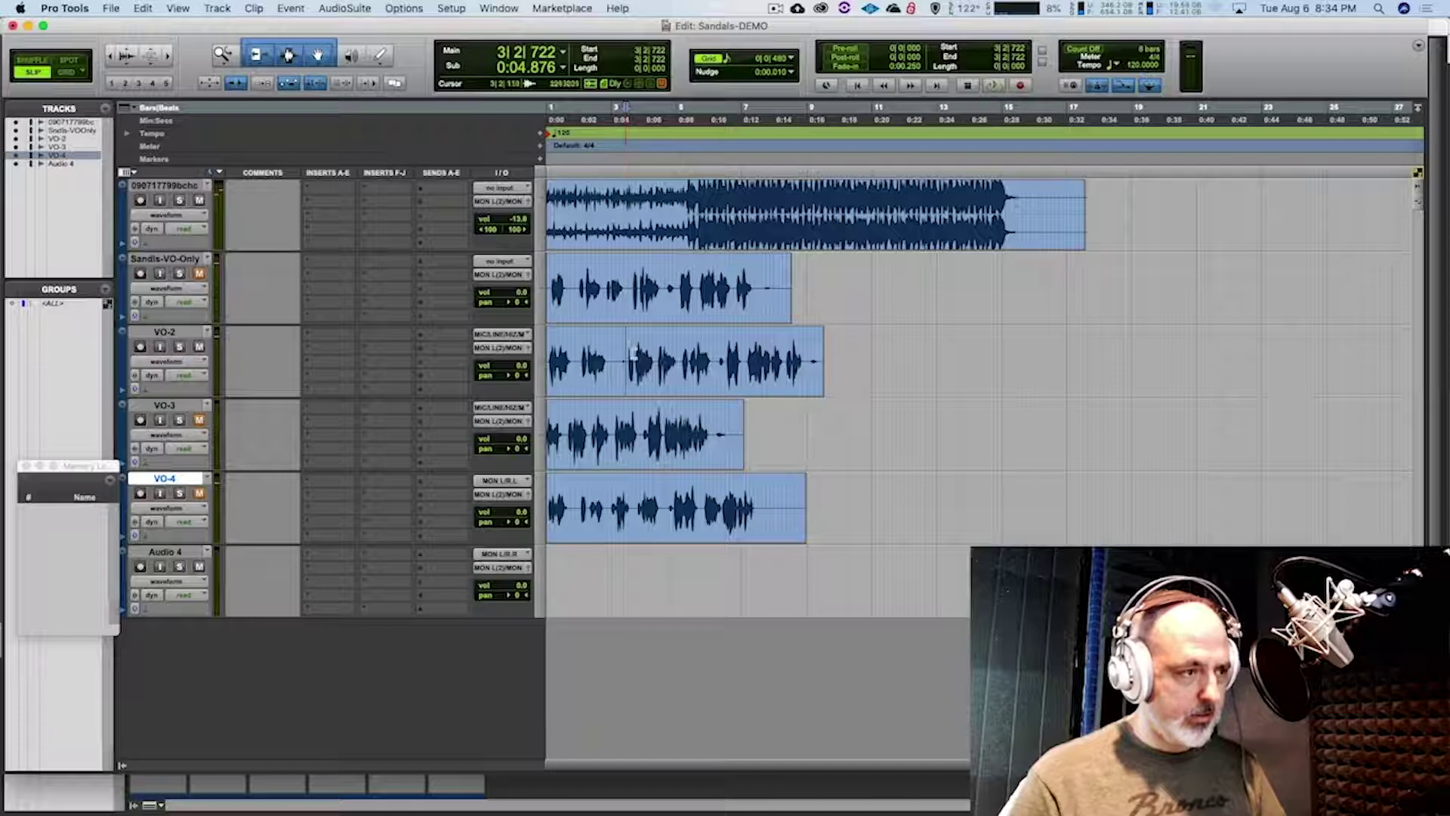
pyautogui.press('b')
pyautogui.moveTo(624, 371)
pyautogui.mouseDown()
pyautogui.moveTo(580, 371)
pyautogui.moveTo(612, 391)
pyautogui.mouseUp()
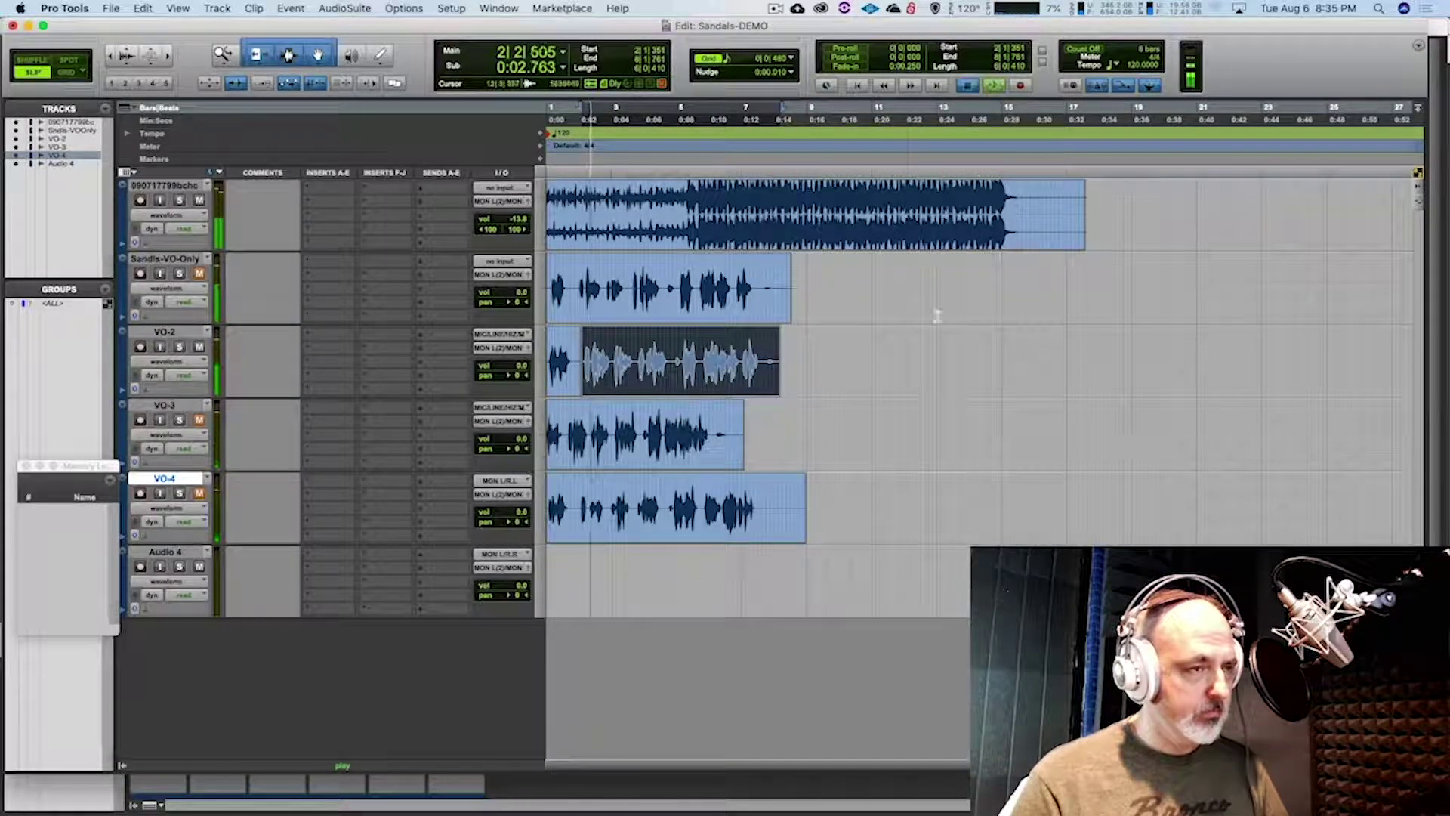
# Listen to the music bed from the start with VO-2, VO-3 and VO-4 in turn, unmuting only the take being auditioned
pyautogui.click(850, 373)
pyautogui.click(906, 249)
pyautogui.press('space')
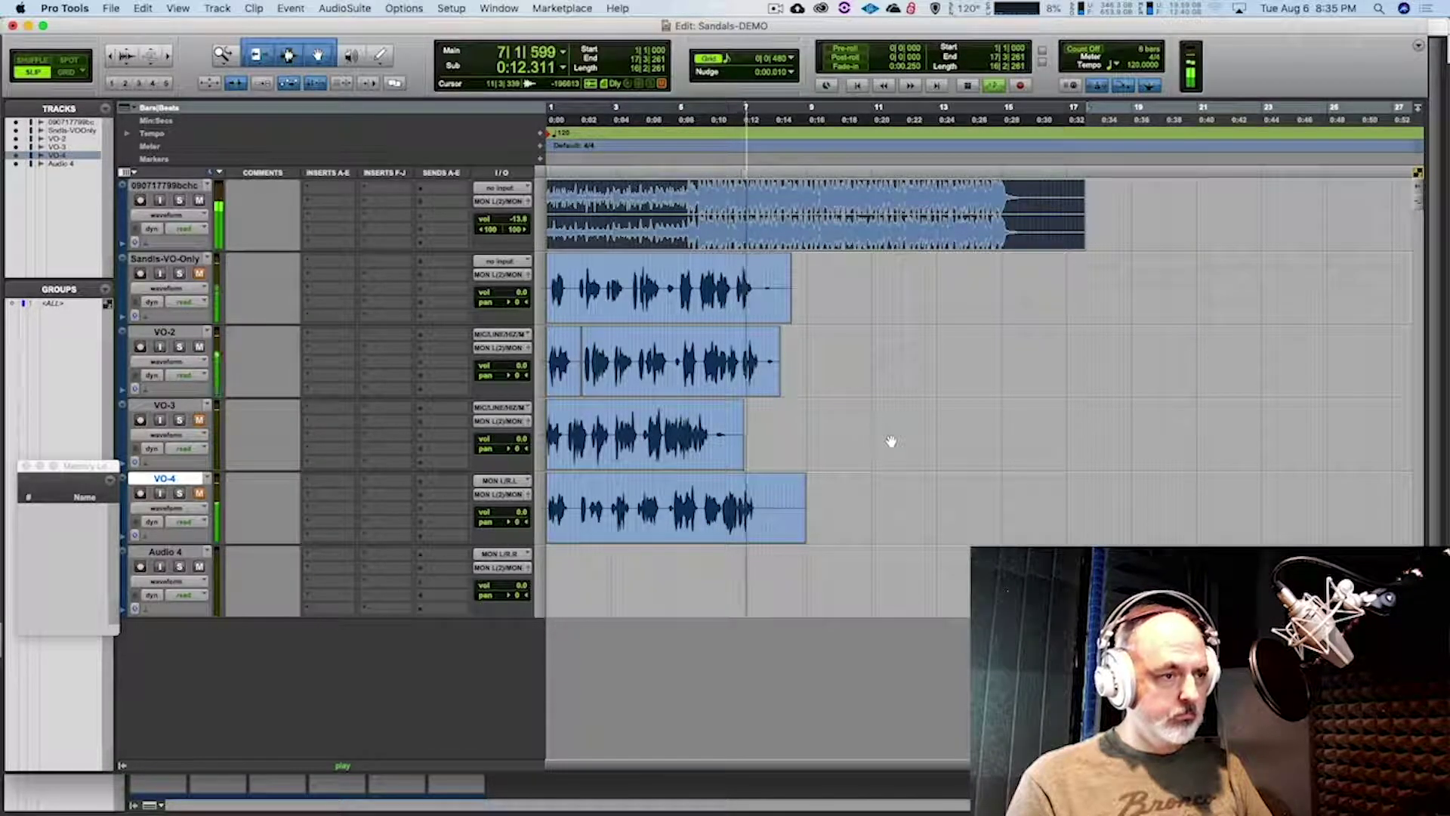
pyautogui.press('space')
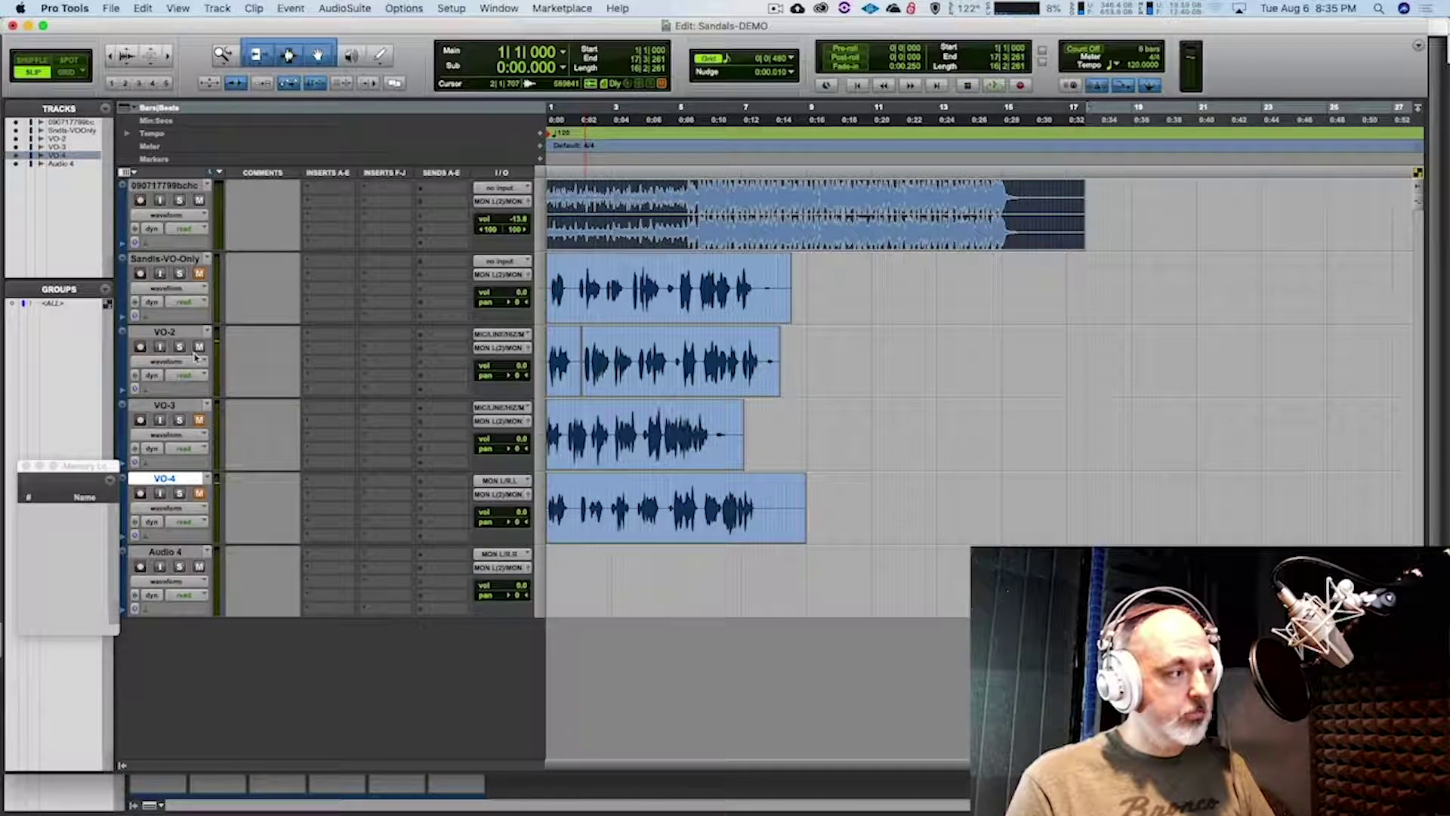
pyautogui.press('space')
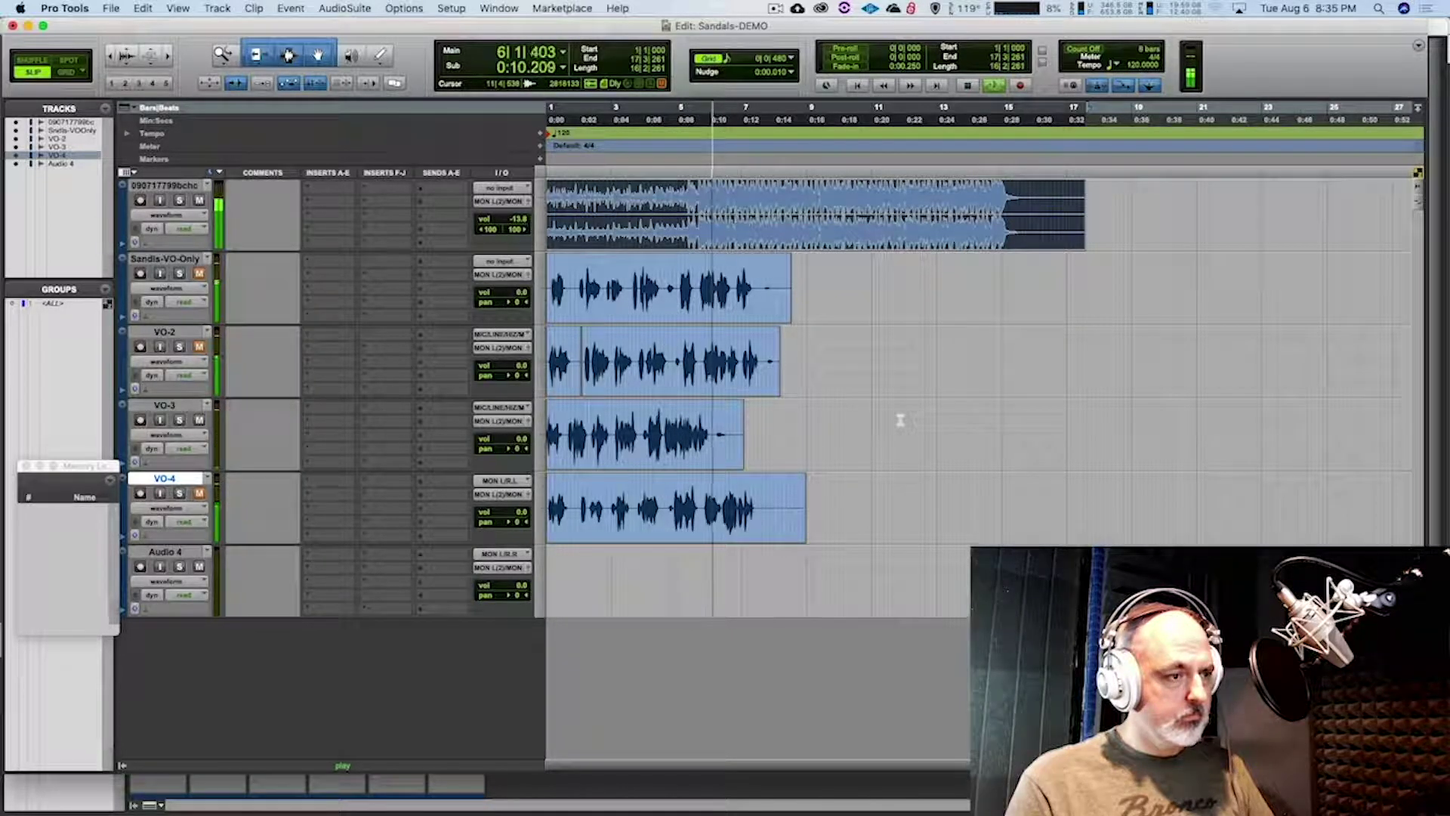
pyautogui.press('space')
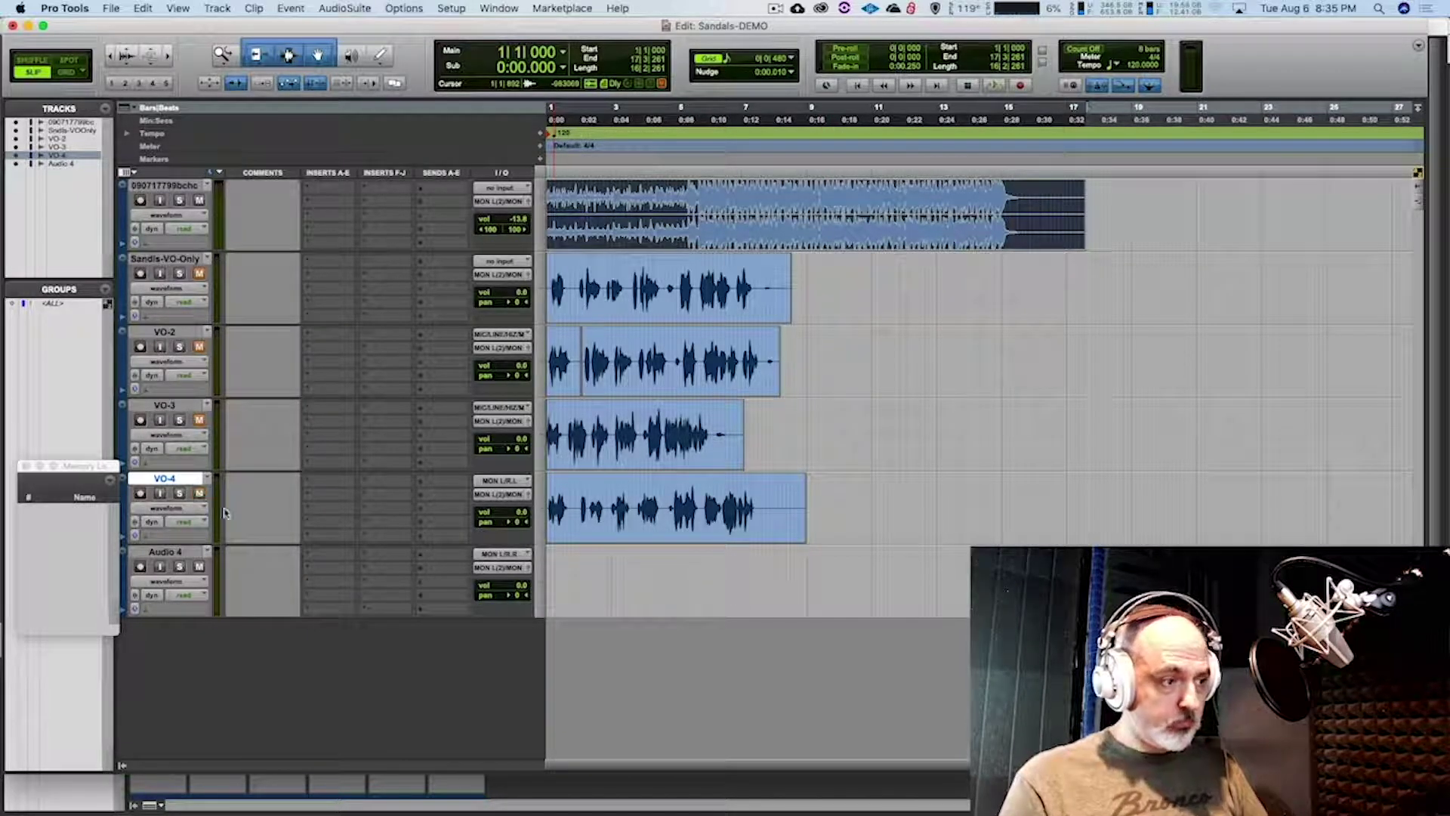
pyautogui.press('space')
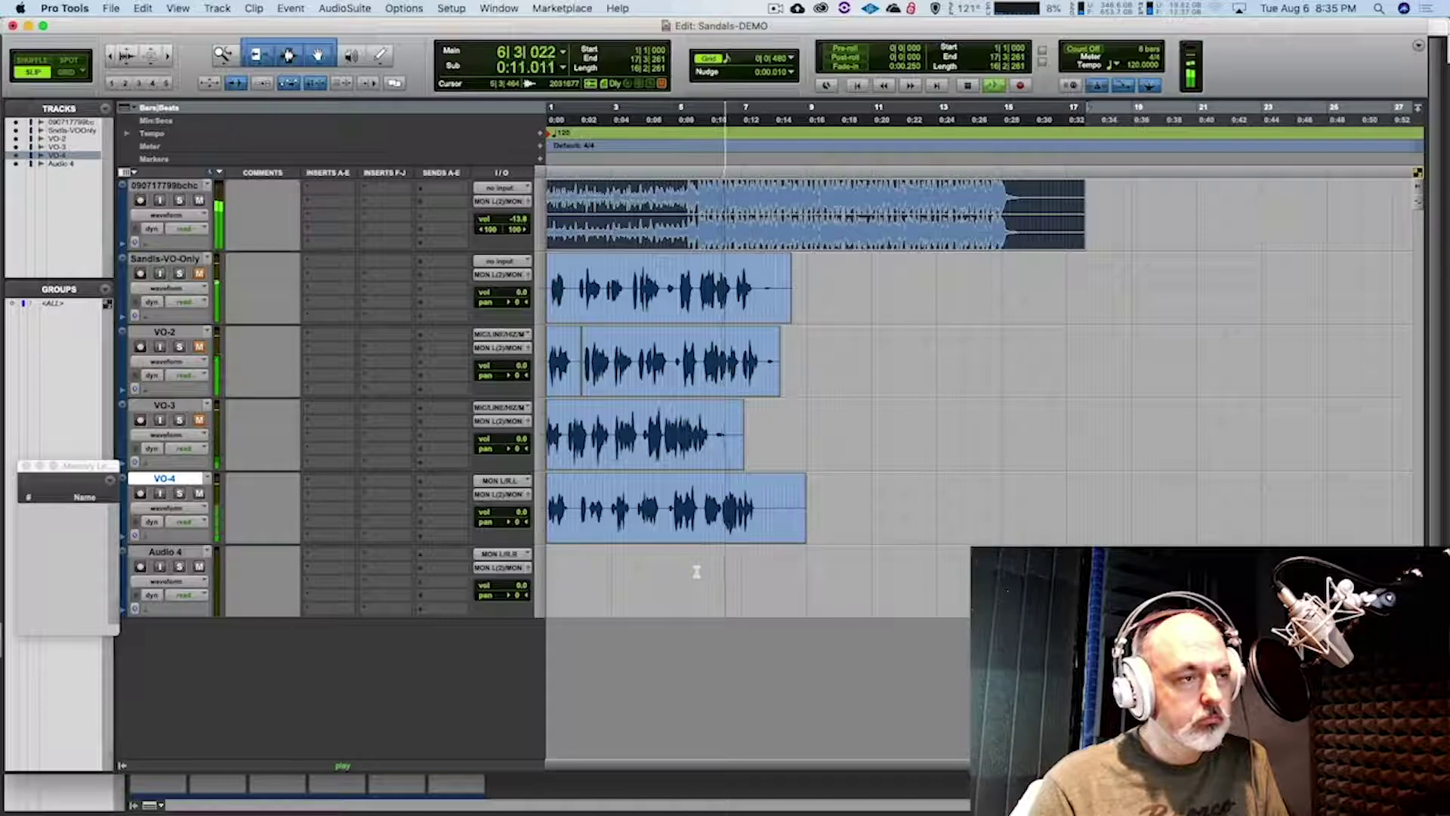
pyautogui.press('space')
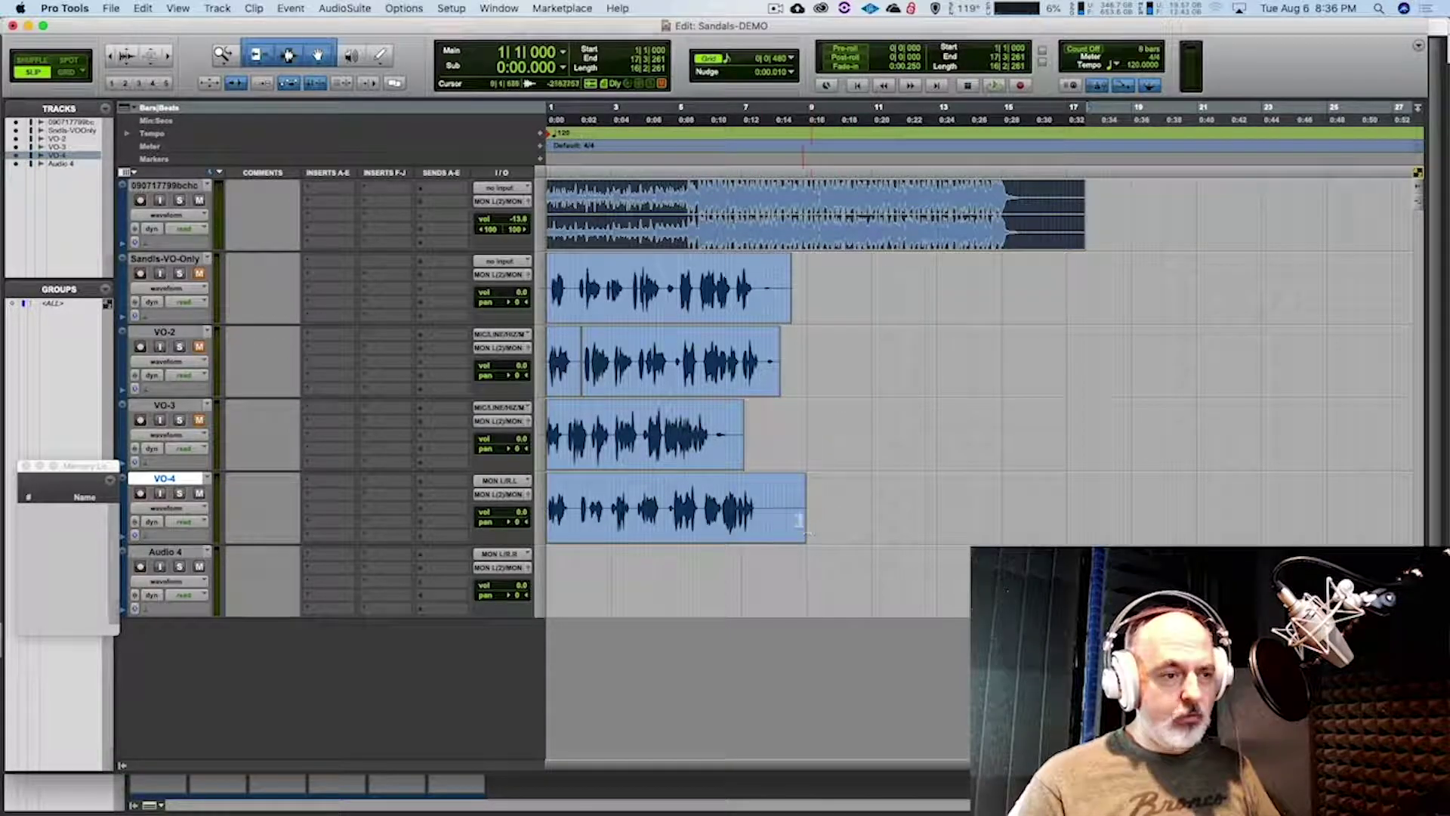
# Trim the silent ends of the VO-4 and VO-2 clips to about bar 7.5, and rename the Sandals-VO-Only track as VO-1
pyautogui.moveTo(799, 521); pyautogui.dragTo(761, 521)
pyautogui.moveTo(774, 370); pyautogui.dragTo(762, 370)
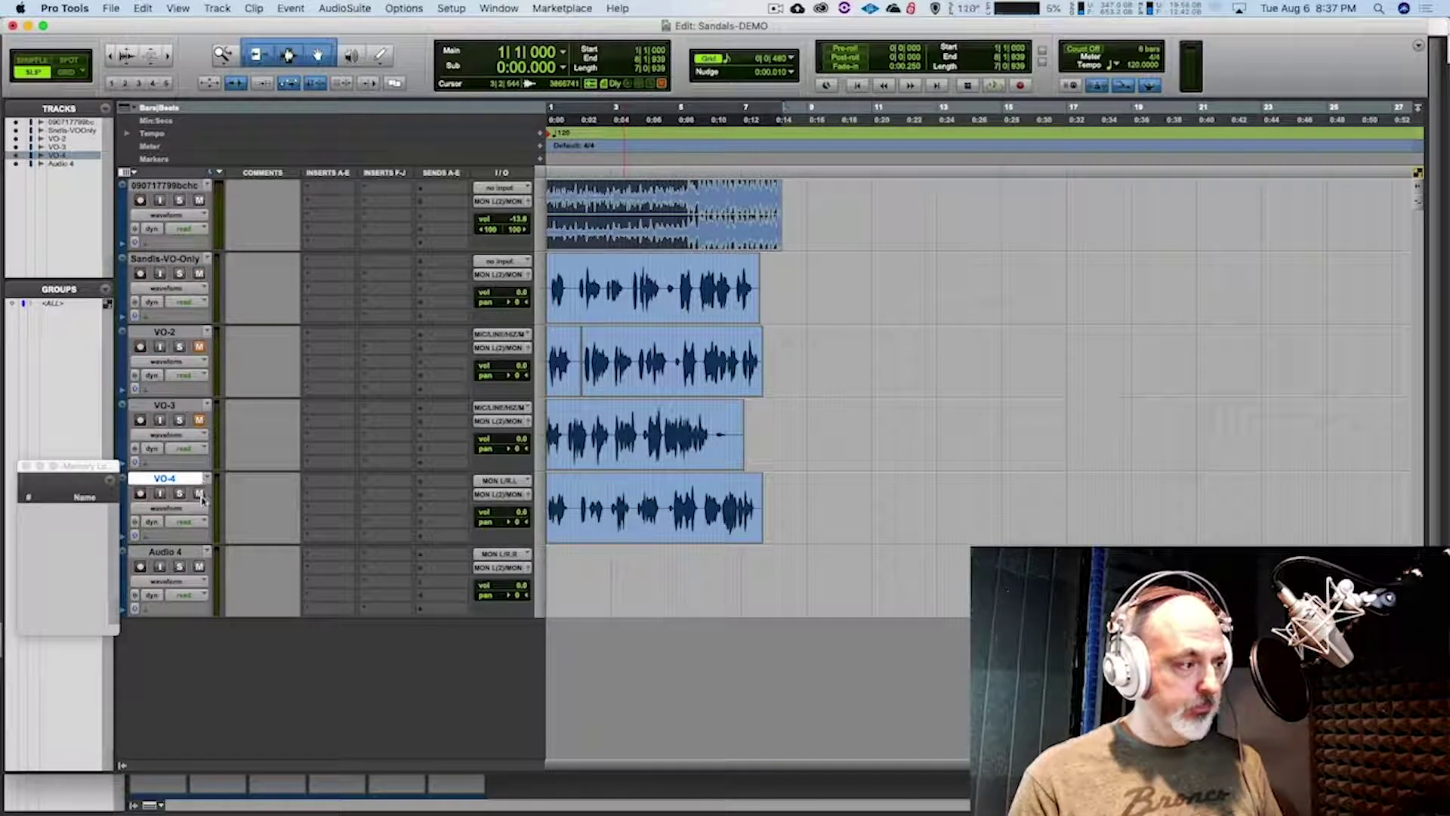
pyautogui.doubleClick(179, 260)
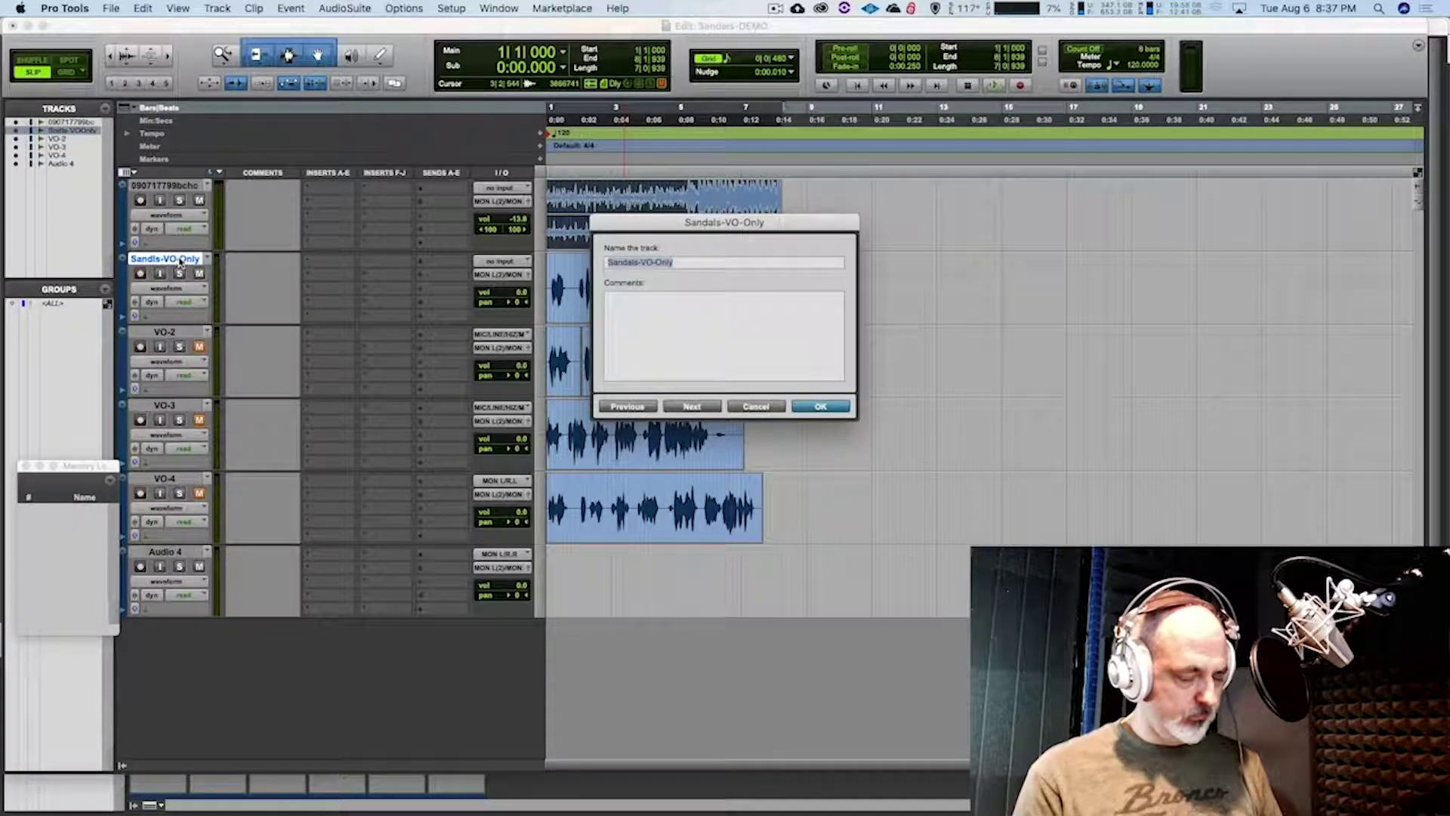
pyautogui.press('Return')
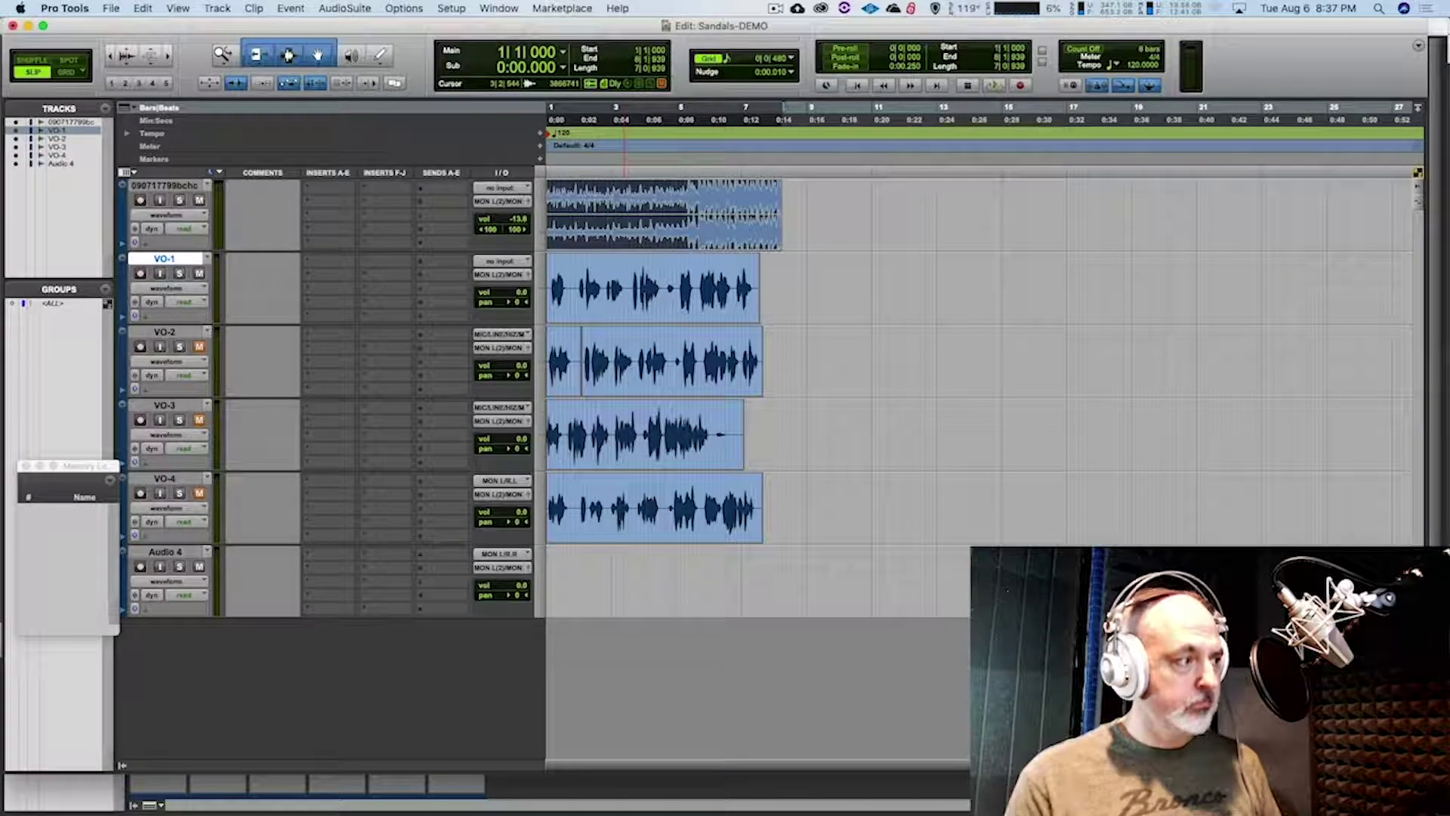
# Play the music bed from the start with VO-1 and again with VO-1 muted, and unmute VO-1
pyautogui.press('space')
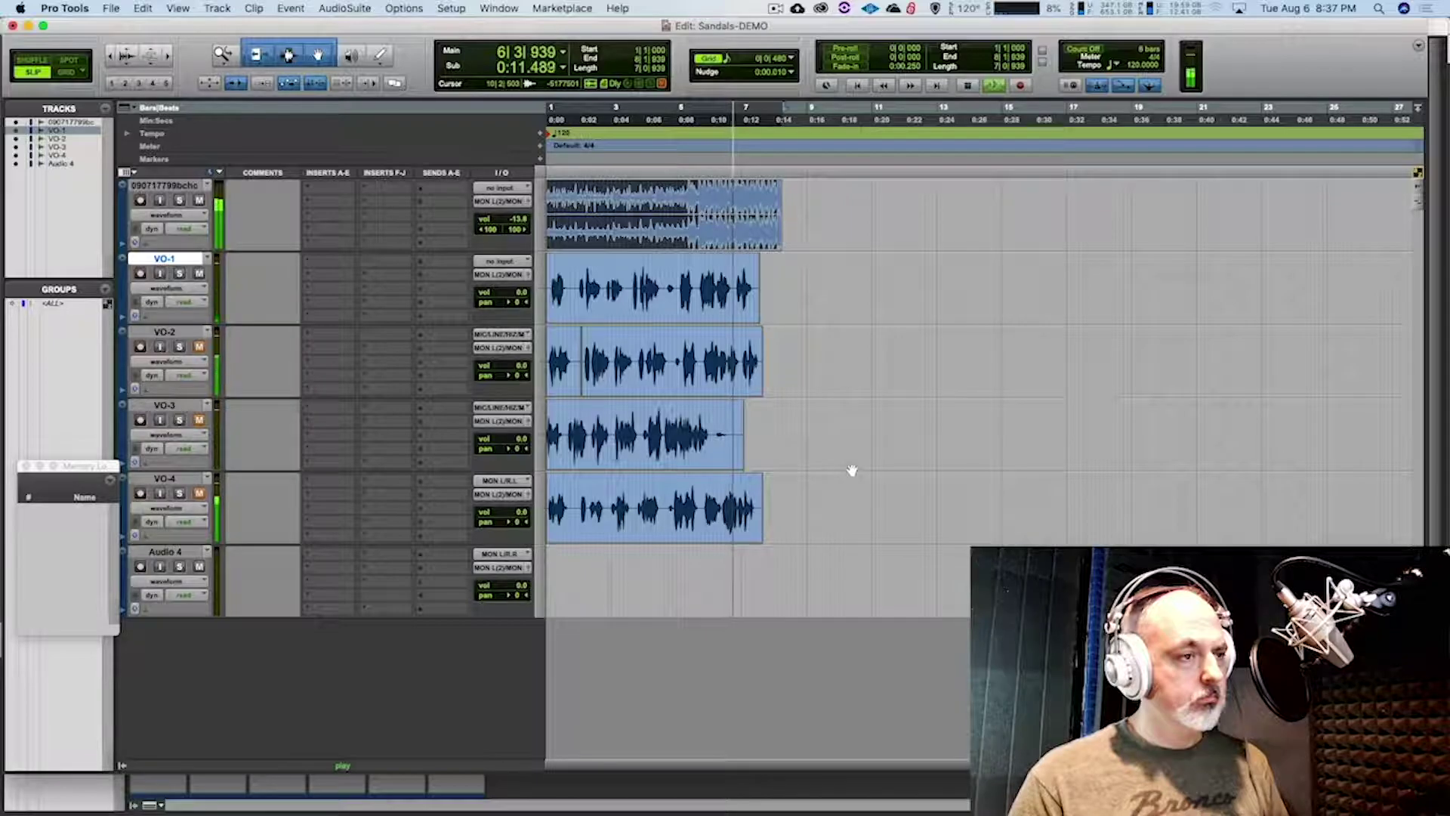
pyautogui.press('space')
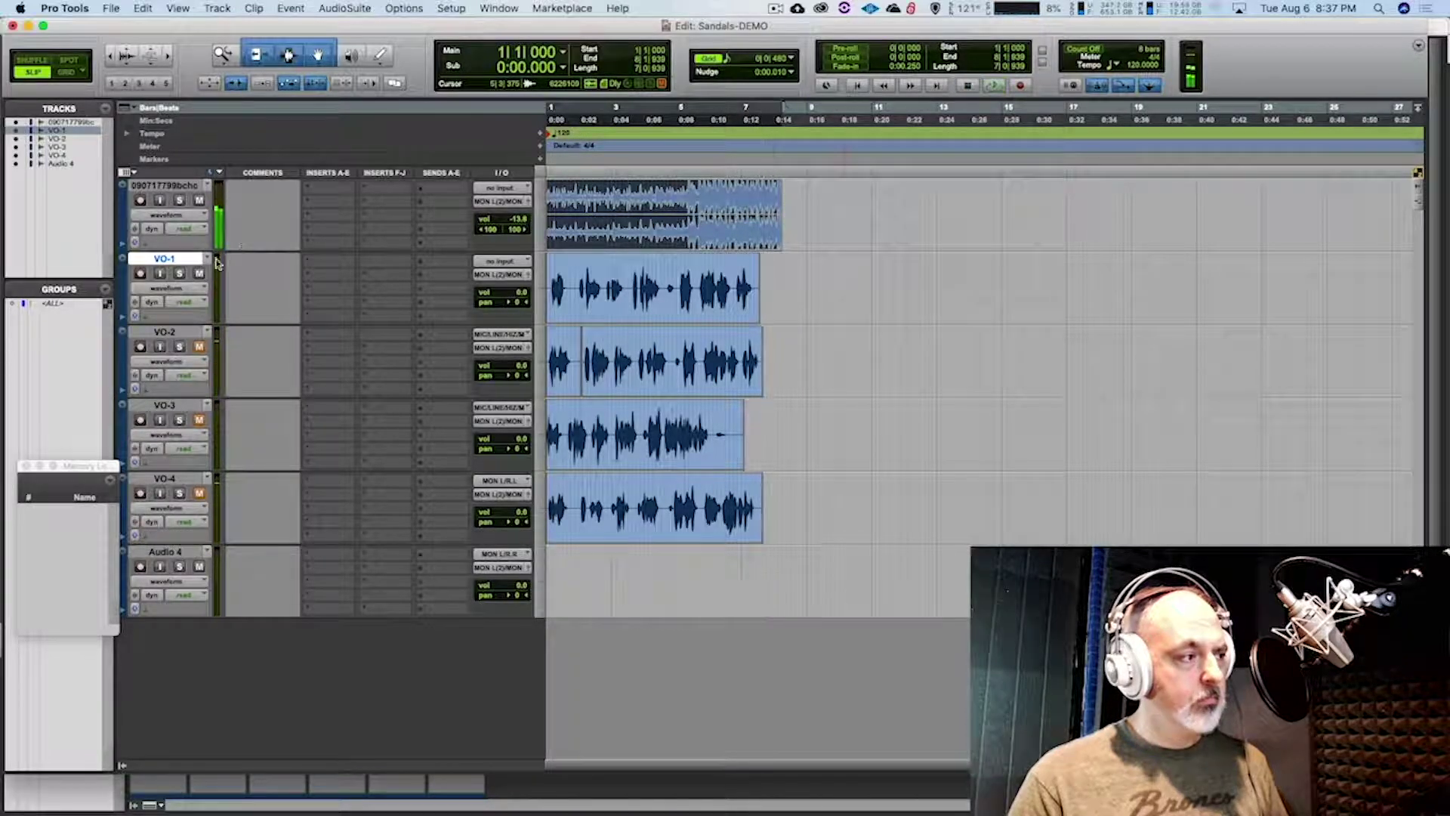
pyautogui.press('space')
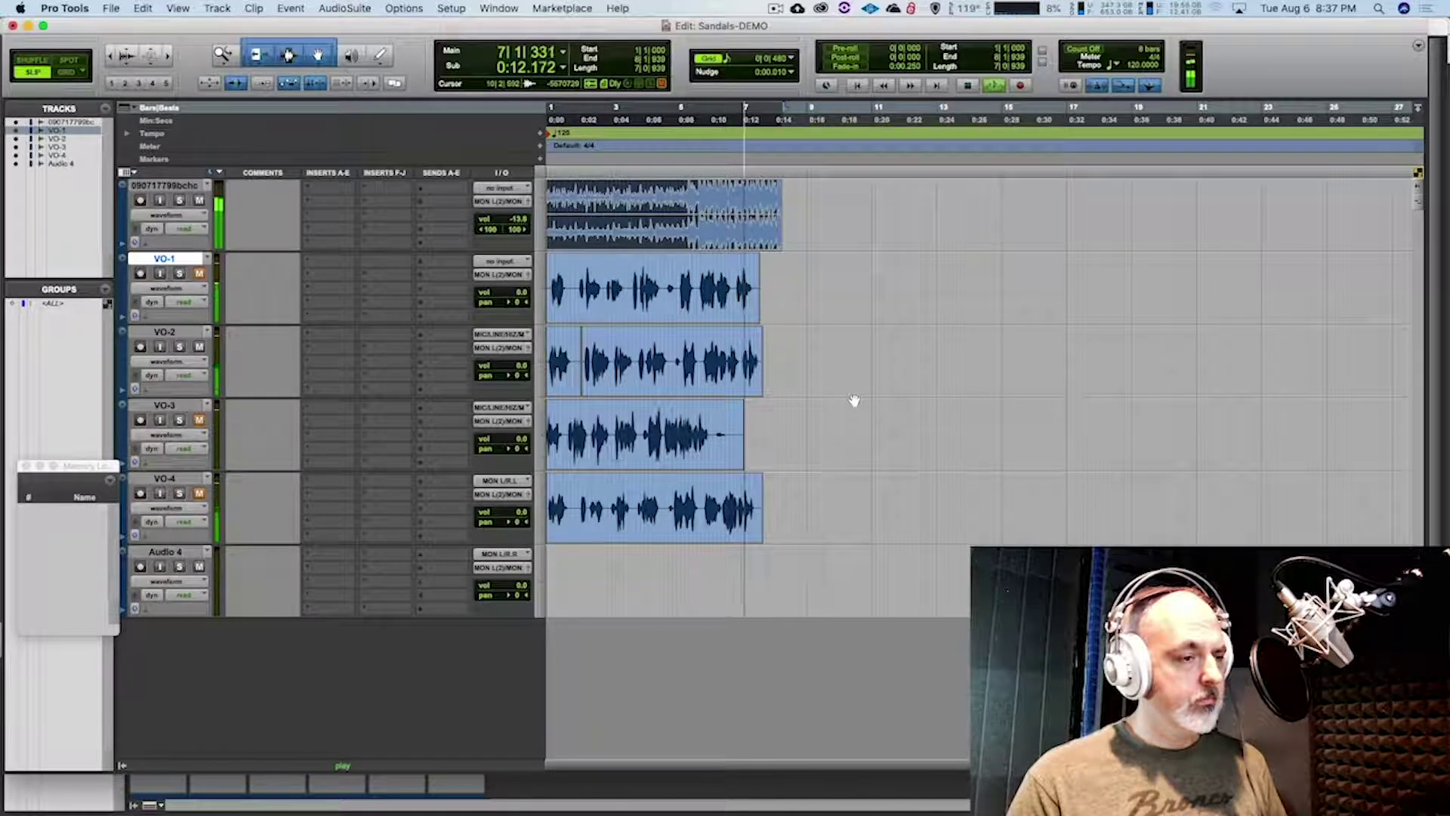
pyautogui.press('space')
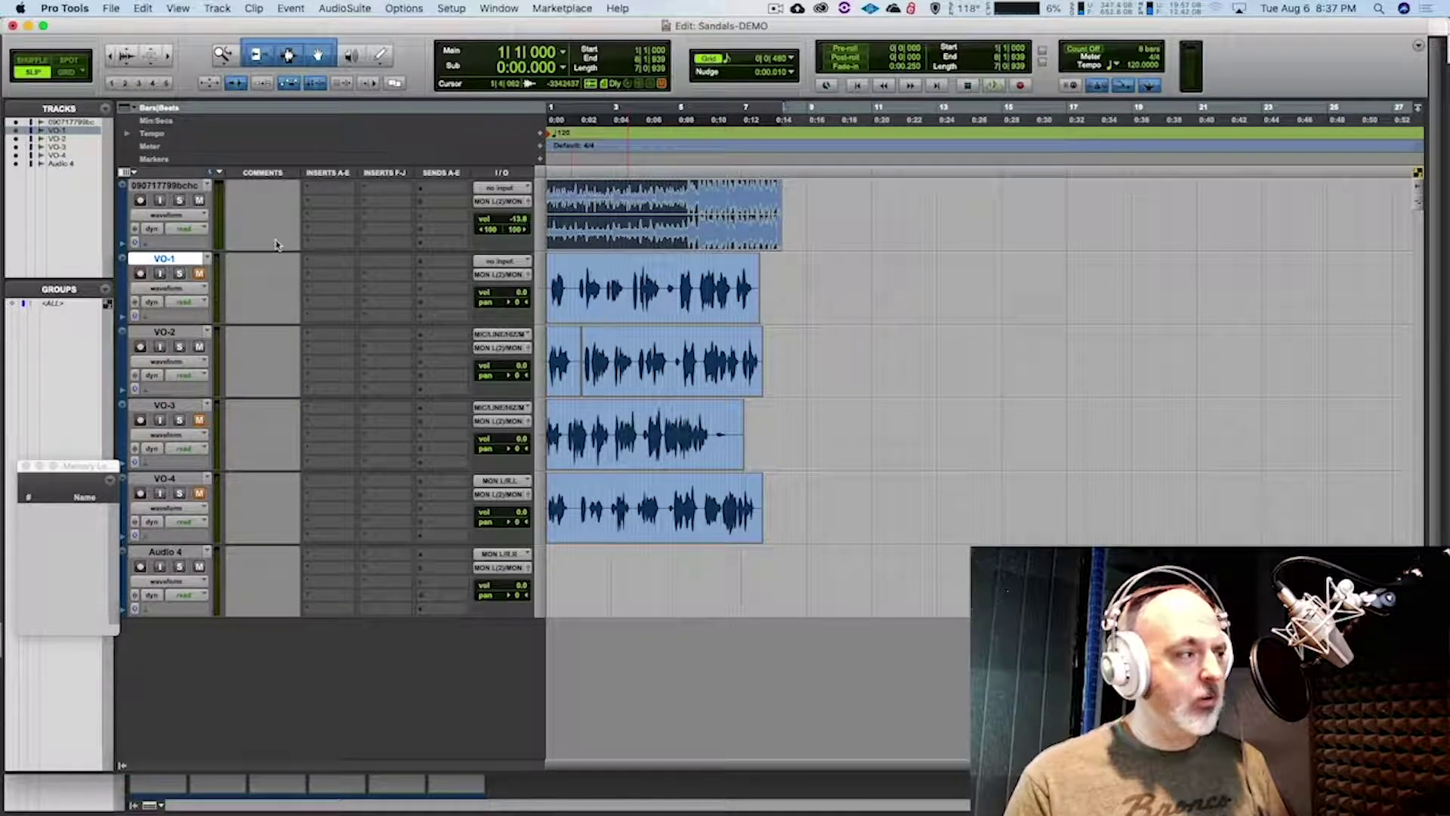
pyautogui.click(199, 274)
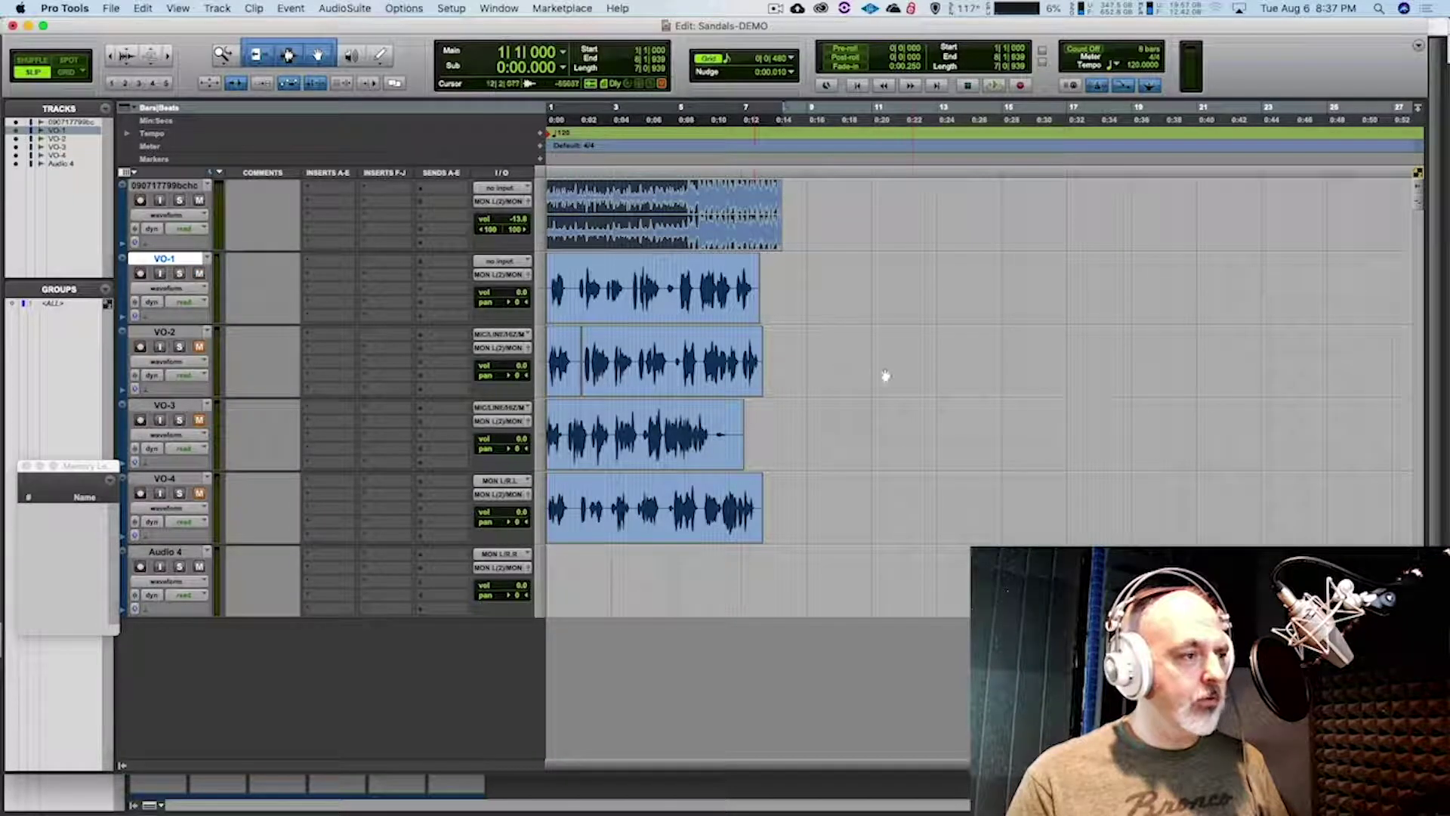
# Mute VO-1 and play the music bed from the start several times to audition the other voice-over takes
pyautogui.press('space')
pyautogui.press('space')
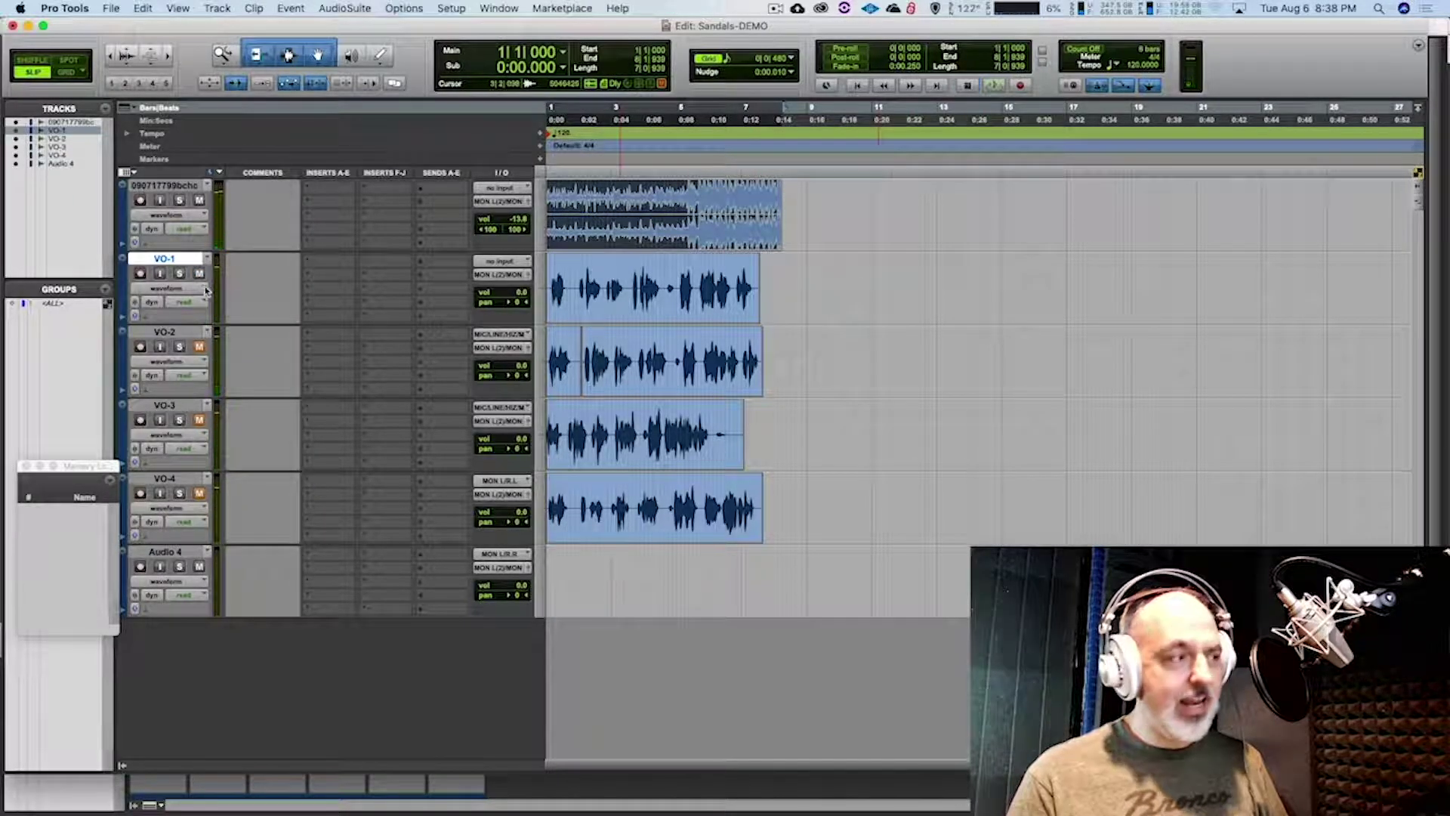
pyautogui.click(200, 273)
pyautogui.press('space')
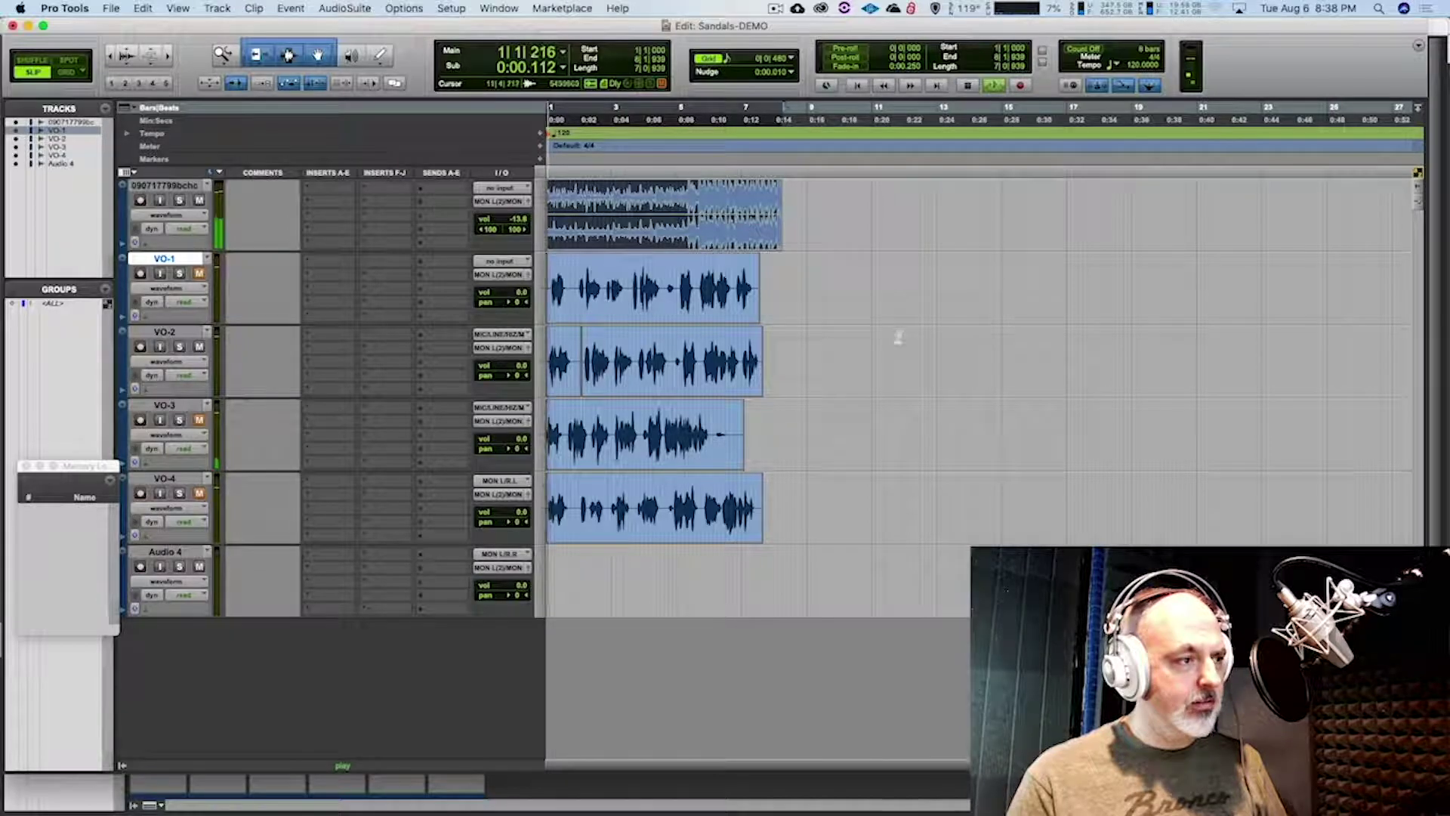
pyautogui.press('space')
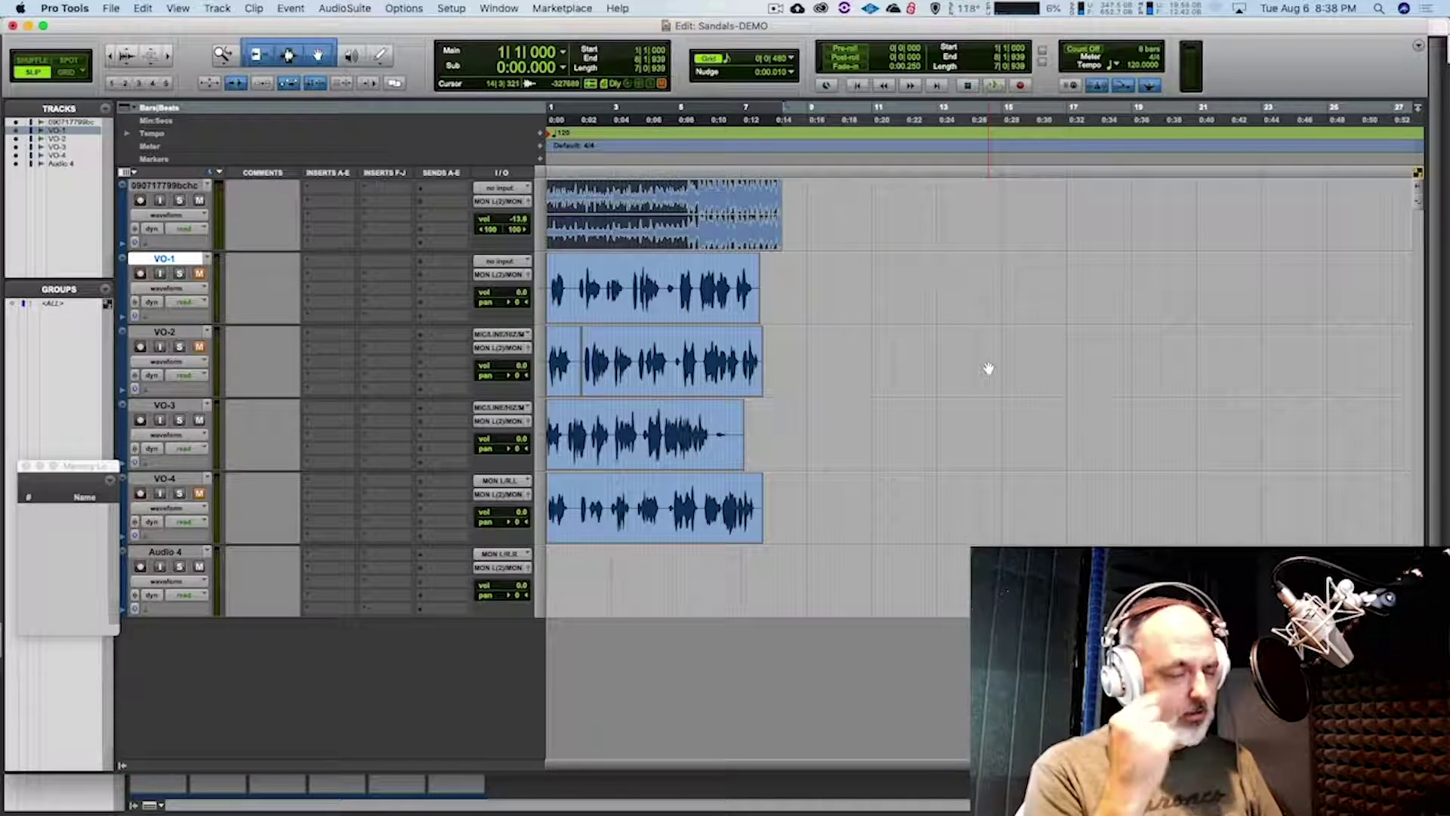
pyautogui.press('space')
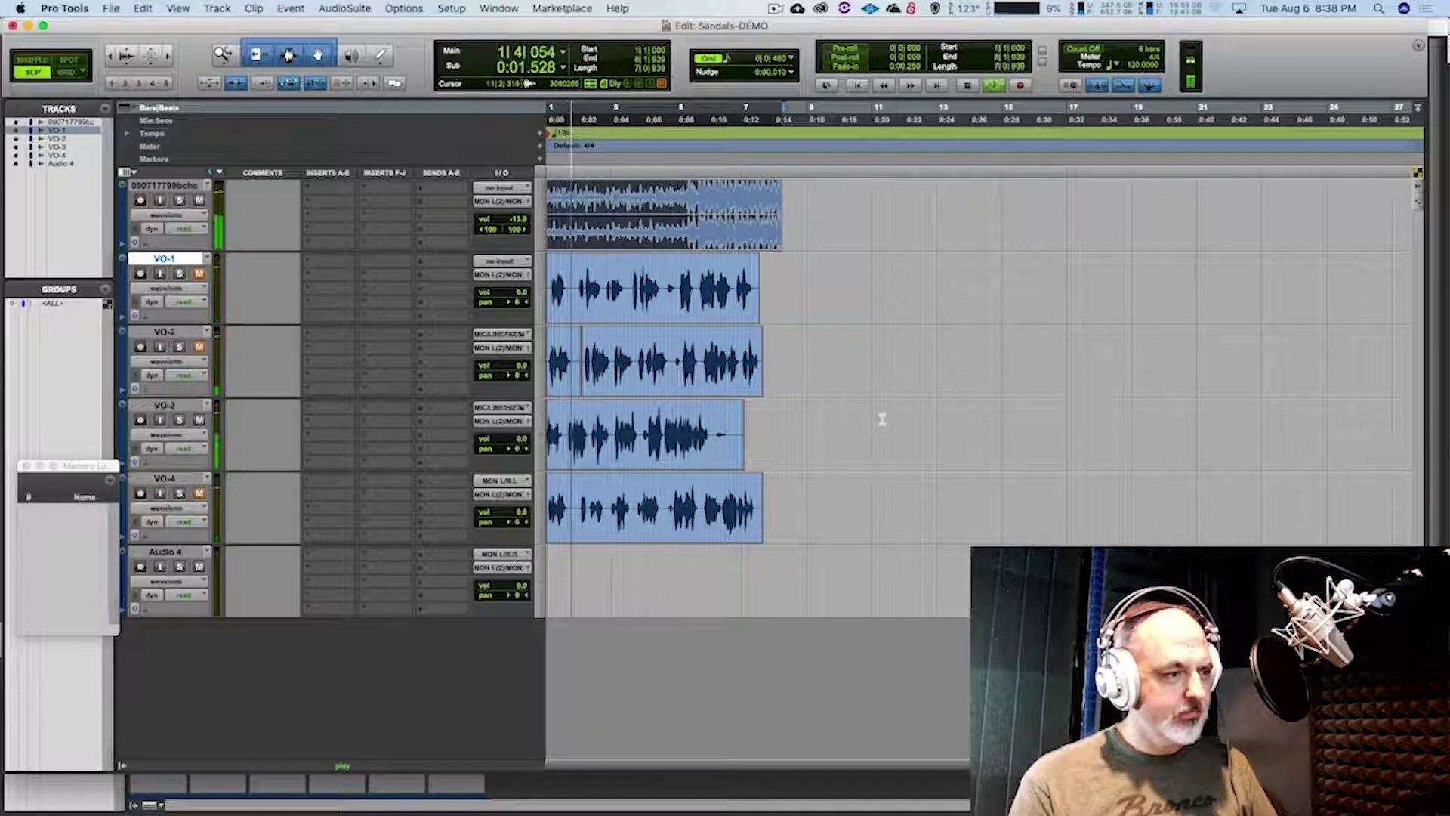
pyautogui.press('space')
pyautogui.press('space')
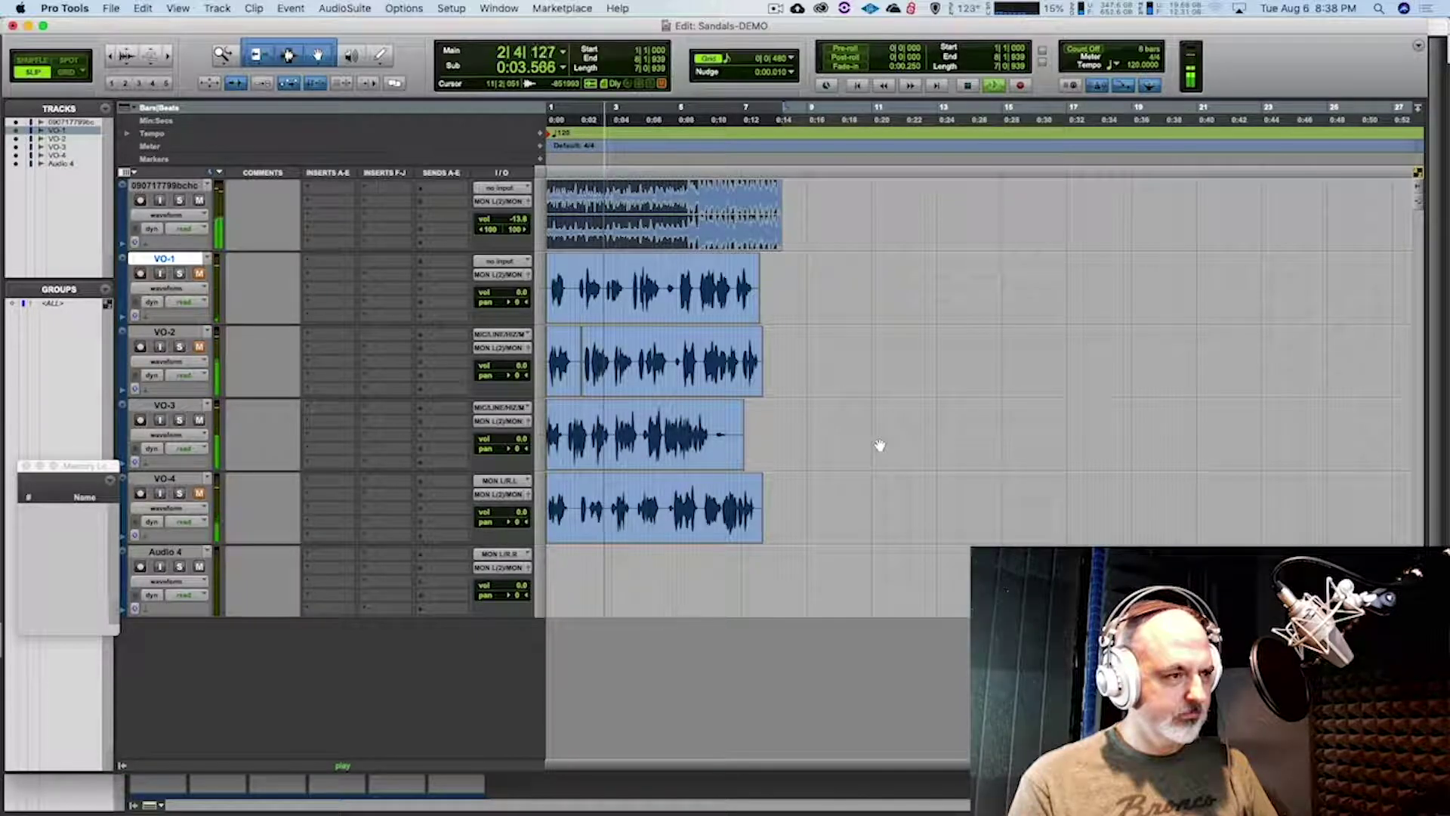
pyautogui.press('space')
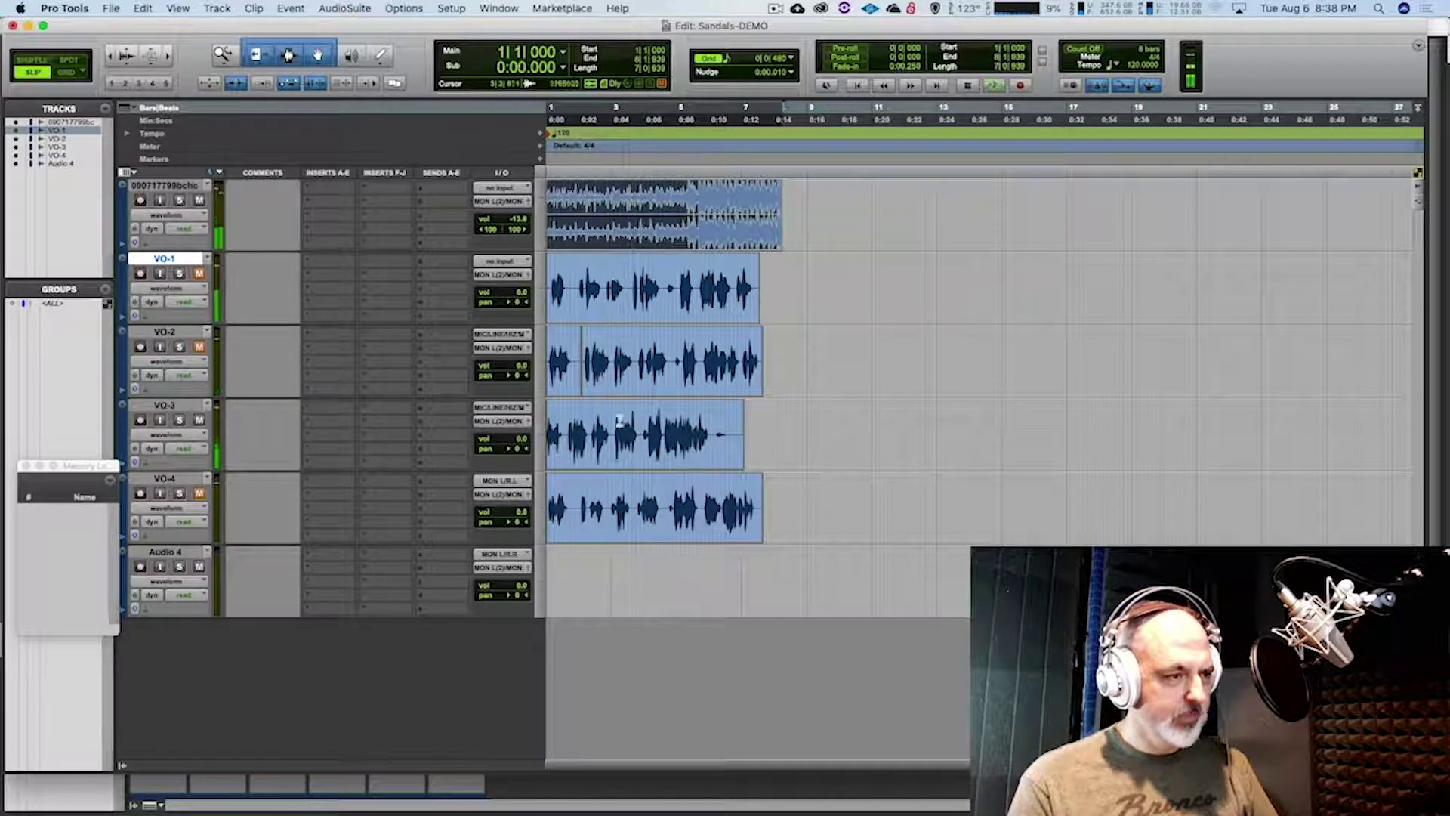
# Split the VO-3 clip at about 0:02.7 and 0:04.55, sliding each remainder later to widen the pauses, with the last part starting at about 0:04.97
pyautogui.click(591, 410)
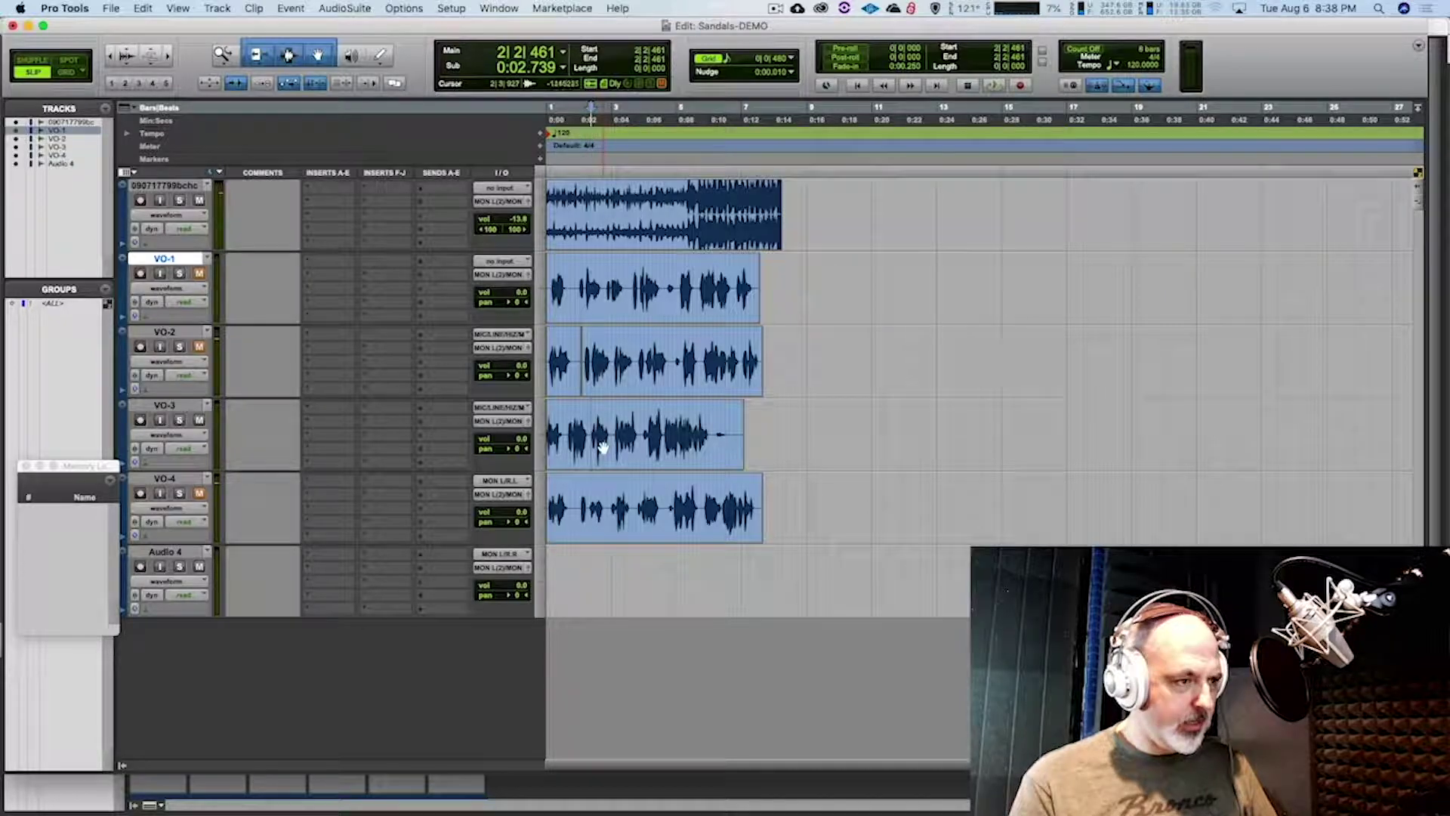
pyautogui.press('super+e')
pyautogui.moveTo(601, 456); pyautogui.dragTo(612, 456)
pyautogui.click(620, 414)
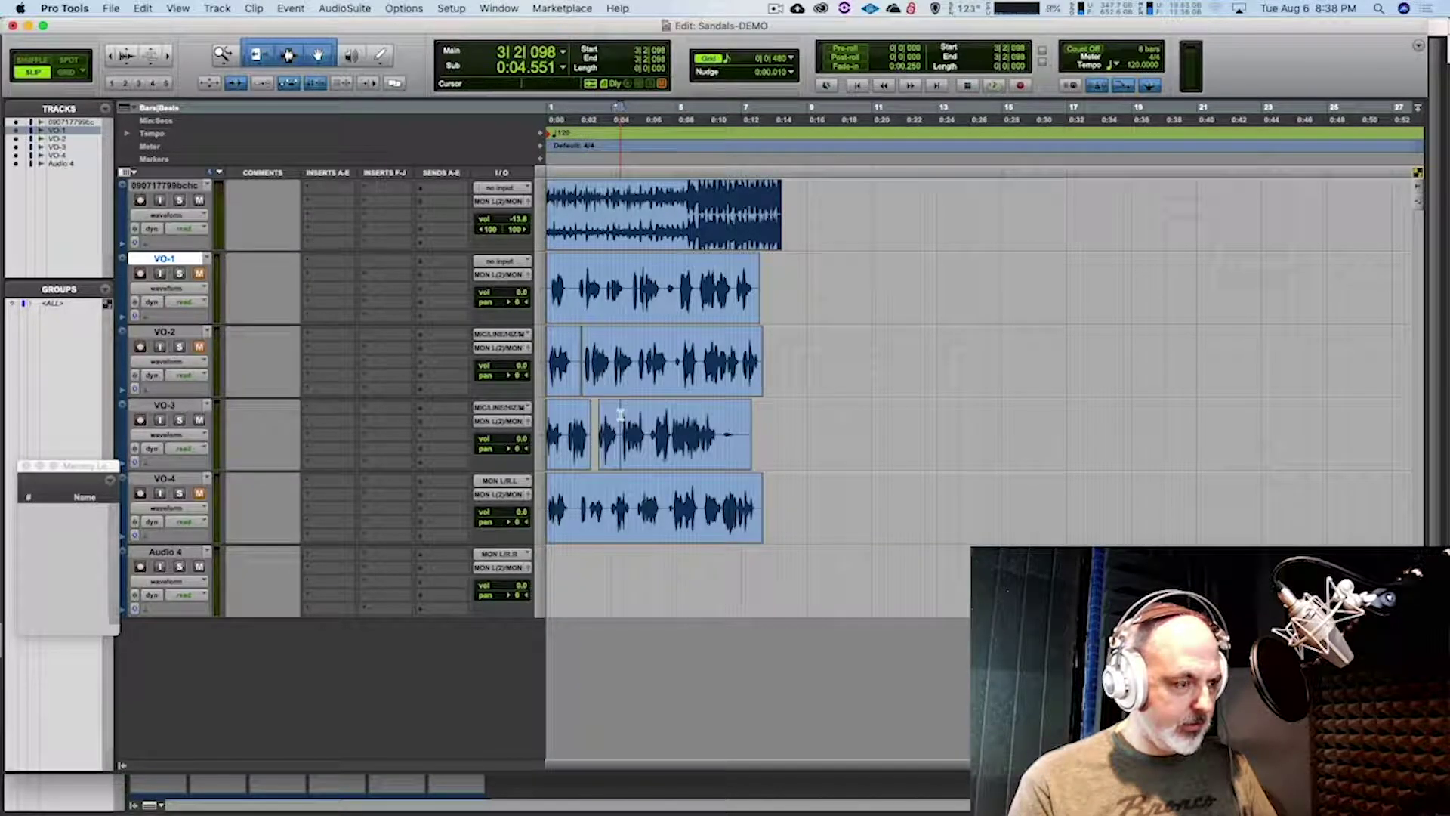
pyautogui.press('super+e')
pyautogui.moveTo(632, 444); pyautogui.dragTo(639, 441)
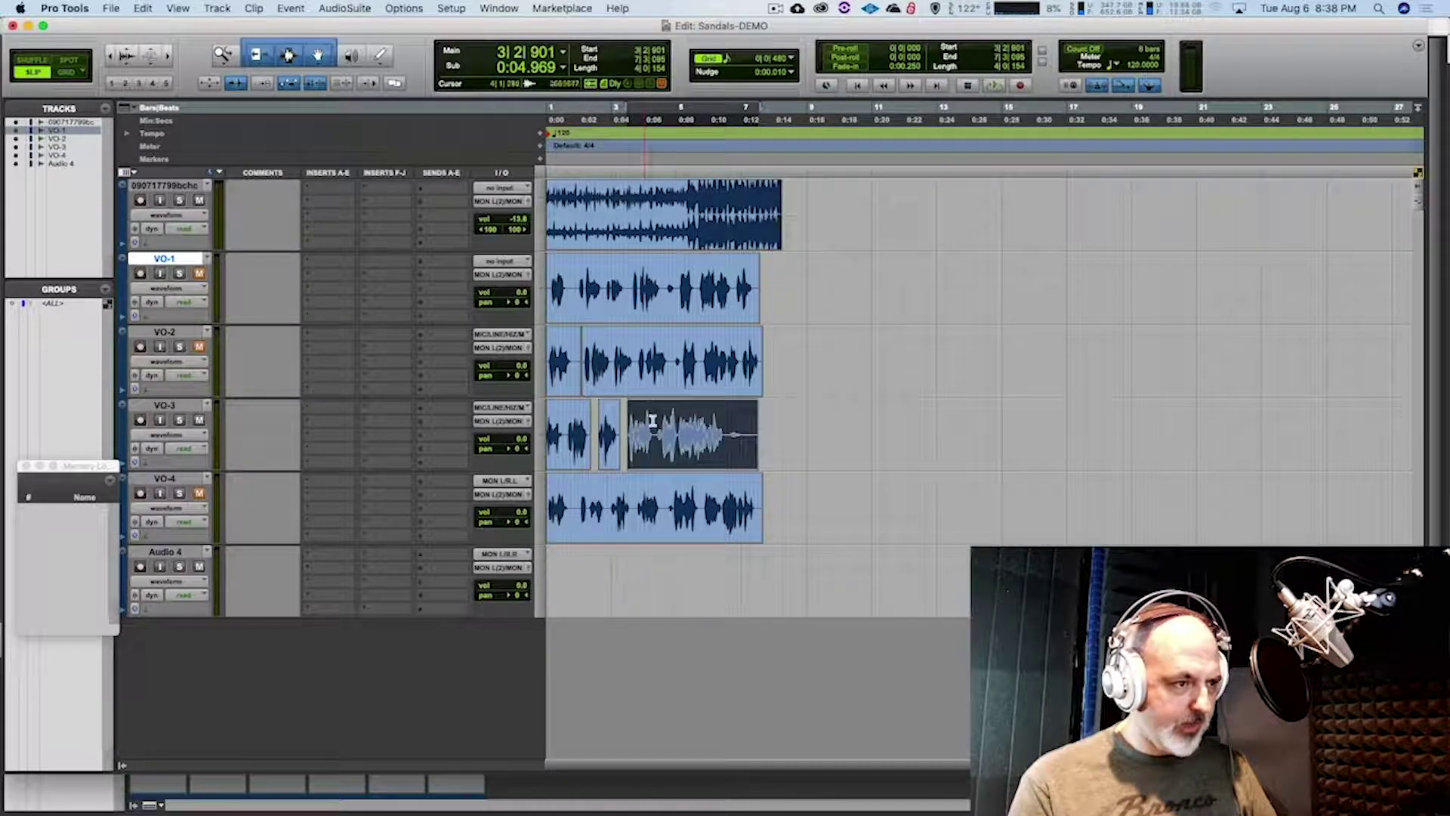
# Split the last VO-3 clip at about 0:06.8 and slide the remainder later so it starts at about 0:07.15
pyautogui.click(656, 414)
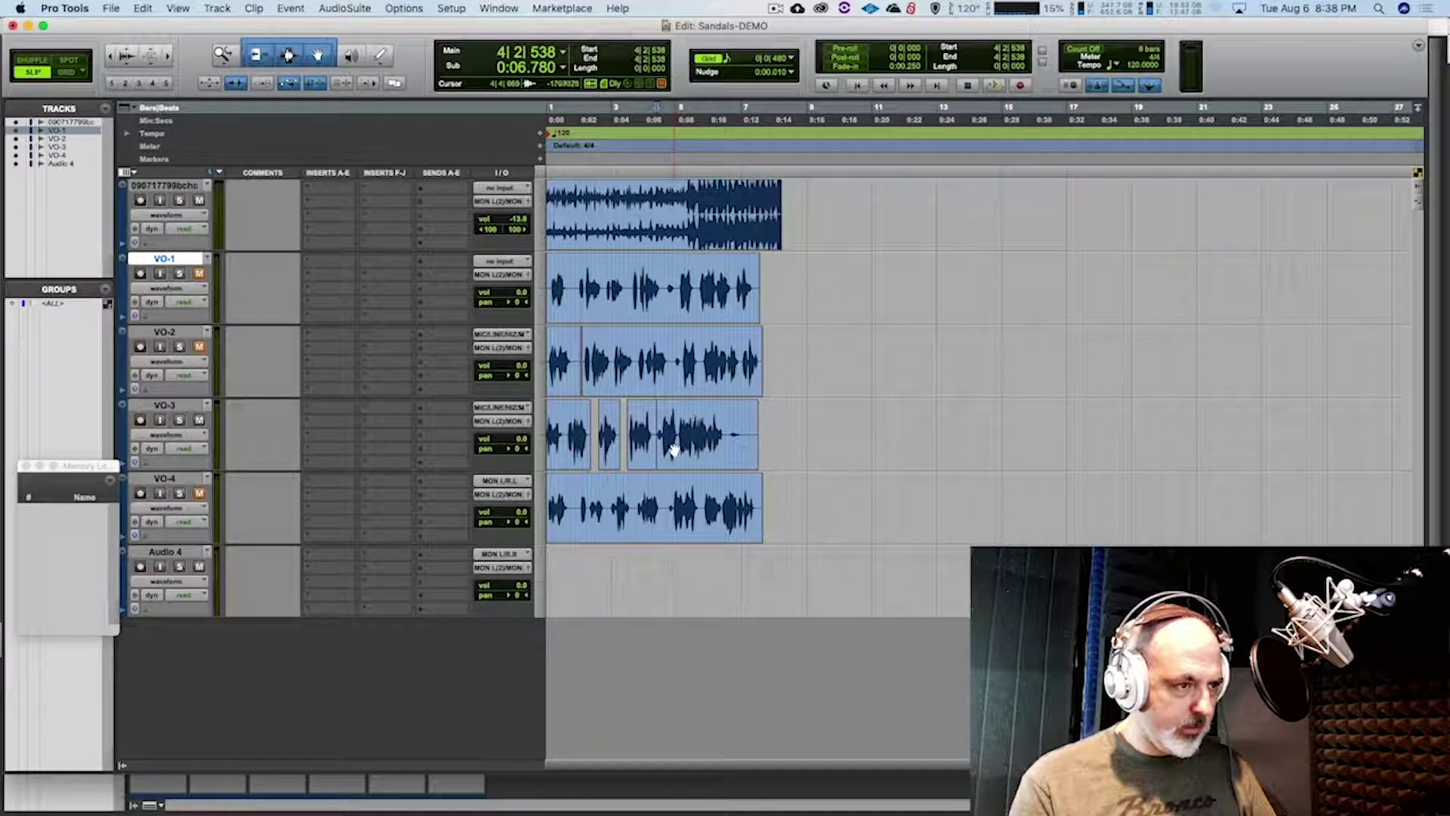
pyautogui.press('super+bracketright')
pyautogui.press('super+bracketright')
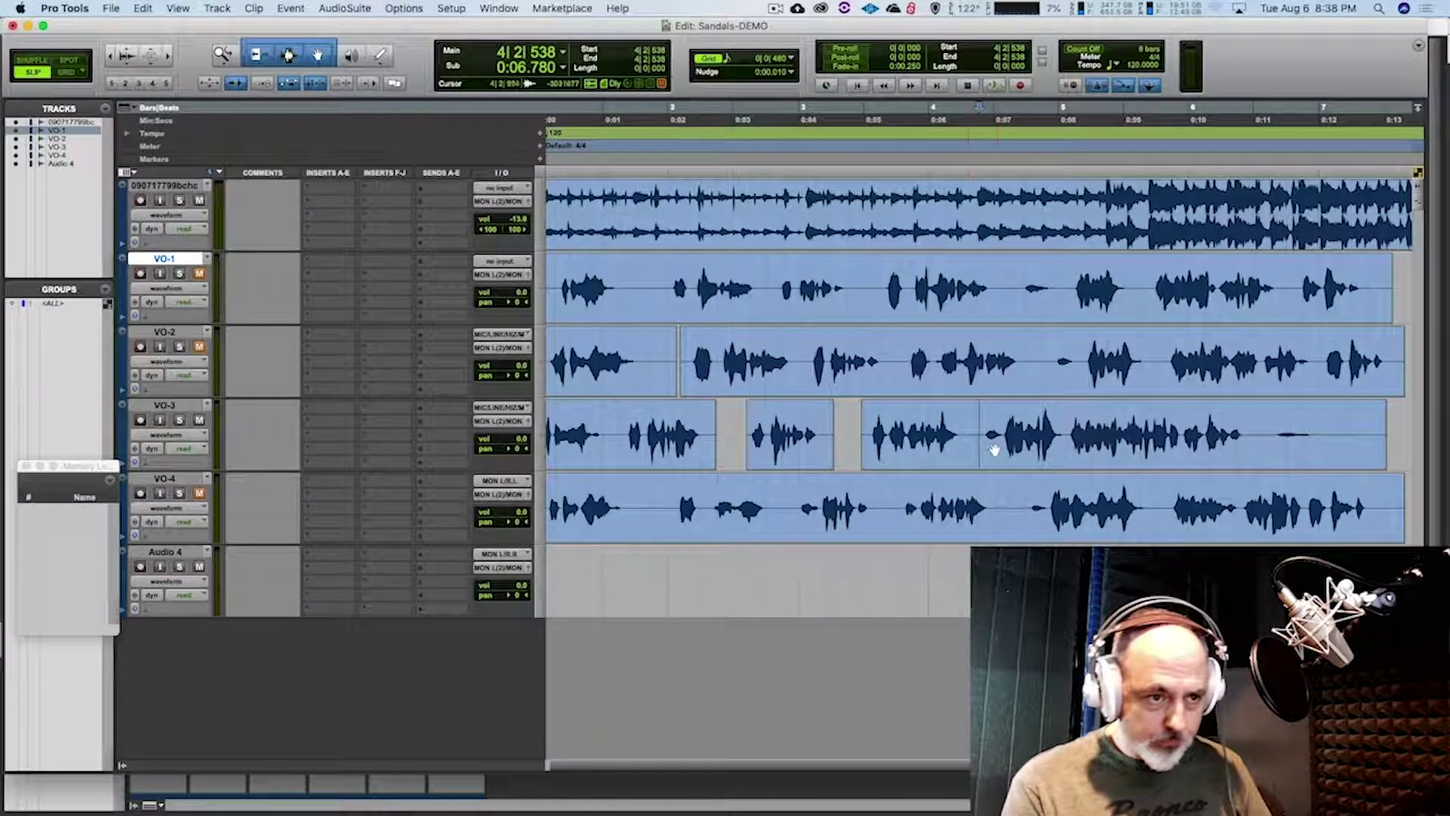
pyautogui.press('super+e')
pyautogui.moveTo(988, 445); pyautogui.dragTo(1007, 445)
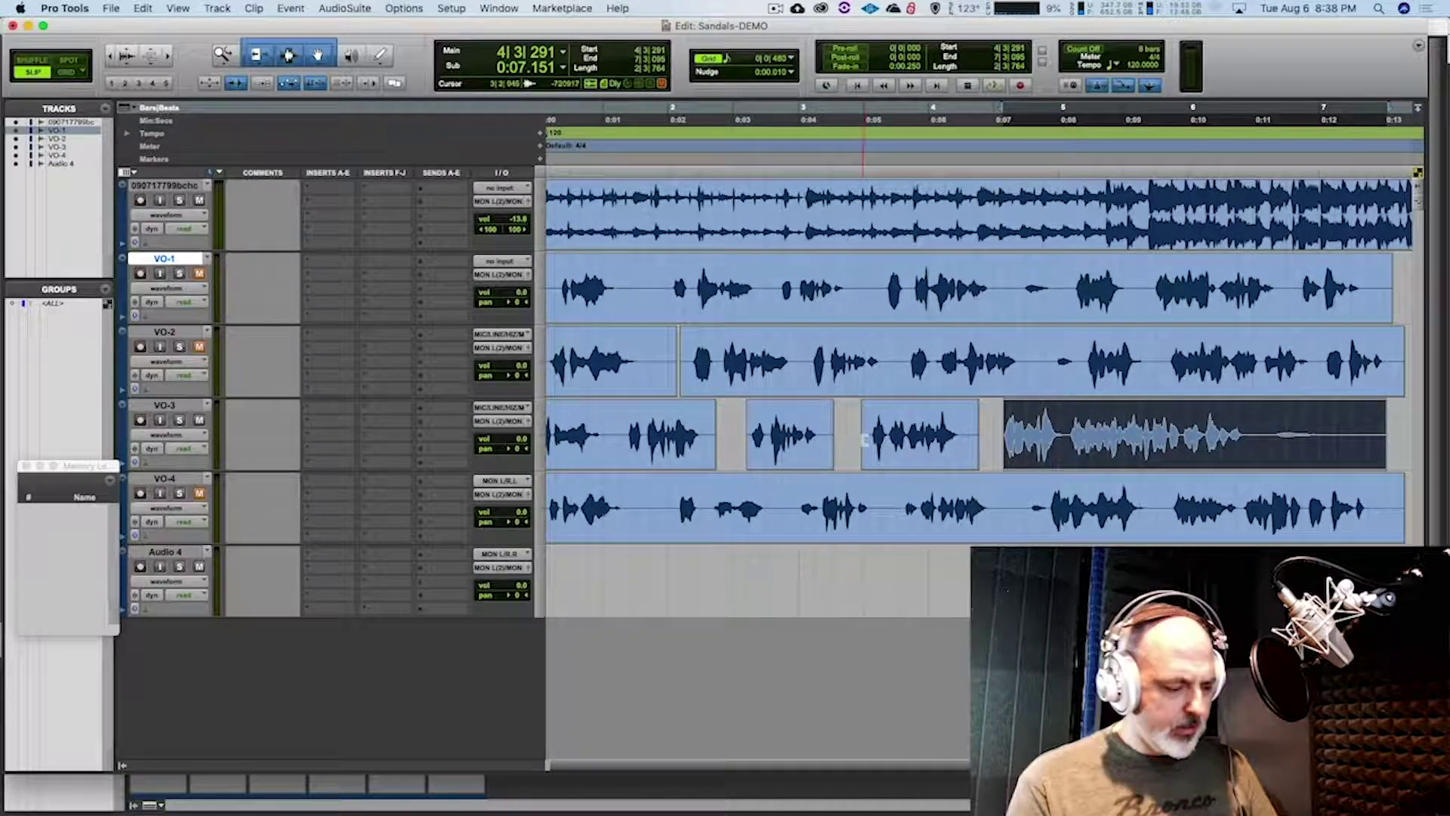
pyautogui.press('super+bracketleft')
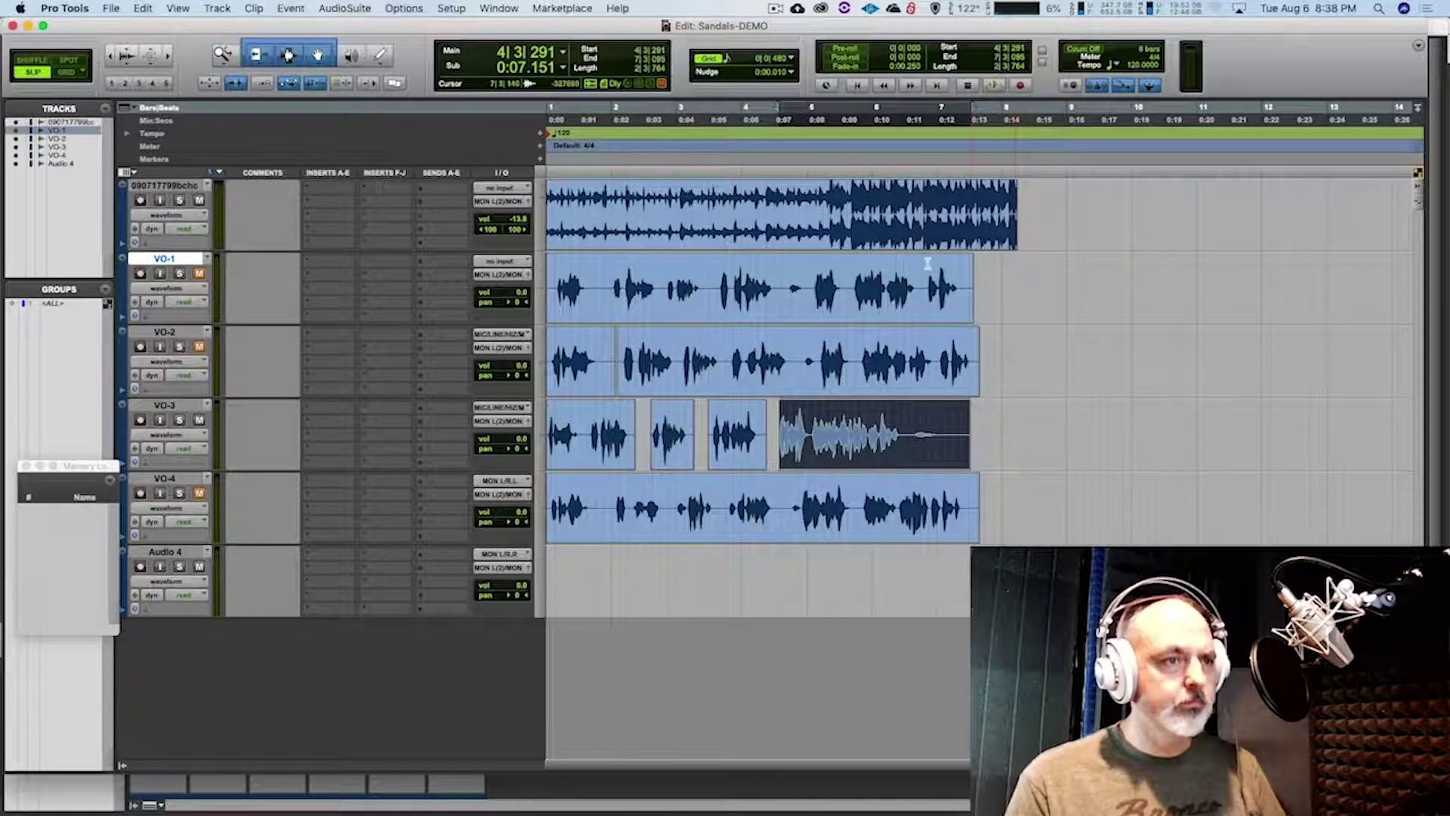
# Play the mix from the start, trim the last VO-3 clip's end to about bar 6.6, and slide that clip to start at about 0:07.48
pyautogui.press('space')
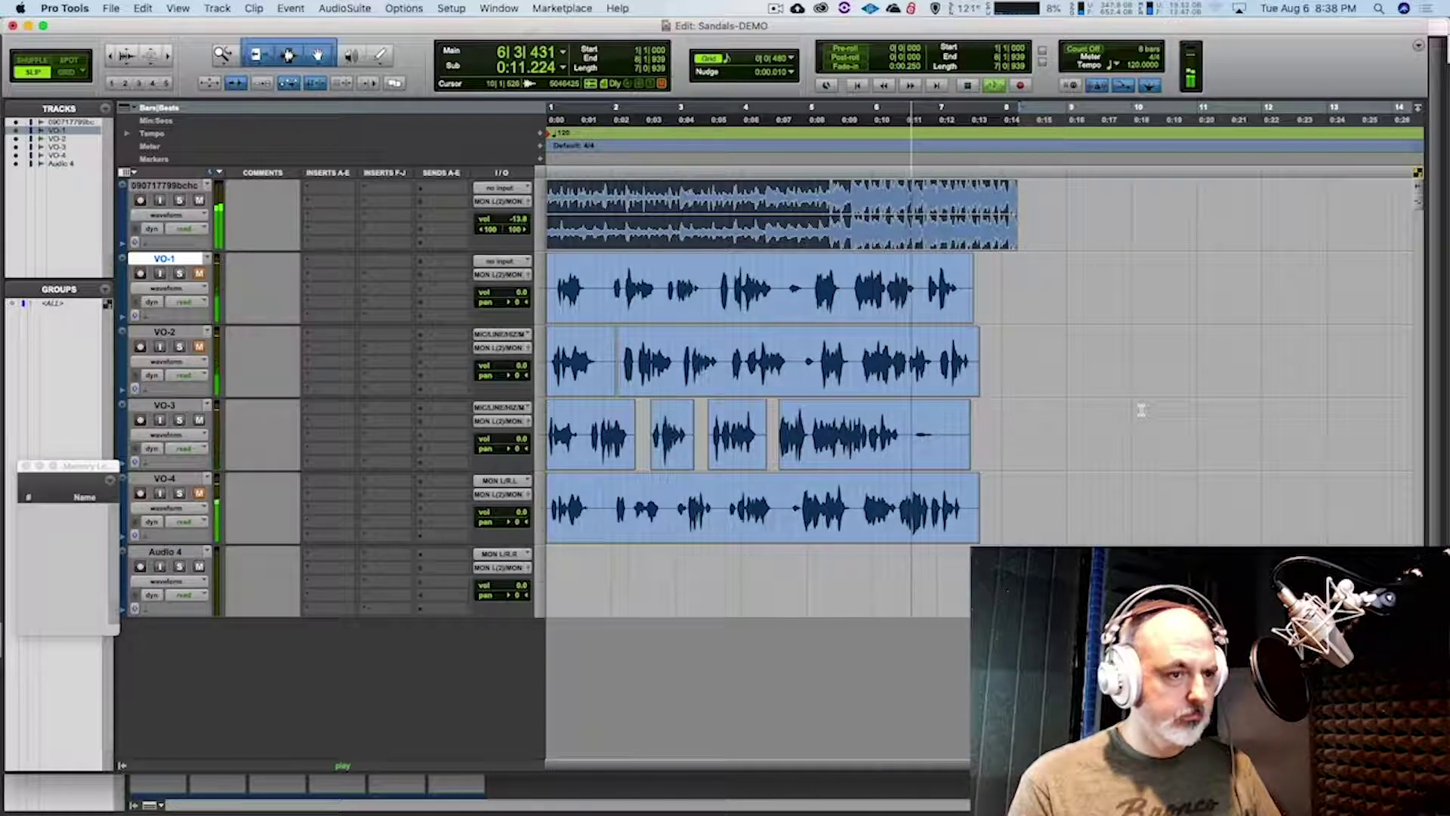
pyautogui.press('space')
pyautogui.moveTo(964, 450); pyautogui.dragTo(912, 449)
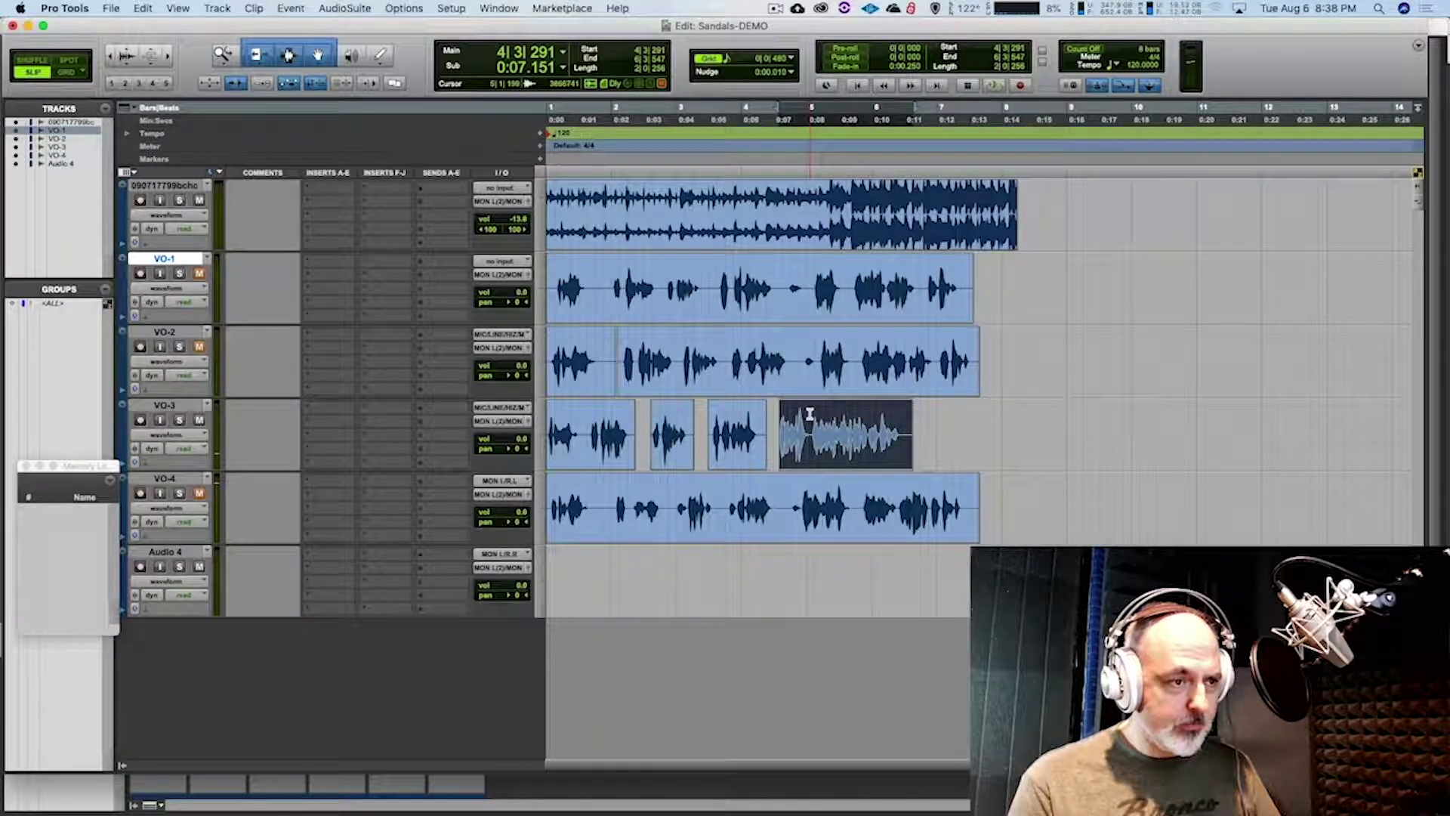
pyautogui.click(809, 414)
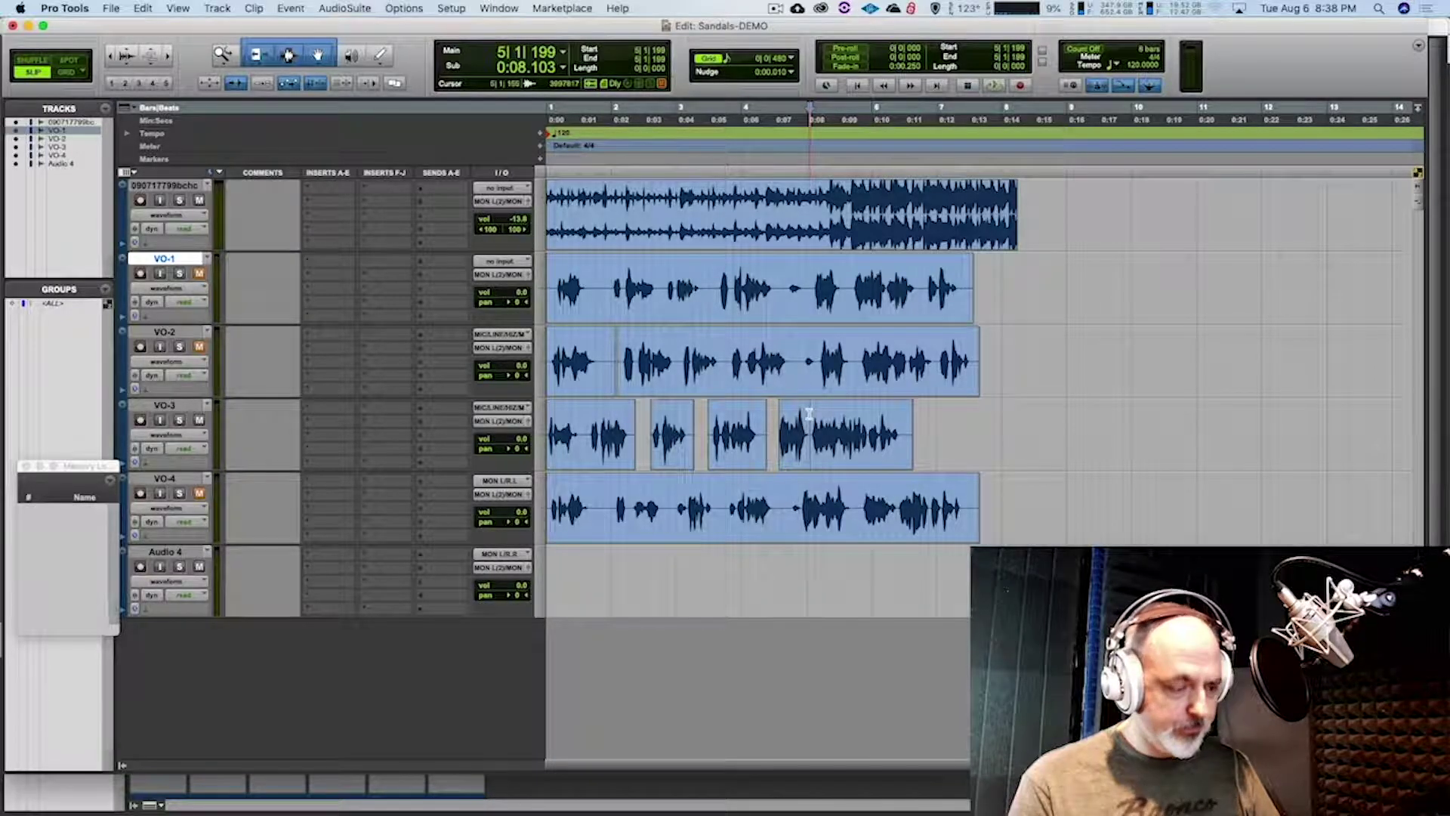
pyautogui.click(805, 462)
pyautogui.moveTo(805, 463); pyautogui.dragTo(816, 462)
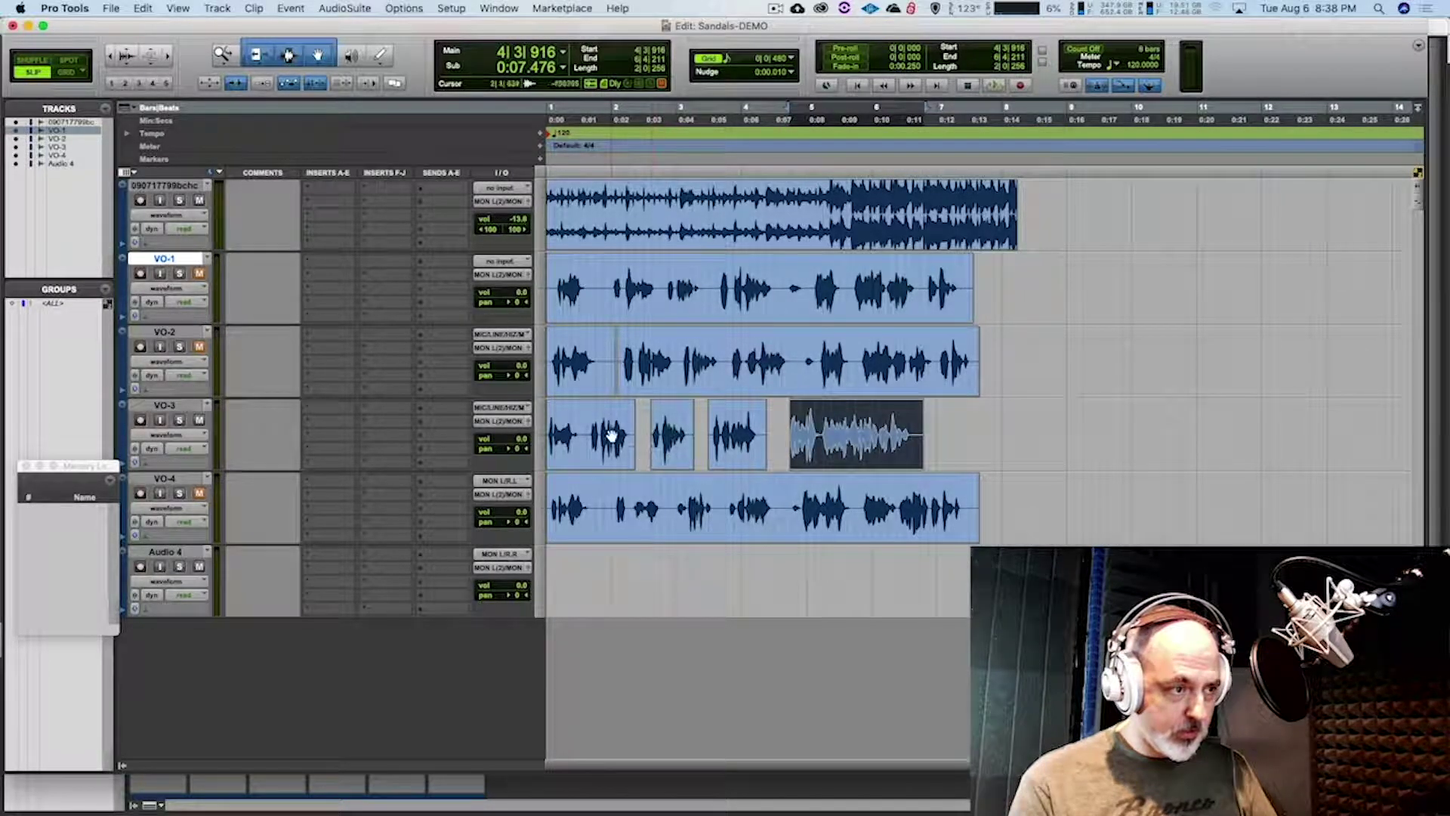
# Split VO-3's first clip at about 0:01.2, slide the middle clips later so the second starts at about 0:01.5, and play the mix
pyautogui.click(588, 412)
pyautogui.moveTo(725, 461); pyautogui.dragTo(641, 457)
pyautogui.click(633, 457)
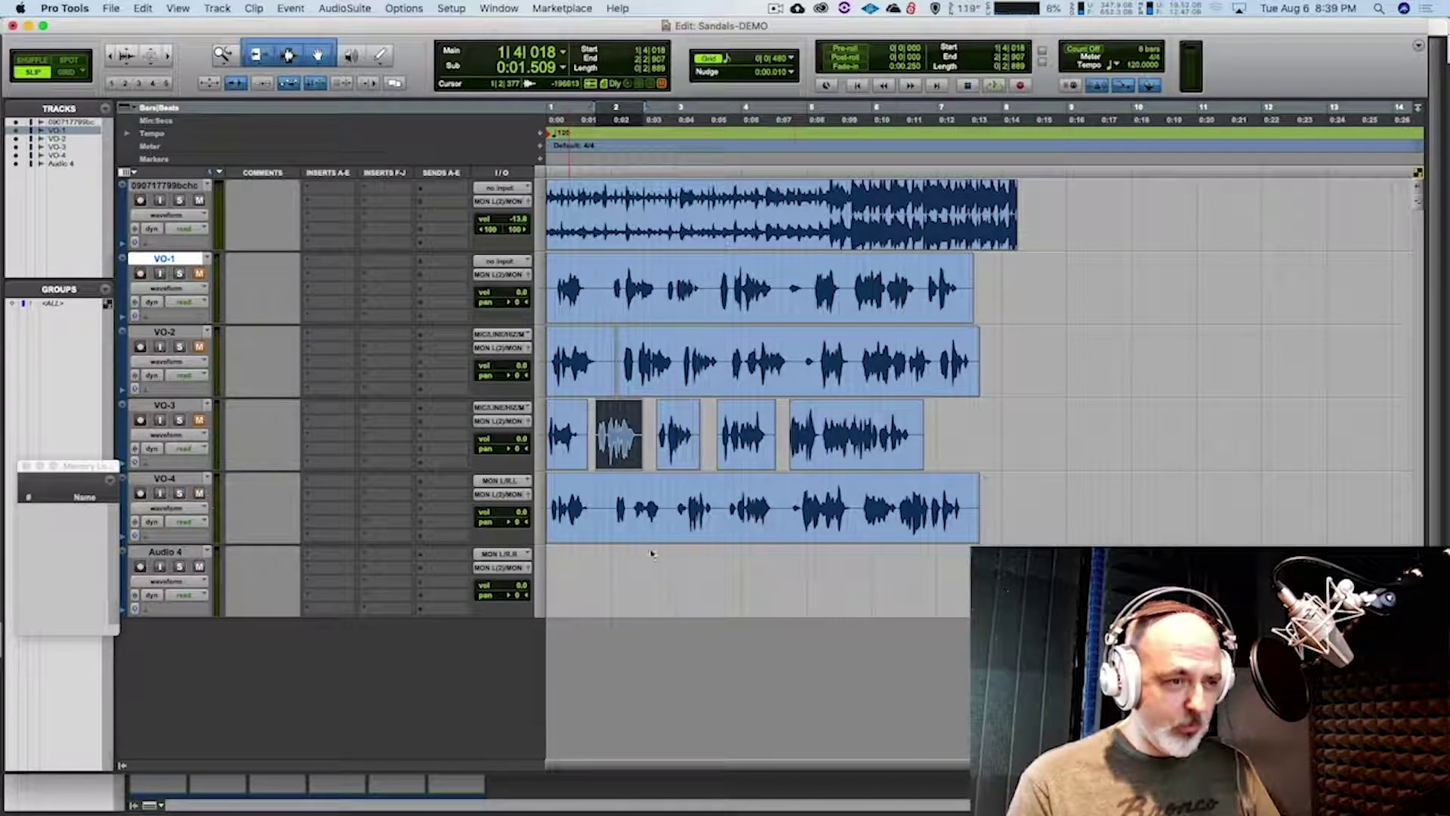
pyautogui.press('space')
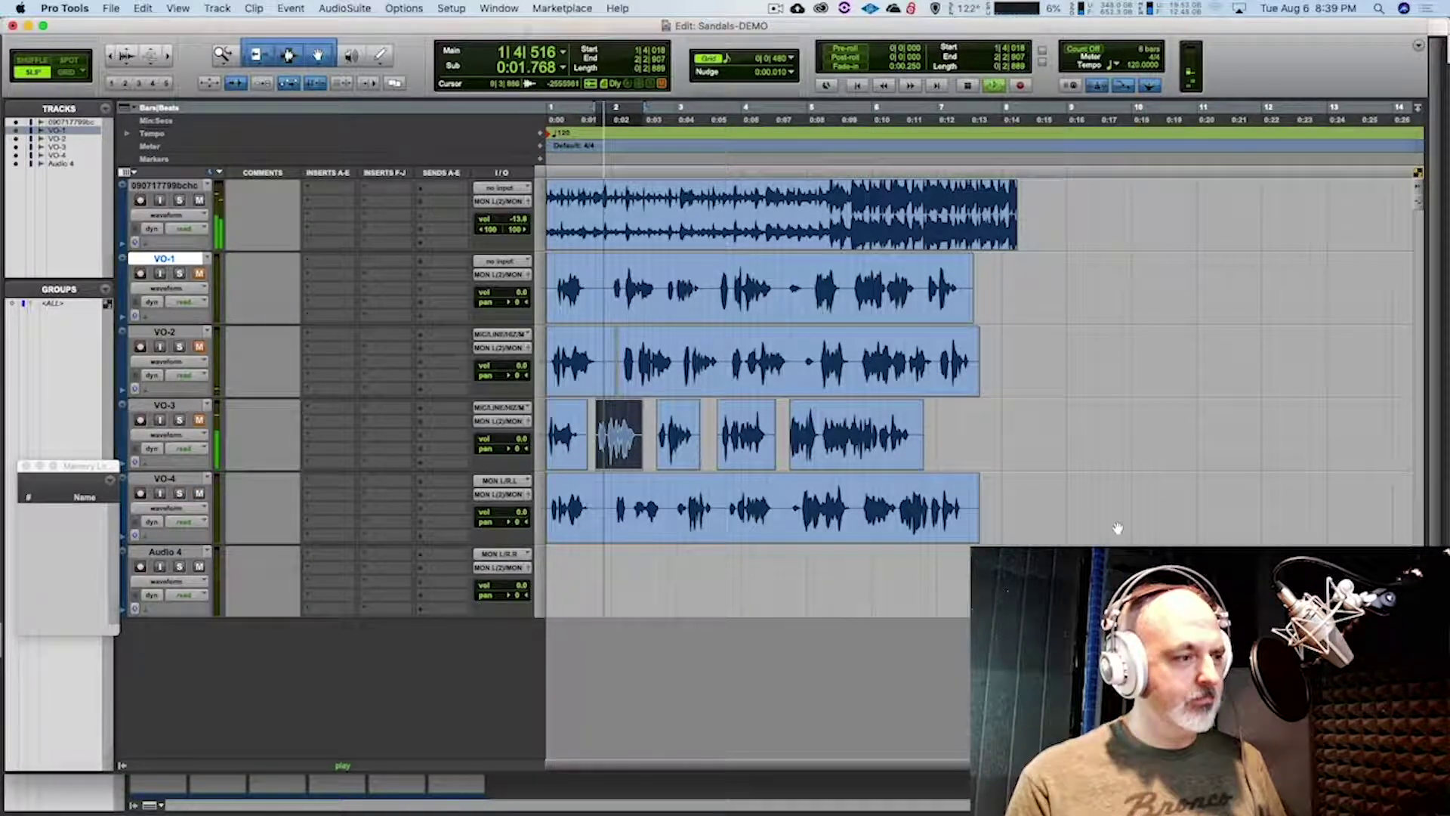
pyautogui.click(880, 241)
pyautogui.press('space')
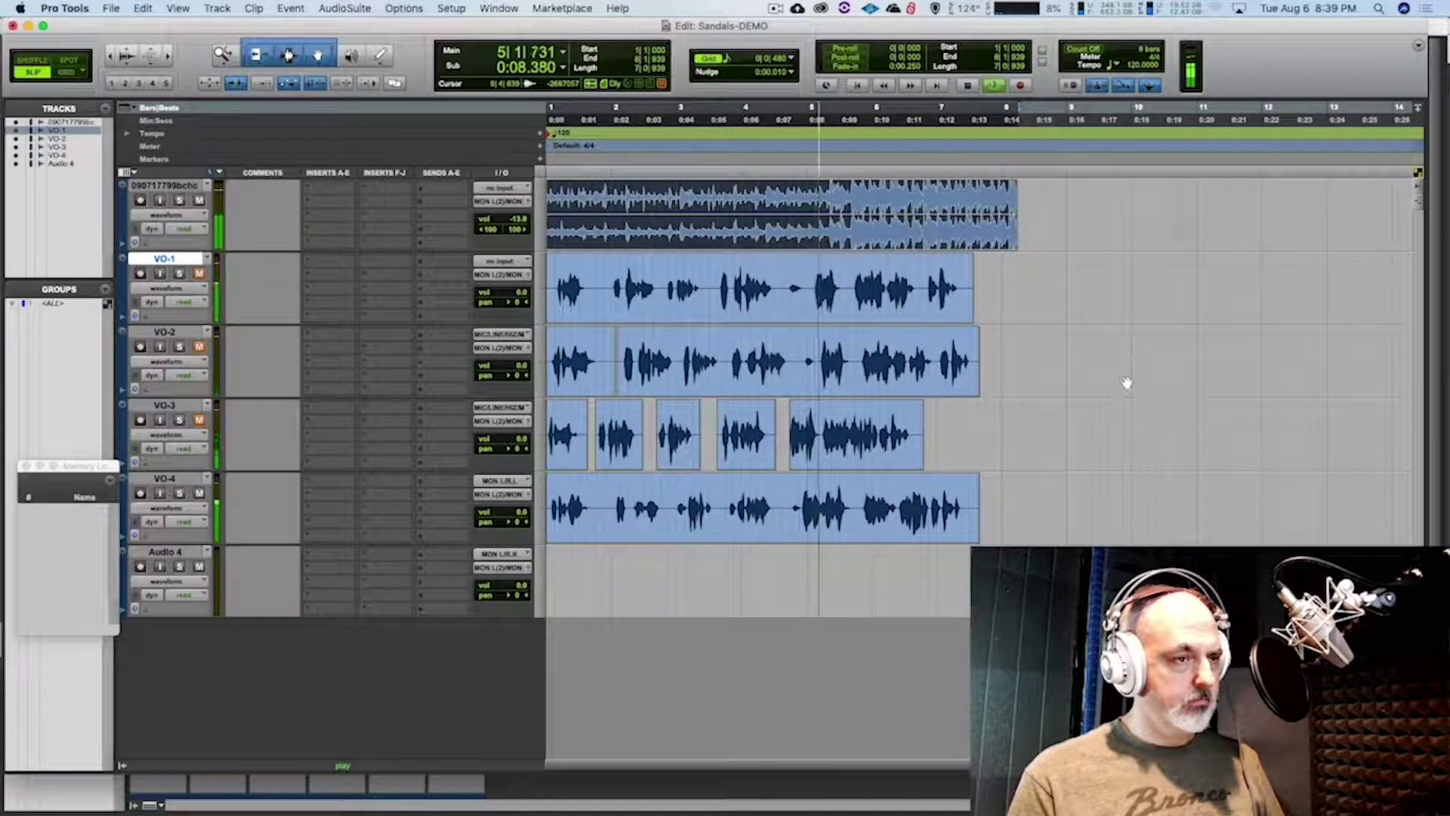
pyautogui.press('space')
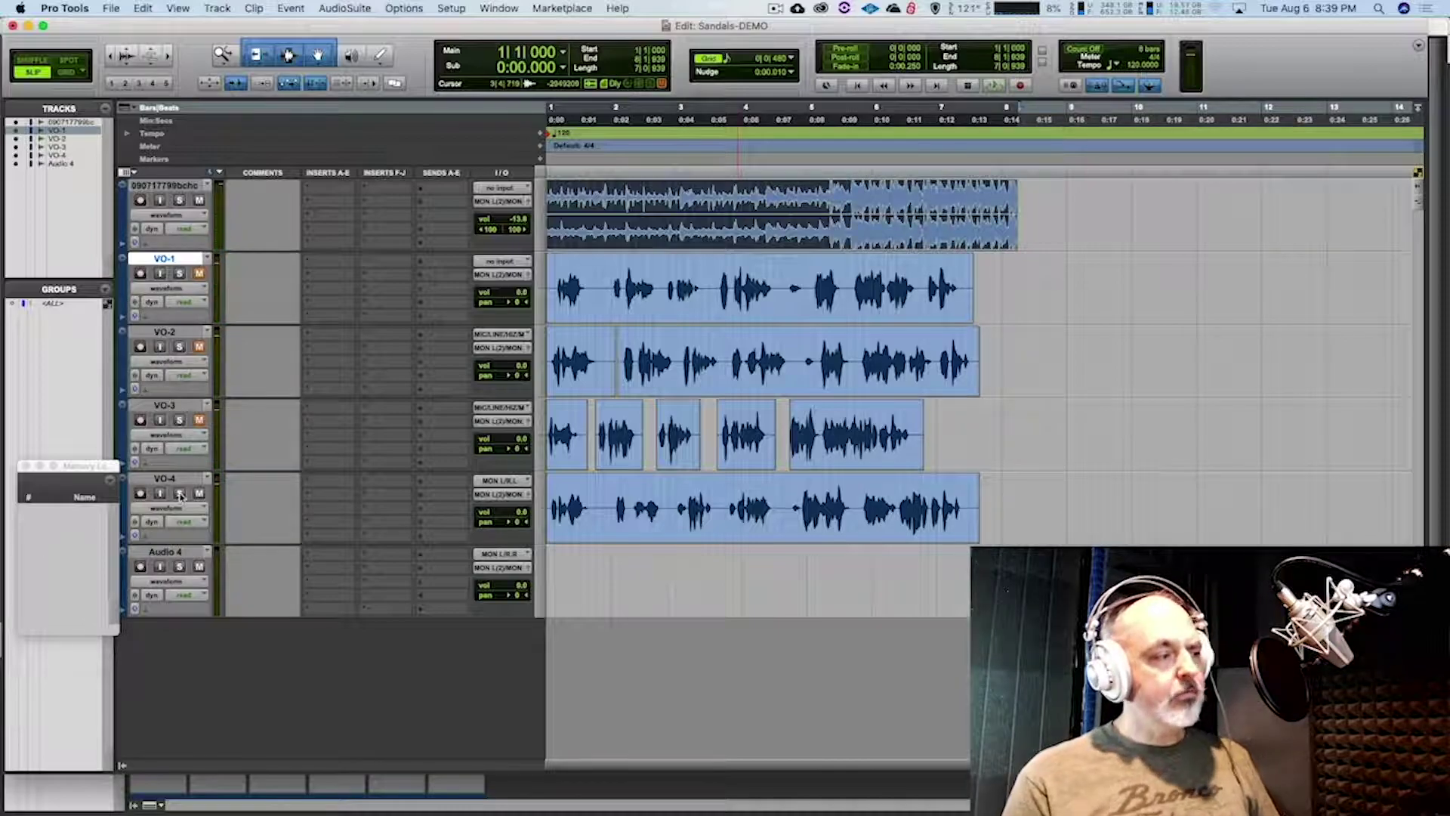
# Make the VO-4 track inactive and play the music bed from the start with VO-1 unmuted
pyautogui.rightClick(186, 479)
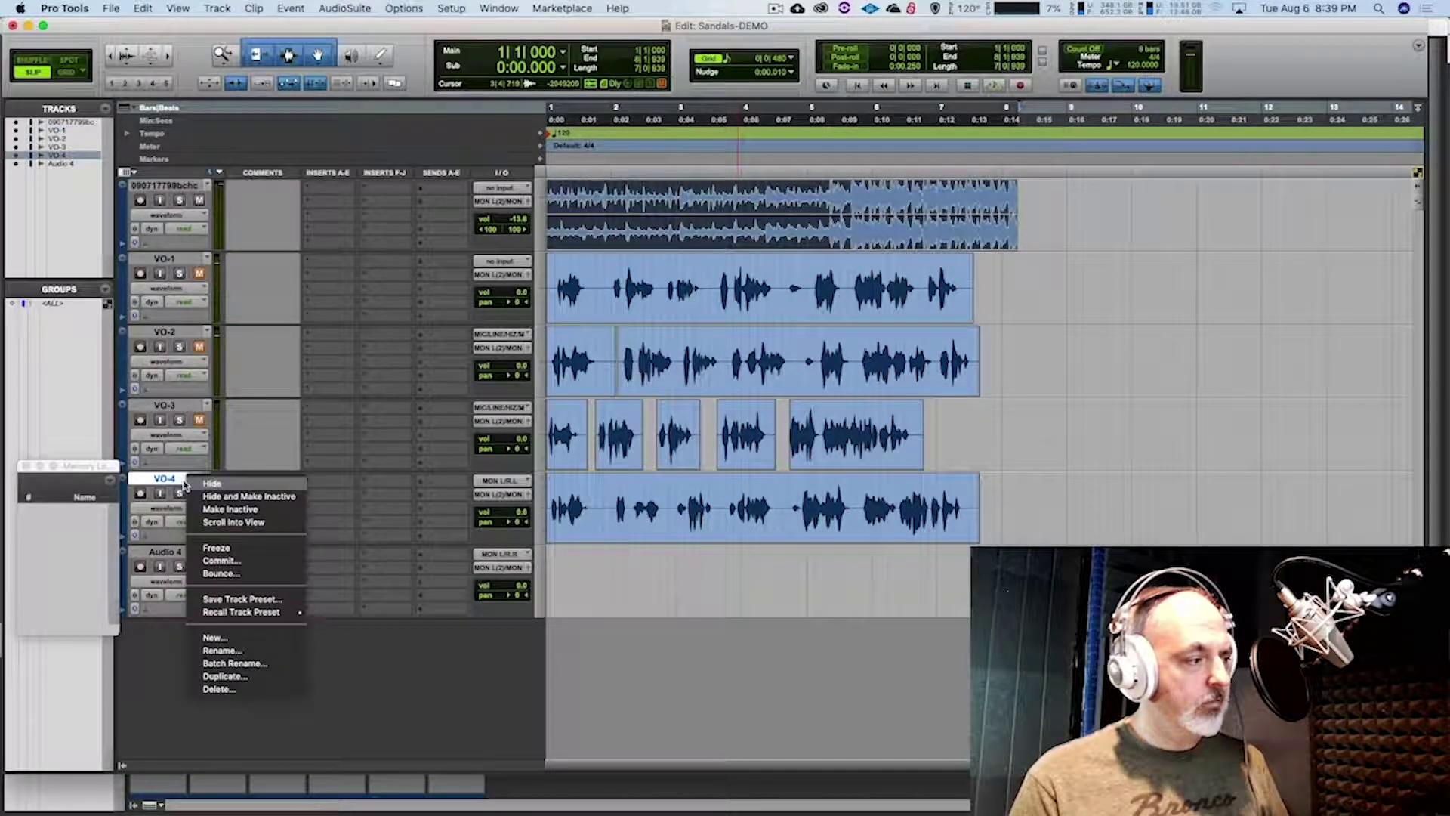
pyautogui.click(231, 509)
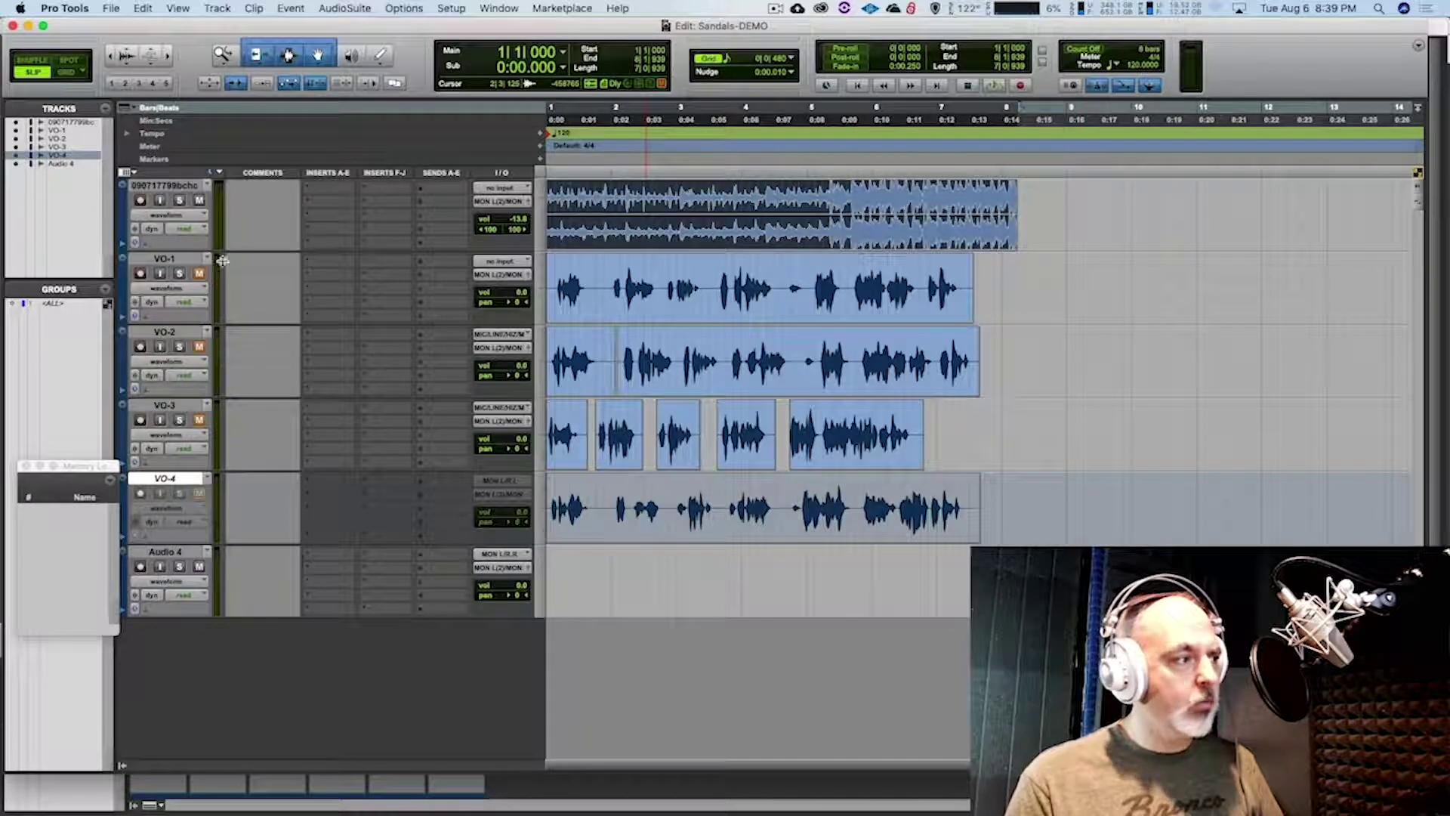
pyautogui.press('space')
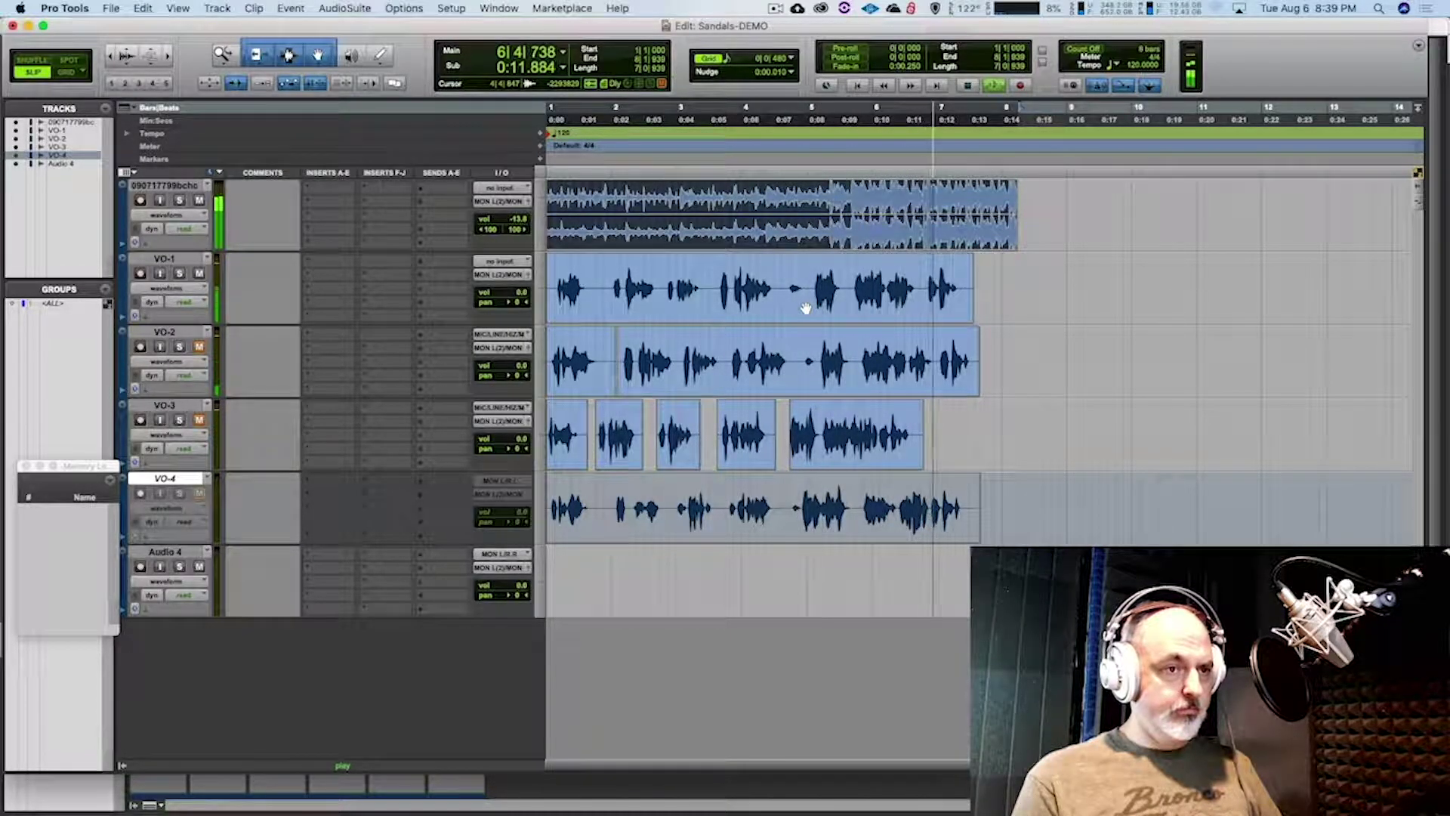
pyautogui.press('space')
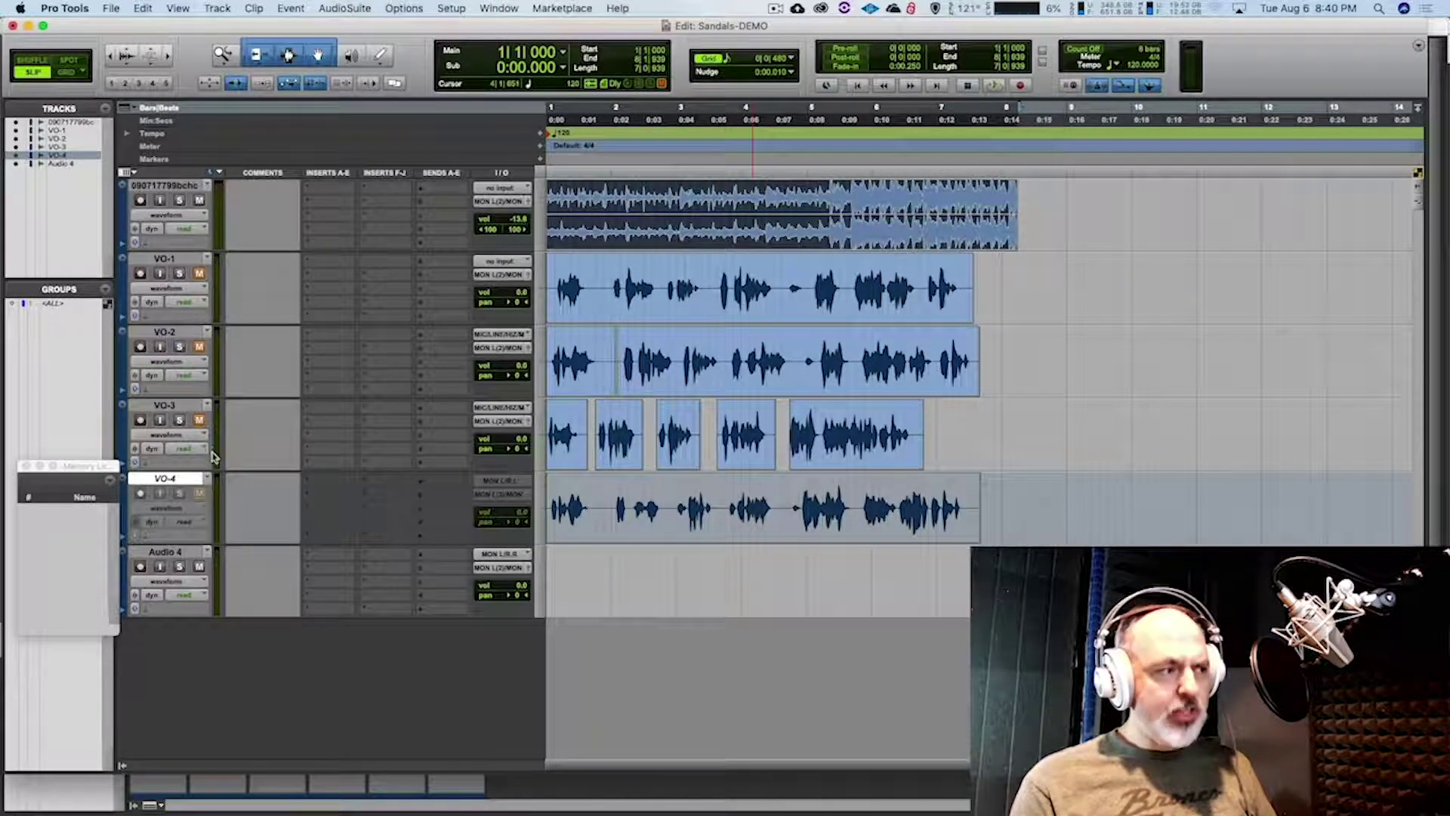
# Play the opening with VO-3, and slide its first three clips slightly later so the first starts at about 0:00.23
pyautogui.press('space')
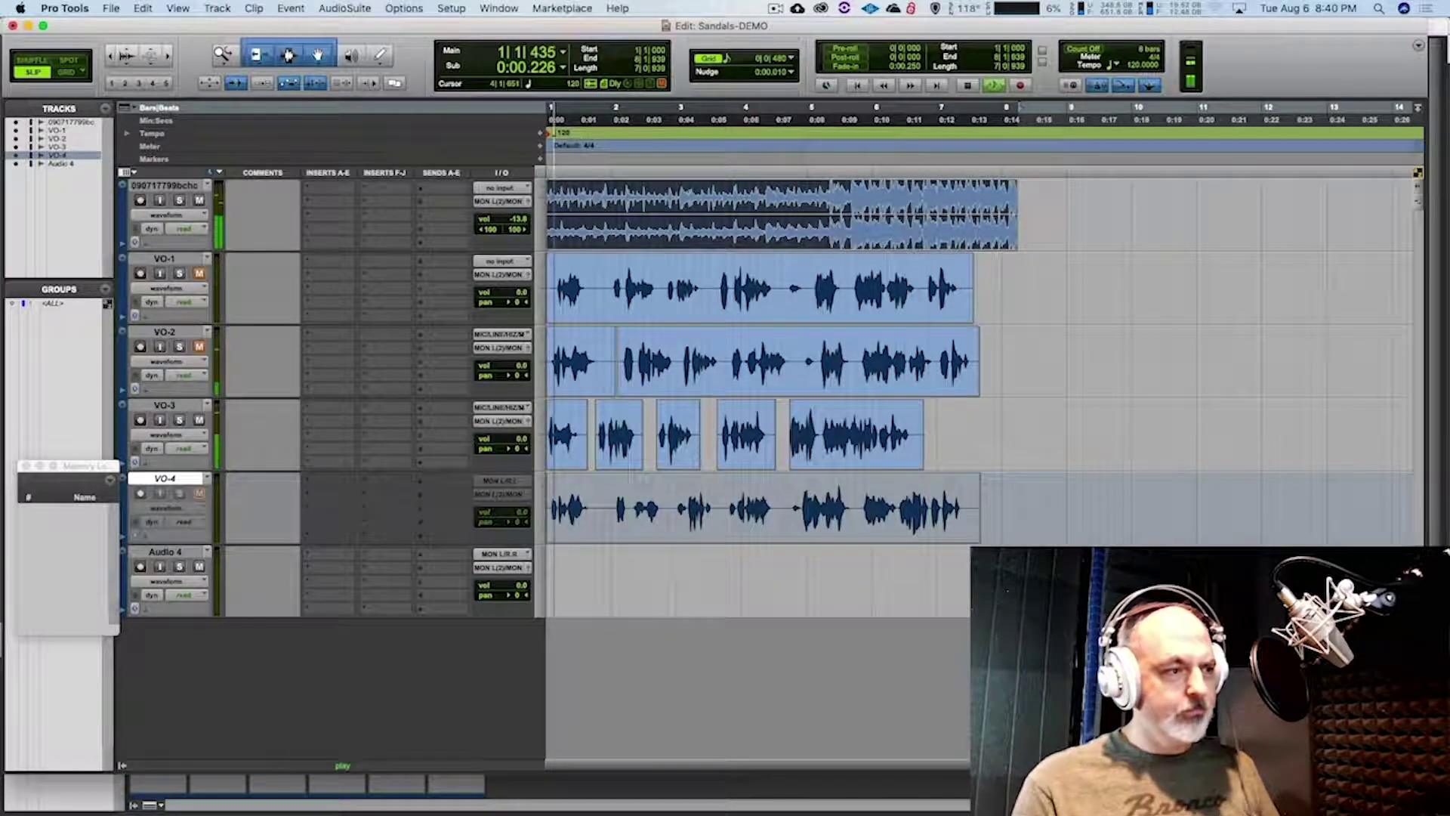
pyautogui.press('space')
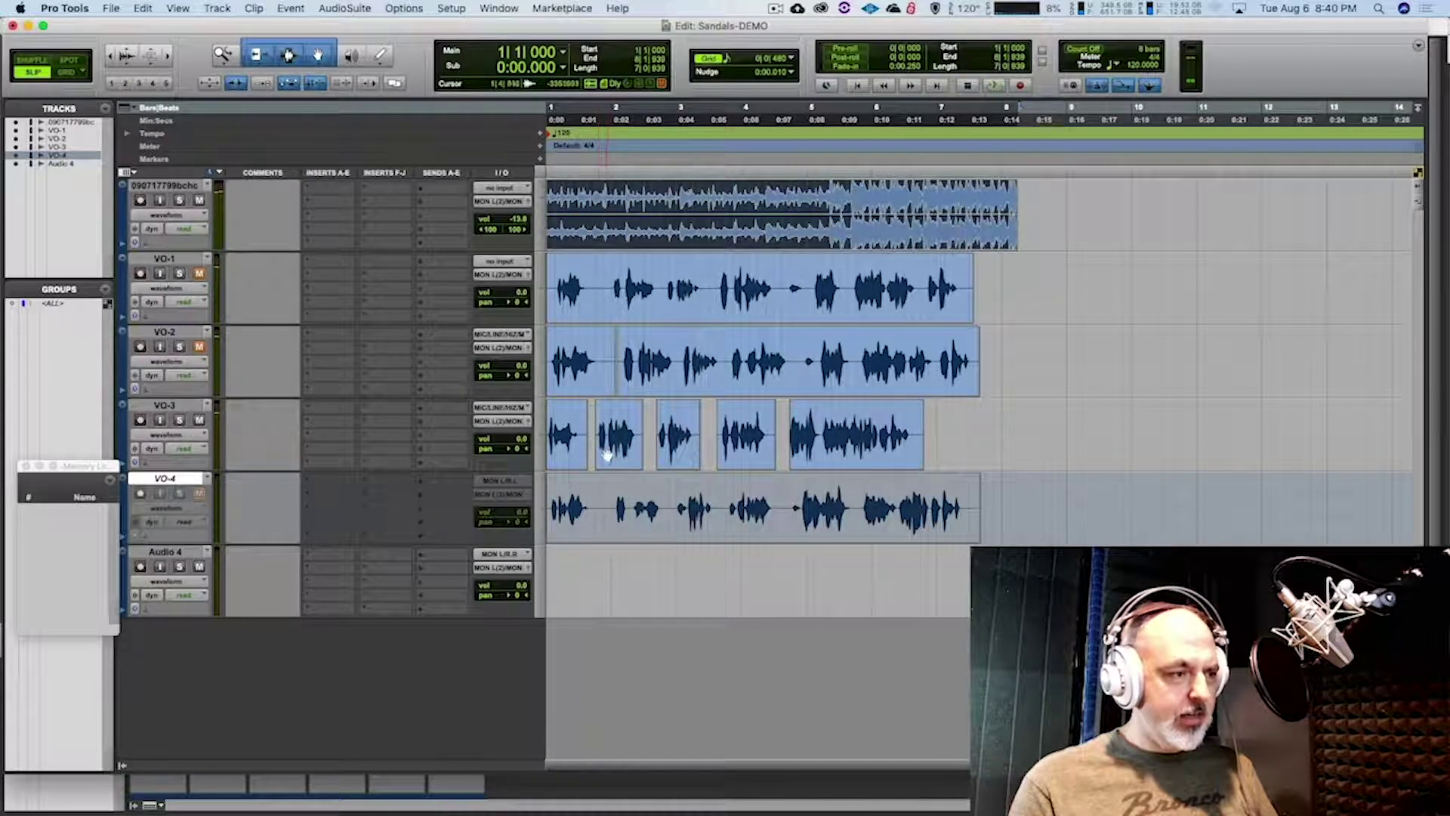
pyautogui.moveTo(608, 459); pyautogui.dragTo(676, 448)
pyautogui.moveTo(577, 459); pyautogui.dragTo(584, 462)
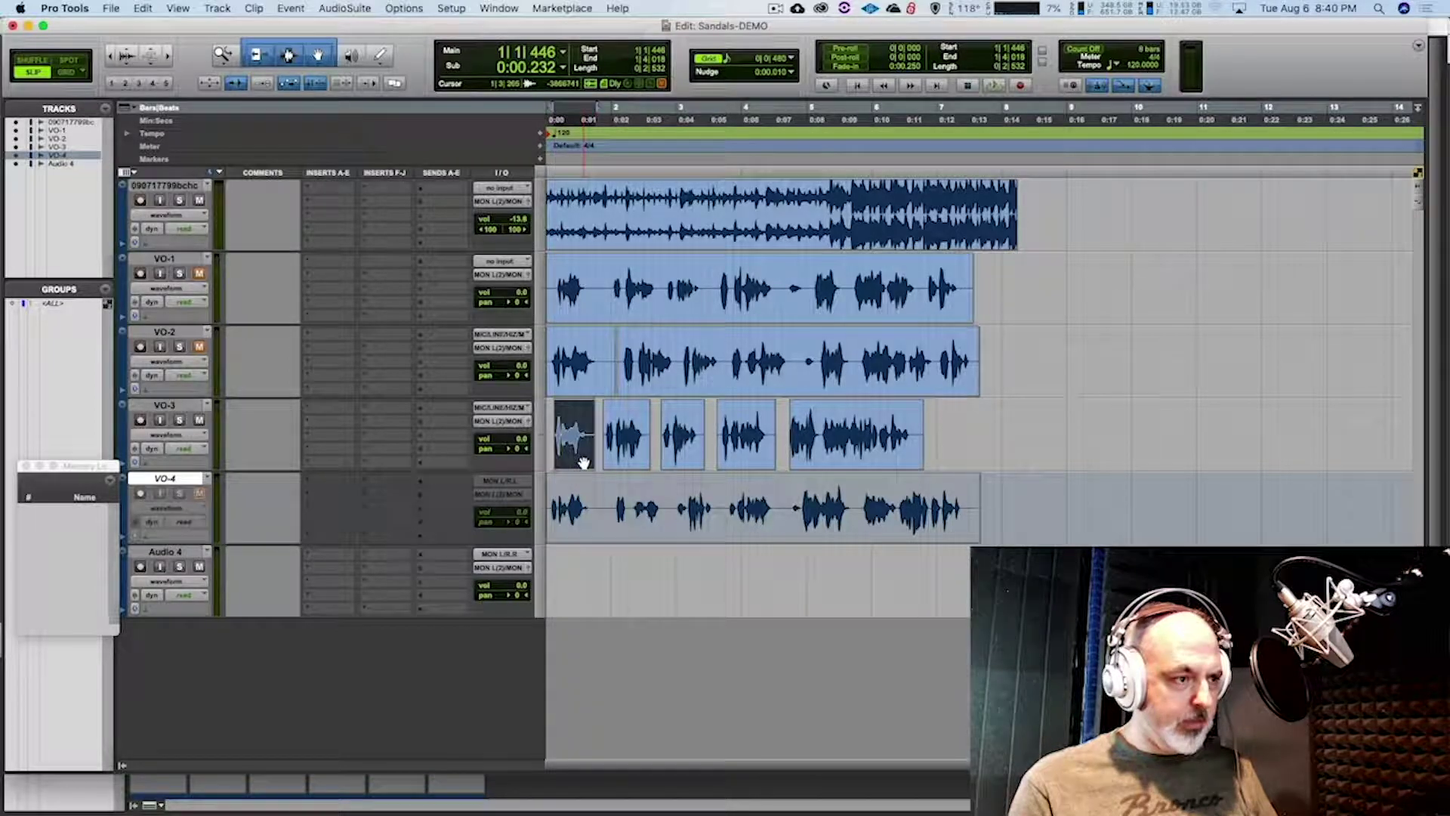
# Listen to VO-3 from the start, slide its last clip later to start at about 0:07.73, and replay that passage
pyautogui.click(905, 240)
pyautogui.press('space')
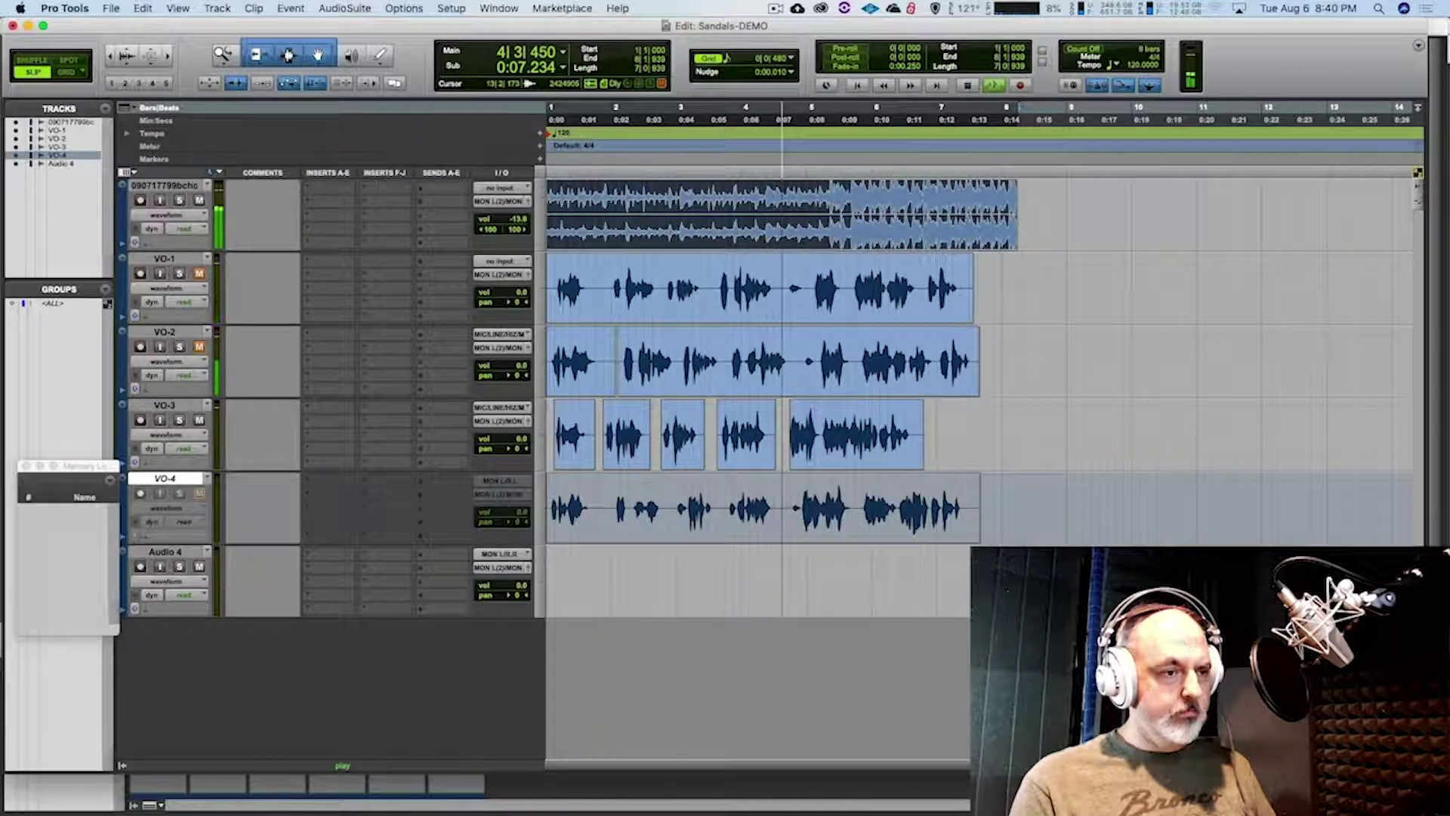
pyautogui.press('space')
pyautogui.moveTo(811, 457); pyautogui.dragTo(820, 457)
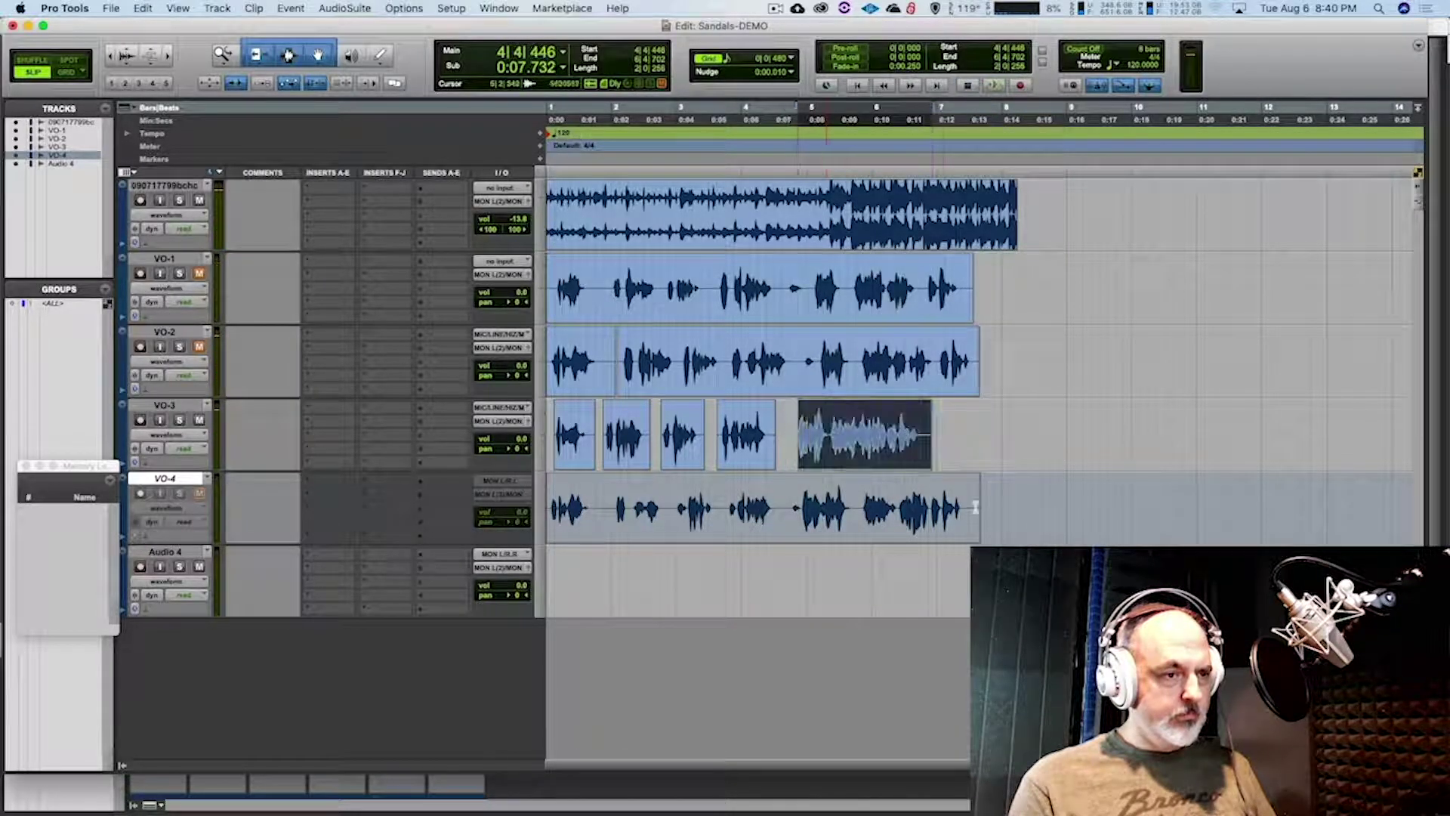
pyautogui.click(792, 415)
pyautogui.press('space')
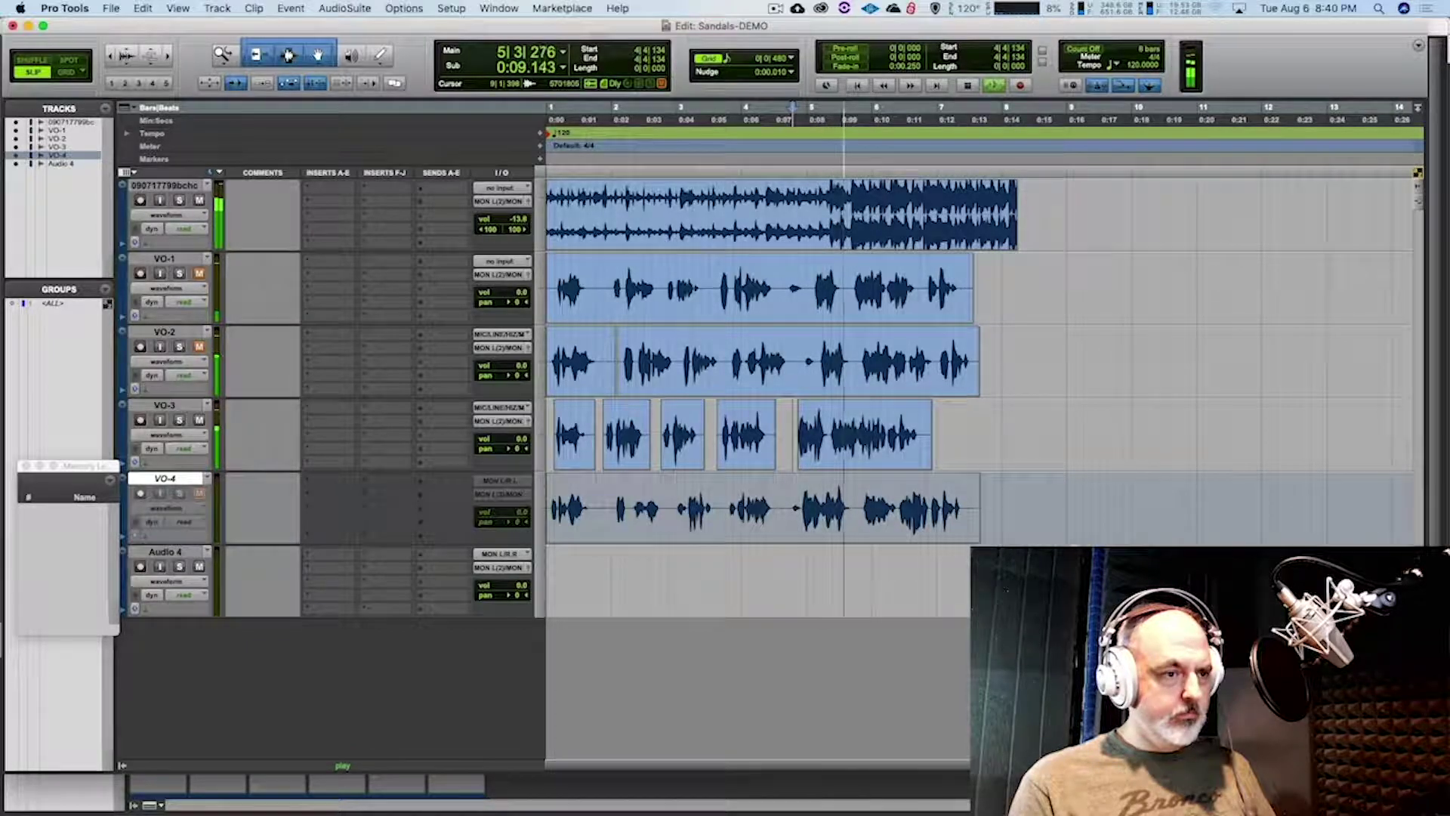
pyautogui.press('space')
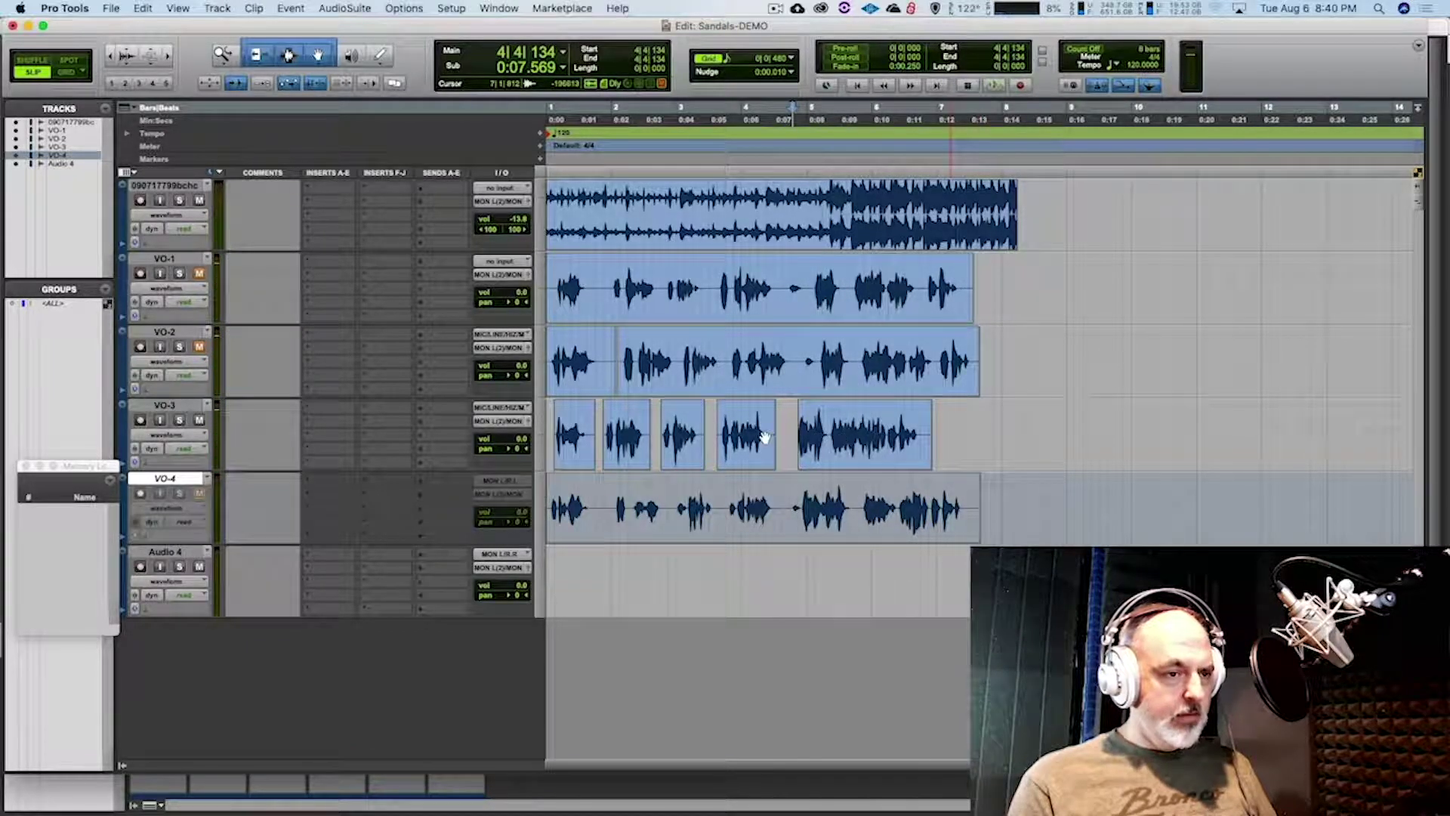
# Shift all the VO-3 clips together about 0.2 seconds later and play the music bed from the start
pyautogui.moveTo(930, 442); pyautogui.dragTo(571, 461)
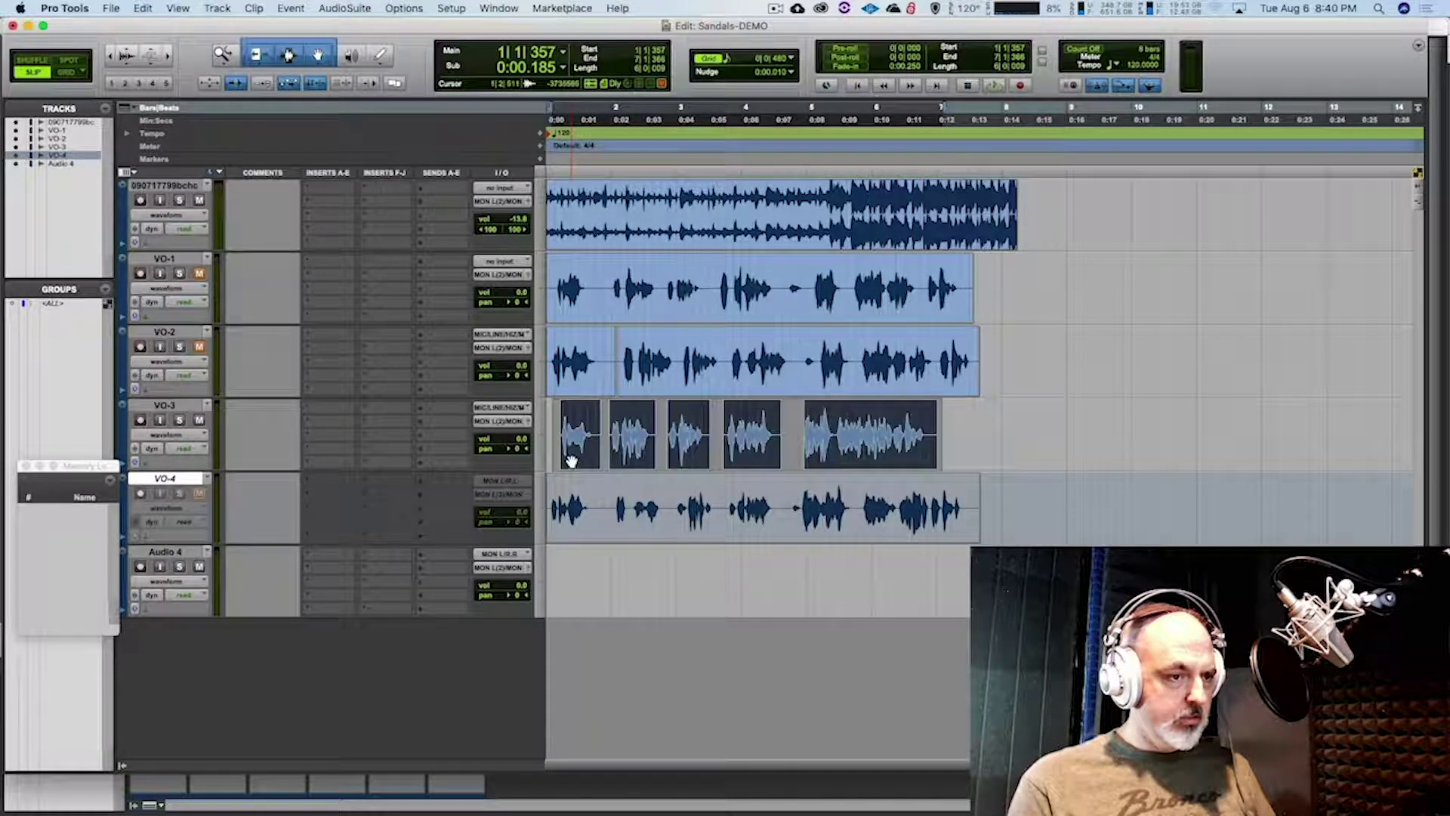
pyautogui.click(1013, 412)
pyautogui.click(805, 239)
pyautogui.press('space')
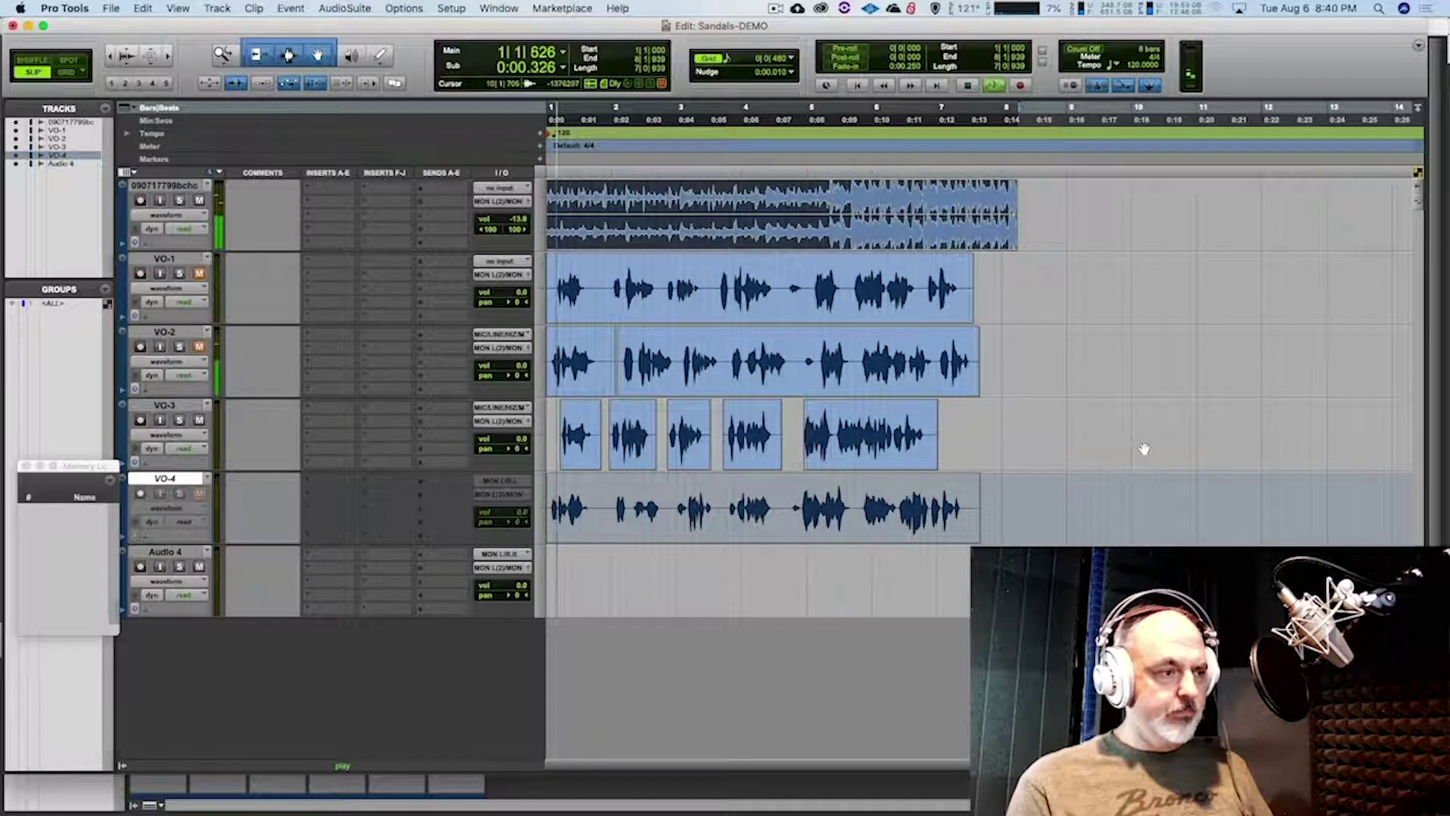
# Slide the second and fourth VO-3 clips slightly later and play the music bed from the start
pyautogui.click(632, 459)
pyautogui.moveTo(632, 459); pyautogui.dragTo(637, 459)
pyautogui.click(690, 459)
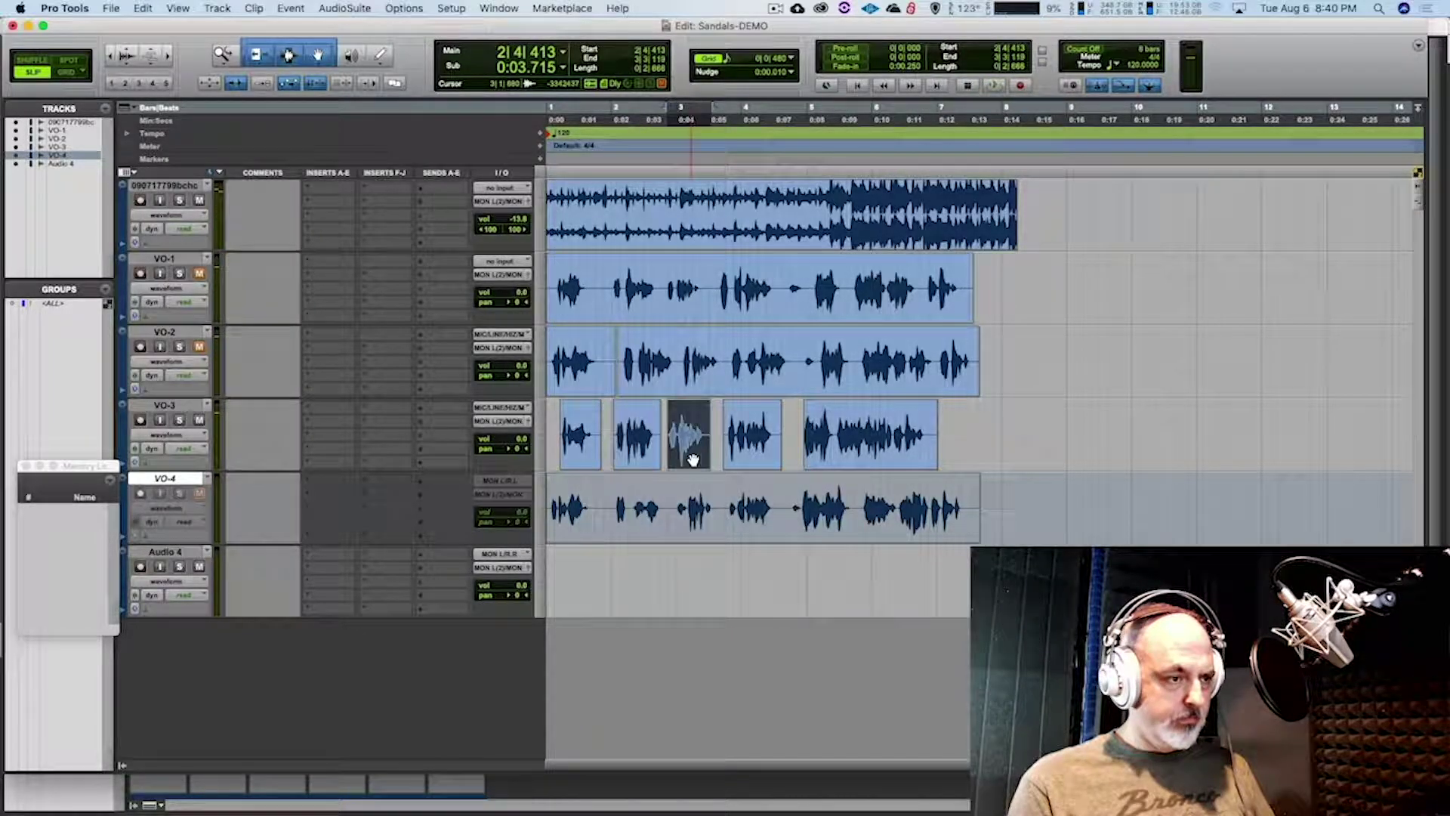
pyautogui.click(737, 459)
pyautogui.moveTo(738, 458); pyautogui.dragTo(743, 458)
pyautogui.click(755, 238)
pyautogui.press('space')
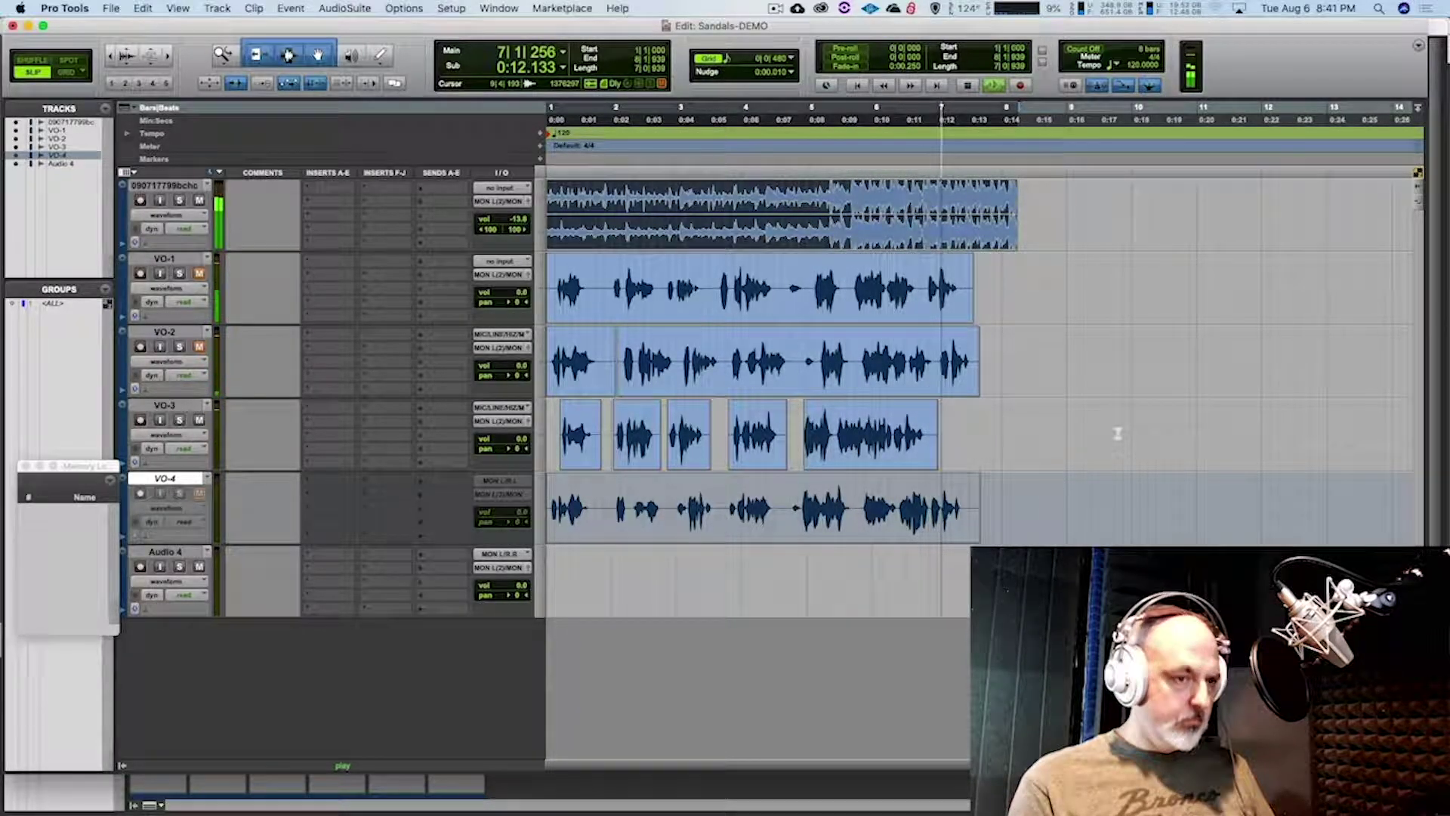
# With VO-3 muted, split VO-2 at about 0:08.4 and slide its two earlier clips later so the first starts at about 0:00.35
pyautogui.press('space')
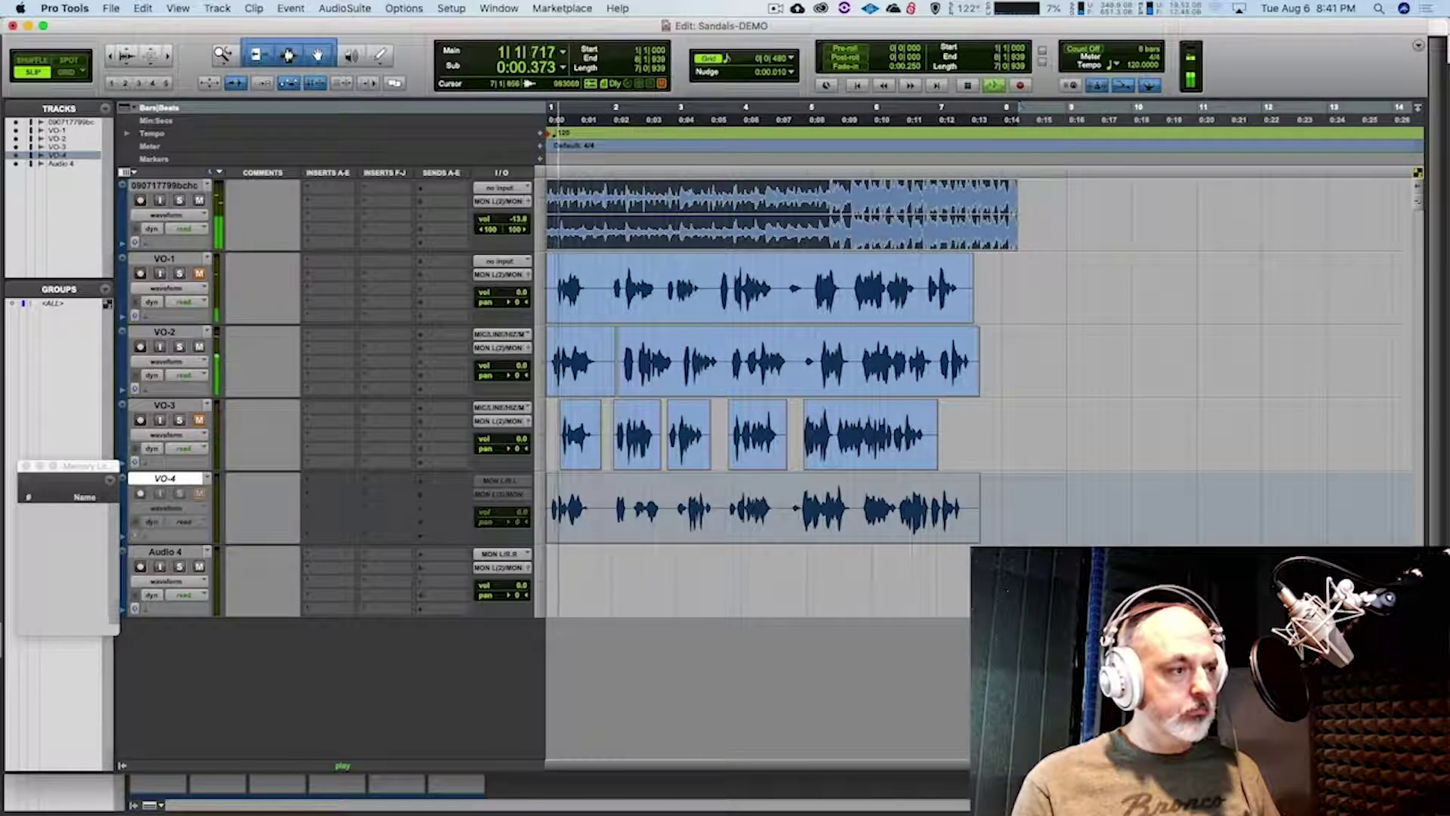
pyautogui.press('space')
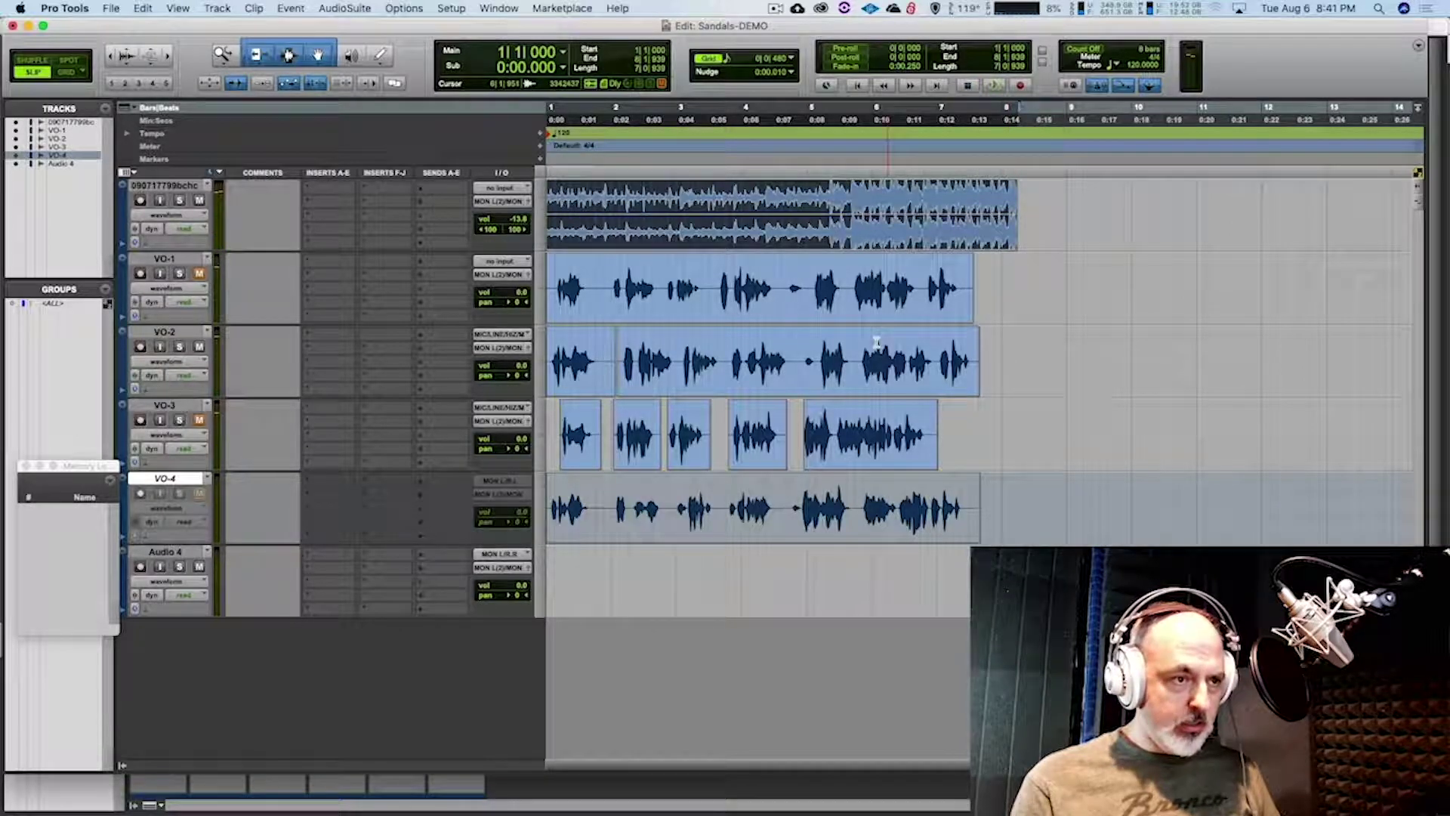
pyautogui.click(819, 339)
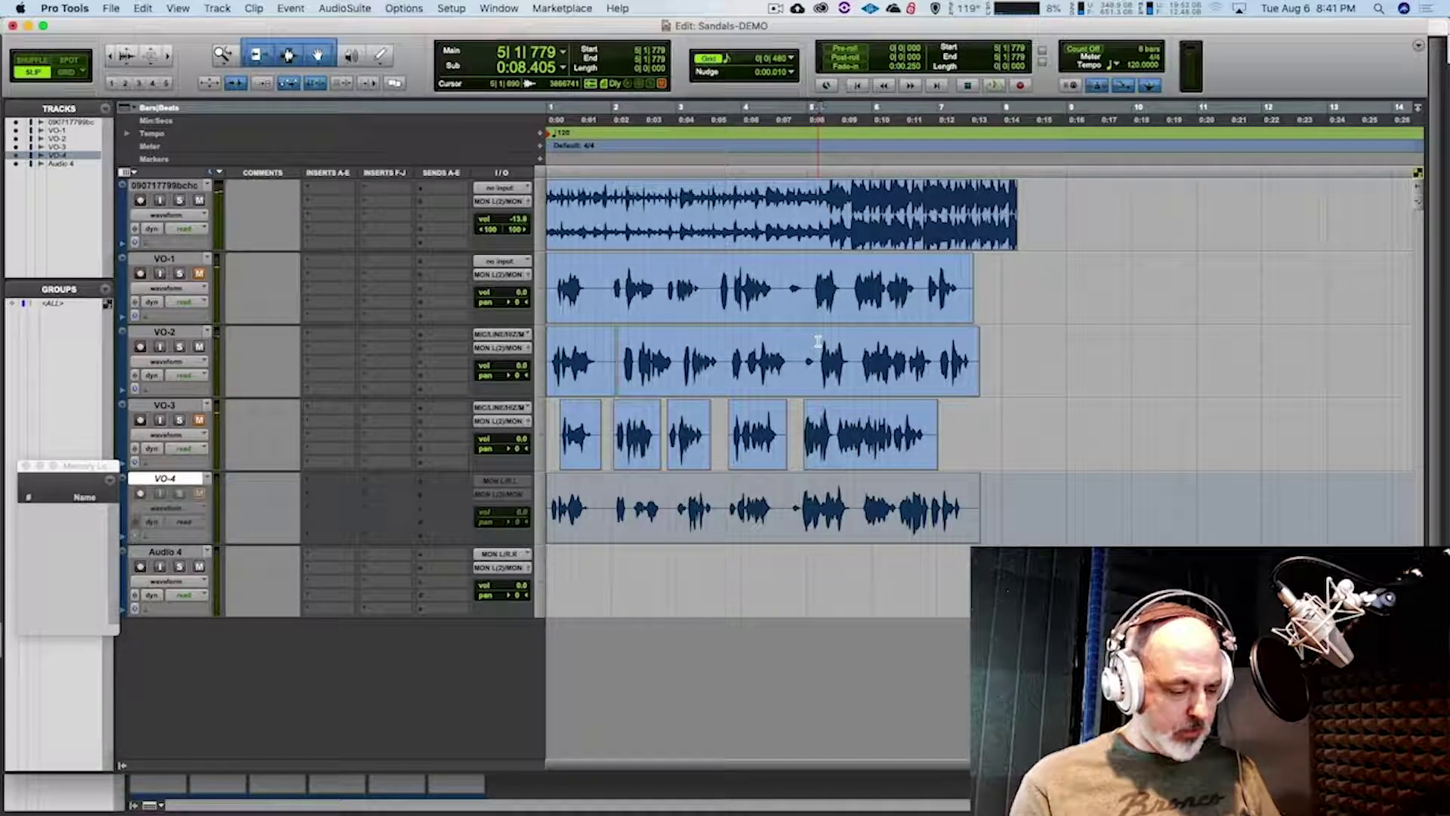
pyautogui.moveTo(814, 375); pyautogui.dragTo(735, 384)
pyautogui.moveTo(608, 371); pyautogui.dragTo(594, 385)
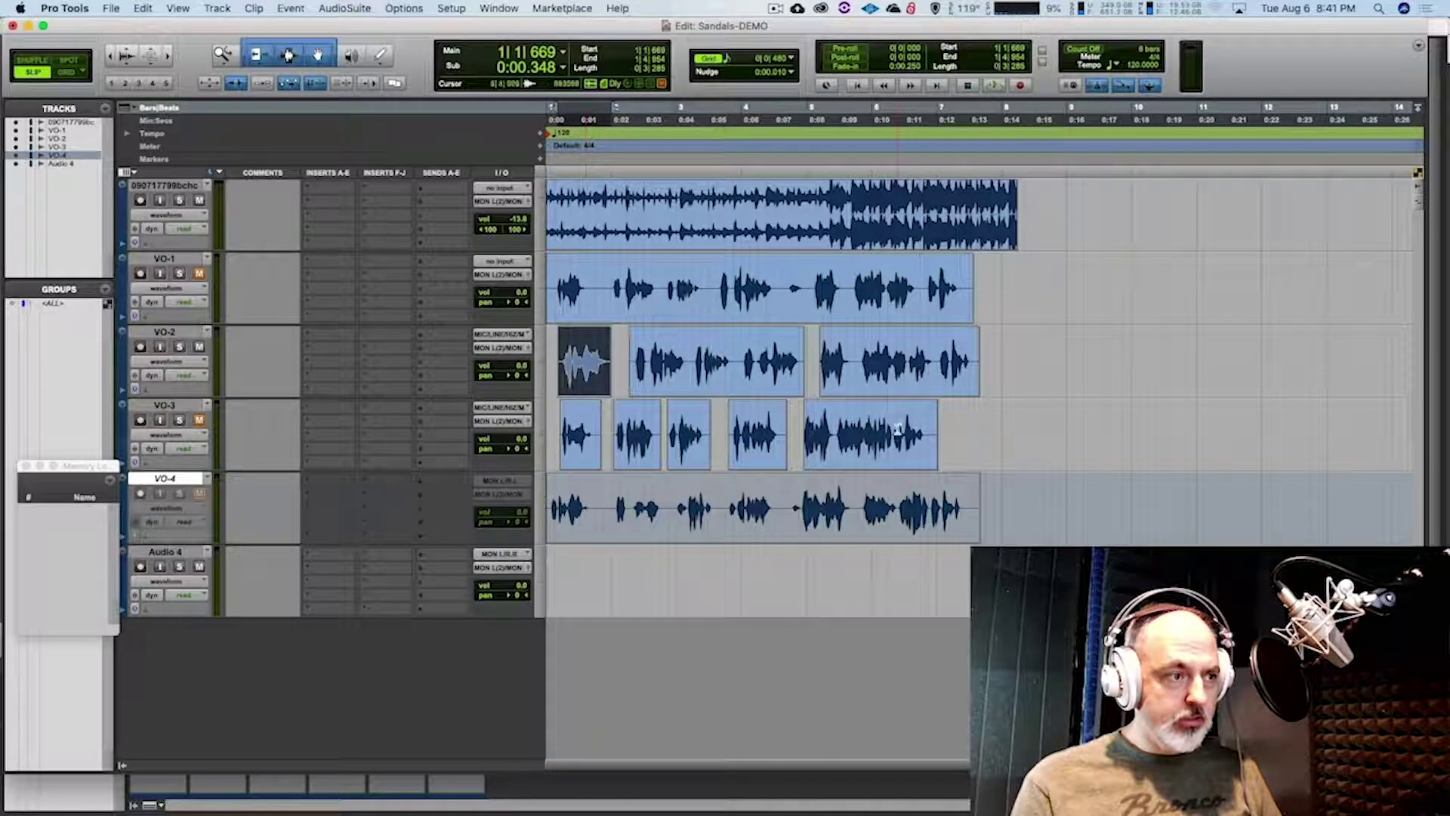
# Play the music bed from the start to check the newly spaced VO-2 clips
pyautogui.click(629, 240)
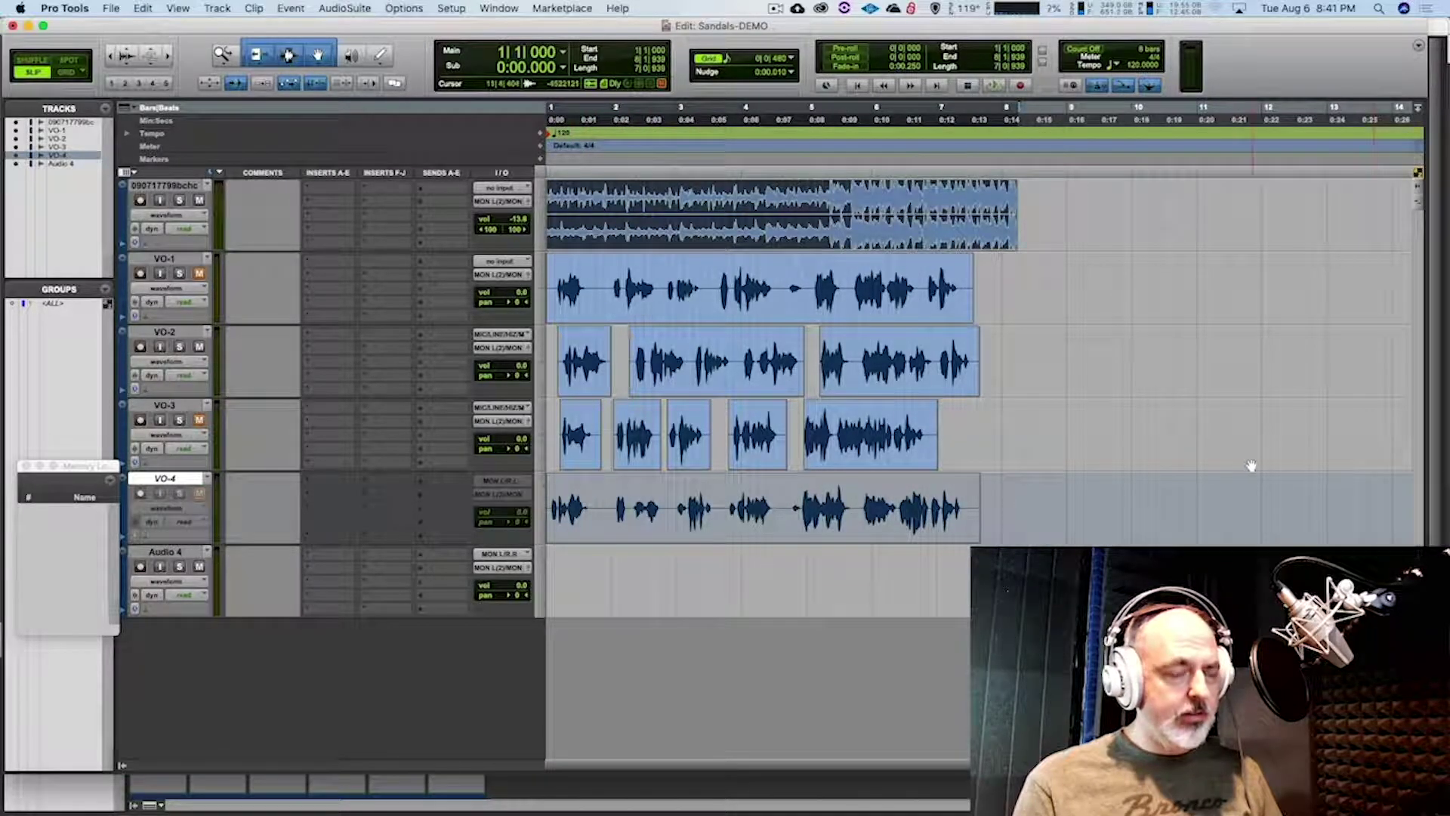
pyautogui.press('space')
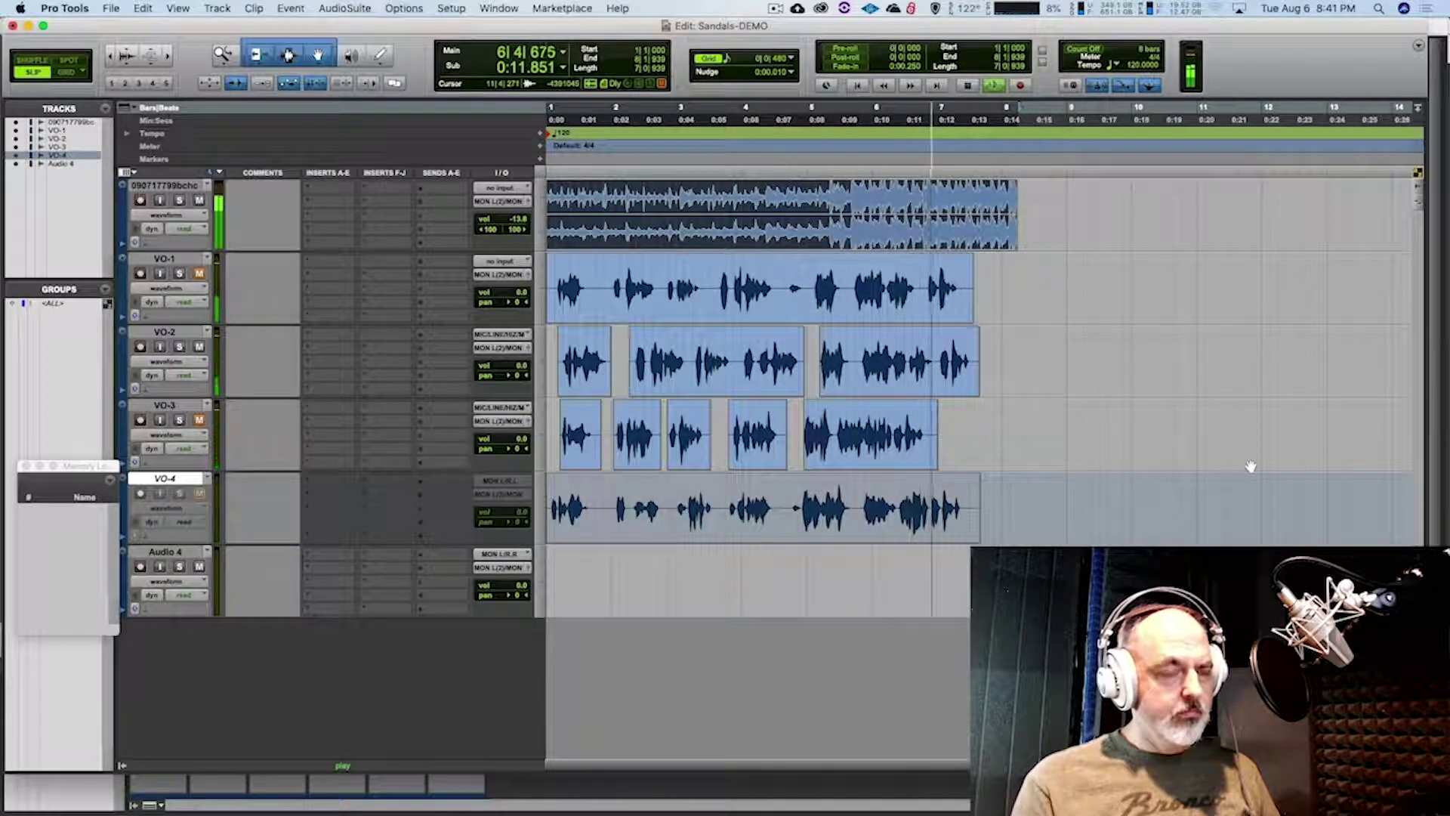
pyautogui.press('space')
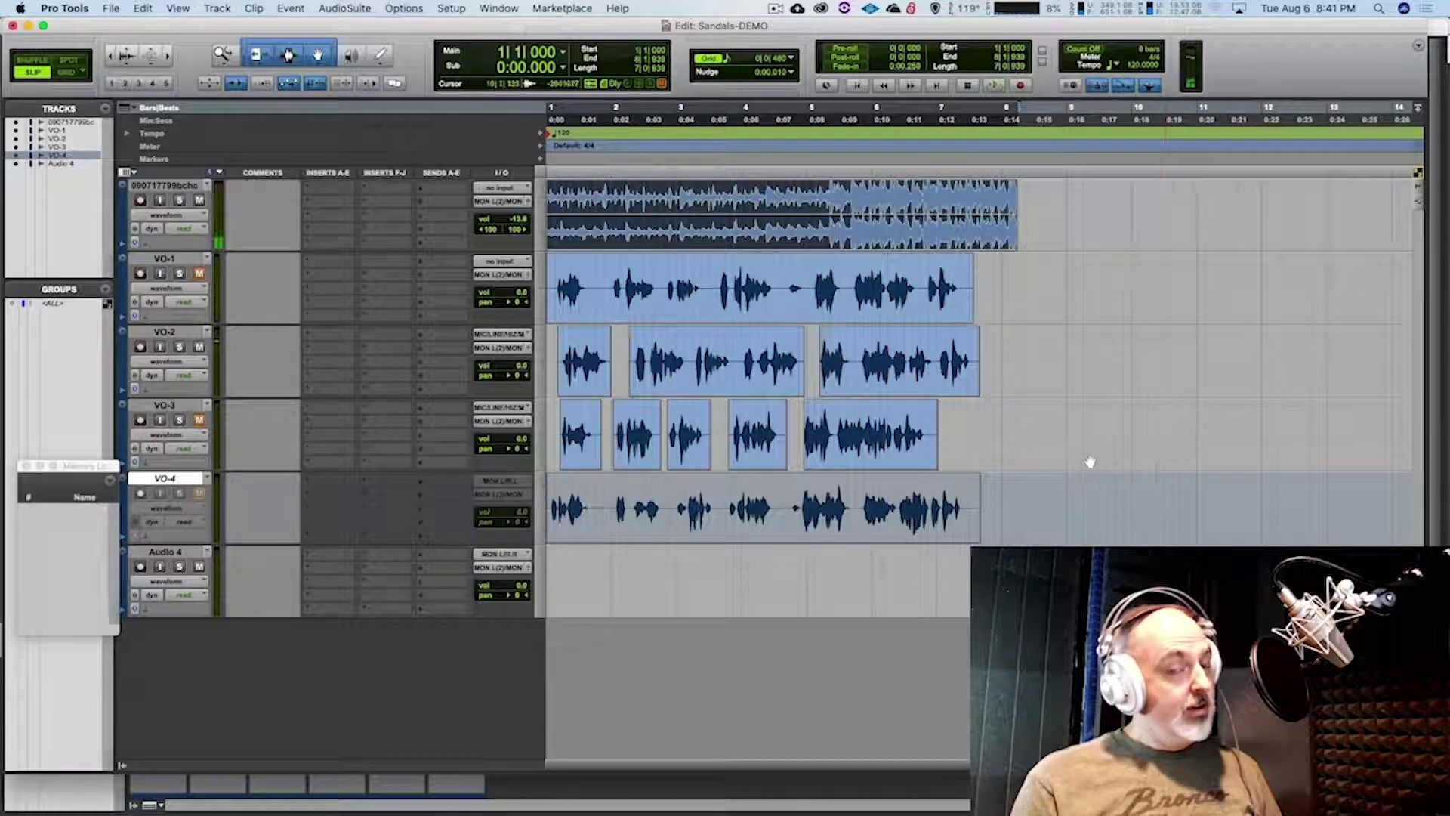
# Split VO-1 at about 0:08.24, trim the gap before the split, and play from the start with VO-1 unmuted and VO-2 muted
pyautogui.click(813, 272)
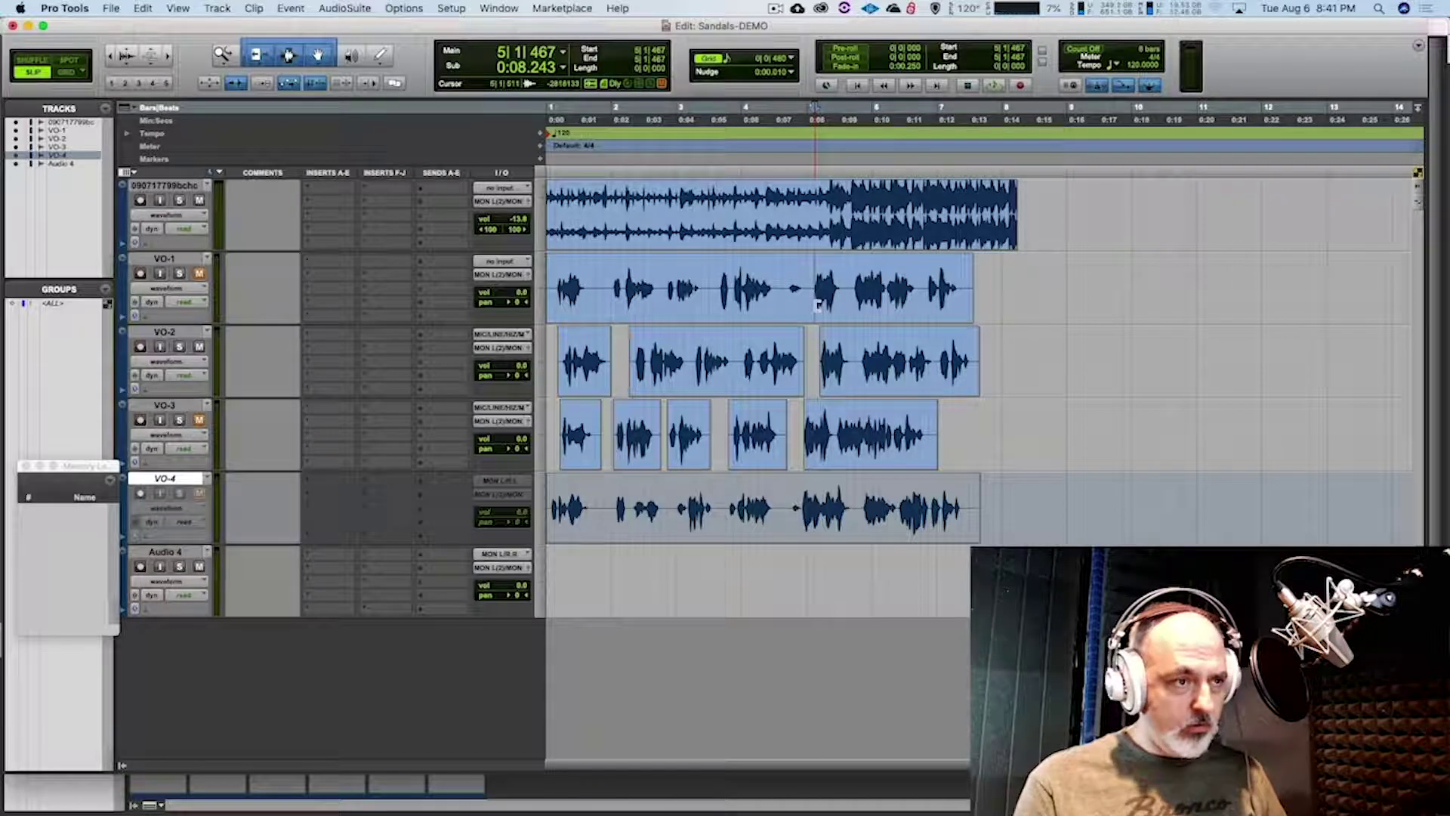
pyautogui.moveTo(808, 302); pyautogui.dragTo(794, 300)
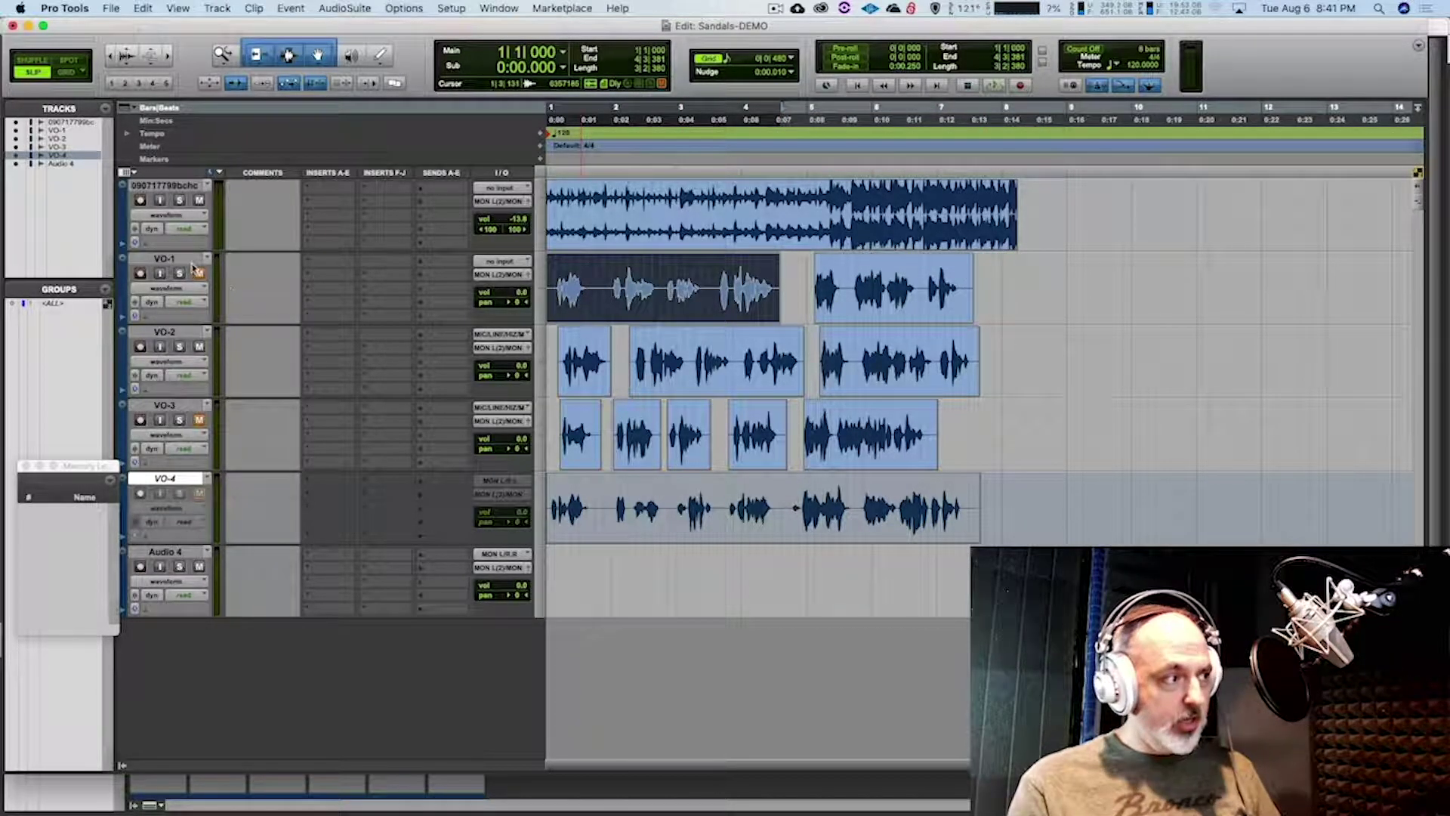
pyautogui.click(616, 243)
pyautogui.press('space')
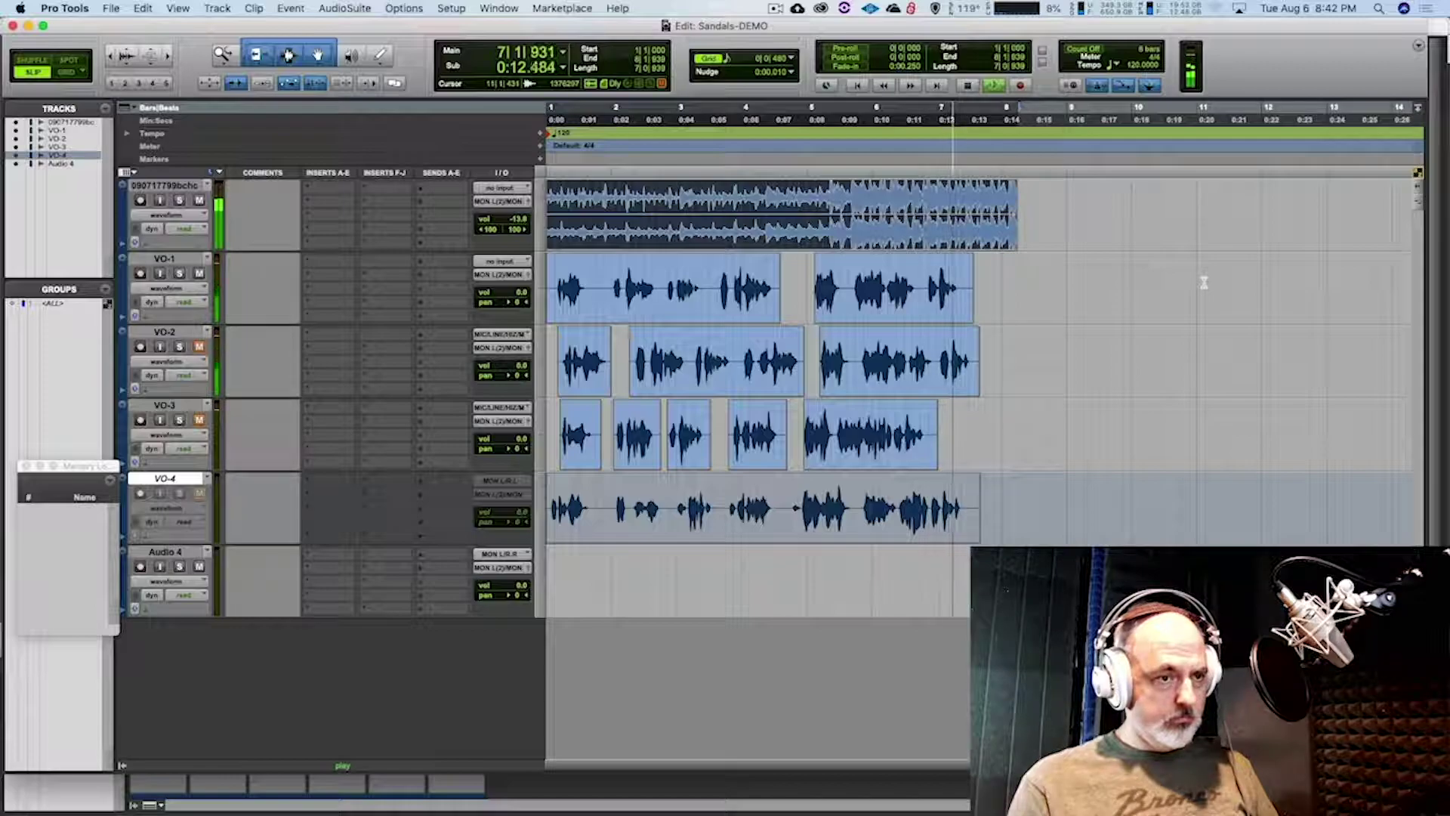
pyautogui.press('space')
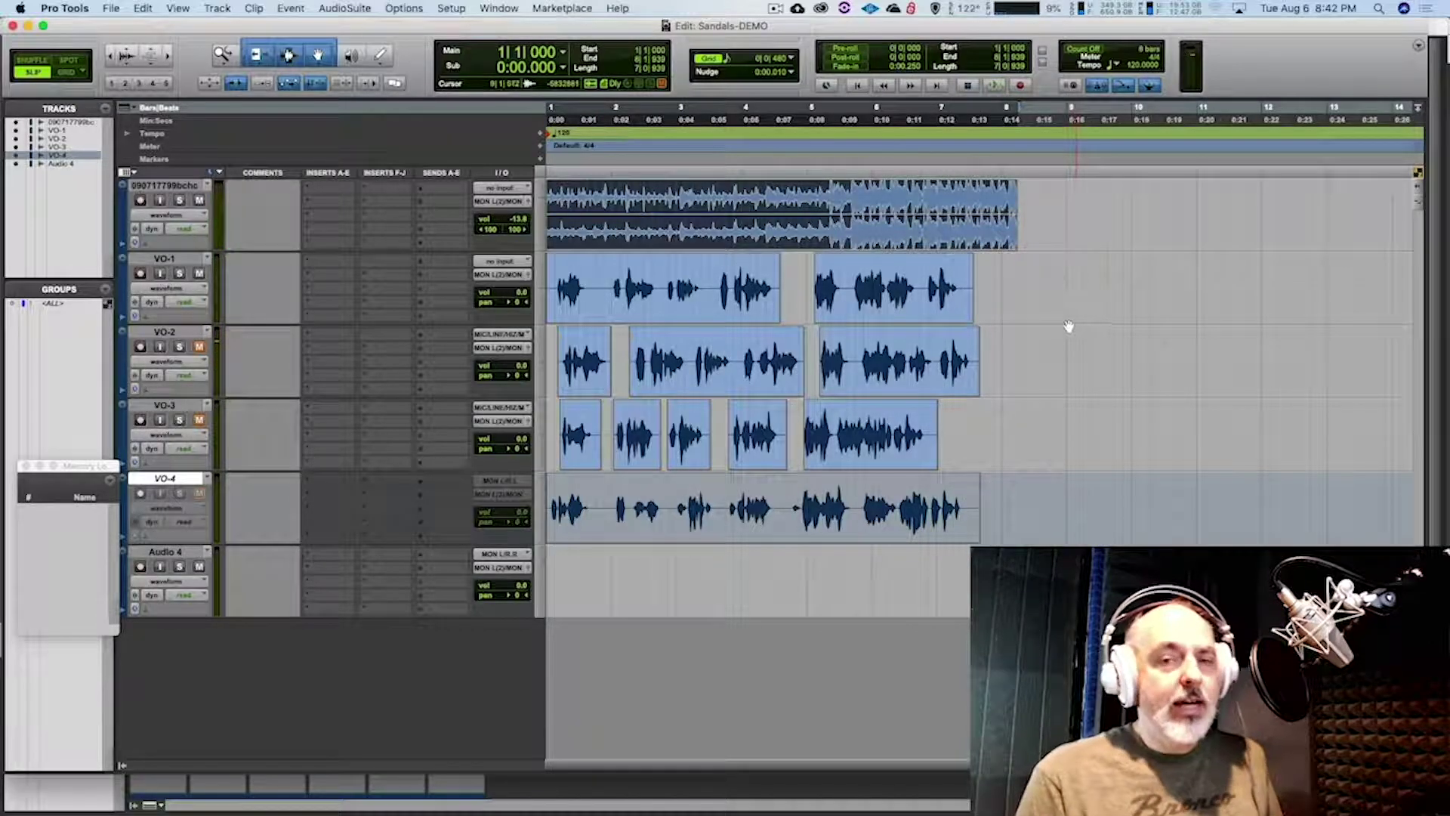
# Slide the three VO-2 clips earlier so they start at about 0:00.23, 0:02.22 and 0:08.20
pyautogui.click(576, 387)
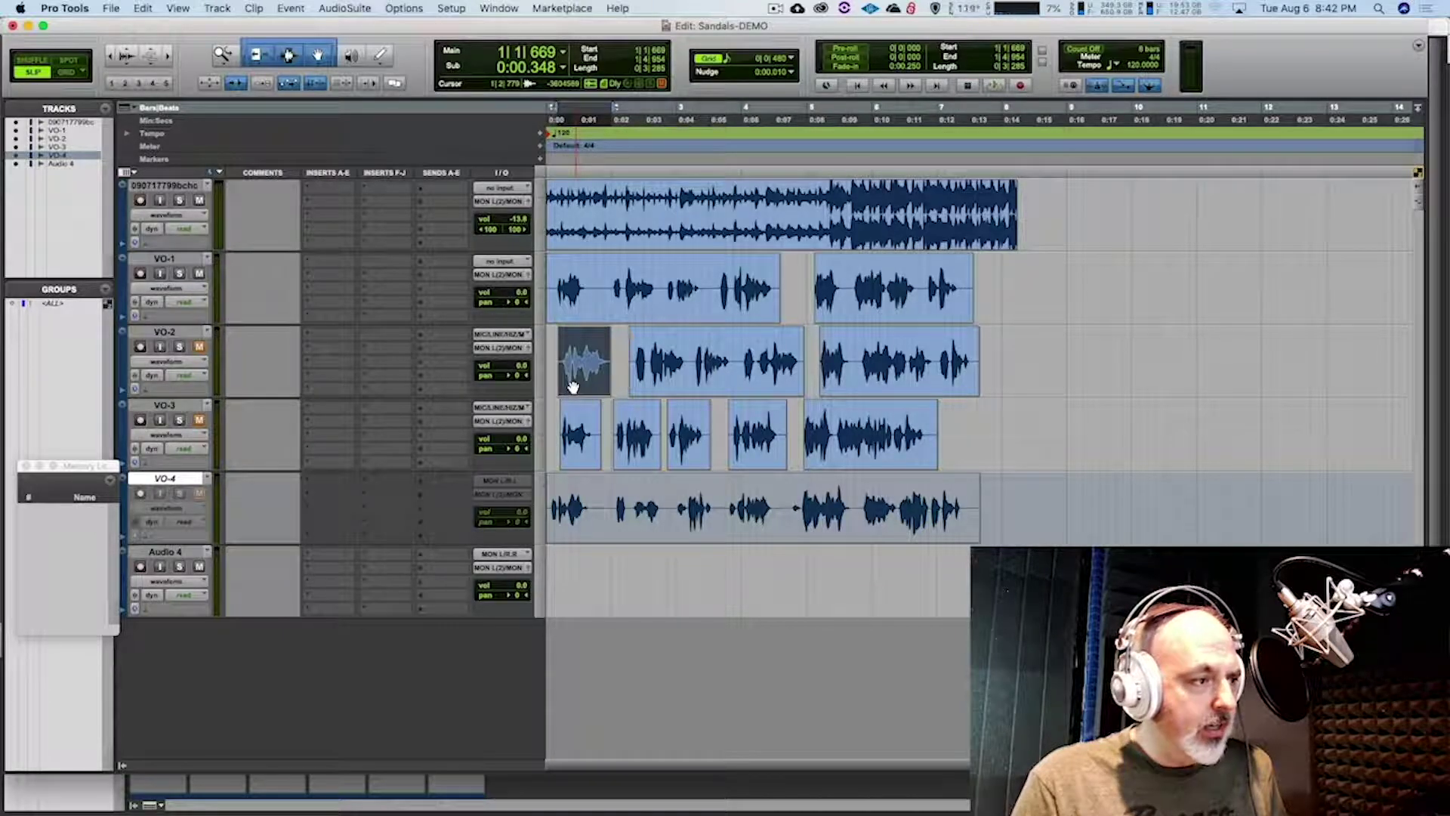
pyautogui.moveTo(584, 385); pyautogui.dragTo(582, 386)
pyautogui.press('super+bracketright')
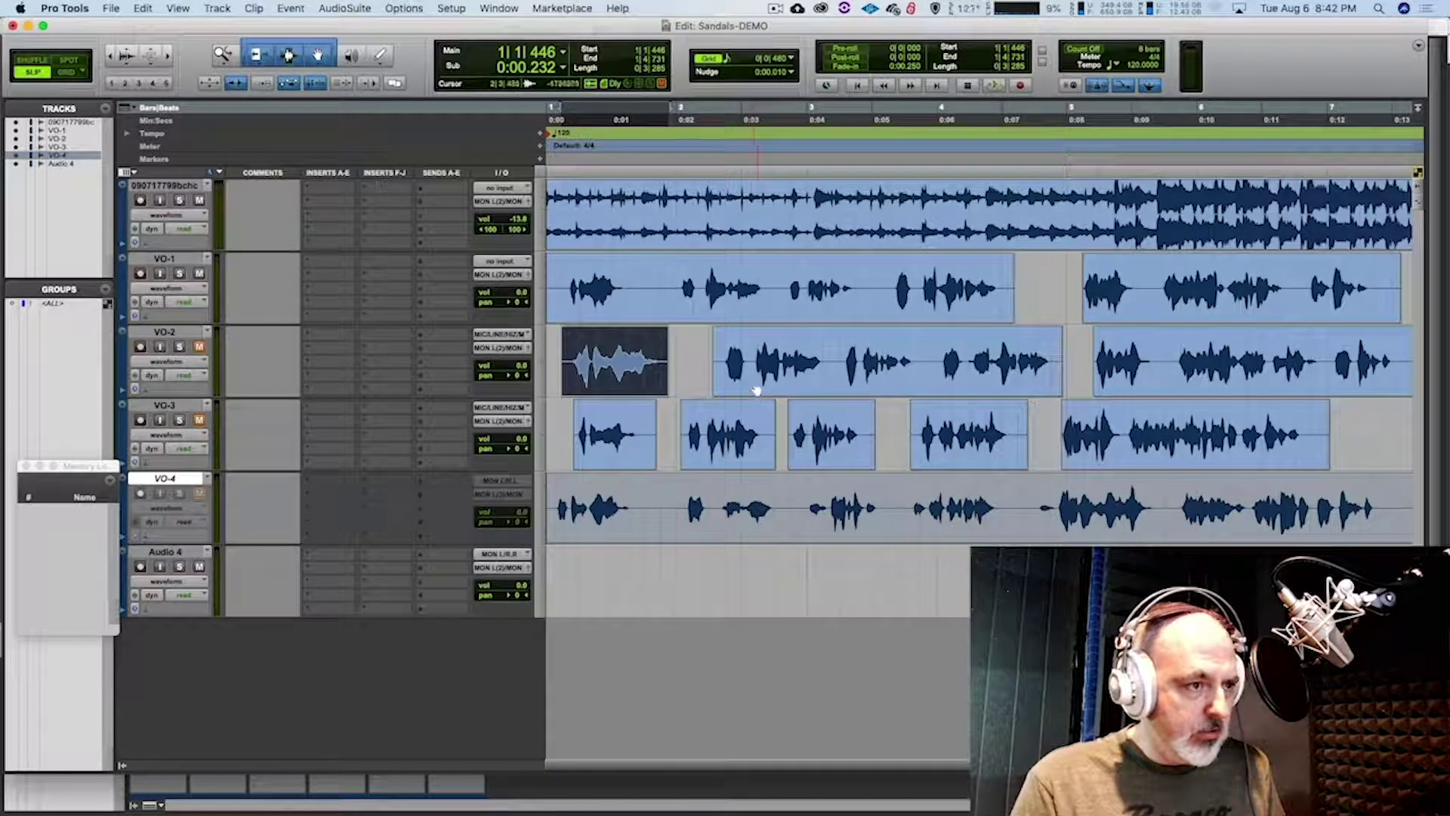
pyautogui.moveTo(745, 386); pyautogui.dragTo(726, 391)
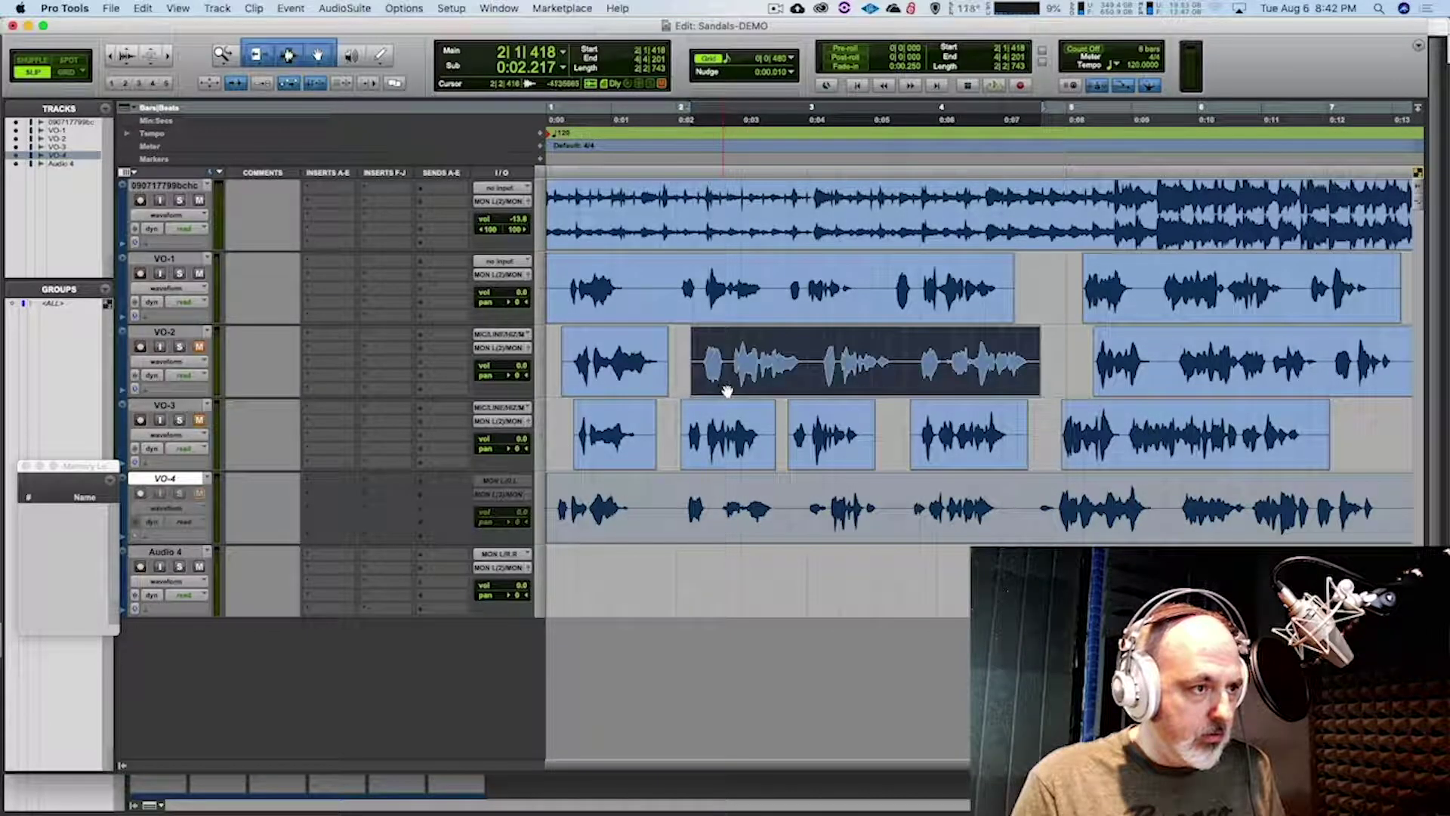
pyautogui.moveTo(1128, 387); pyautogui.dragTo(1115, 387)
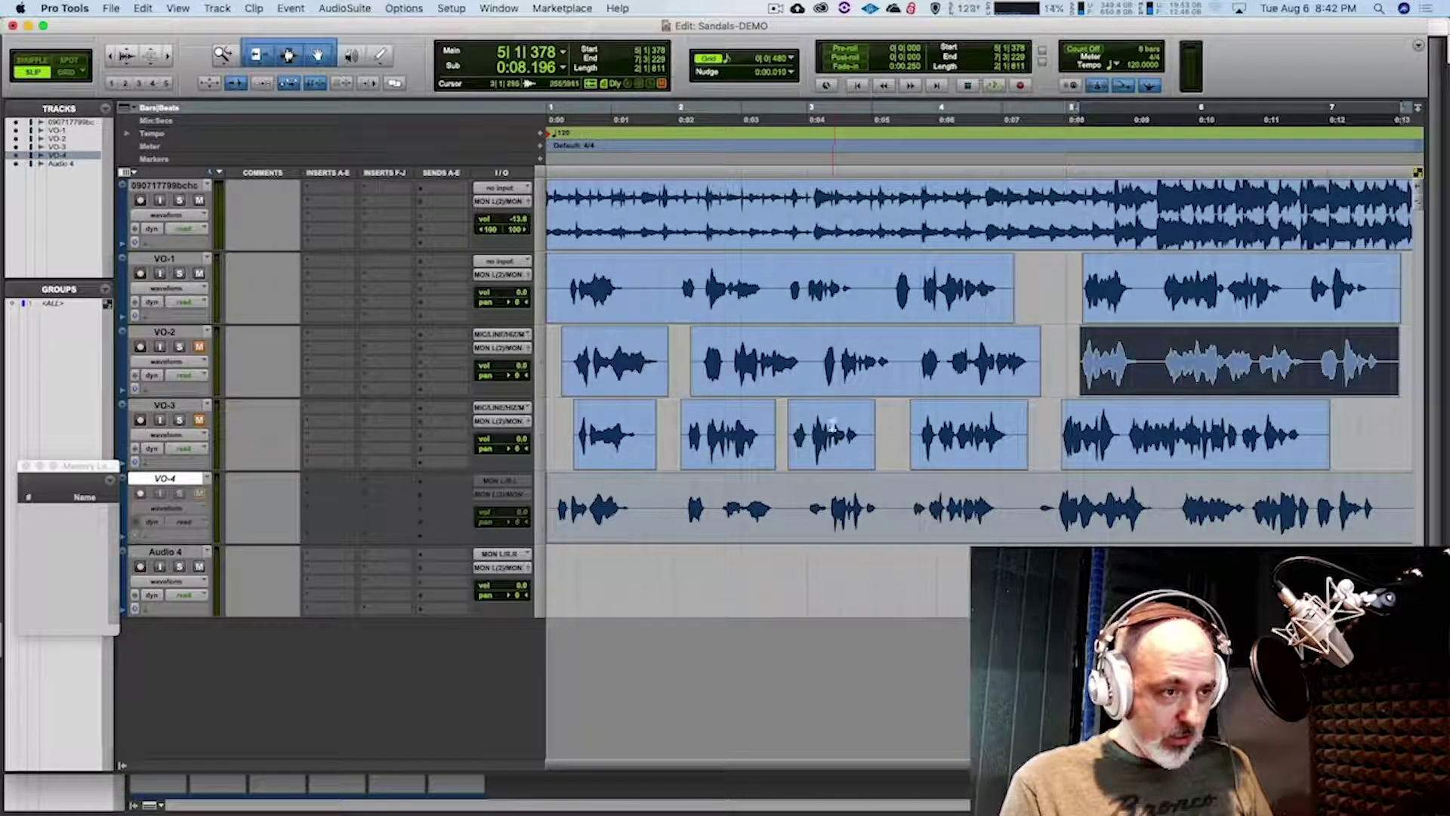
# Slide the third VO-3 clip to about 0:03.87 and the last to about 0:08.09, and play from the start with VO-3 unmuted
pyautogui.moveTo(840, 457); pyautogui.dragTo(851, 456)
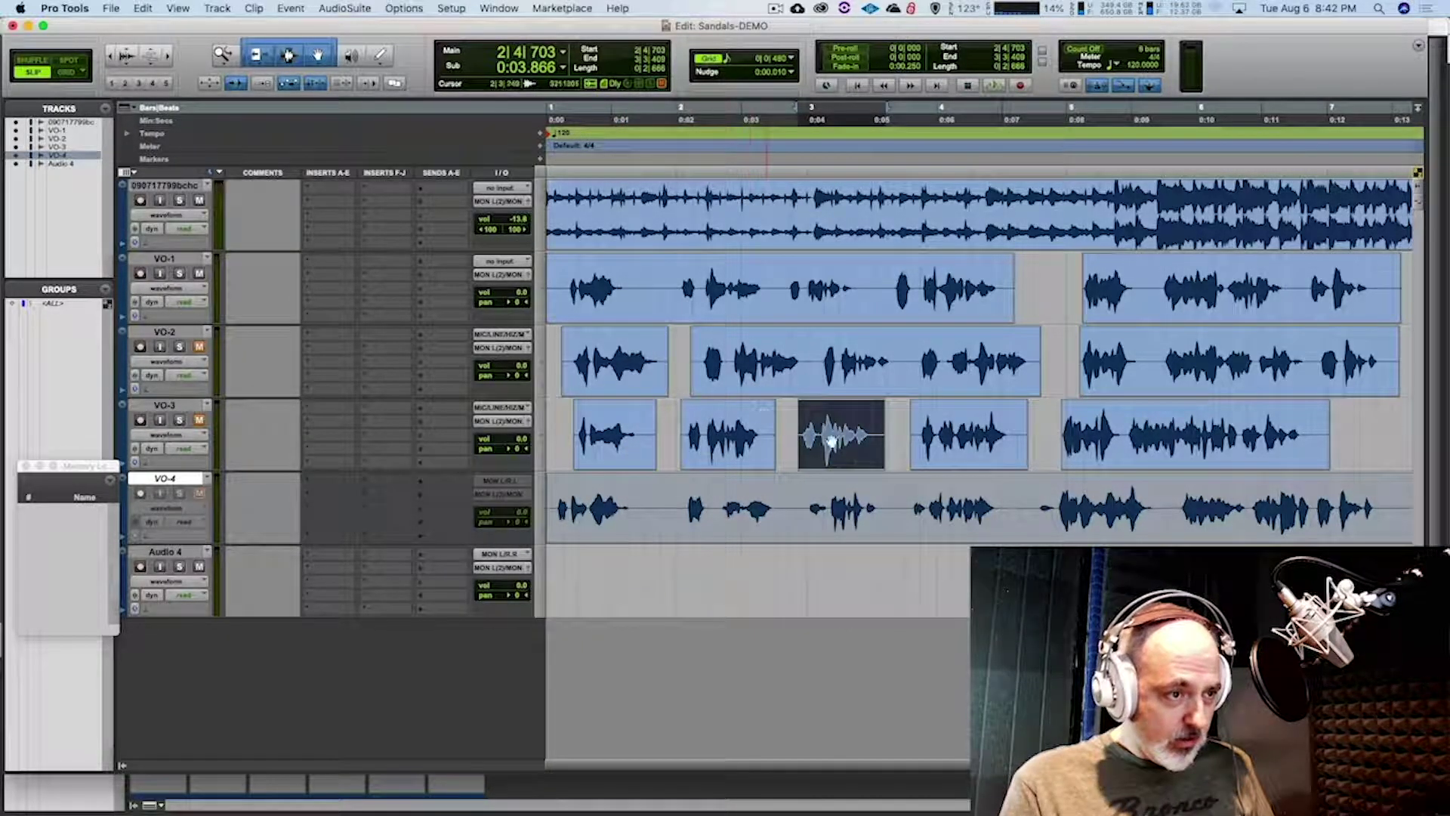
pyautogui.moveTo(1081, 459); pyautogui.dragTo(1126, 458)
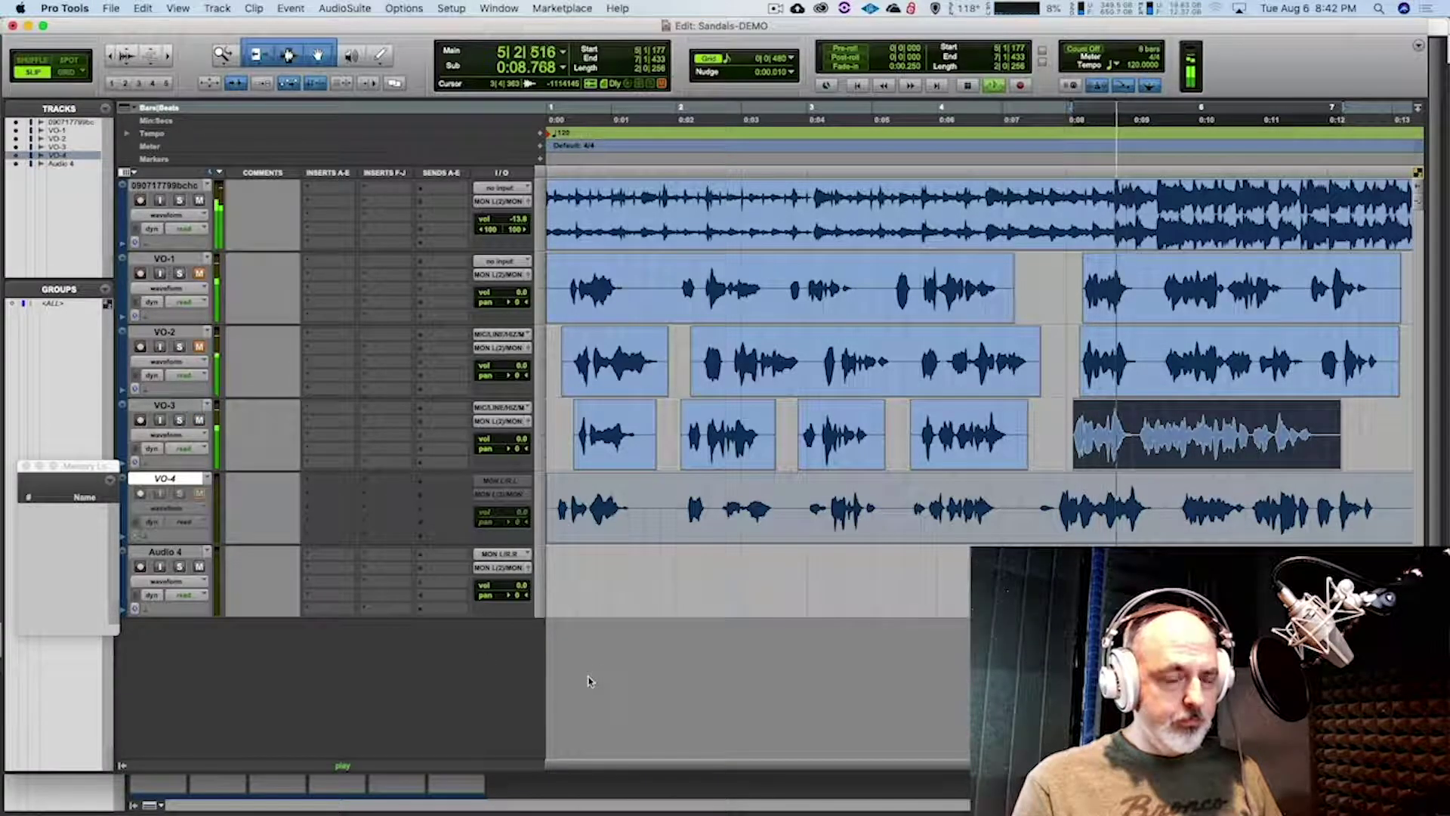
pyautogui.press('Return')
pyautogui.press('space')
pyautogui.press('super+bracketleft')
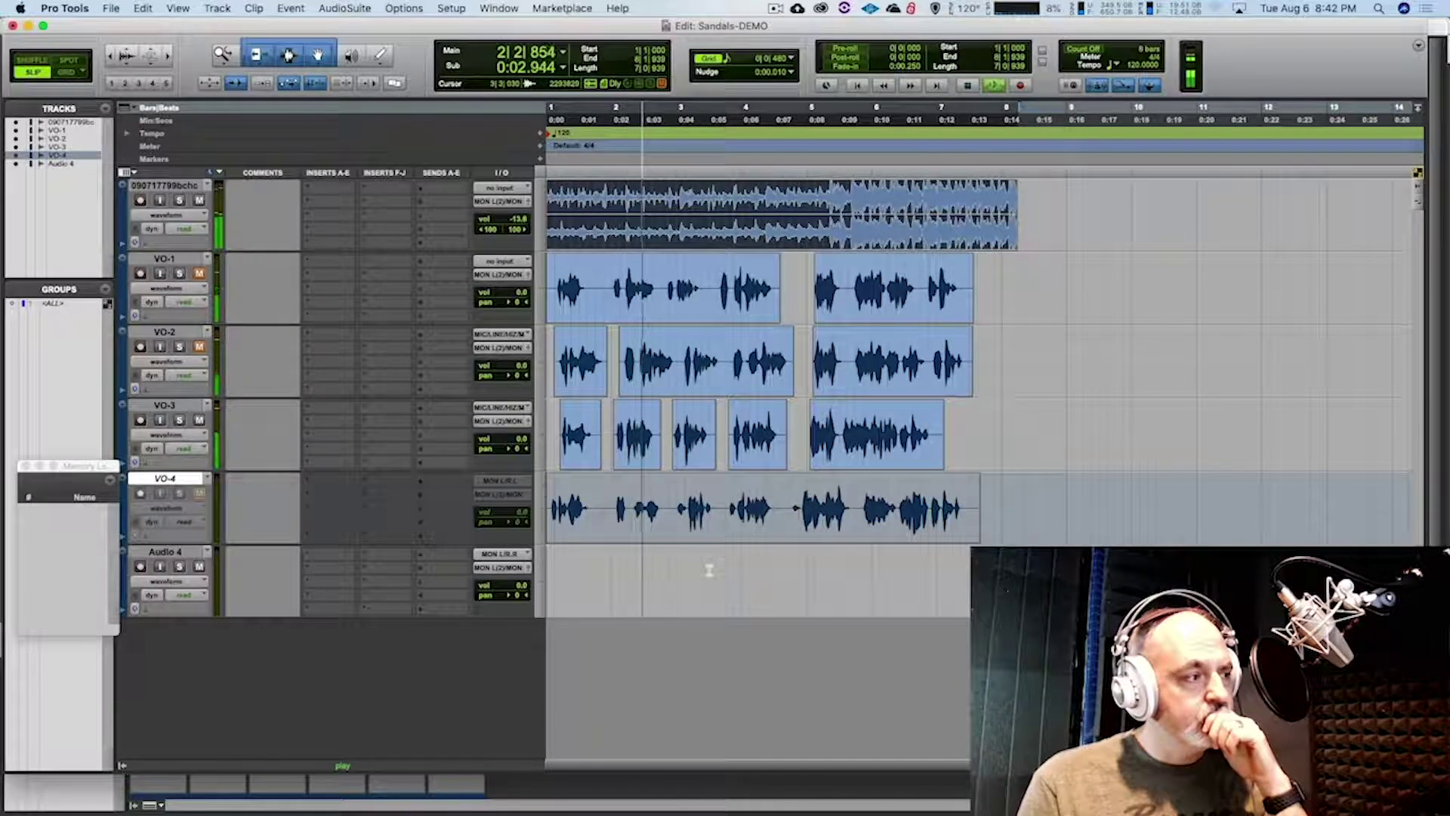
pyautogui.click(182, 403)
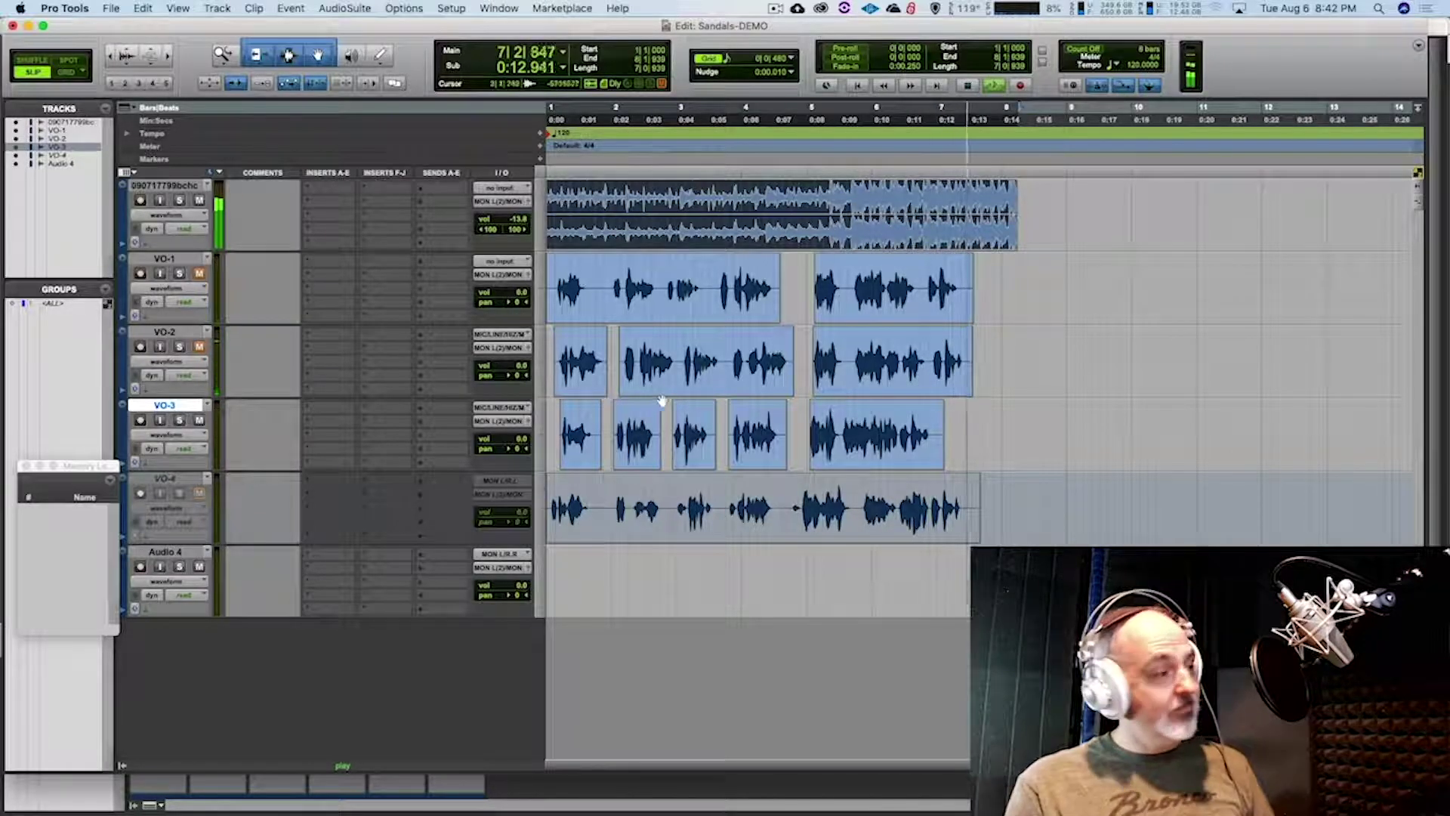
pyautogui.press('space')
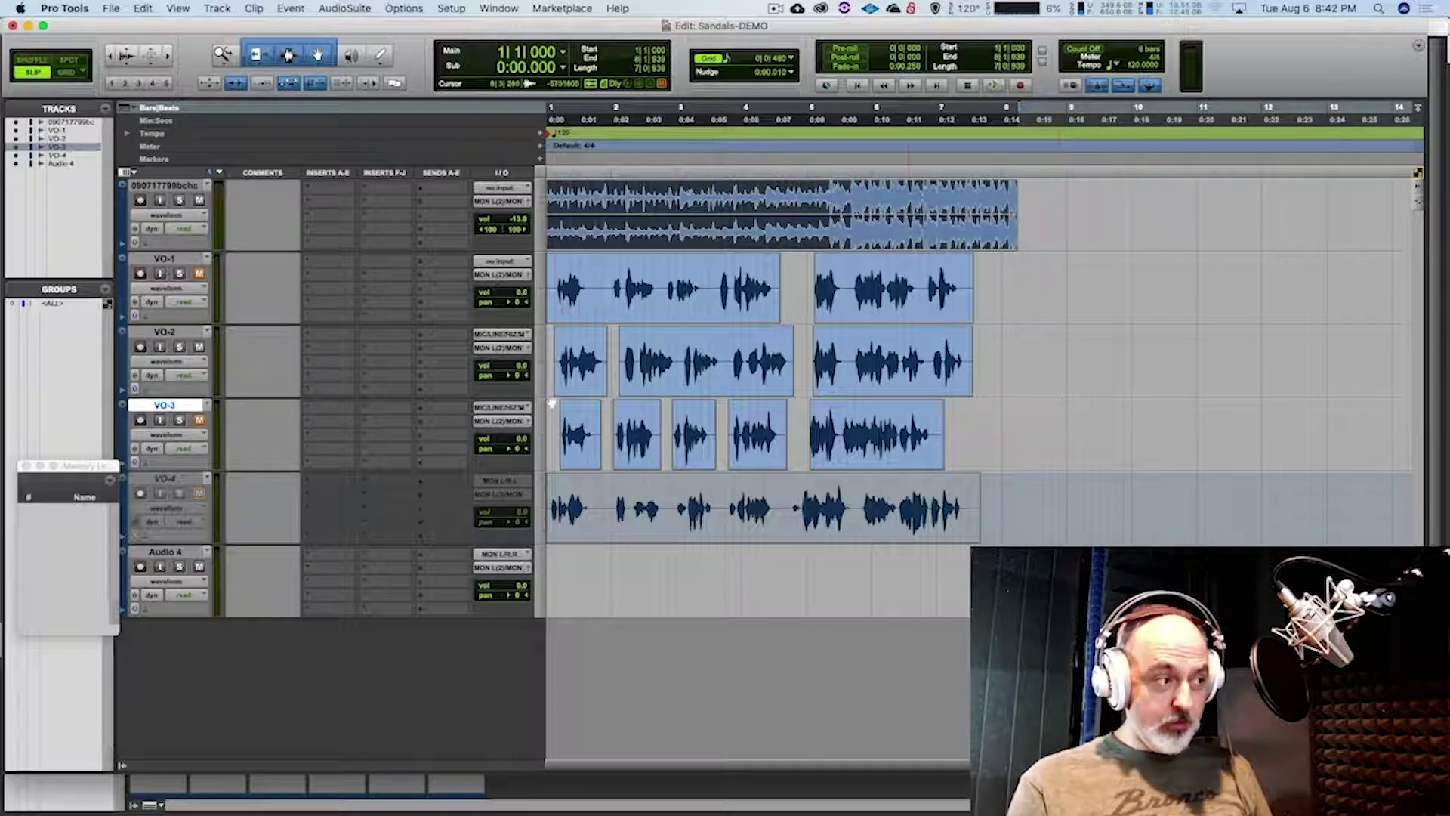
# Play the music bed from the start with only VO-2 unmuted, and again with only VO-1 unmuted
pyautogui.click(156, 333)
pyautogui.press('space')
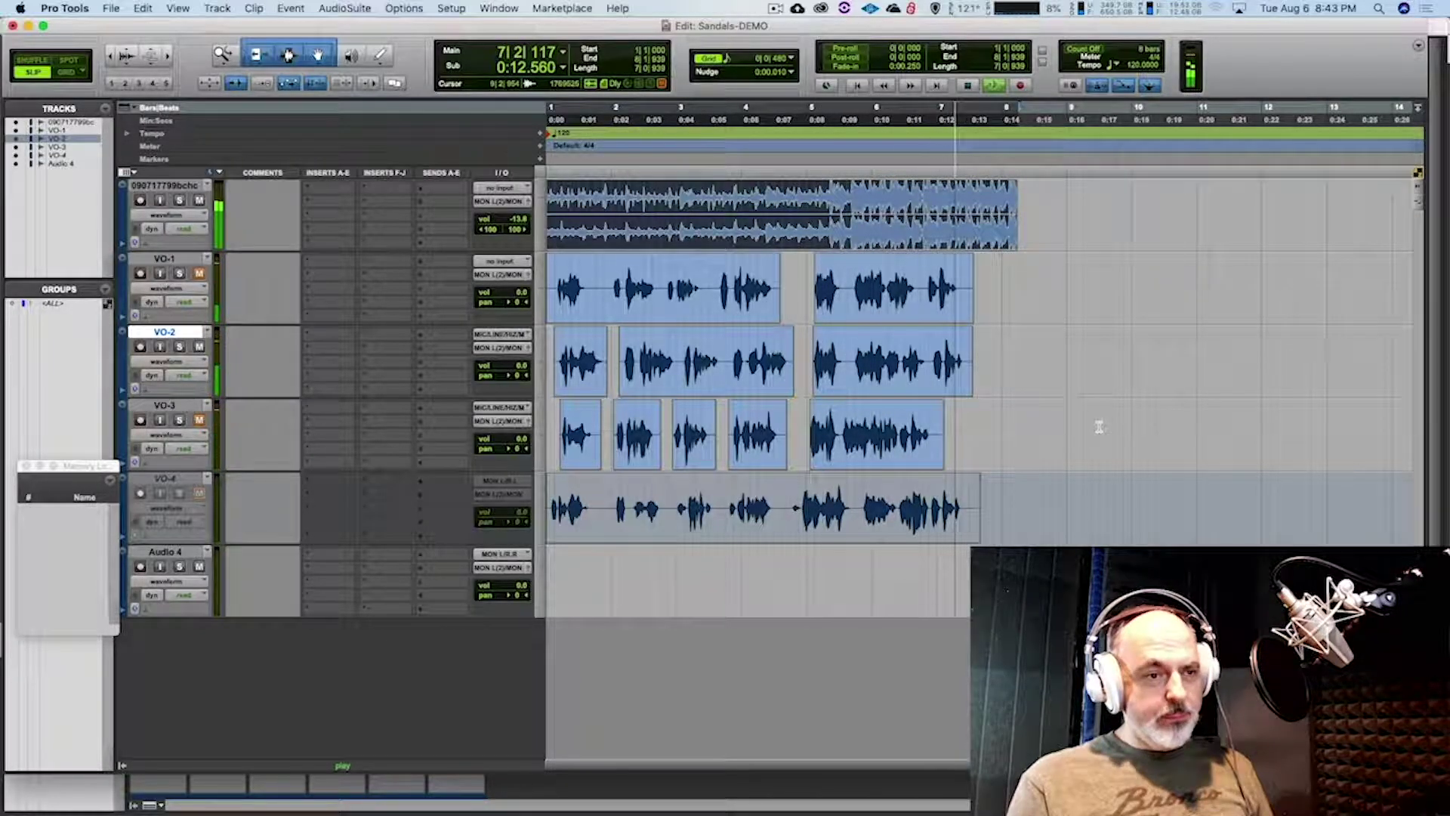
pyautogui.press('space')
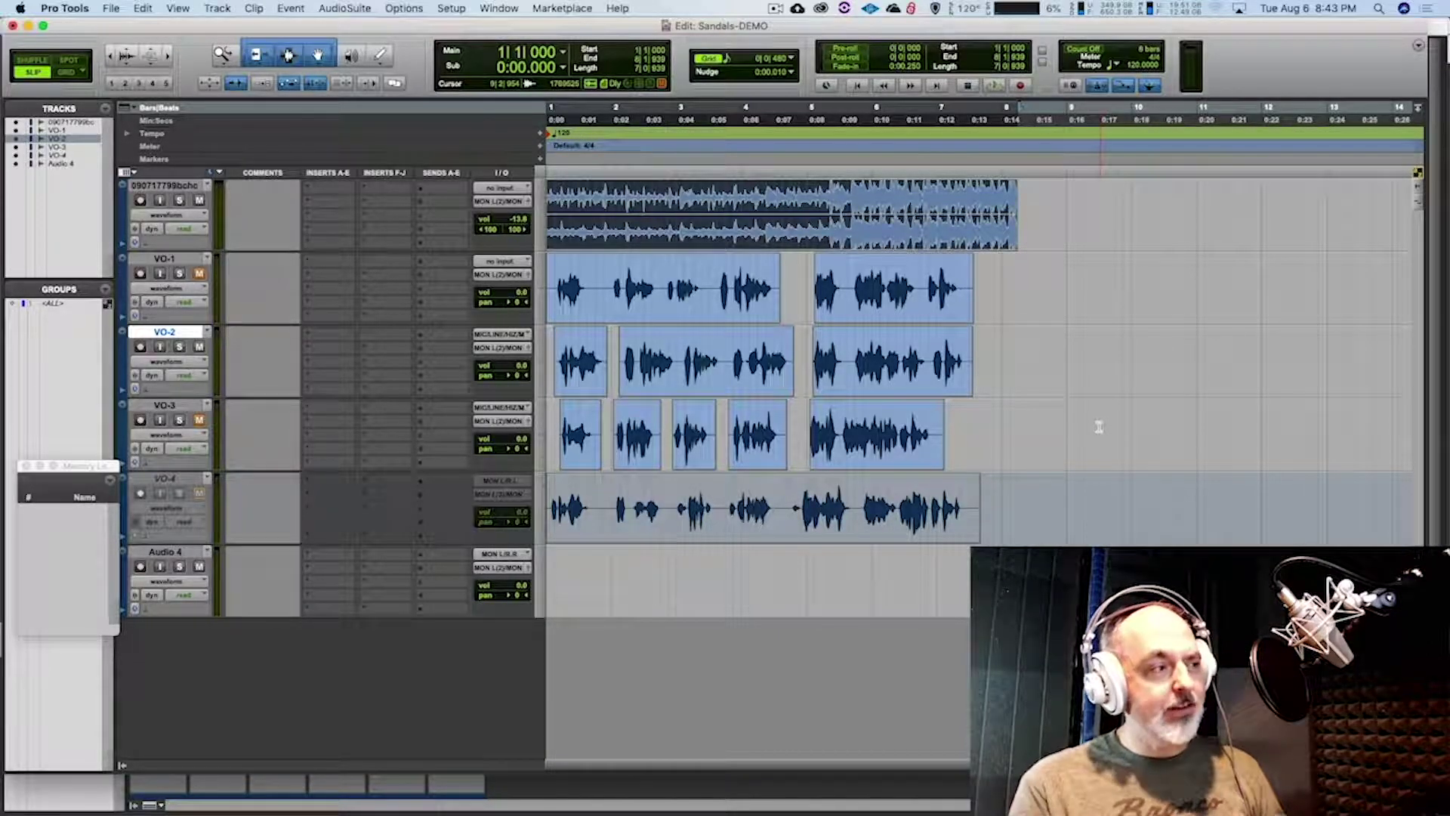
pyautogui.click(198, 347)
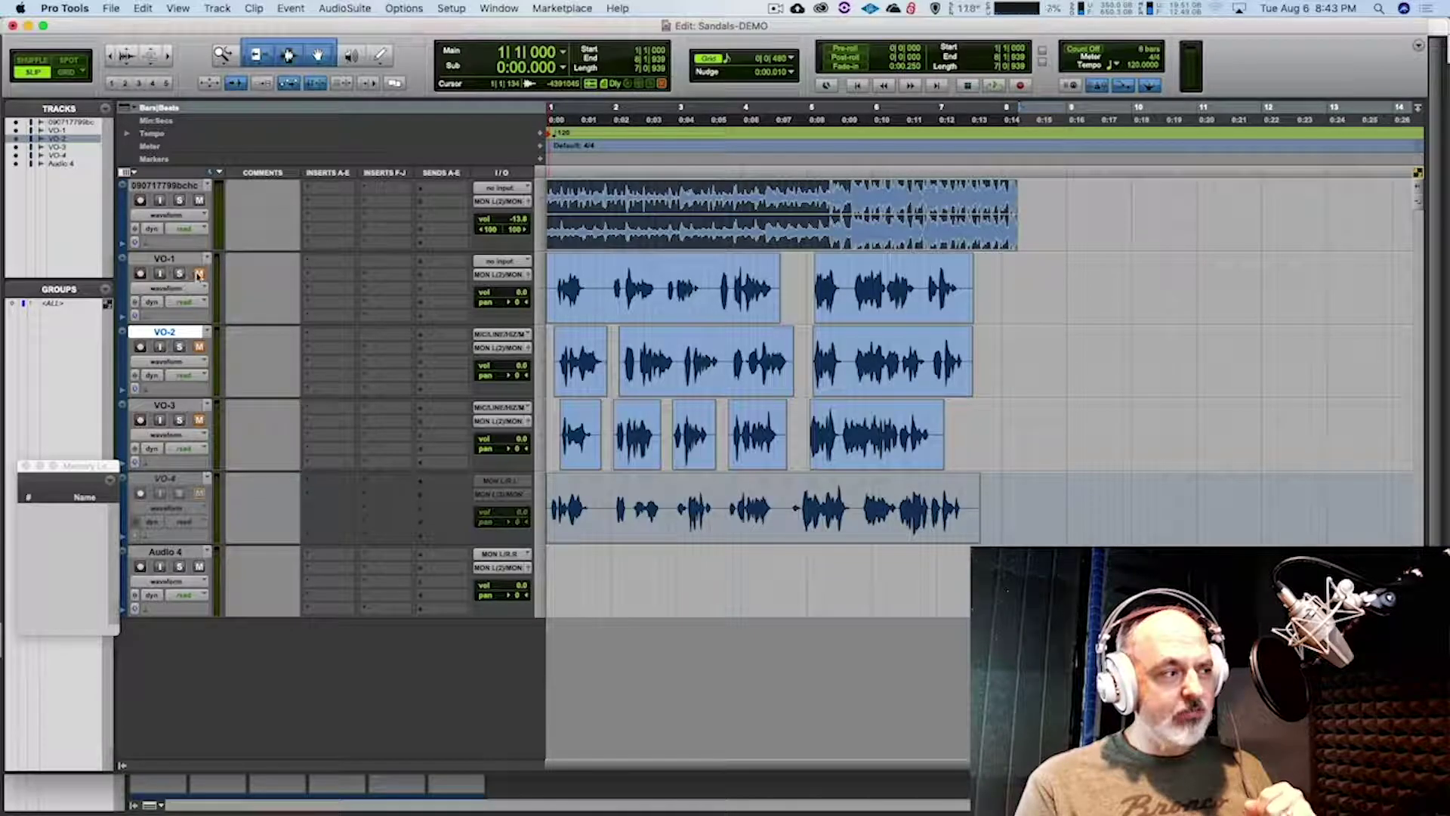
pyautogui.press('space')
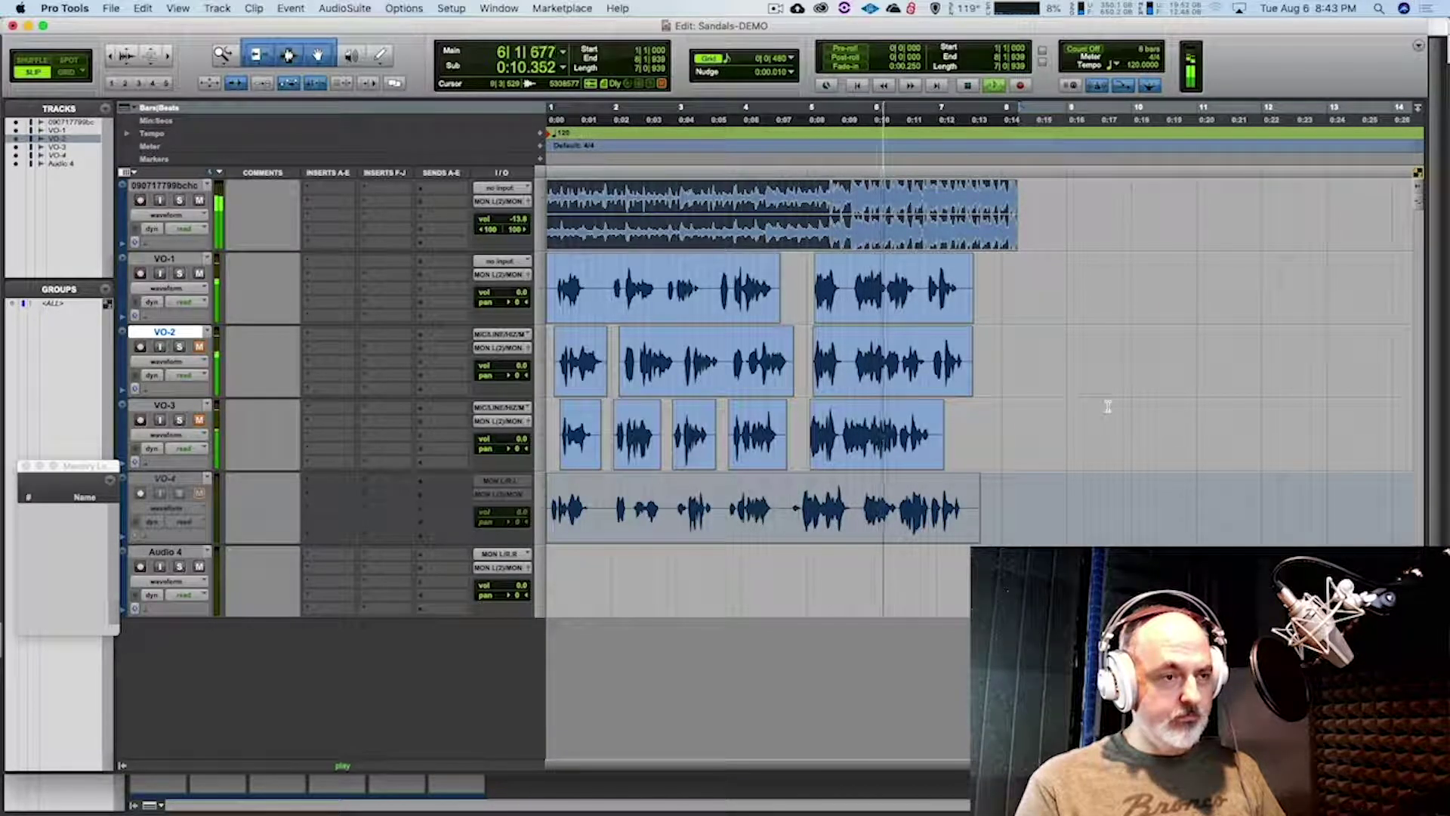
pyautogui.press('space')
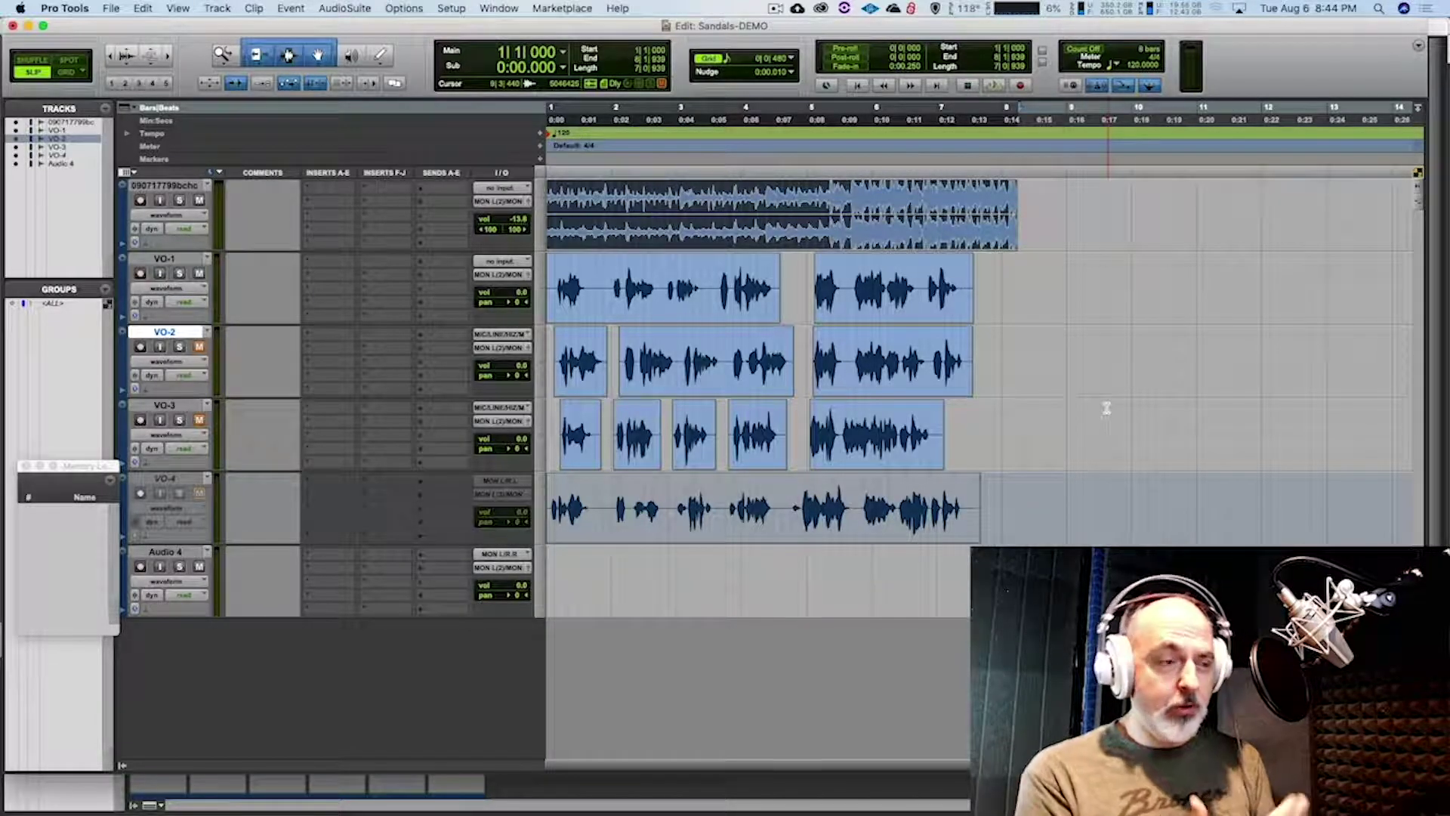
# Select the last phrase before the gap in VO-1, starting at about 0:05.22, and play it
pyautogui.moveTo(714, 279); pyautogui.dragTo(779, 283)
pyautogui.press('space')
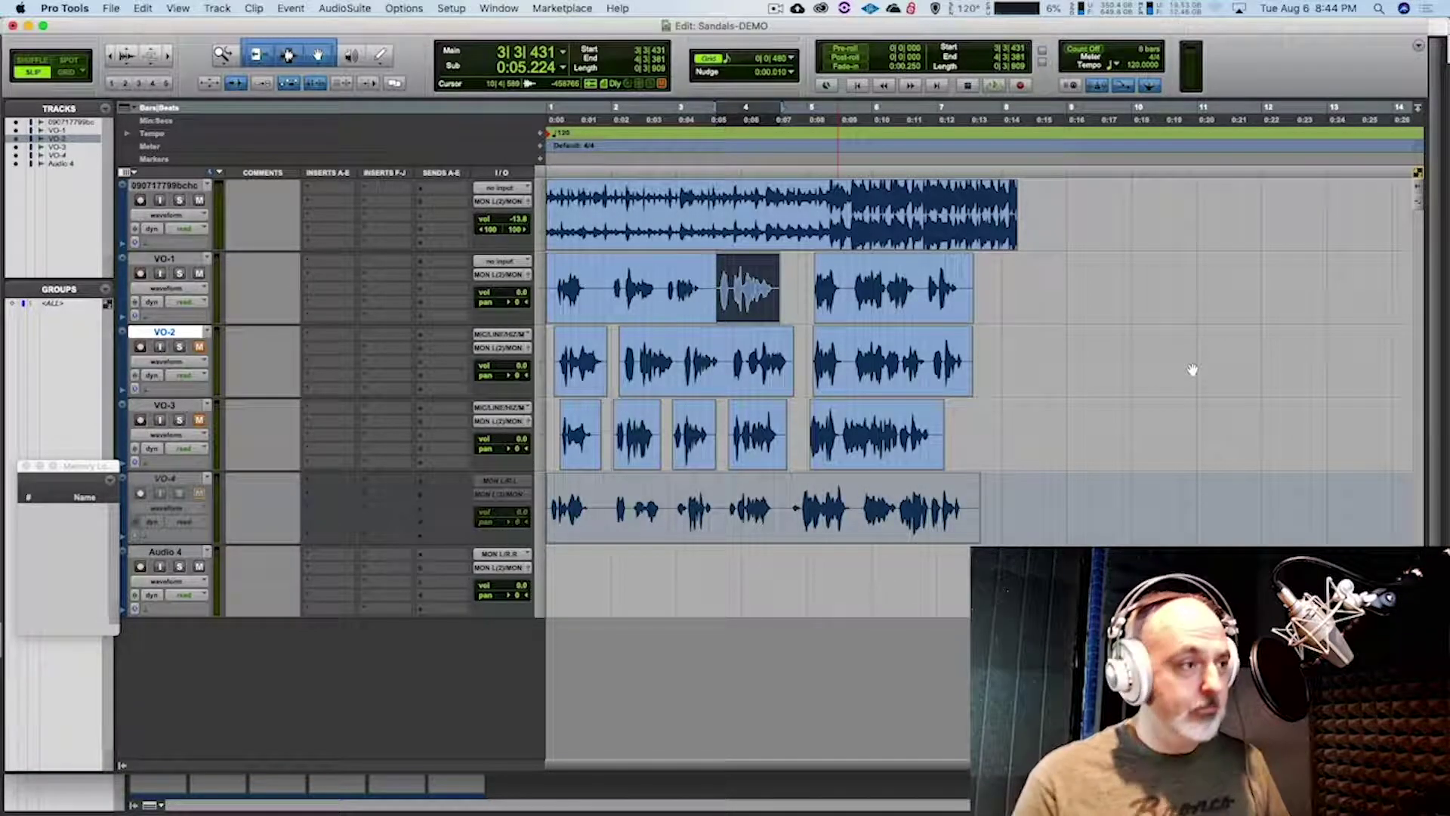
pyautogui.press('space')
pyautogui.press('space')
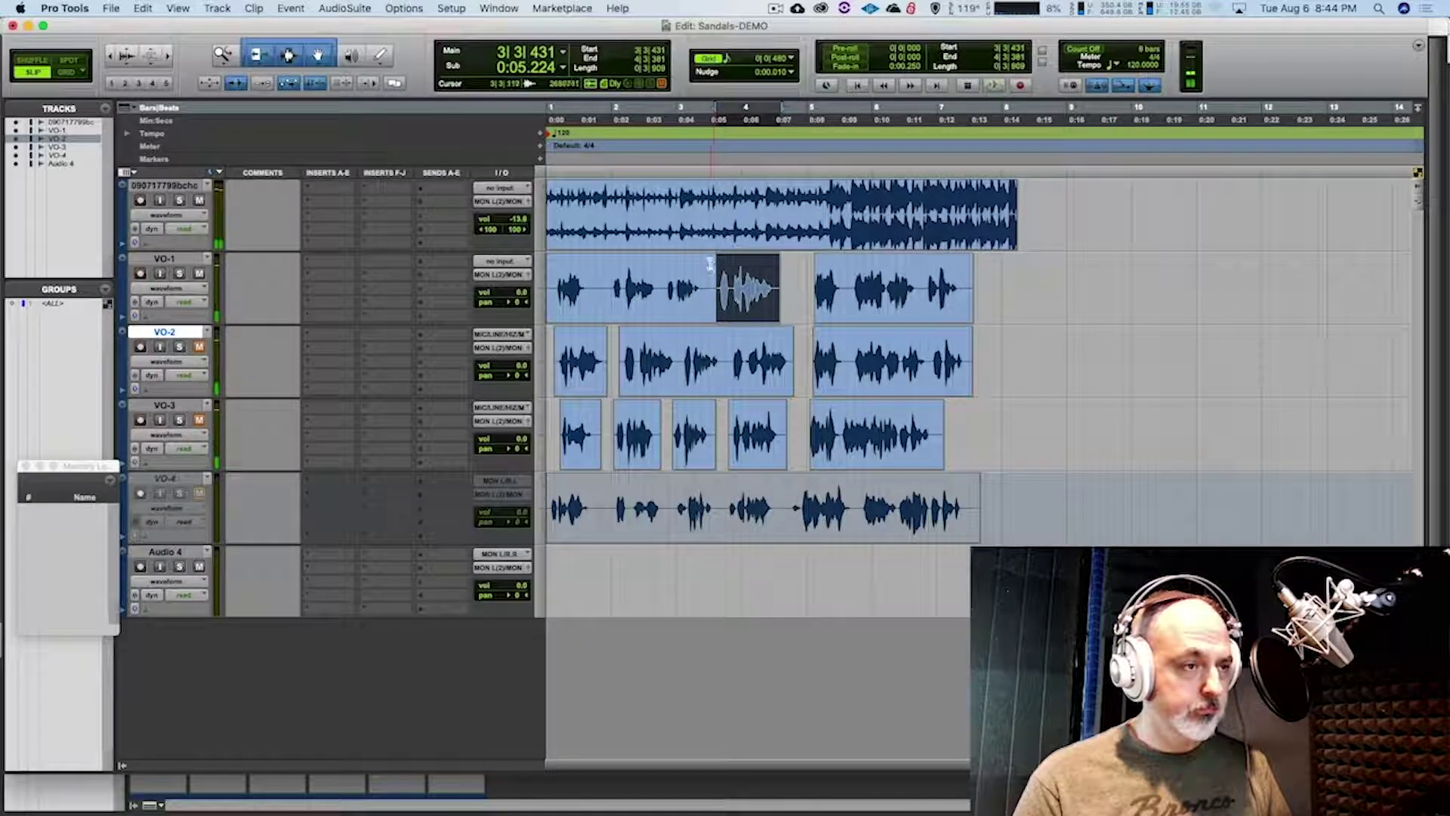
# Fade in the music bed over about its first 0.145 seconds and play the opening
pyautogui.click(706, 243)
pyautogui.press('super+bracketleft')
pyautogui.press('super+bracketleft')
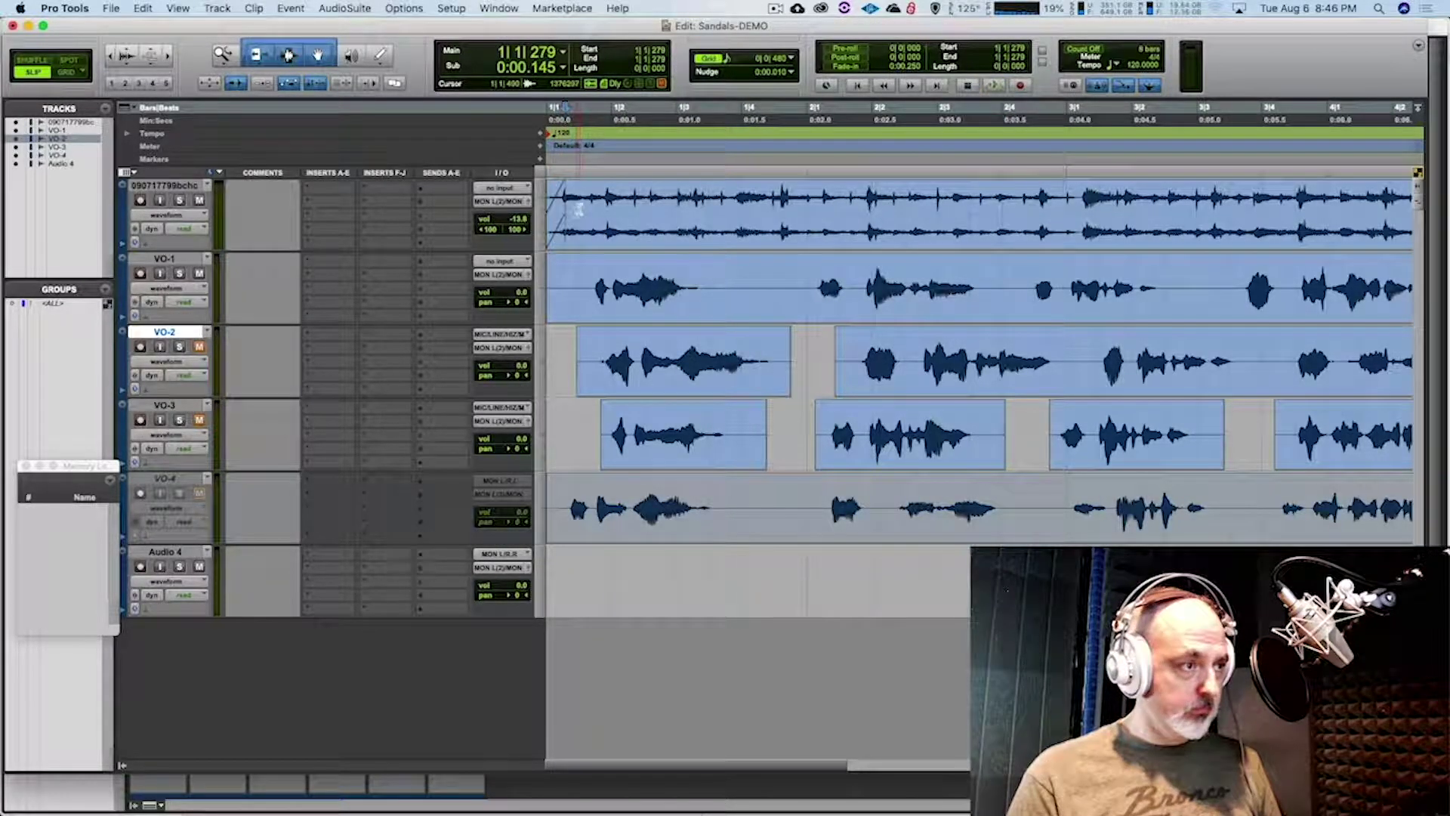
pyautogui.click(641, 248)
pyautogui.press('space')
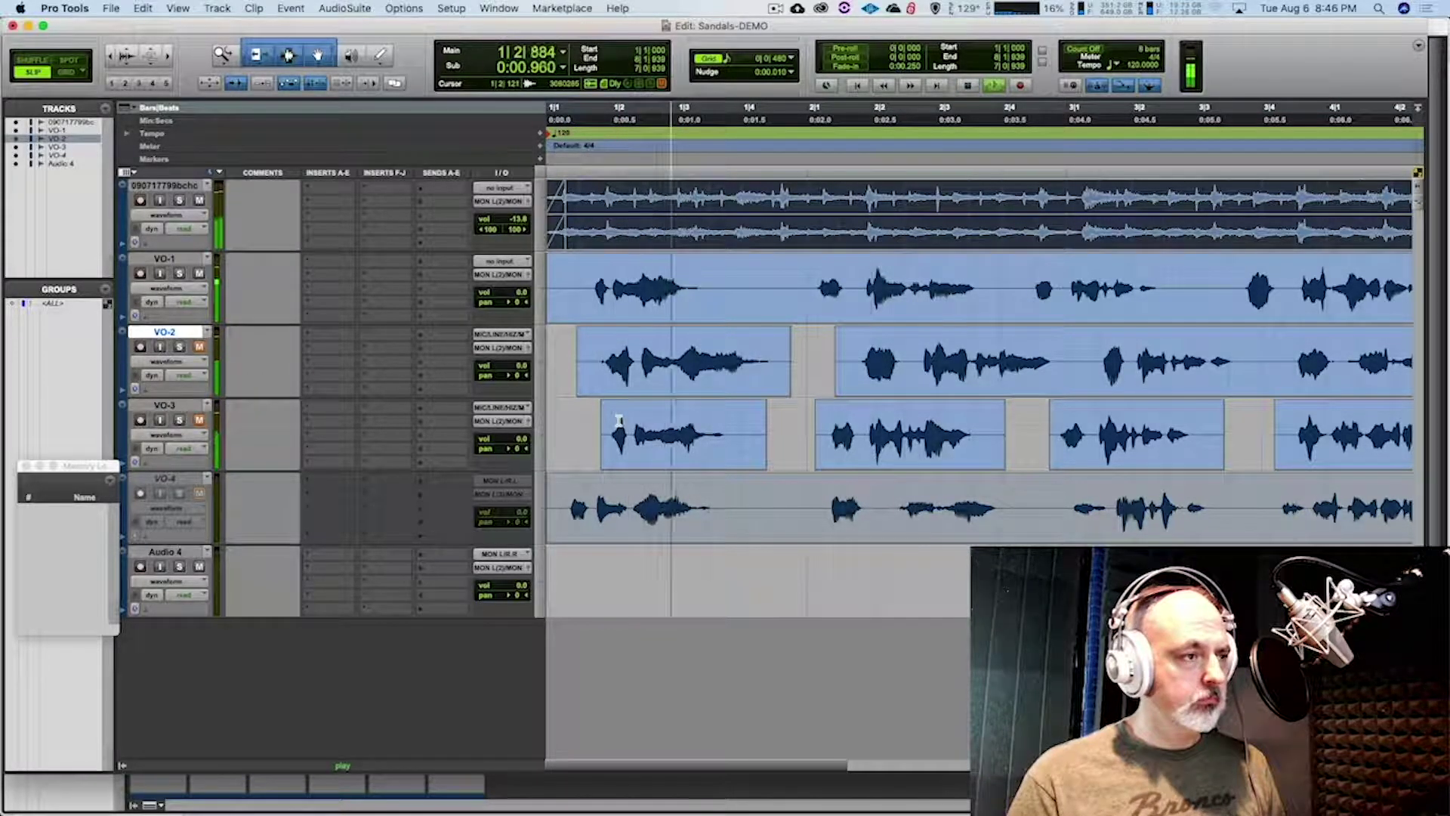
# Set the music bed's fade-in to end at about 0:00.23 and play the opening from the start
pyautogui.press('space')
pyautogui.press('super+c')
pyautogui.click(579, 216)
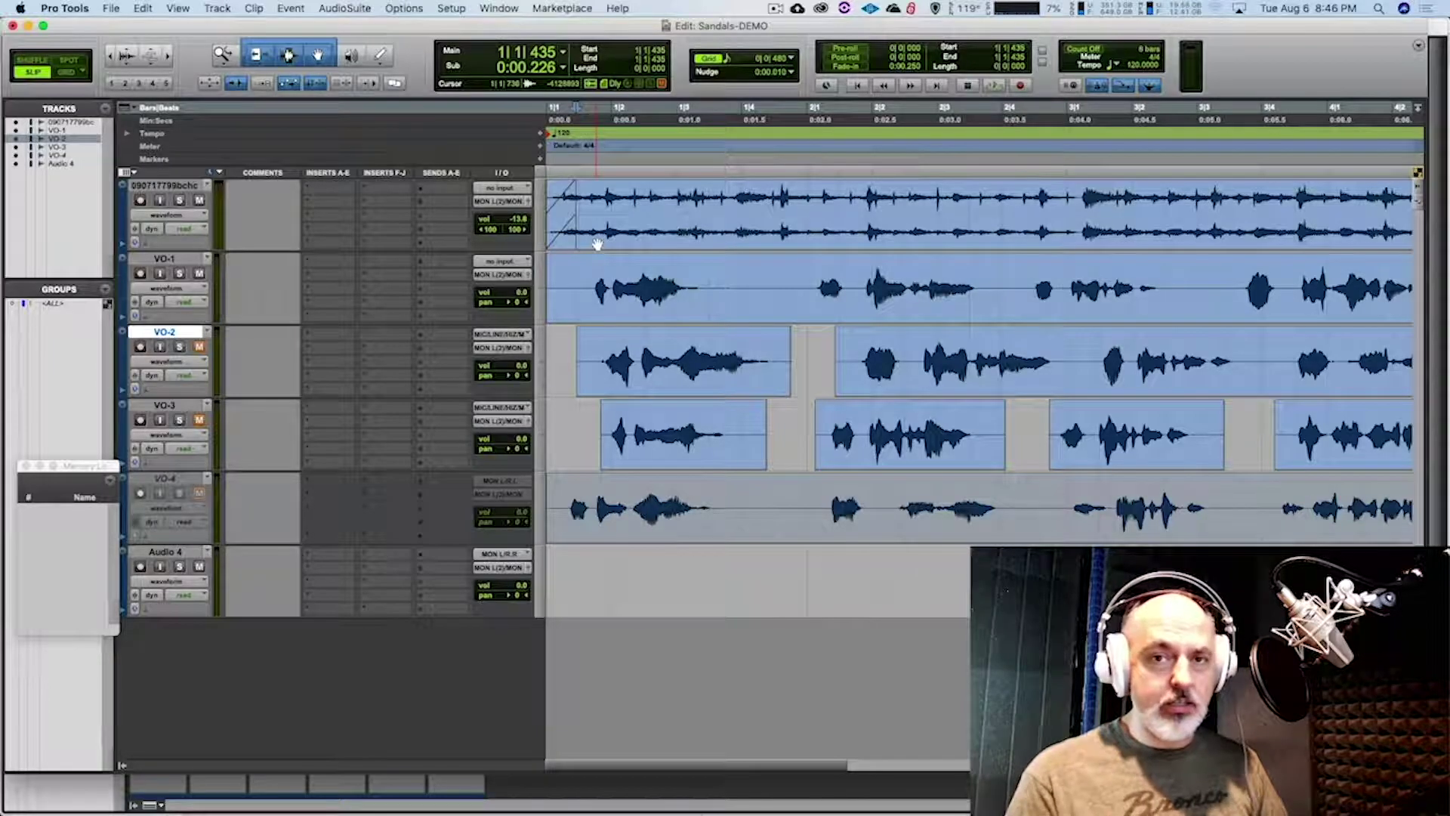
pyautogui.click(619, 238)
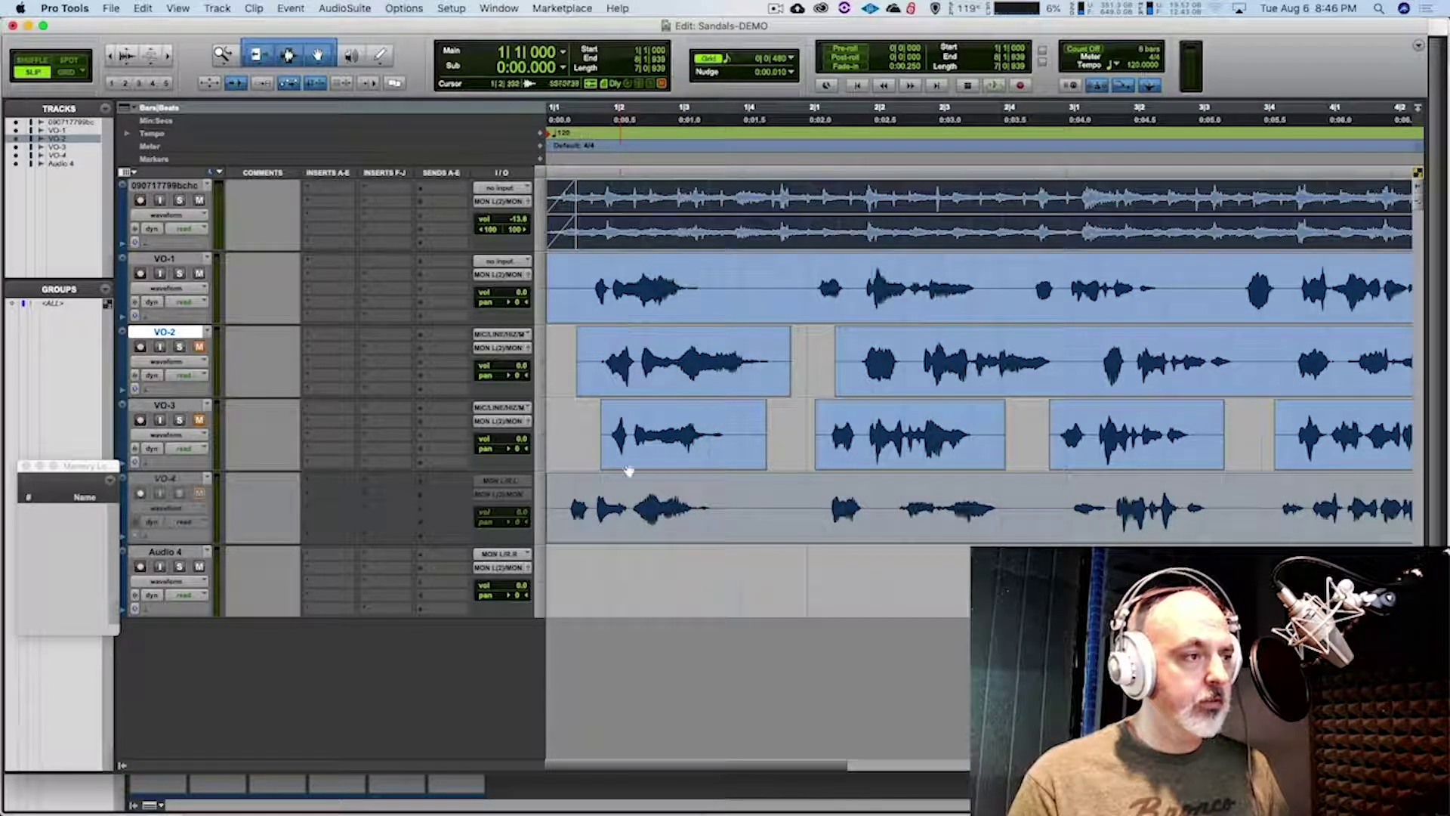
pyautogui.press('space')
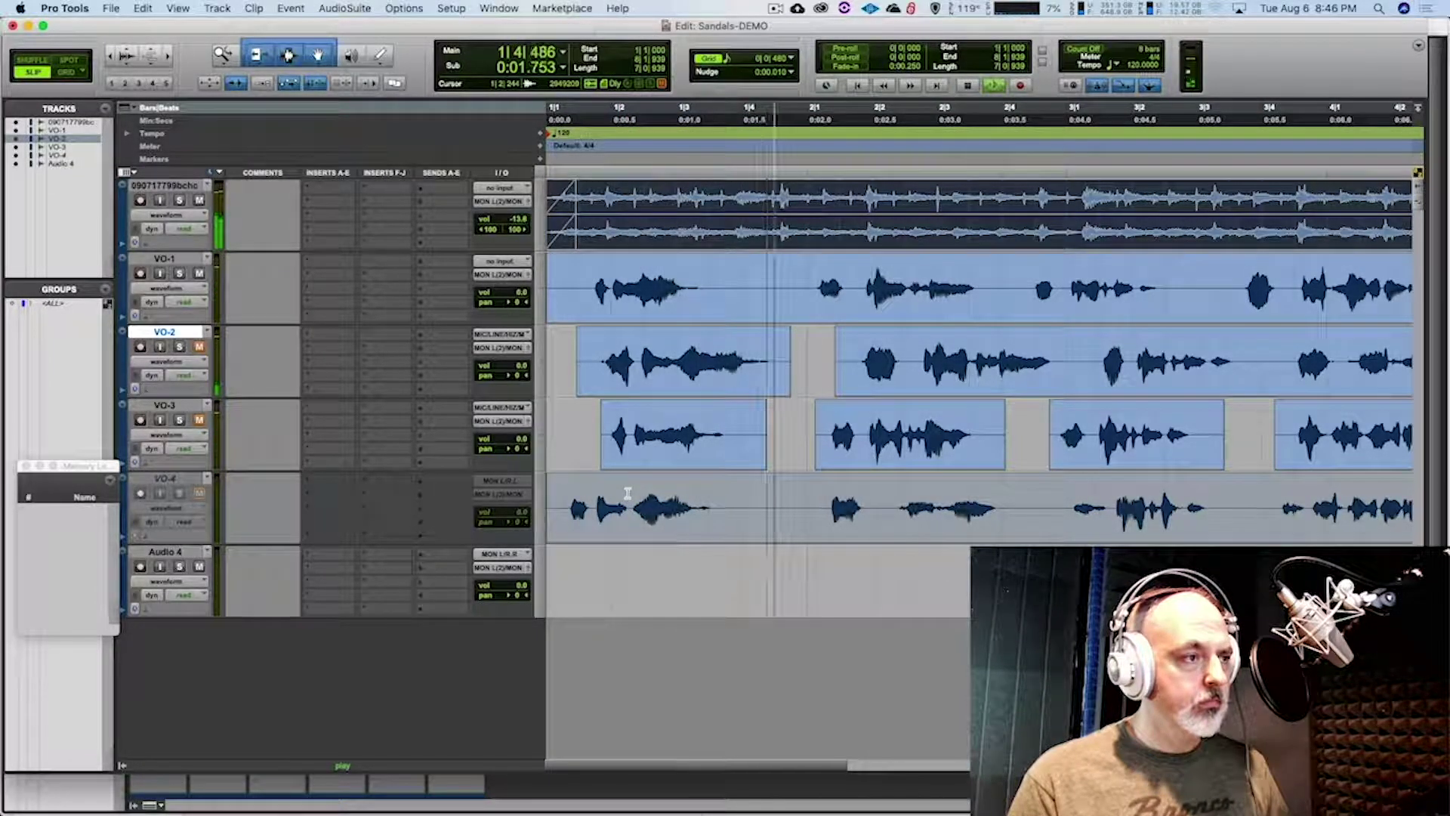
pyautogui.press('space')
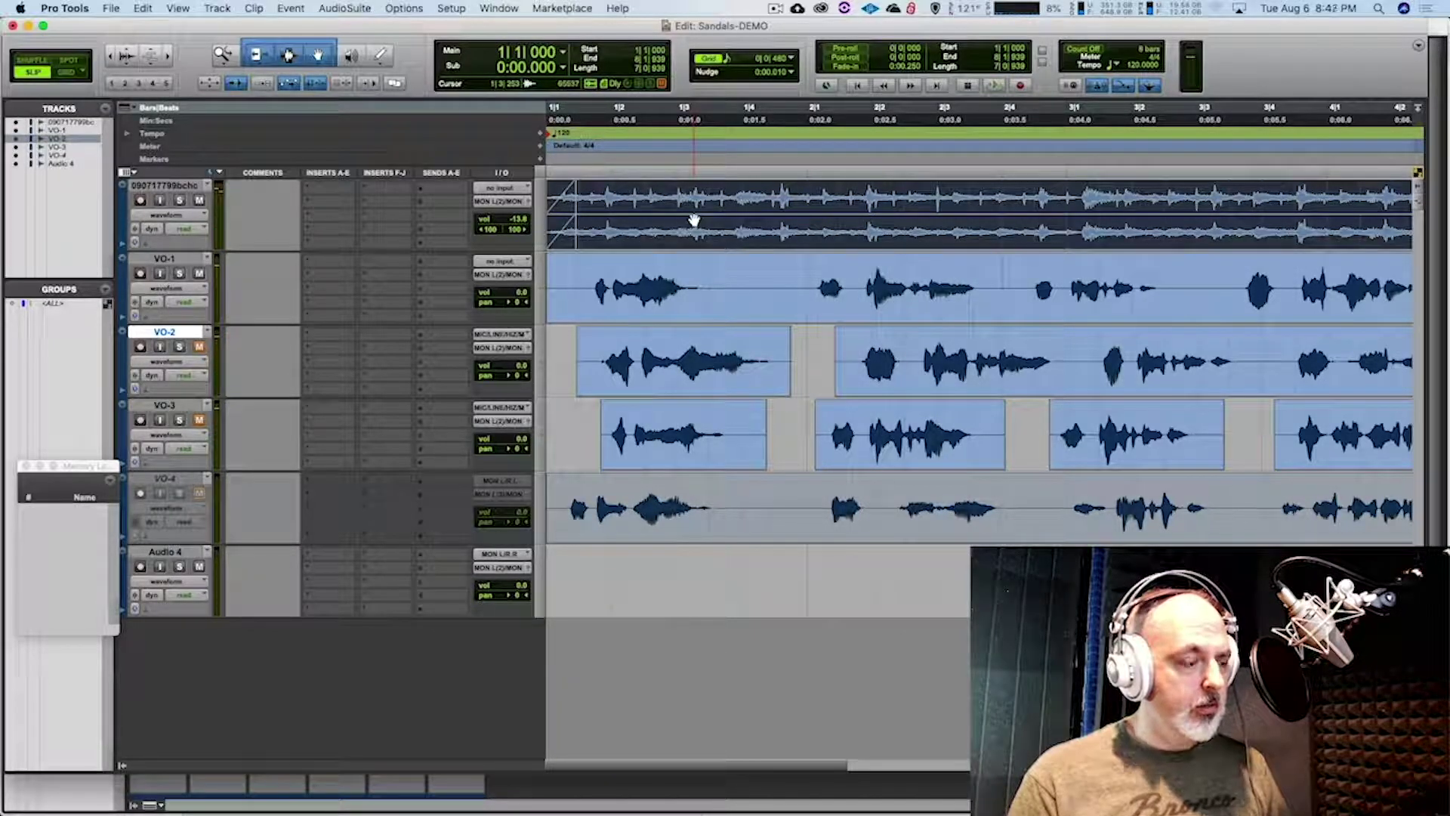
# Play the opening from the start and shift the music bed and all voice-over clips forward on the timeline by about 0.417 s
pyautogui.press('space')
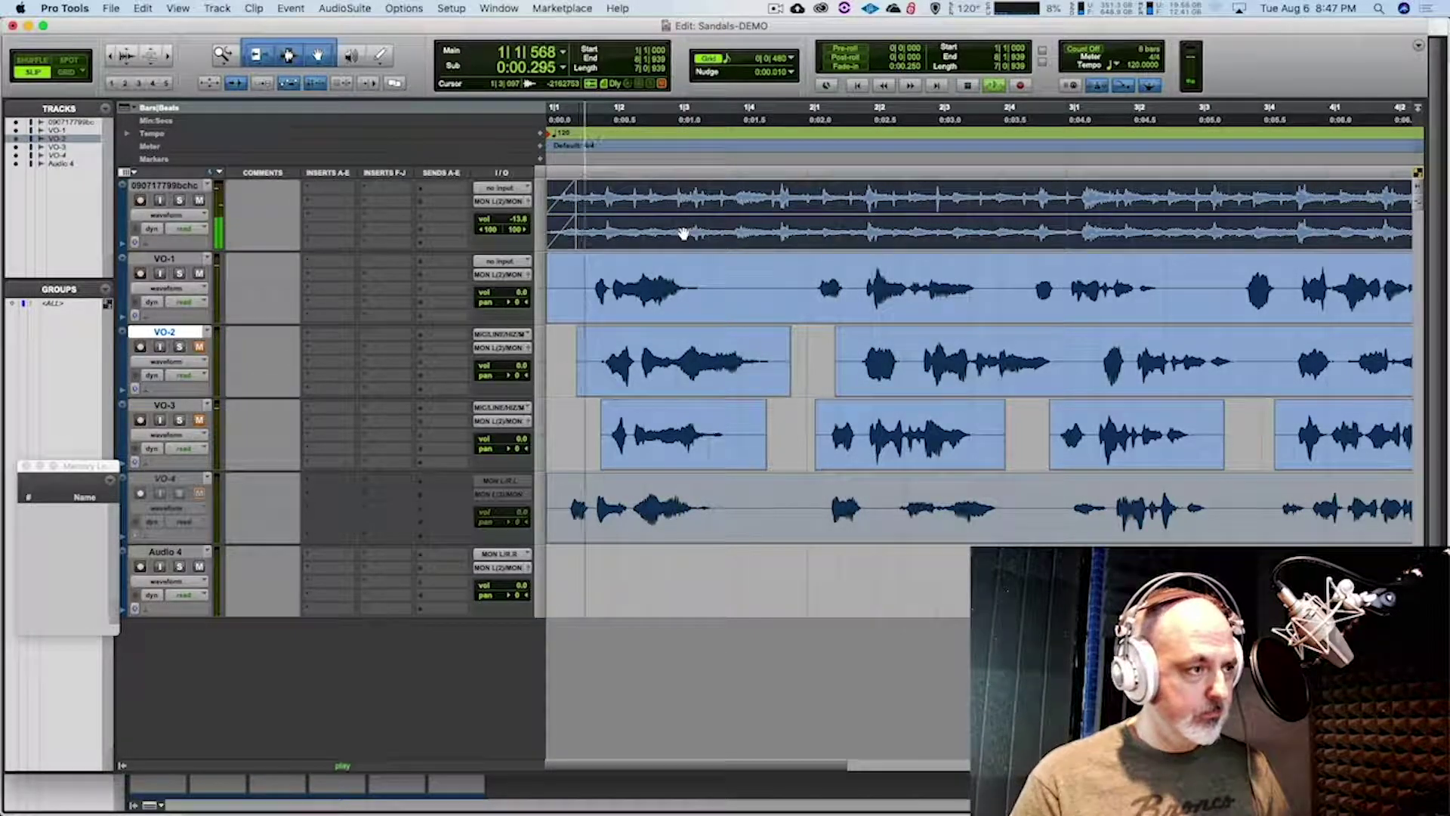
pyautogui.press('space')
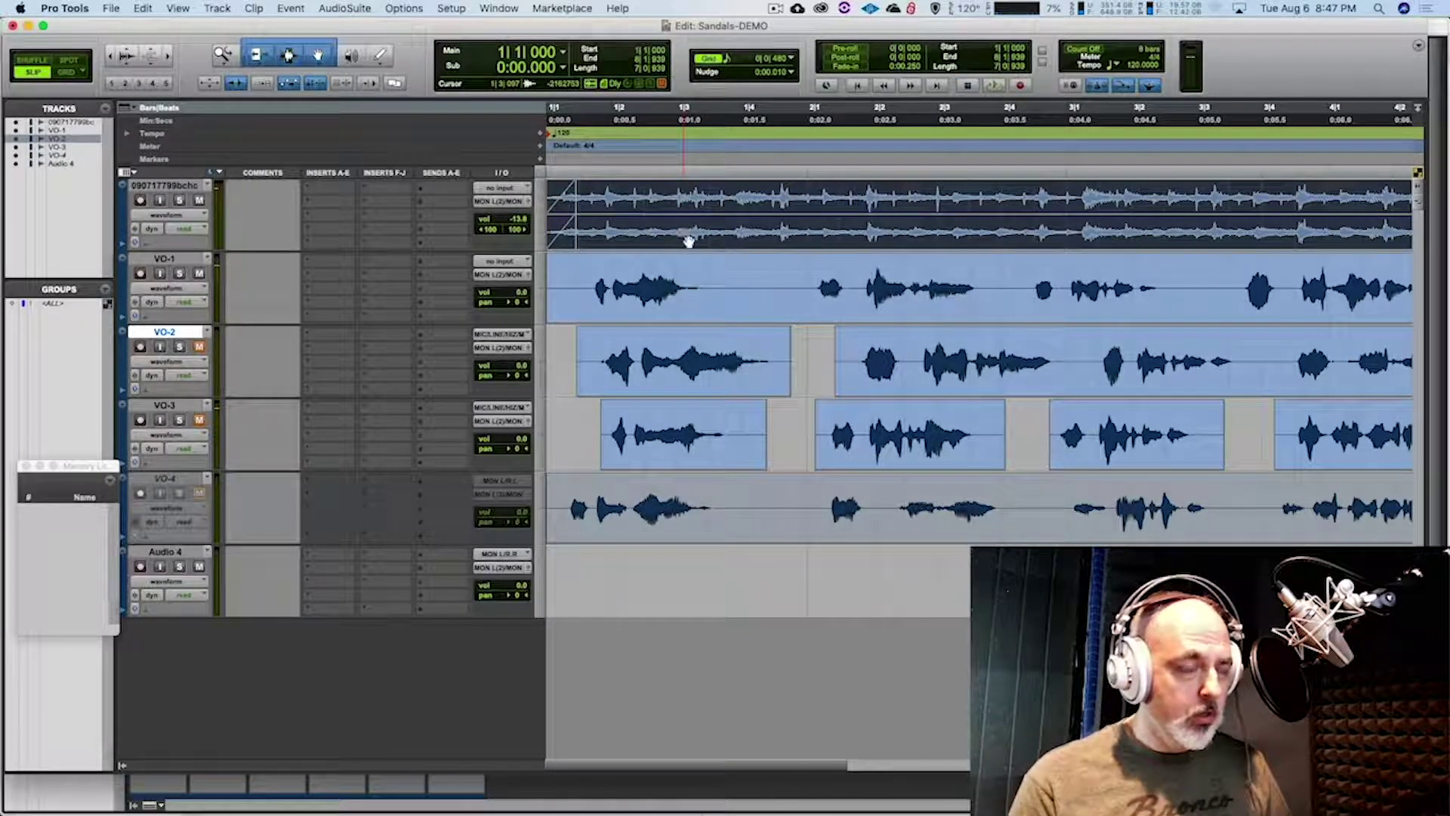
pyautogui.press('r')
pyautogui.press('r')
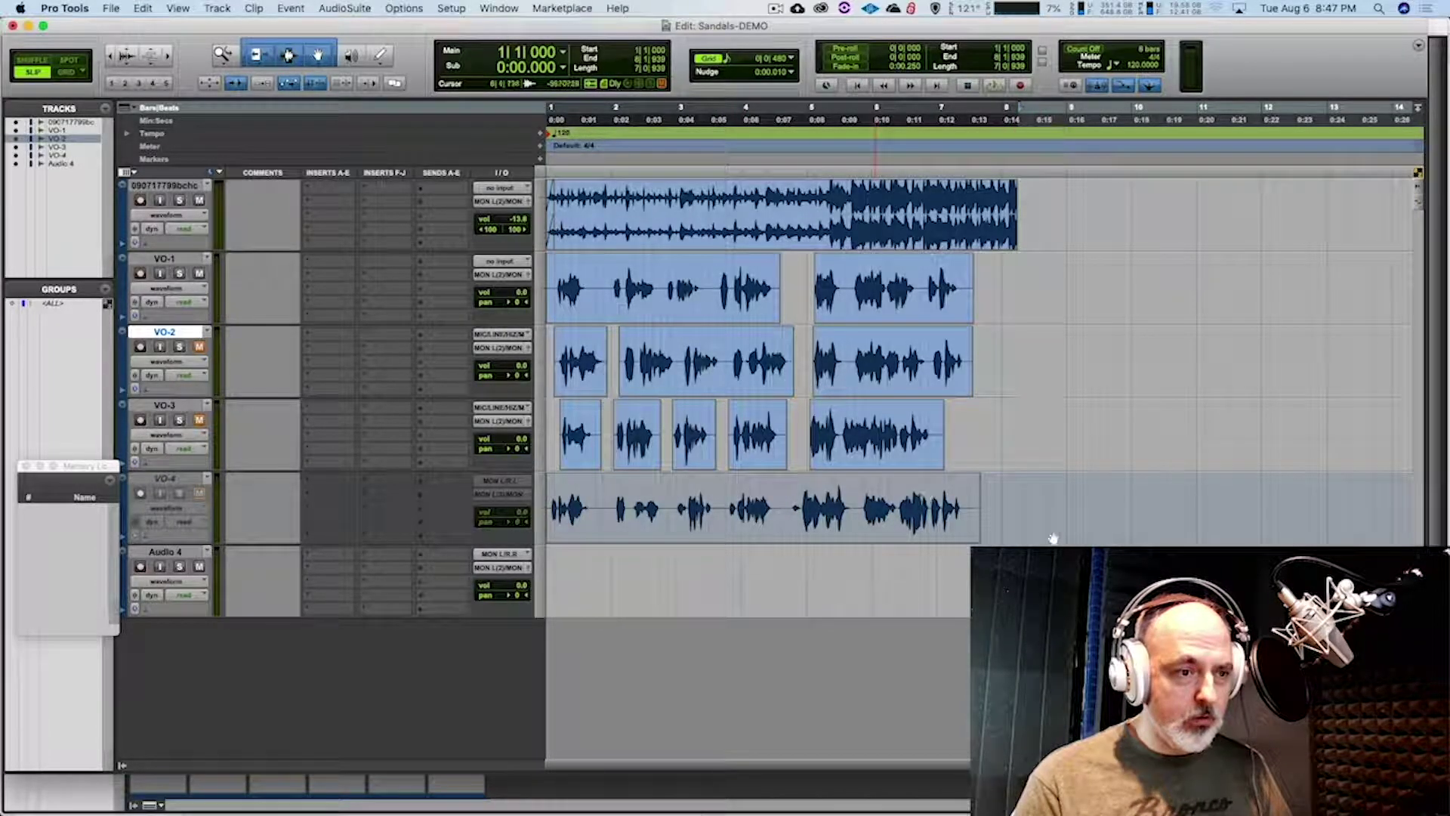
pyautogui.moveTo(1028, 503); pyautogui.dragTo(572, 230)
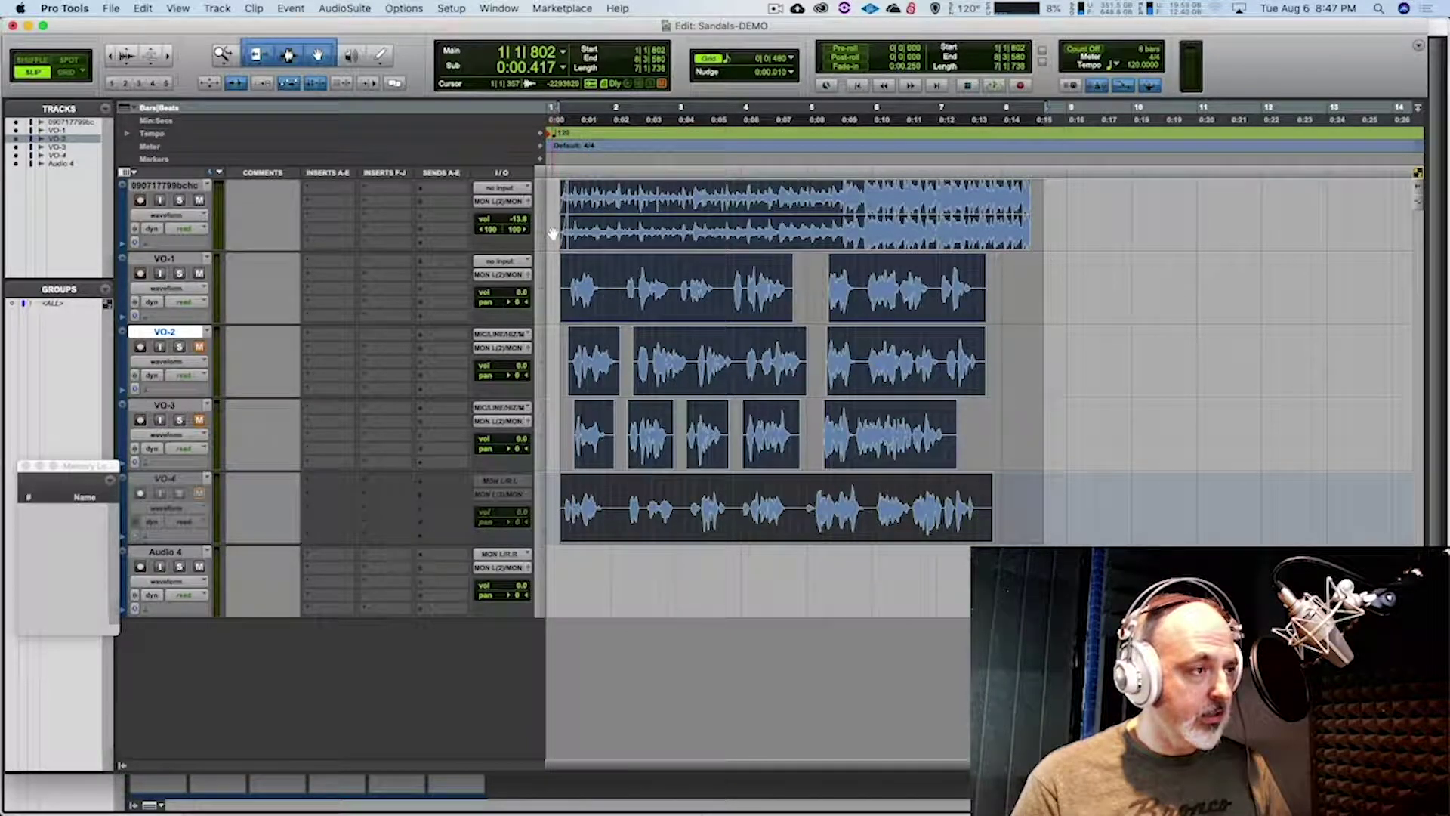
# Extend the start of the music bed, with its fade-in, back to 0:00.000 and play the opening
pyautogui.click(560, 224)
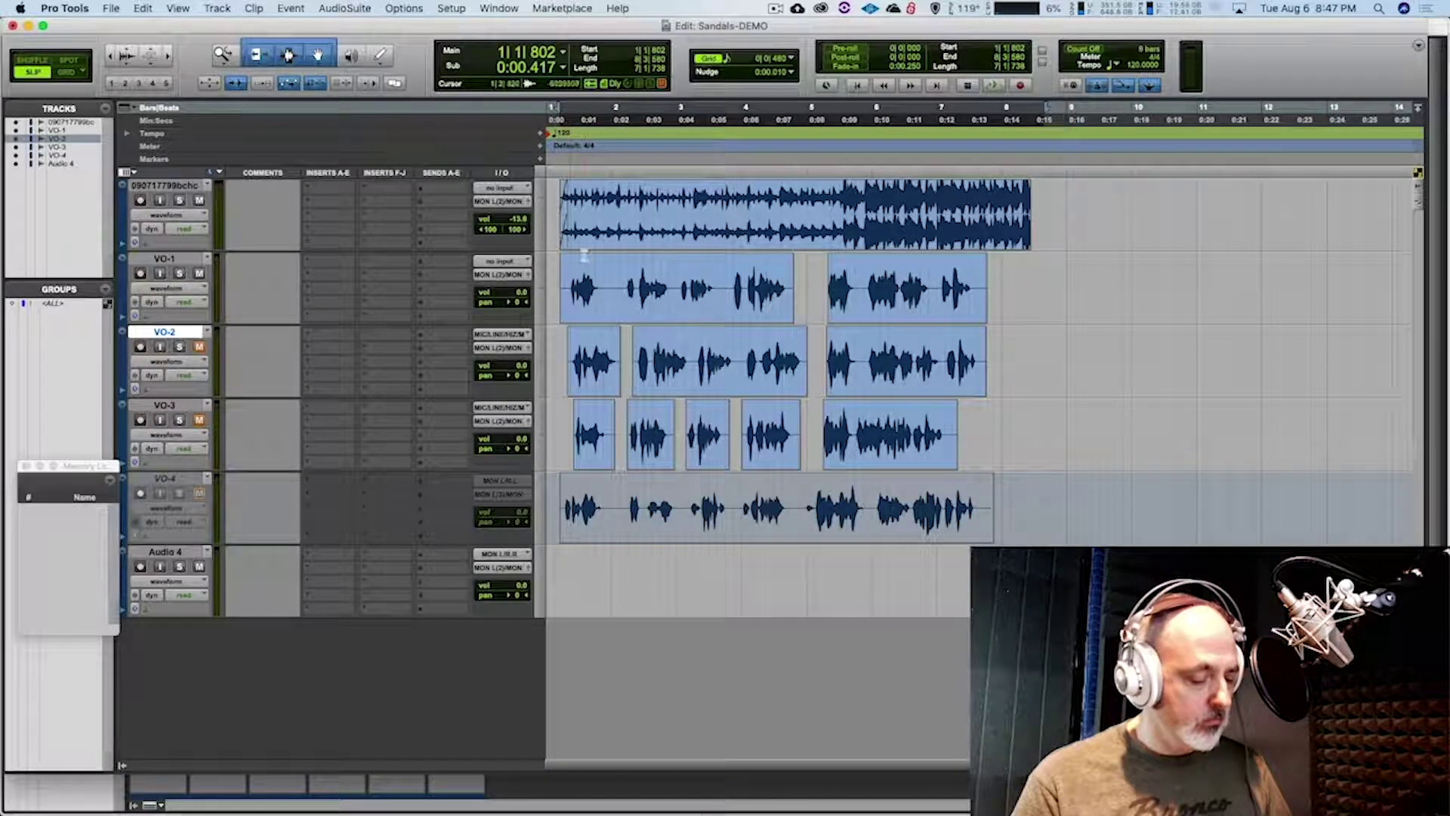
pyautogui.press('r')
pyautogui.press('t')
pyautogui.press('t')
pyautogui.press('t')
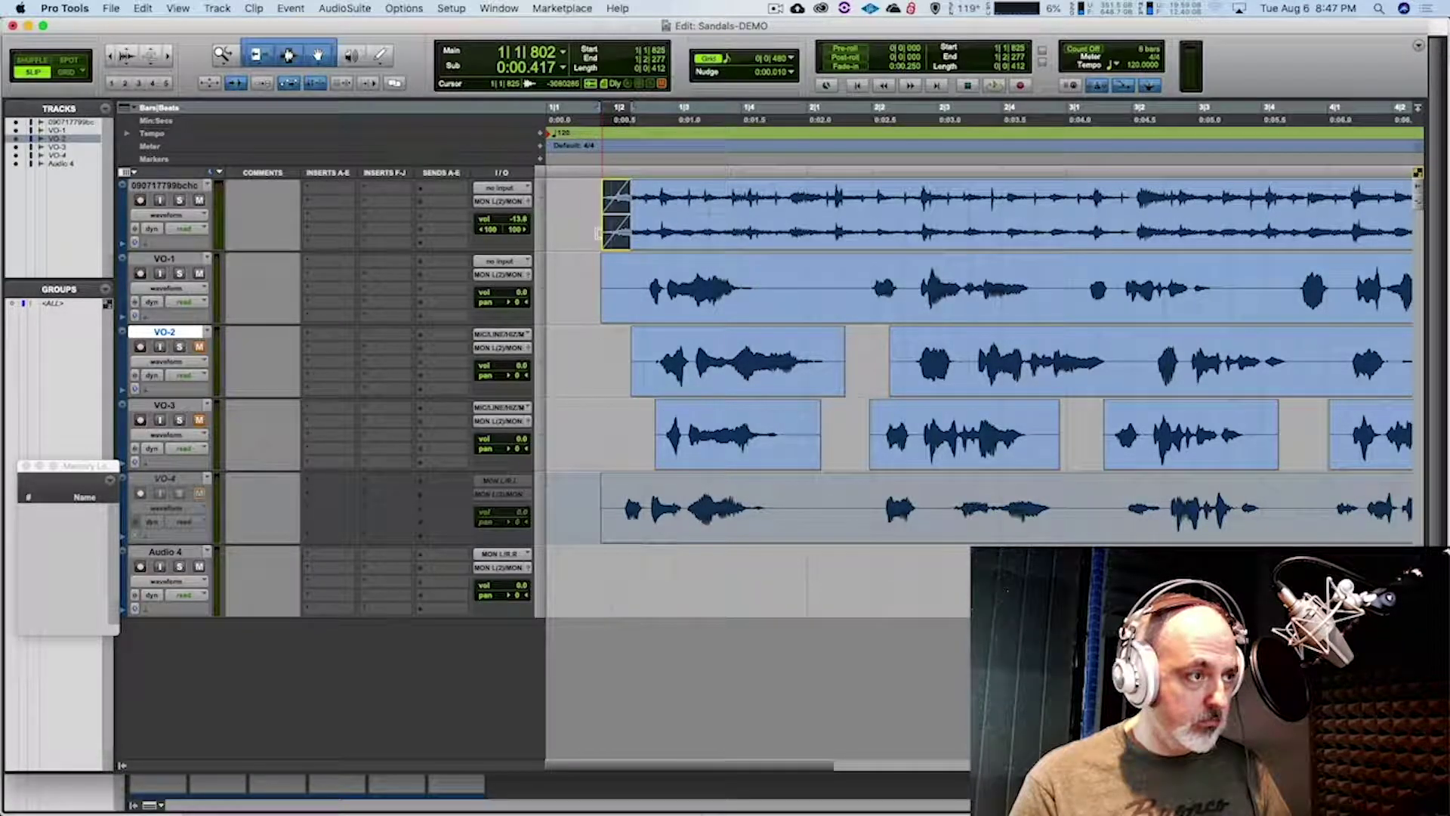
pyautogui.moveTo(607, 220); pyautogui.dragTo(548, 220)
pyautogui.press('space')
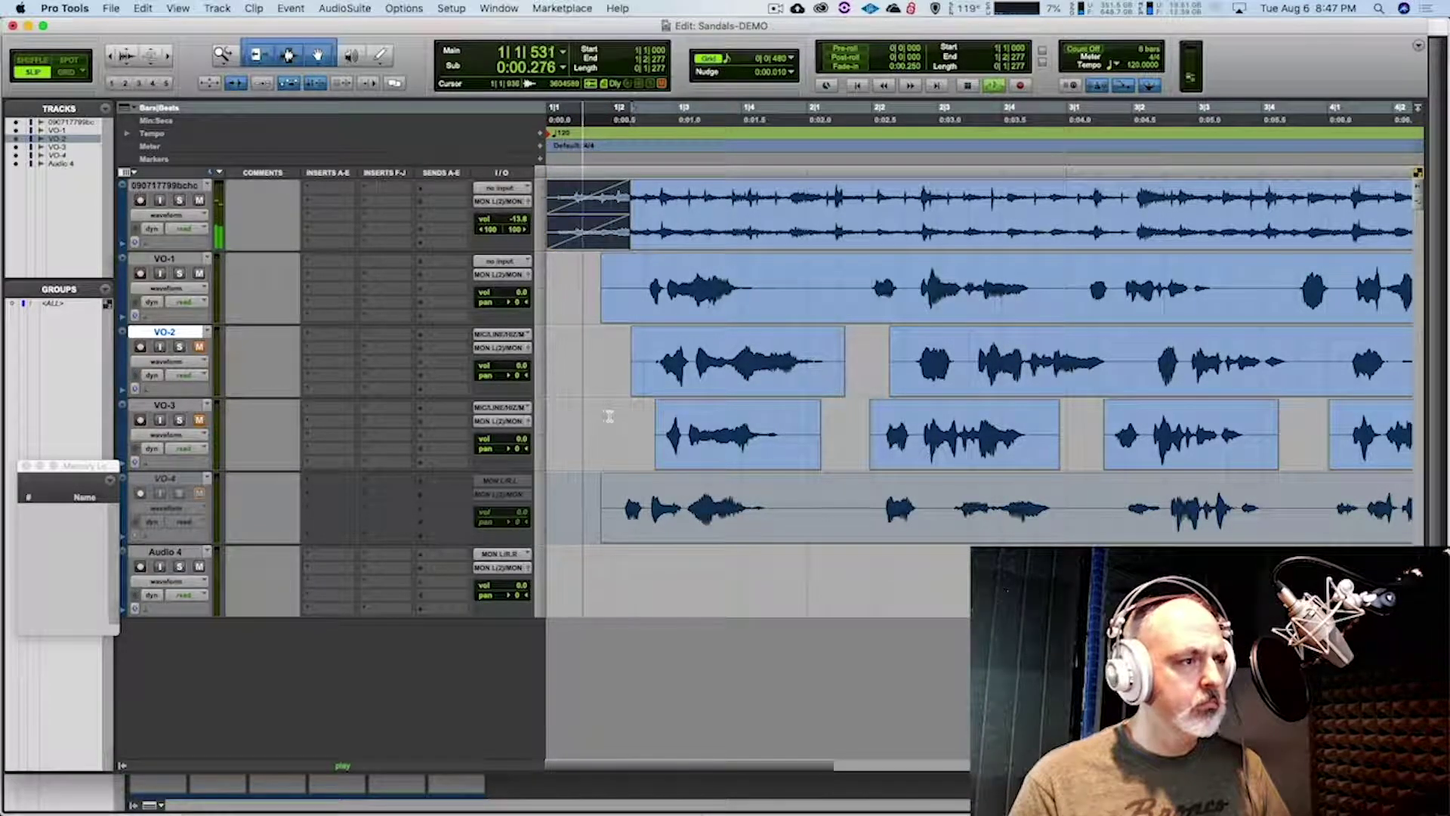
pyautogui.press('space')
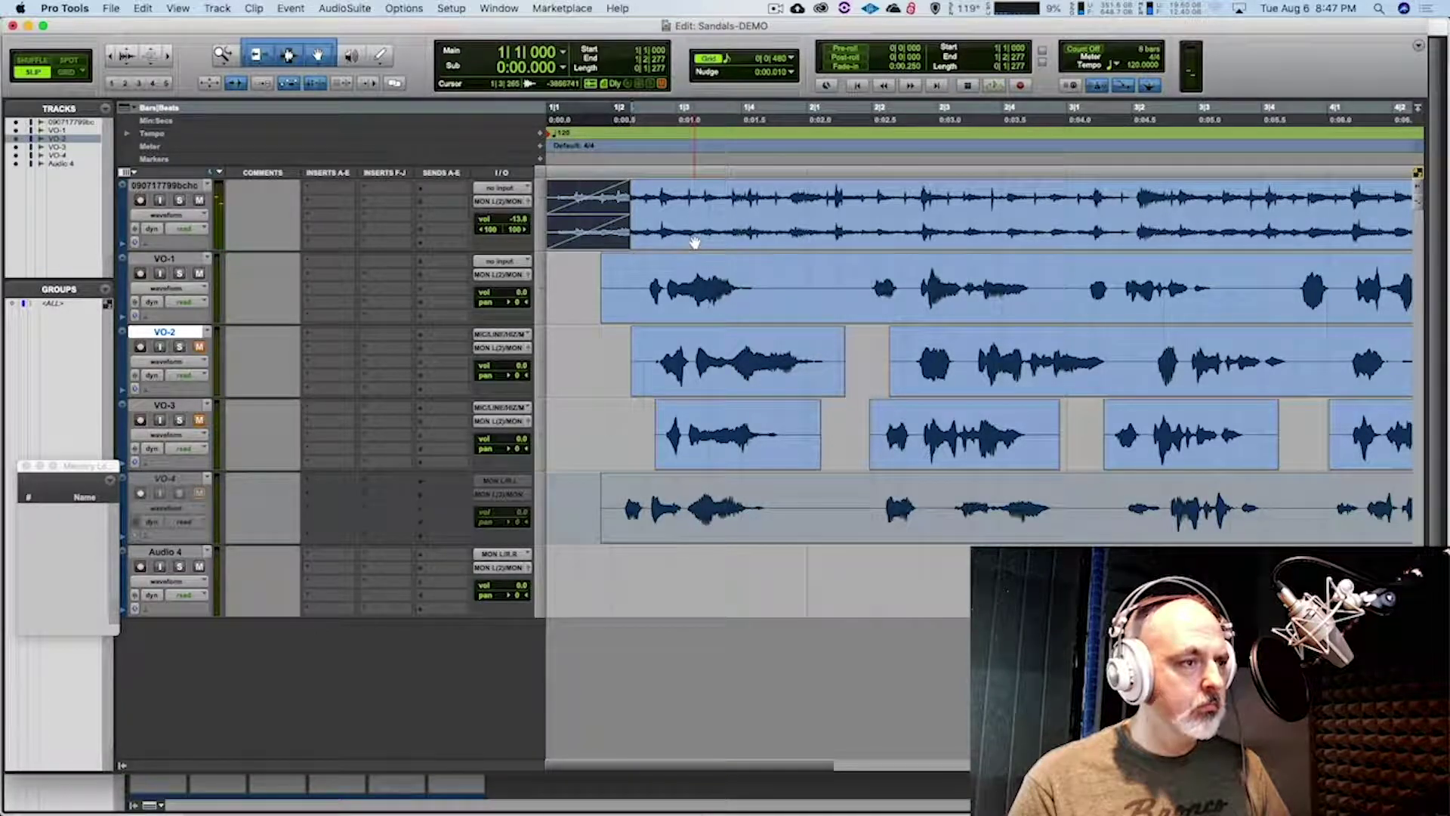
# Select the music bed and play it with VO-1 from the start several times to check the timing of the first line
pyautogui.click(693, 242)
pyautogui.press('space')
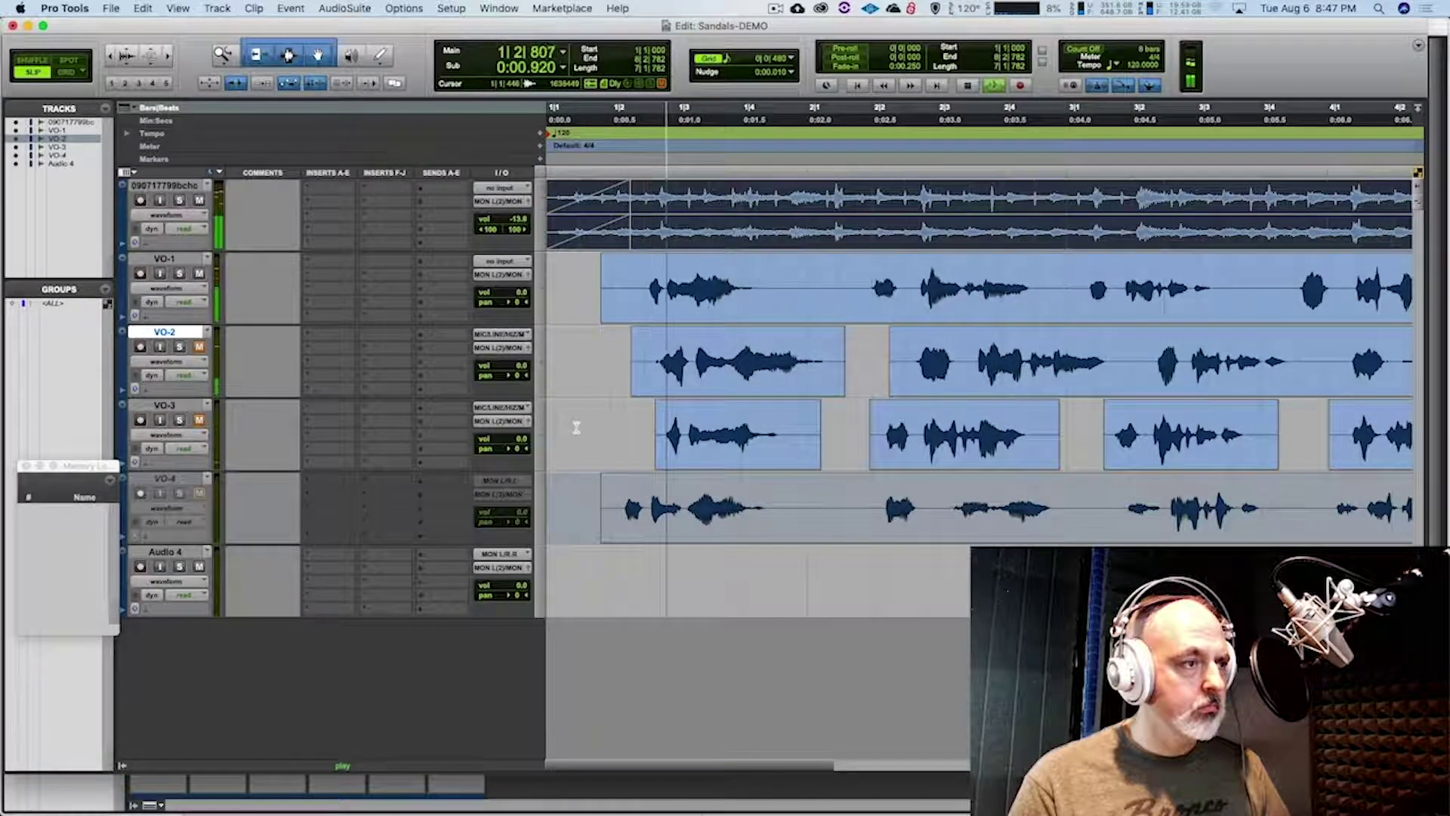
pyautogui.press('space')
pyautogui.press('space')
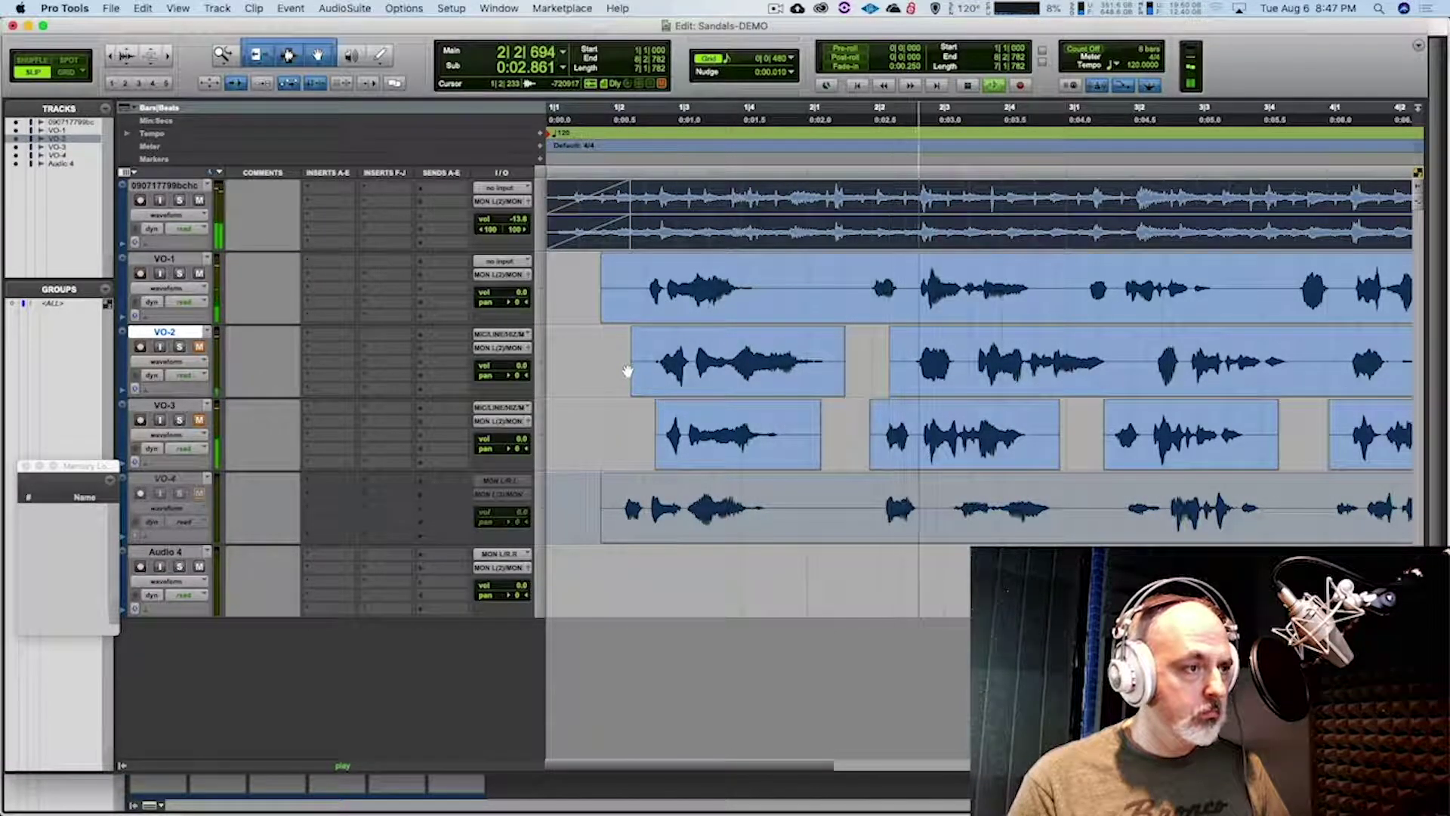
pyautogui.press('super+bracketleft')
pyautogui.press('super+bracketleft')
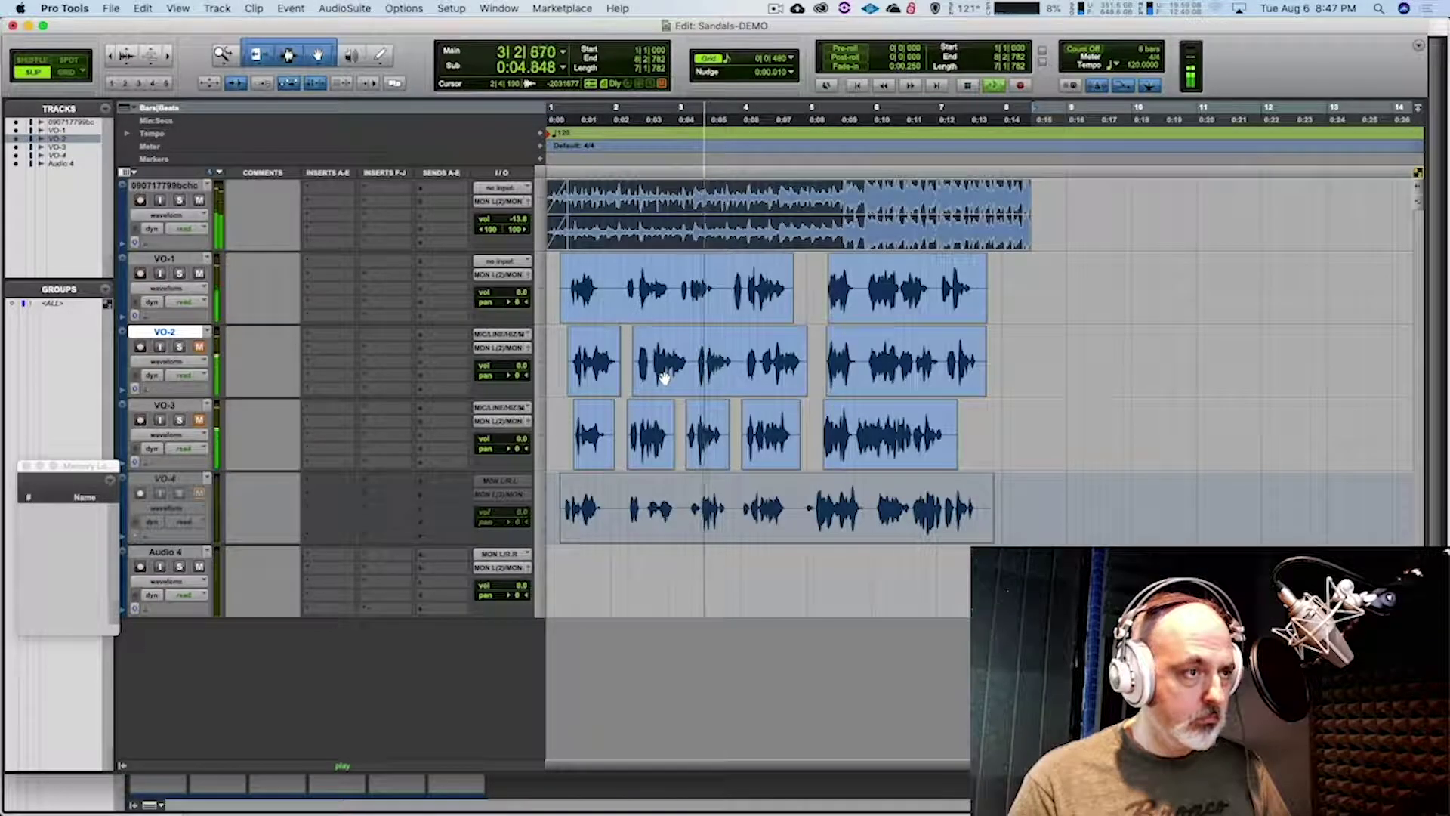
pyautogui.press('space')
pyautogui.press('space')
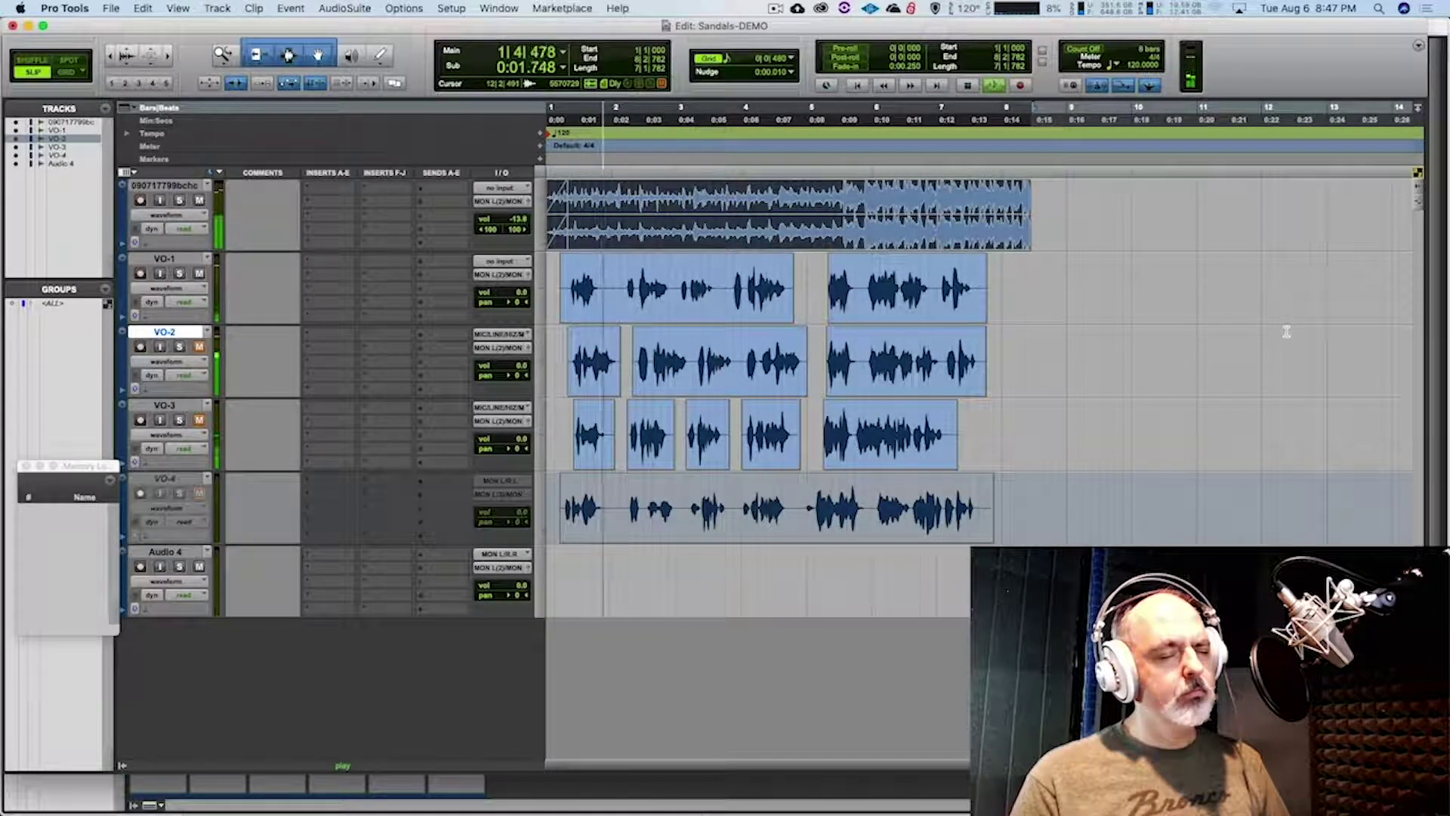
pyautogui.press('space')
pyautogui.press('space')
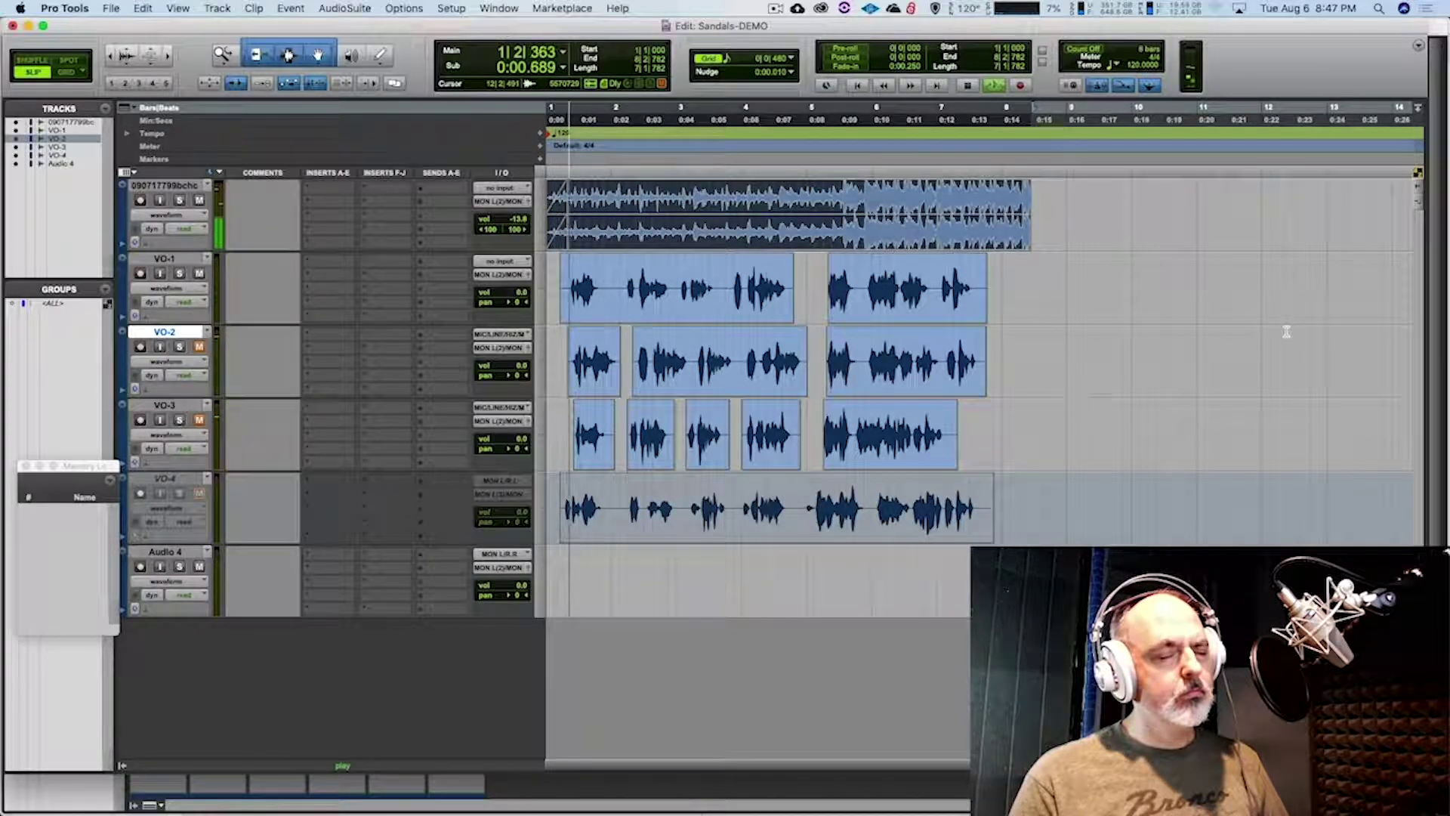
pyautogui.press('space')
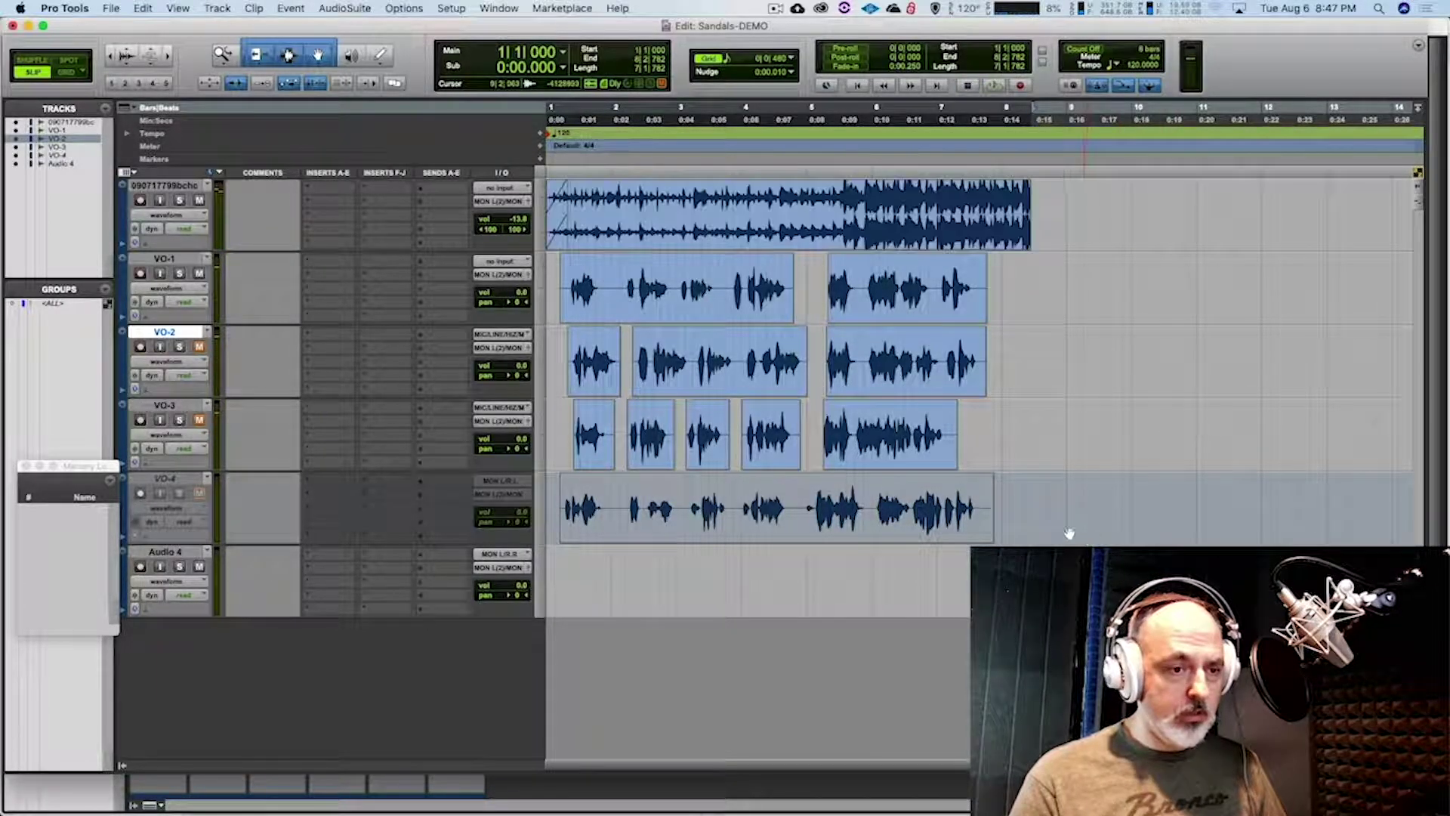
# Shift all music and voice-over clips forward by about 0.232 s and extend the music bed's start, with its fade-in, back to 0:00.000
pyautogui.moveTo(1029, 512); pyautogui.dragTo(622, 235)
pyautogui.click(1128, 233)
pyautogui.press('r')
pyautogui.press('t')
pyautogui.press('t')
pyautogui.press('t')
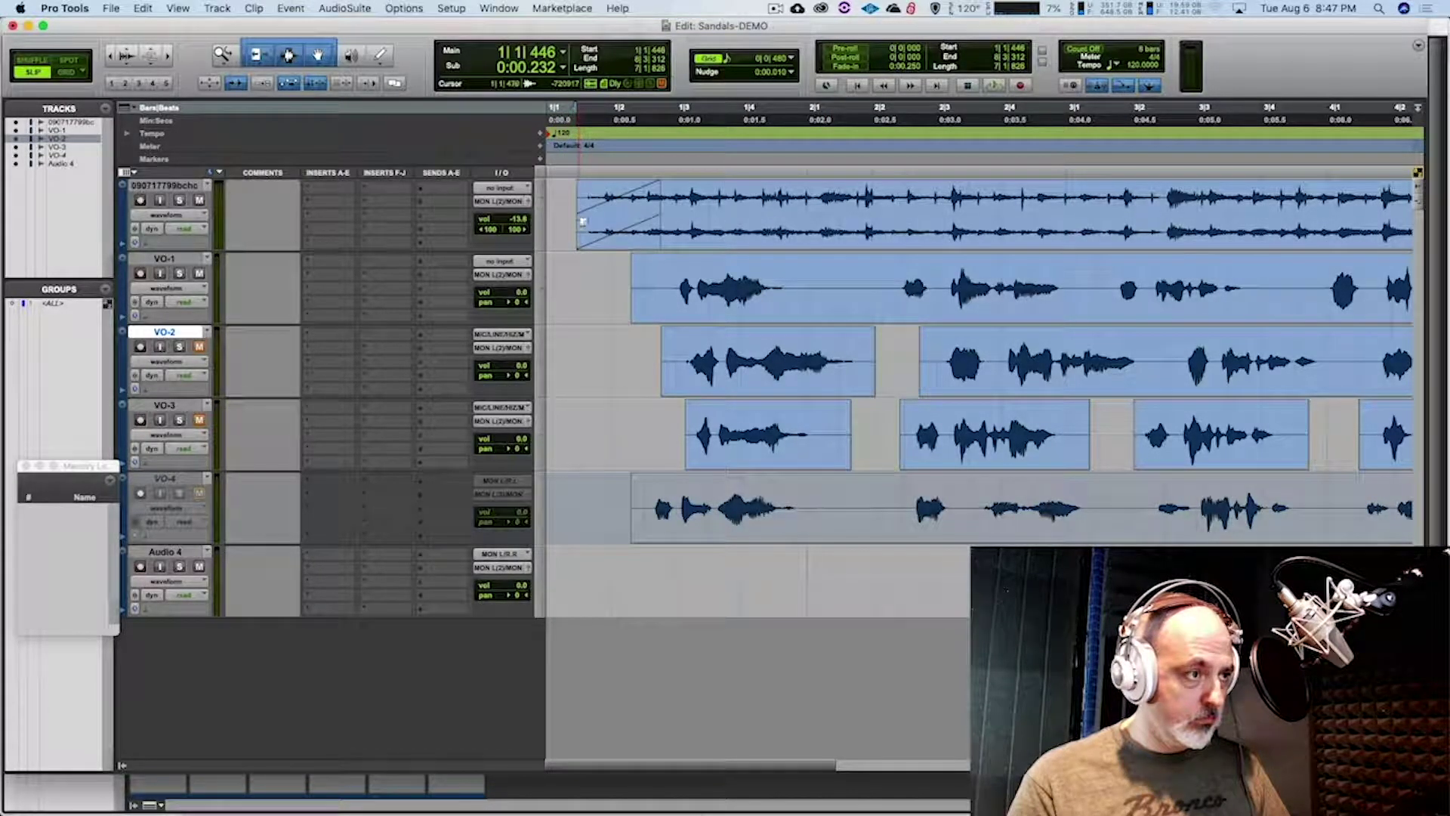
pyautogui.moveTo(581, 195); pyautogui.dragTo(548, 195)
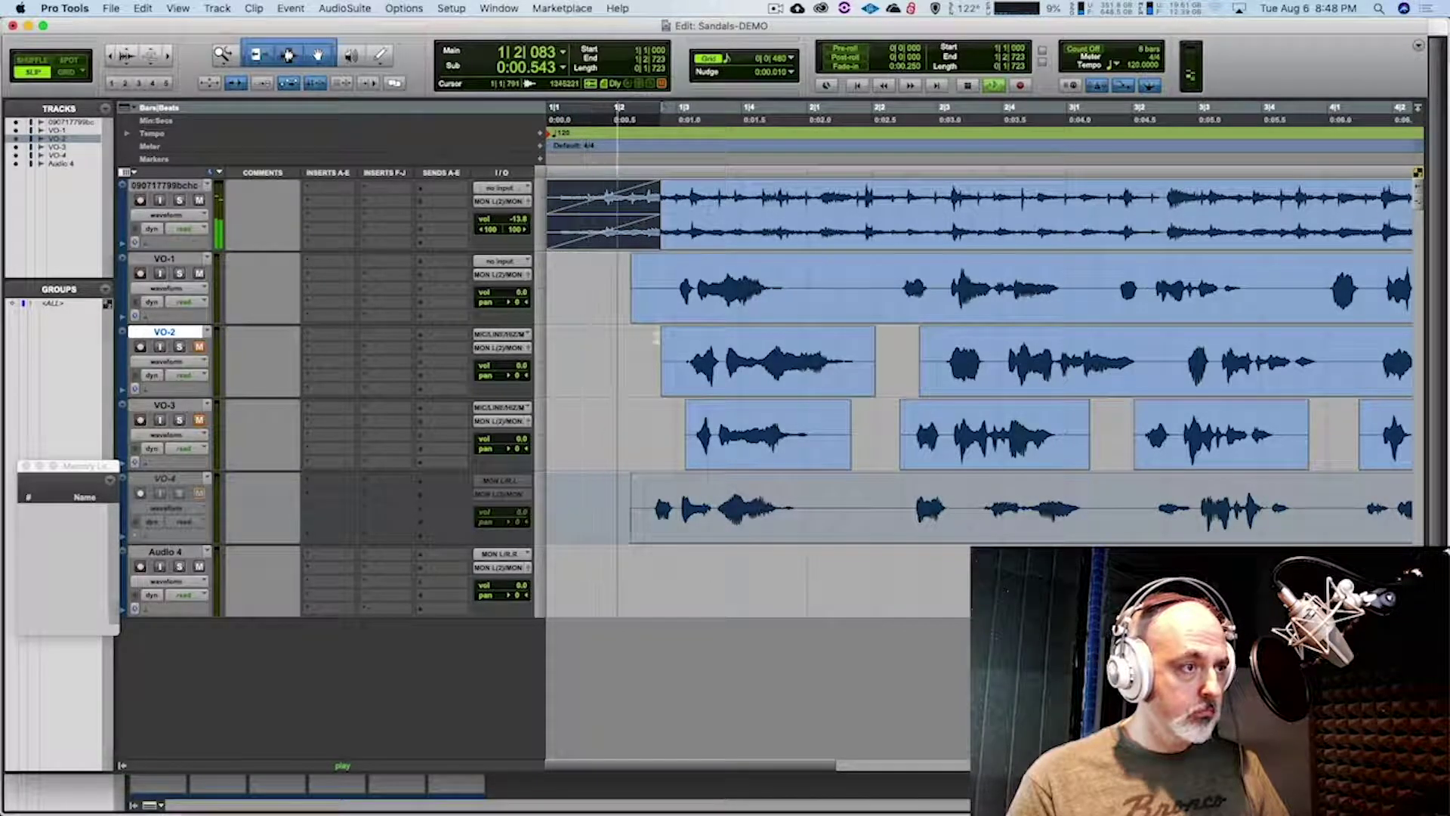
# Play the spot repeatedly from the start, letting the last pass run to the end of the music bed
pyautogui.press('Return')
pyautogui.press('space')
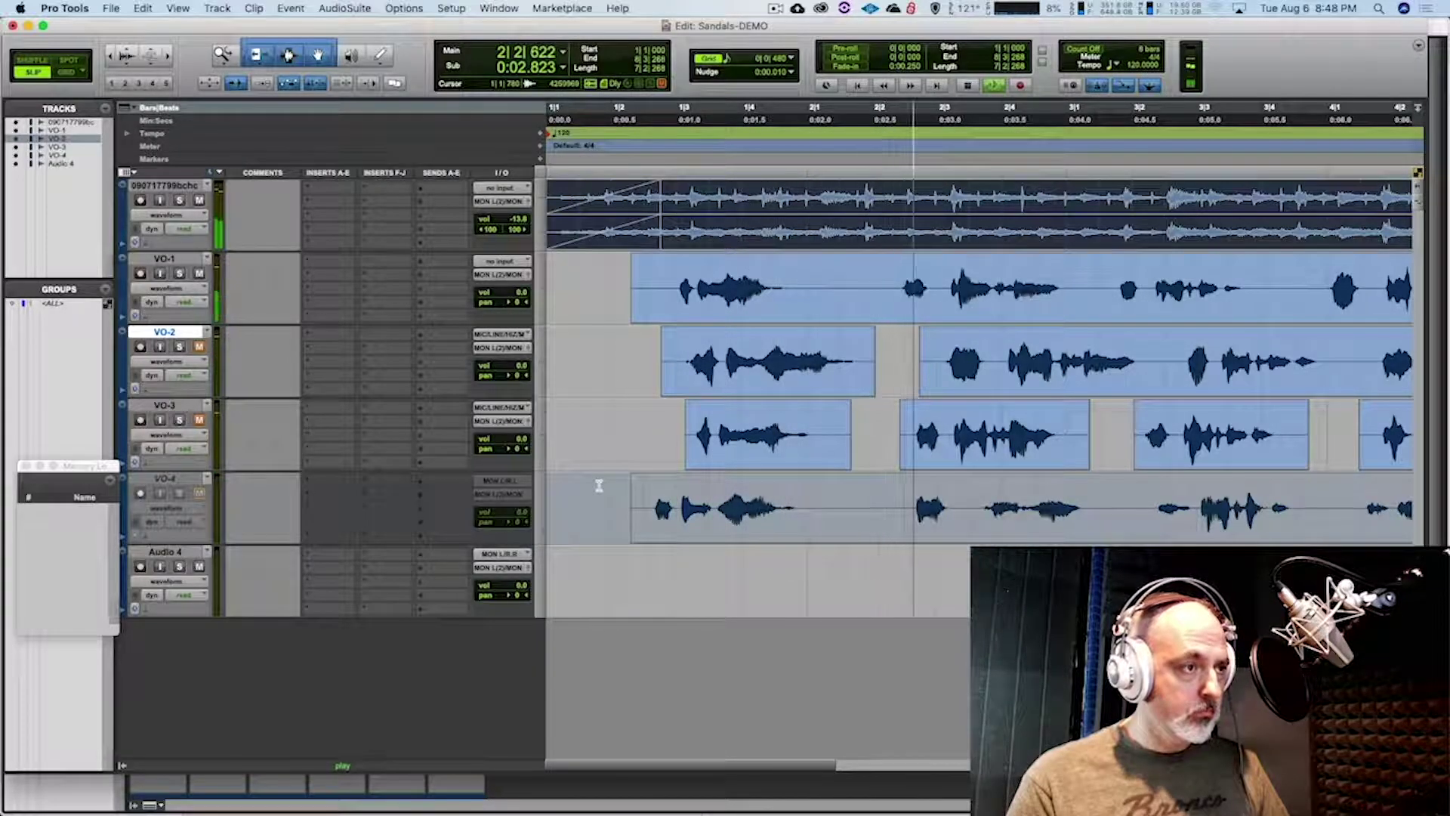
pyautogui.press('space')
pyautogui.press('space')
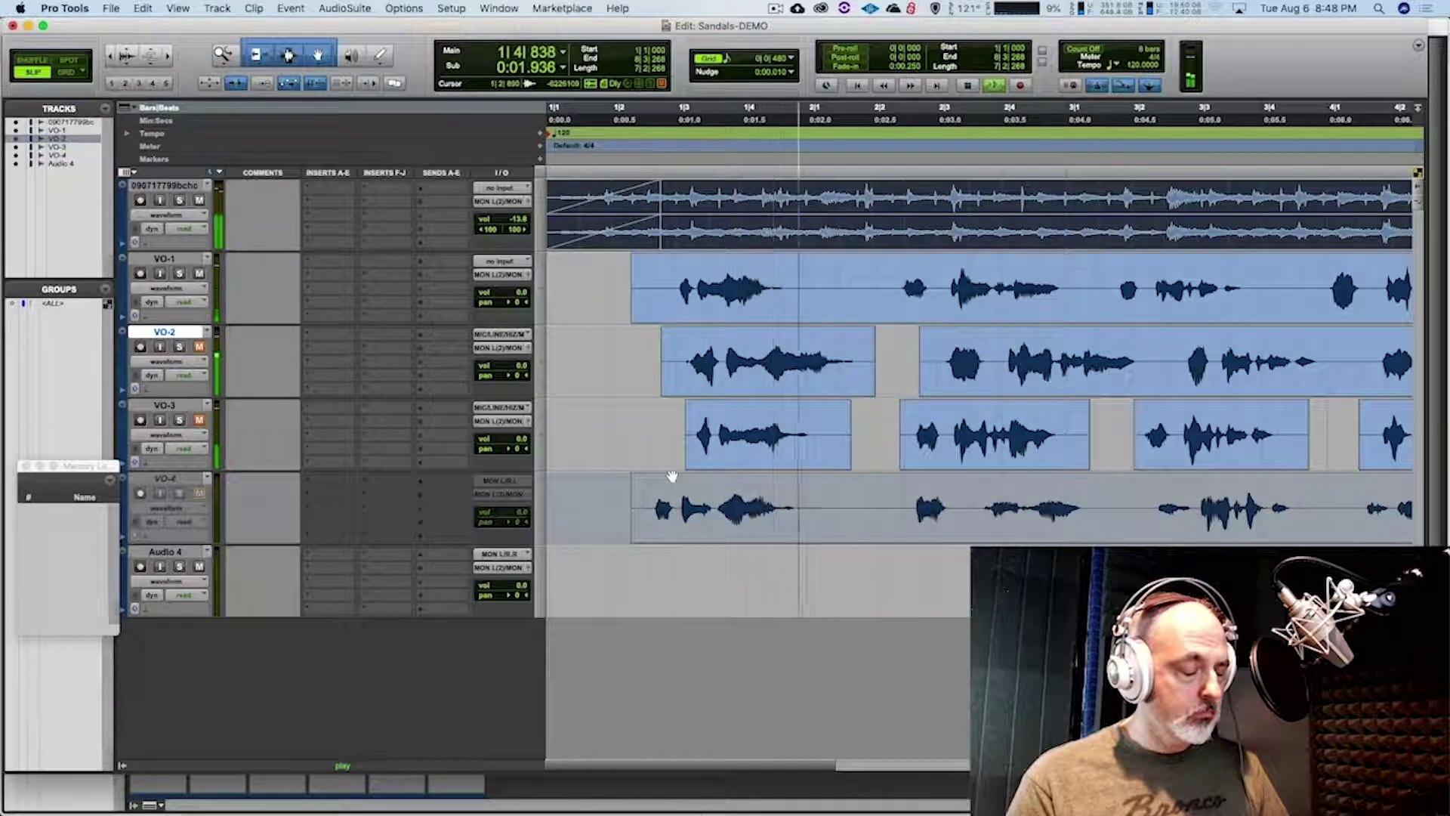
pyautogui.press('super+bracketleft')
pyautogui.press('super+bracketleft')
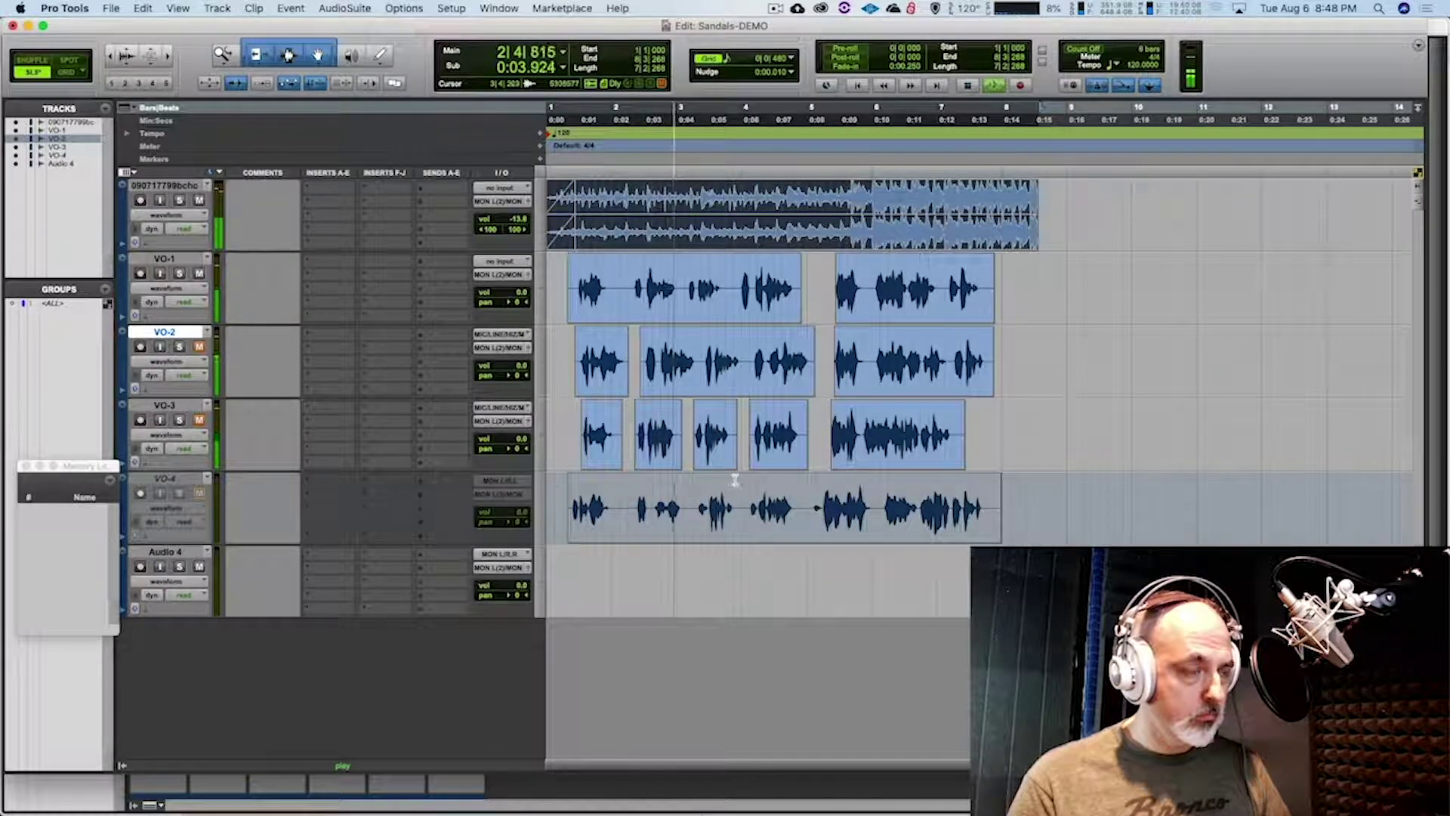
pyautogui.press('space')
pyautogui.press('space')
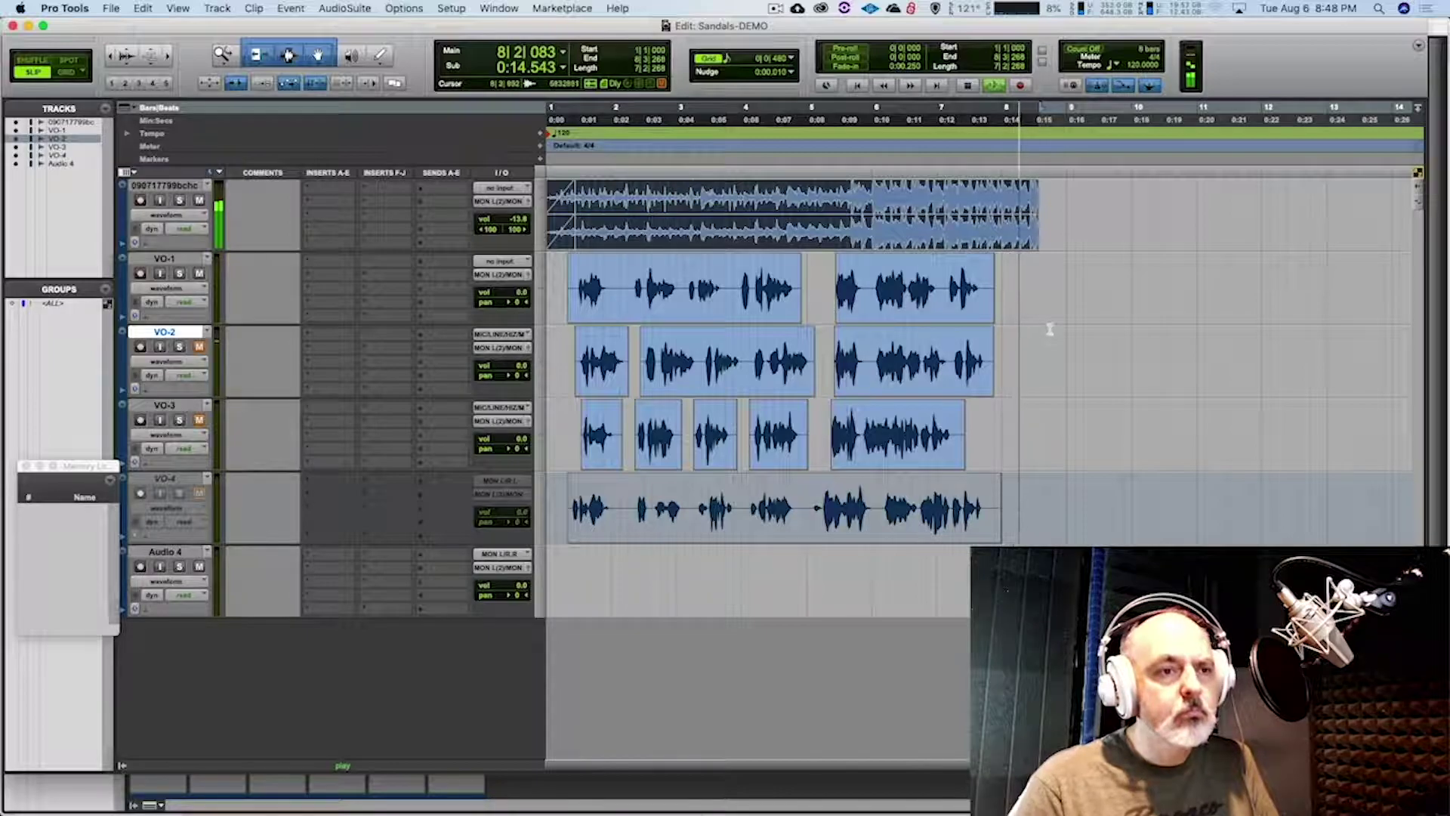
pyautogui.press('space')
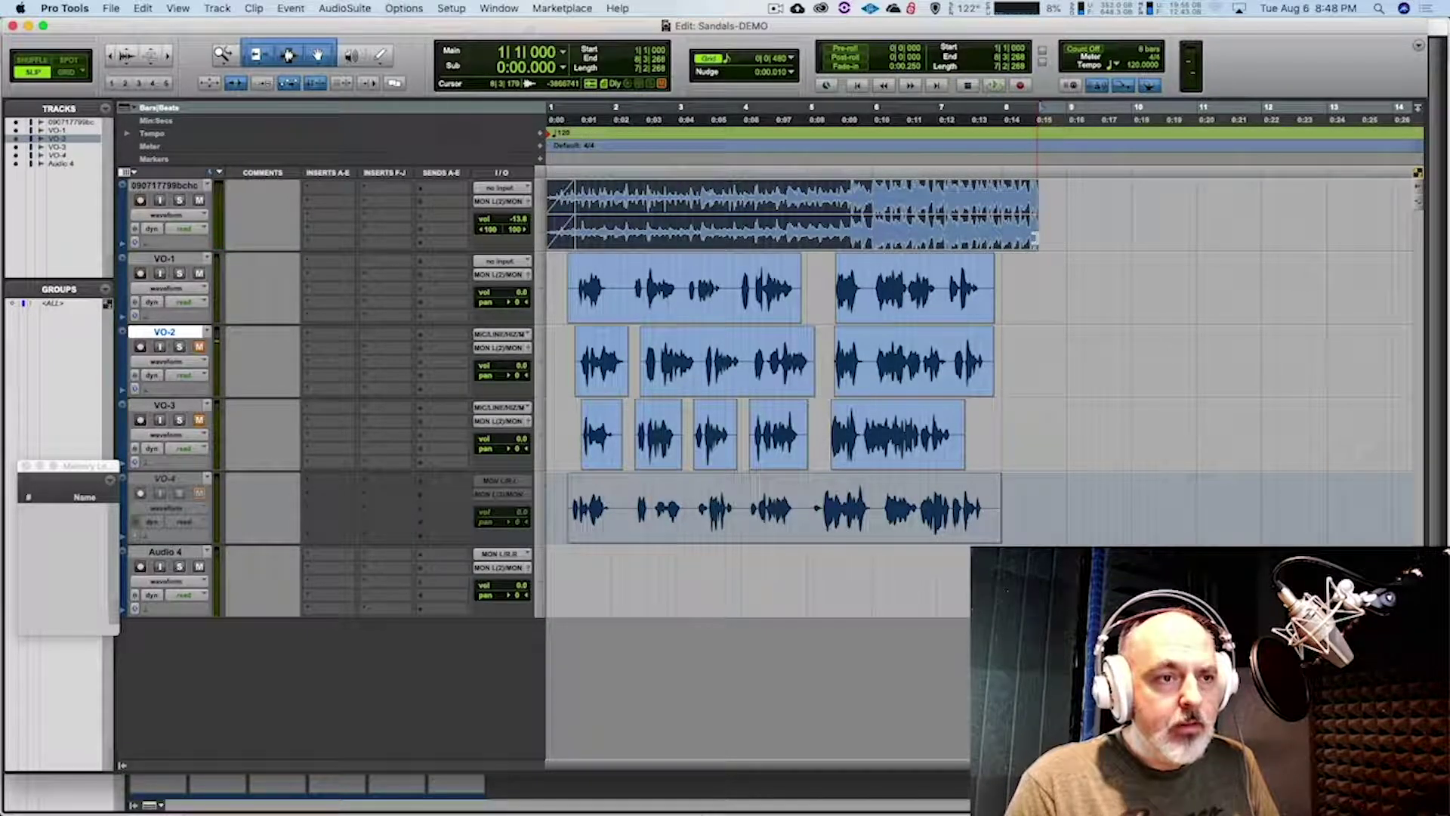
# Extend the end of the music bed to about 0:16
pyautogui.moveTo(1052, 240); pyautogui.dragTo(1062, 242)
pyautogui.moveTo(1064, 242); pyautogui.dragTo(1065, 248)
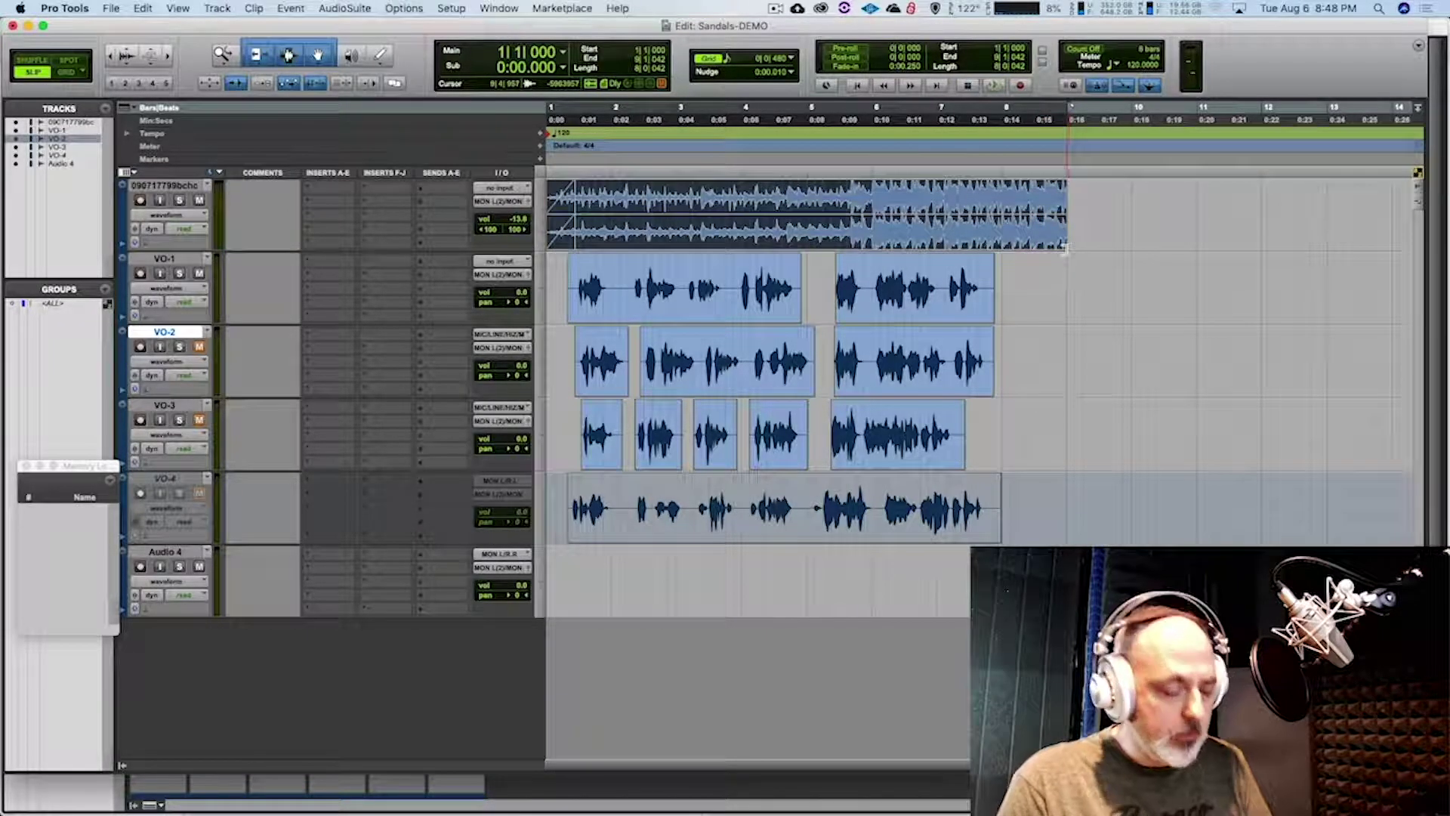
# Try a fade-out on the music bed from 0:15.278 to its end, play the spot from the start, and undo the fade
pyautogui.click(1043, 191)
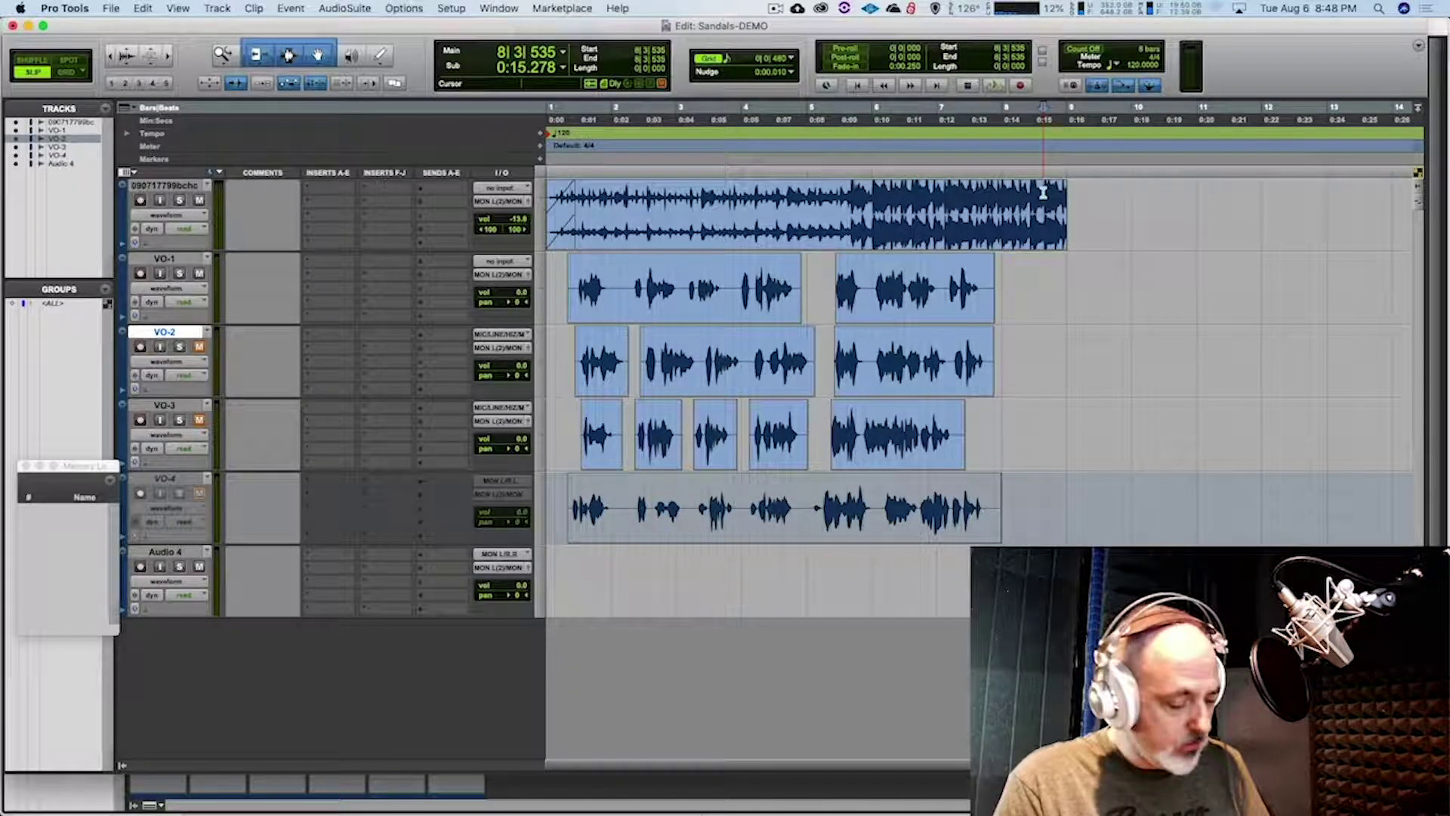
pyautogui.click(827, 245)
pyautogui.press('space')
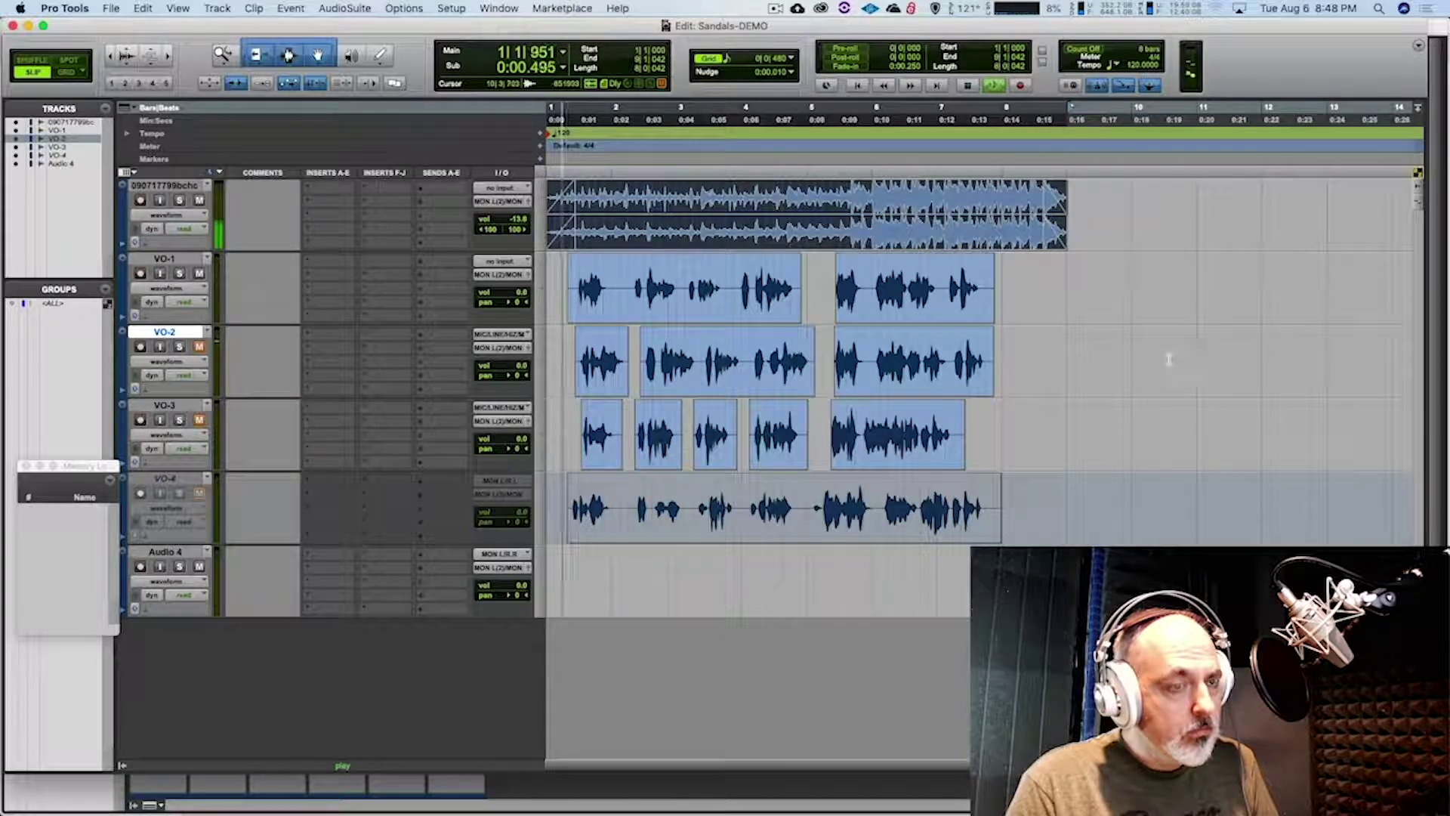
pyautogui.press('super+z')
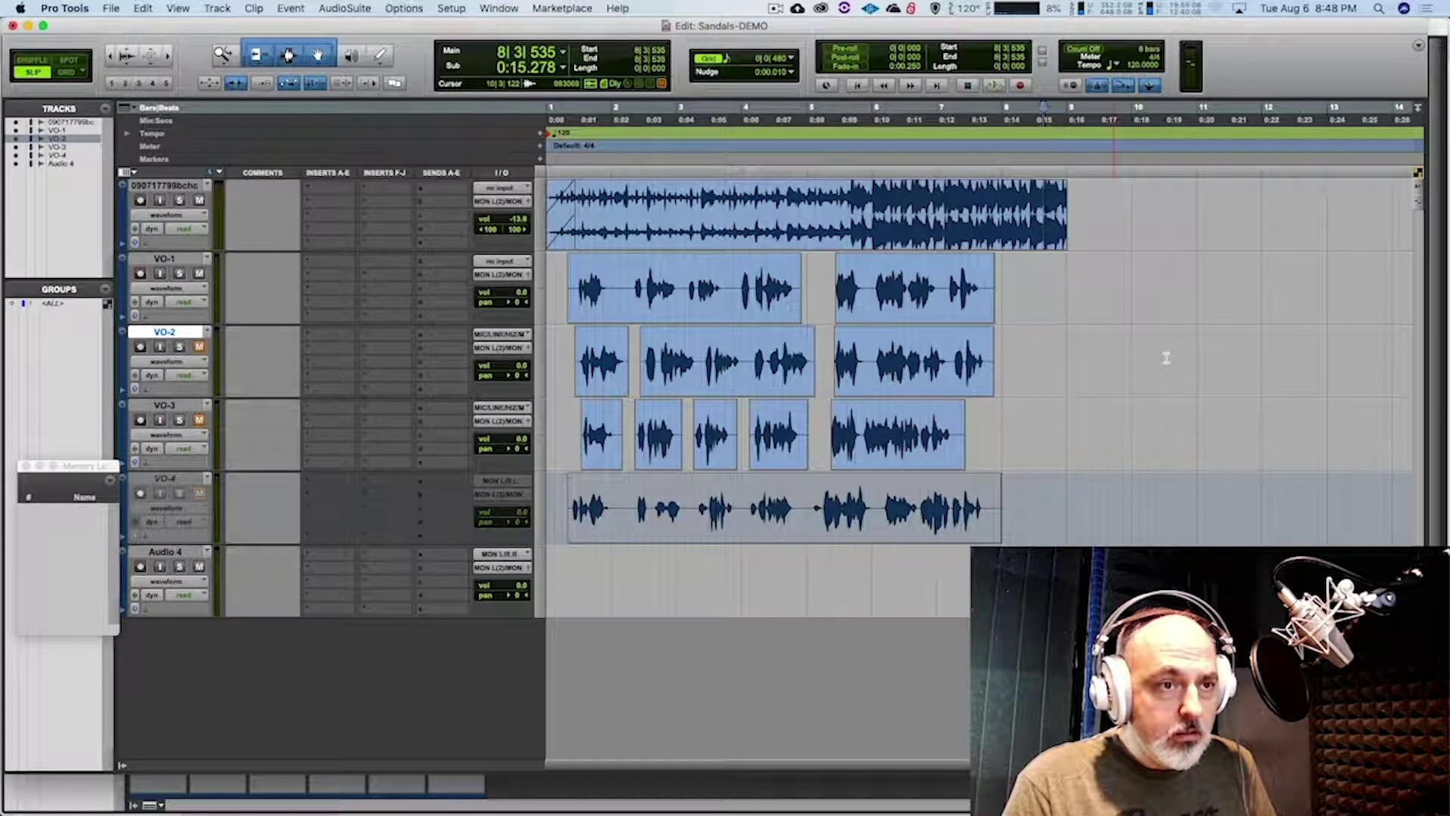
# Try a music fade-out starting at 0:14.558, play the ending from 0:13.235, and undo the fade
pyautogui.click(1024, 189)
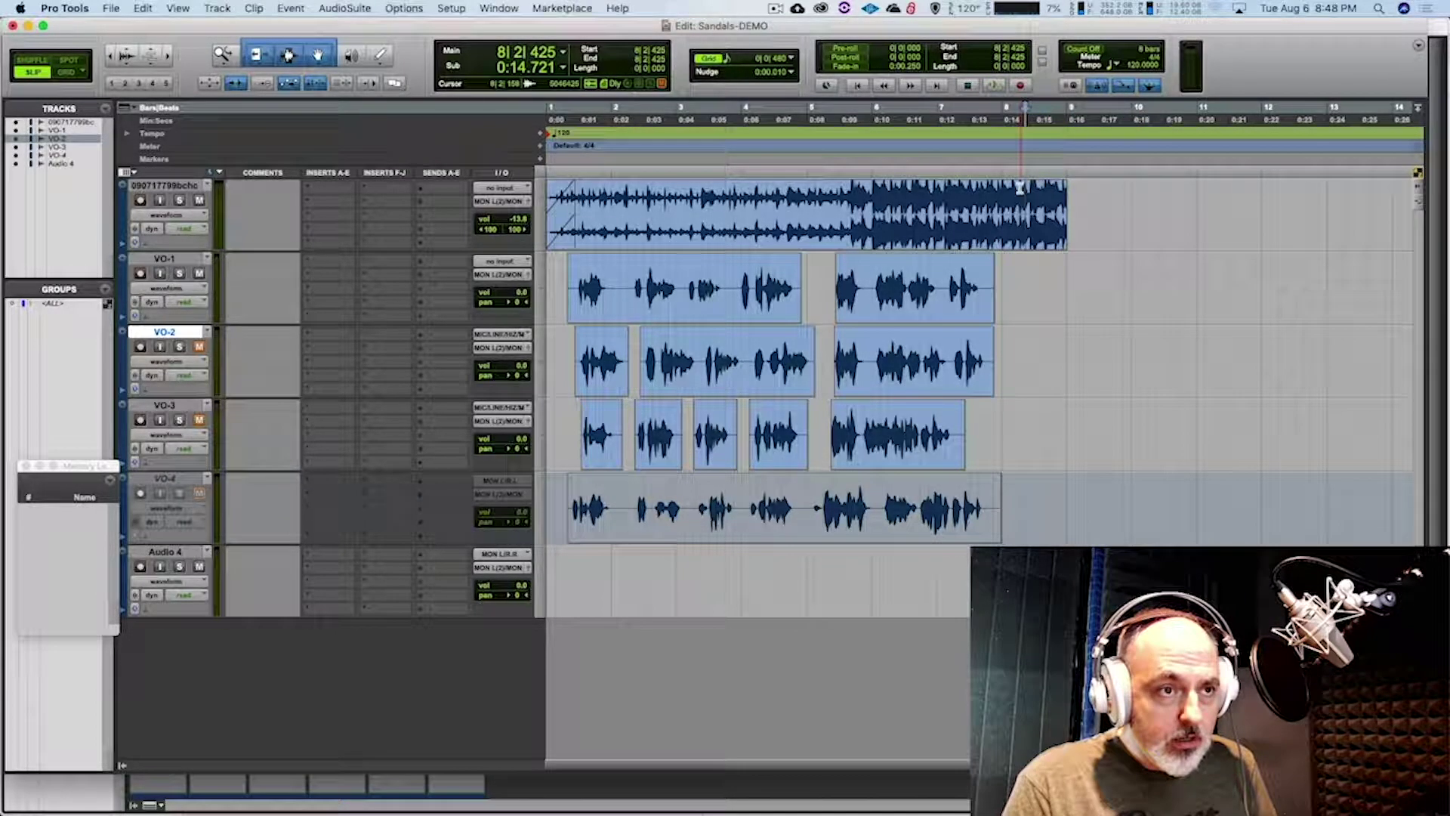
pyautogui.press('g')
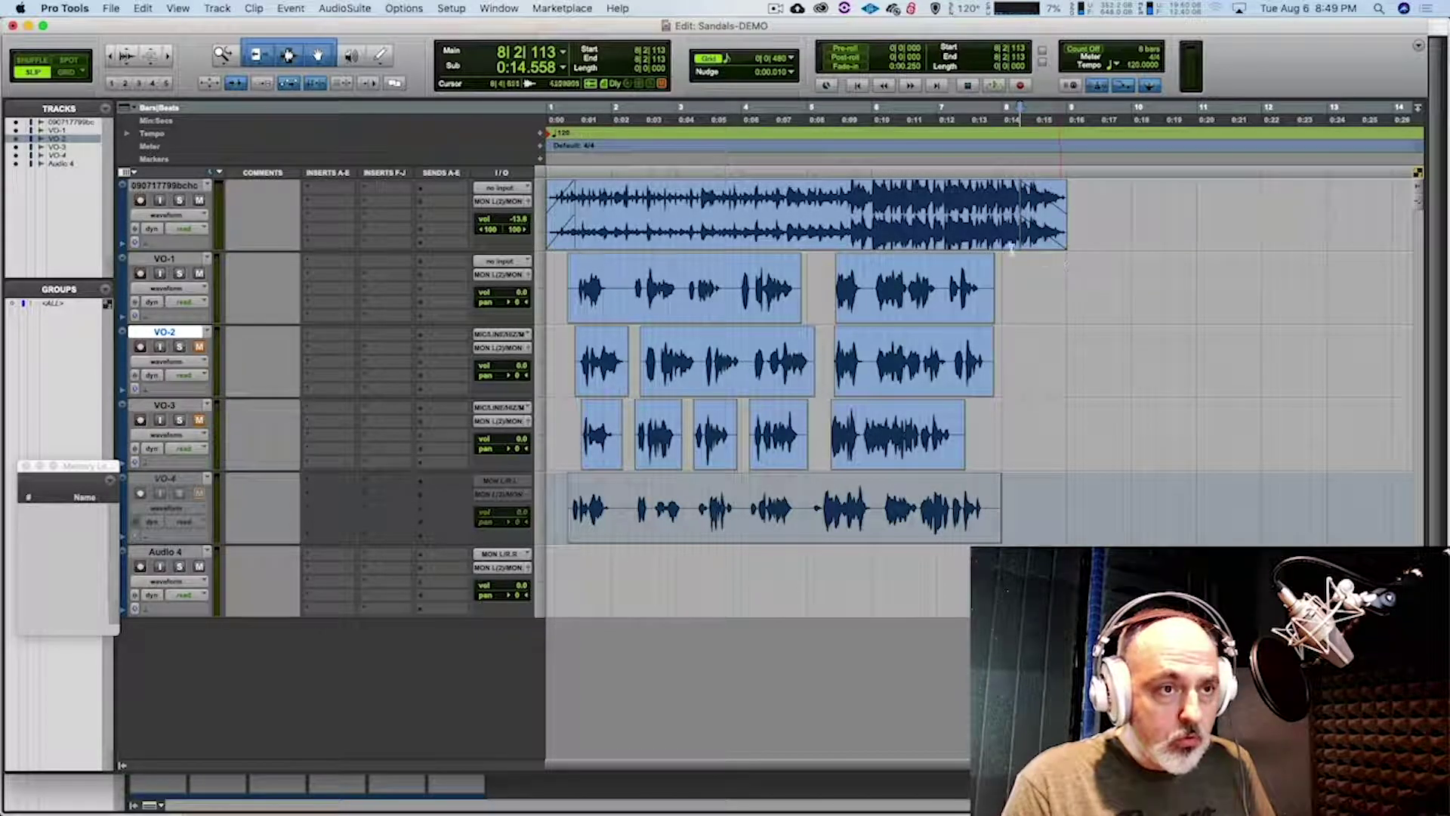
pyautogui.click(977, 175)
pyautogui.press('space')
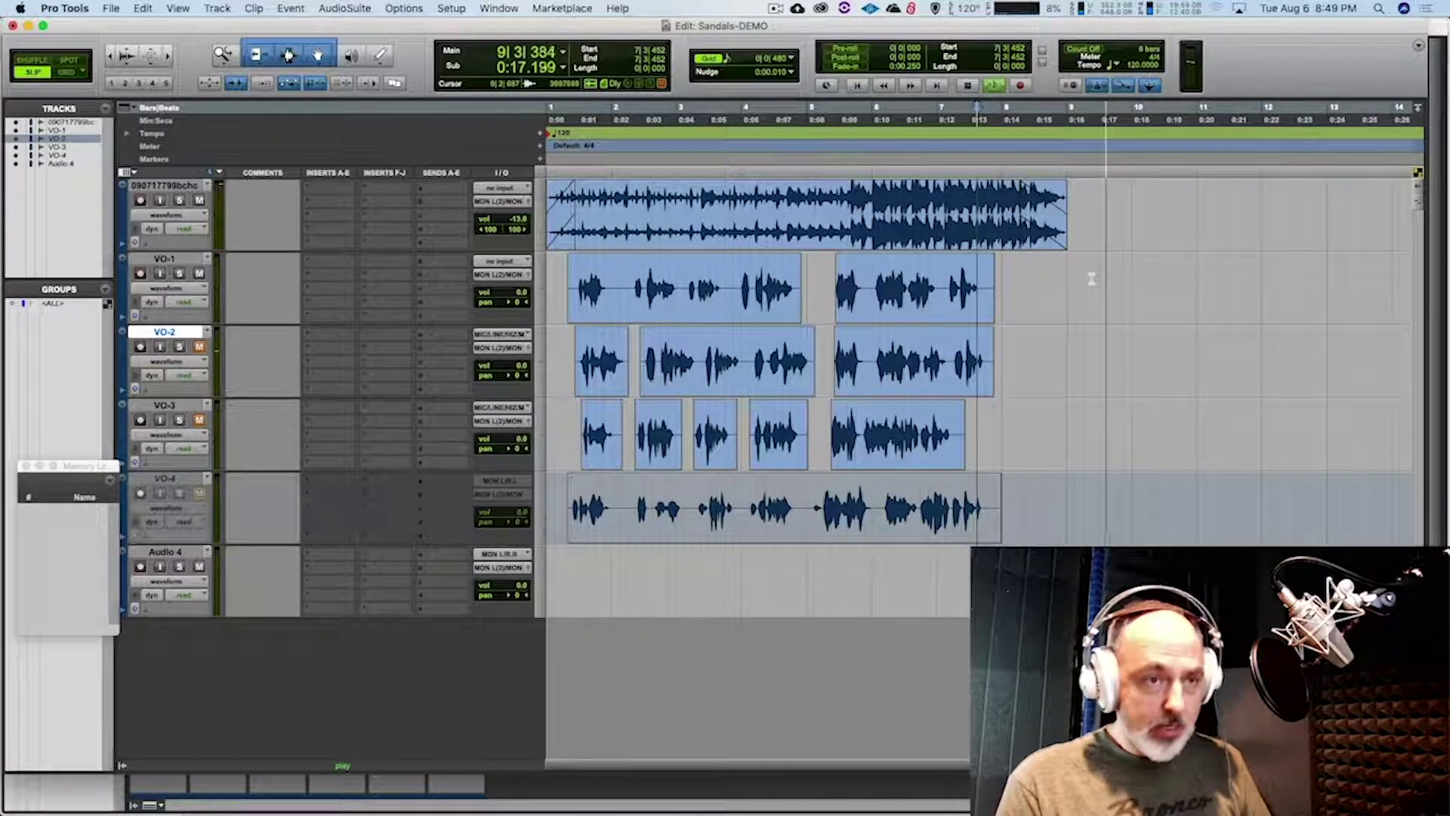
pyautogui.press('space')
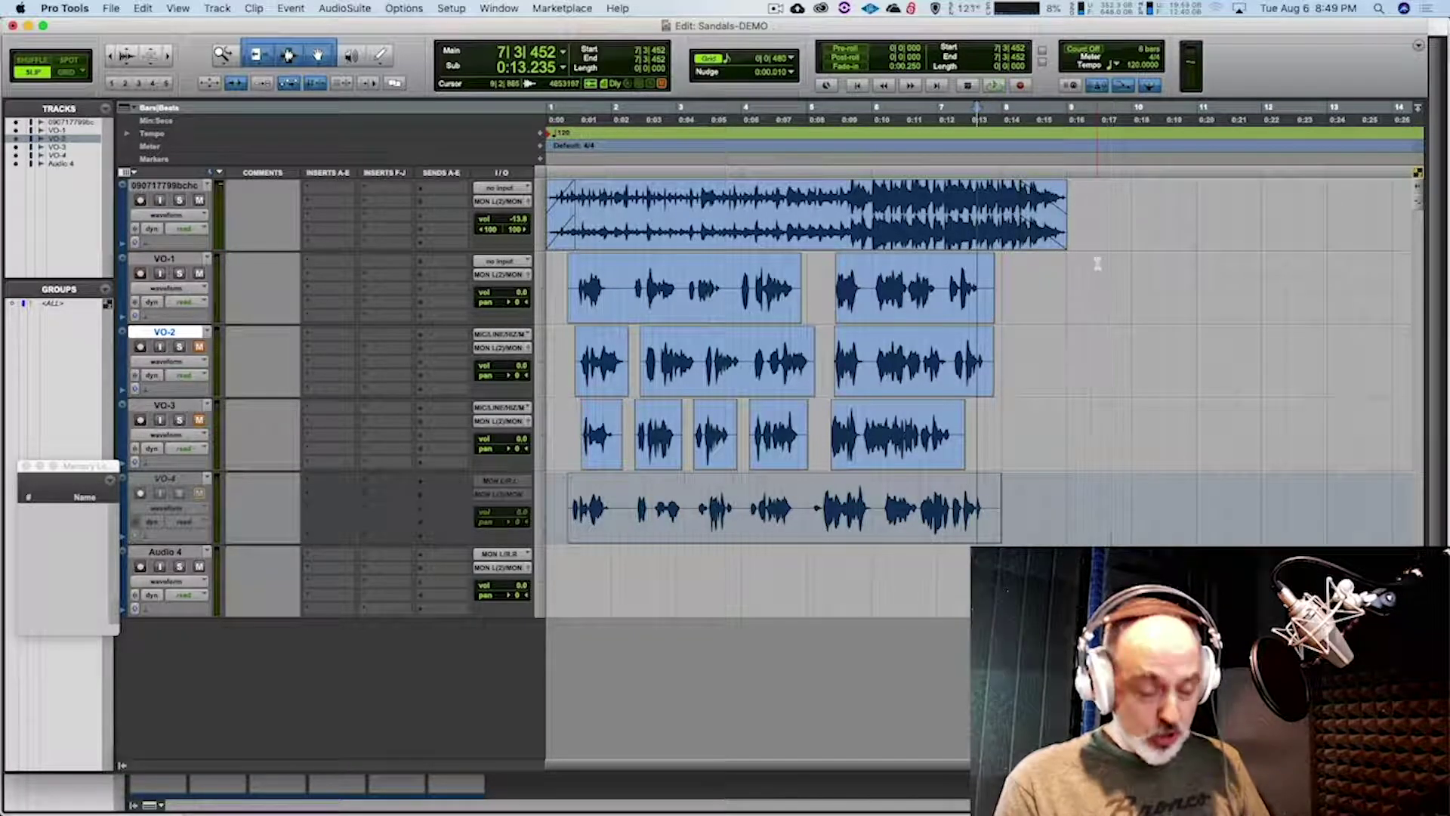
pyautogui.click(1020, 196)
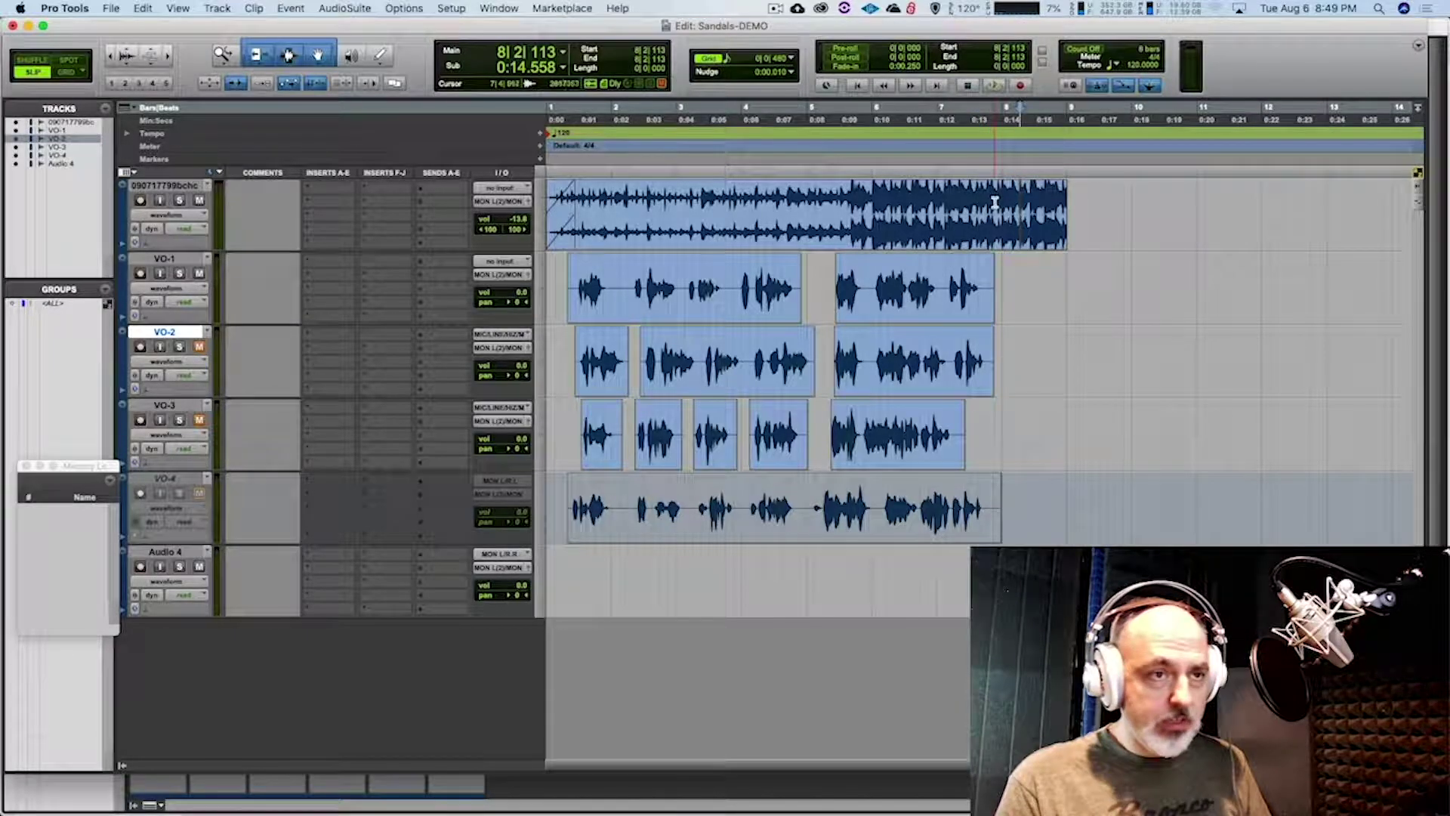
# Fade out the music bed from 0:13.235 to its end, and play the ending from 0:12.469 and the whole spot from the start
pyautogui.click(979, 190)
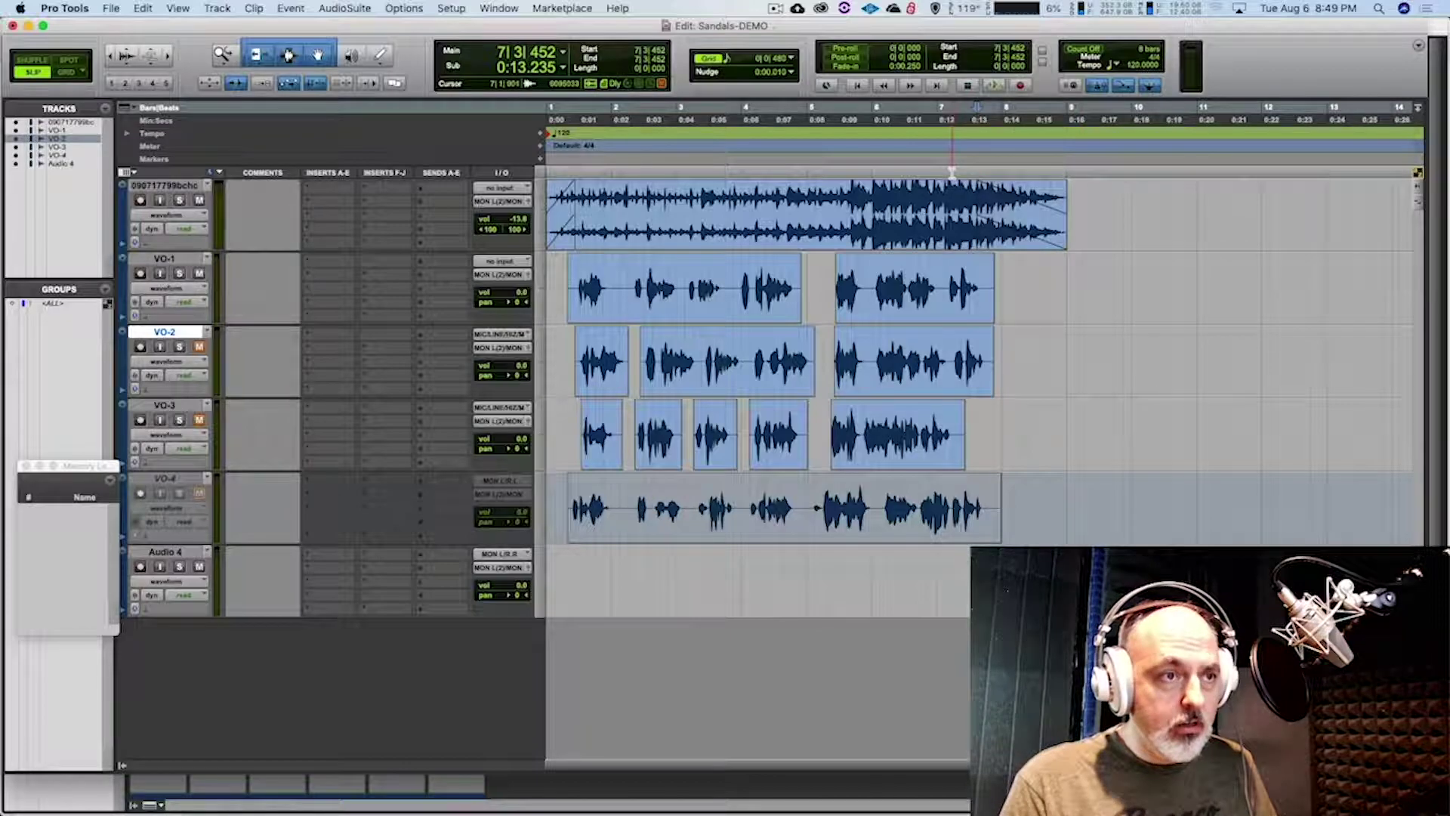
pyautogui.press('space')
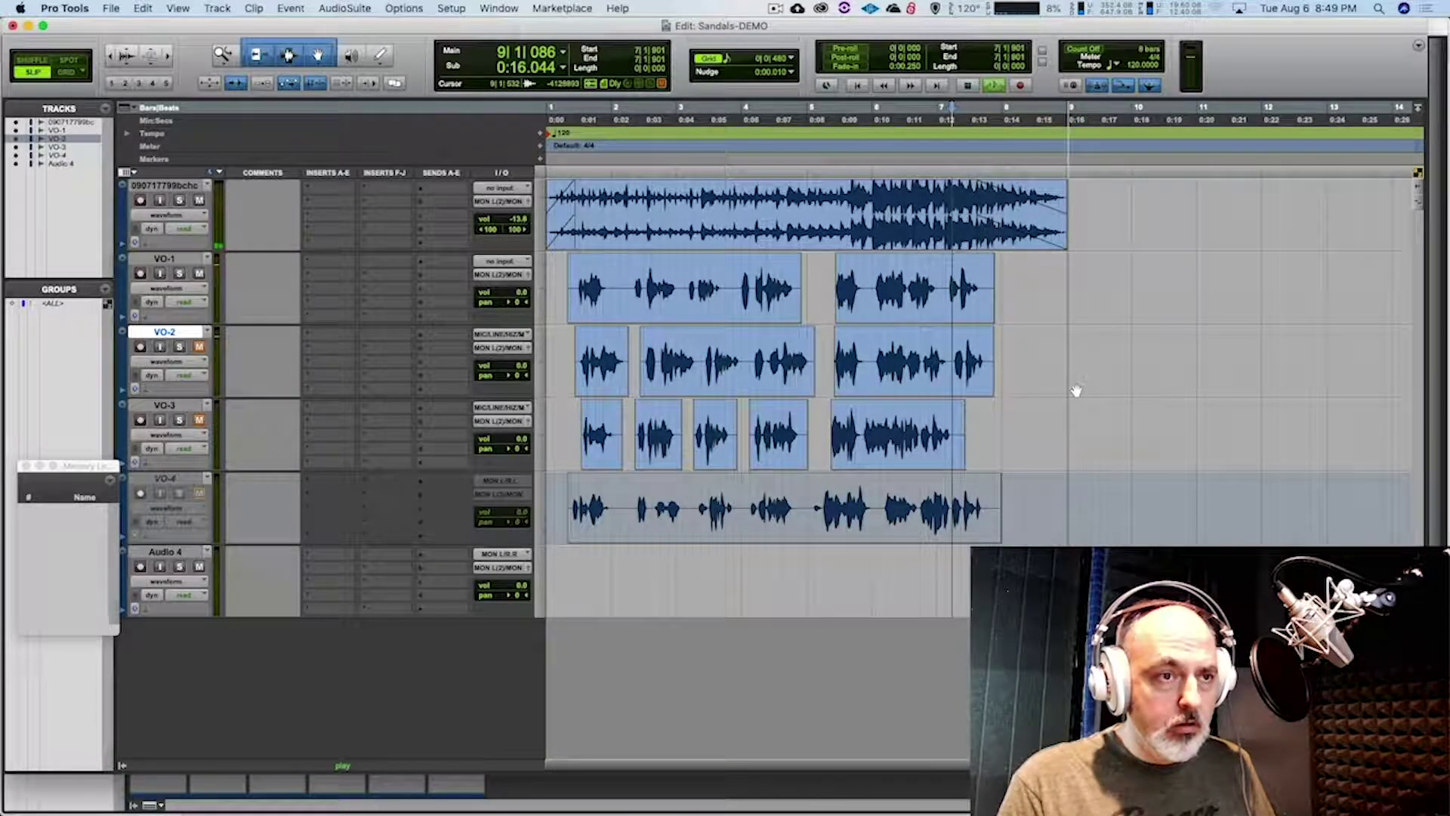
pyautogui.press('space')
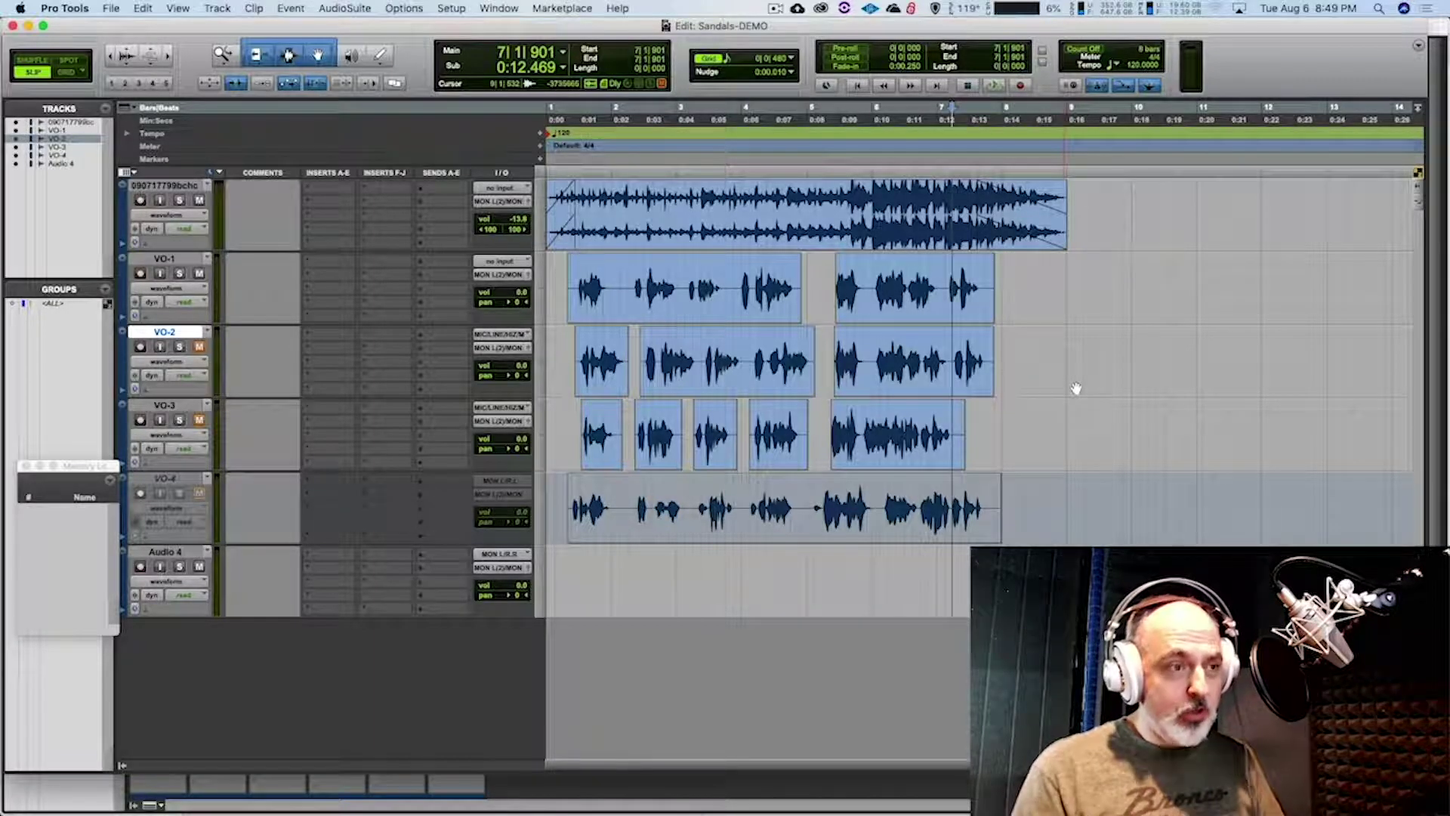
pyautogui.click(767, 248)
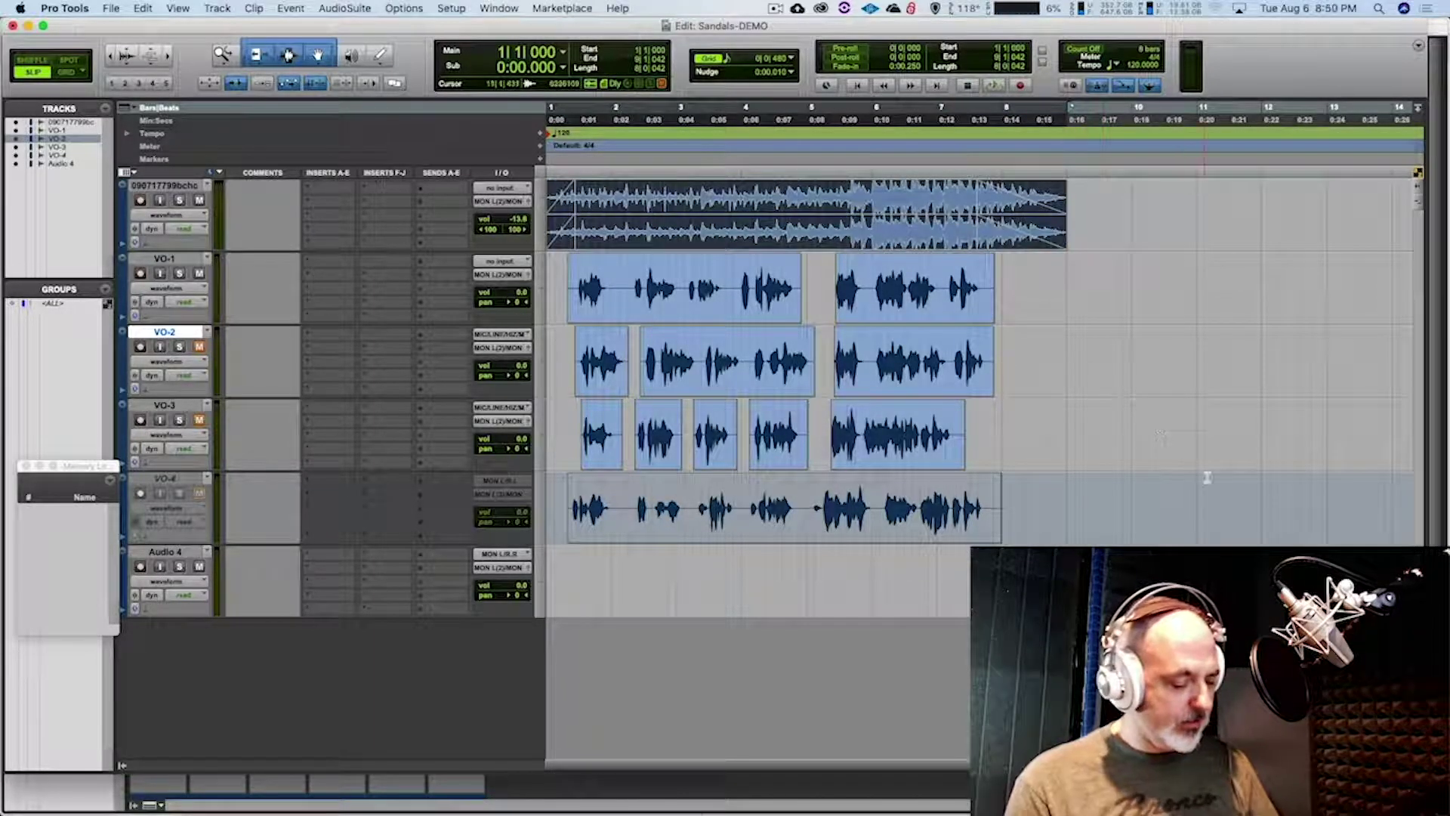
pyautogui.press('space')
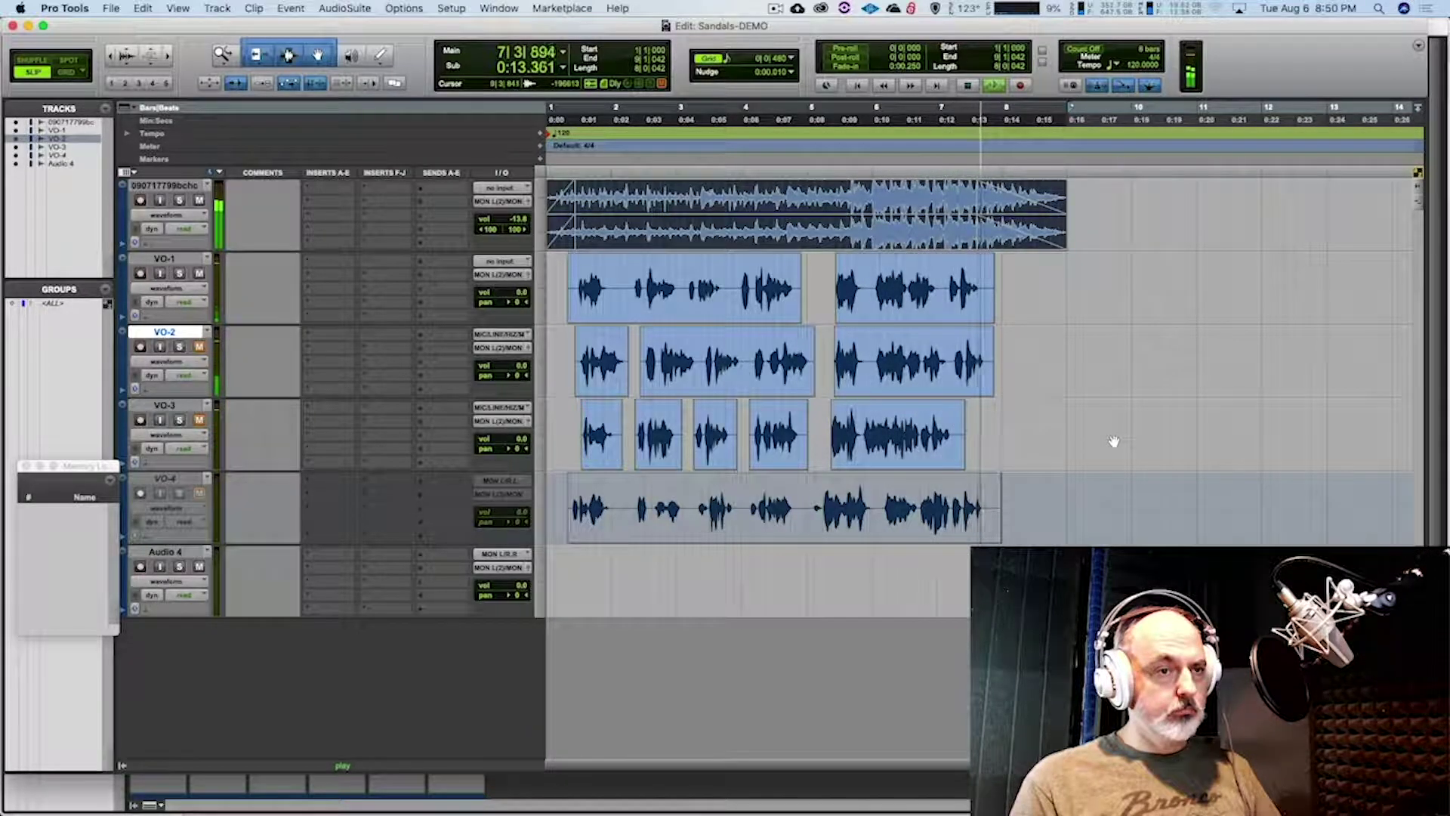
# Compare the VO-2 and VO-3 takes by muting the other voice-over tracks and playing each against the music from the start
pyautogui.press('space')
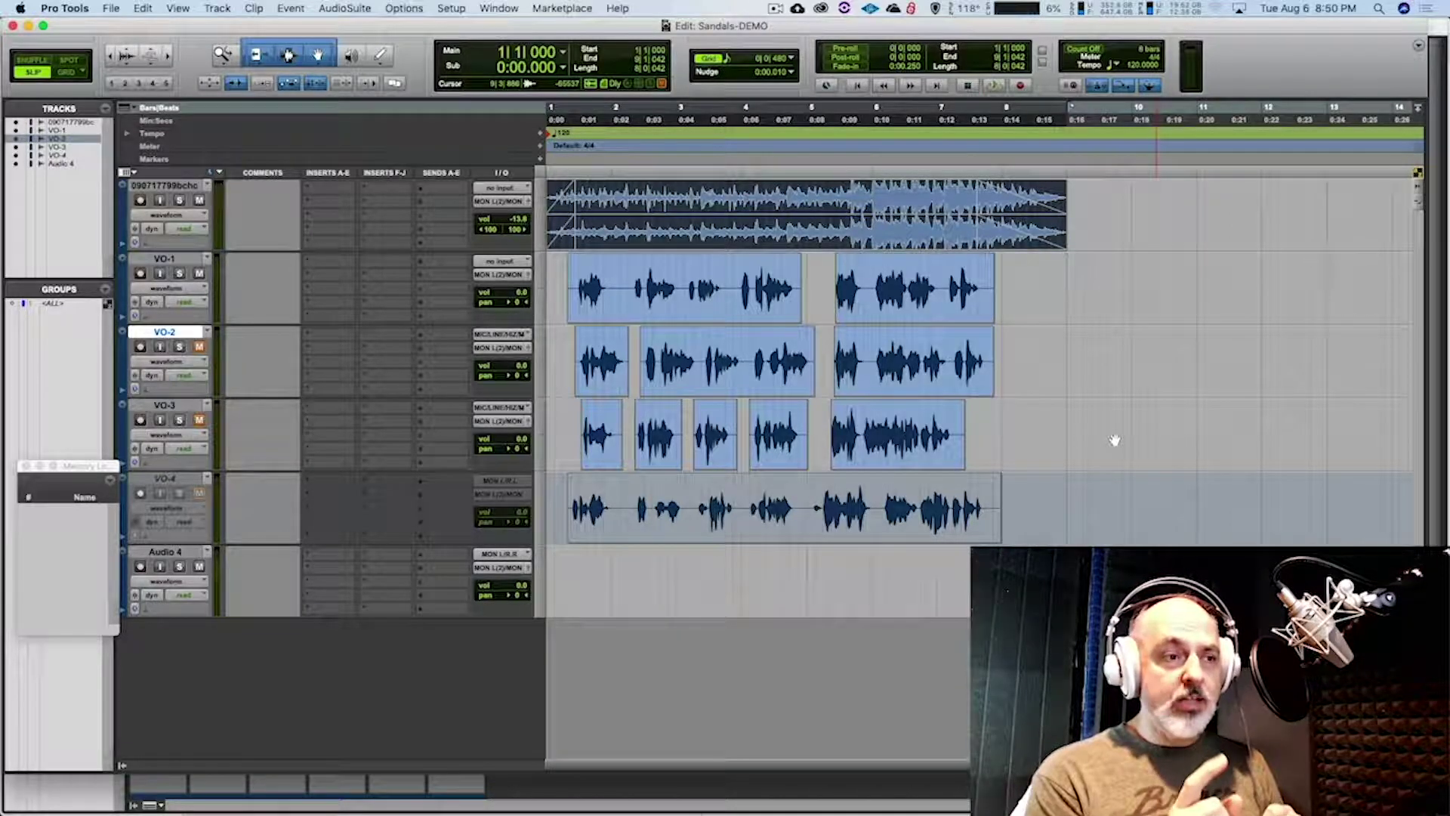
pyautogui.click(199, 273)
pyautogui.press('space')
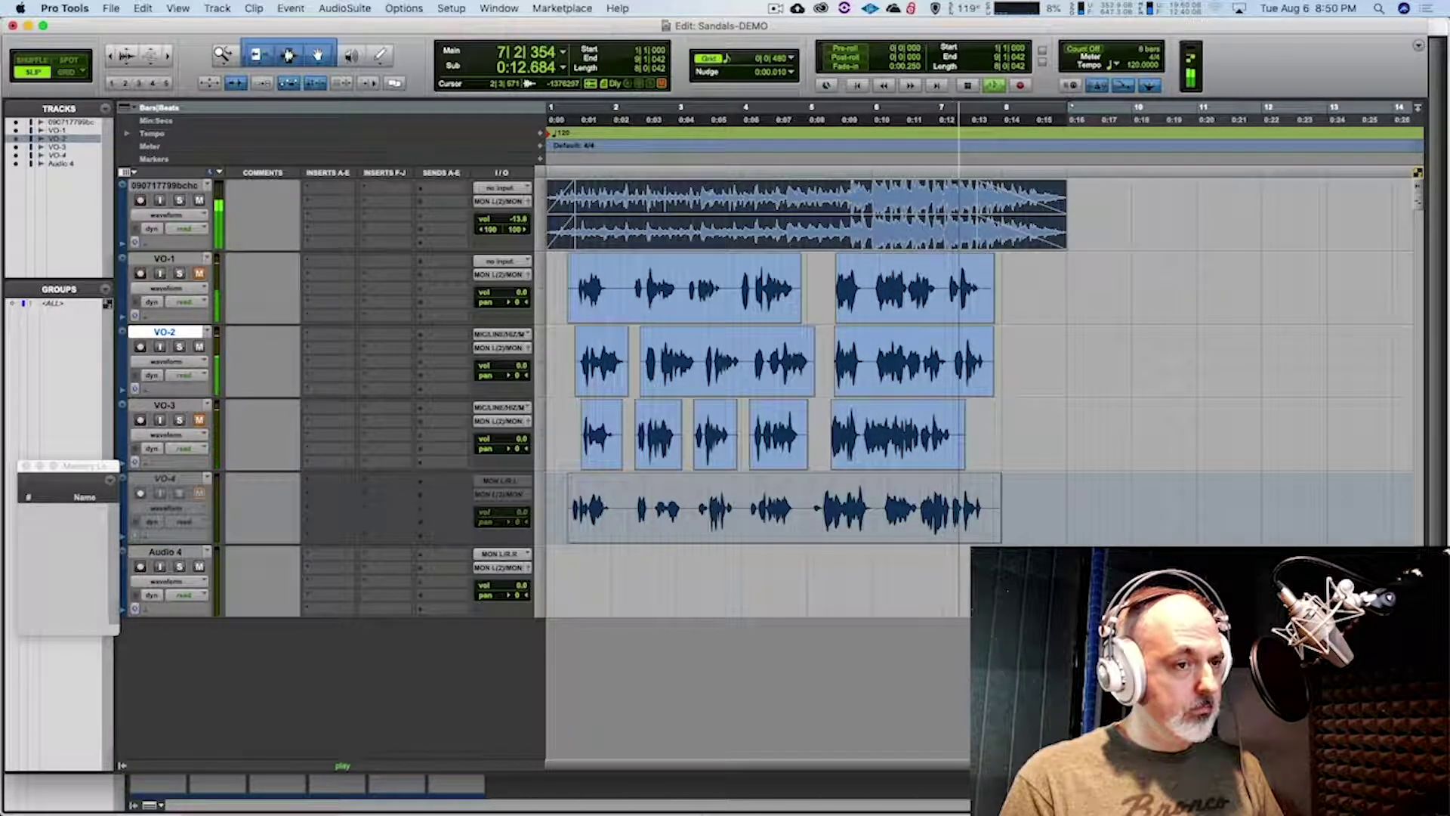
pyautogui.press('space')
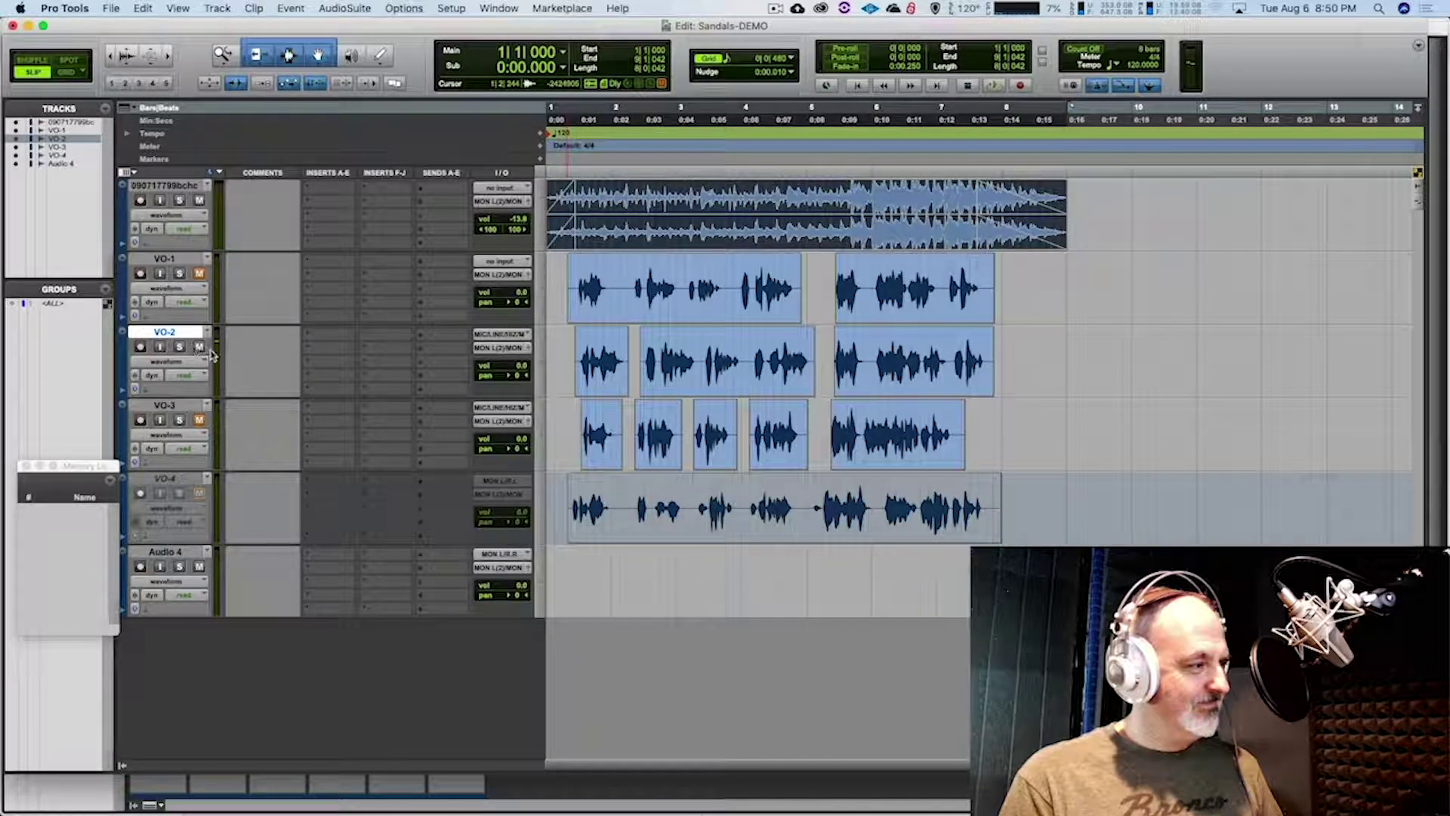
pyautogui.click(199, 419)
pyautogui.press('space')
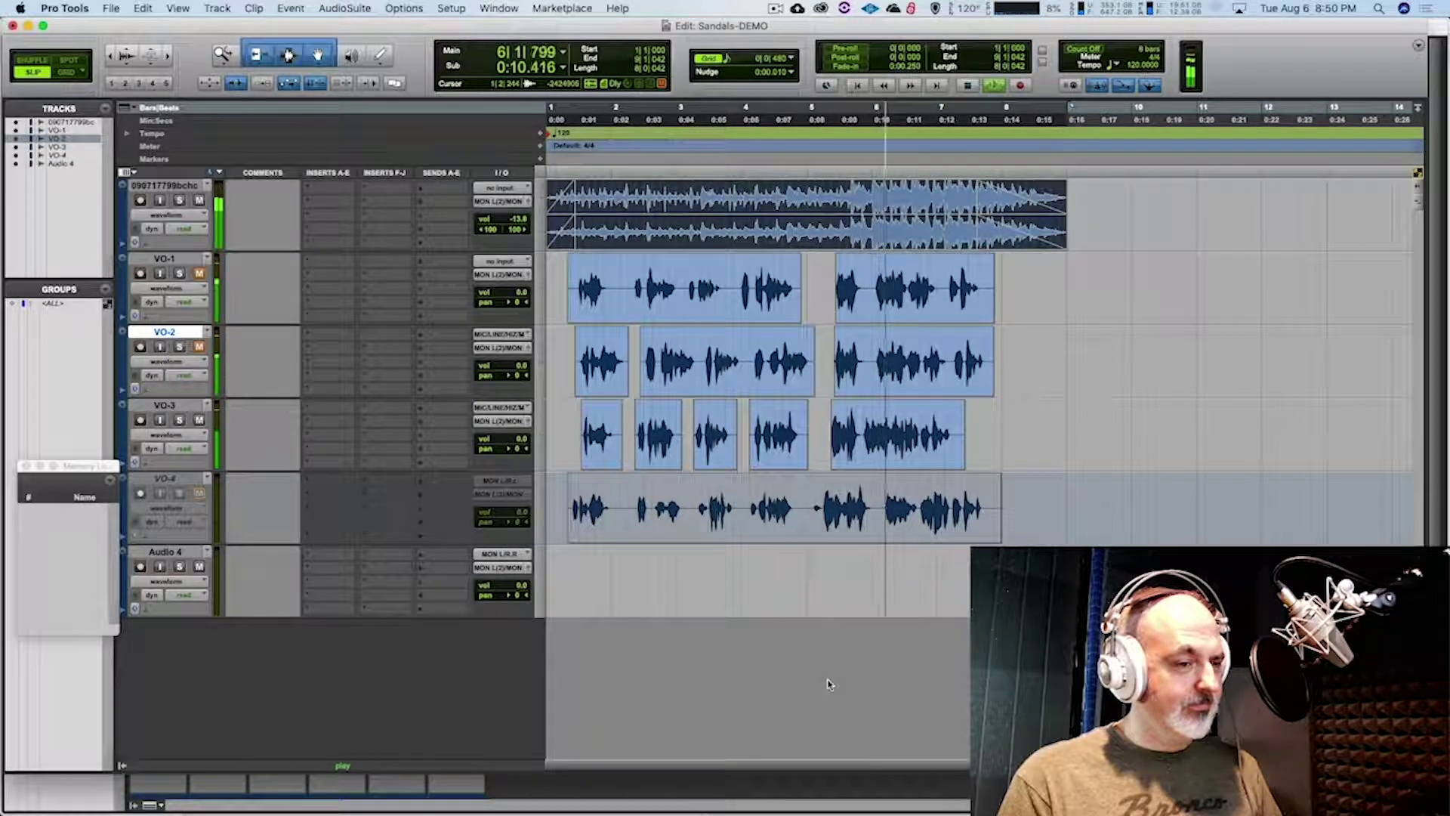
pyautogui.press('space')
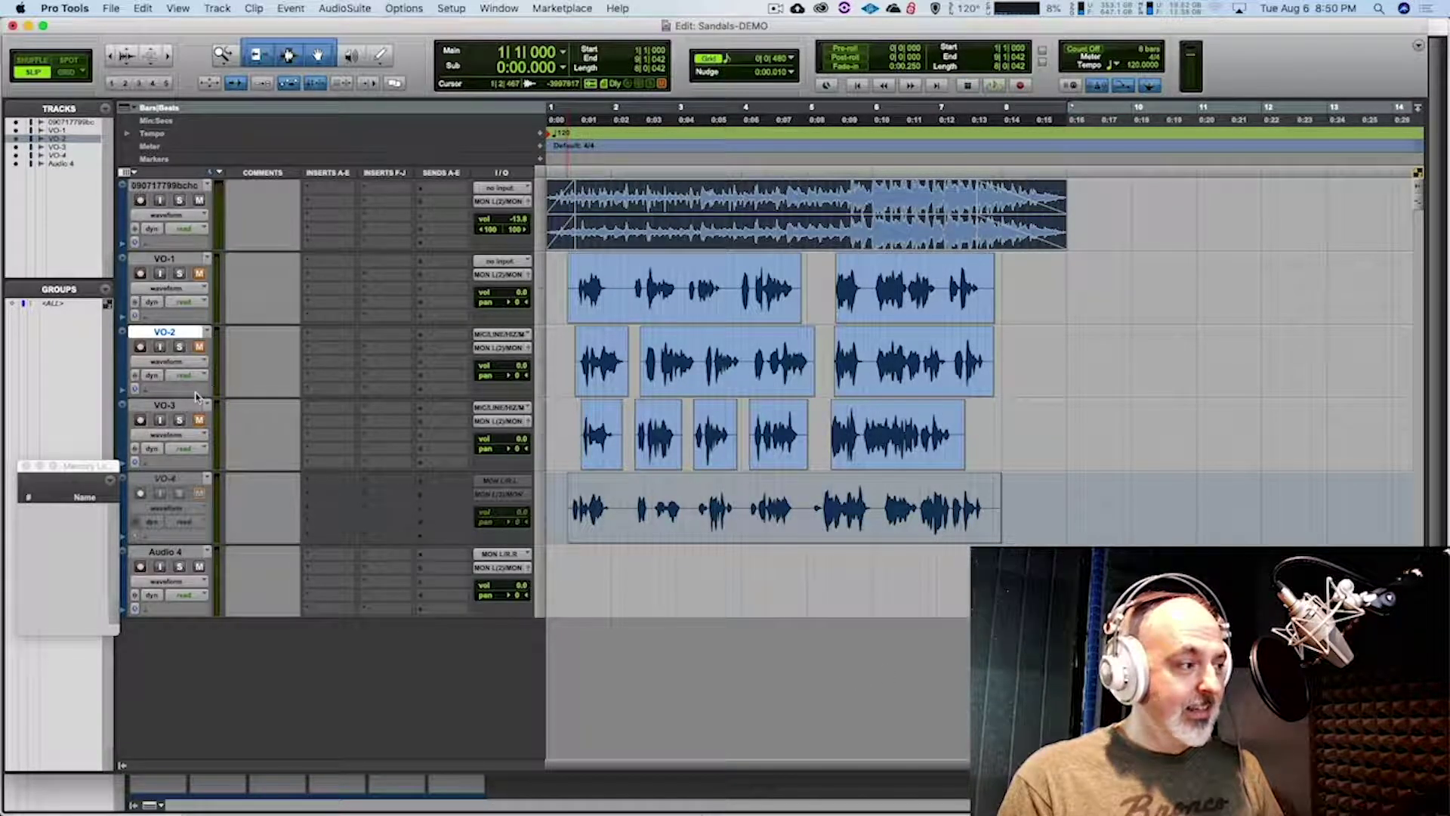
# Make the VO-3 track inactive
pyautogui.click(165, 405)
pyautogui.rightClick(191, 408)
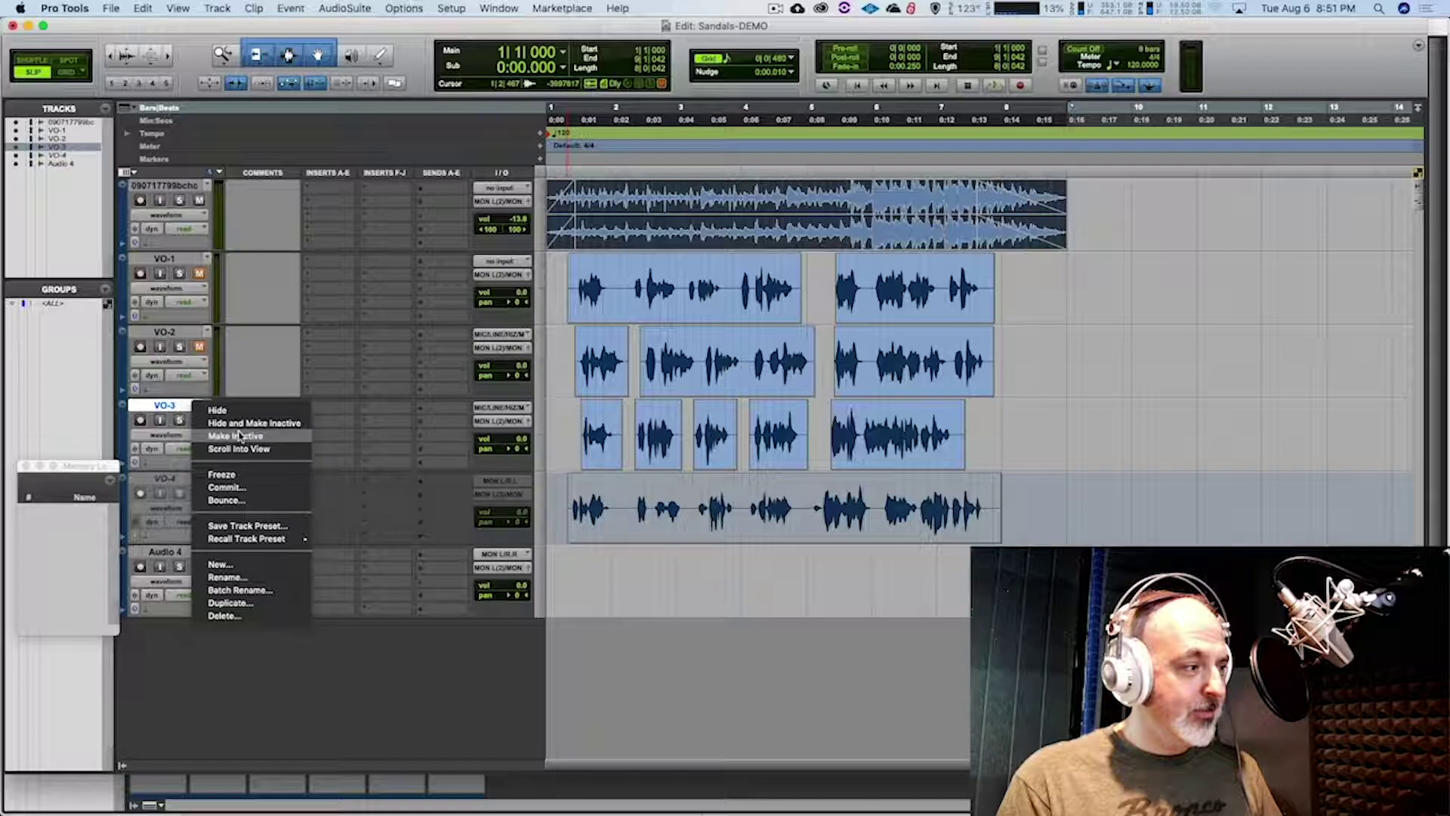
pyautogui.click(390, 357)
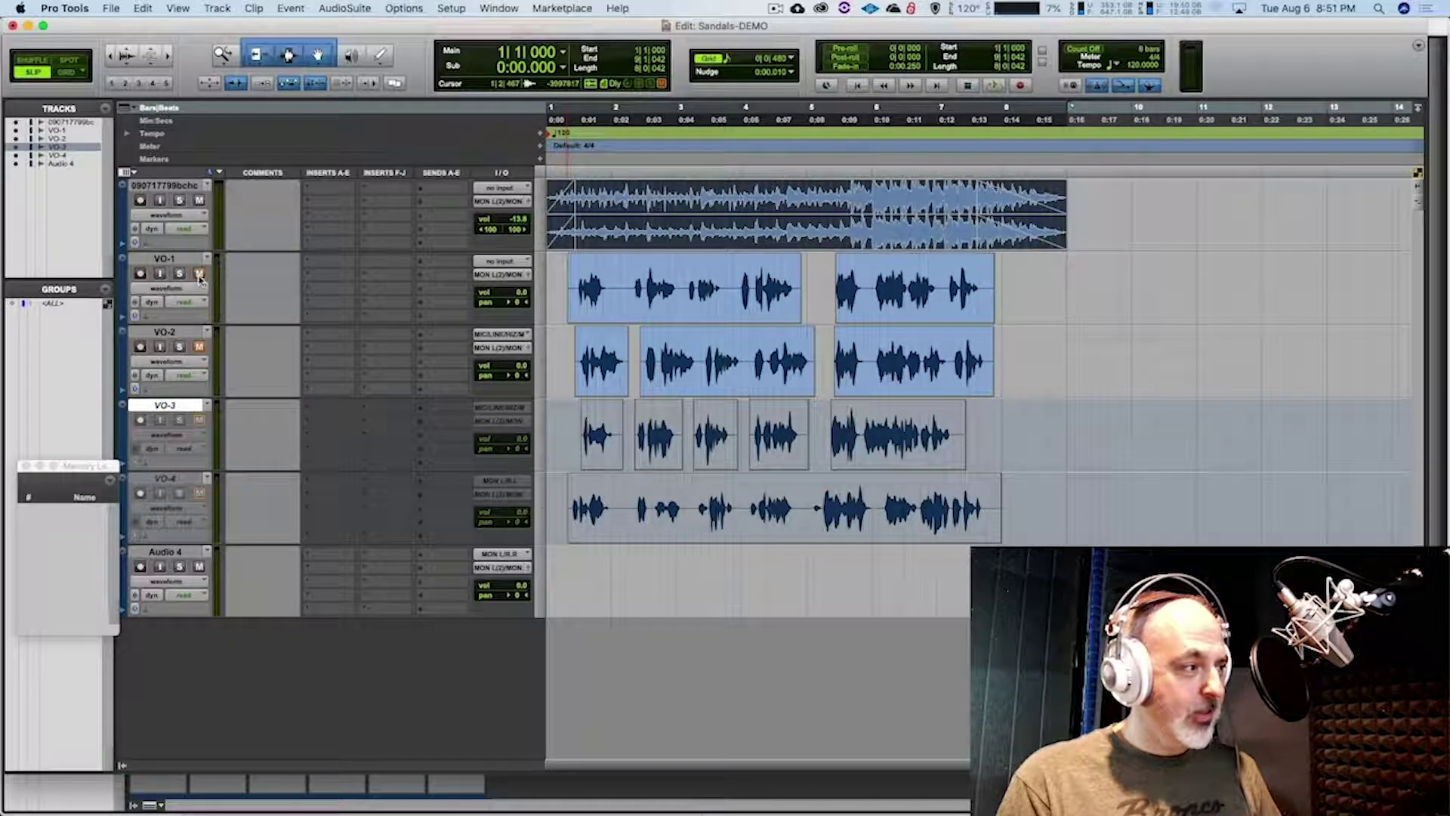
# Compare the VO-1 and VO-2 takes by playing each against the music from the start
pyautogui.press('space')
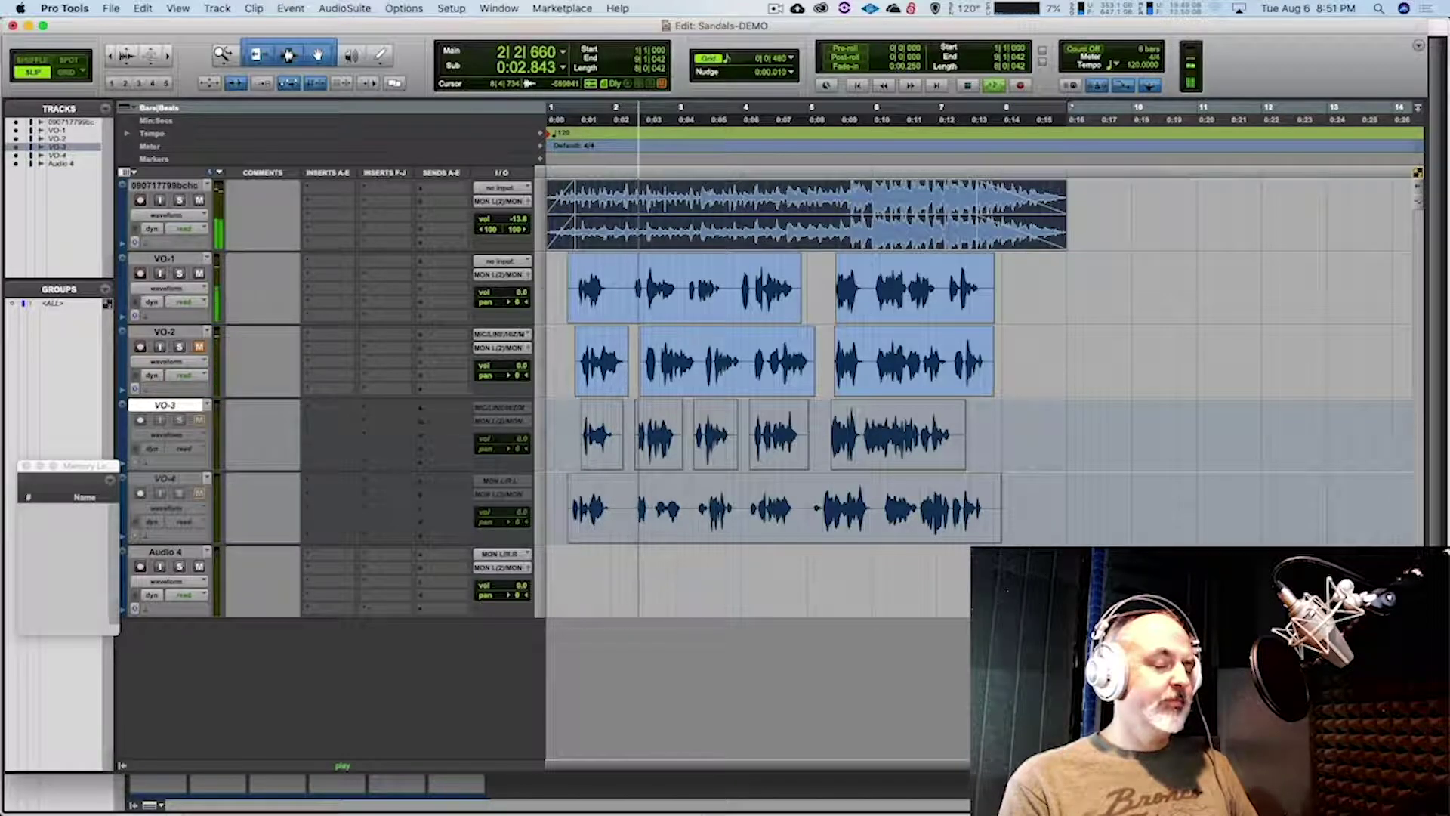
pyautogui.press('space')
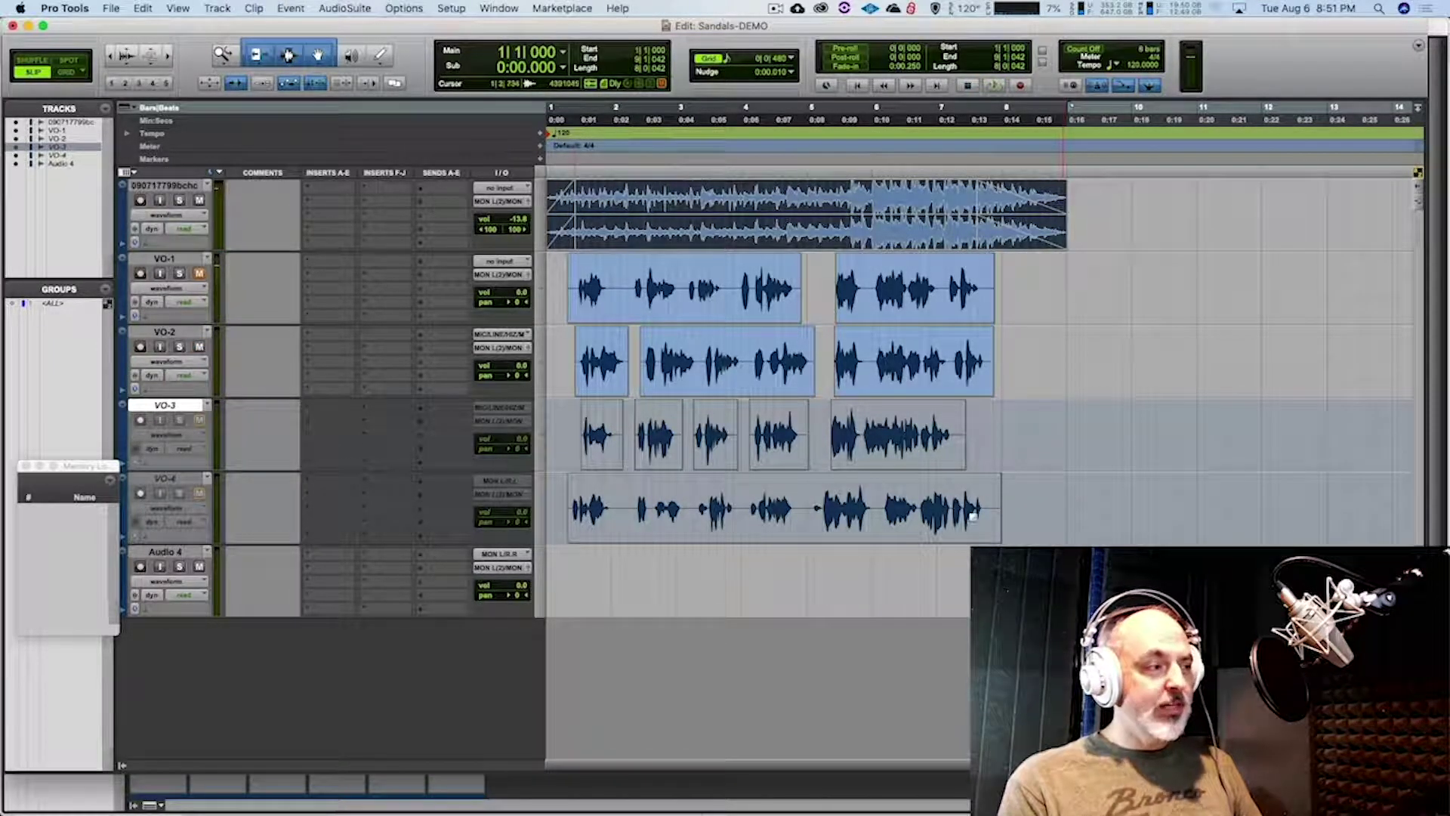
pyautogui.press('space')
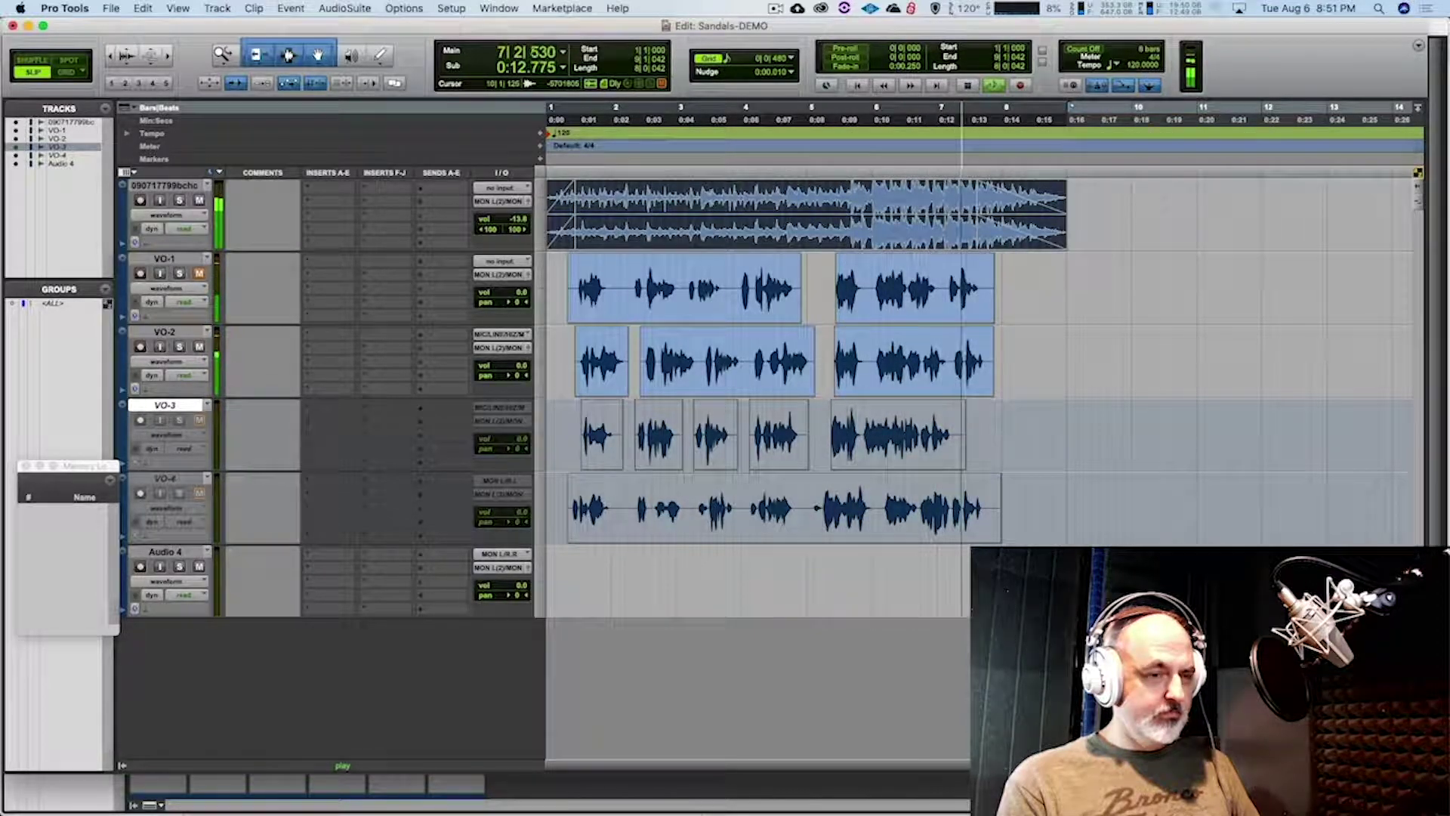
pyautogui.press('space')
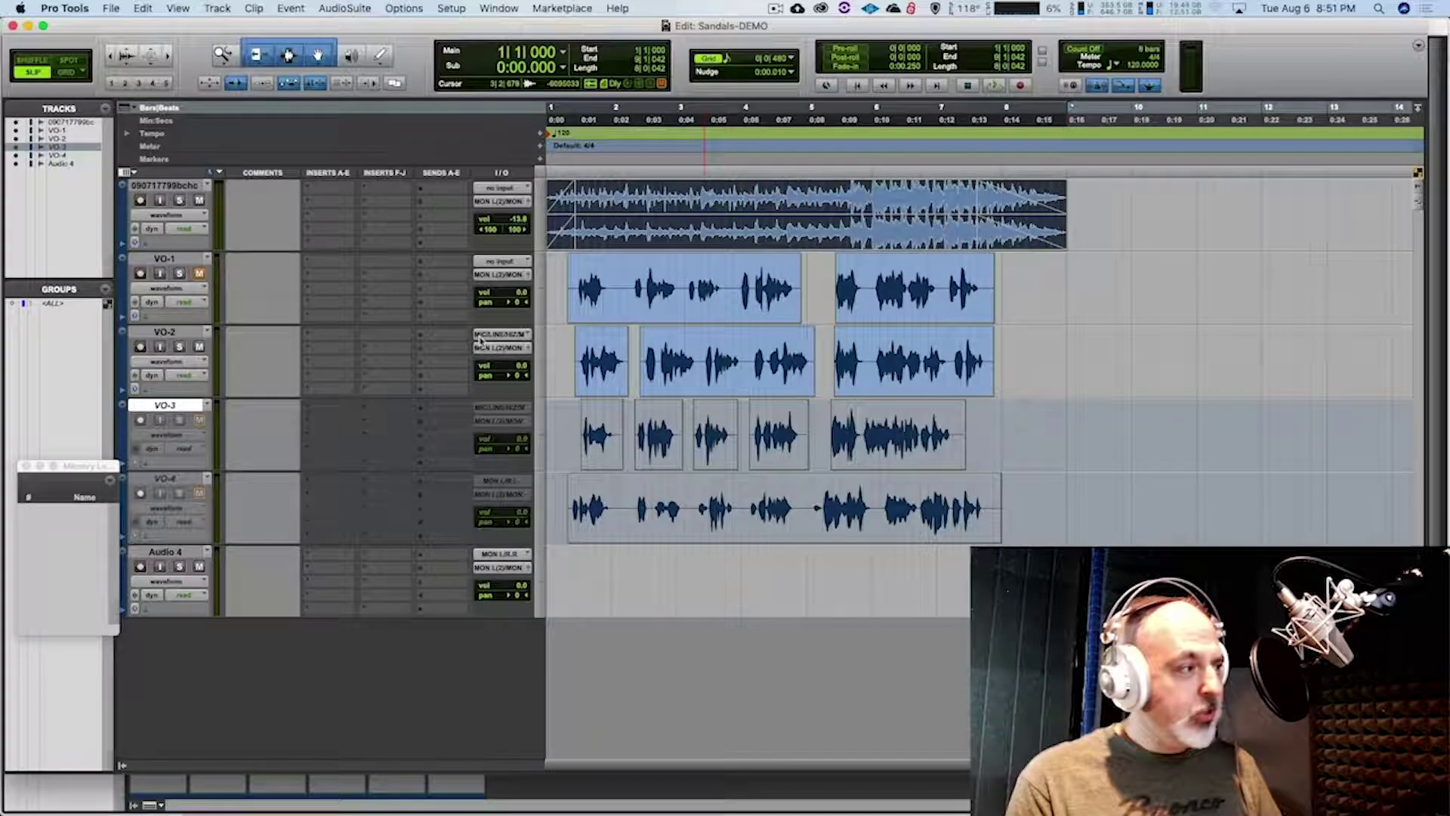
# Make the VO-1 track inactive and move it below VO-2 in the track order
pyautogui.click(171, 259)
pyautogui.rightClick(170, 254)
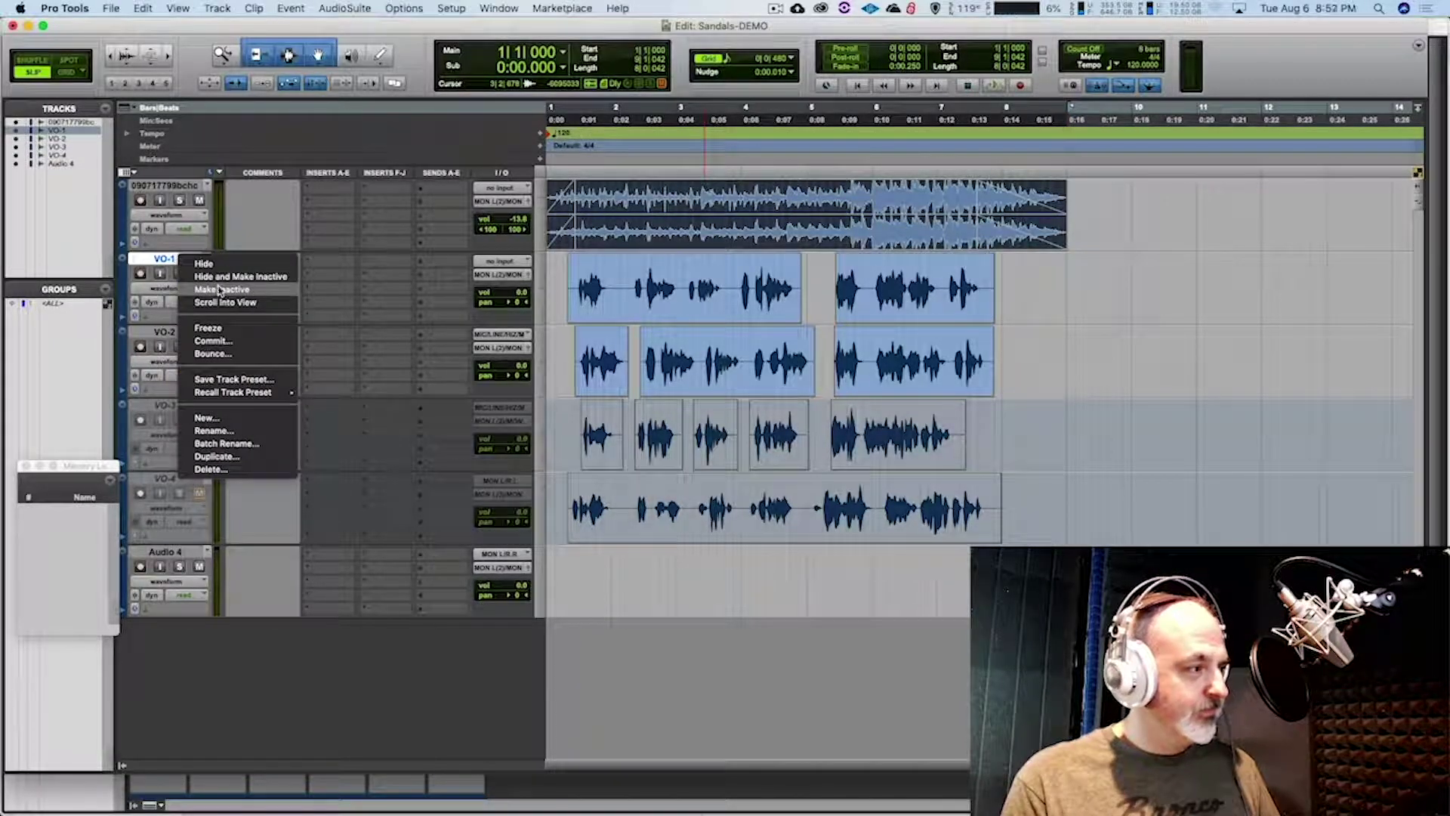
pyautogui.press('Escape')
pyautogui.moveTo(189, 330); pyautogui.dragTo(185, 381)
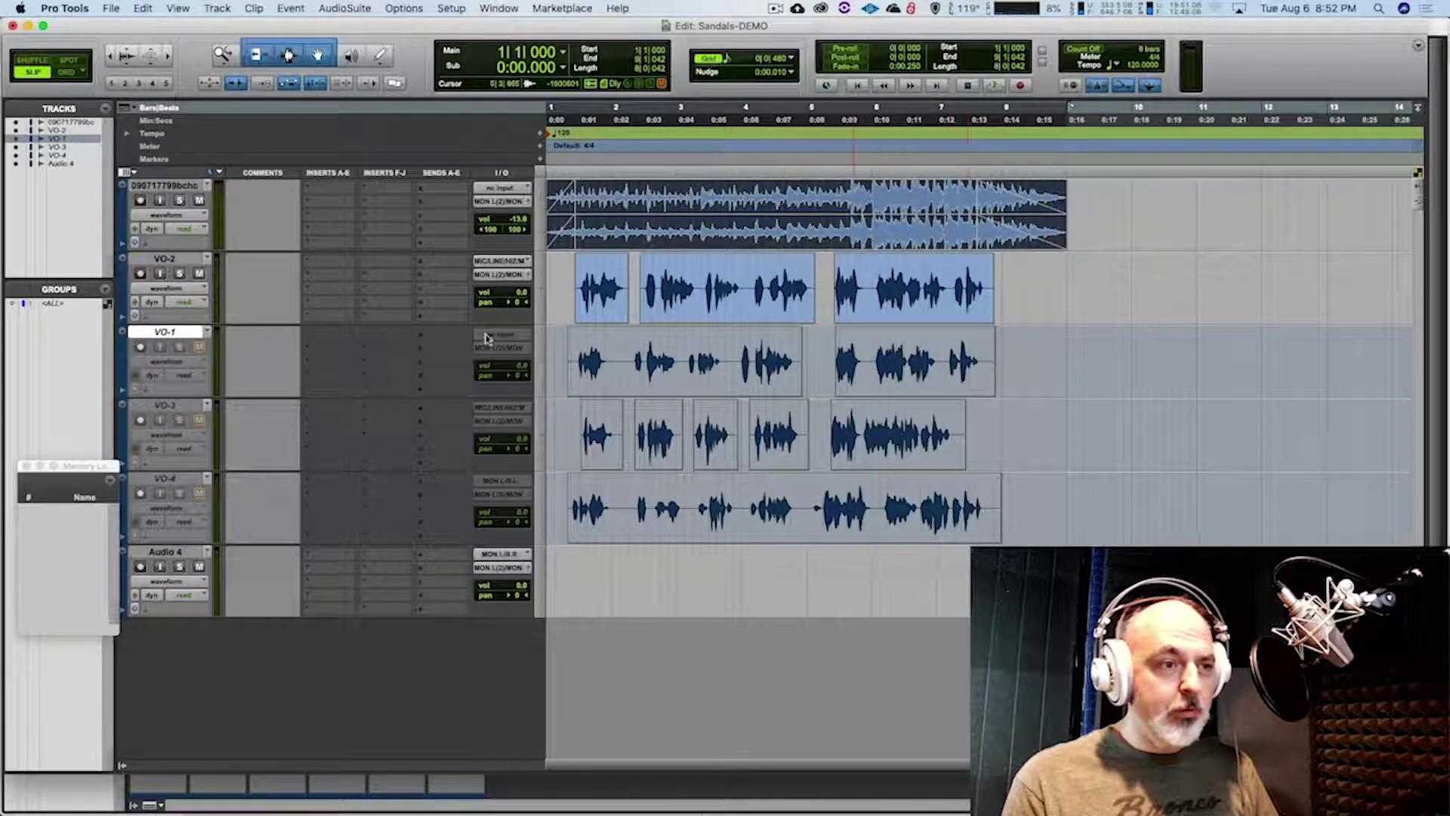
# Hide the inactive VO-1, VO-3 and VO-4 tracks, and play the spot with VO-2 from the start
pyautogui.keyDown('shift'); pyautogui.click(174, 404); pyautogui.keyUp('shift')
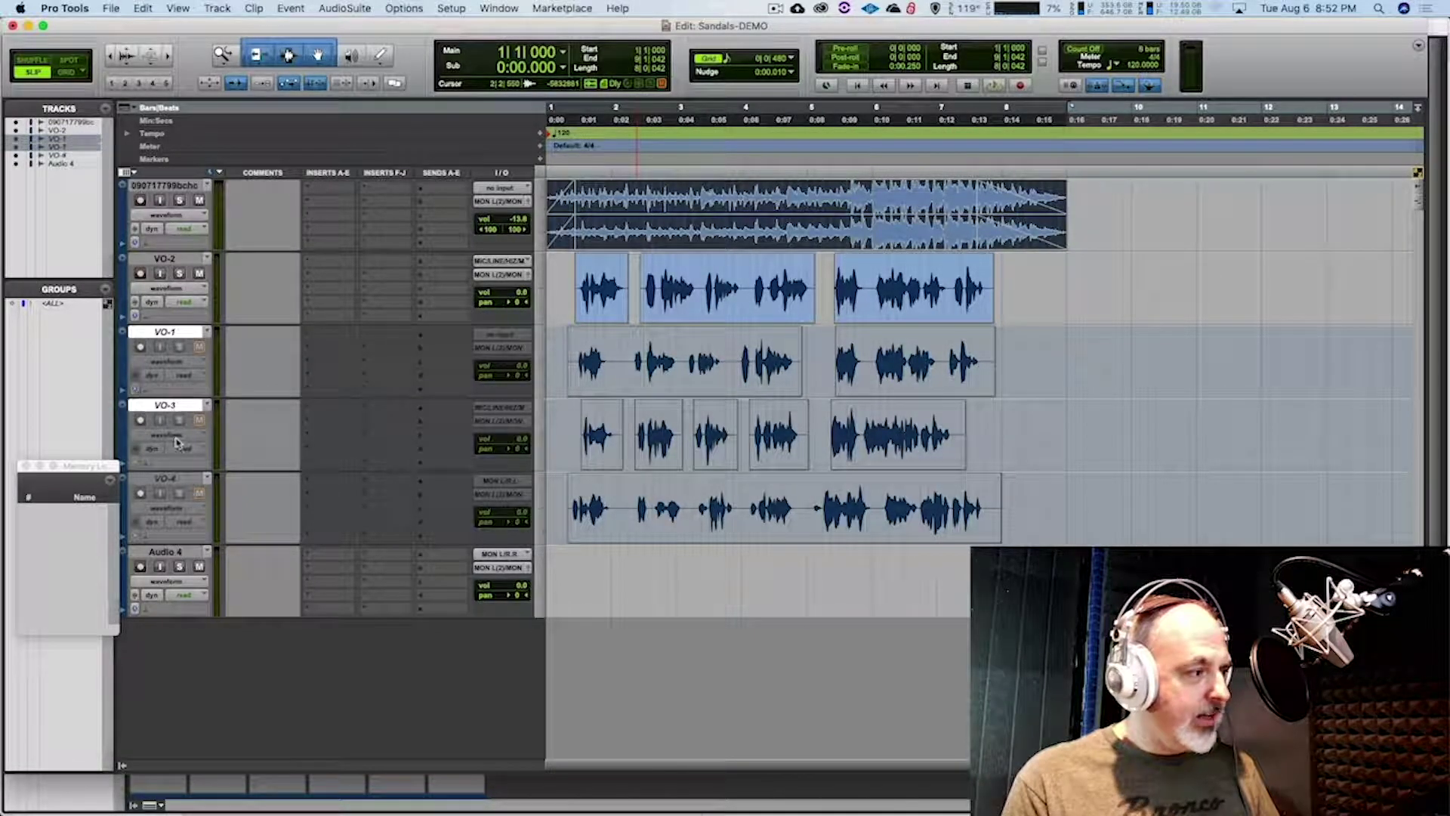
pyautogui.keyDown('shift'); pyautogui.click(181, 478); pyautogui.keyUp('shift')
pyautogui.rightClick(184, 480)
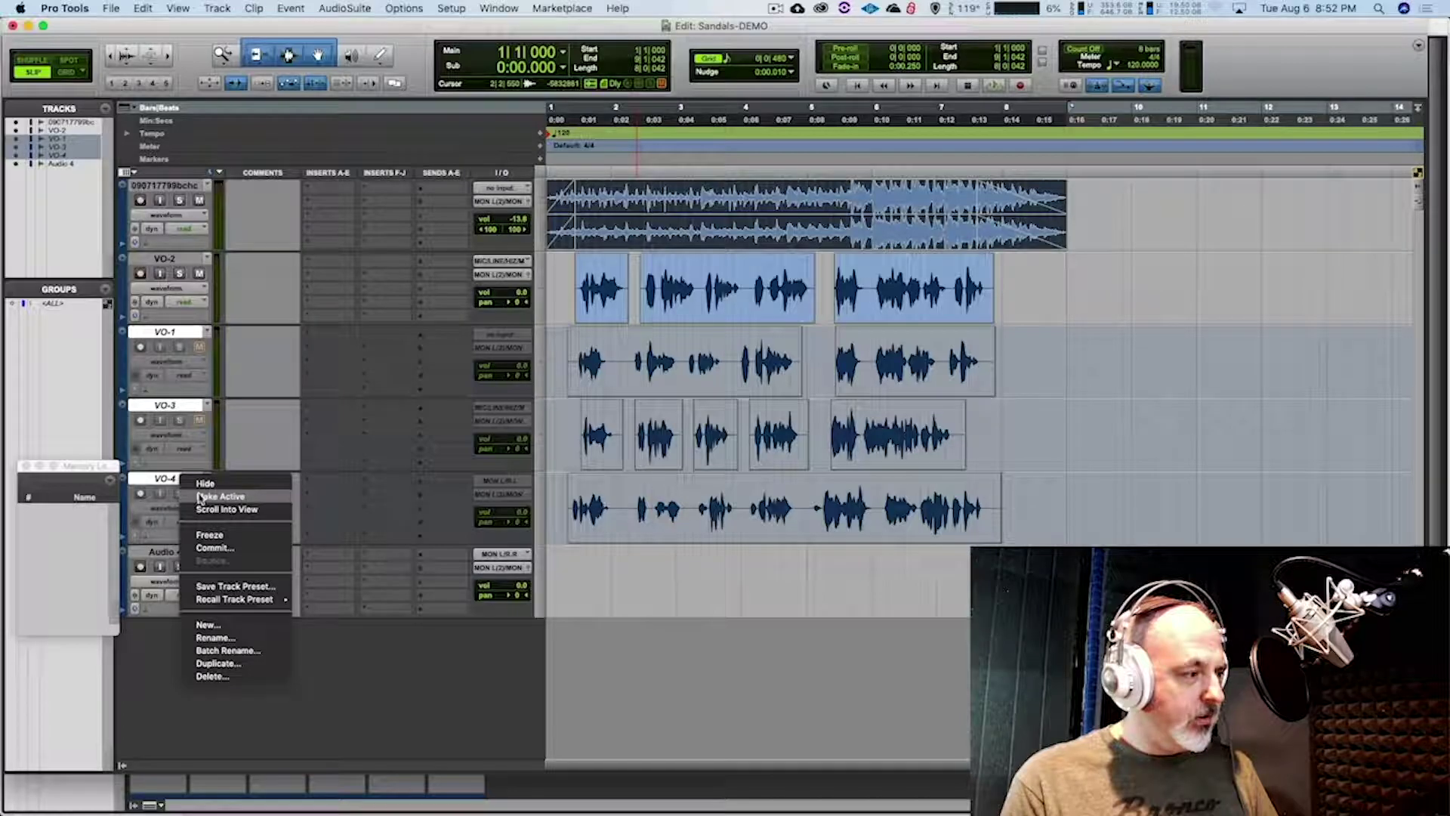
pyautogui.click(205, 483)
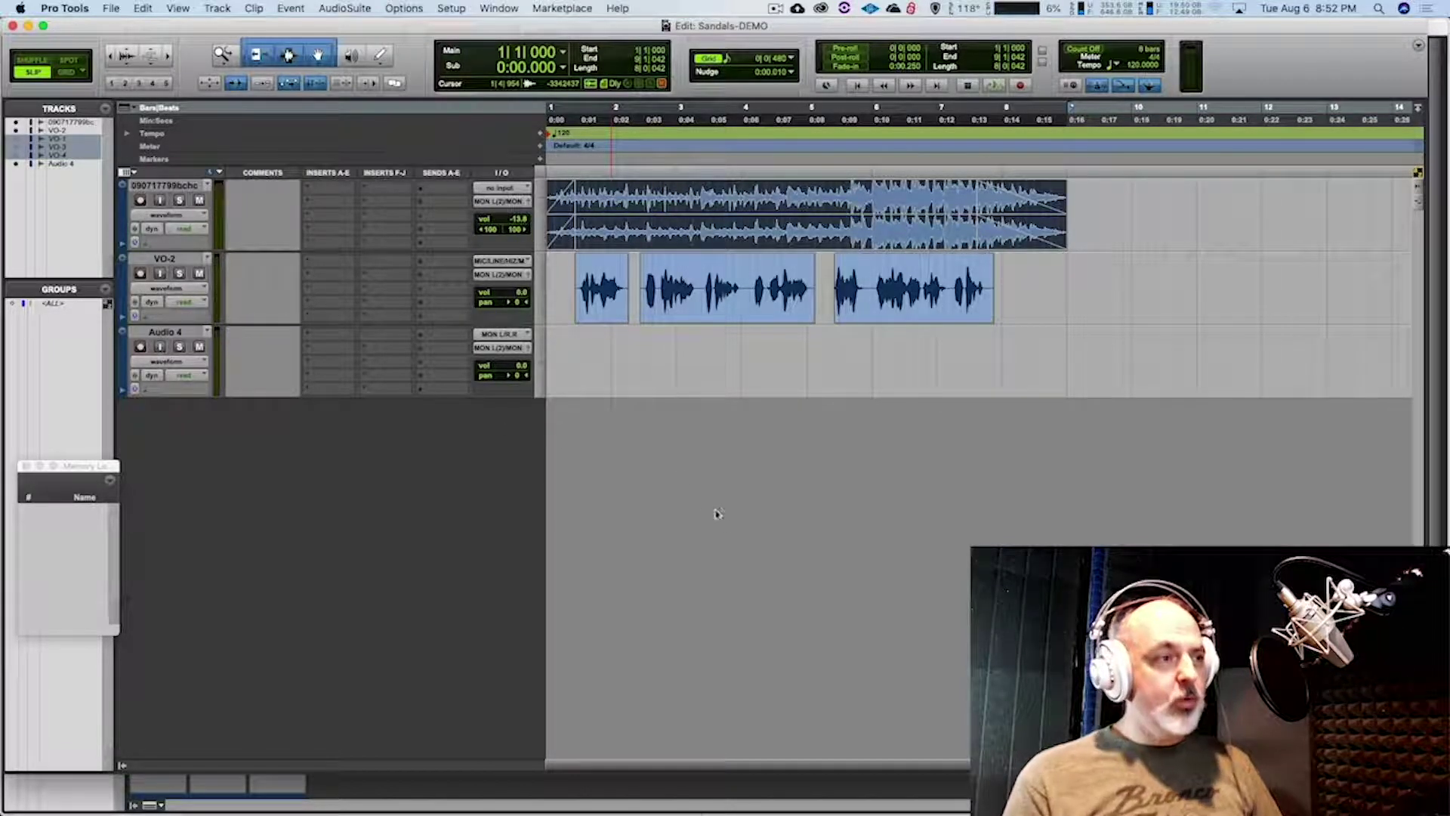
pyautogui.press('space')
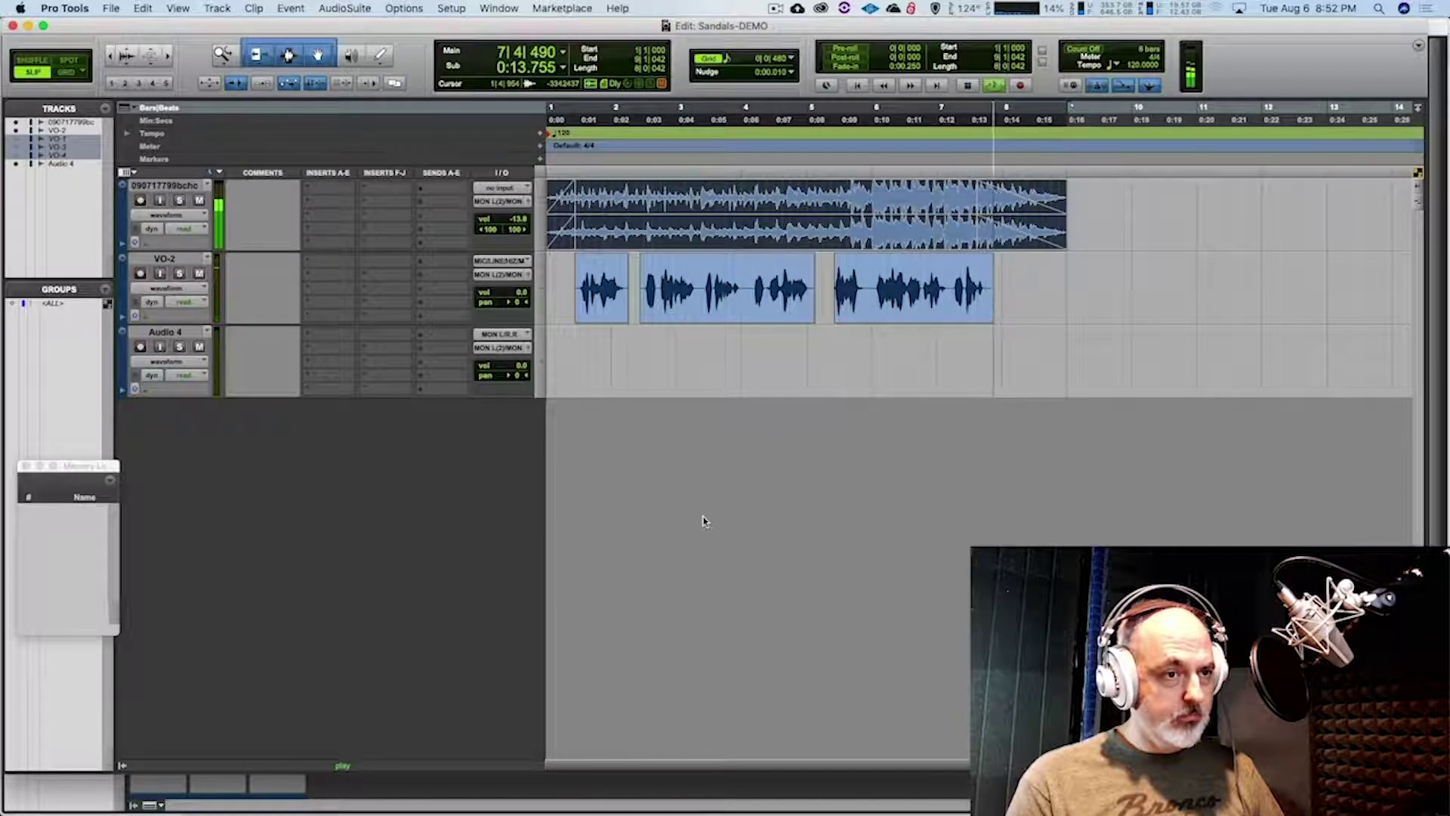
pyautogui.press('space')
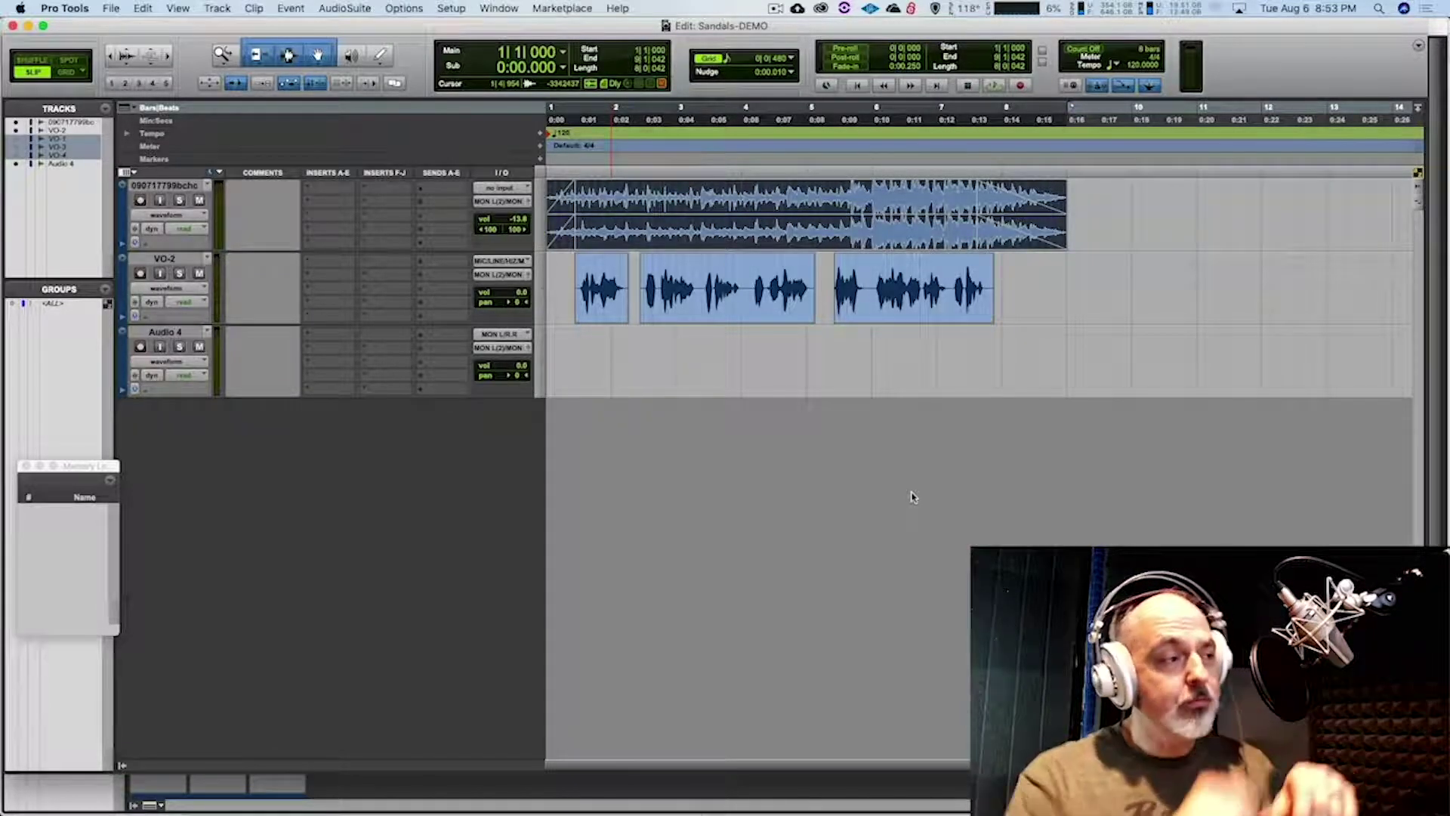
# Duplicate the VO-2 track twice with all its data and mute both duplicates
pyautogui.click(178, 259)
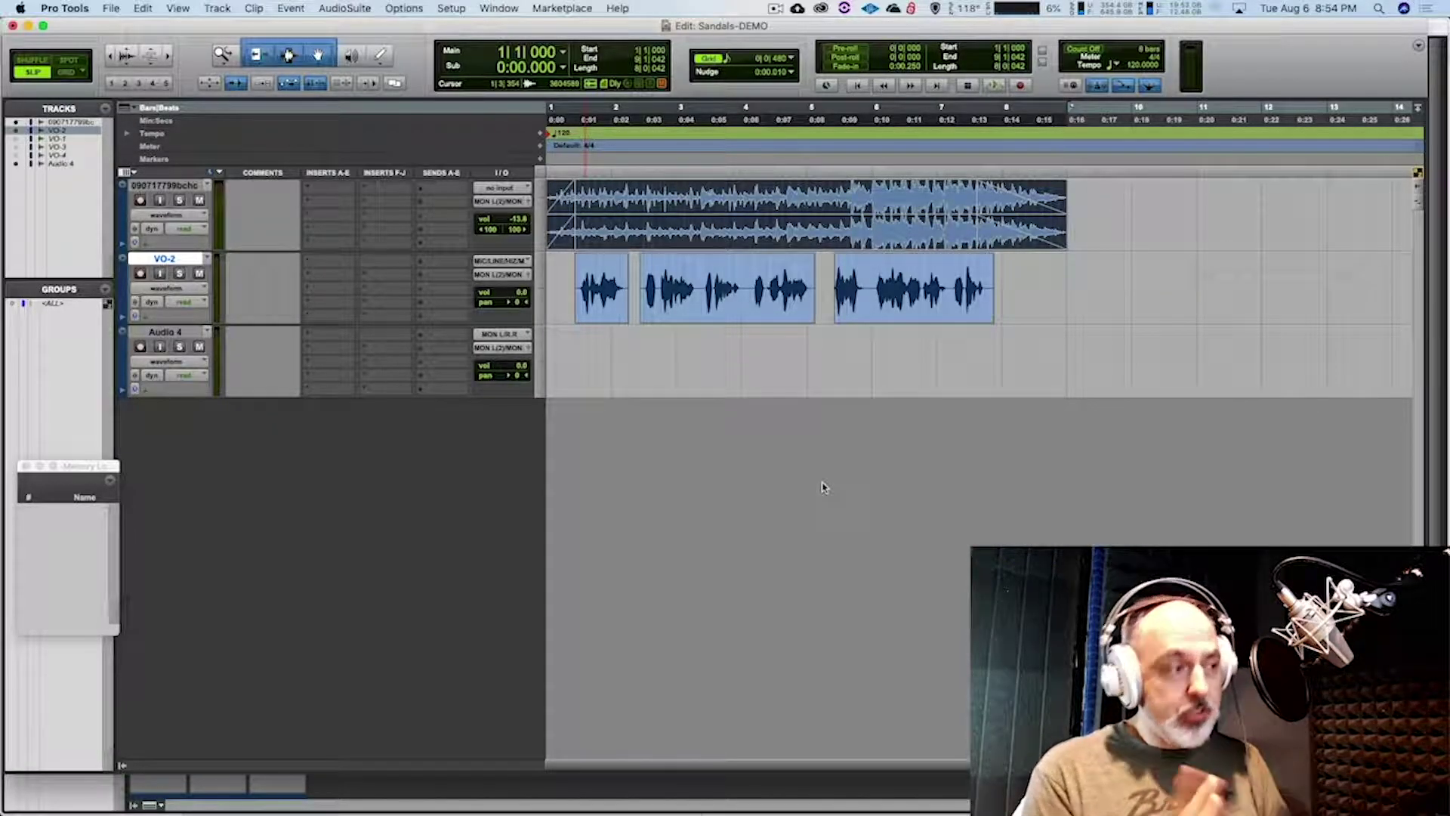
pyautogui.rightClick(167, 258)
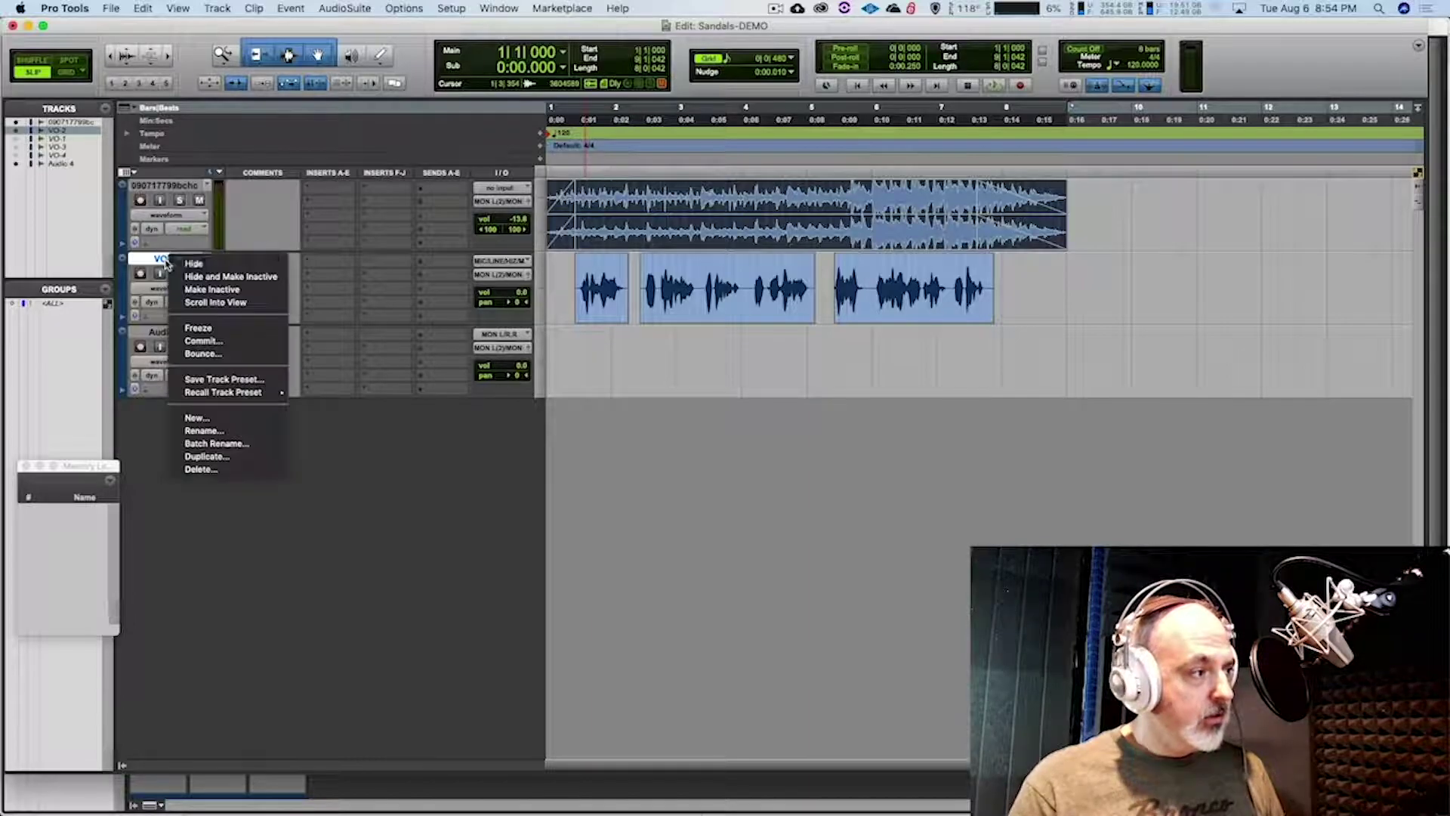
pyautogui.click(244, 456)
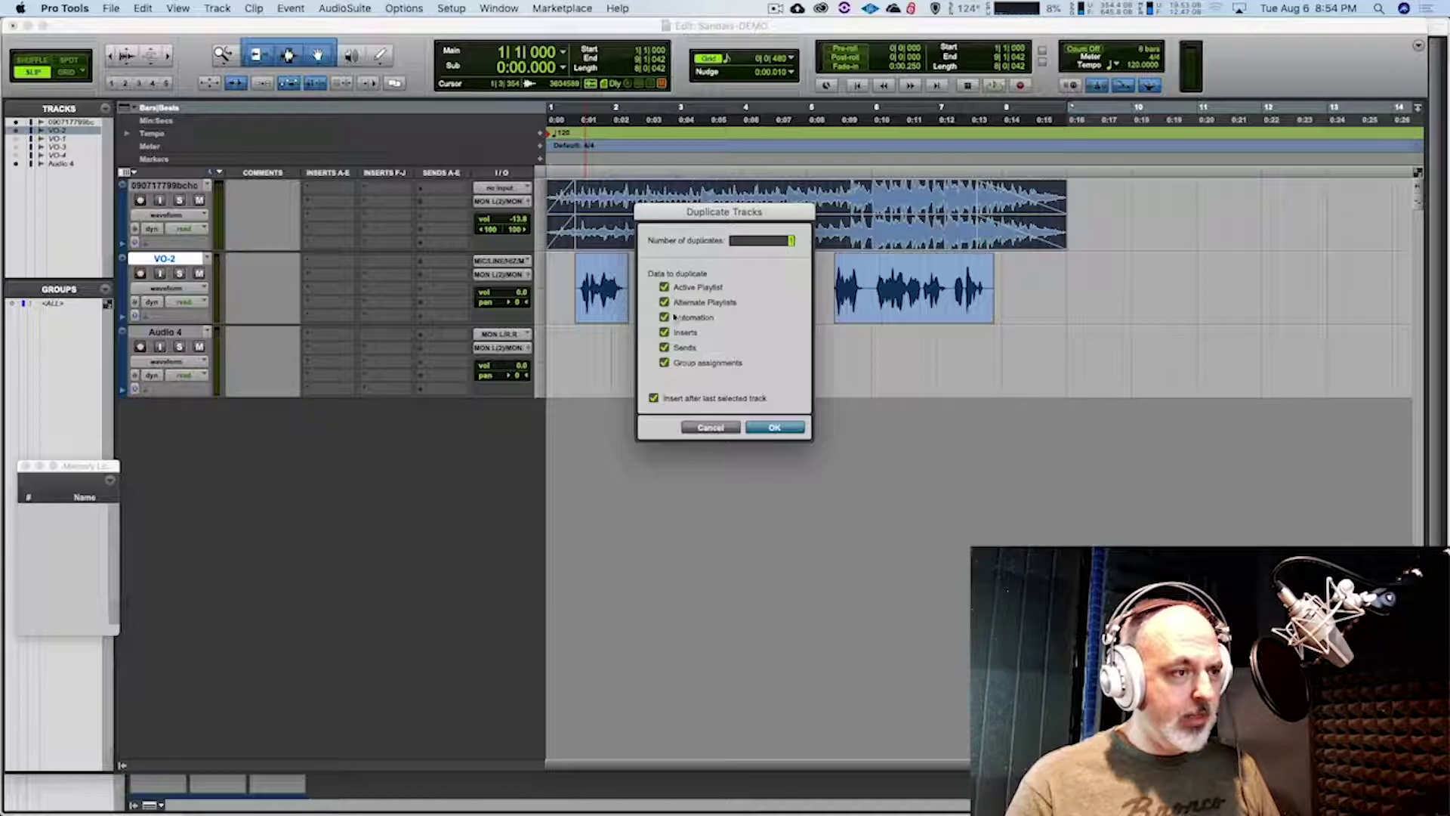
pyautogui.click(772, 428)
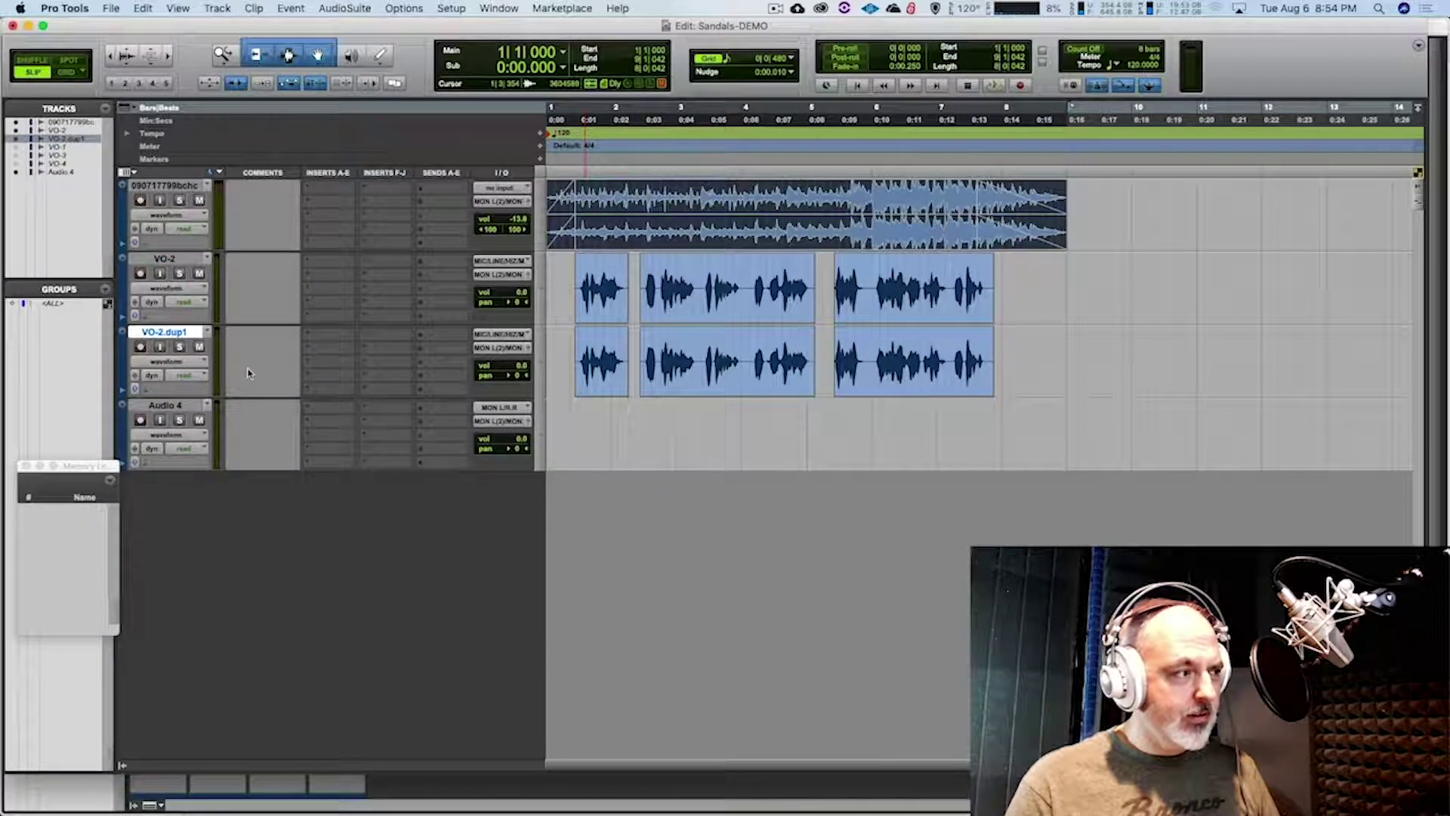
pyautogui.rightClick(175, 332)
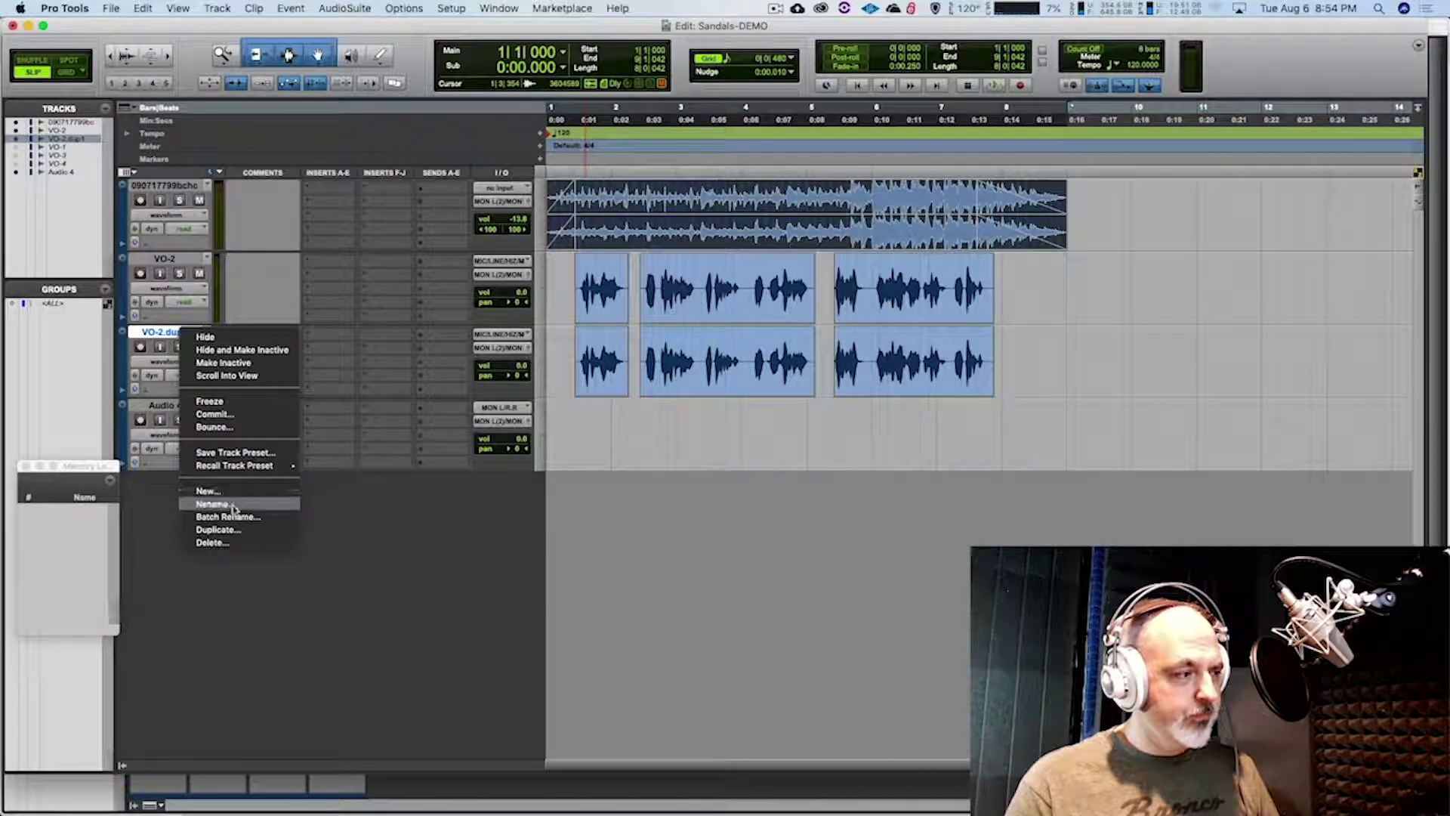
pyautogui.click(226, 529)
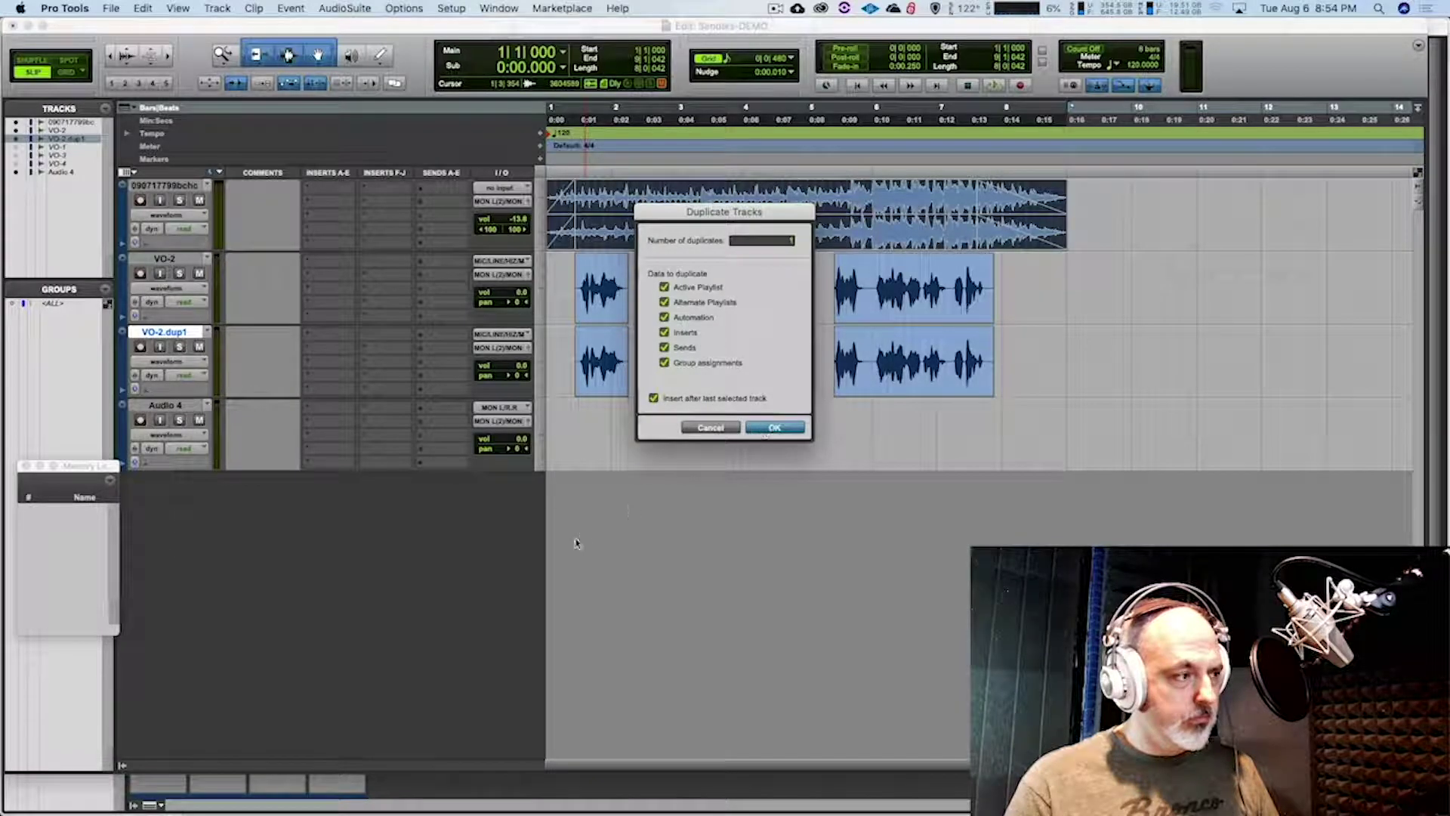
pyautogui.press('Return')
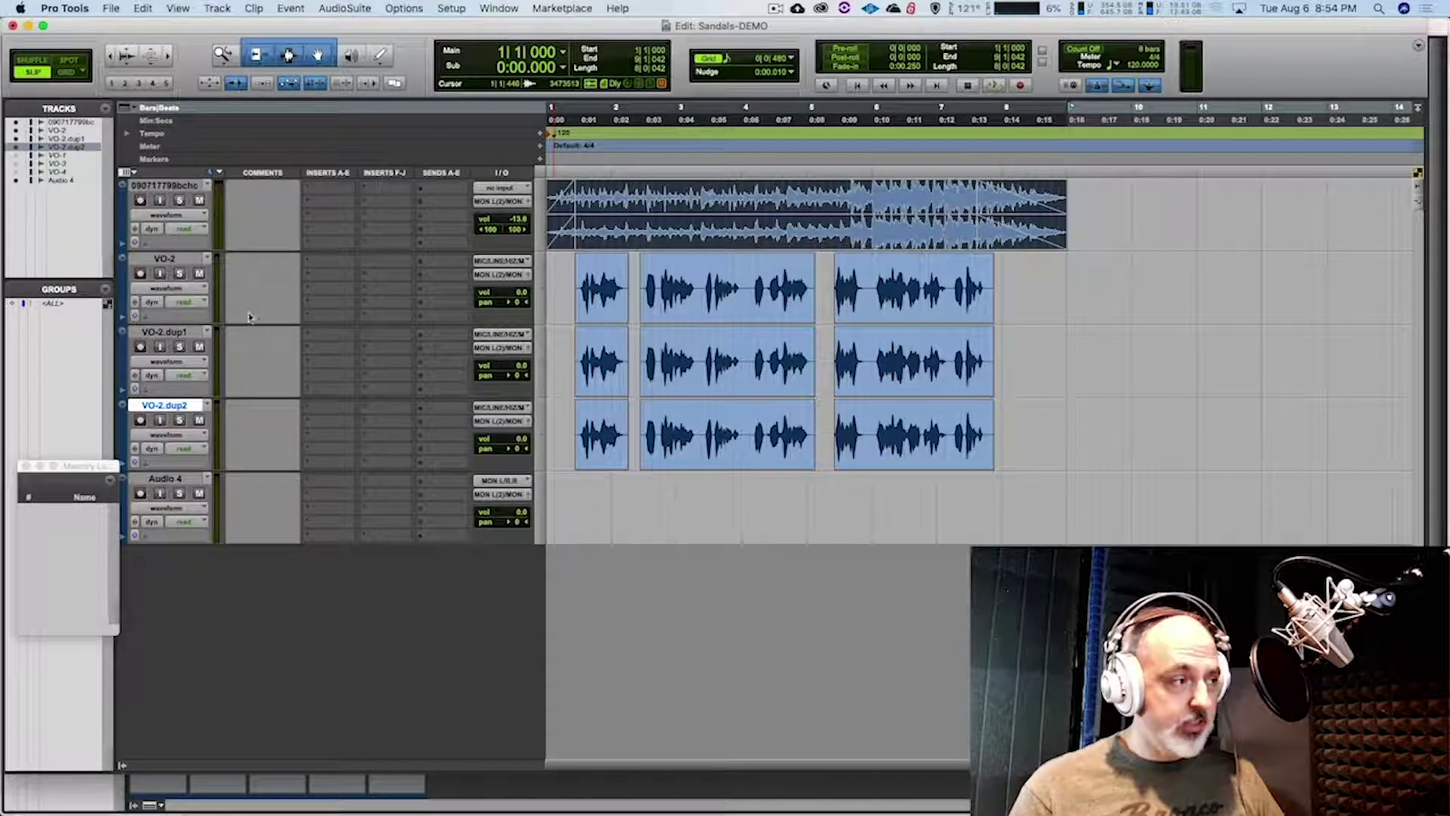
pyautogui.click(180, 258)
pyautogui.click(198, 345)
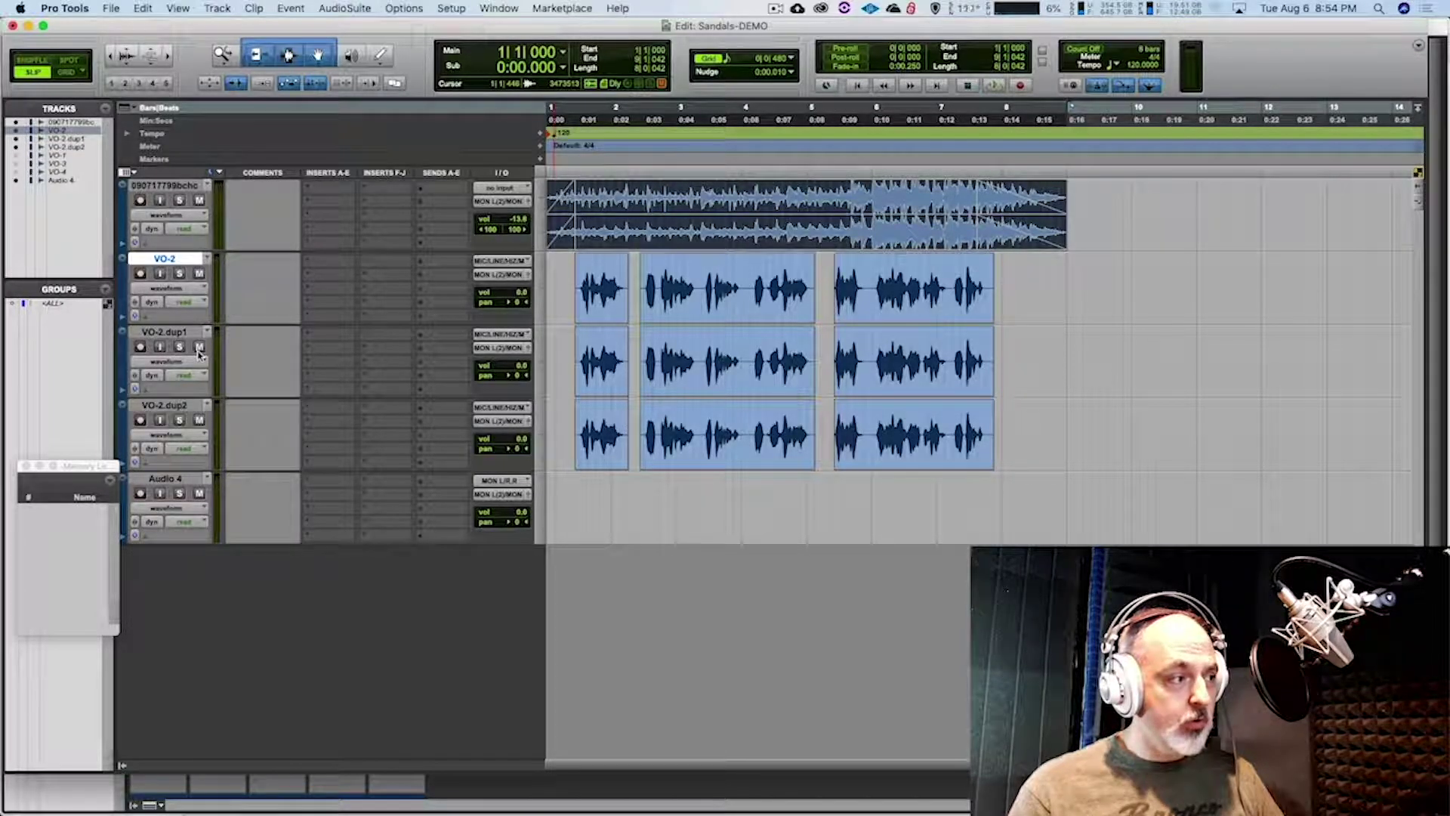
# Insert the Waves F6-RTA equalizer on the first slot of VO-2, and play the spot to view the voice's frequency spectrum
pyautogui.click(349, 264)
pyautogui.moveTo(351, 262)
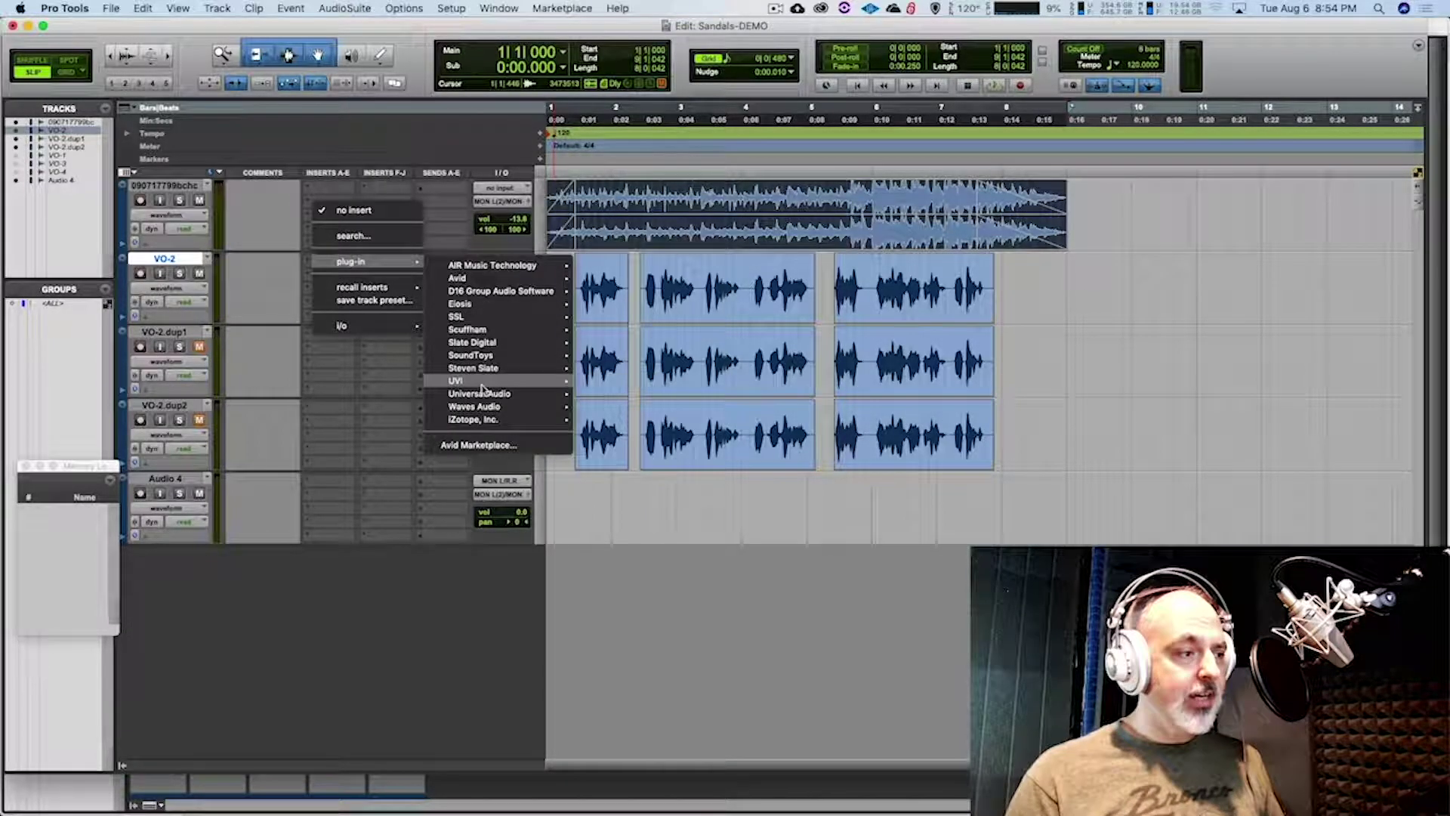
pyautogui.moveTo(483, 406)
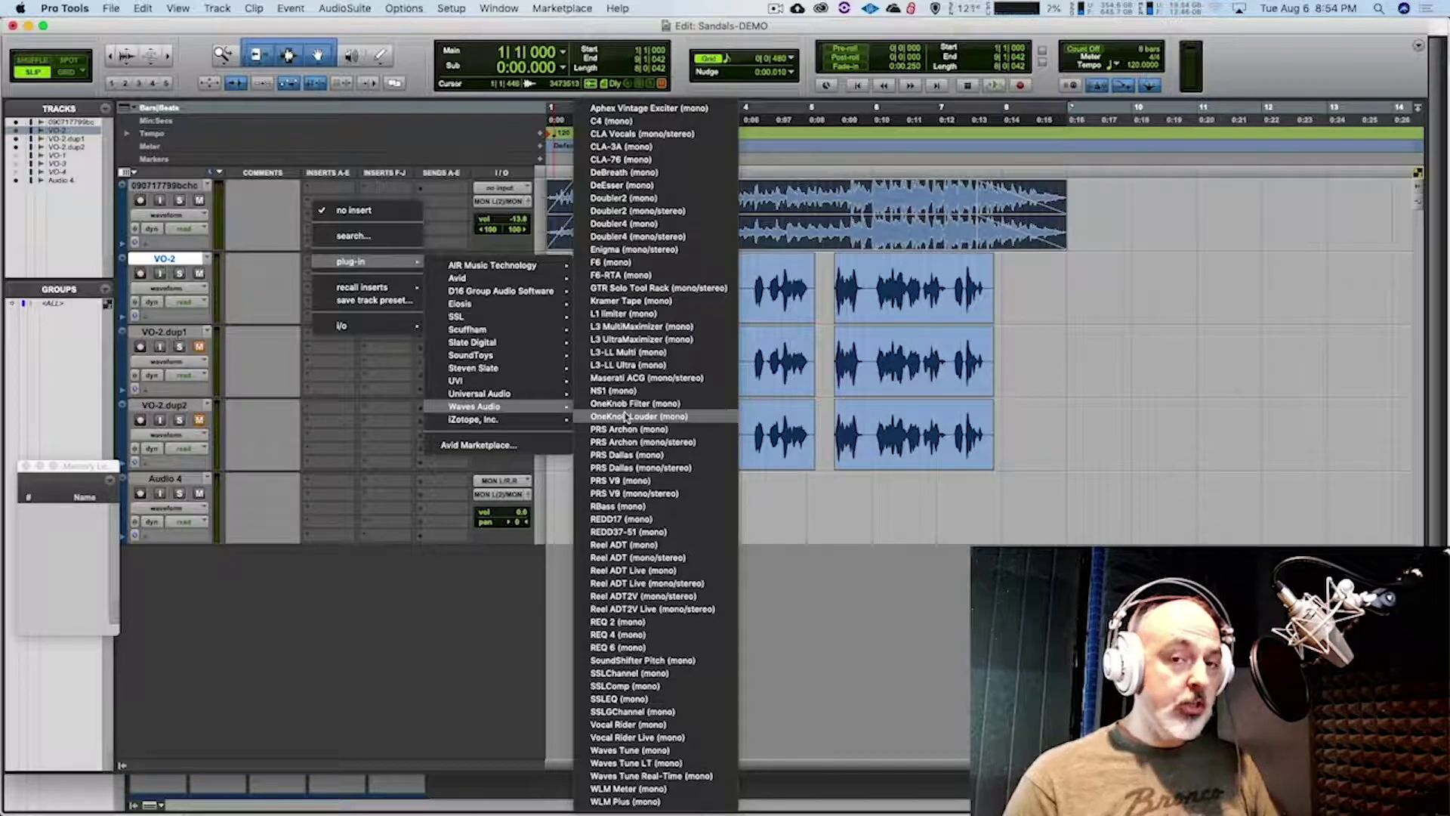
pyautogui.click(1143, 340)
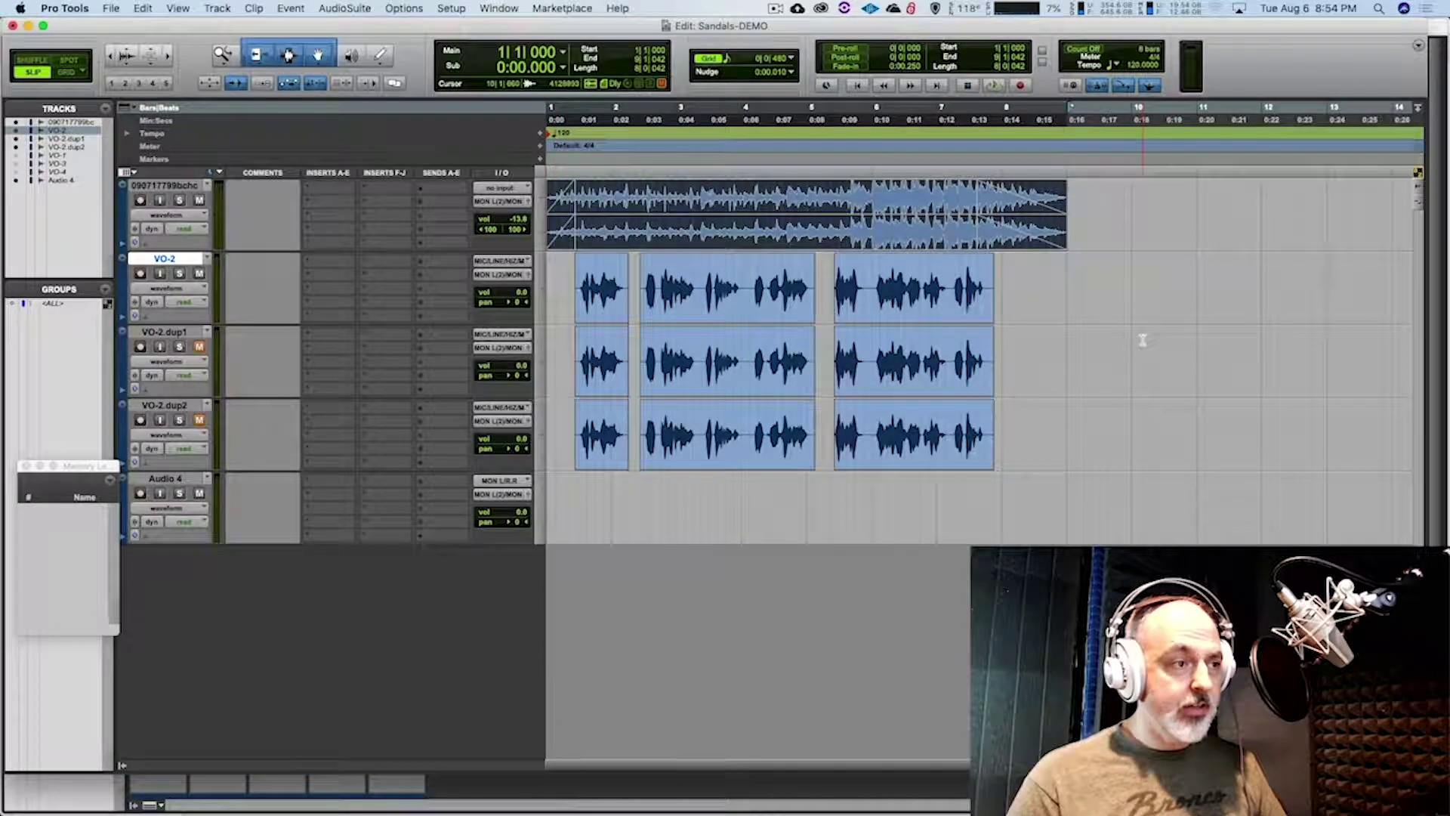
pyautogui.moveTo(997, 67); pyautogui.dragTo(984, 120)
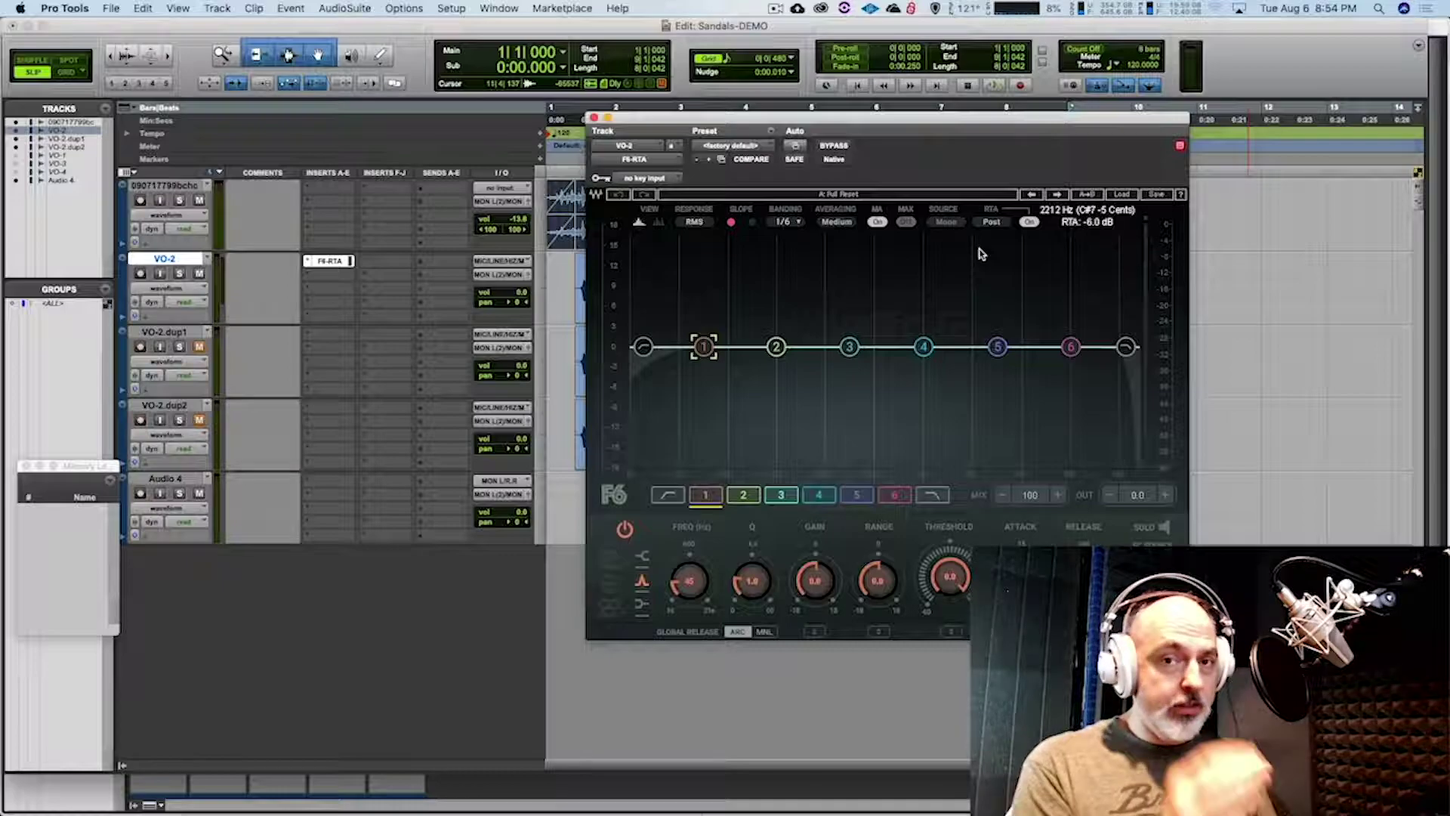
pyautogui.press('space')
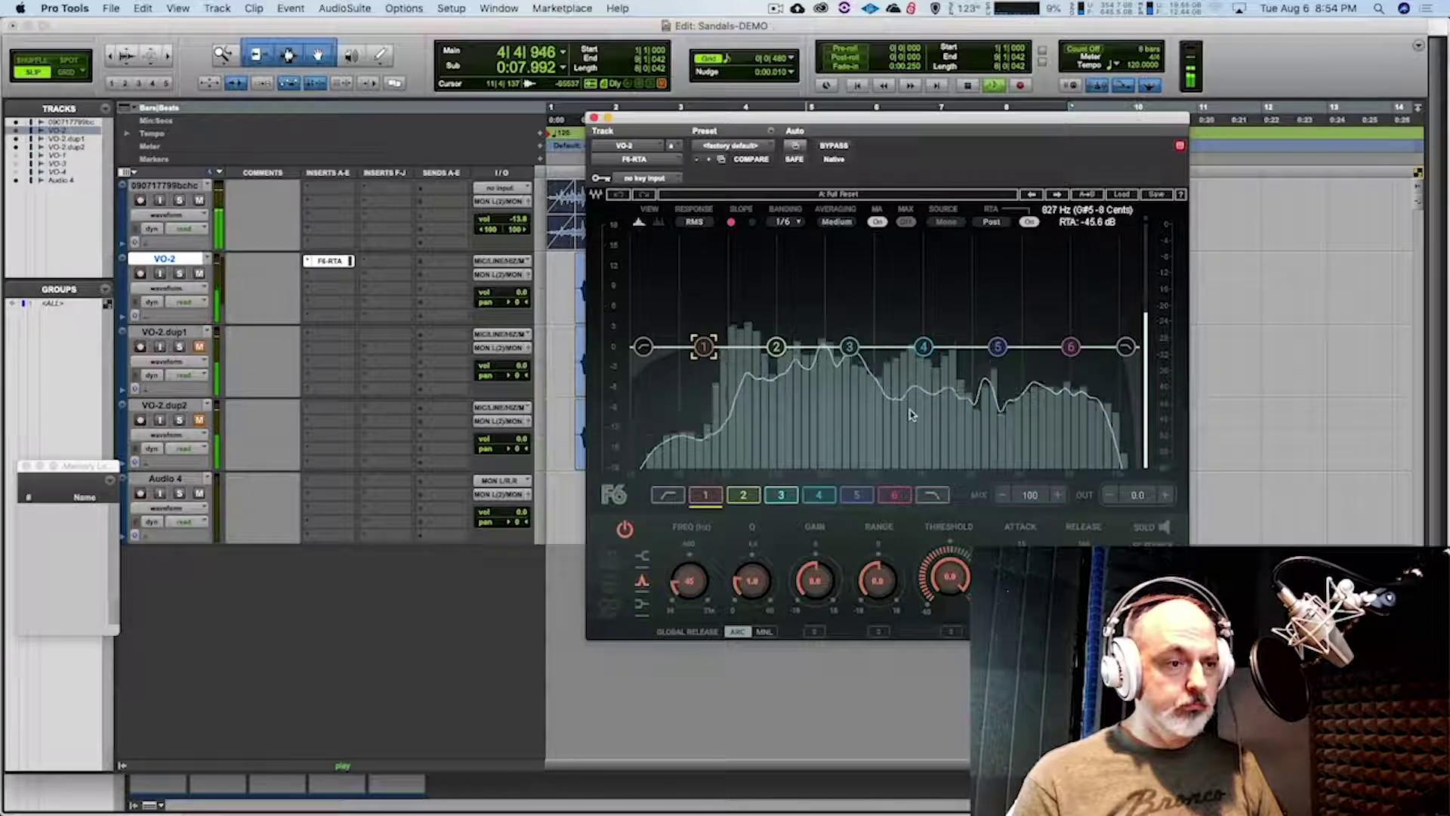
pyautogui.press('space')
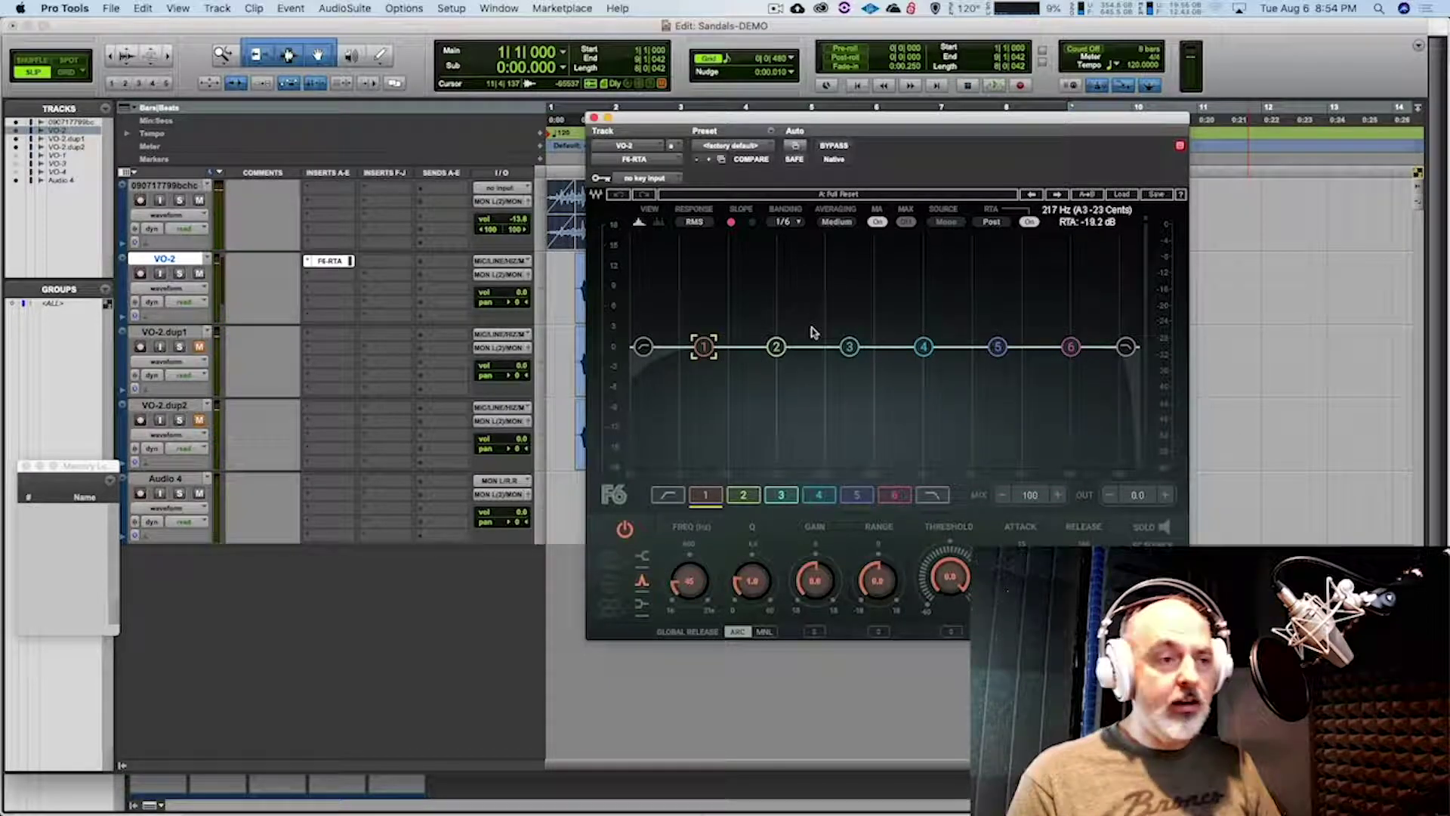
# Cut bands 3 and 4 of the VO-2 equalizer slightly below 0 dB
pyautogui.moveTo(852, 347); pyautogui.dragTo(919, 351)
pyautogui.click(923, 347)
pyautogui.click(848, 352)
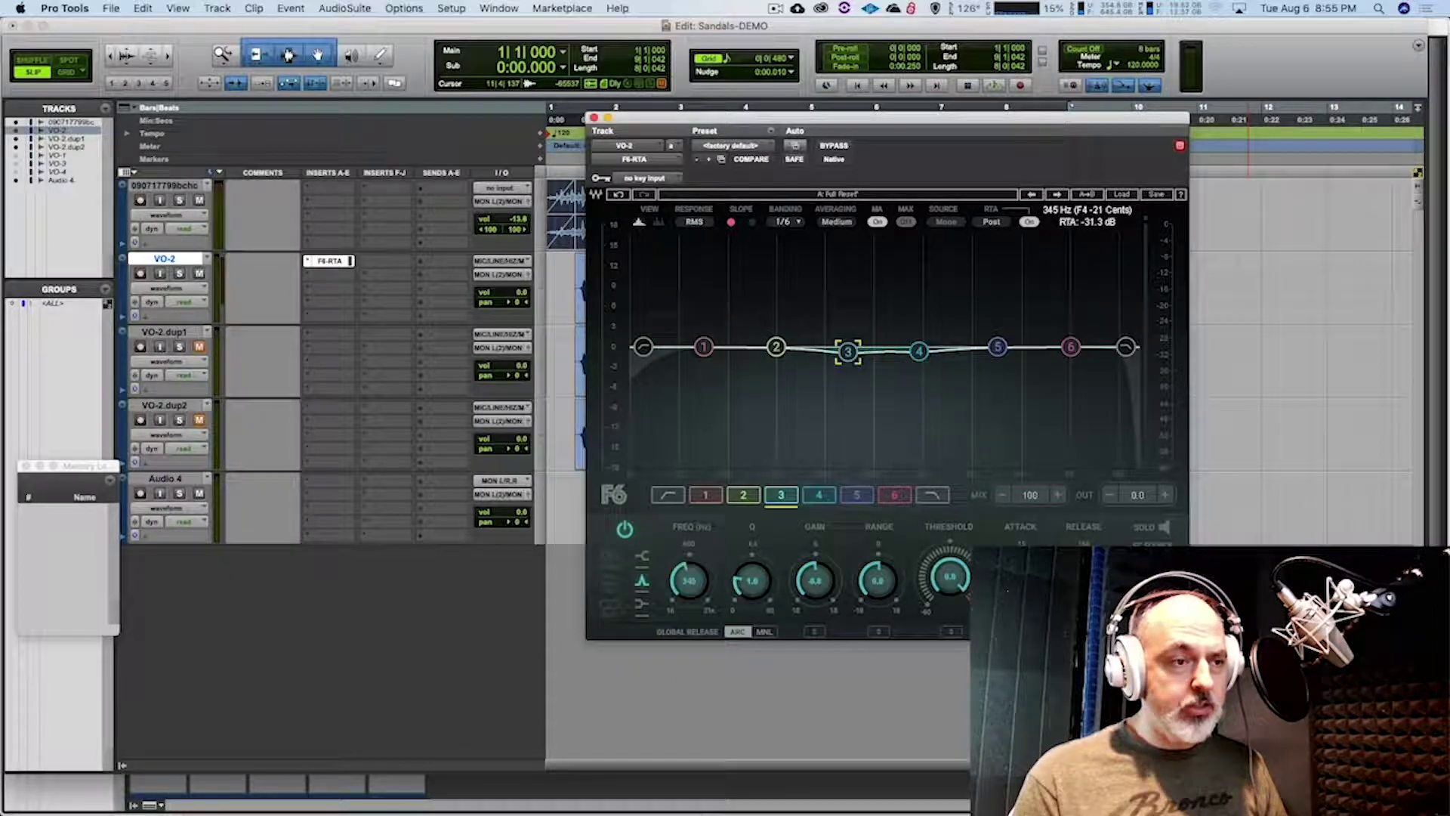
# Enable the equalizer's high-pass filter on VO-2 and raise its frequency to 35 Hz
pyautogui.click(643, 348)
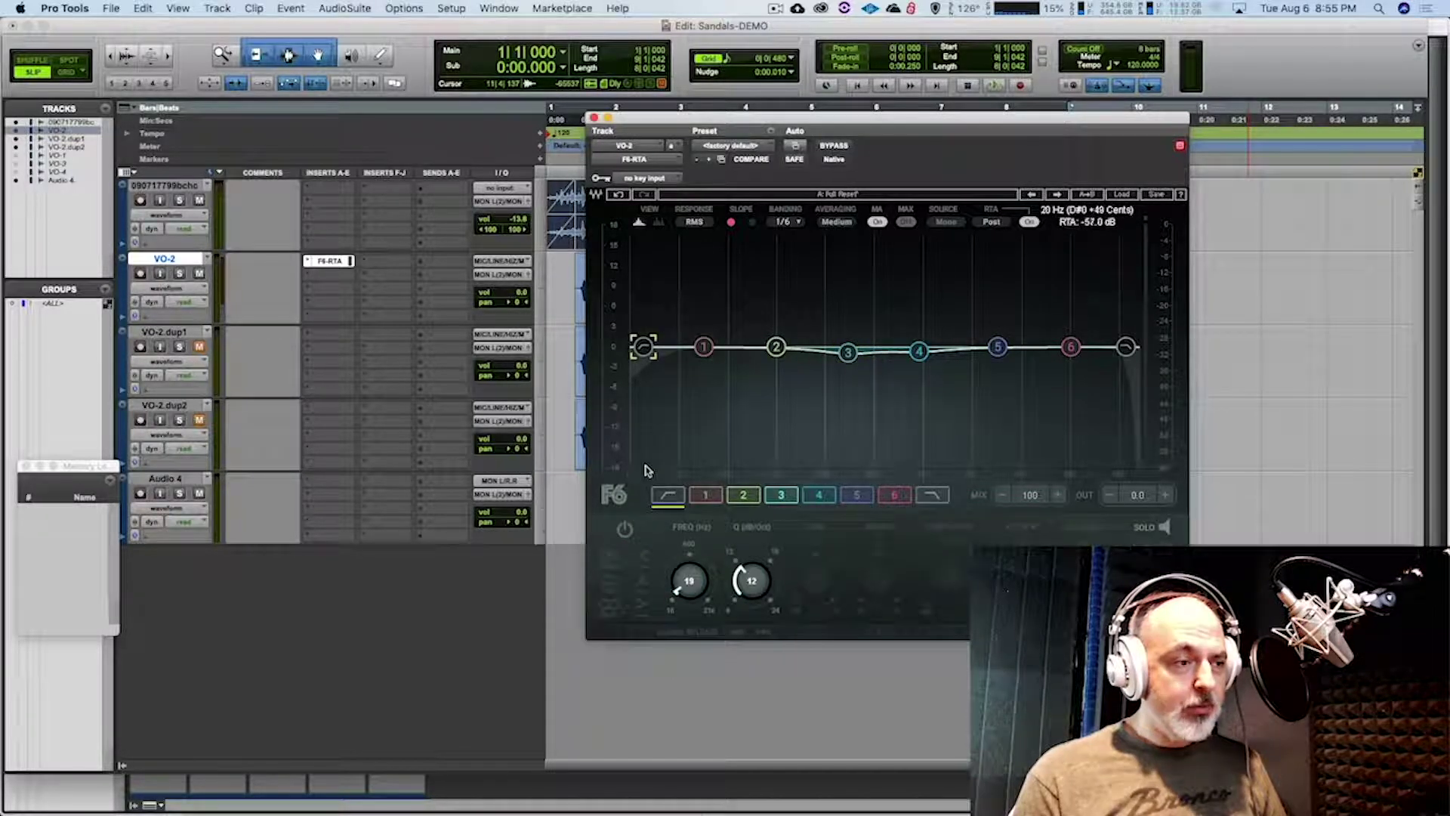
pyautogui.click(625, 528)
pyautogui.moveTo(681, 586); pyautogui.dragTo(682, 565)
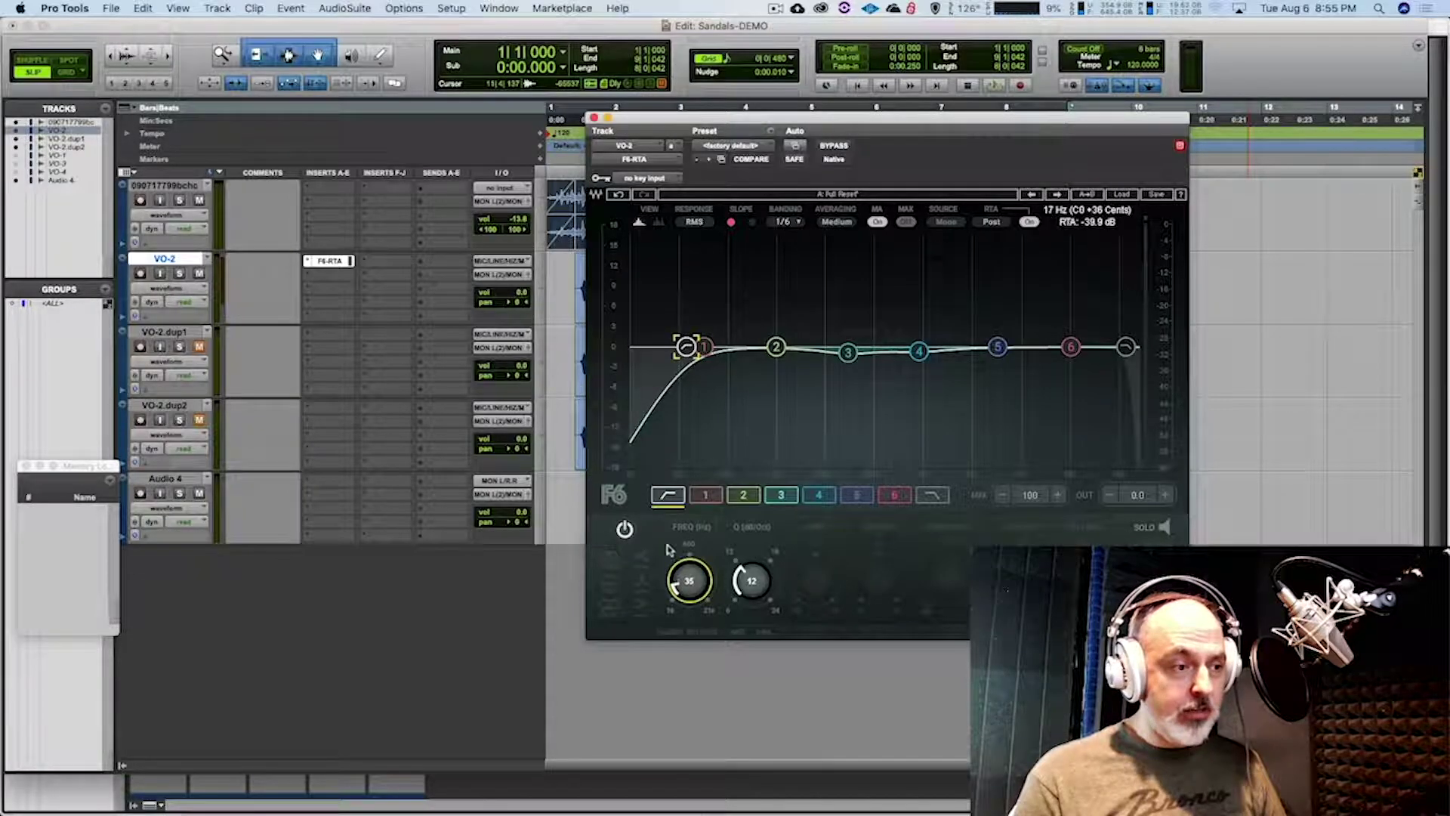
# Enable the low-pass filter on the VO-2 equalizer, lower its frequency to 12922 Hz, and play the spot to check it
pyautogui.click(1128, 346)
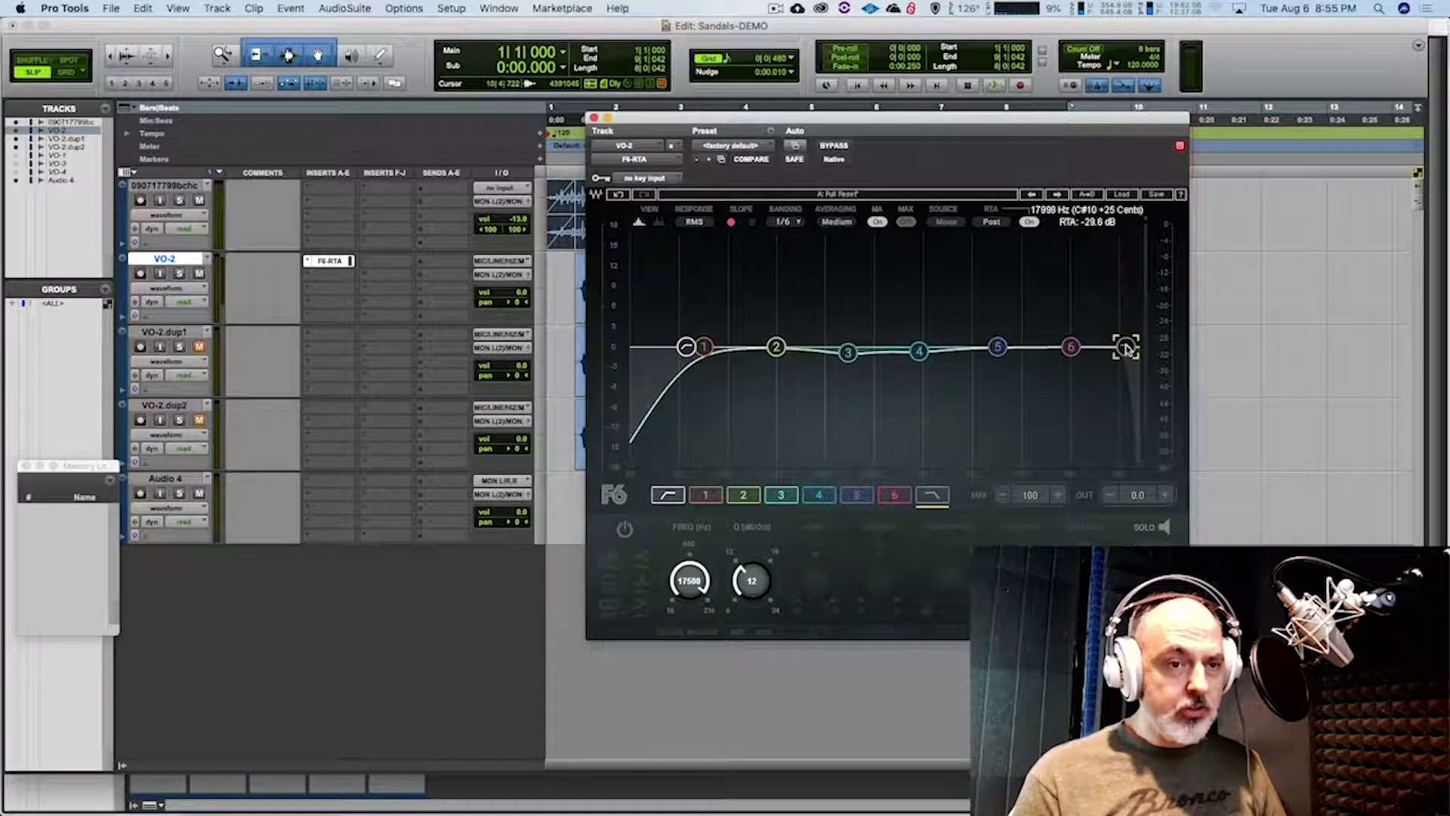
pyautogui.click(625, 528)
pyautogui.moveTo(685, 580); pyautogui.dragTo(686, 589)
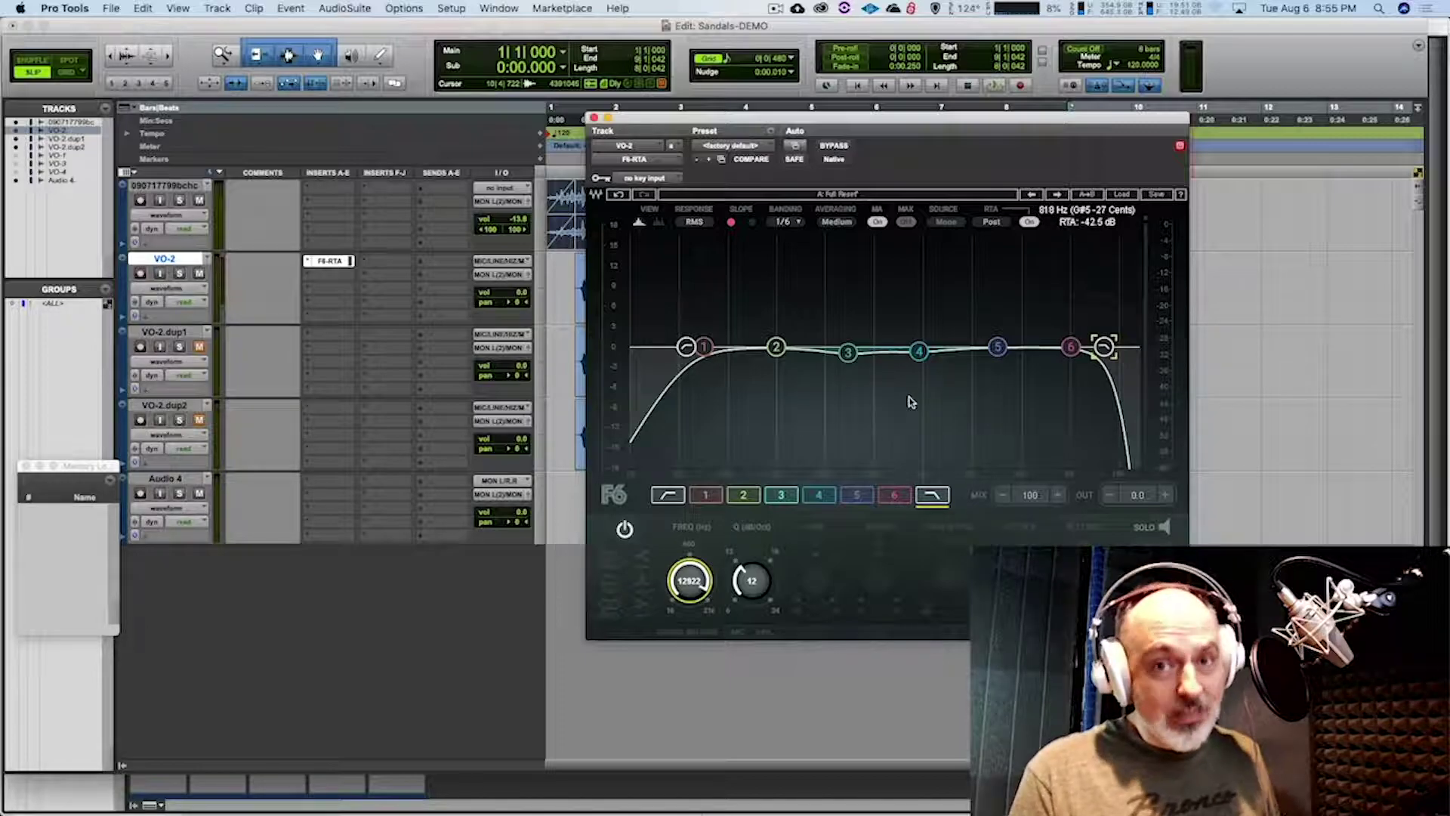
pyautogui.press('space')
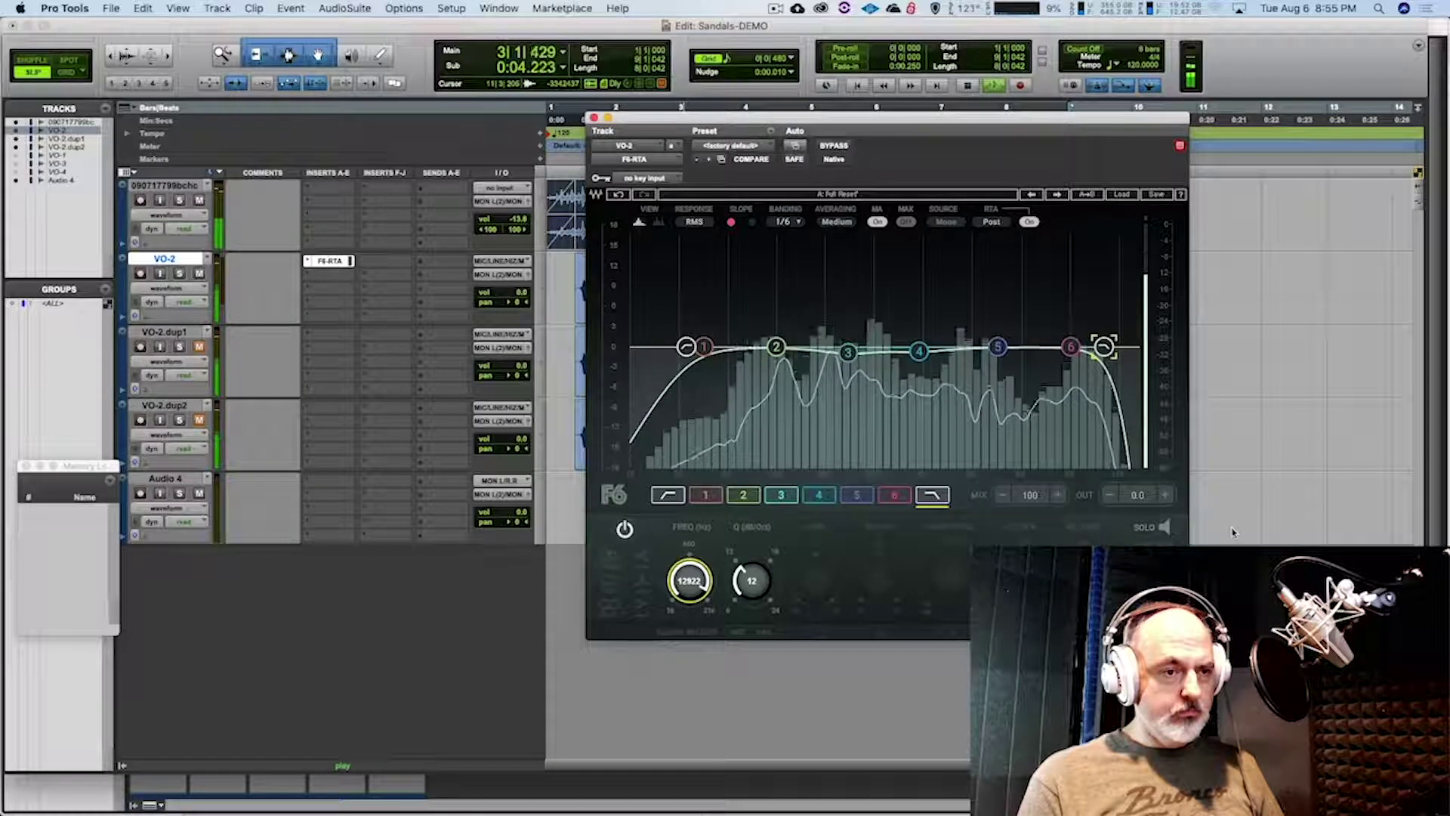
pyautogui.press('space')
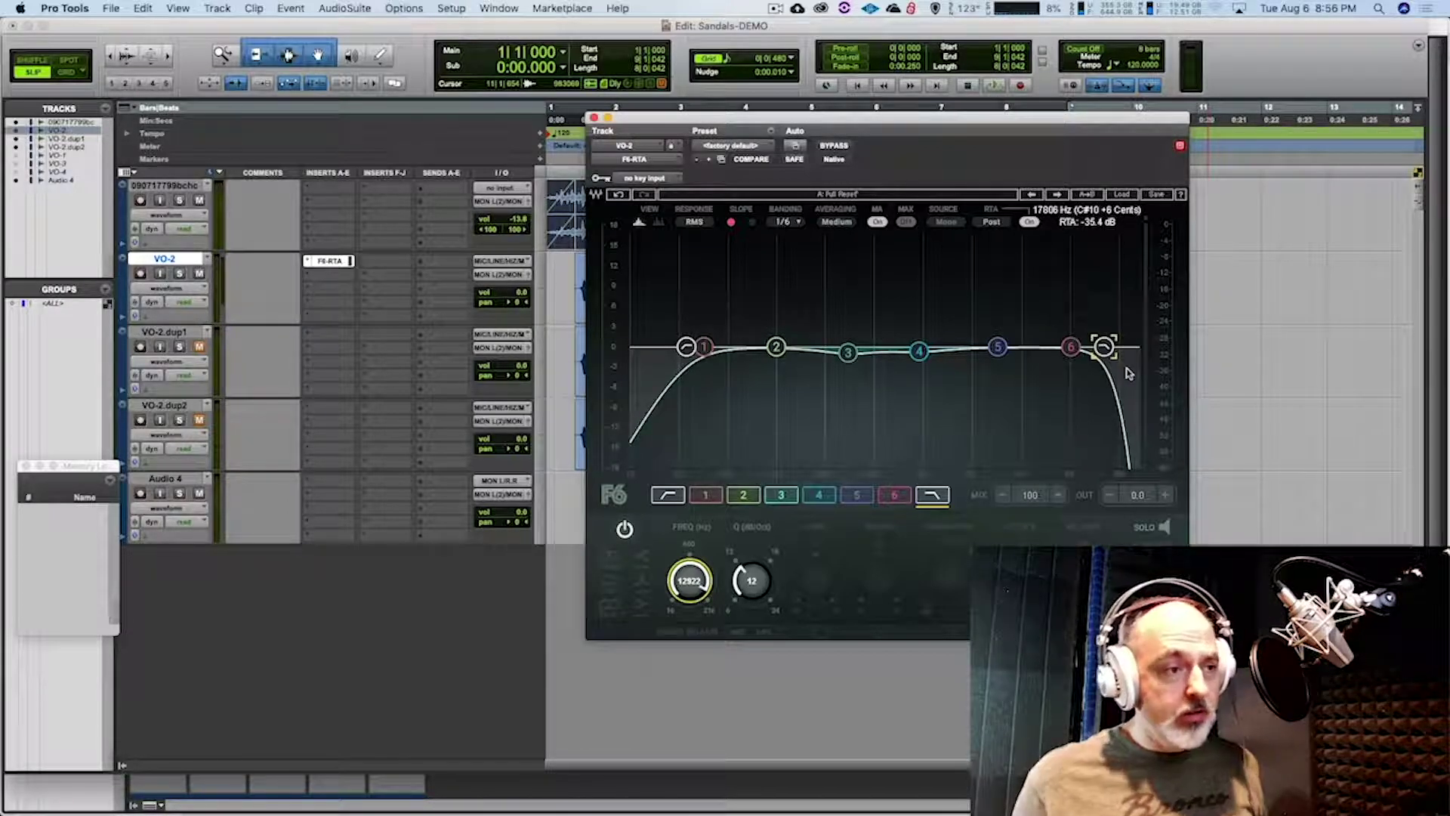
pyautogui.click(593, 118)
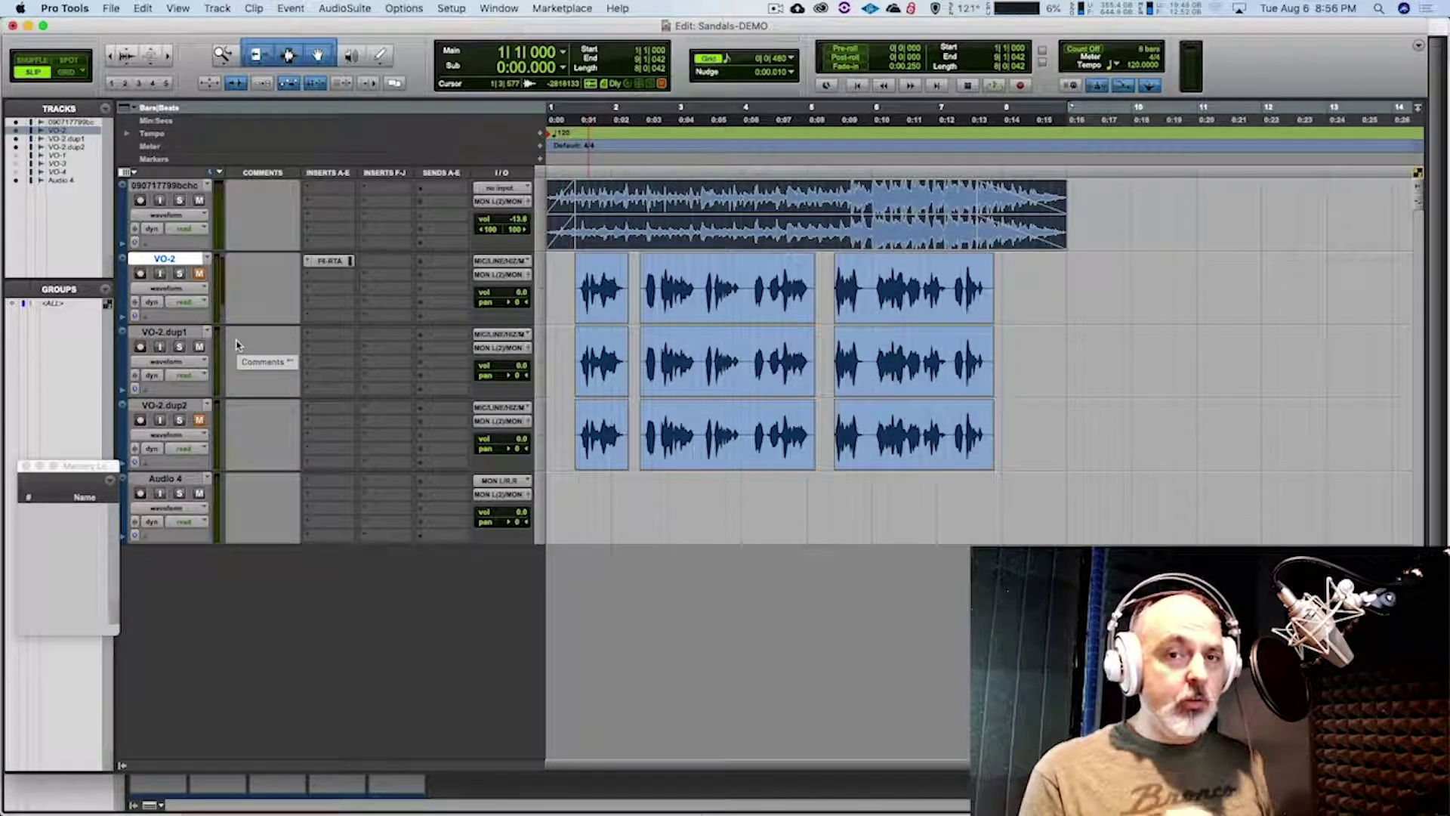
# Save the session and insert the Waves F6-RTA (mono) equalizer on the first slot of VO-2.dup1
pyautogui.press('super+s')
pyautogui.click(339, 336)
pyautogui.moveTo(375, 337)
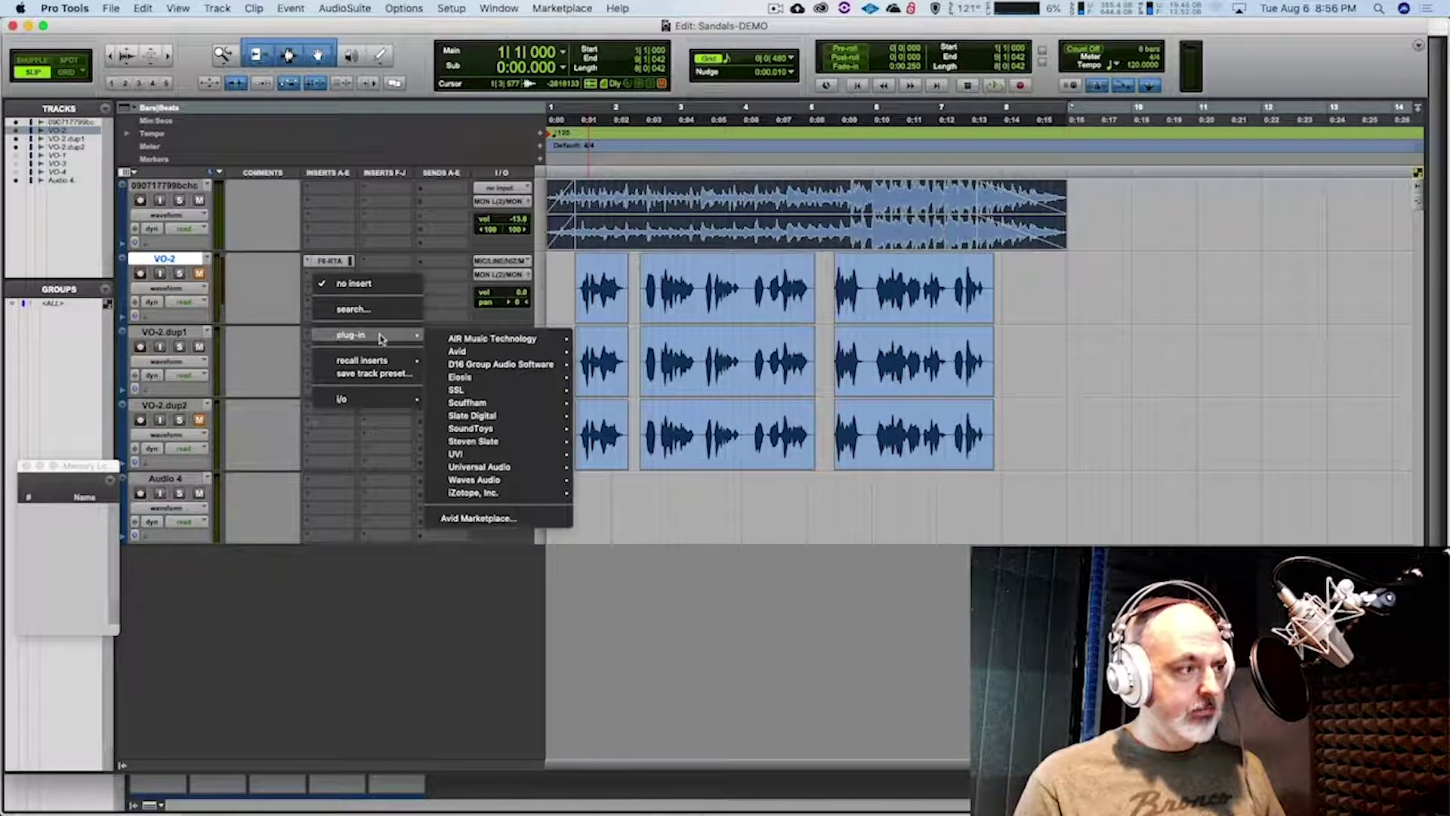
pyautogui.moveTo(483, 479)
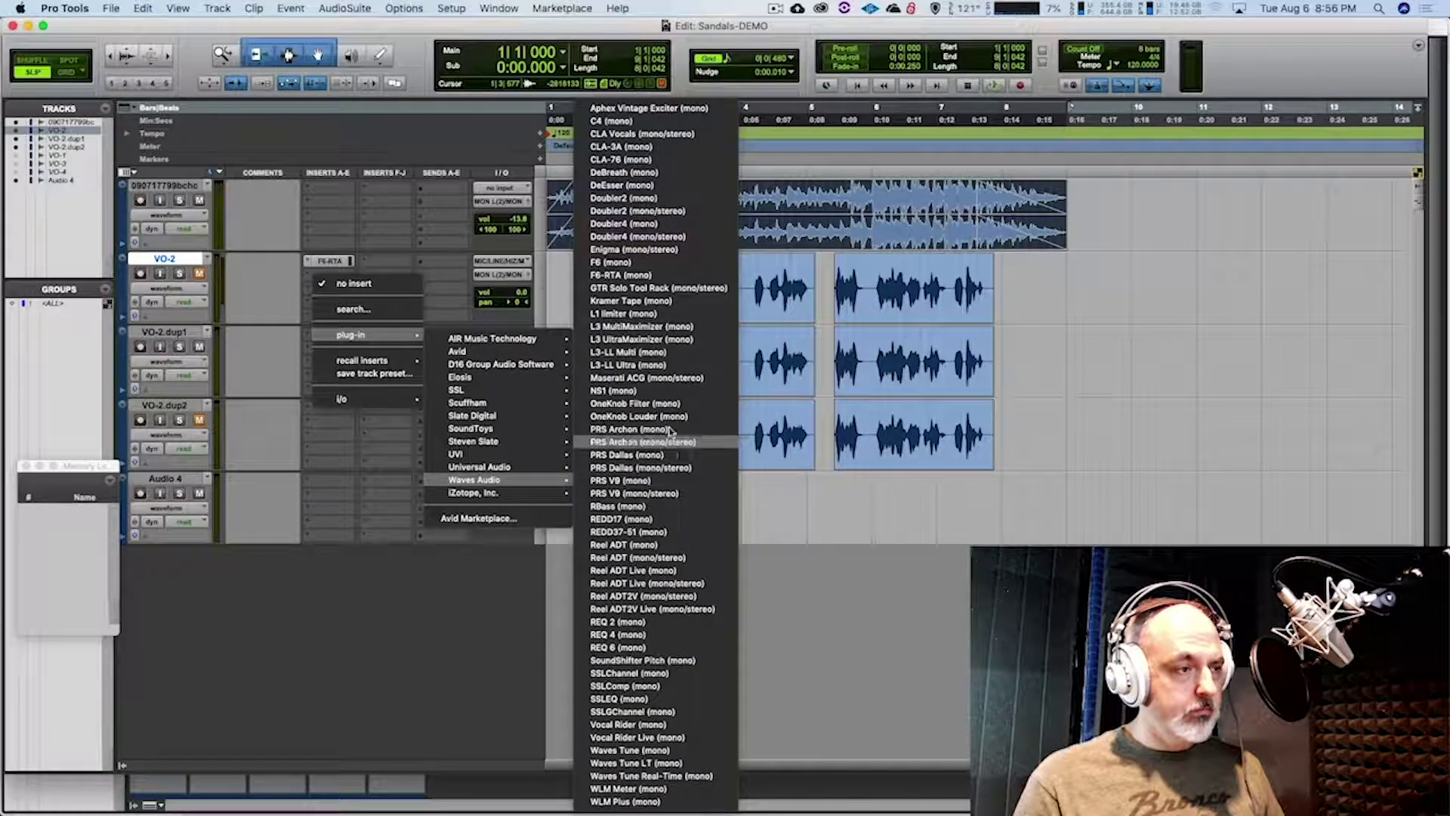
pyautogui.click(621, 275)
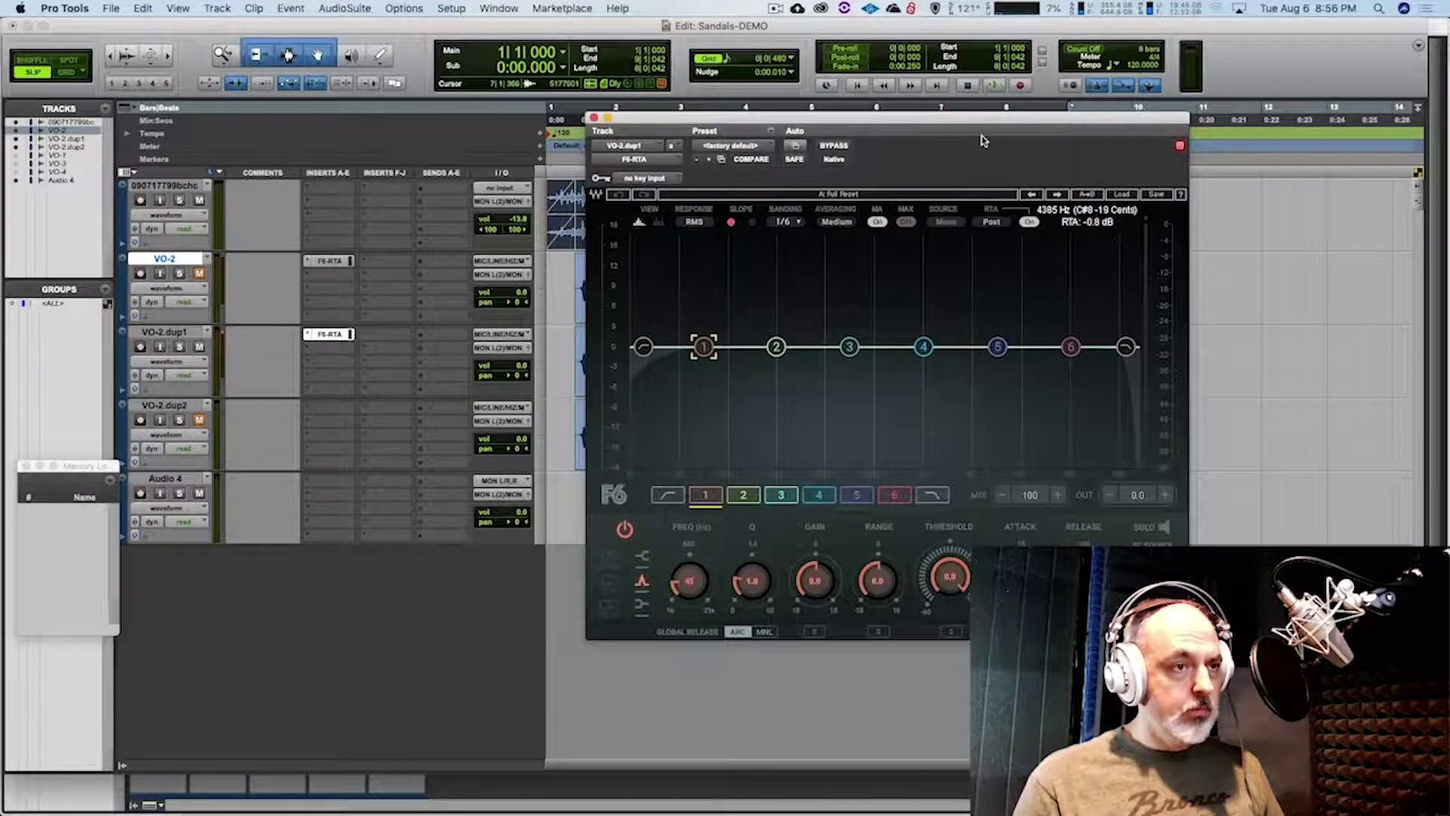
# Select the range spanning the voice-over clips and play it to view the frequency spectrum of VO-2.dup1 in its equalizer
pyautogui.moveTo(976, 123); pyautogui.dragTo(836, 478)
pyautogui.moveTo(581, 170); pyautogui.dragTo(984, 172)
pyautogui.press('space')
pyautogui.moveTo(969, 478); pyautogui.dragTo(1071, 140)
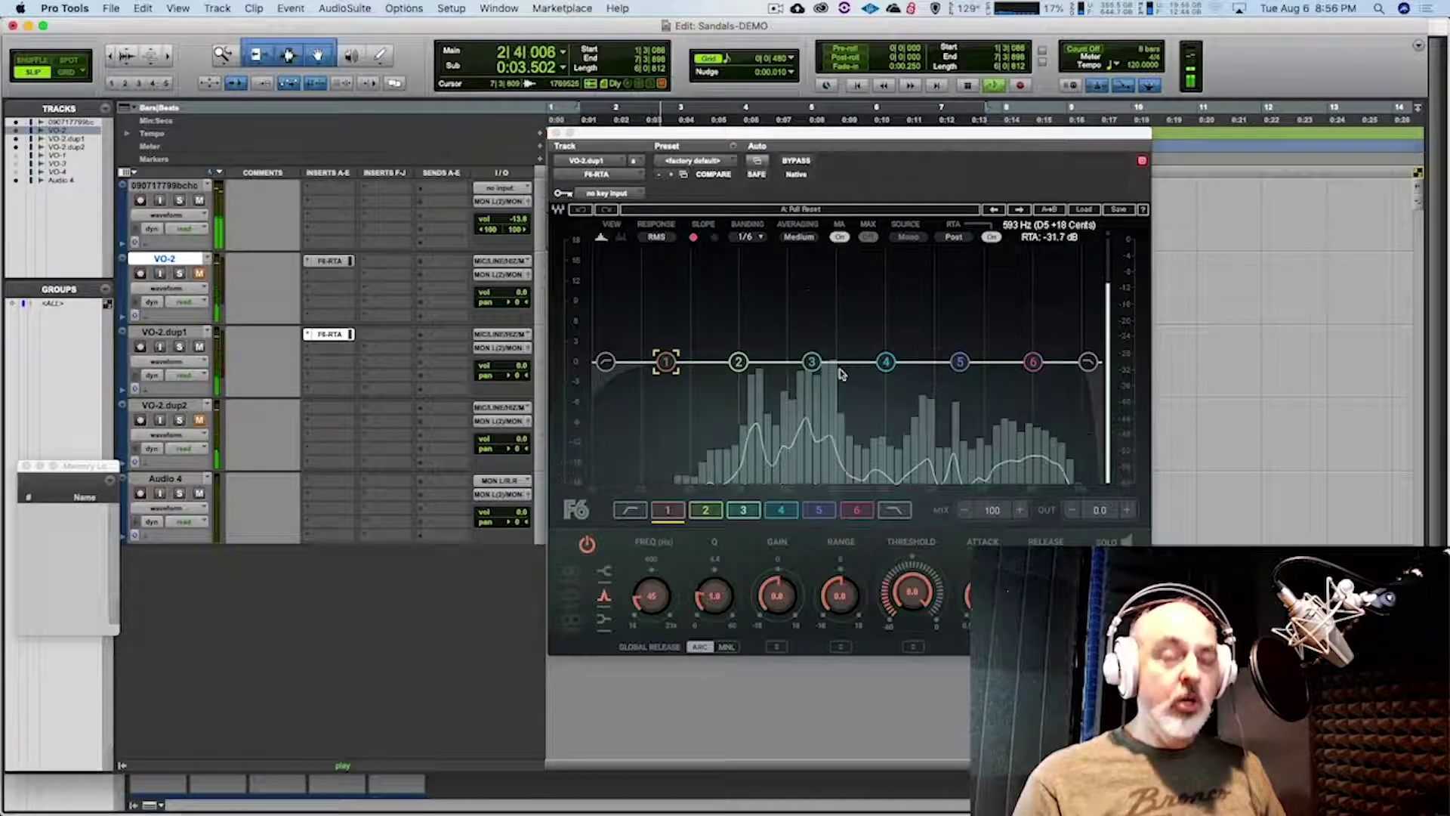
# Pull F6-RTA bands 3, 4, 5 and 6 on VO-2.dup1 slightly below 0 dB during playback
pyautogui.press('space')
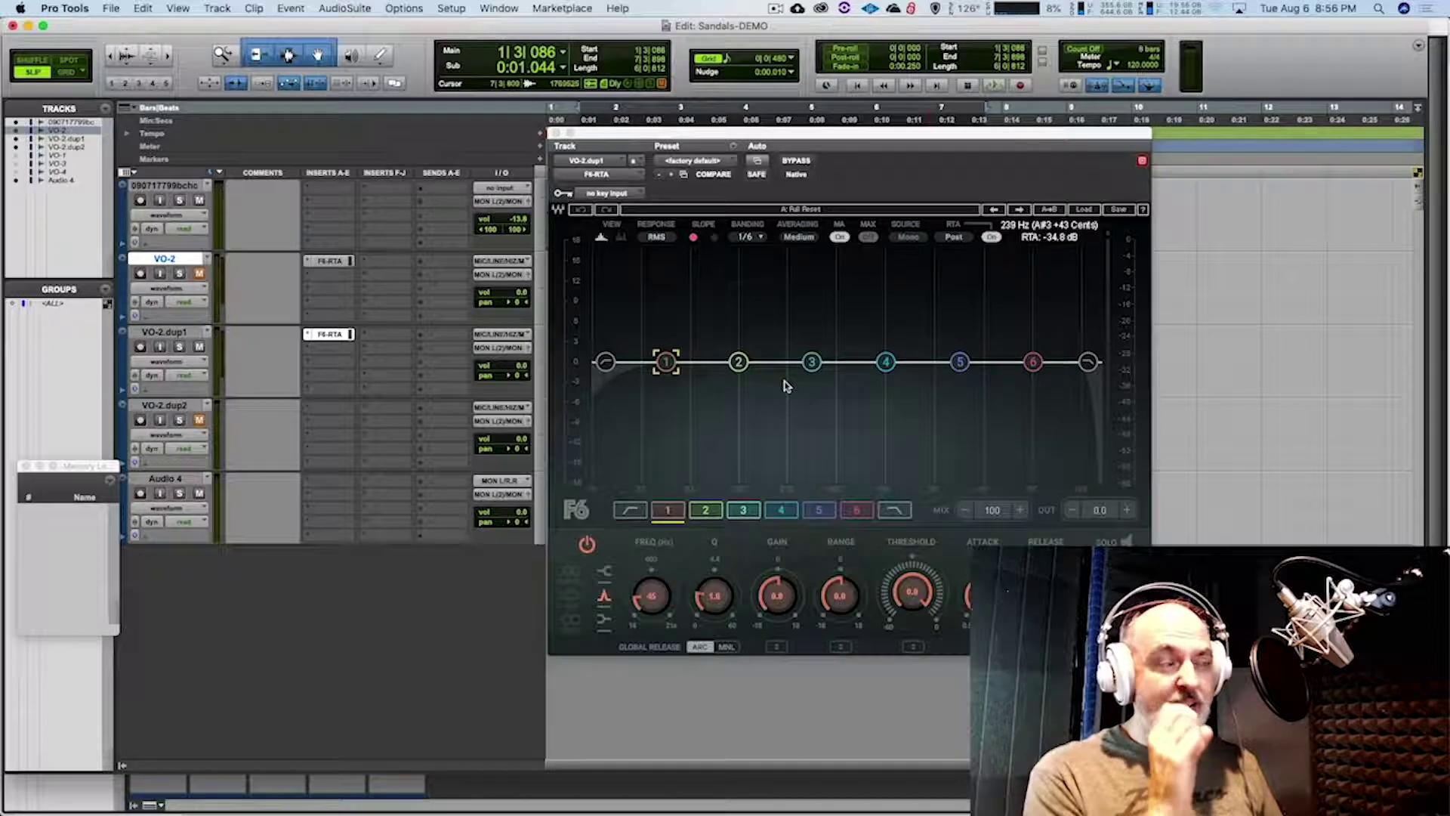
pyautogui.press('space')
pyautogui.moveTo(811, 362); pyautogui.dragTo(1032, 367)
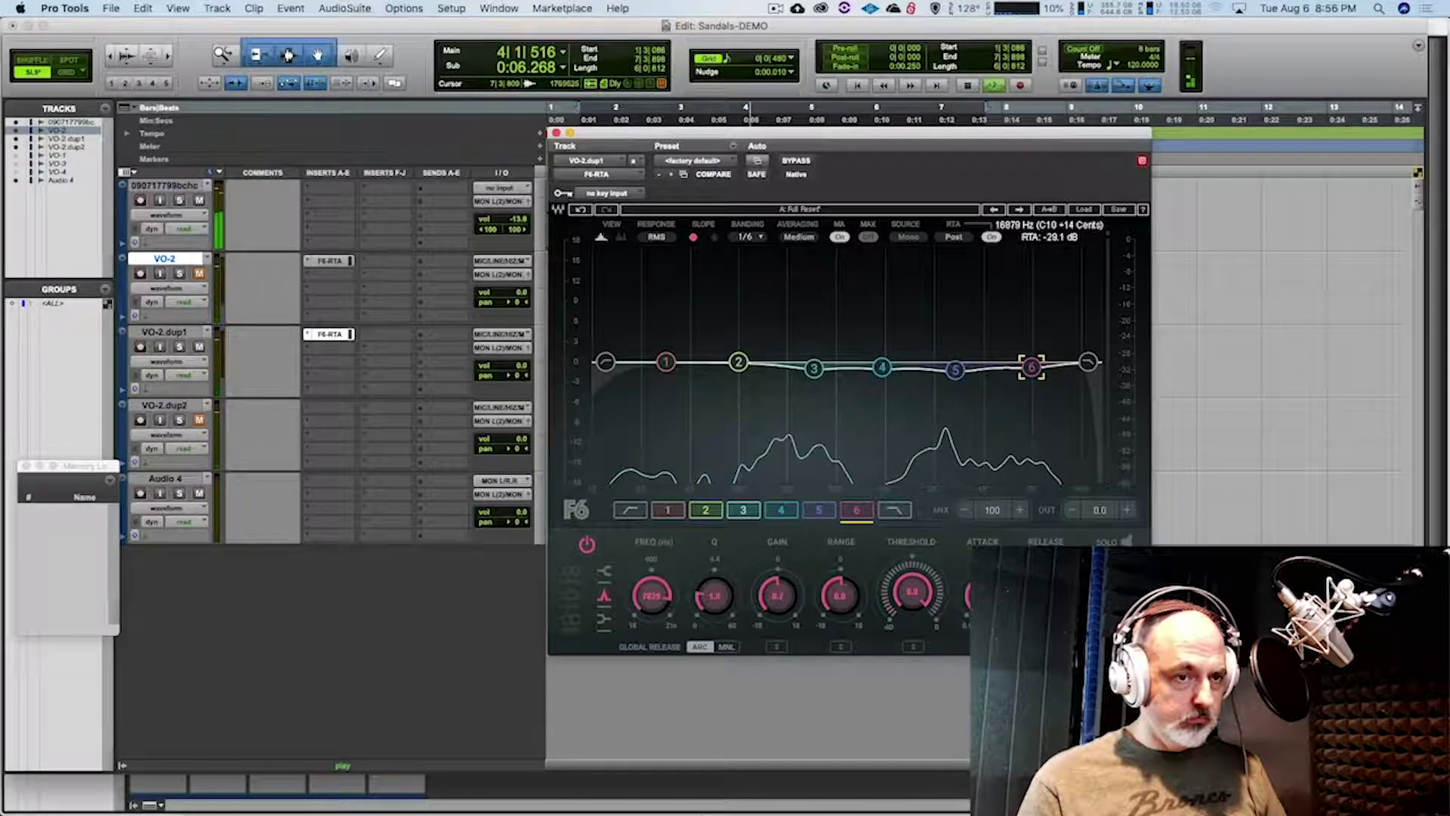
# Enable the F6 low-pass filter at about 7739 Hz and the high-pass filter at about 24 Hz
pyautogui.click(1088, 361)
pyautogui.click(586, 543)
pyautogui.moveTo(651, 595); pyautogui.dragTo(651, 617)
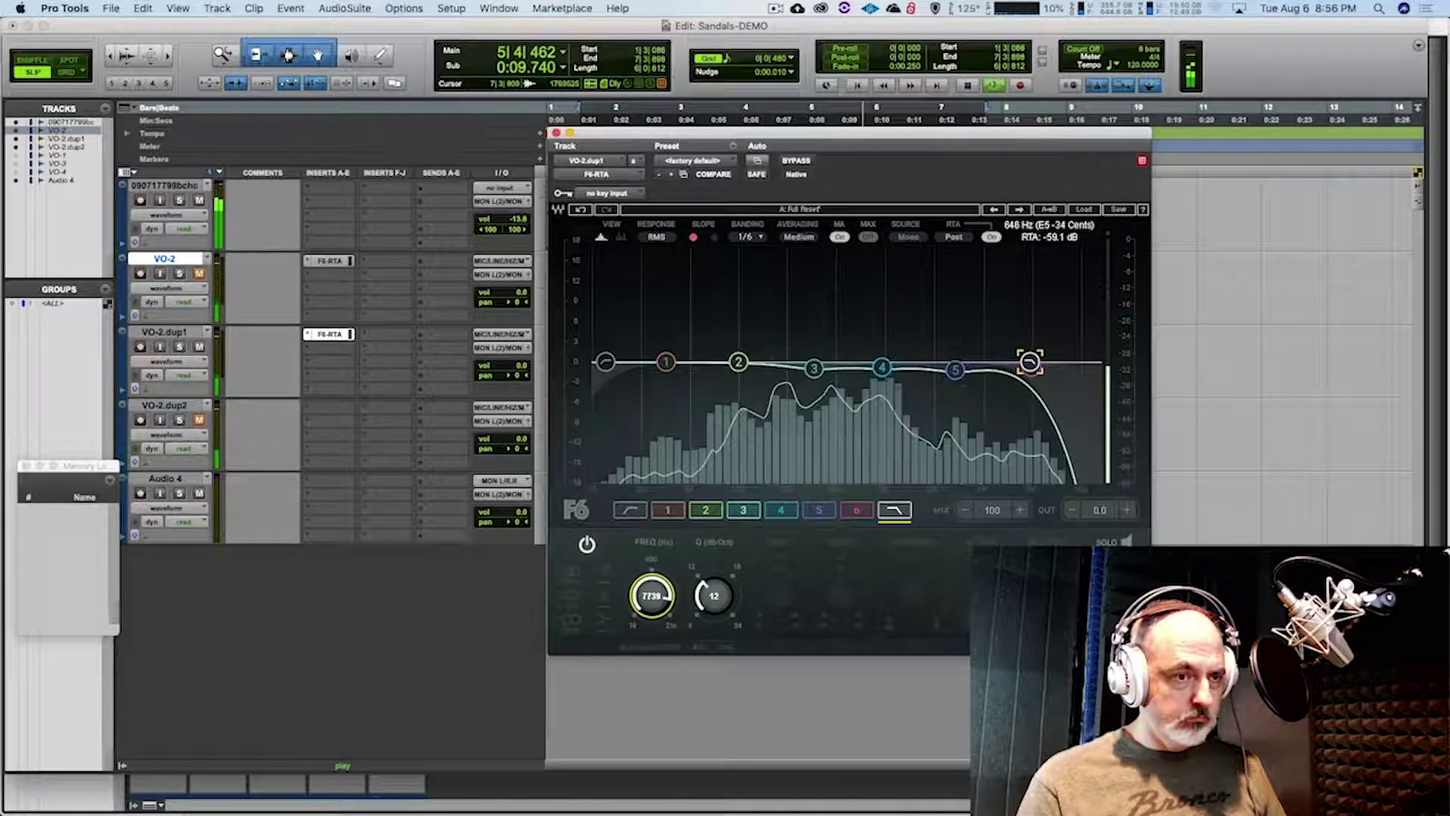
pyautogui.click(606, 363)
pyautogui.click(587, 544)
pyautogui.moveTo(651, 595); pyautogui.dragTo(651, 583)
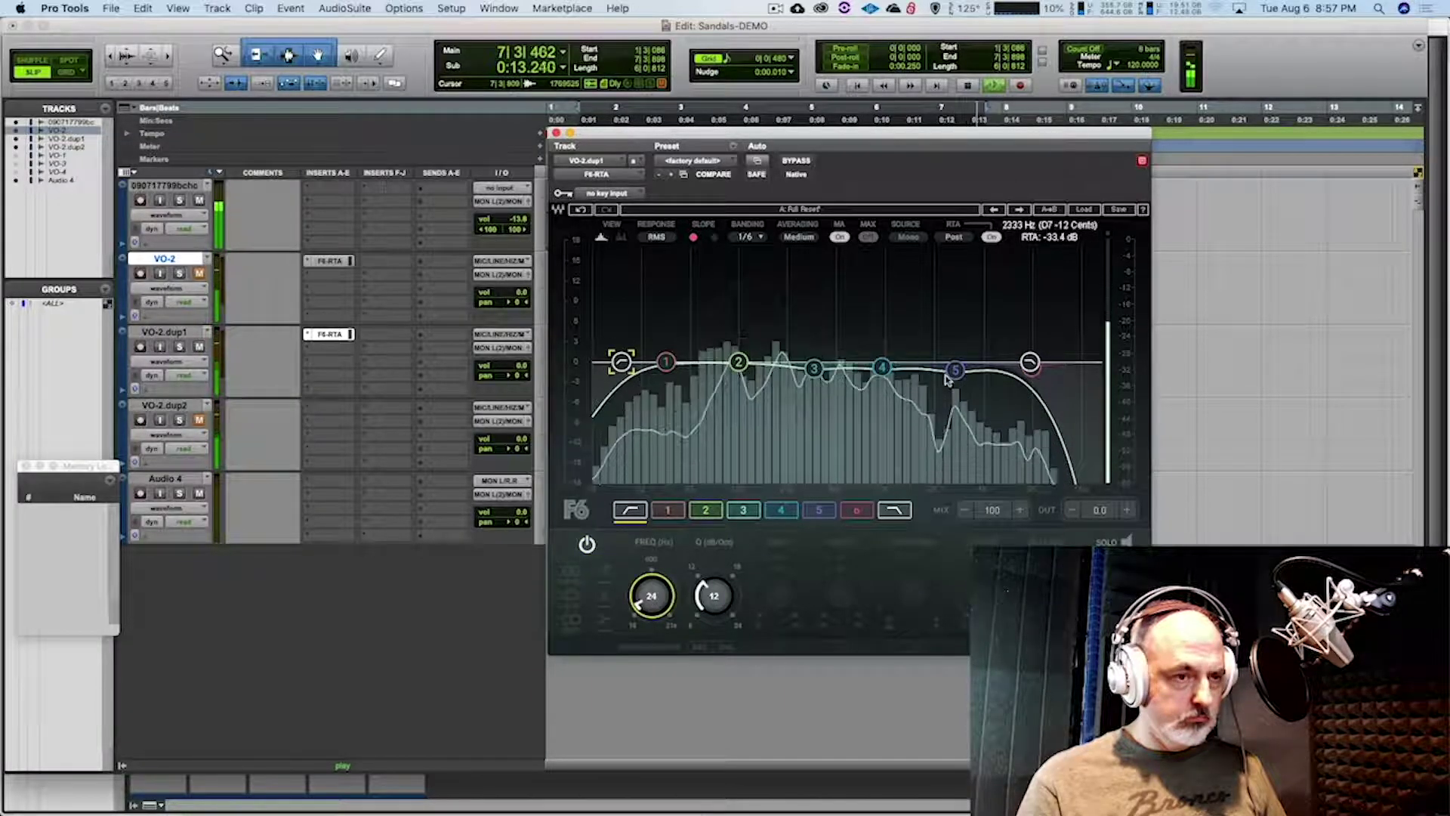
# Shift bands 5 and 6 lower in frequency with a small cut and set the low-pass filter to about 11347 Hz
pyautogui.click(1029, 363)
pyautogui.moveTo(650, 595); pyautogui.dragTo(651, 602)
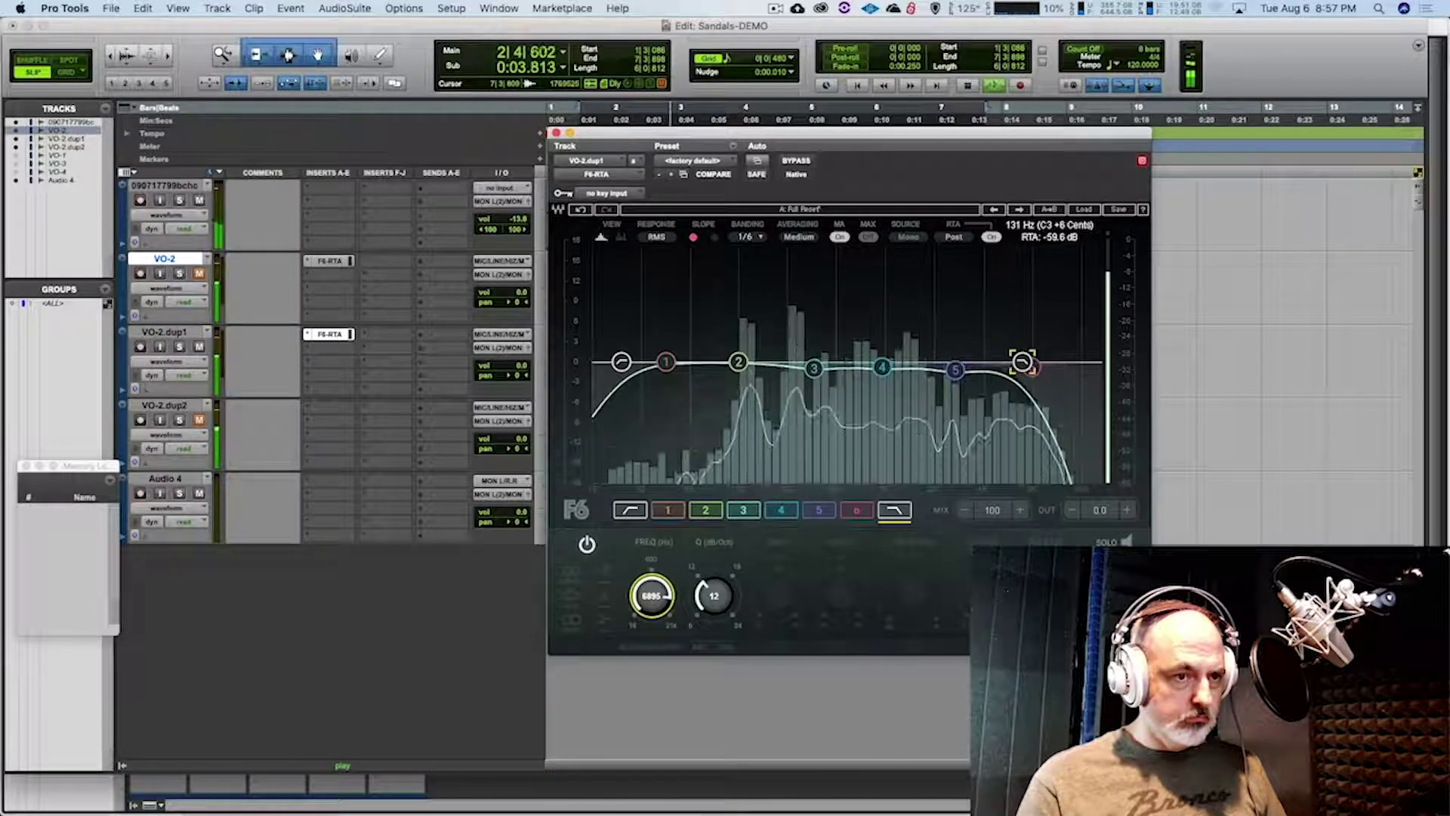
pyautogui.moveTo(955, 369); pyautogui.dragTo(999, 371)
pyautogui.click(1059, 362)
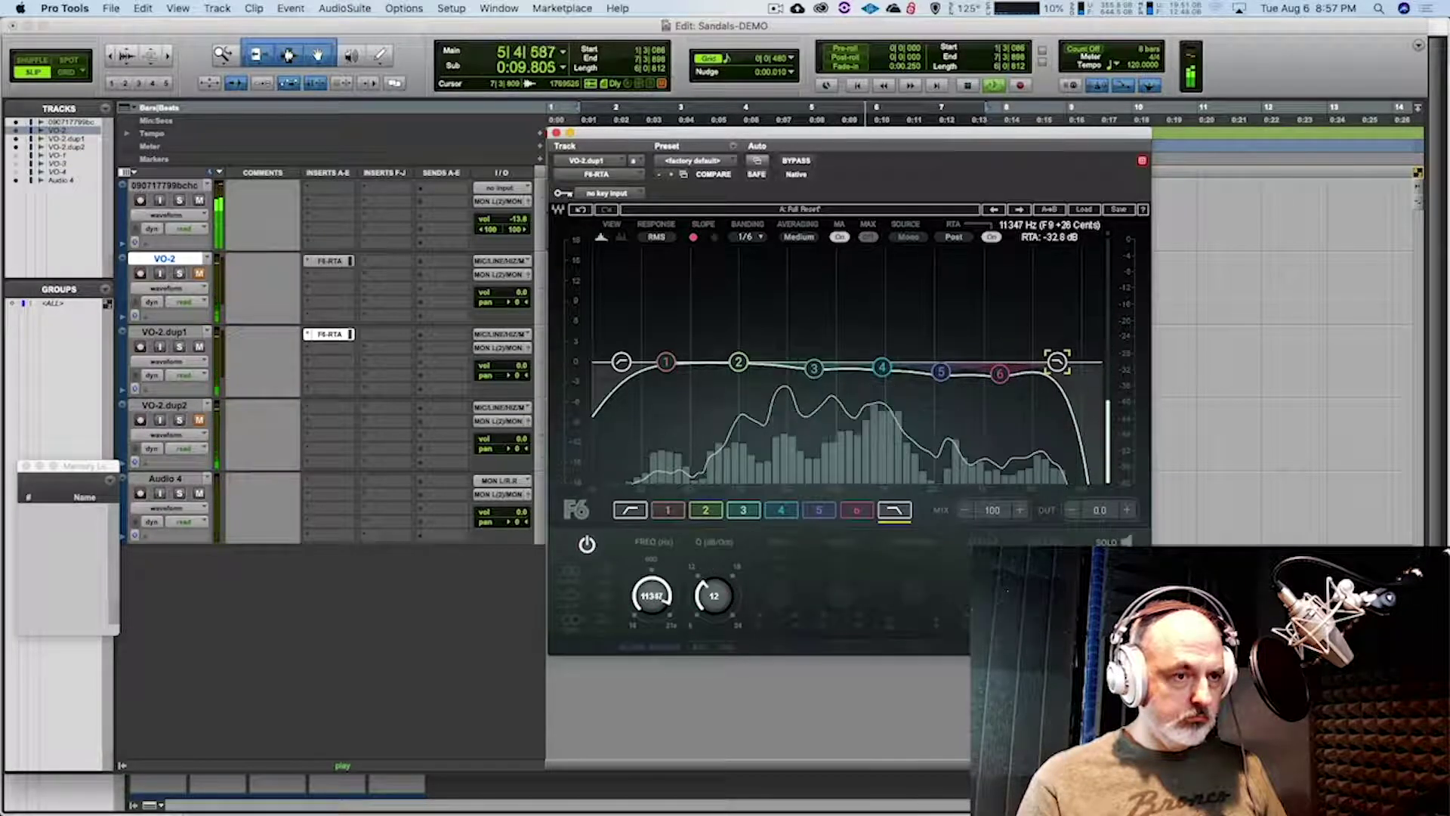
# Nudge F6 bands 1 and 2 slightly lower in frequency, keeping them near 0 dB, and stop playback
pyautogui.moveTo(665, 361); pyautogui.dragTo(734, 361)
pyautogui.click(738, 362)
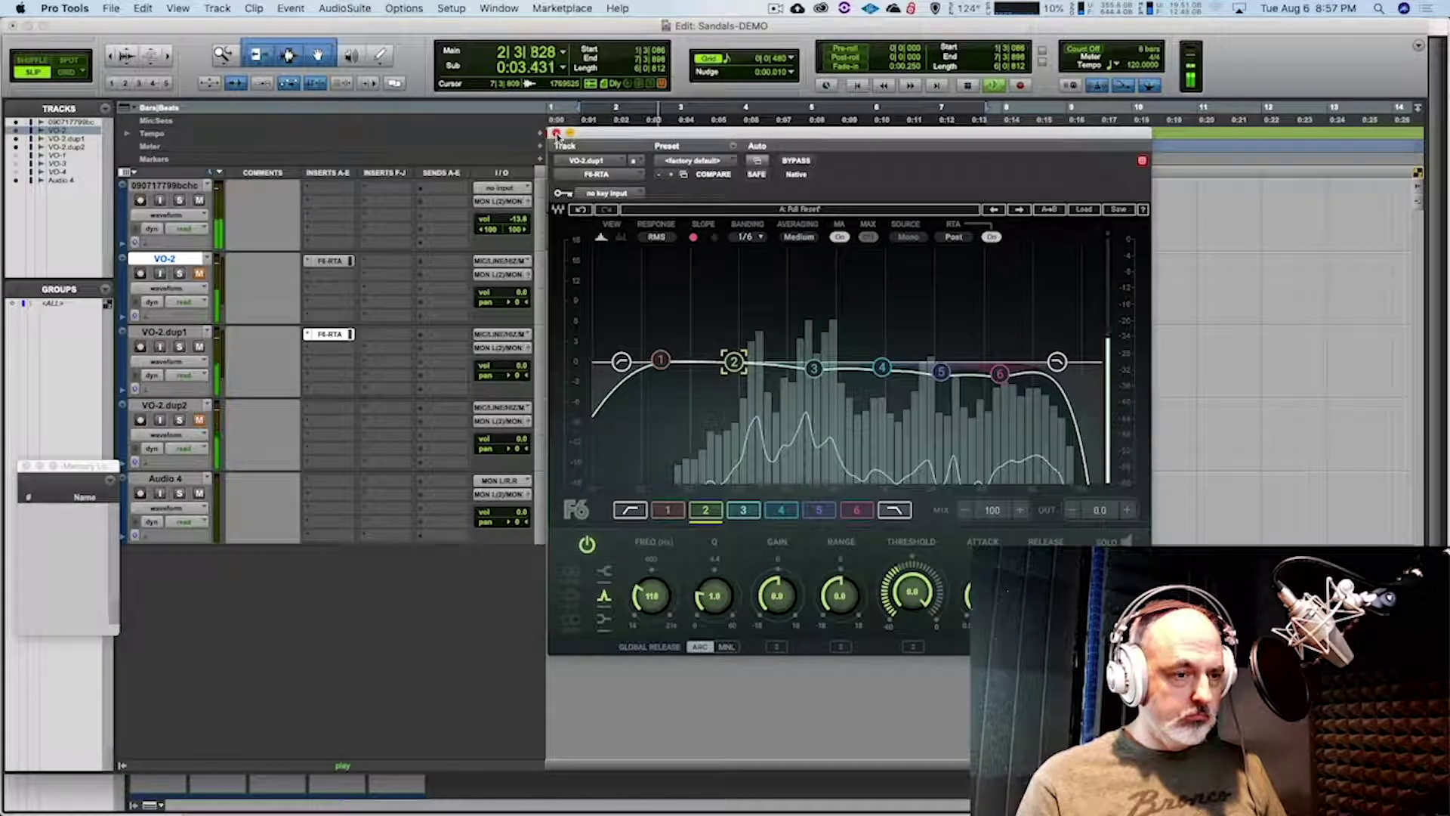
pyautogui.press('space')
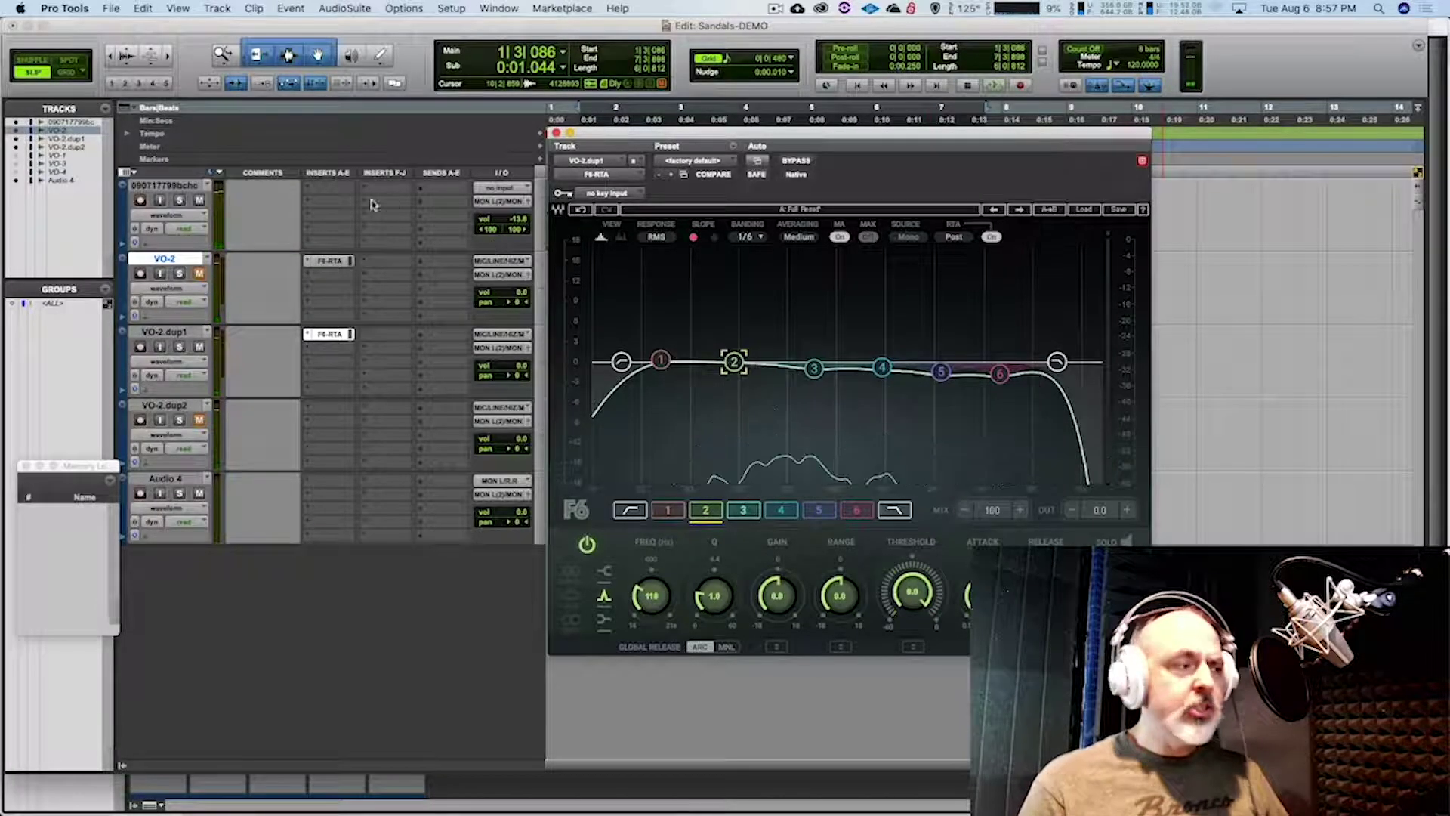
# Solo the VO-2.dup1 track to audition its EQ with the music, and close the F6 window
pyautogui.click(1352, 373)
pyautogui.press('space')
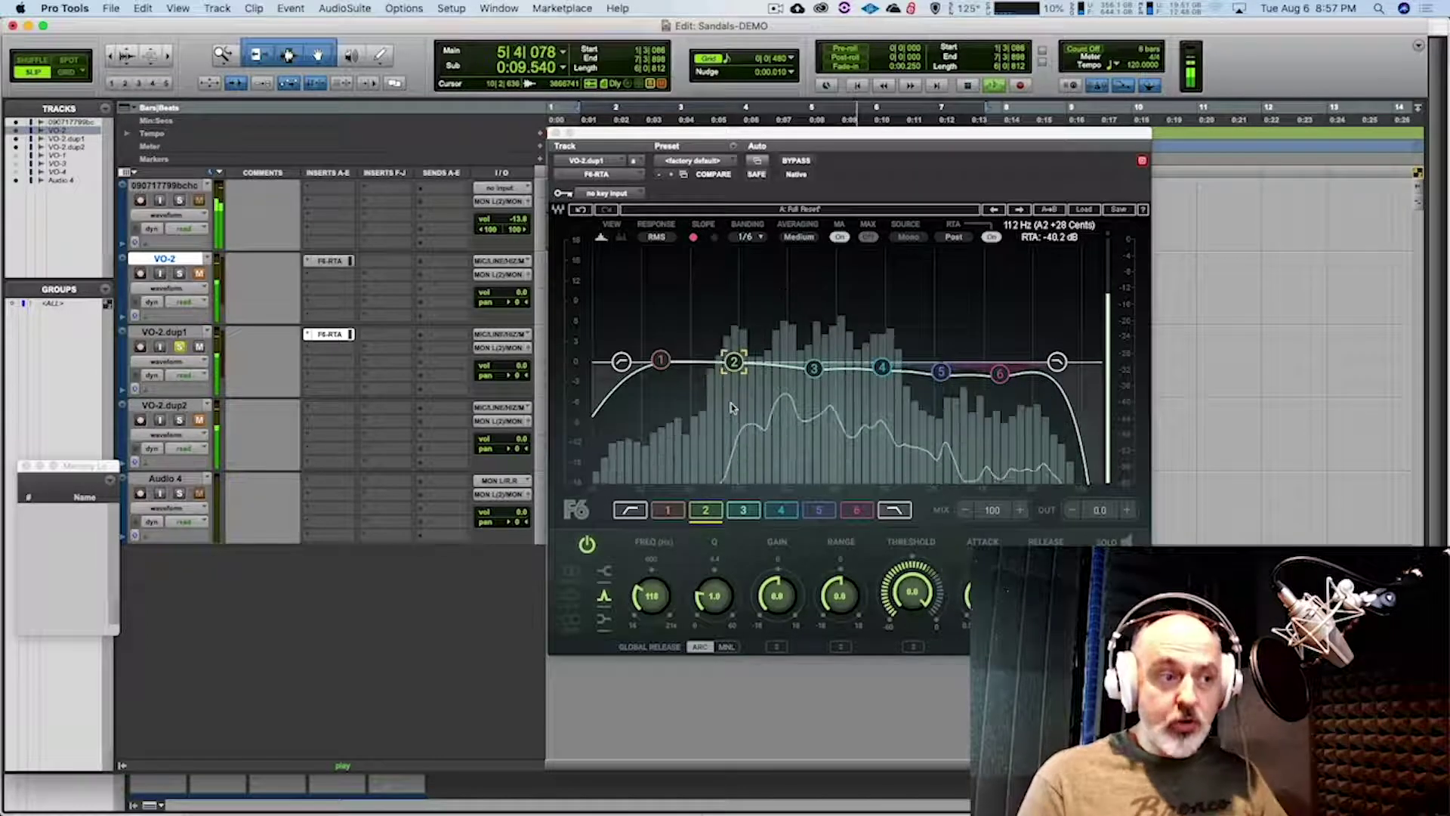
pyautogui.press('space')
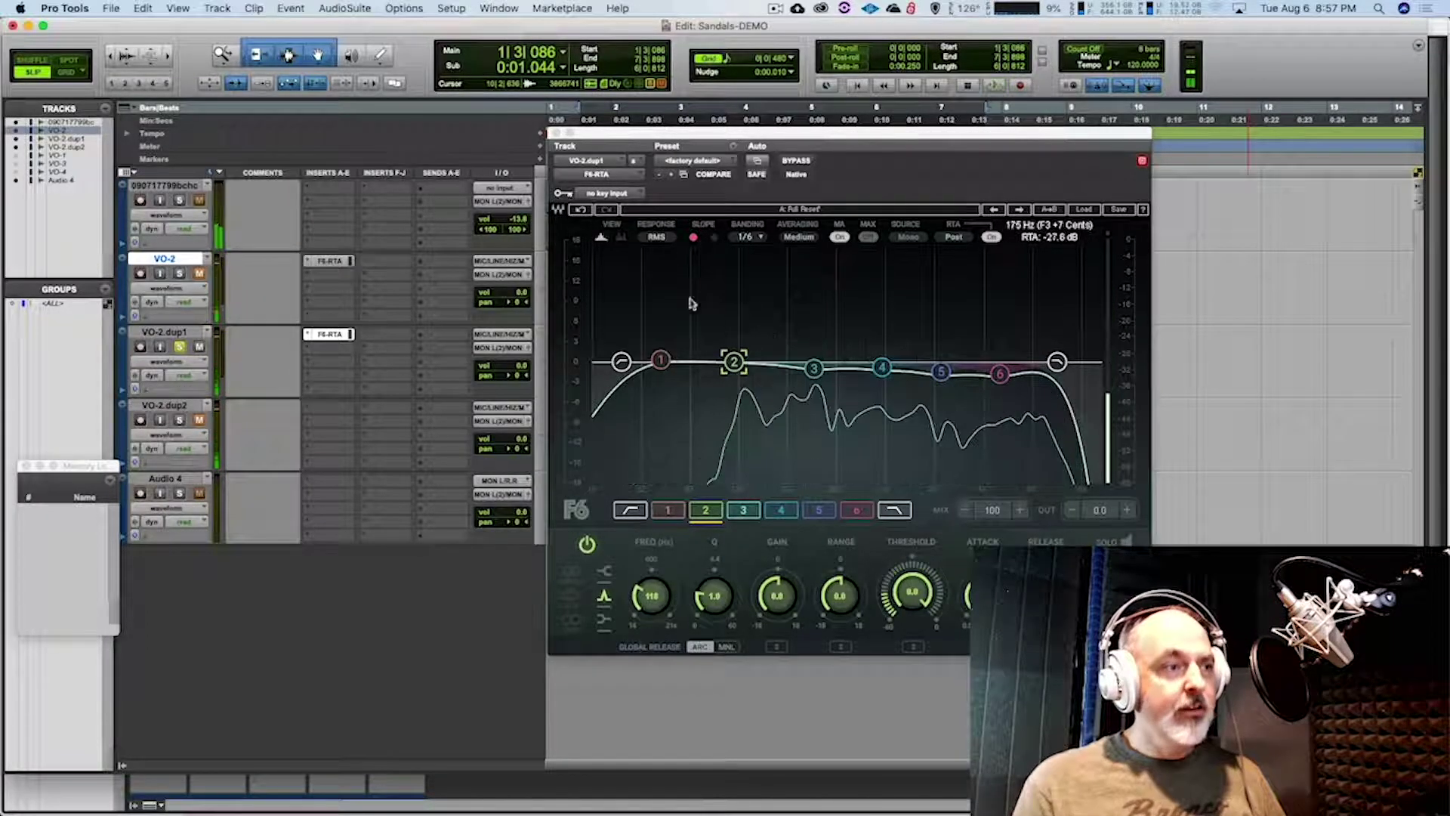
pyautogui.press('super+w')
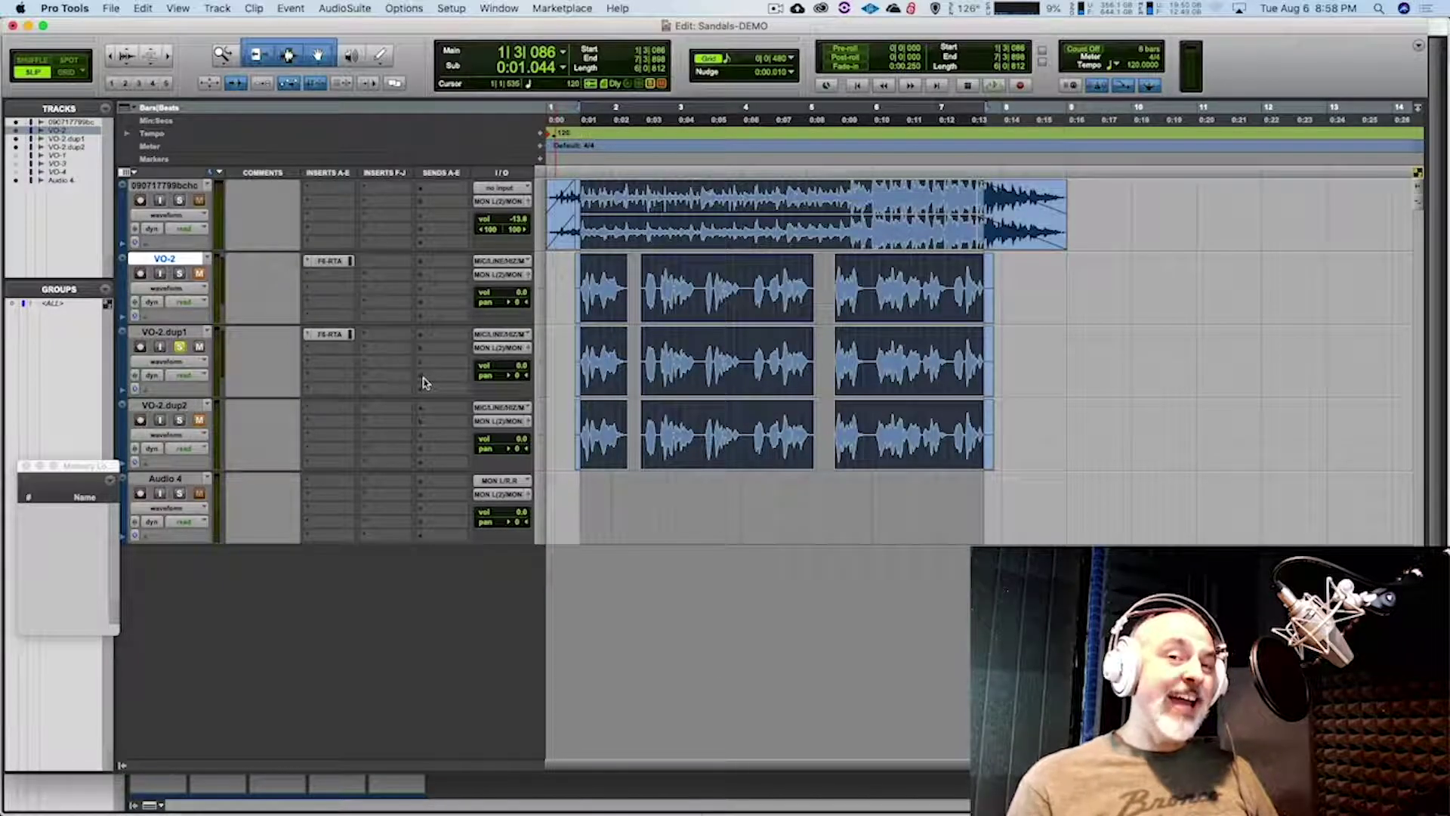
# Insert the mono Waves Aphex Vintage Exciter below F6-RTA on VO-2.dup1 and reposition its window
pyautogui.click(347, 351)
pyautogui.moveTo(374, 348)
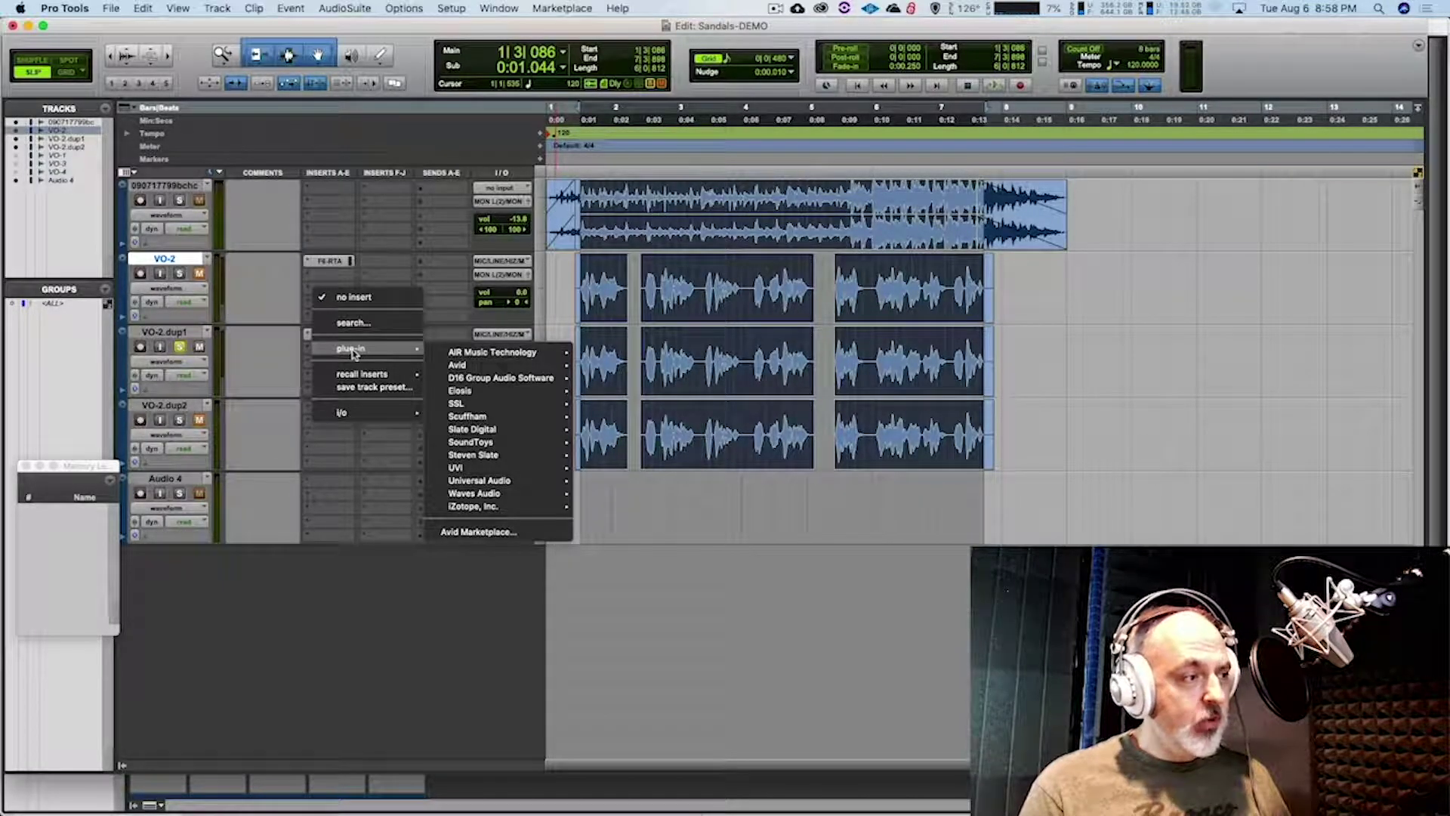
pyautogui.moveTo(477, 482)
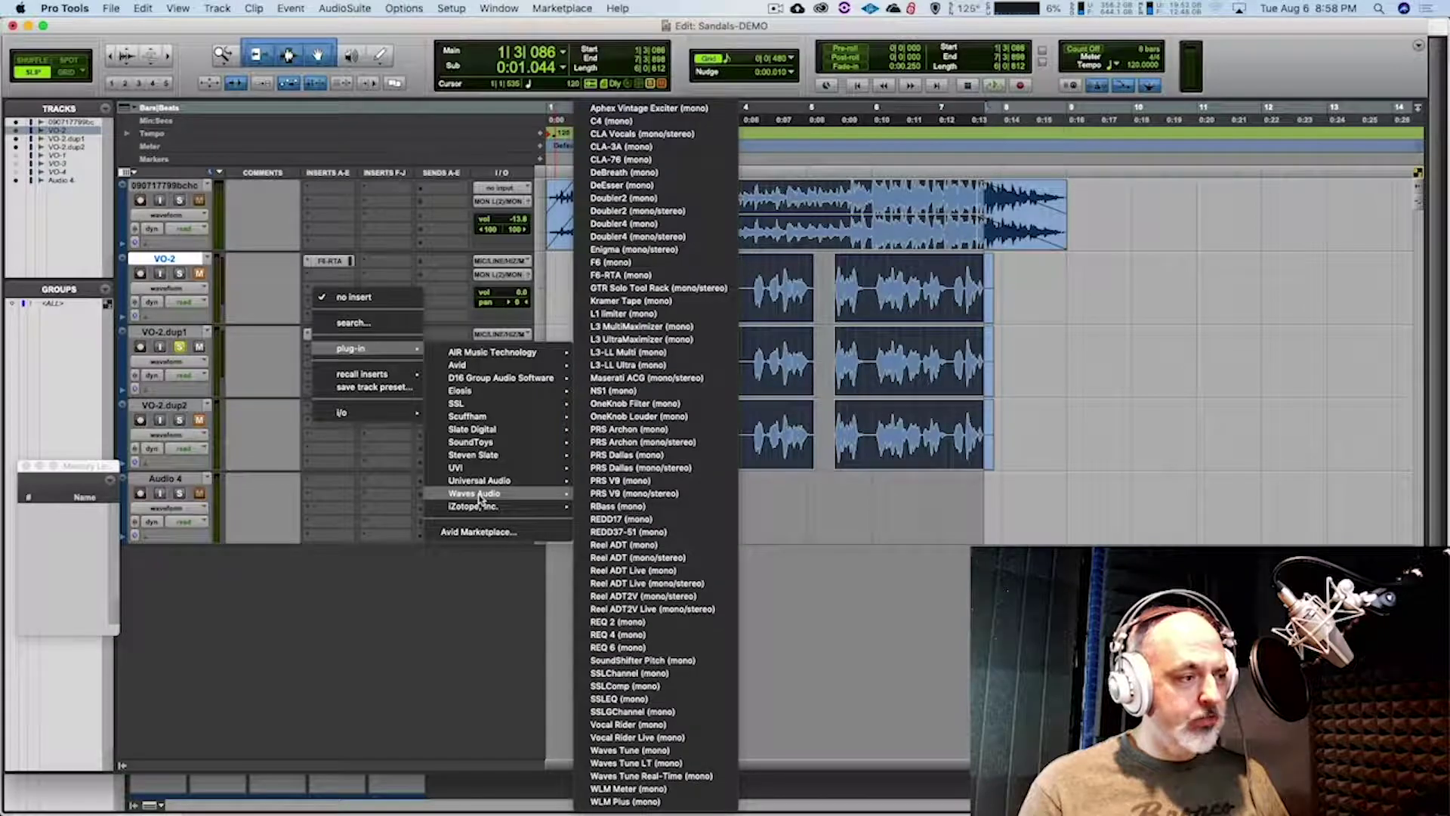
pyautogui.click(620, 275)
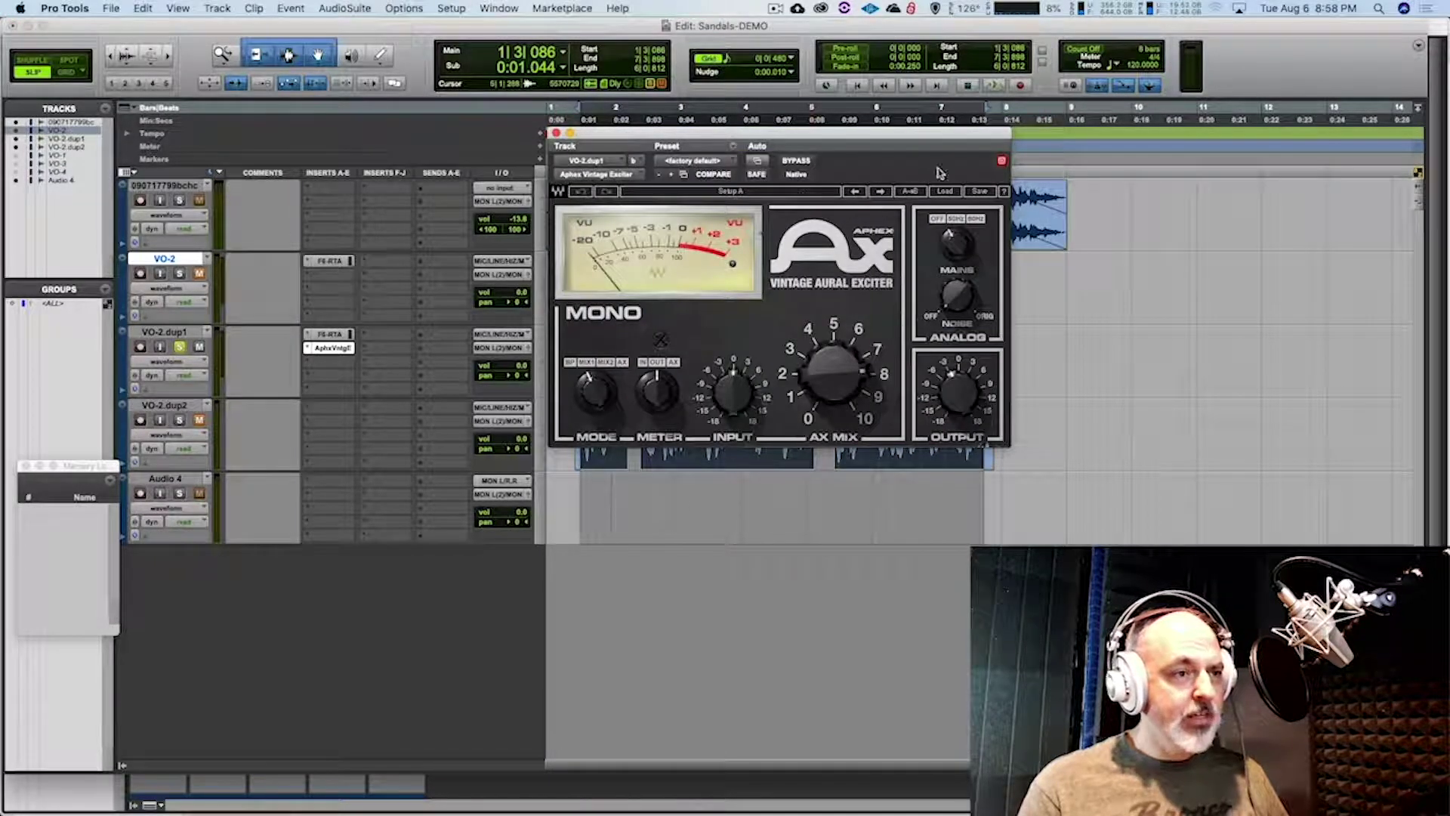
pyautogui.moveTo(858, 136); pyautogui.dragTo(886, 182)
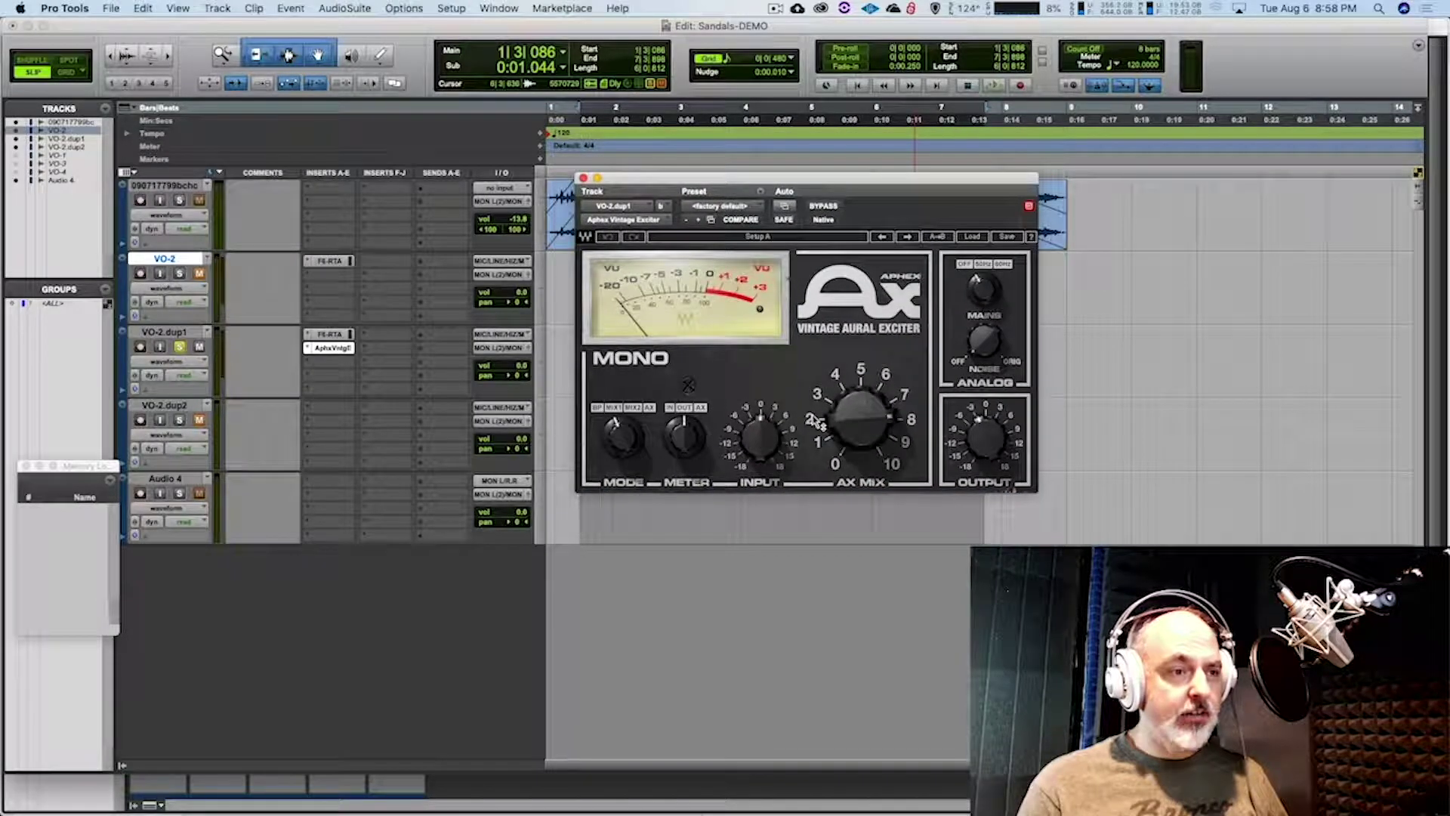
# Audition the exciter's default settings on VO-2.dup1, comparing the bypassed and active sound
pyautogui.moveTo(817, 421)
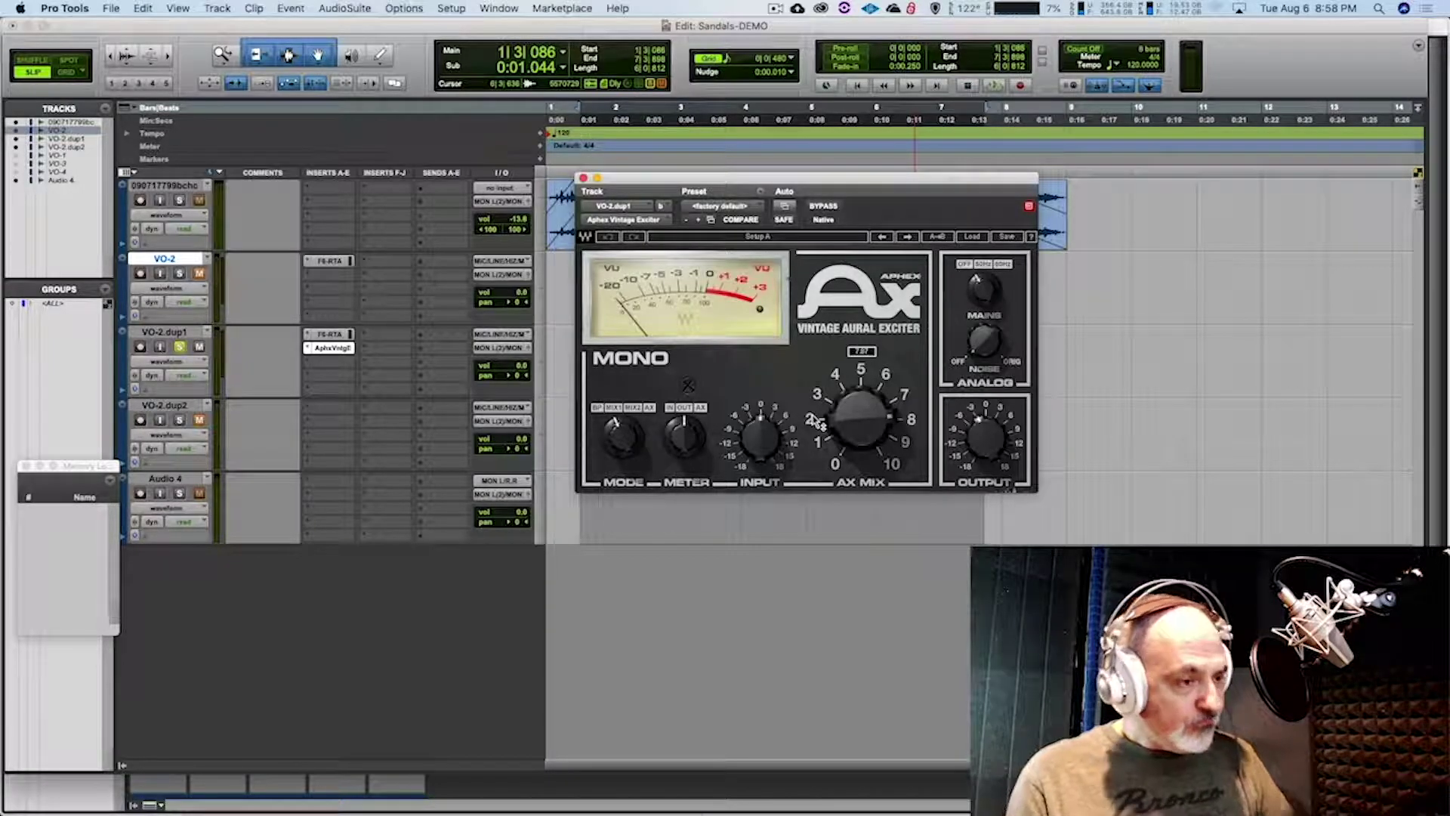
pyautogui.press('space')
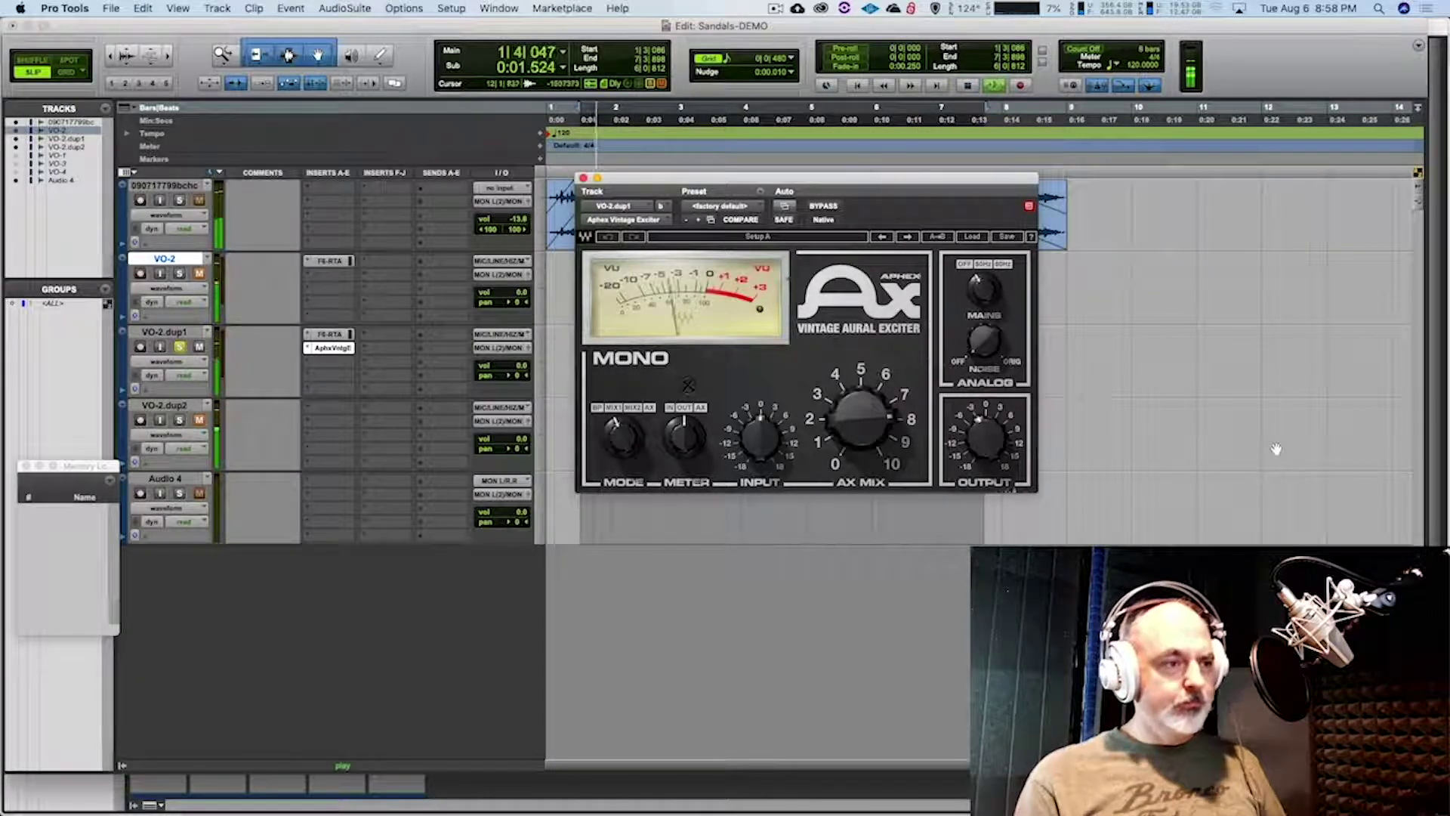
pyautogui.press('space')
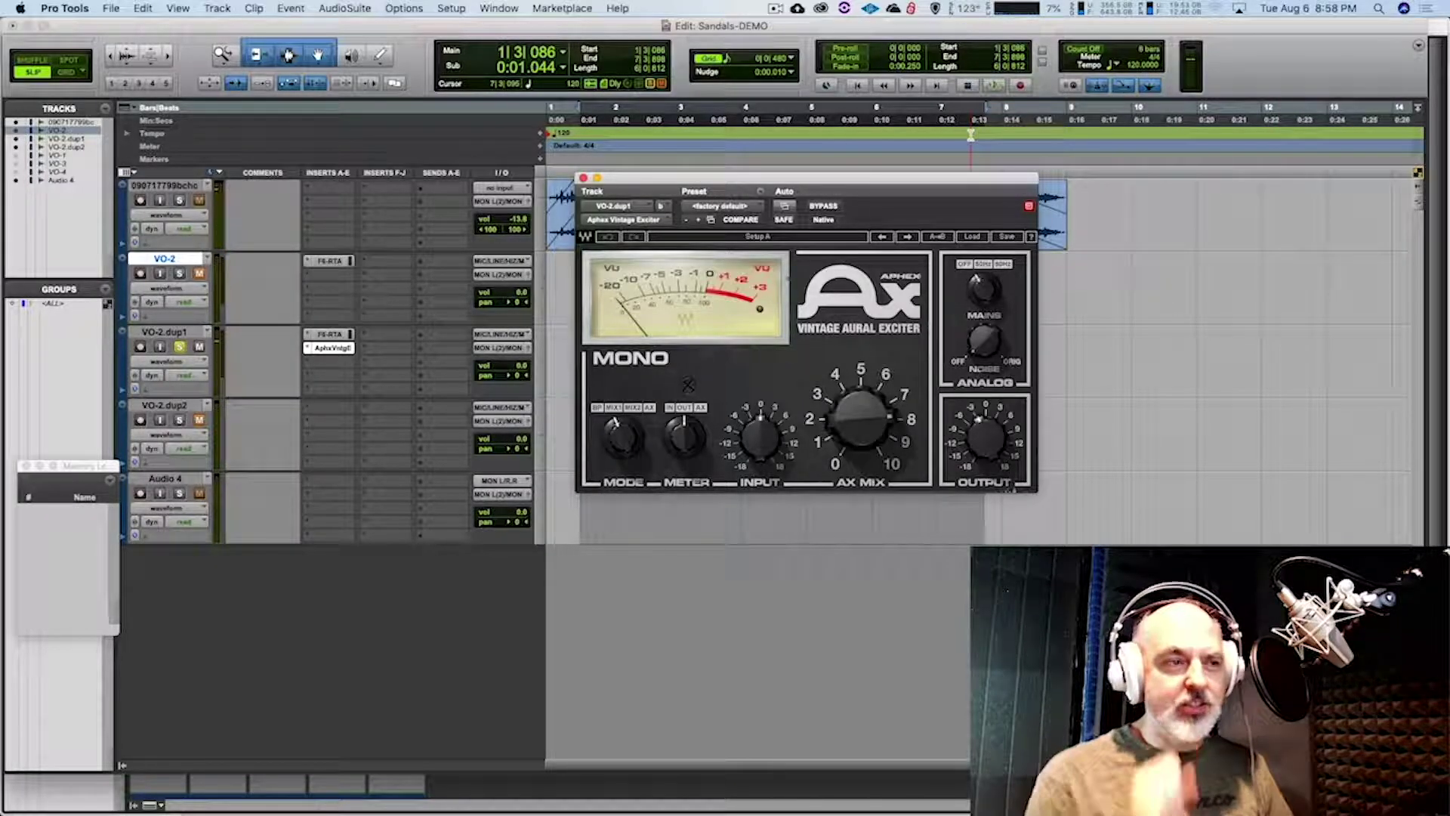
pyautogui.click(825, 206)
pyautogui.press('space')
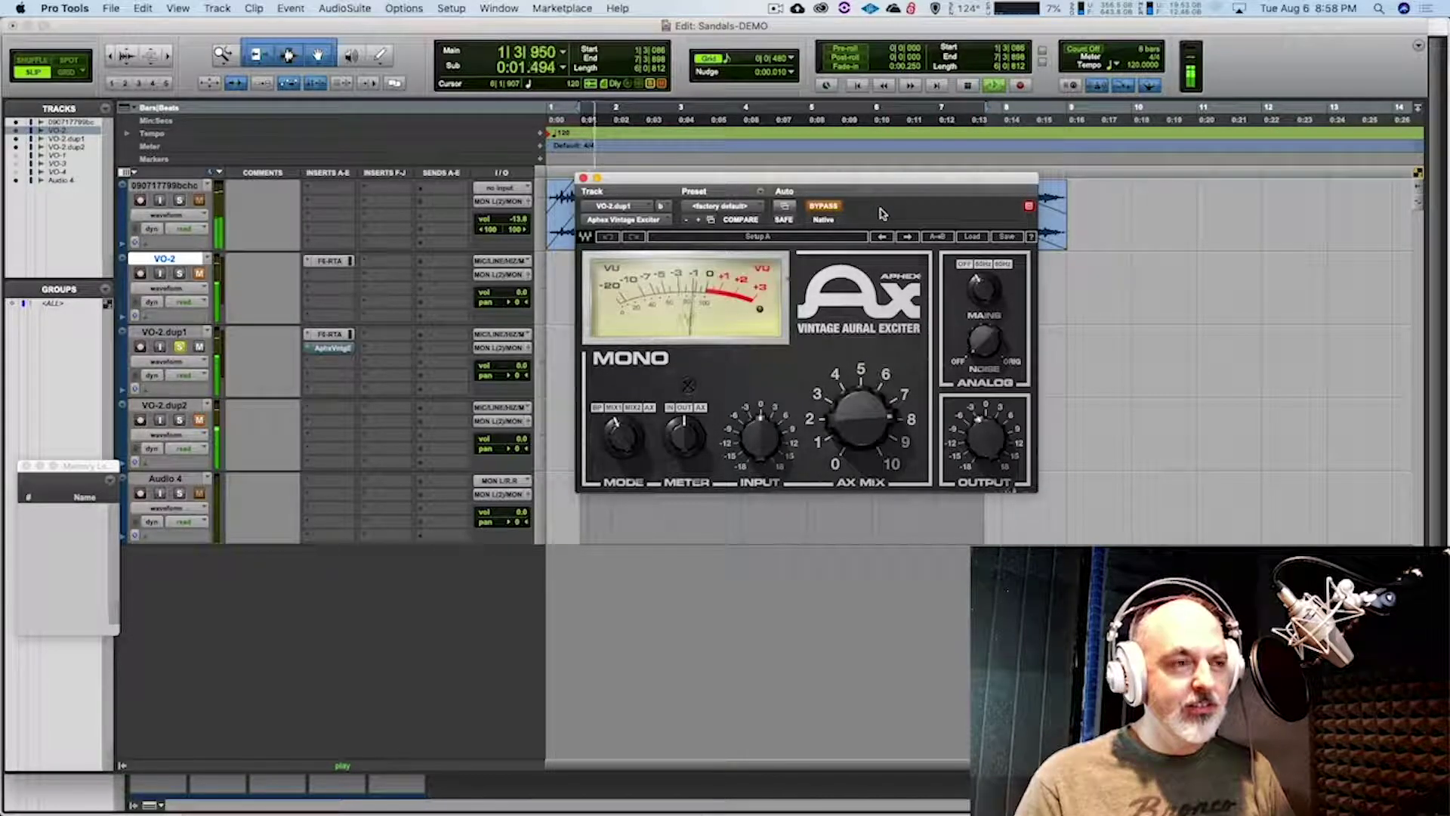
pyautogui.click(830, 207)
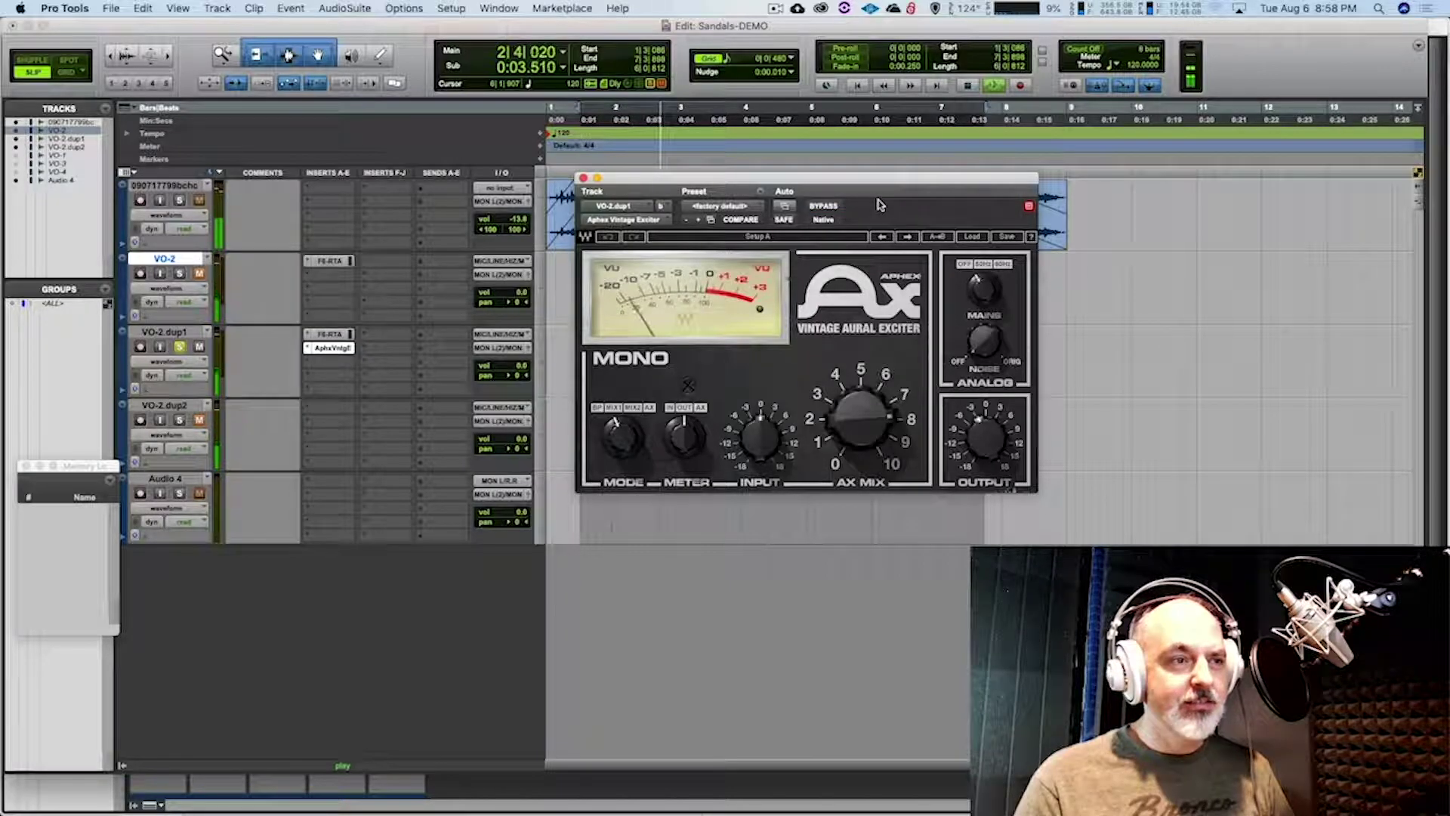
pyautogui.press('space')
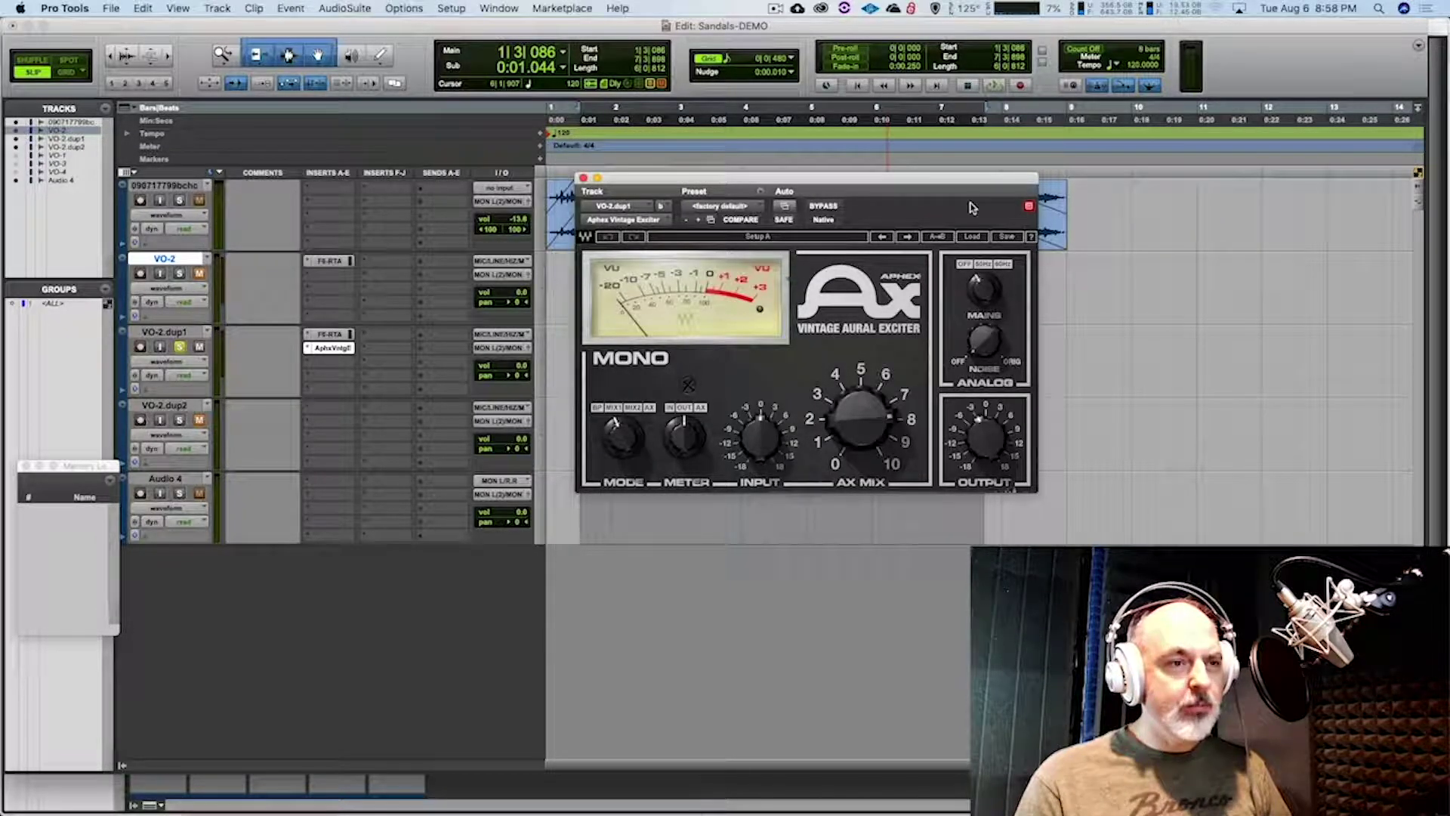
# Load the Warming Male Voice preset from the exciter's factory vocal presets
pyautogui.click(969, 237)
pyautogui.moveTo(1035, 339)
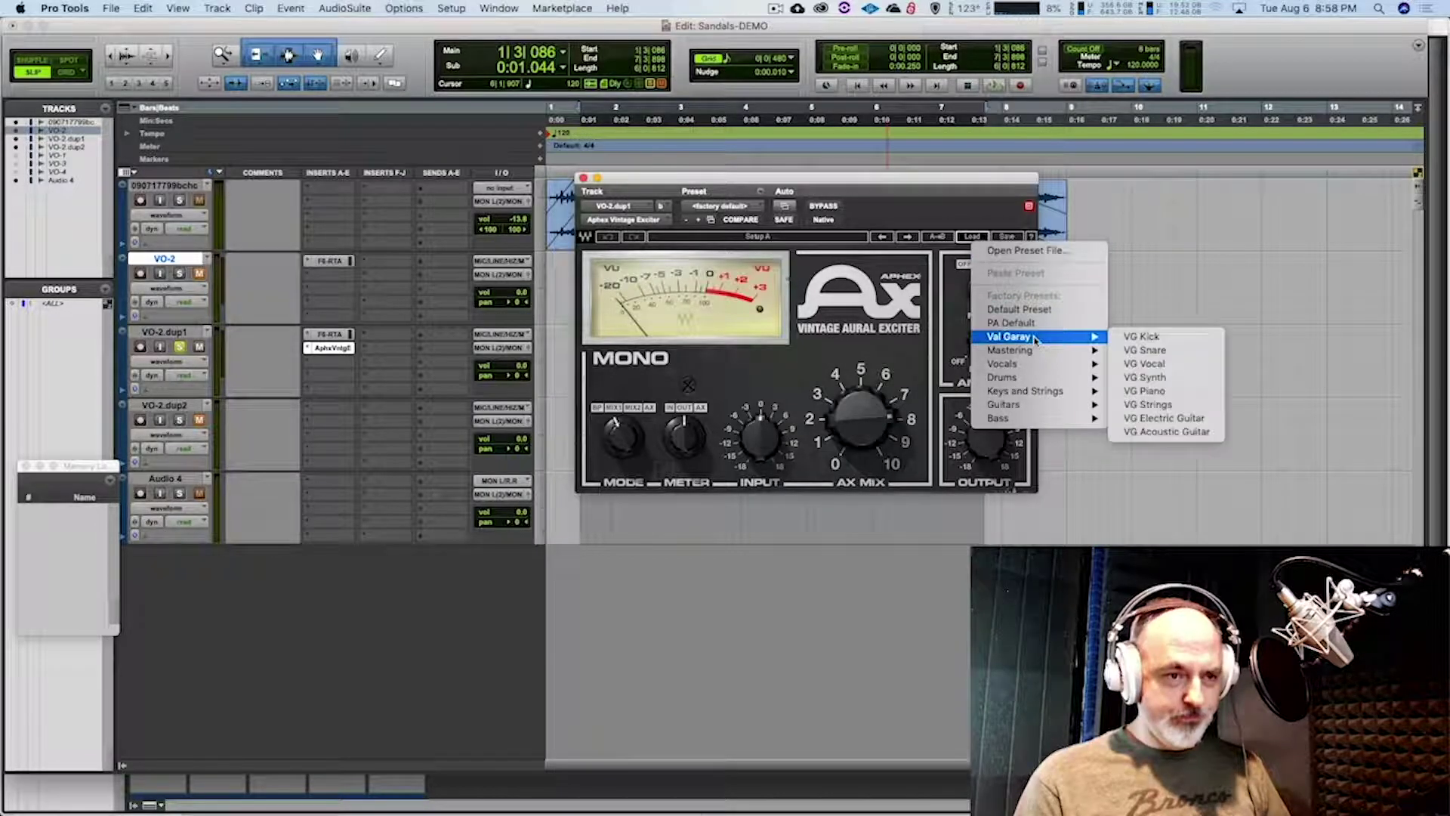
pyautogui.moveTo(1051, 368)
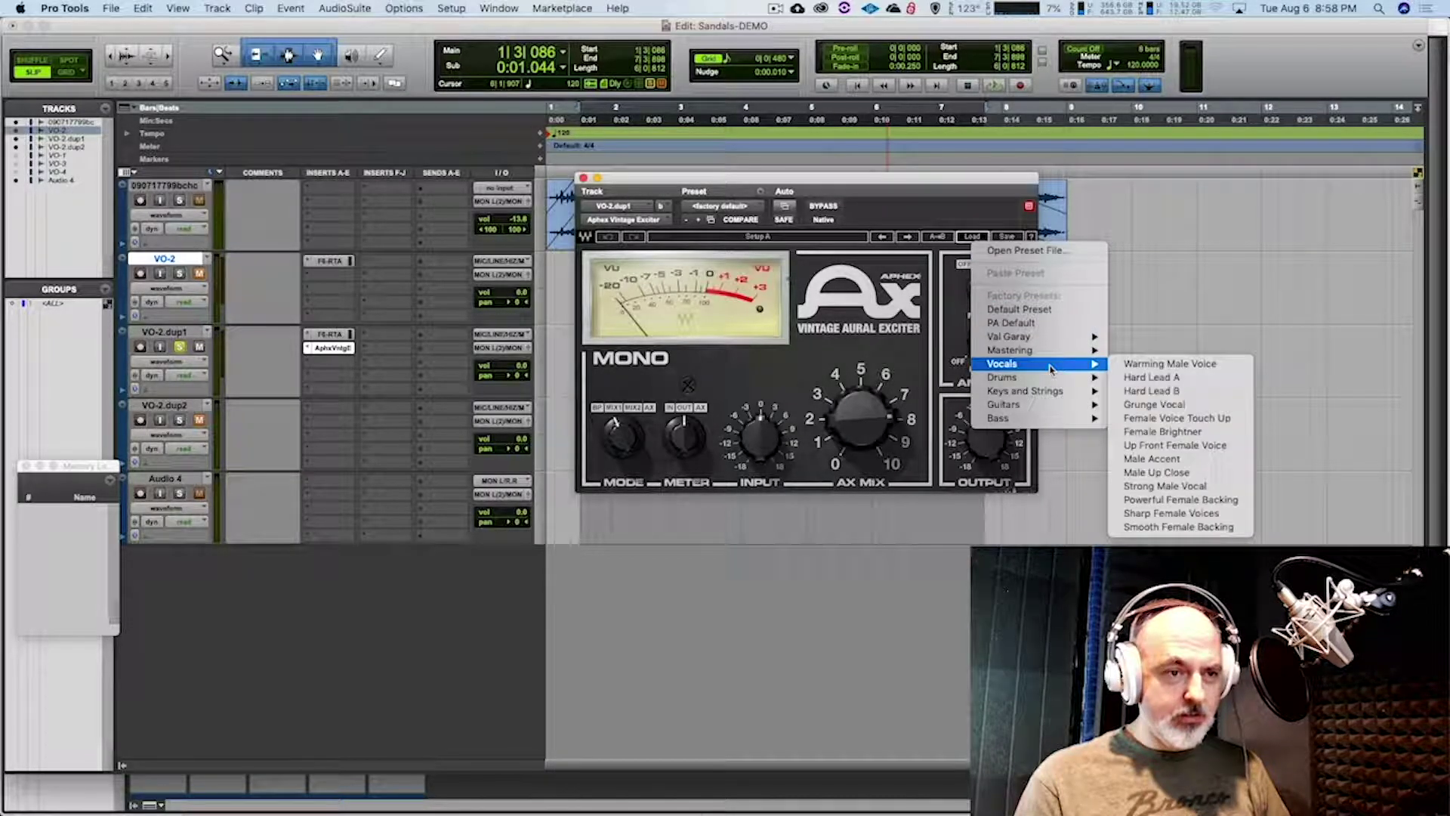
pyautogui.click(1156, 364)
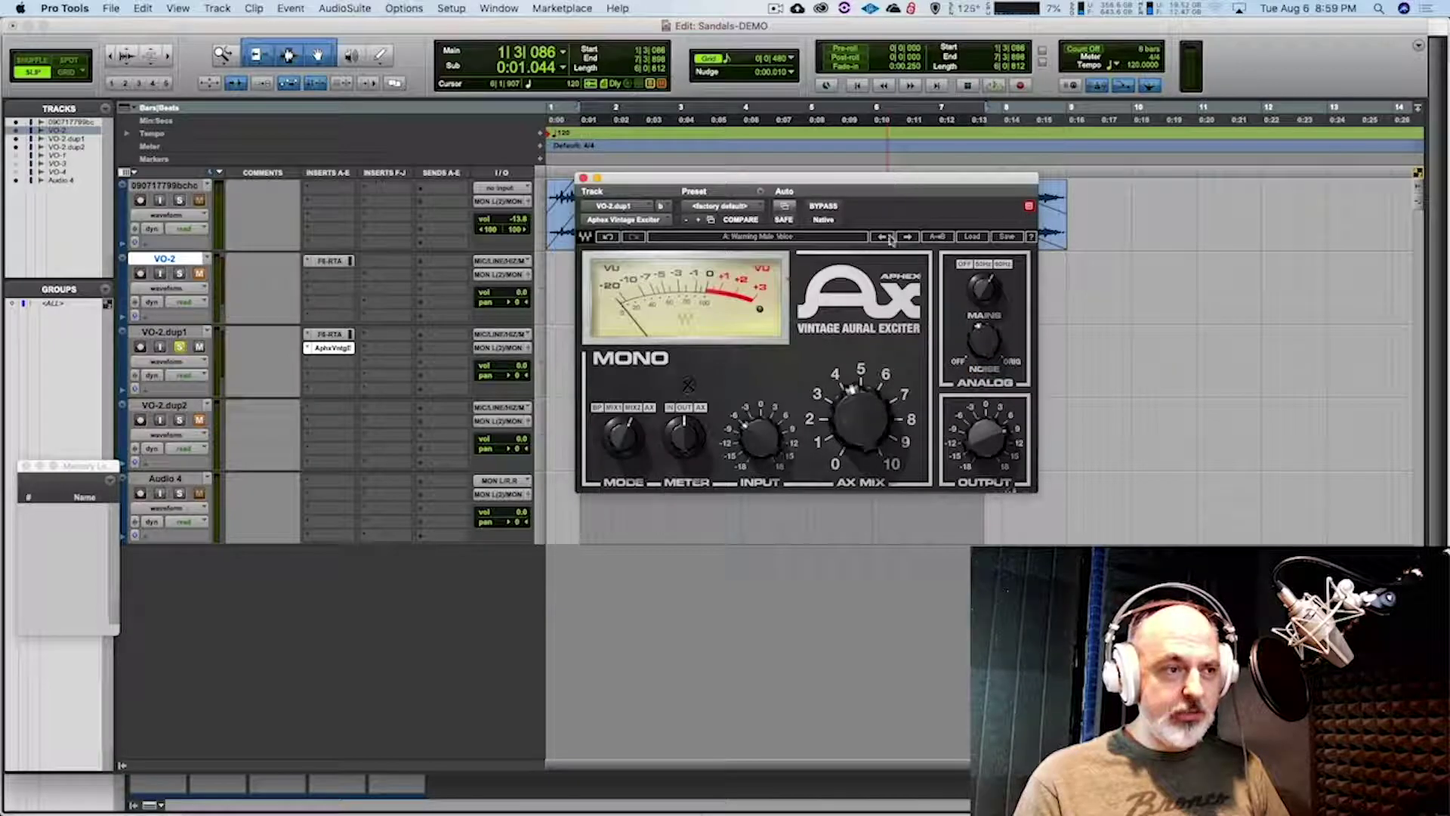
# Play the voice with the Warming Male Voice preset and compare it against the bypassed sound
pyautogui.press('space')
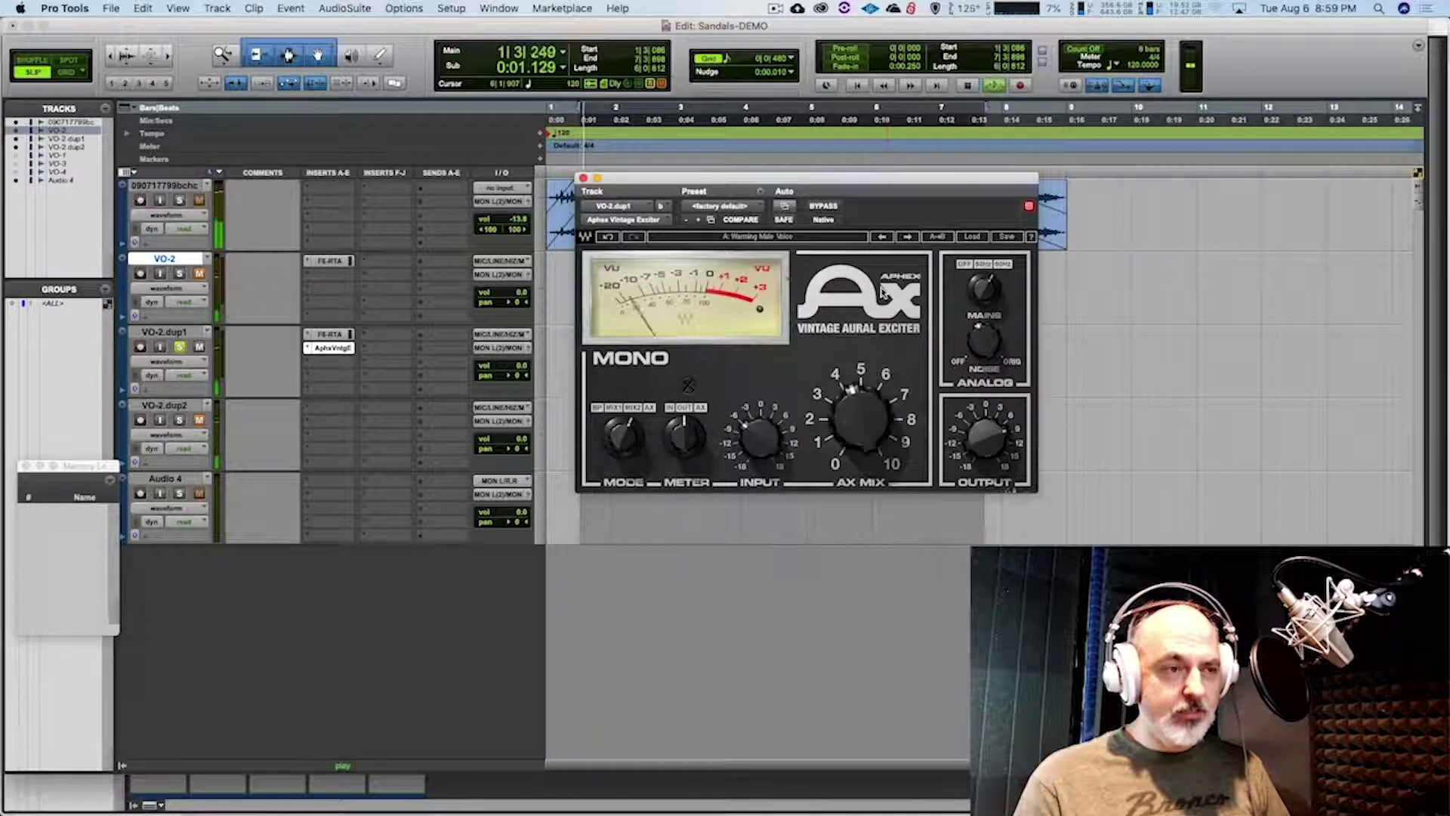
pyautogui.click(823, 206)
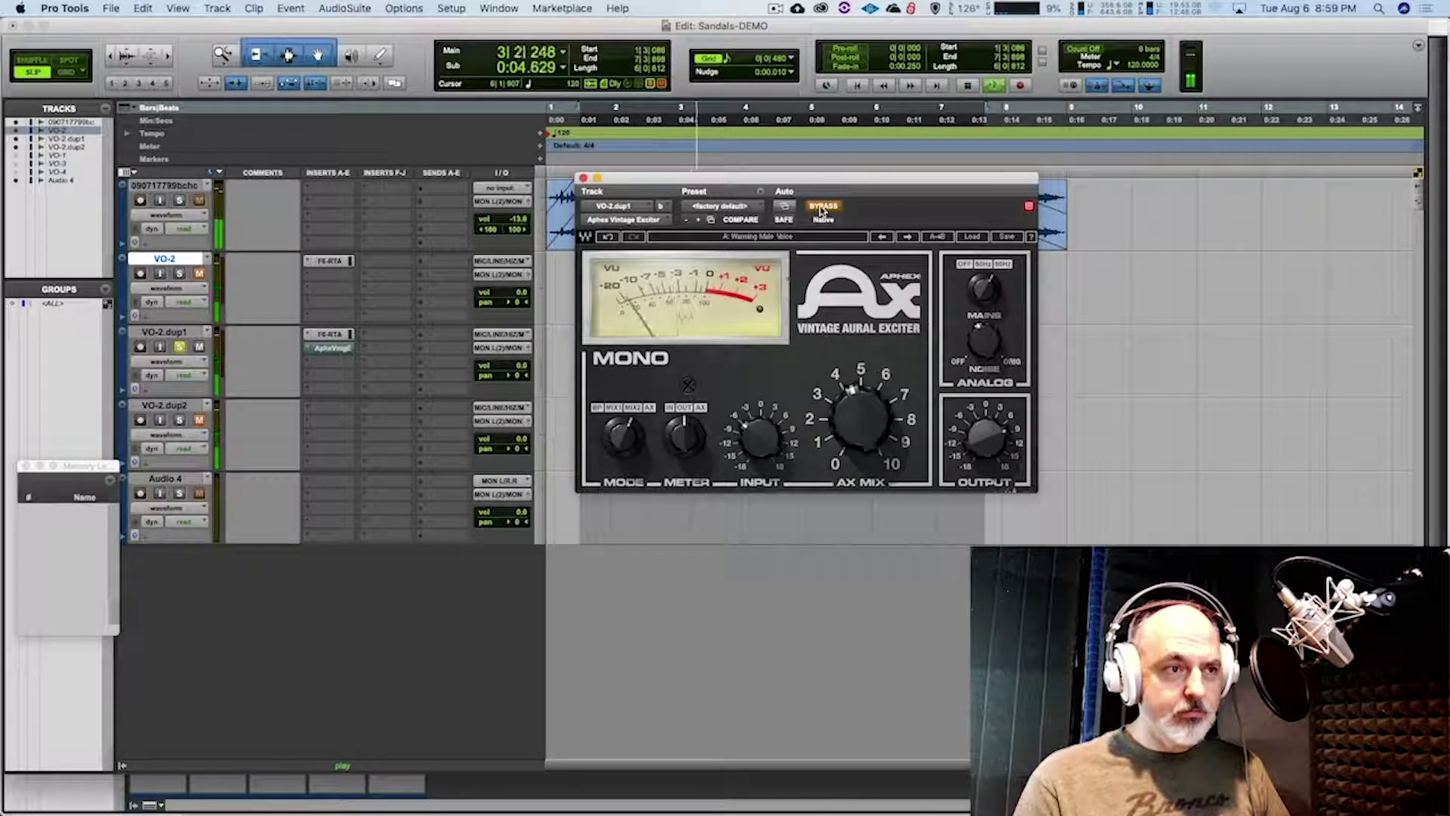
pyautogui.click(822, 207)
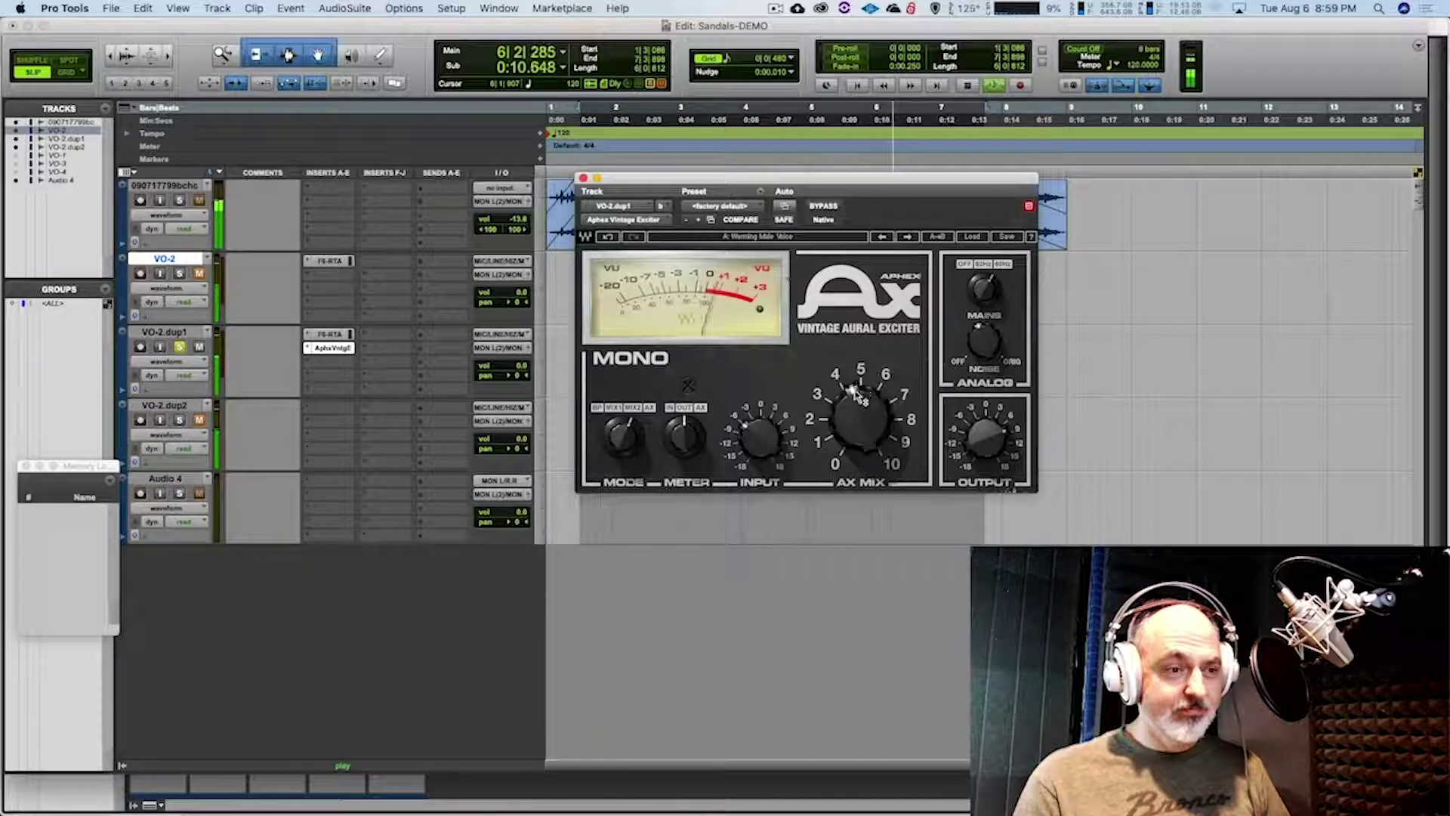
# Reduce the exciter's AX Mix to slightly above 4 and compare the result with the bypassed sound
pyautogui.moveTo(853, 392)
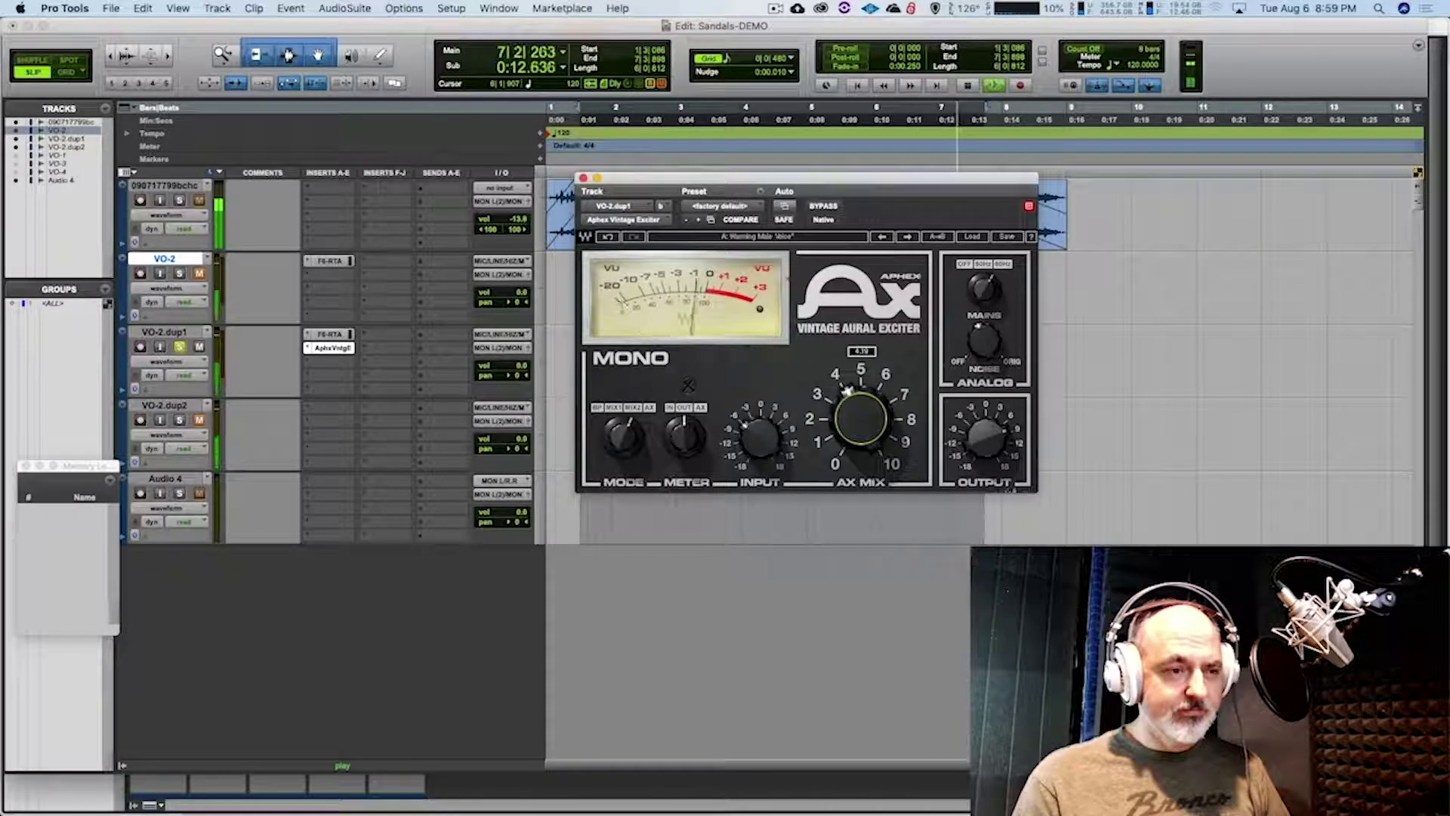
pyautogui.click(823, 206)
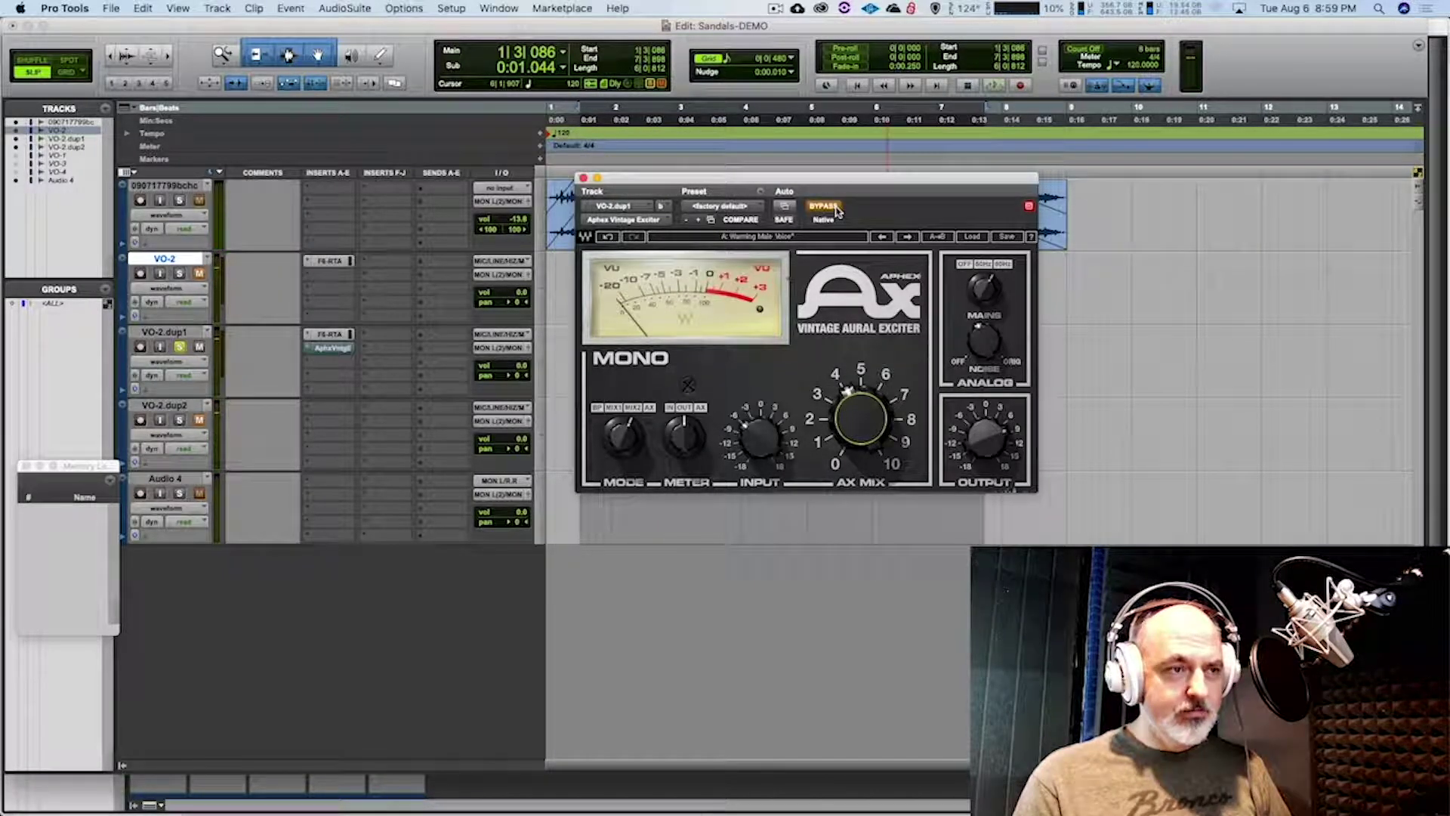
pyautogui.press('space')
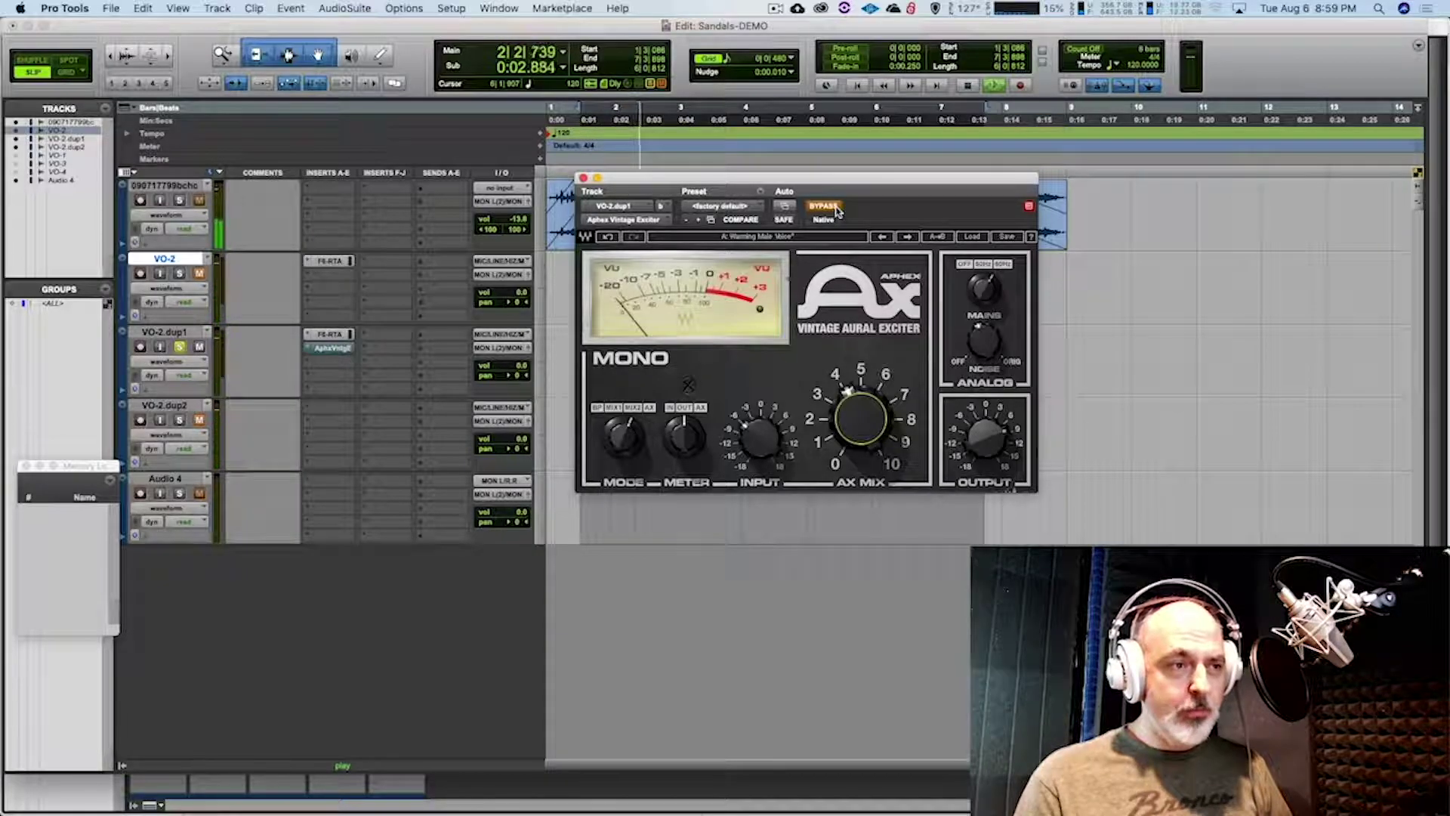
pyautogui.click(831, 207)
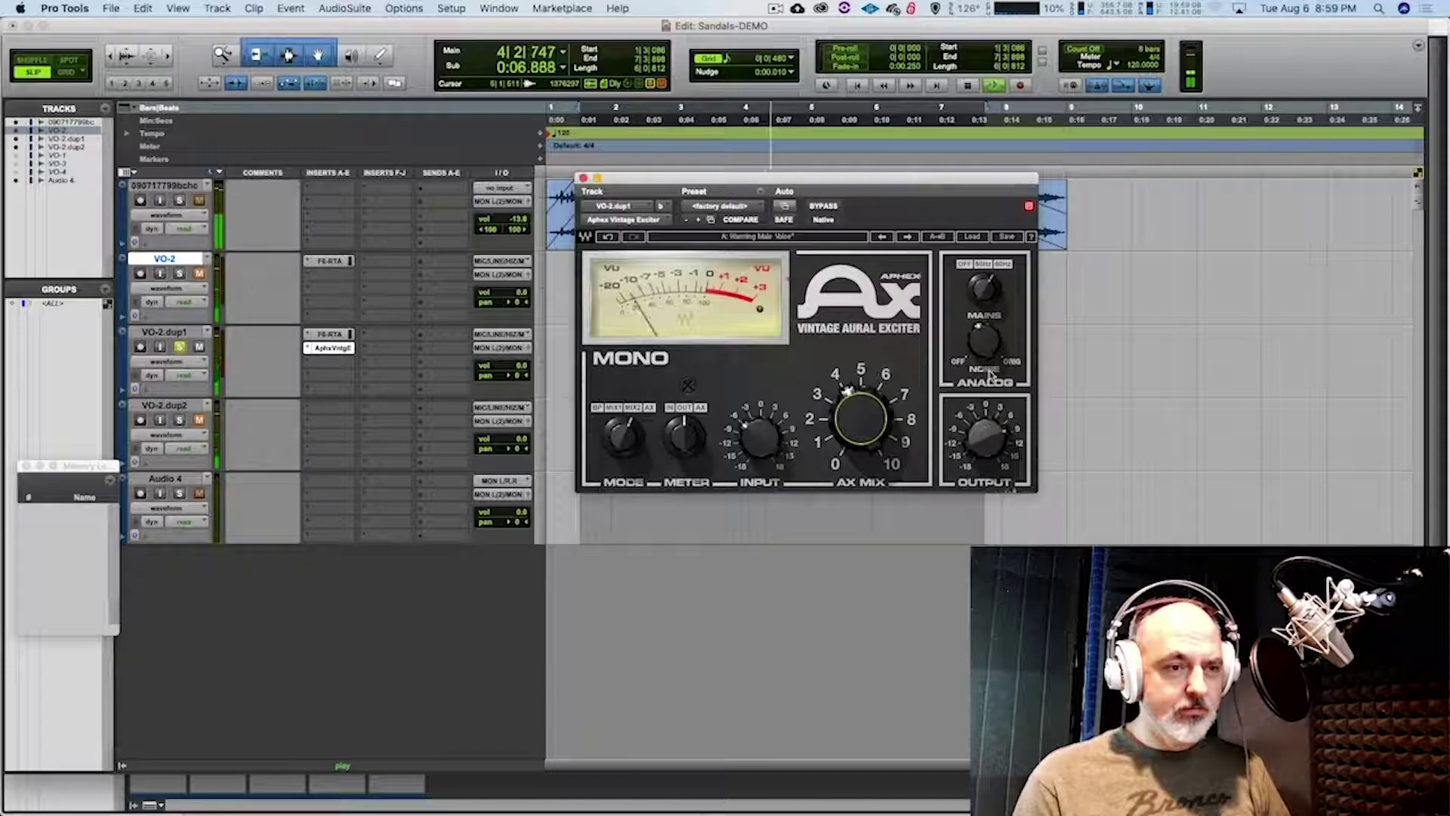
# Adjust the exciter's analog Noise knob, close the plug-in window and stop playback
pyautogui.click(986, 344)
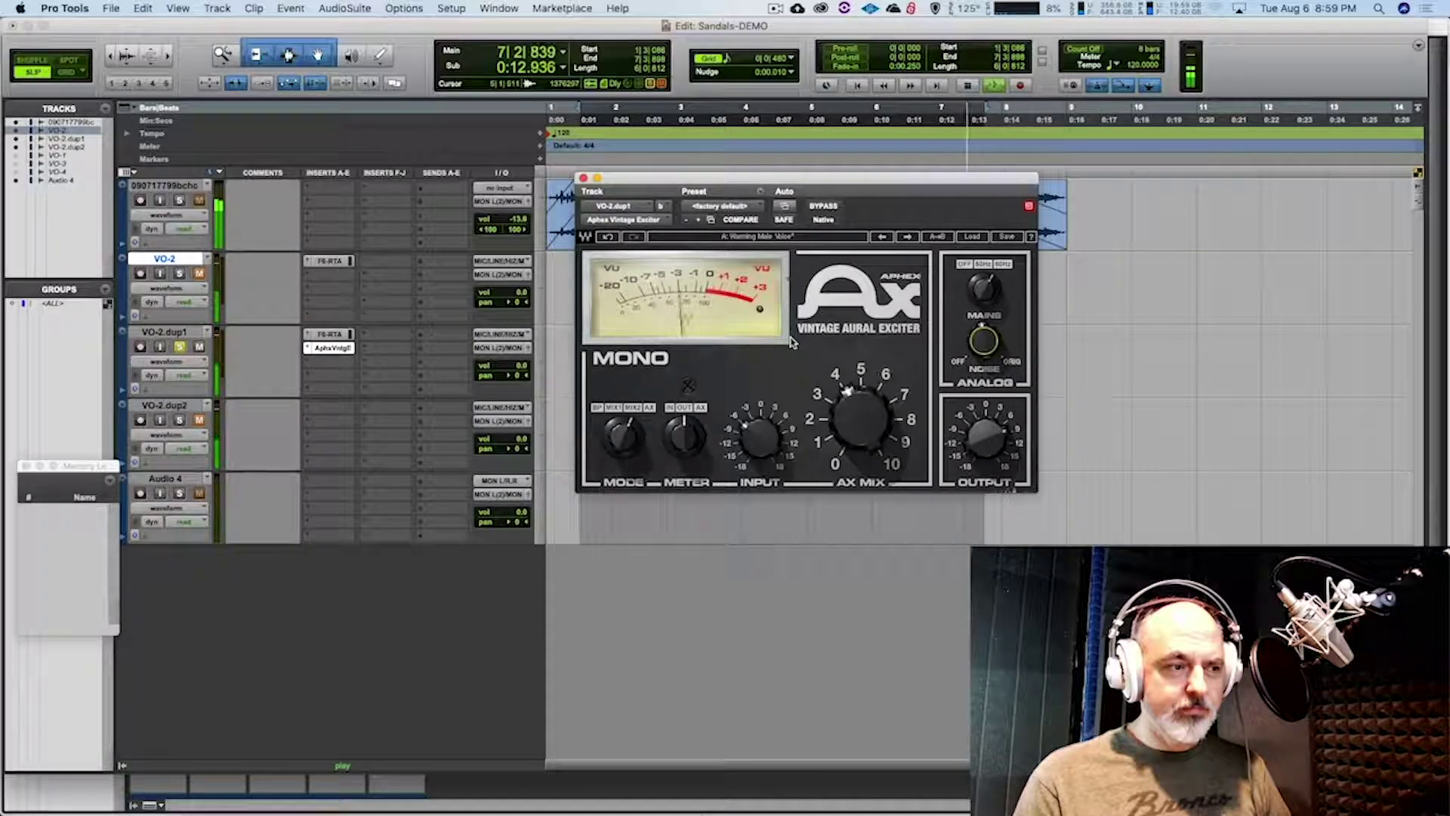
pyautogui.click(583, 178)
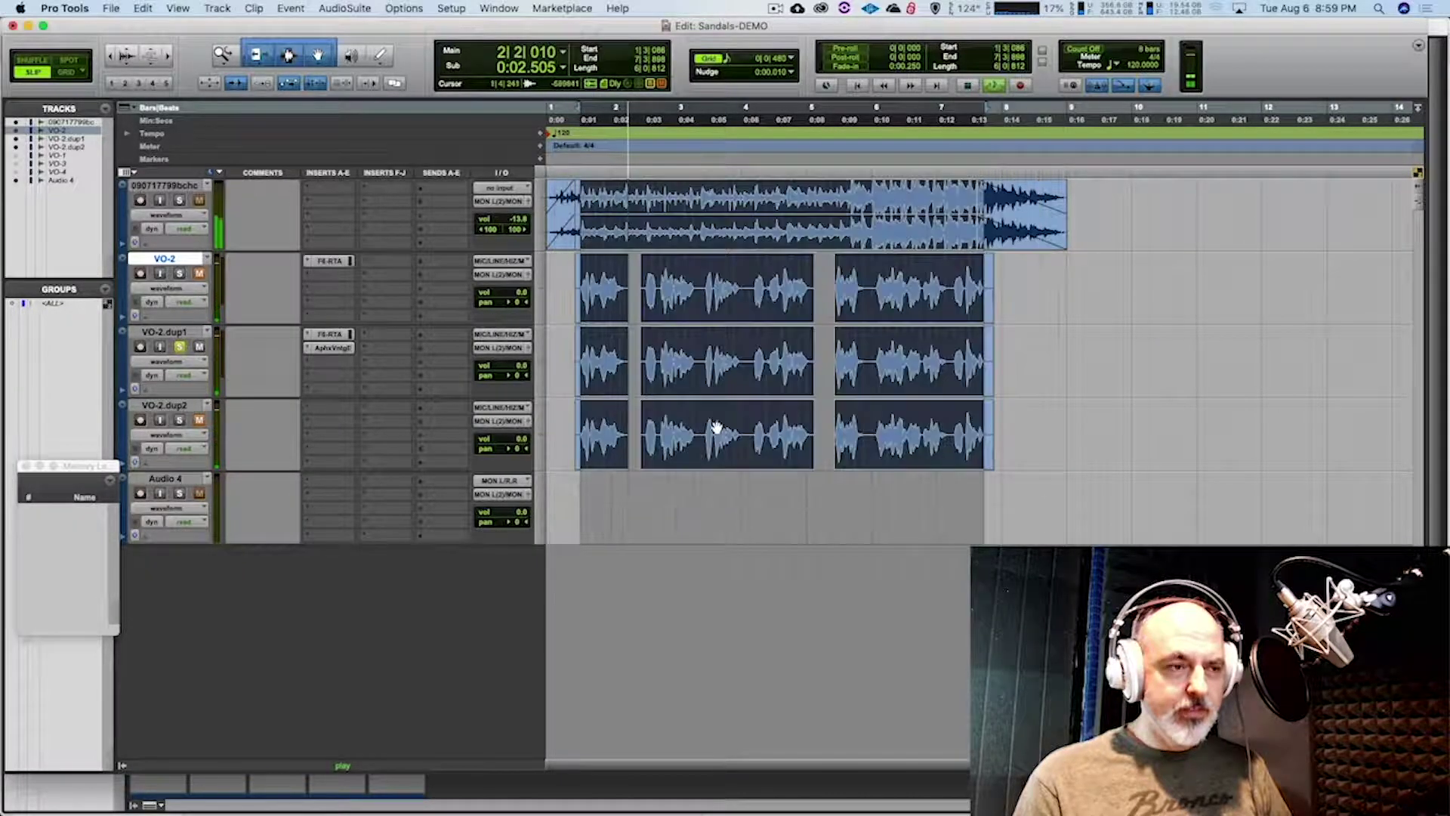
pyautogui.press('space')
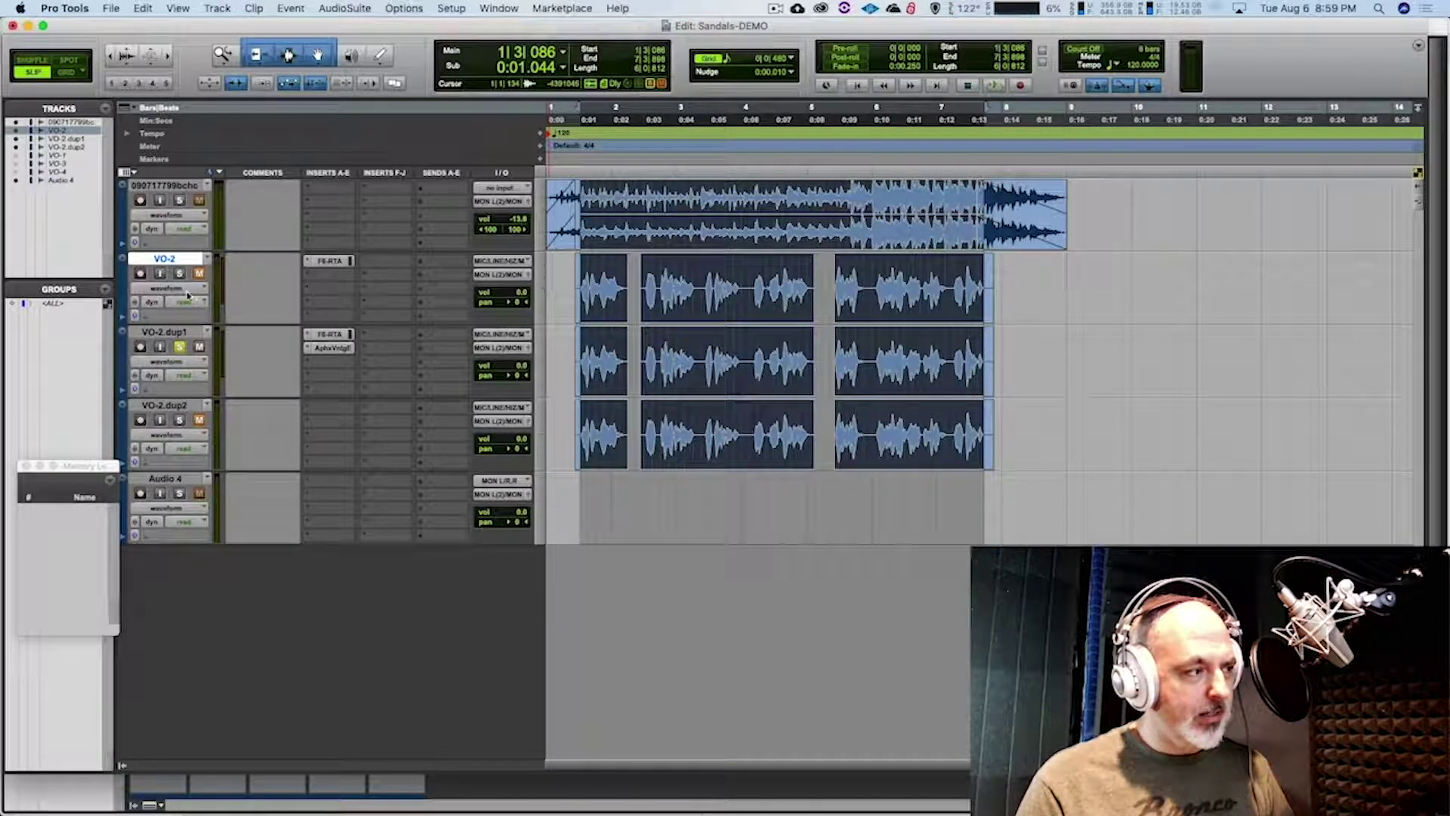
# Solo VO-2 alongside VO-2.dup1 and lower VO-2.dup1's volume to about -24 dB during playback
pyautogui.press('space')
pyautogui.moveTo(491, 366); pyautogui.dragTo(525, 392)
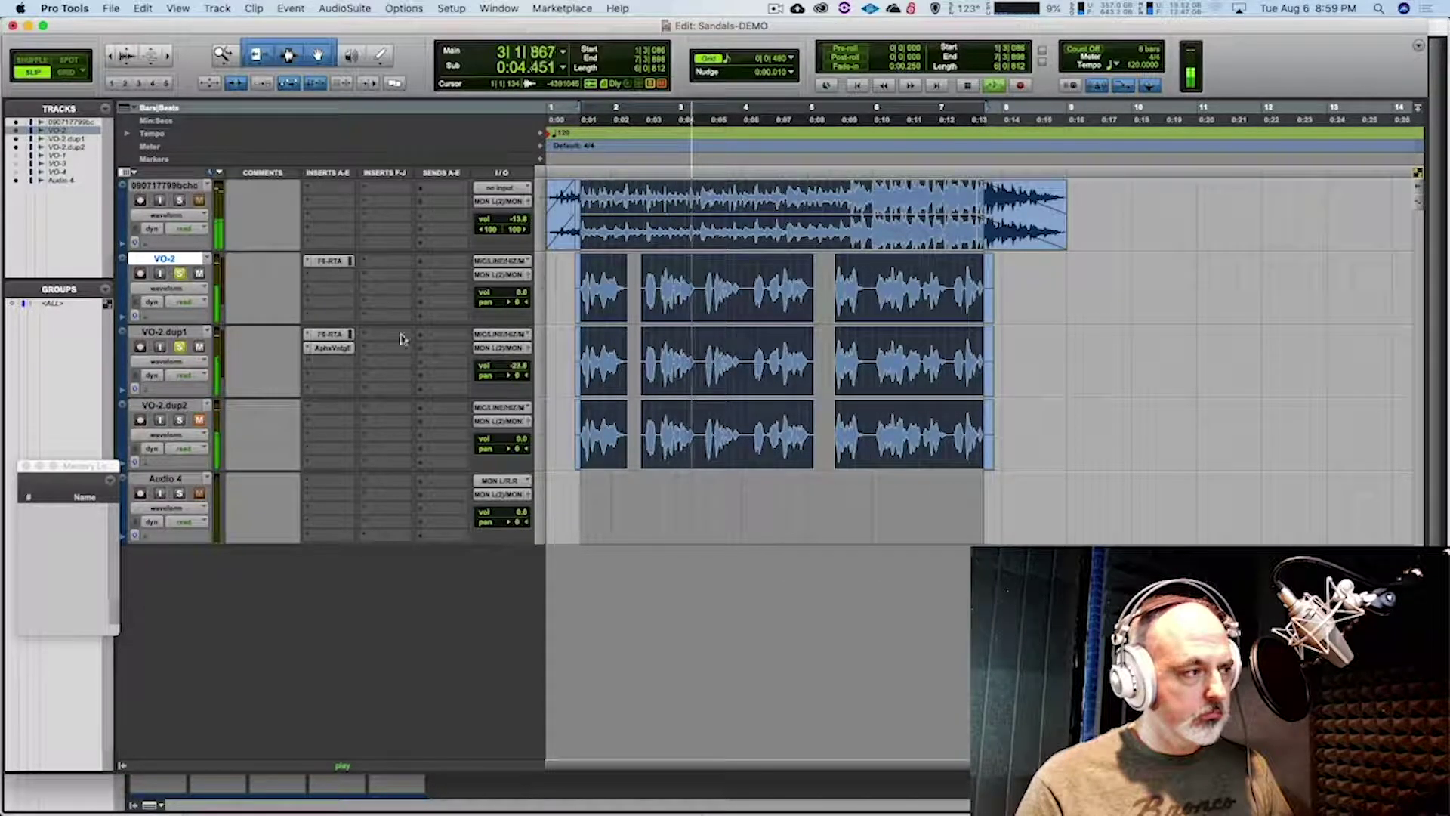
# Compare the mix with VO-2.dup1 muted and unmuted, and raise that track's volume to about -17.8 dB
pyautogui.click(199, 347)
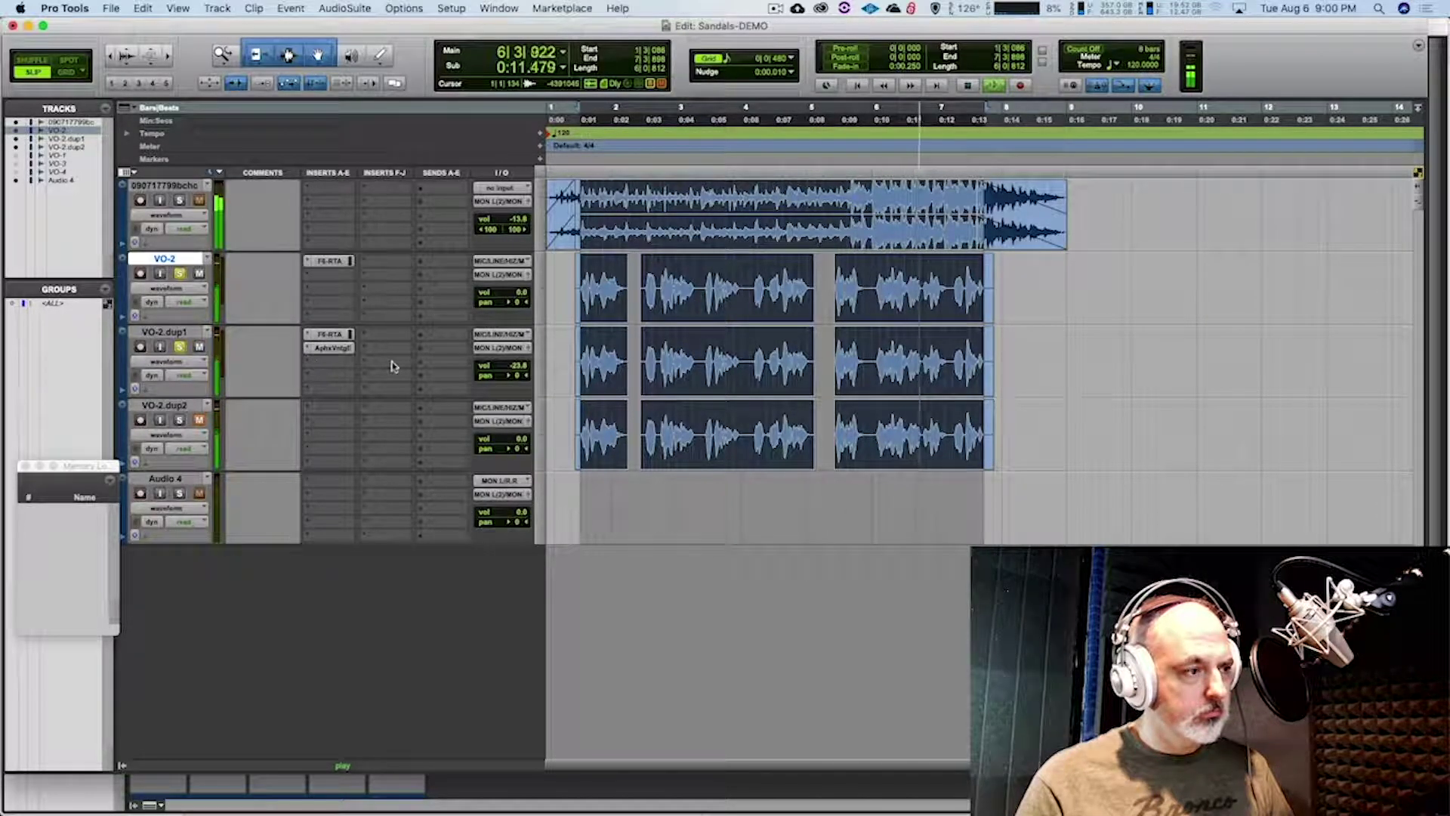
pyautogui.moveTo(502, 366); pyautogui.dragTo(521, 368)
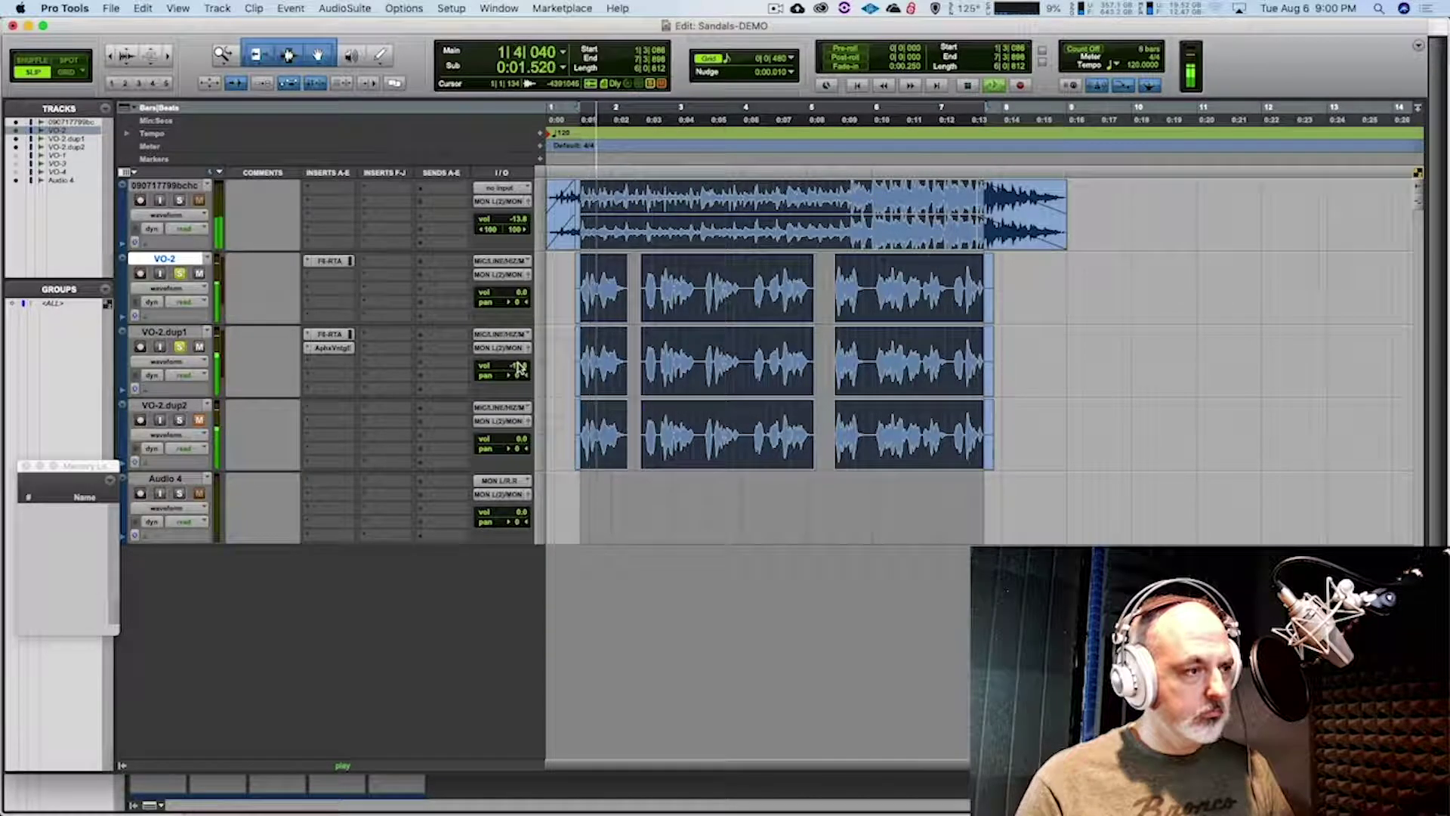
pyautogui.click(200, 347)
pyautogui.press('space')
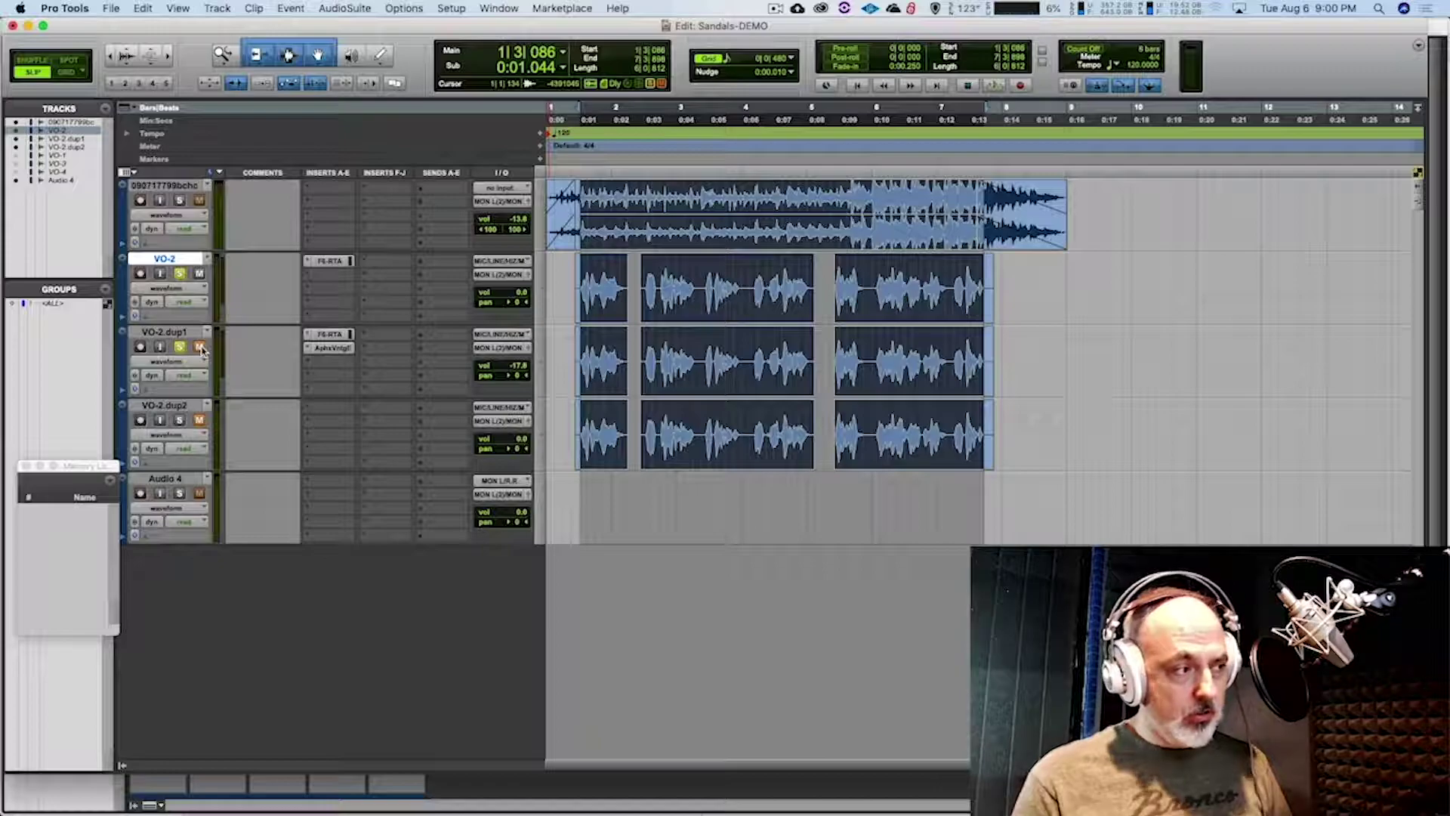
# Play the voice-over repeatedly, comparing VO-2 blended with VO-2.dup1 against VO-2 with the duplicate muted
pyautogui.click(200, 347)
pyautogui.press('space')
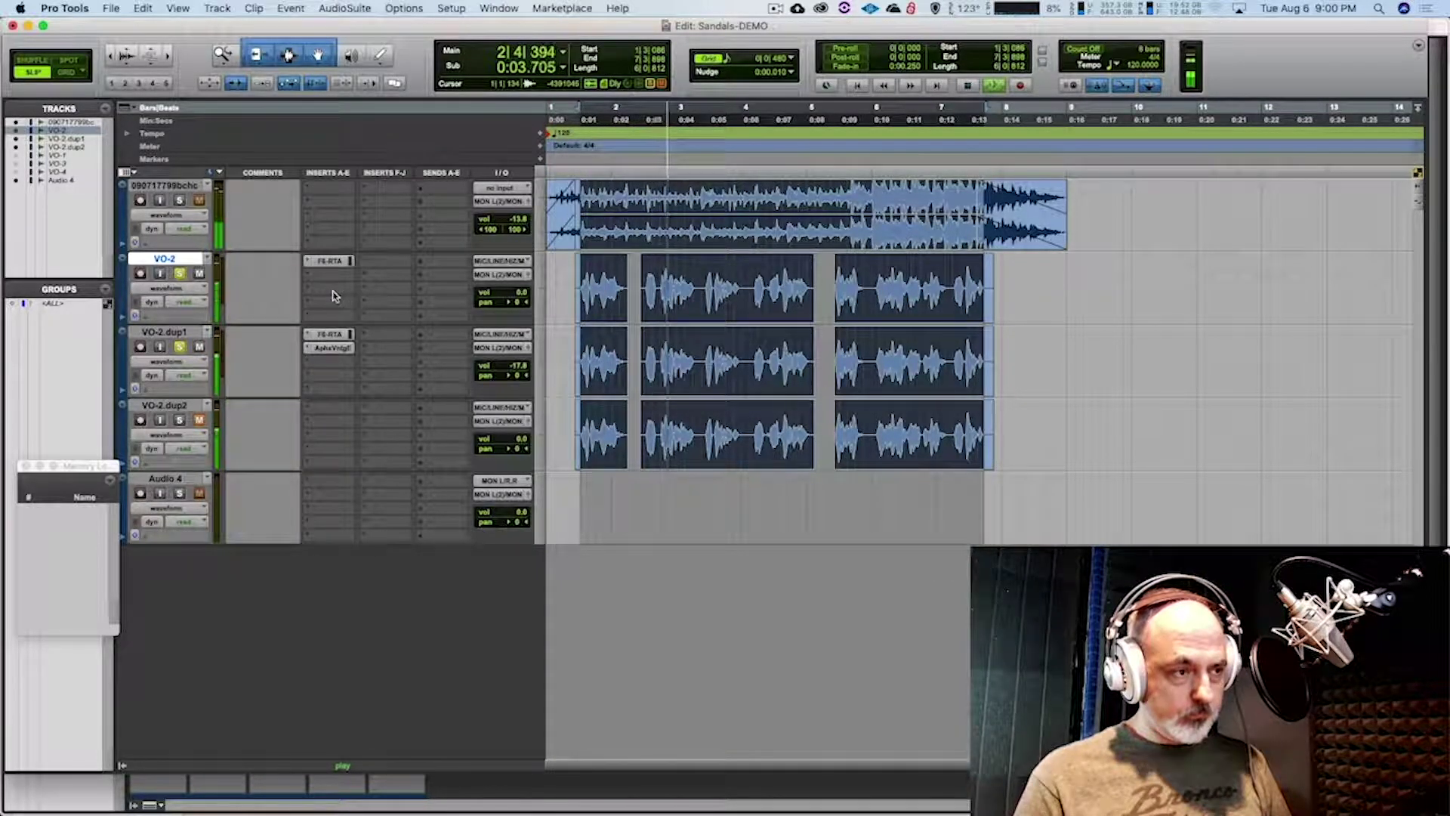
pyautogui.press('space')
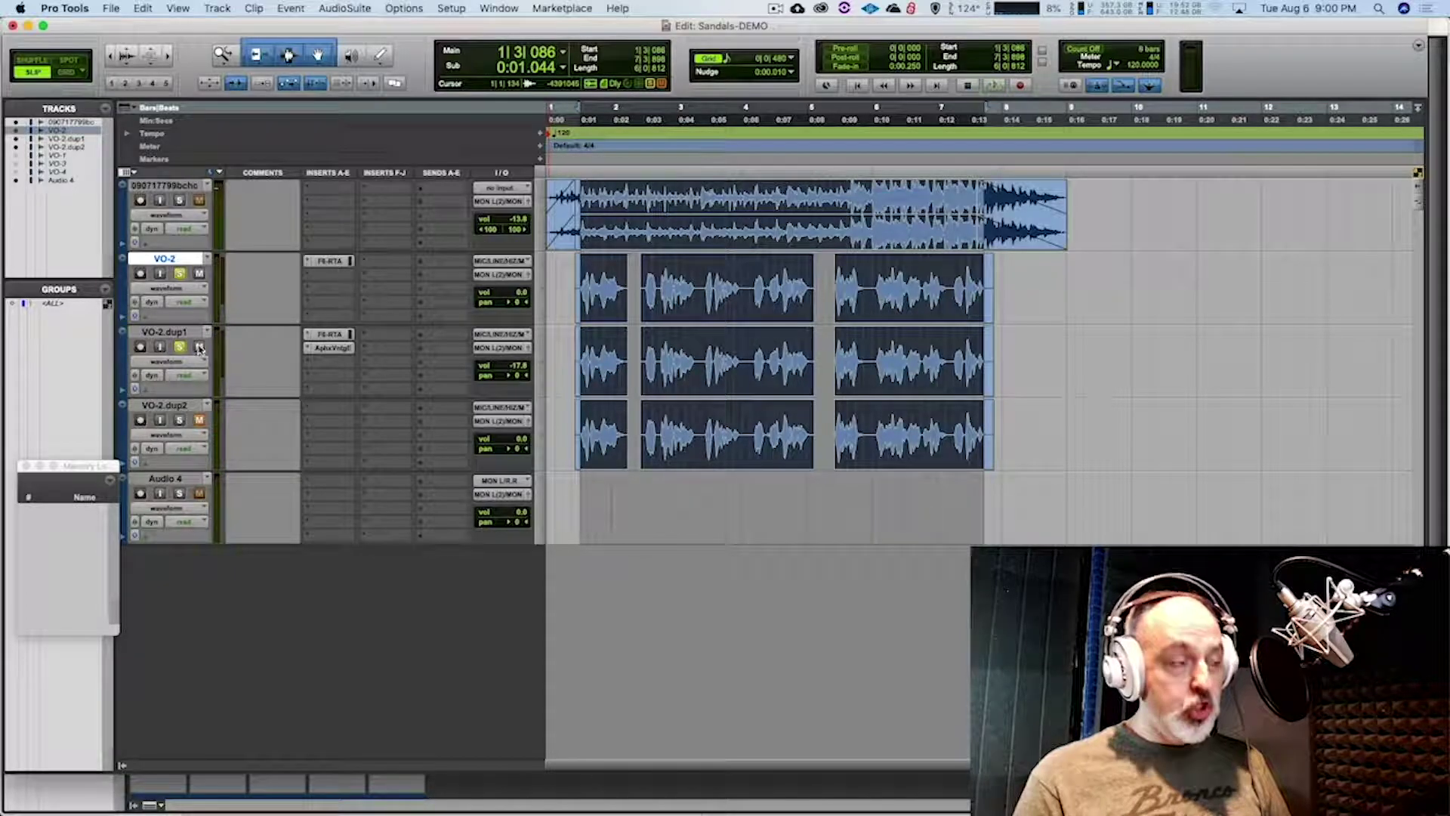
pyautogui.click(199, 347)
pyautogui.press('space')
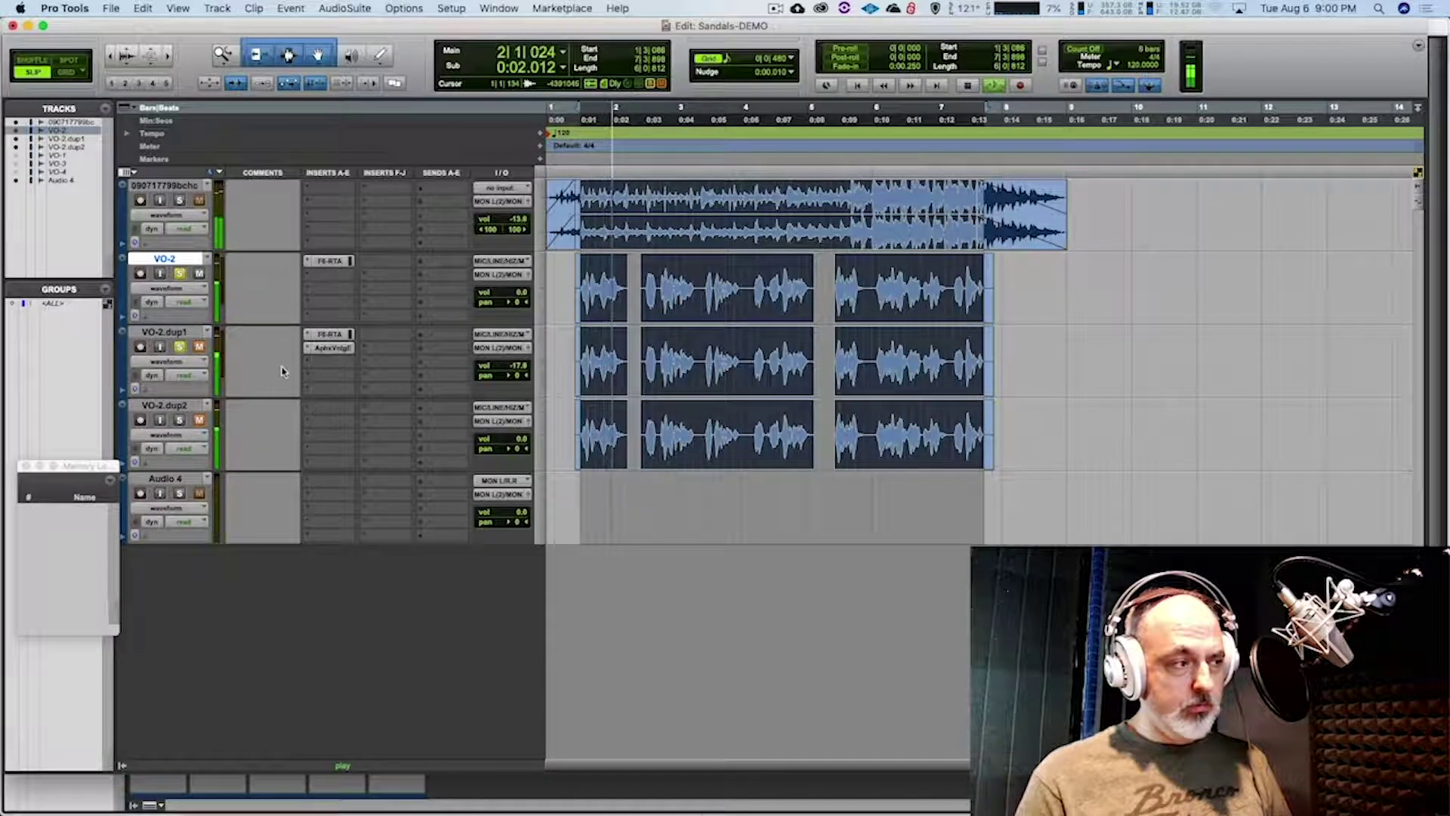
pyautogui.click(200, 347)
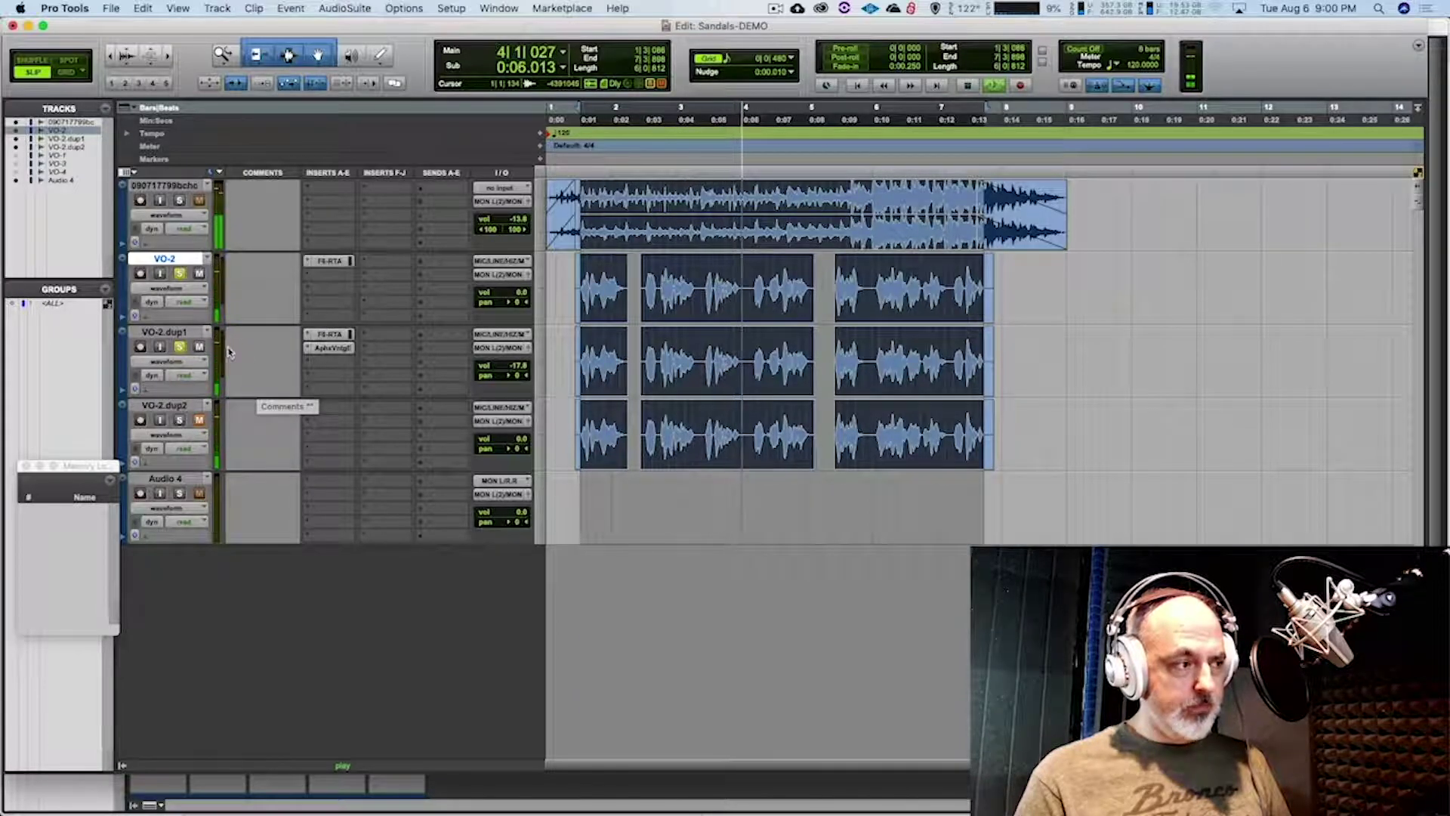
pyautogui.press('space')
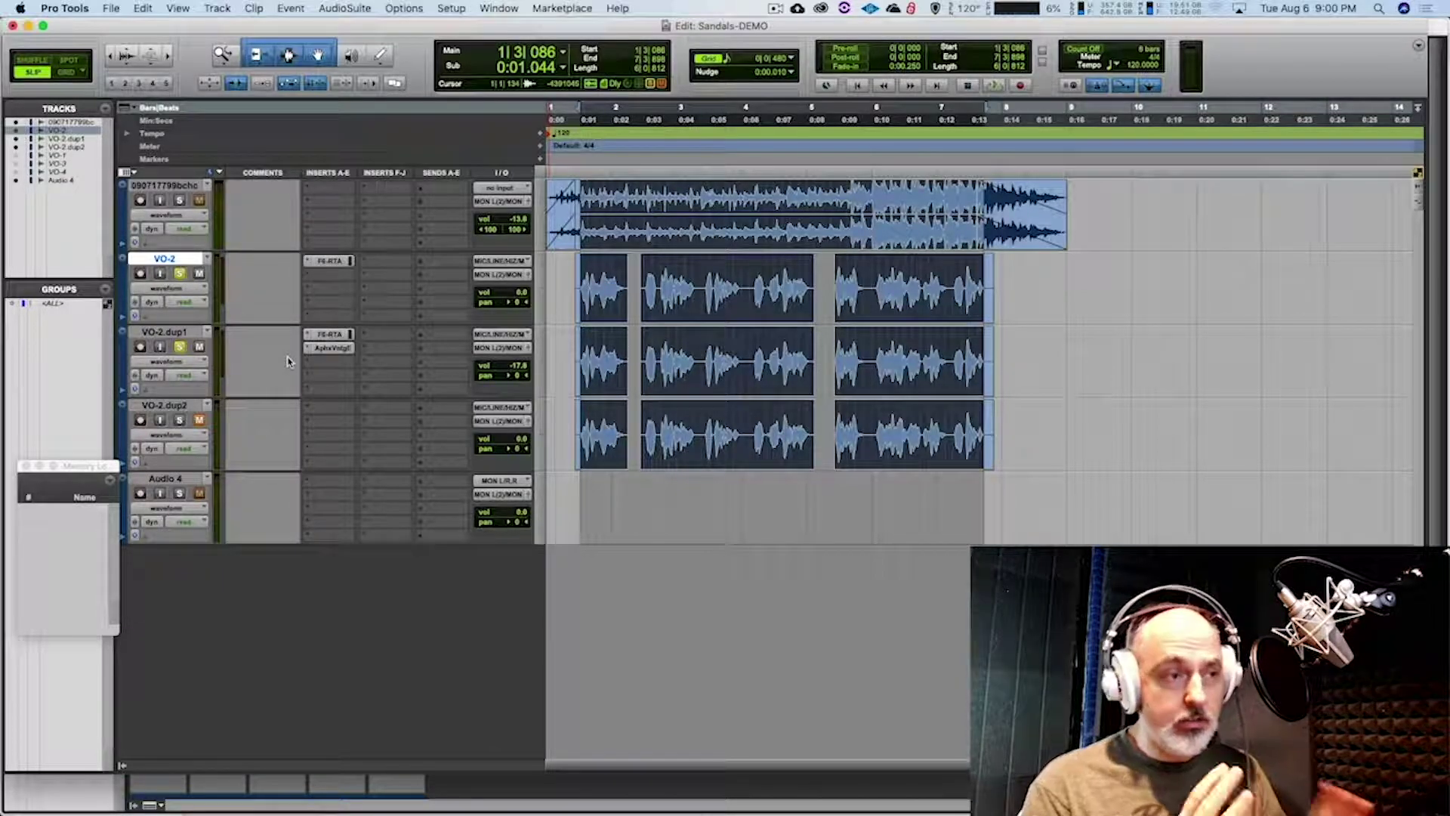
# Unmute and solo VO-2.dup2 in place of the other two voice tracks
pyautogui.click(179, 345)
pyautogui.click(199, 420)
pyautogui.click(179, 420)
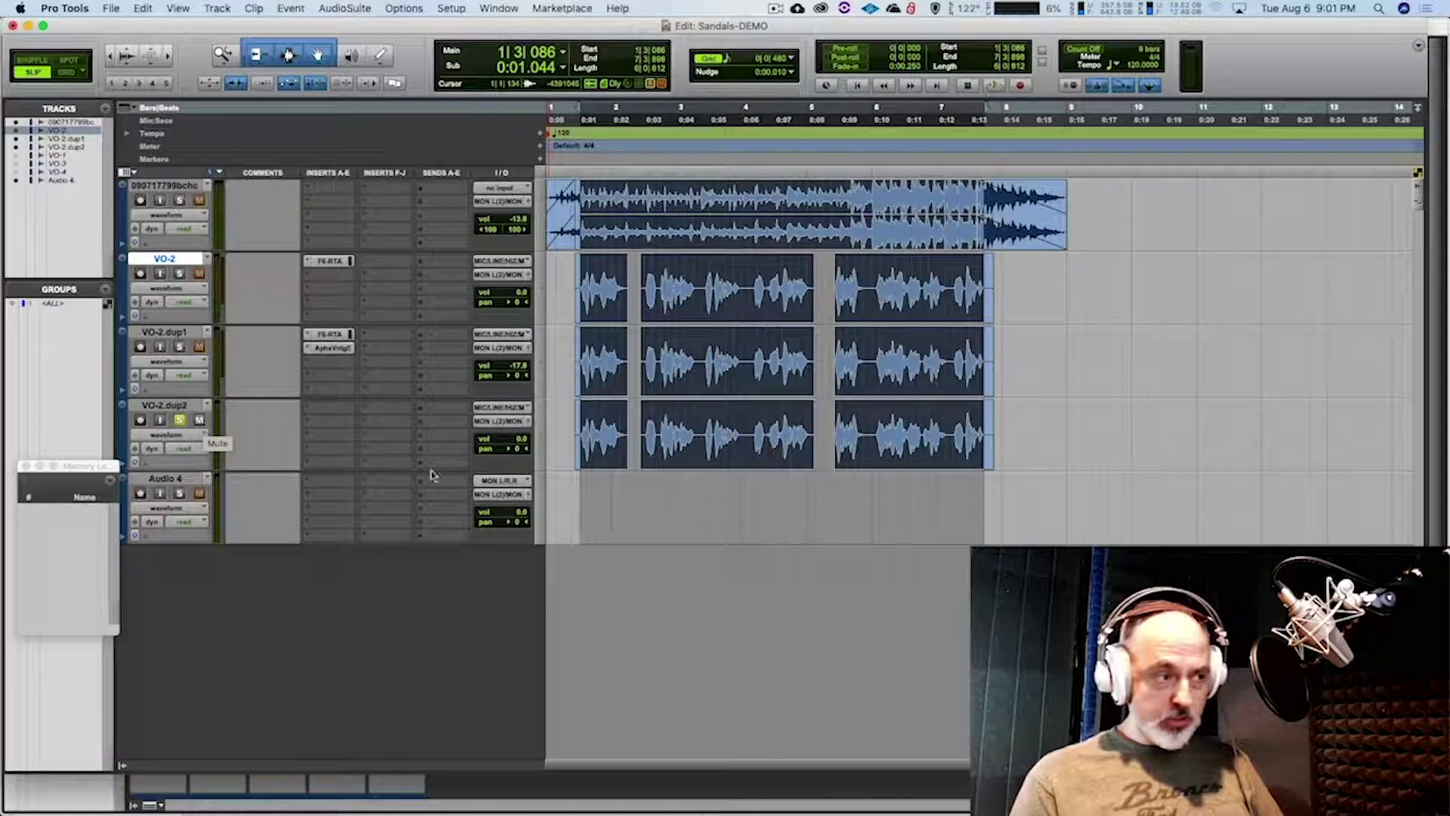
# Insert the Waves F6-RTA equalizer on VO-2.dup2 and start playback
pyautogui.click(340, 410)
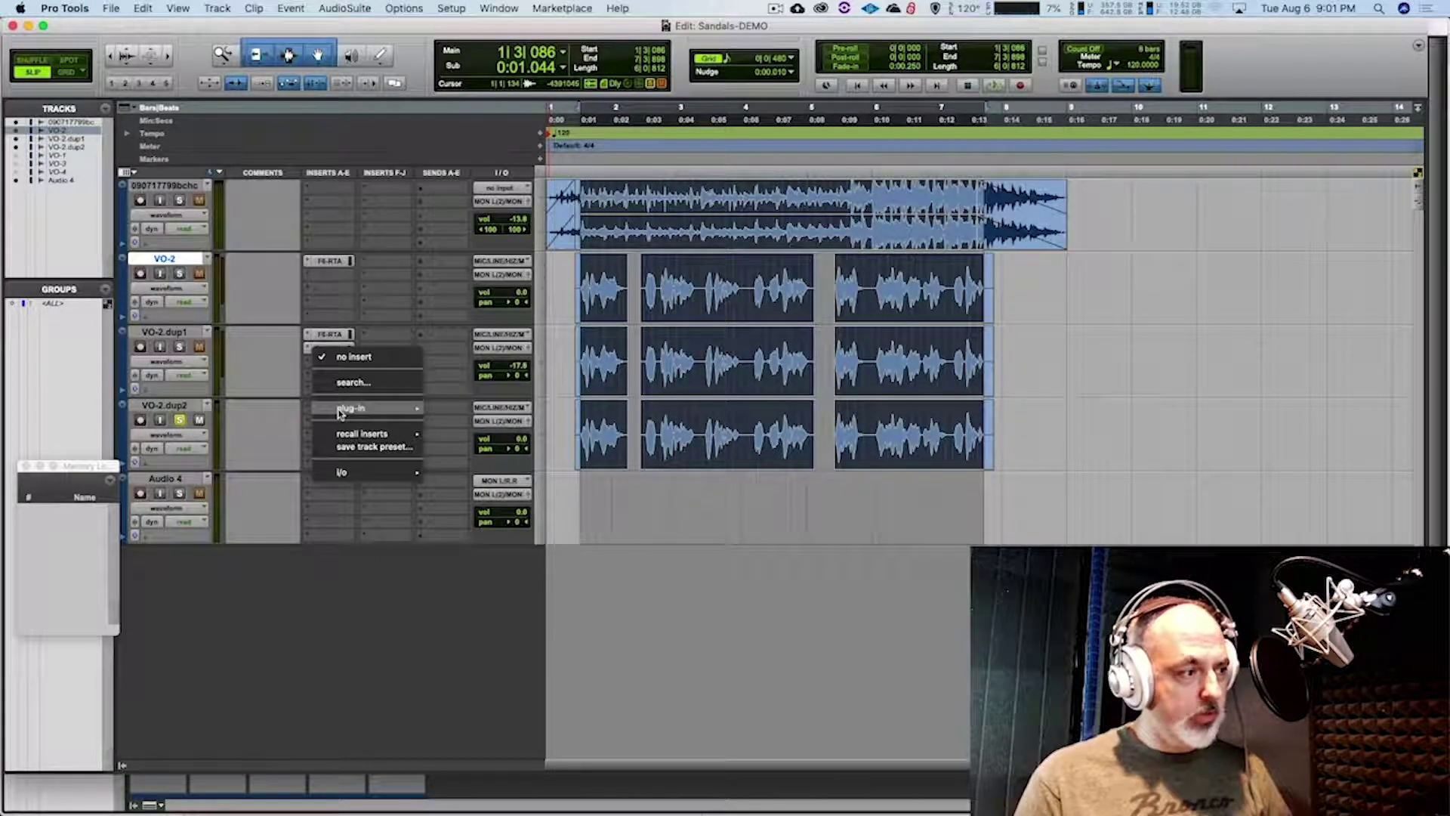
pyautogui.moveTo(359, 411)
pyautogui.moveTo(483, 553)
pyautogui.click(620, 275)
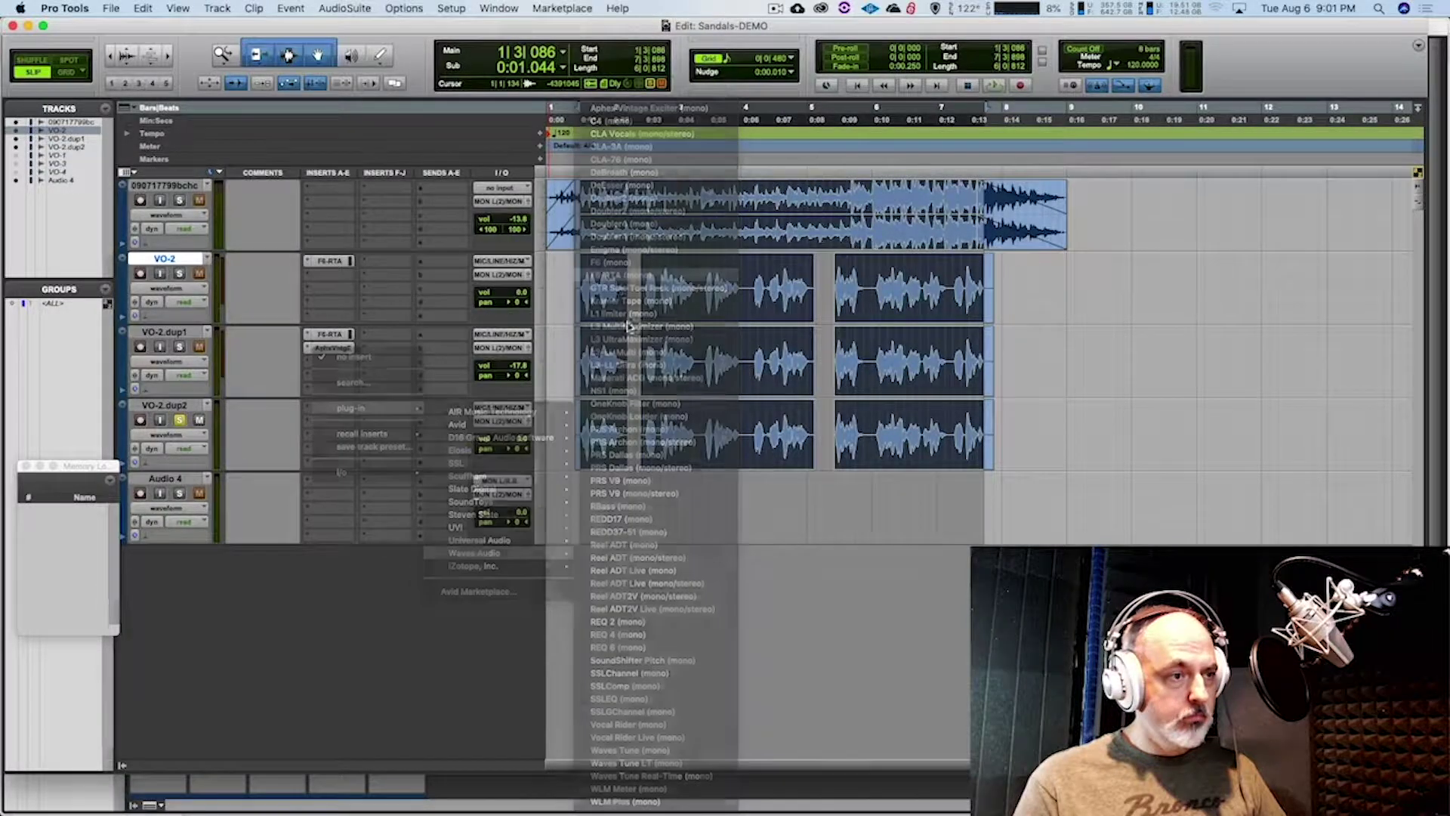
pyautogui.press('space')
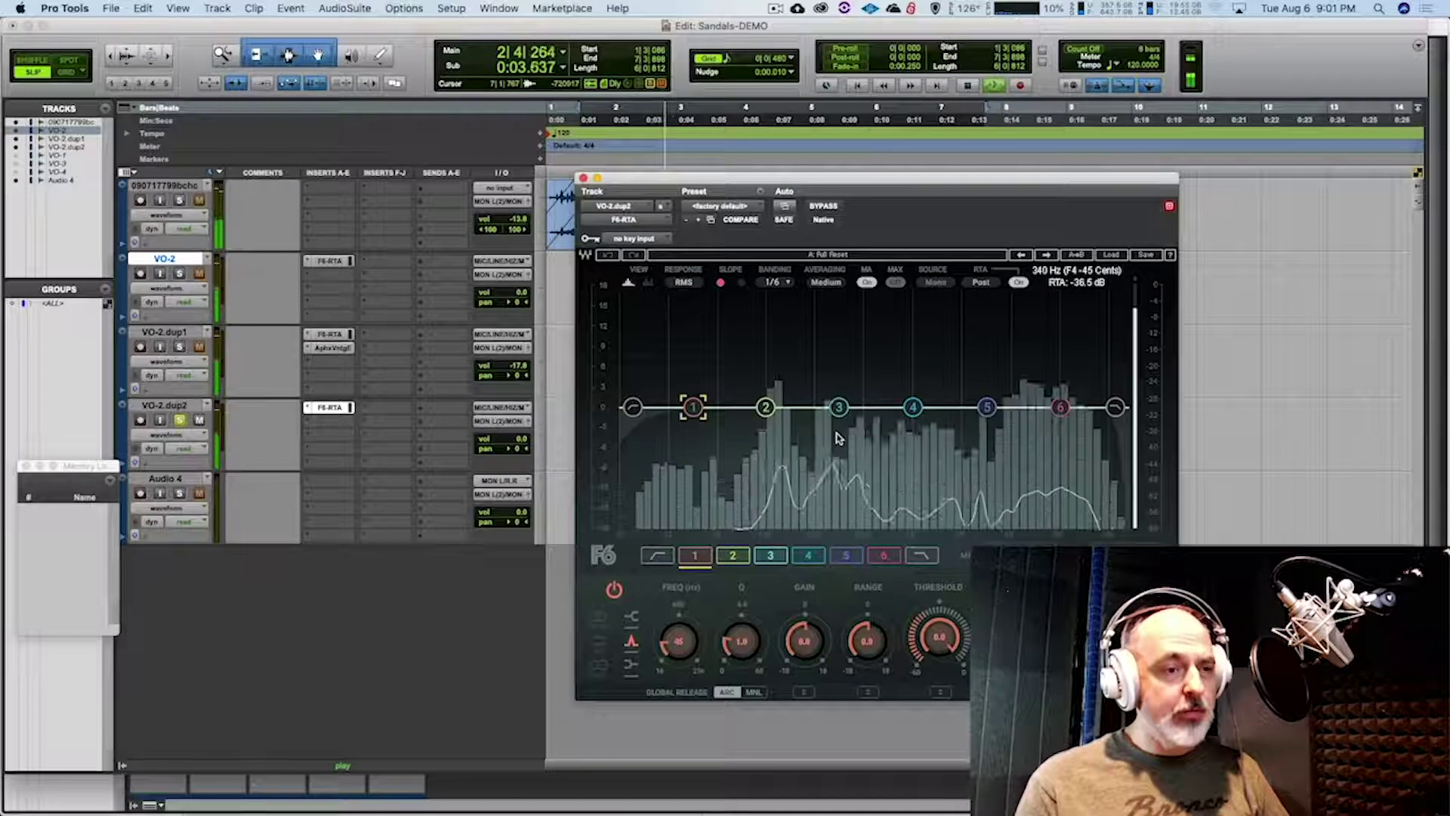
# Lower the gain of F6-RTA bands 3 and 4 slightly while the voice plays
pyautogui.click(838, 407)
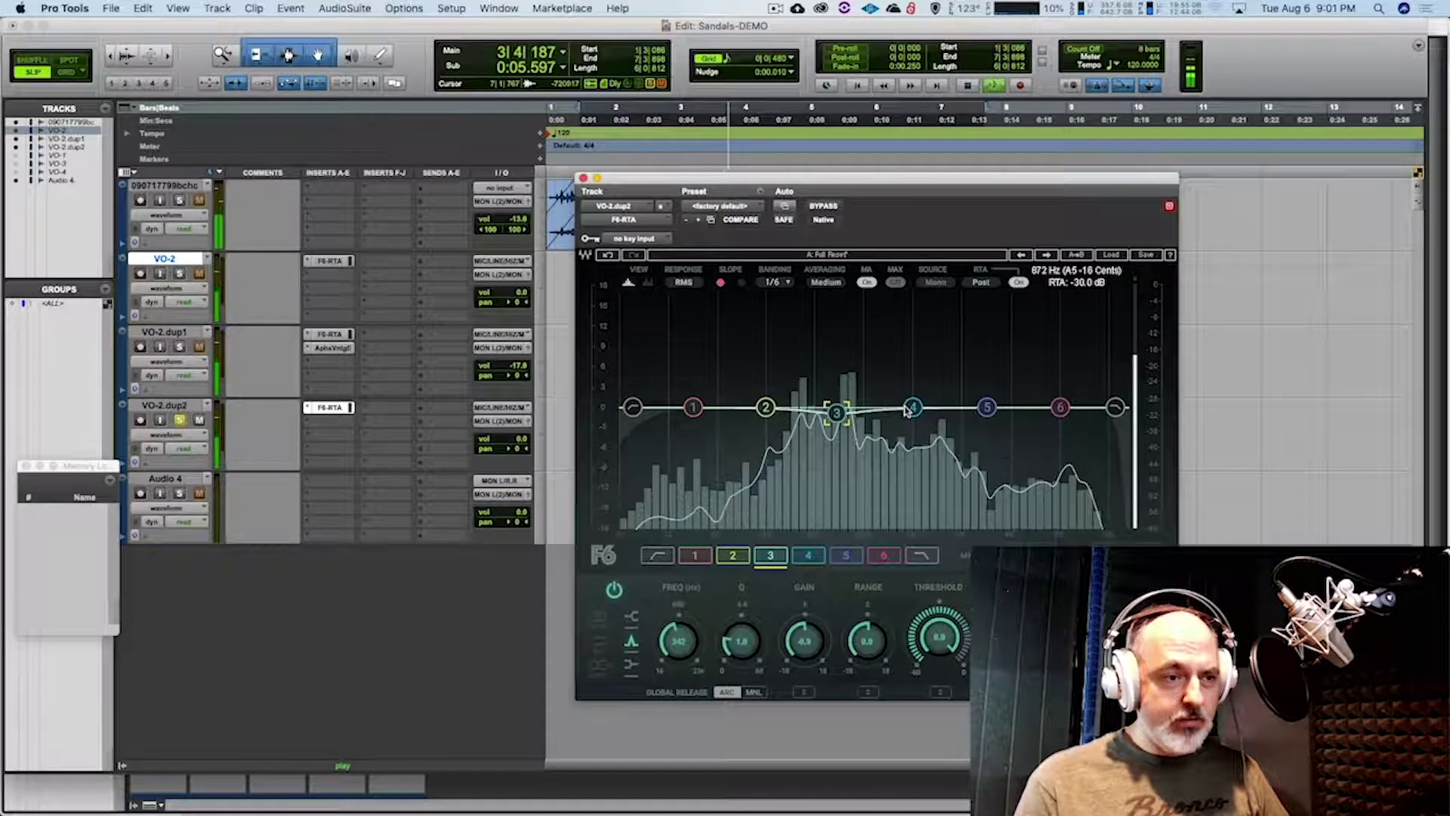
pyautogui.click(913, 408)
pyautogui.click(834, 411)
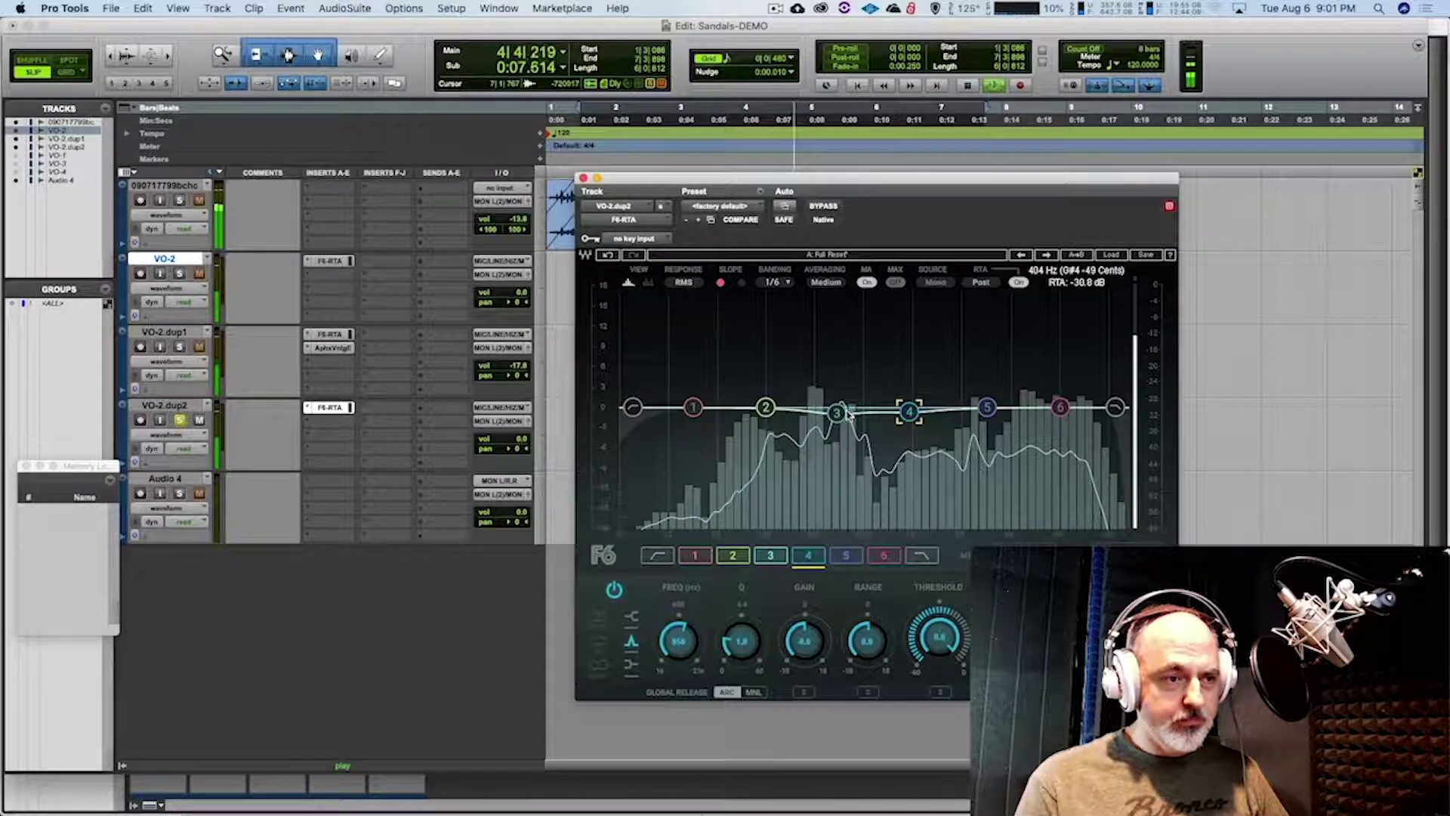
pyautogui.press('space')
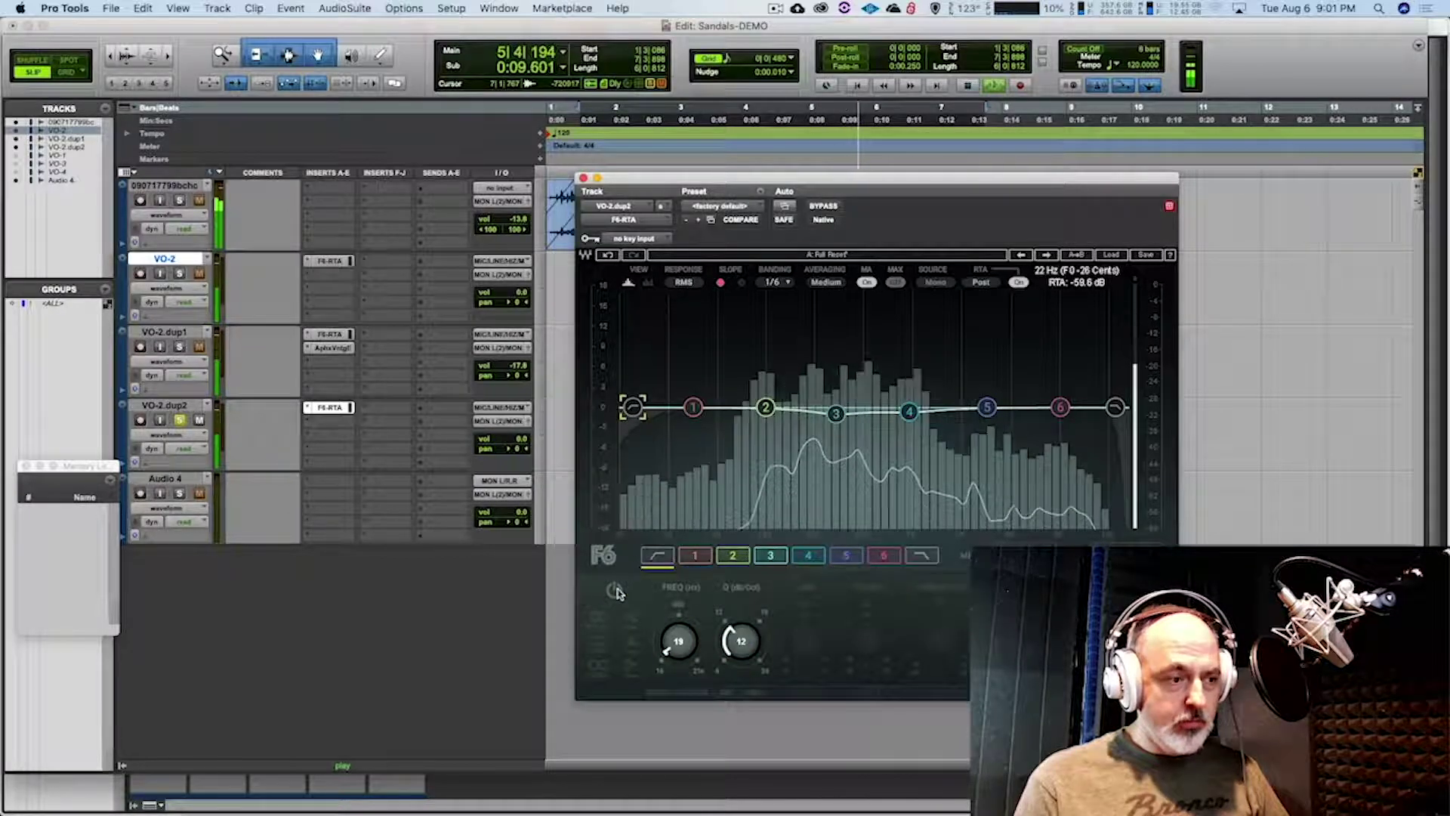
# Enable the equalizer's low-cut filter and set its frequency to 124 Hz
pyautogui.click(657, 555)
pyautogui.moveTo(678, 640); pyautogui.dragTo(678, 584)
pyautogui.moveTo(680, 638); pyautogui.dragTo(678, 633)
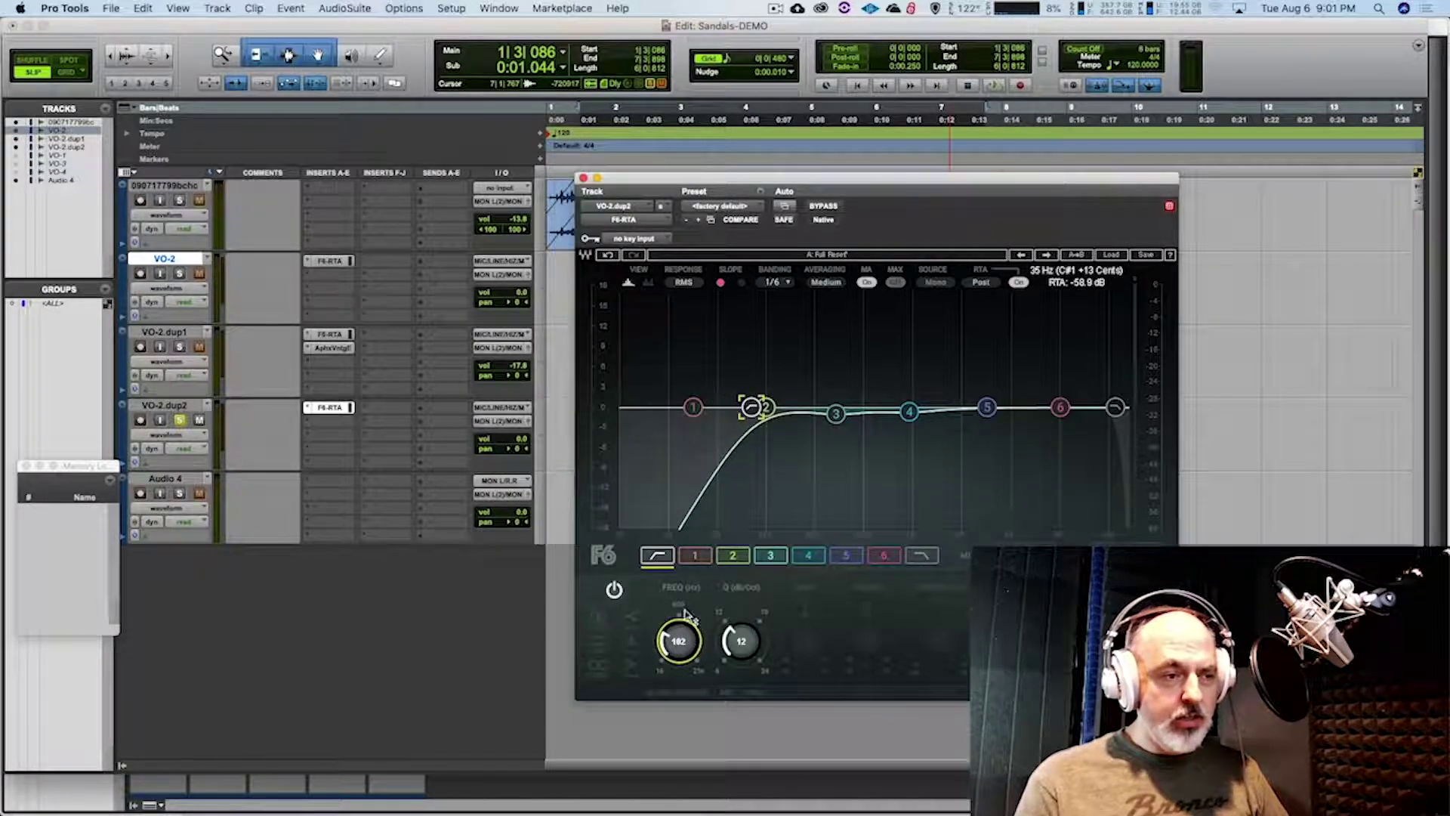
pyautogui.moveTo(679, 641); pyautogui.dragTo(678, 626)
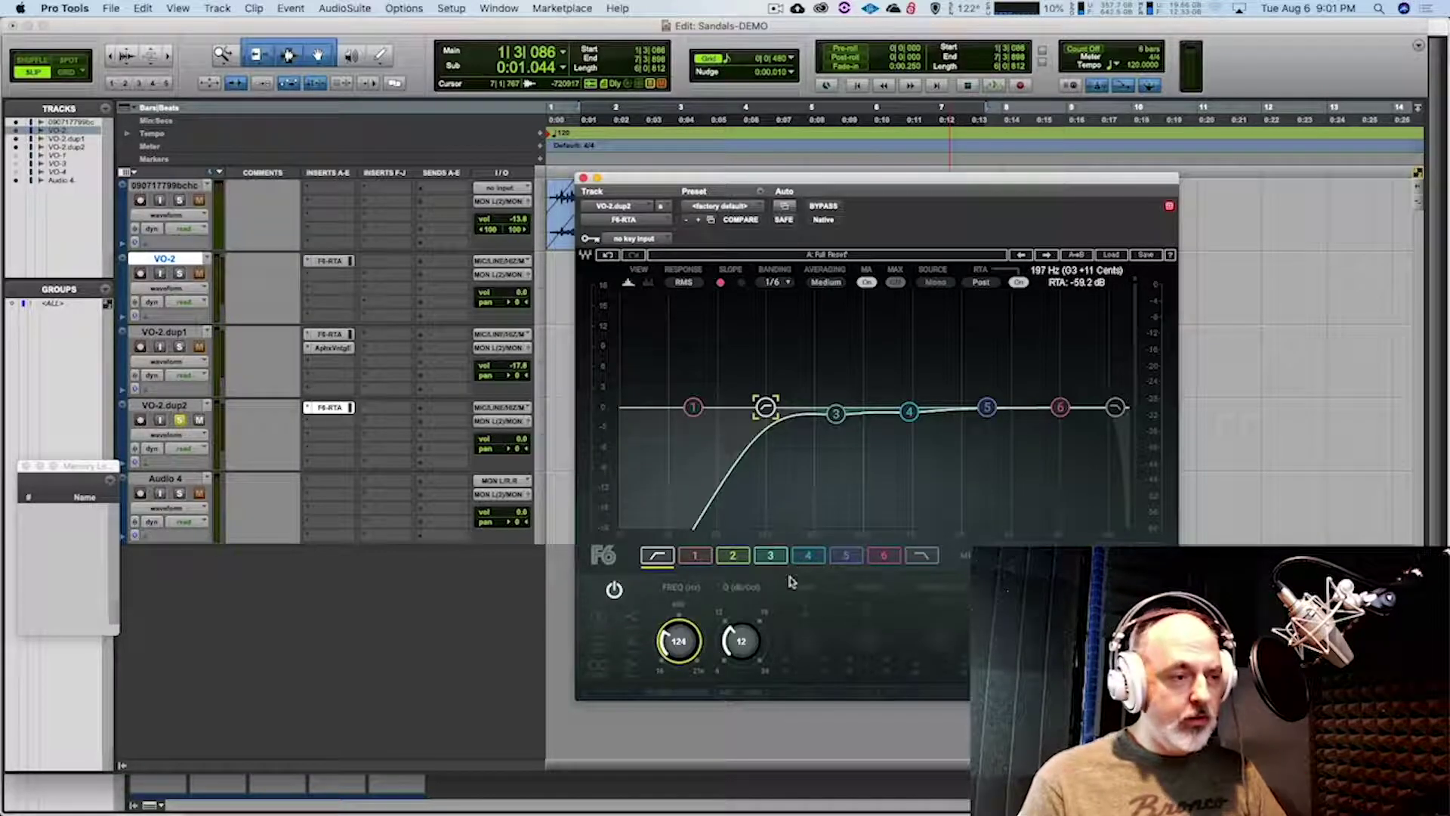
# Play VO-2.dup2 and compare the equalized voice with the bypassed sound
pyautogui.press('space')
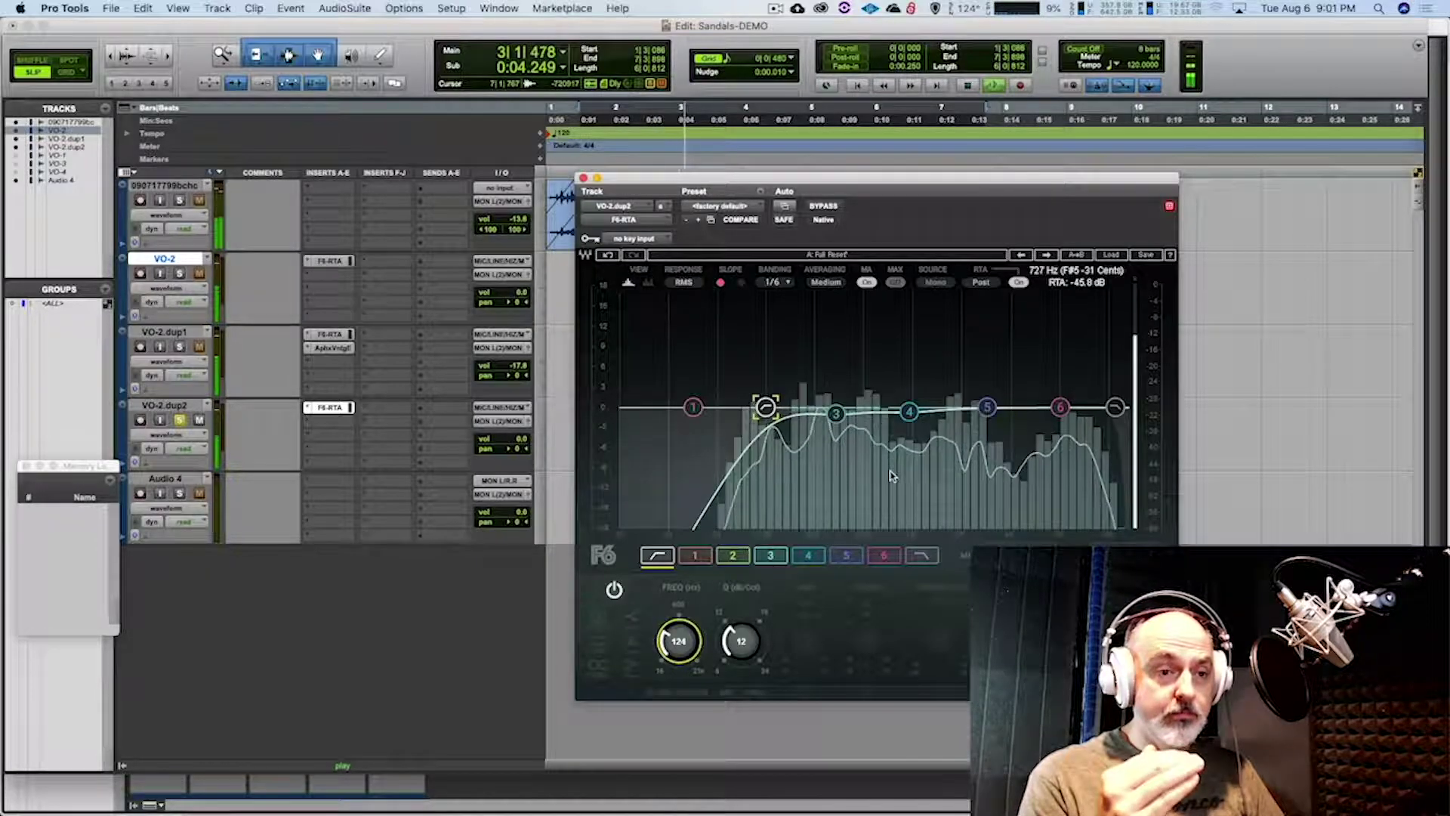
pyautogui.press('space')
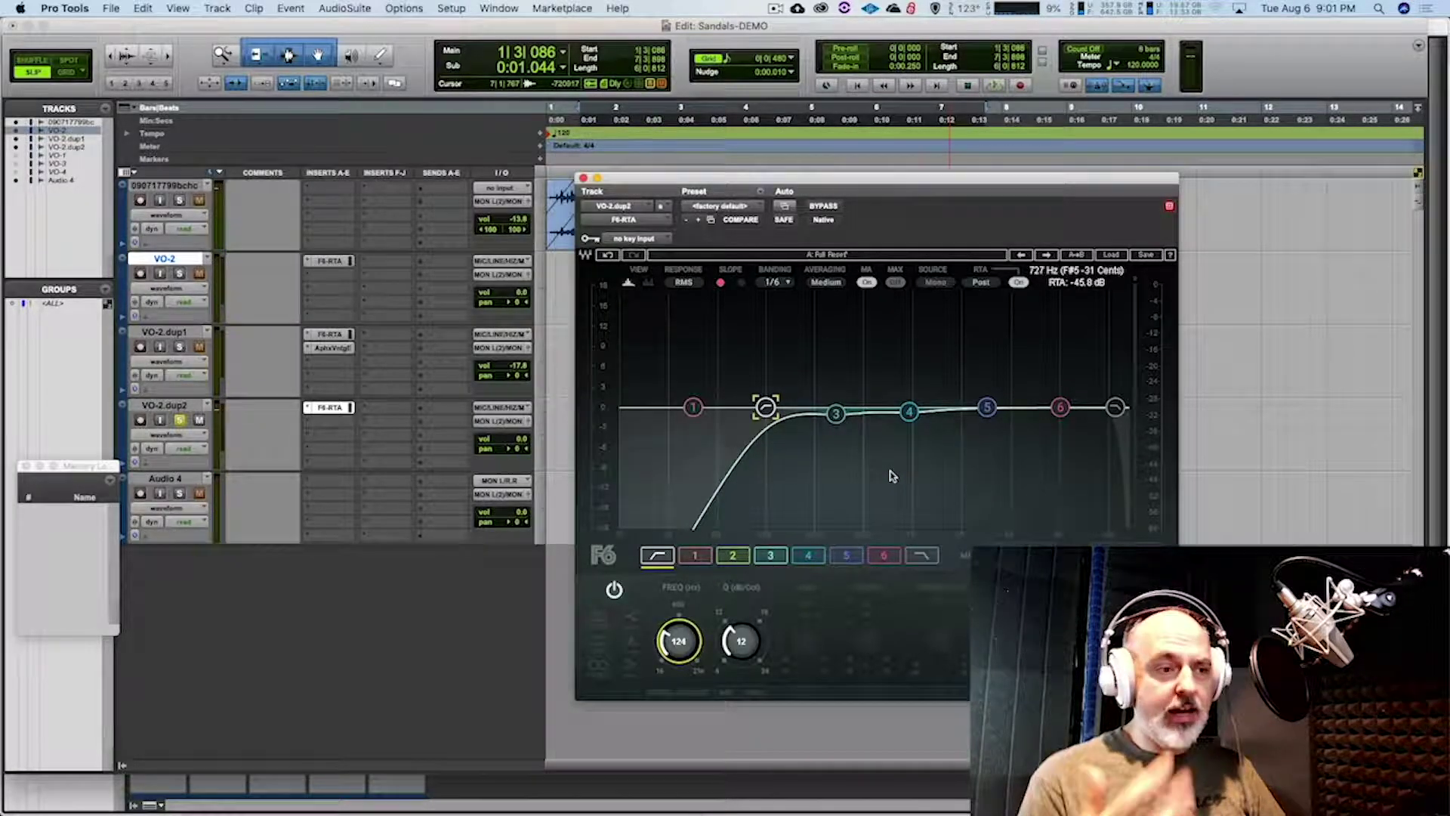
pyautogui.press('space')
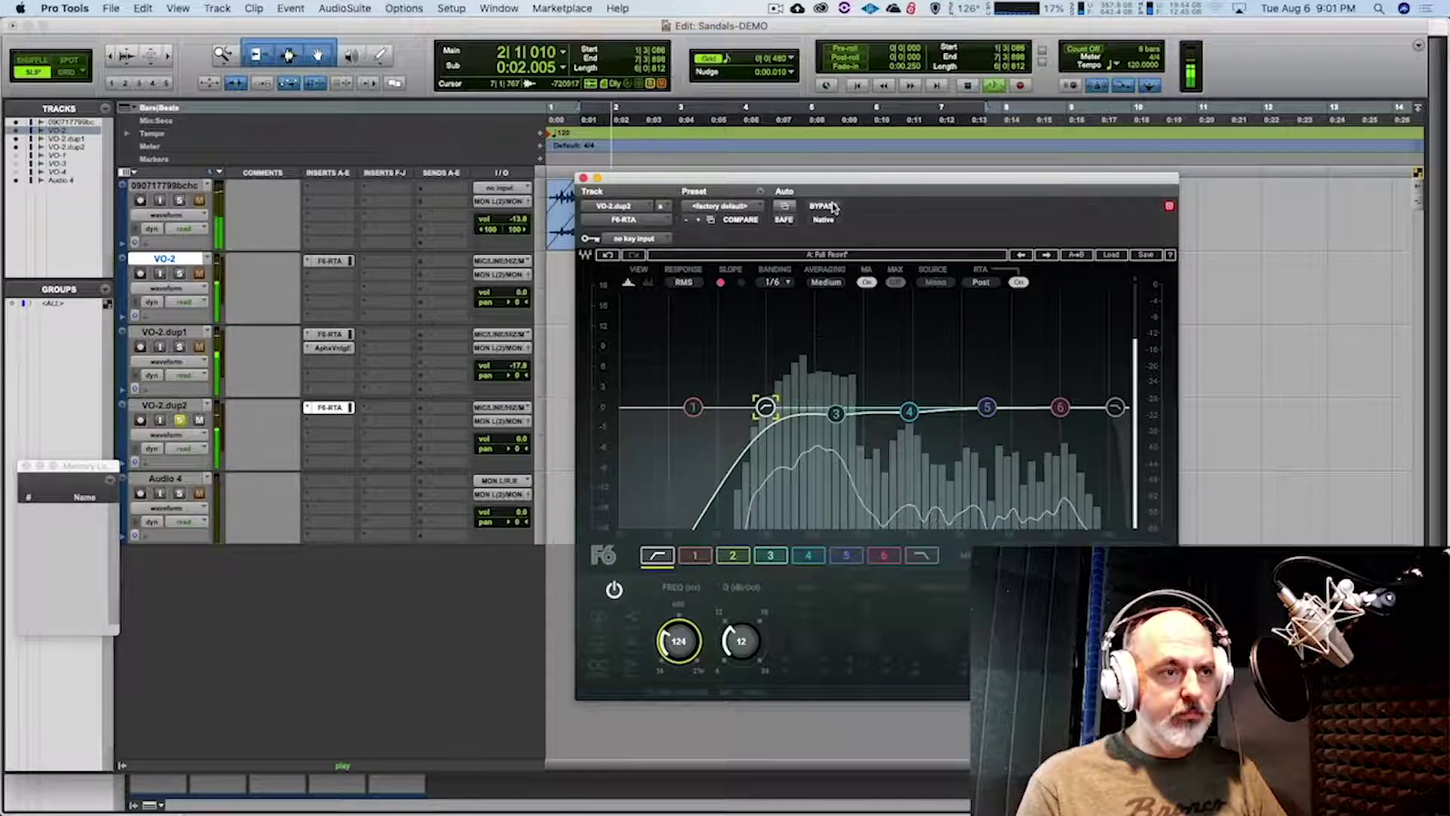
pyautogui.click(823, 206)
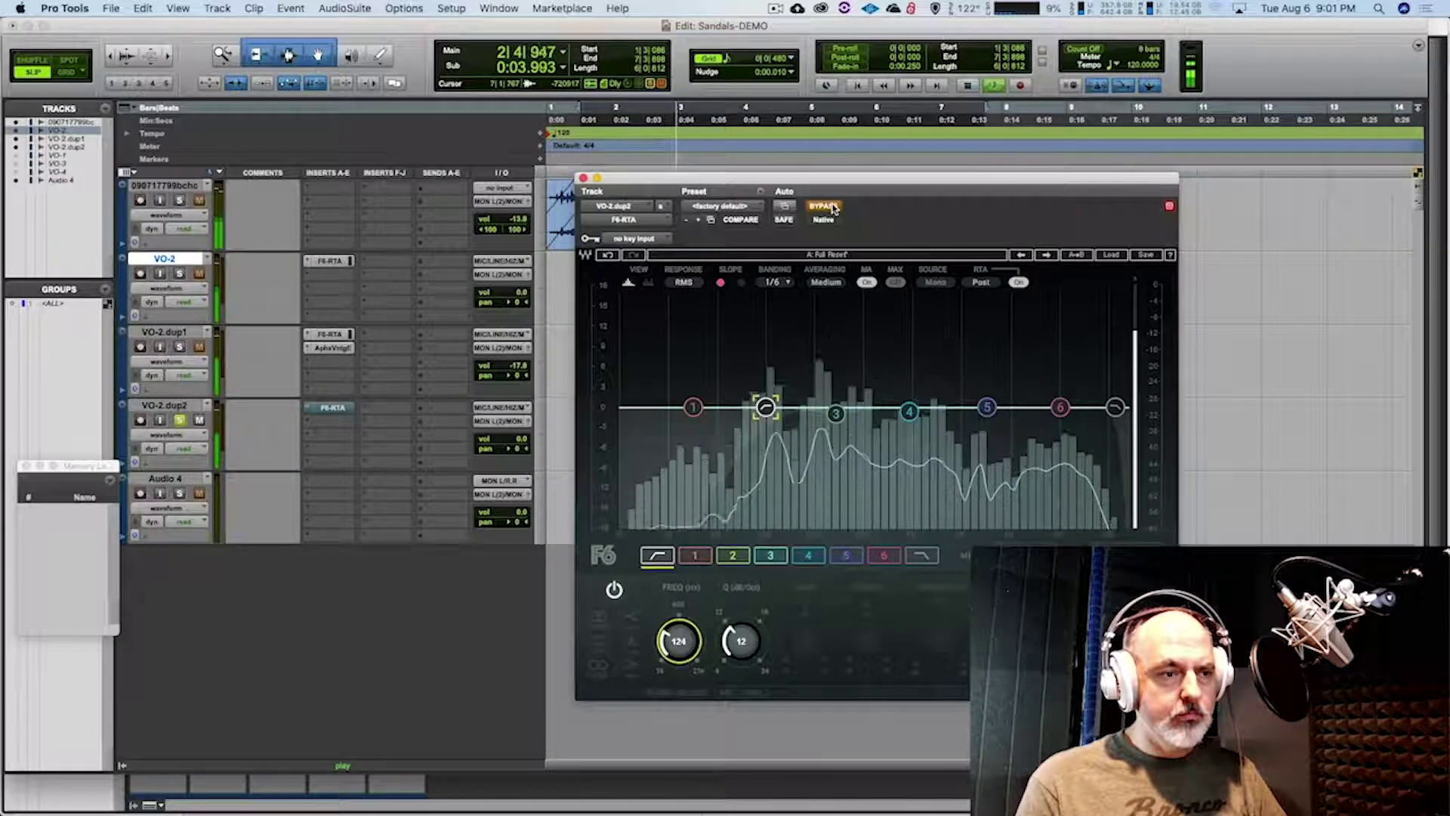
pyautogui.click(828, 207)
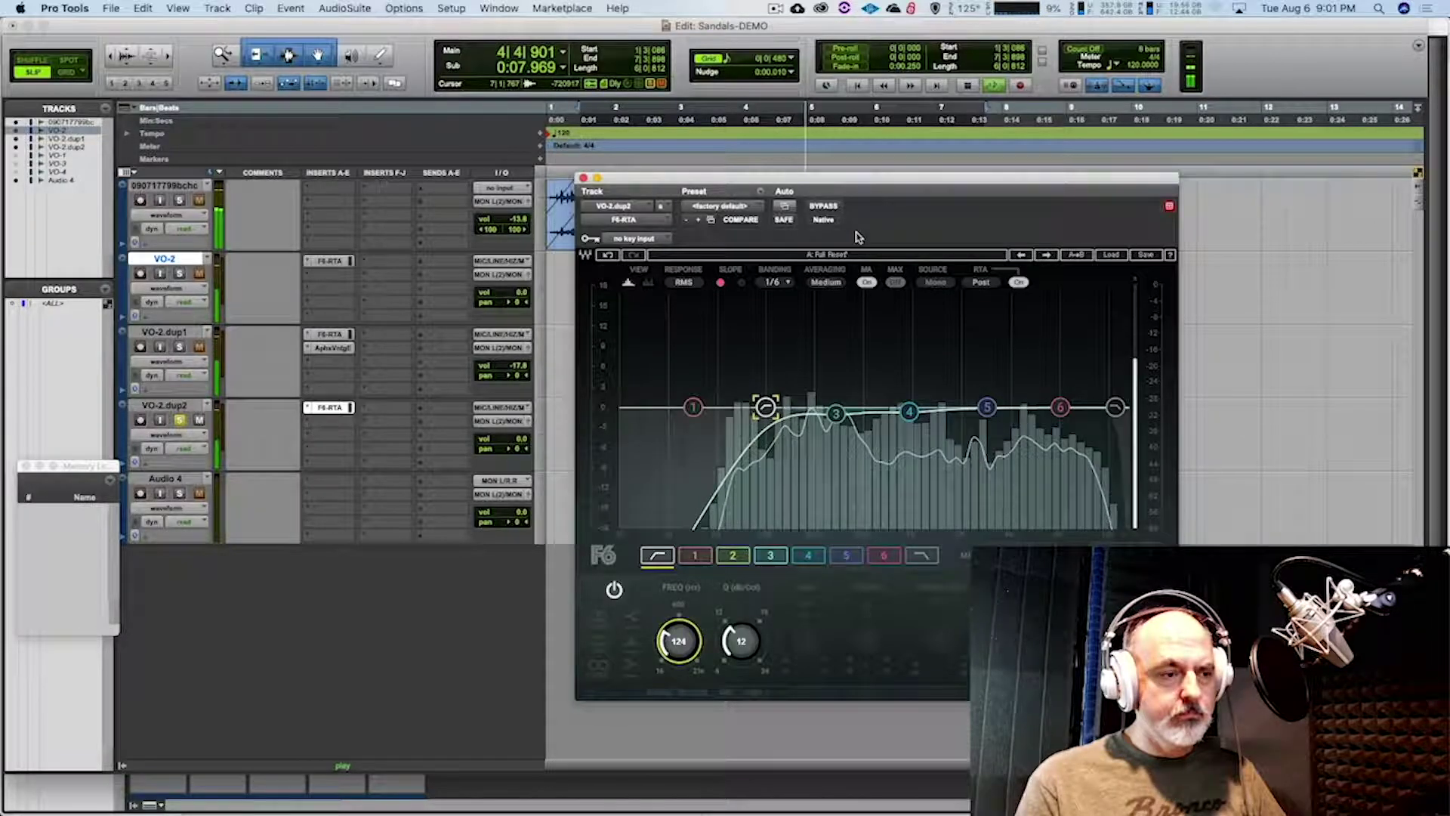
# Lower the low-cut filter's frequency to 105 Hz, stop playback and close the equalizer window
pyautogui.moveTo(677, 628); pyautogui.dragTo(677, 640)
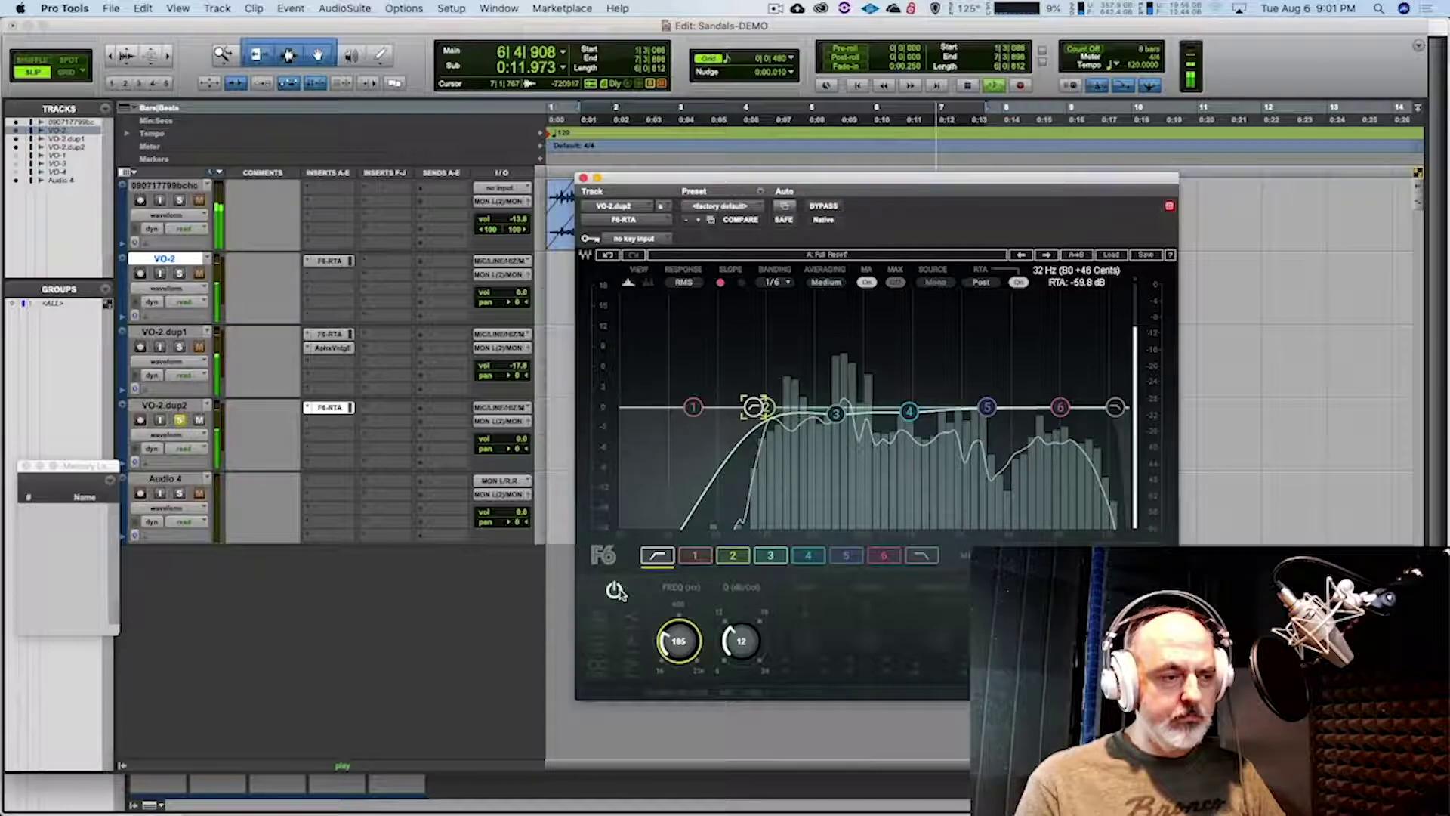
pyautogui.press('space')
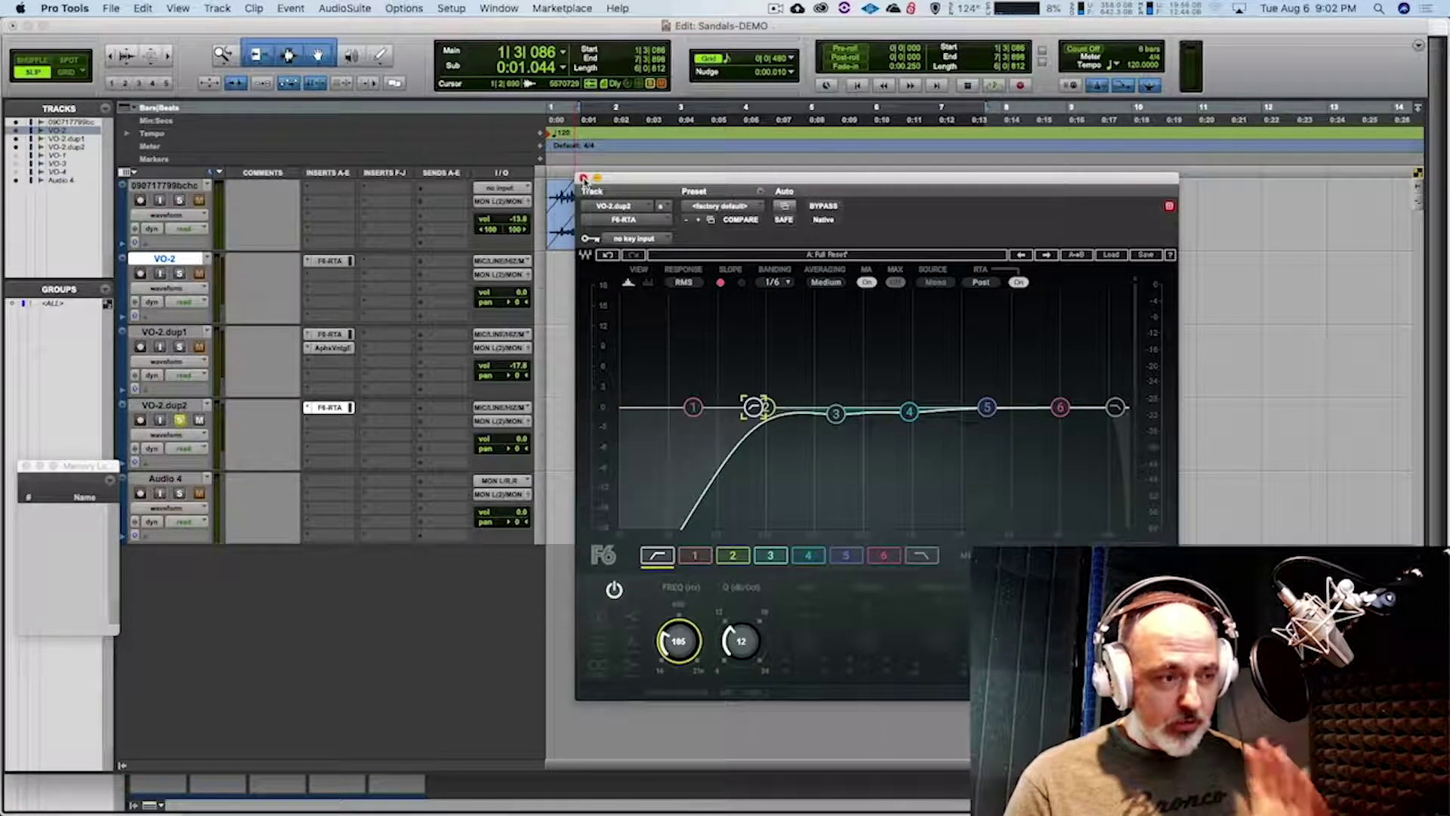
pyautogui.click(583, 178)
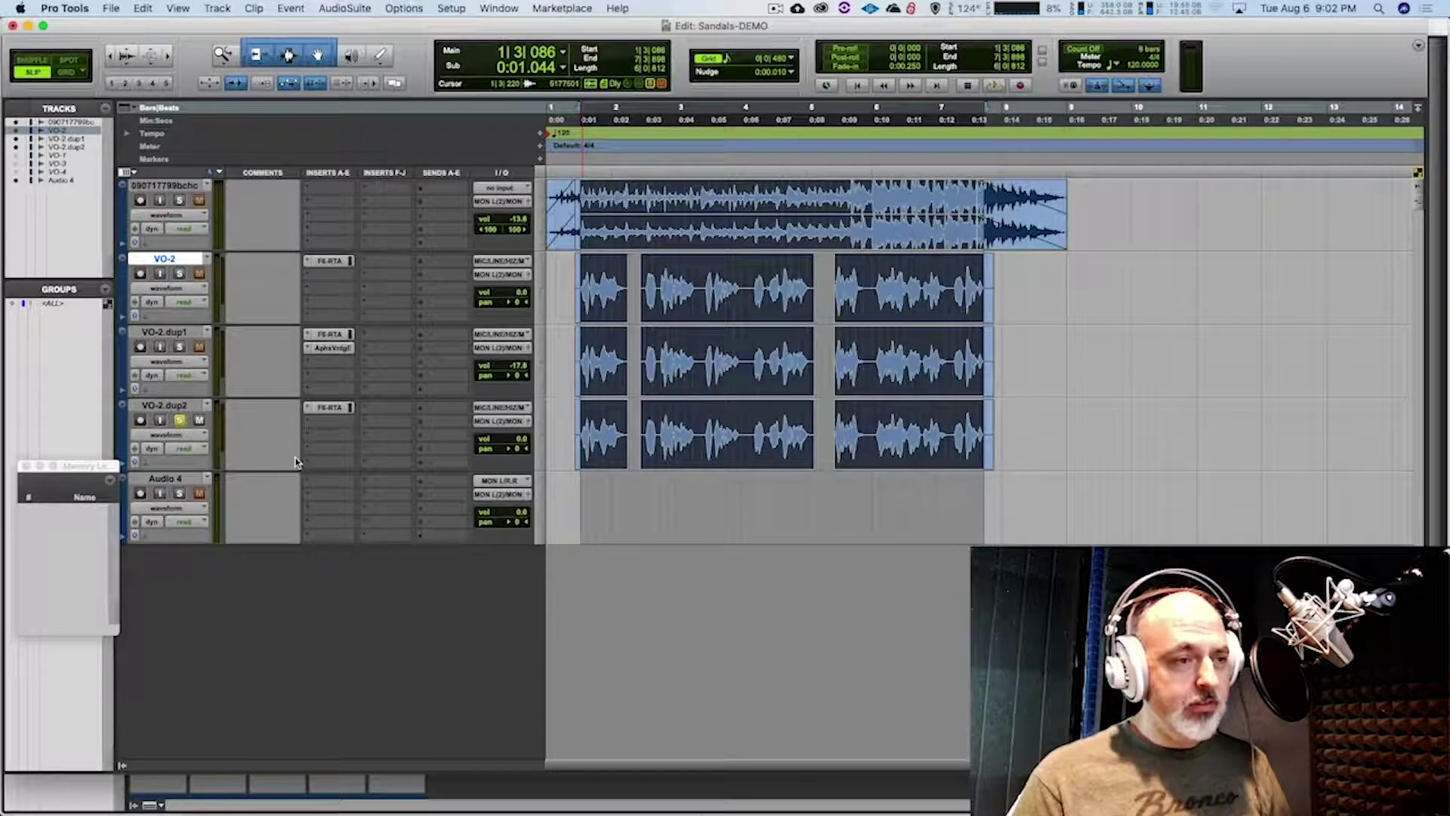
# Insert the SSL Native FlexVerb reverb after the equalizer on VO-2.dup2 and reposition its window
pyautogui.click(328, 432)
pyautogui.moveTo(361, 426)
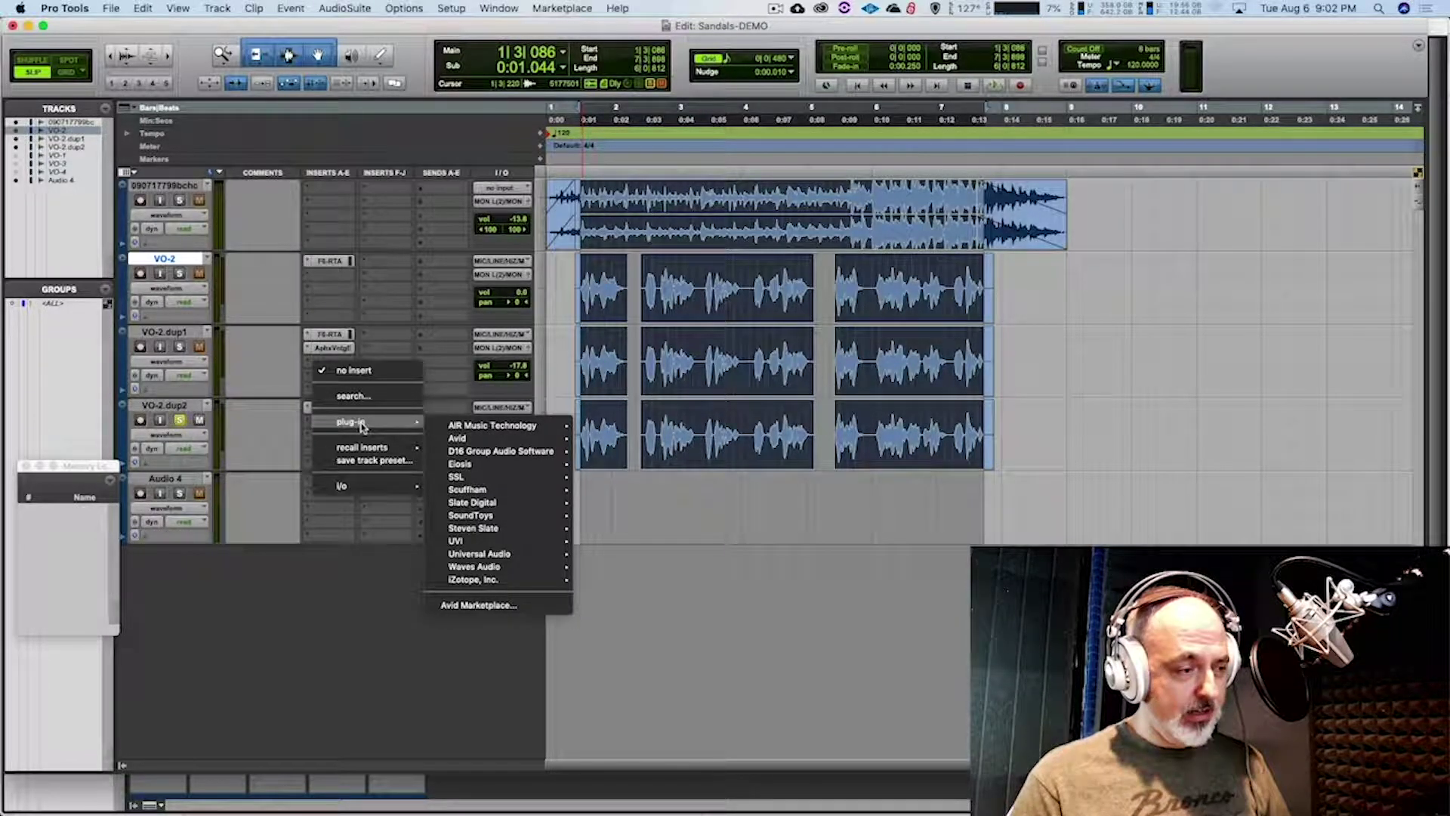
pyautogui.moveTo(496, 568)
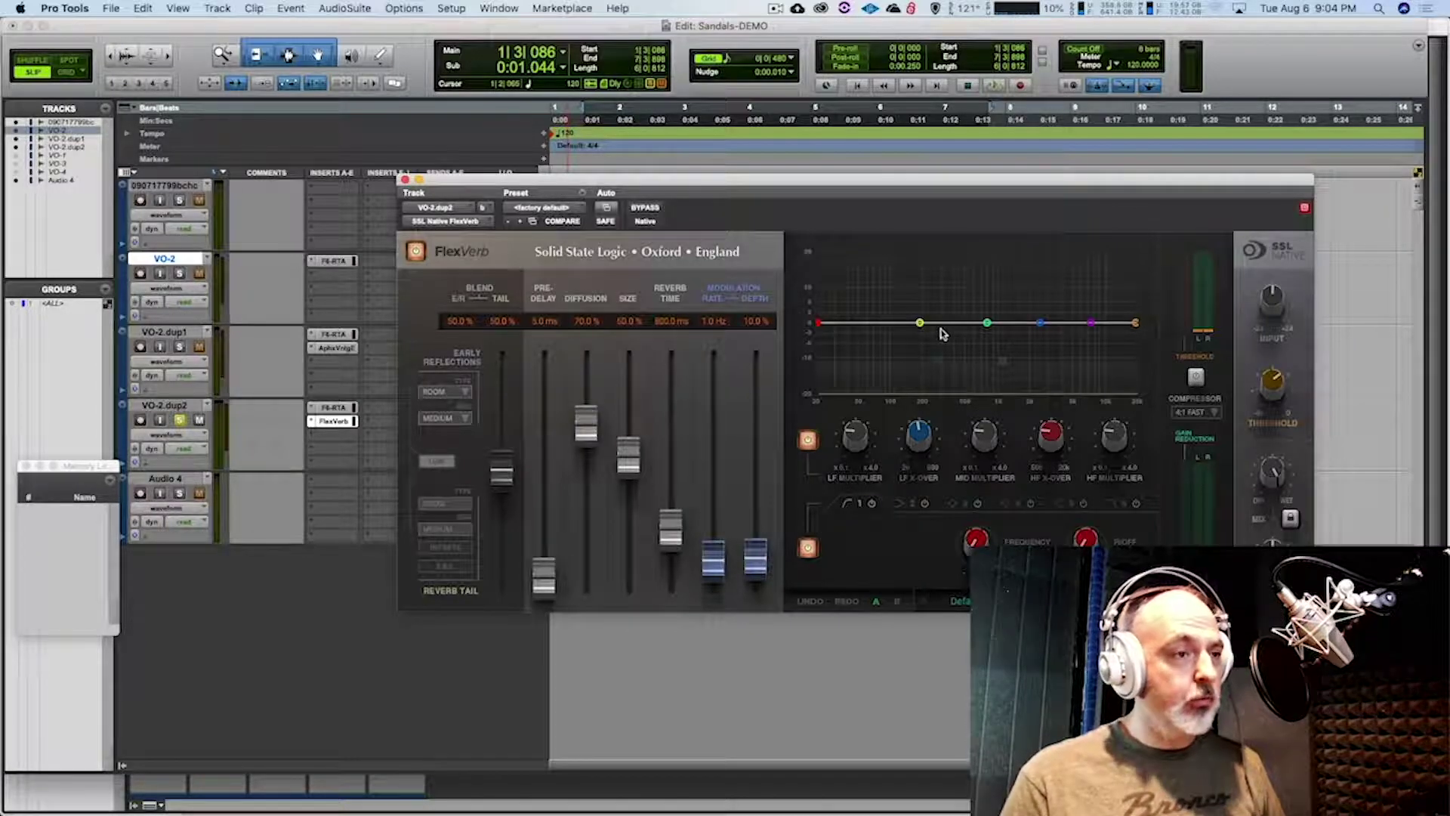
pyautogui.moveTo(897, 183); pyautogui.dragTo(920, 200)
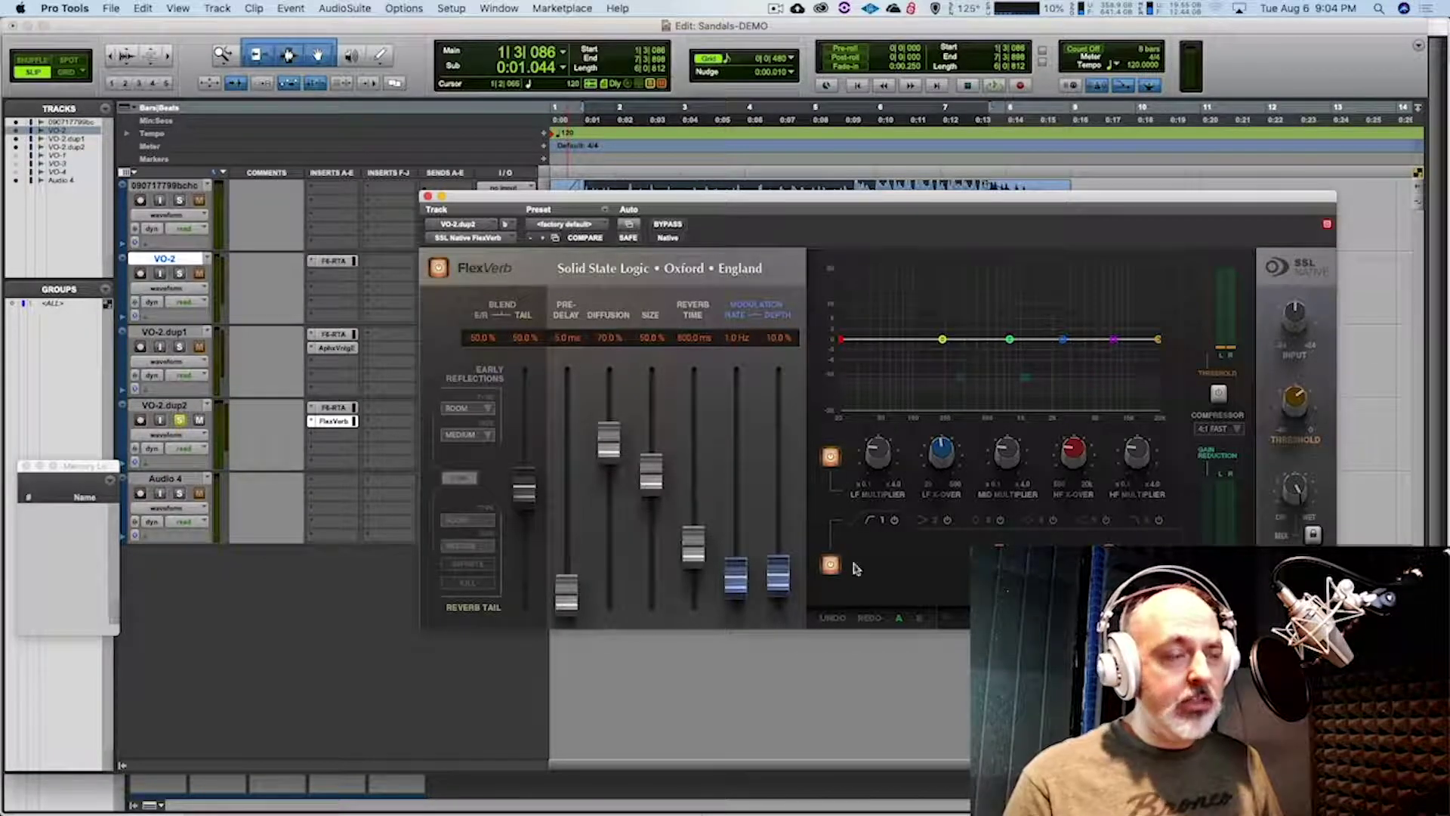
# Audition the reverb on the voice and reduce its dry/wet mix to about 22
pyautogui.press('space')
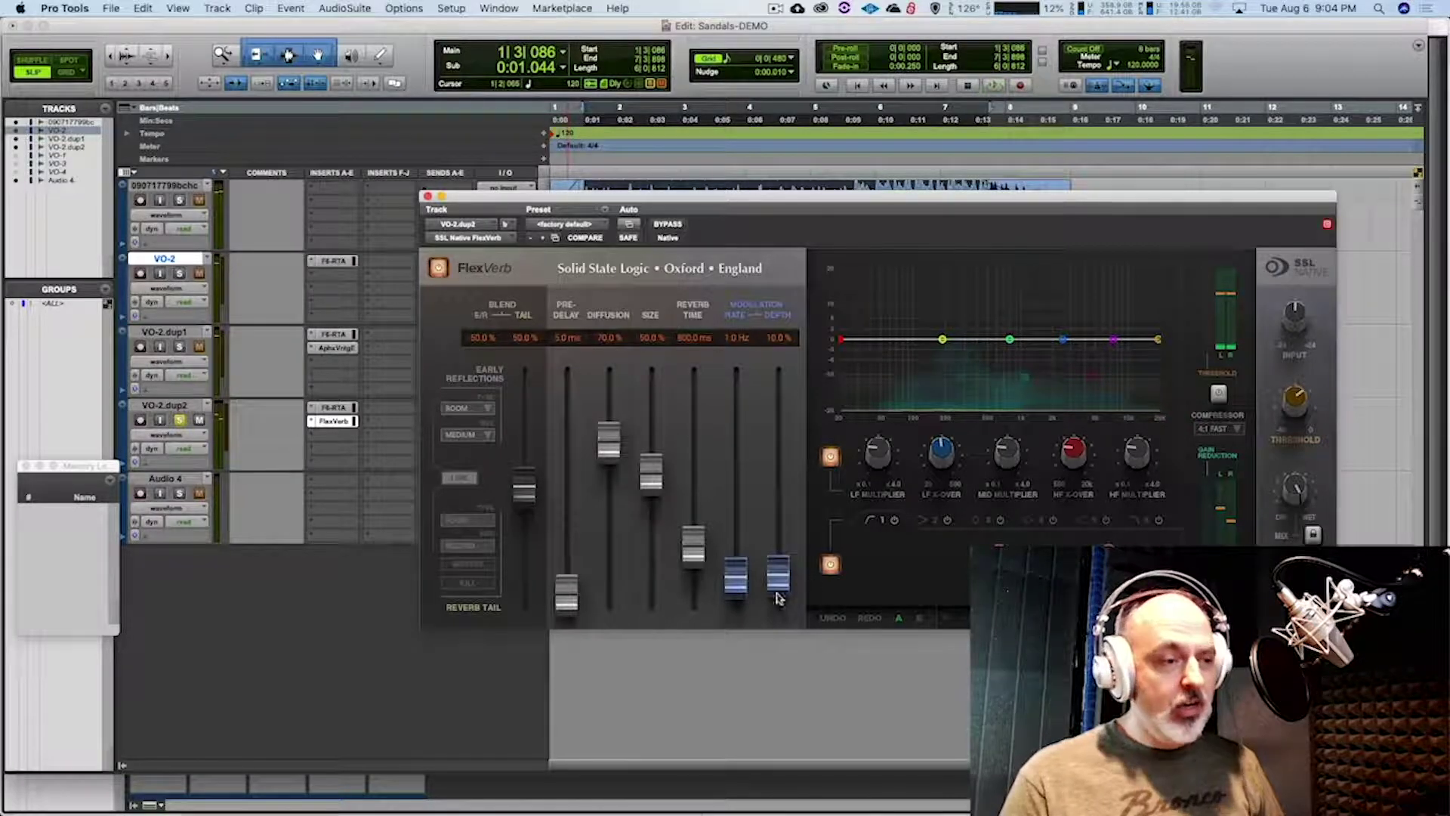
pyautogui.moveTo(1294, 489); pyautogui.dragTo(1293, 541)
pyautogui.press('space')
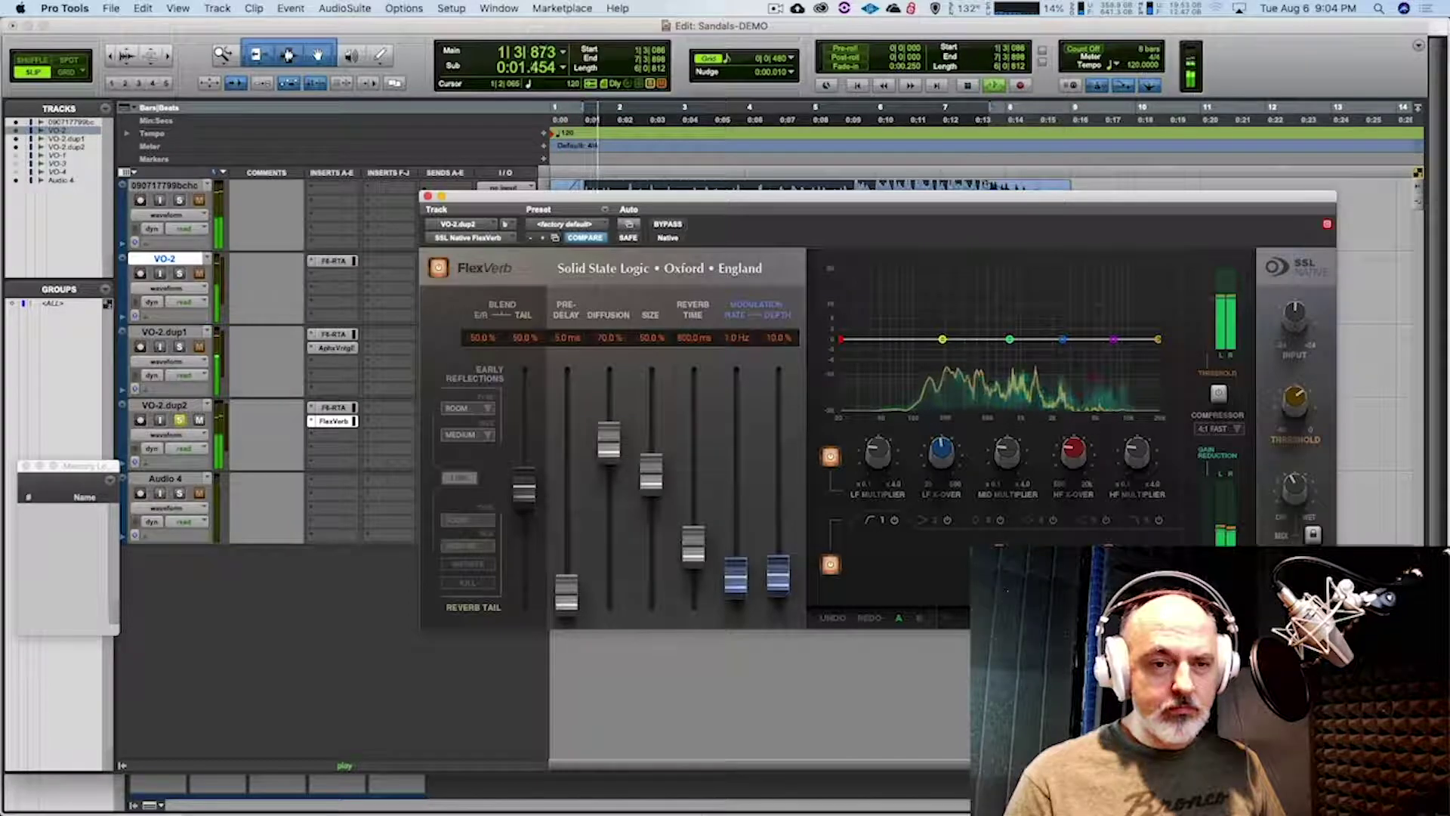
pyautogui.press('space')
pyautogui.moveTo(1294, 482); pyautogui.dragTo(1295, 506)
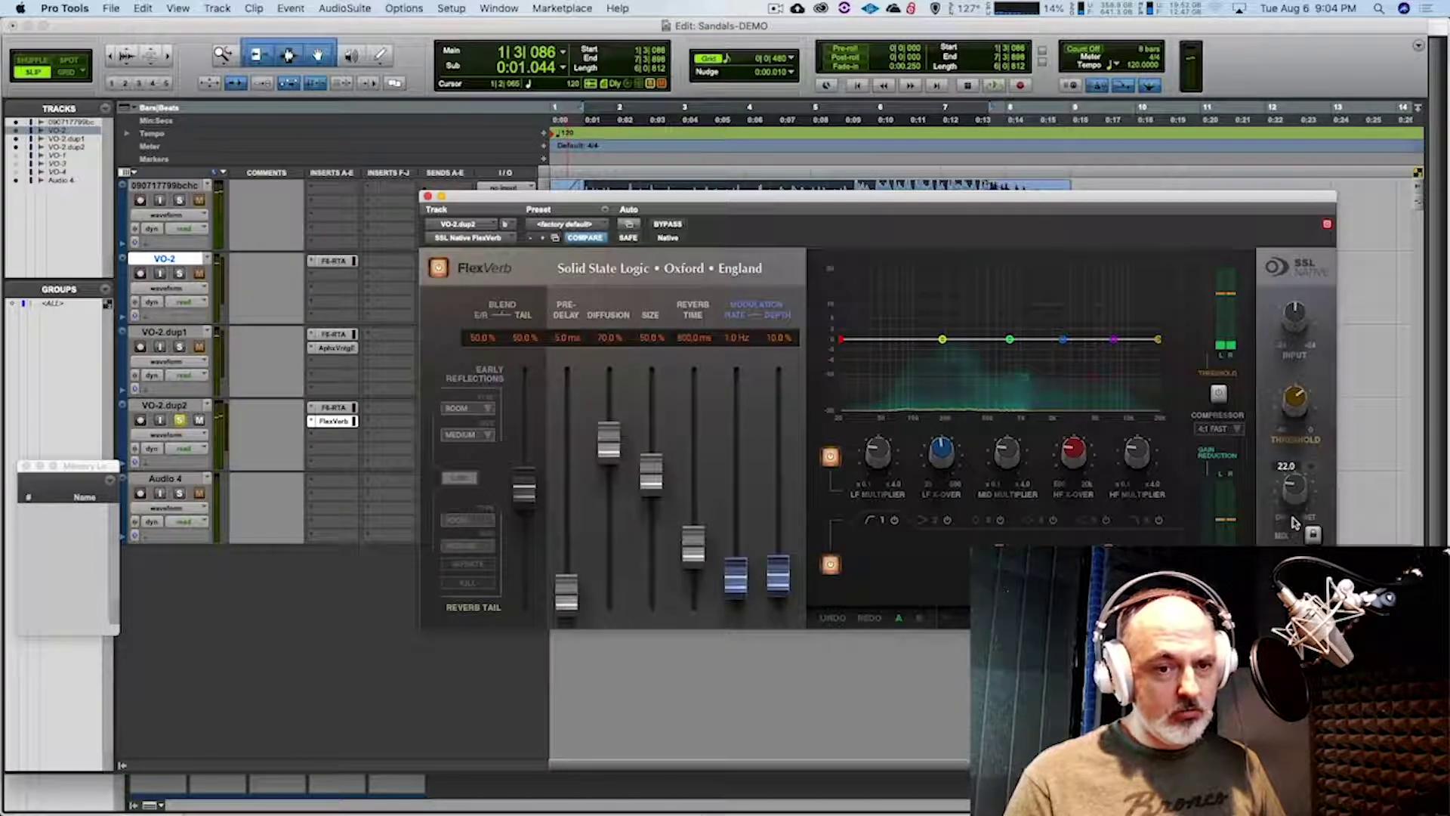
# Lower the FlexVerb mix further towards dry and listen to the voice again
pyautogui.press('space')
pyautogui.press('space')
pyautogui.moveTo(1295, 489)
pyautogui.mouseDown()
pyautogui.moveTo(1291, 525)
pyautogui.moveTo(1299, 498)
pyautogui.mouseUp()
pyautogui.press('space')
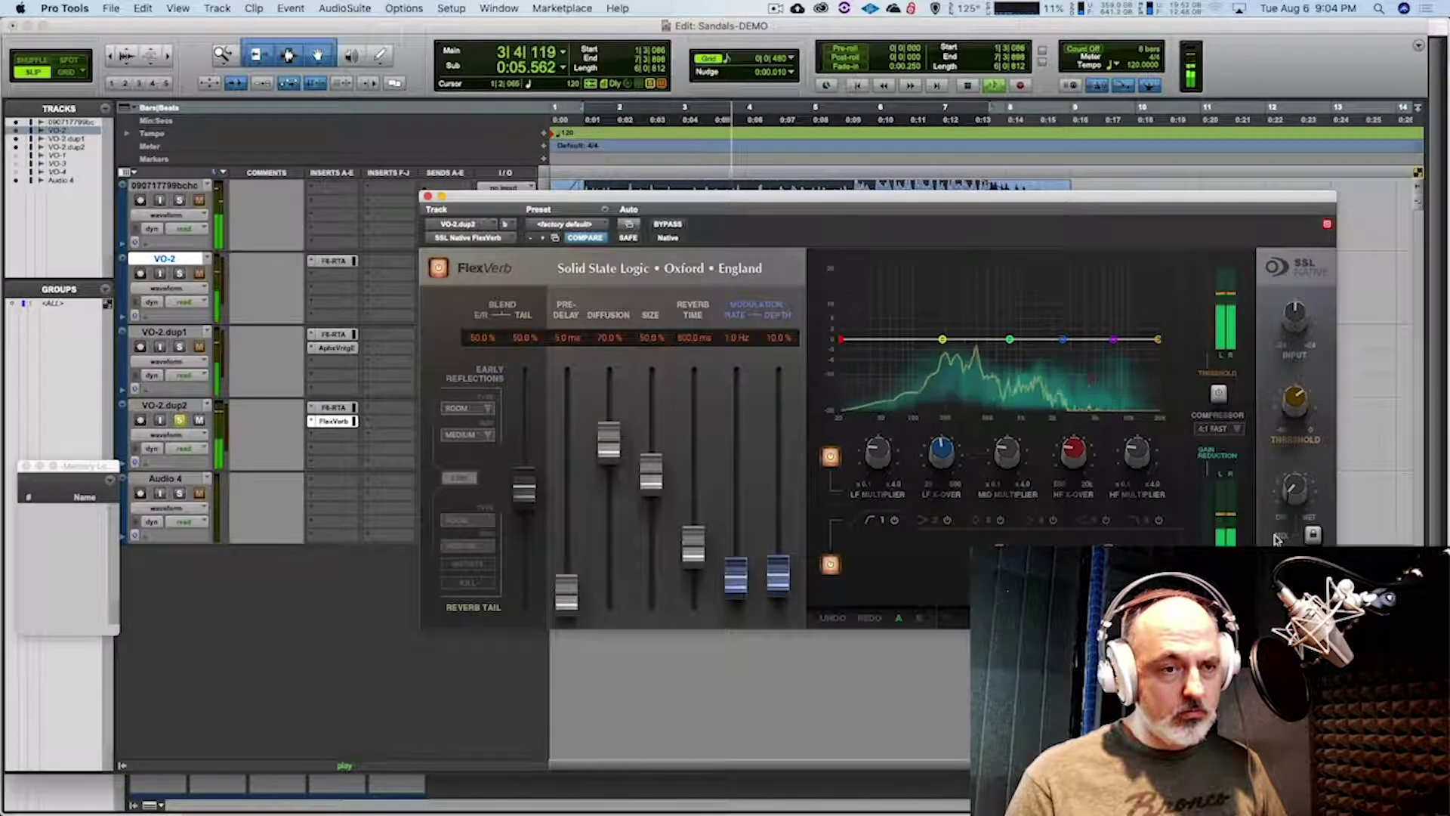
pyautogui.press('space')
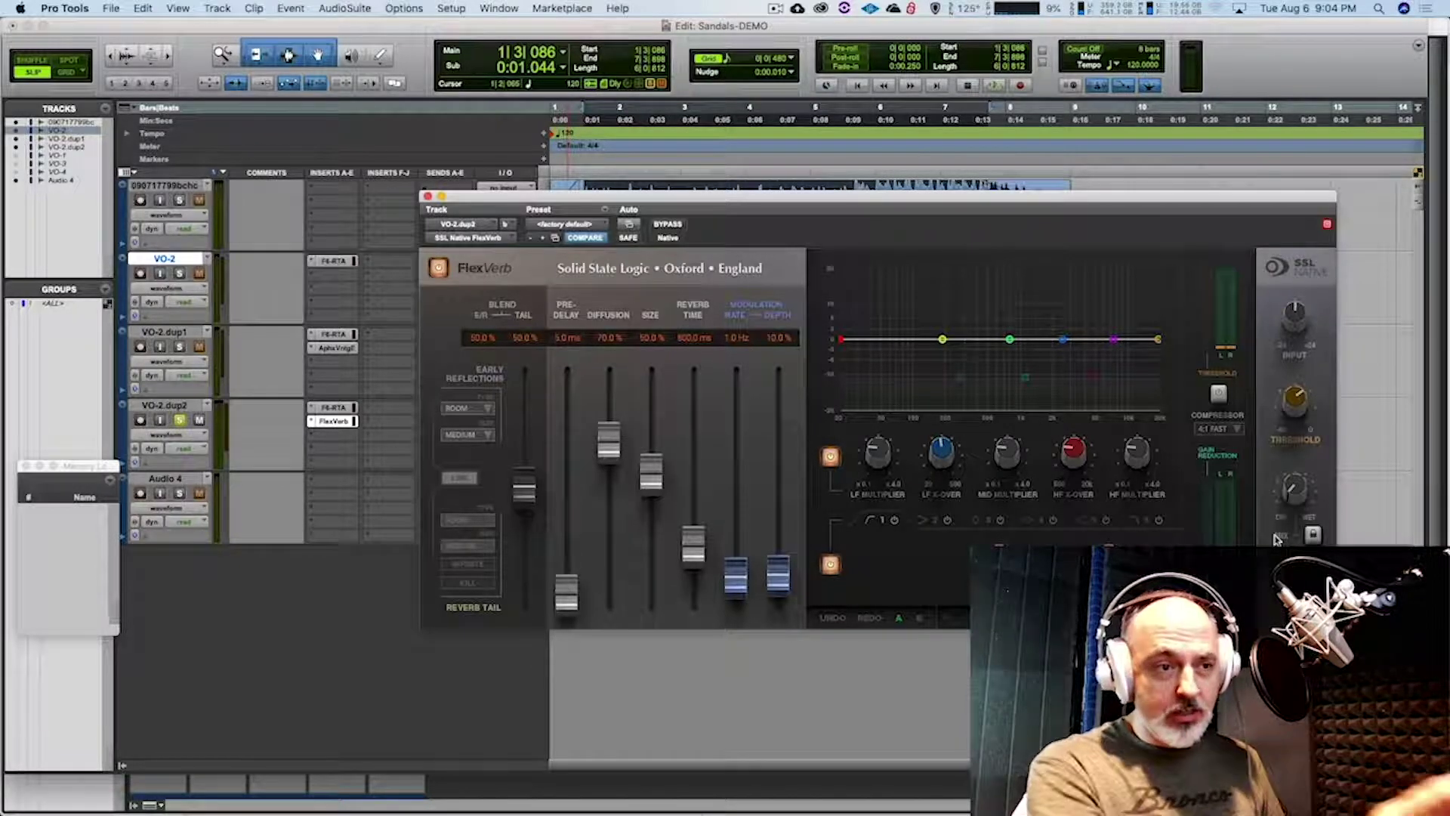
# Audition the FlexVerb reverb on the soloed voice duplicate, stop playback and close the plug-in window
pyautogui.press('space')
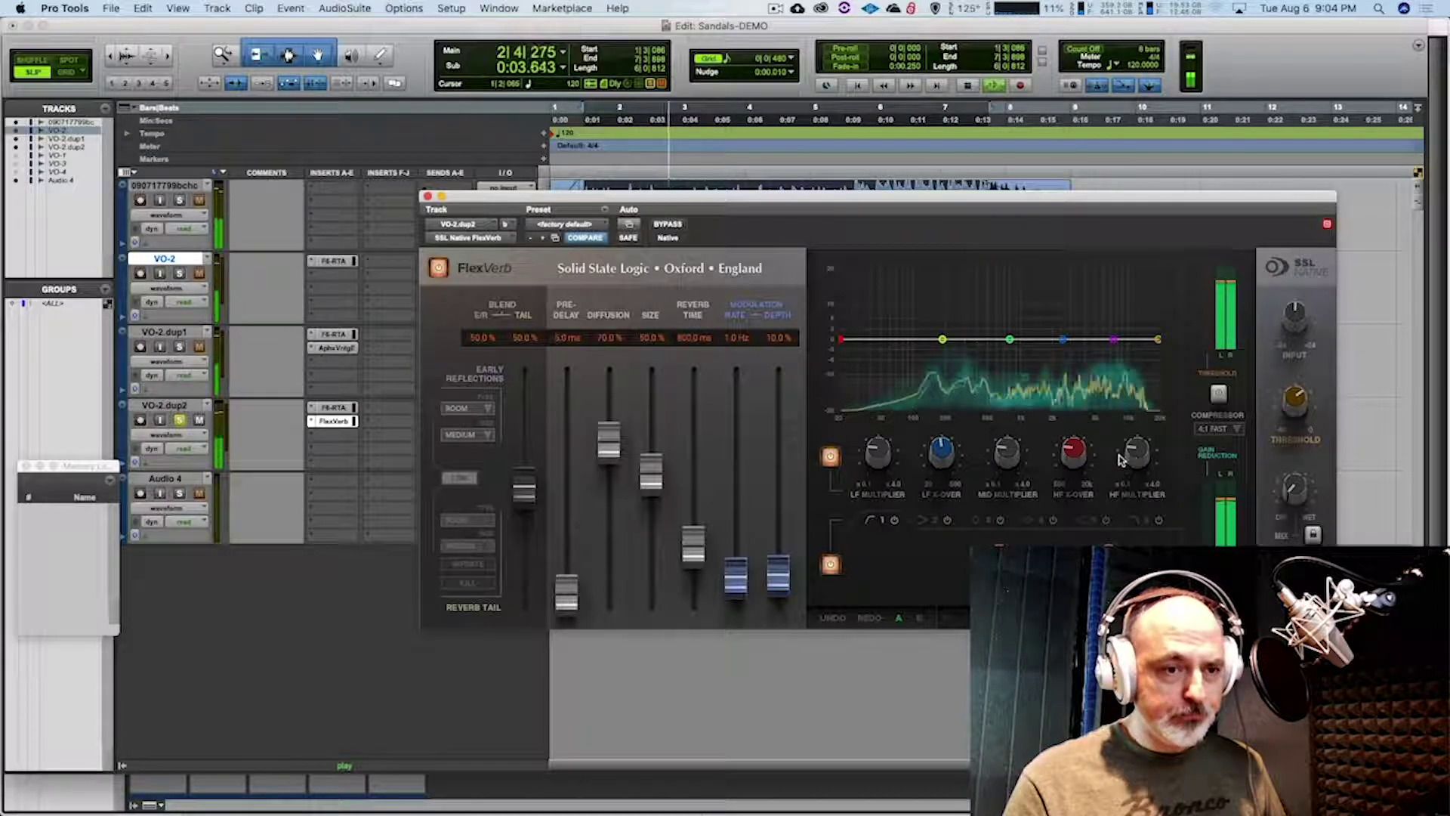
pyautogui.moveTo(1136, 449)
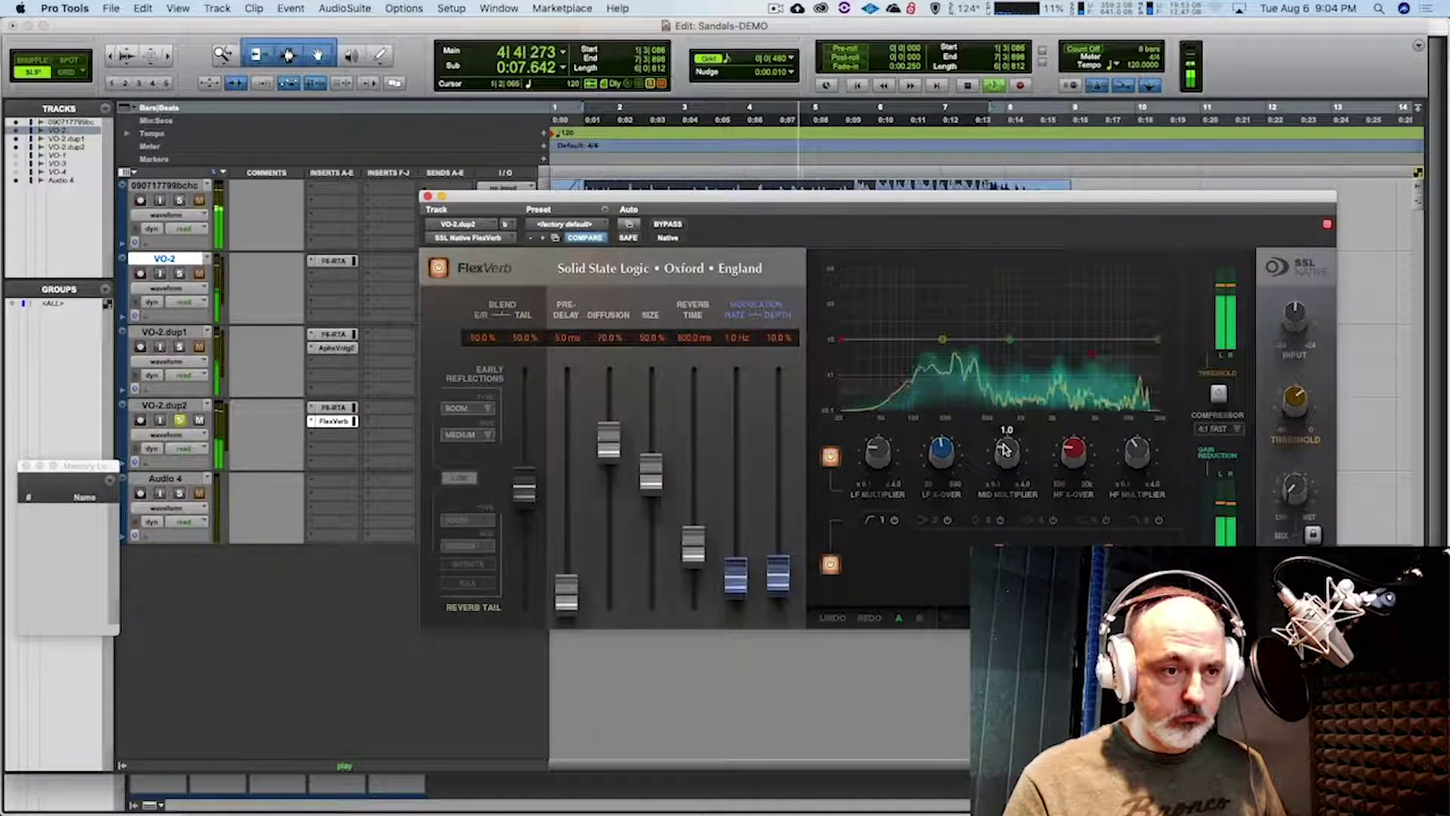
pyautogui.moveTo(926, 472)
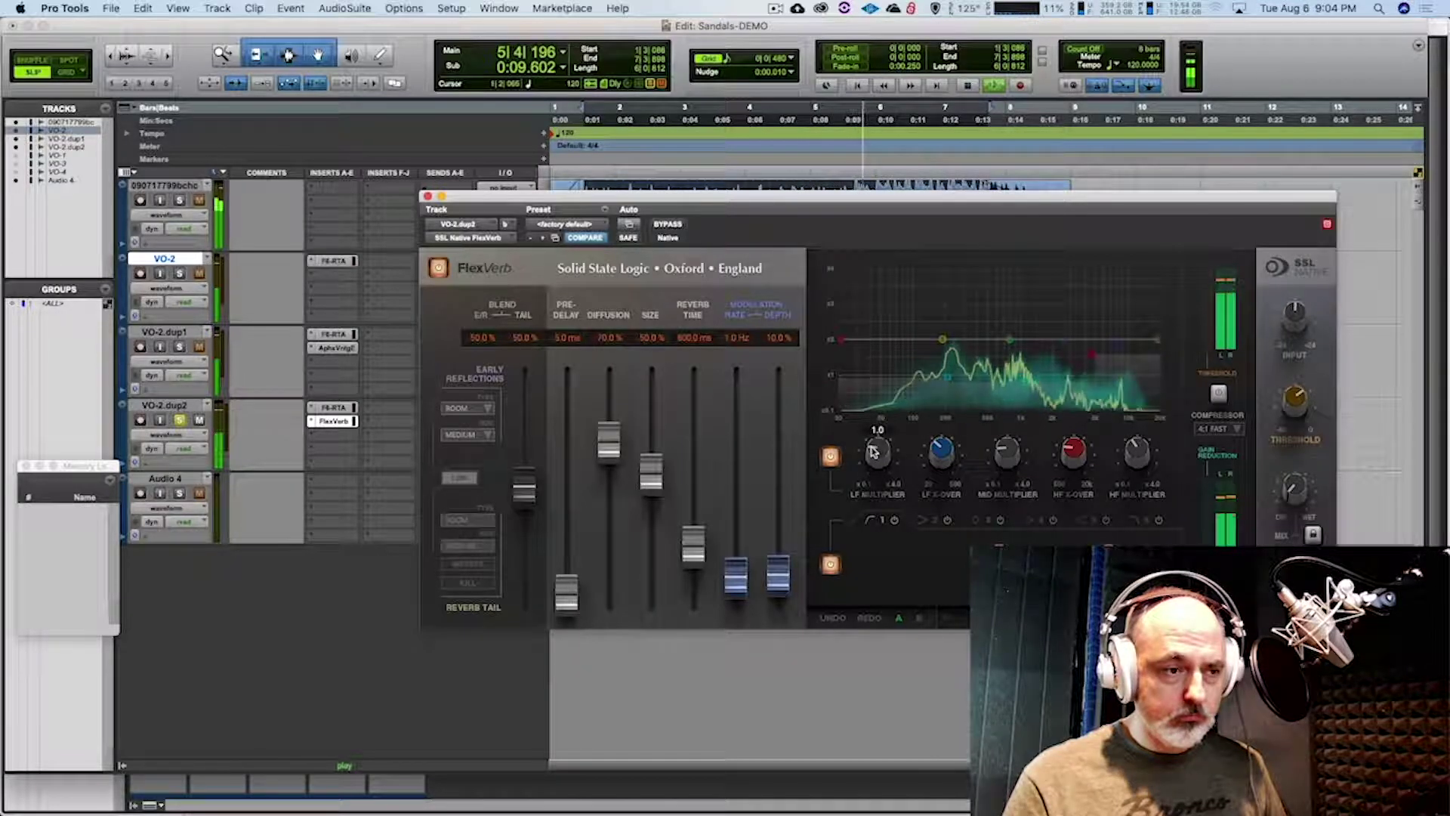
pyautogui.scroll(-2, 939, 451)
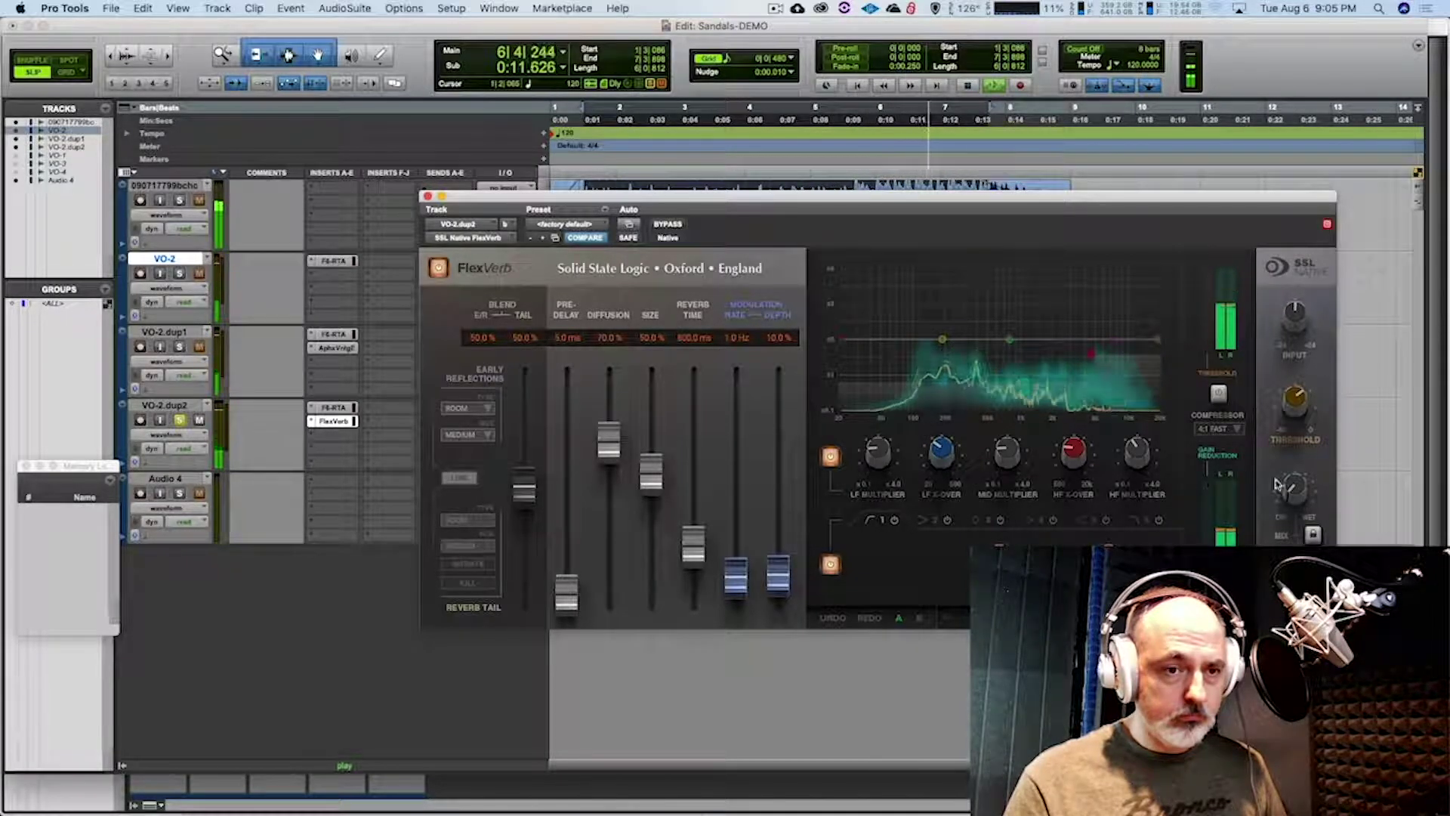
pyautogui.moveTo(1142, 446)
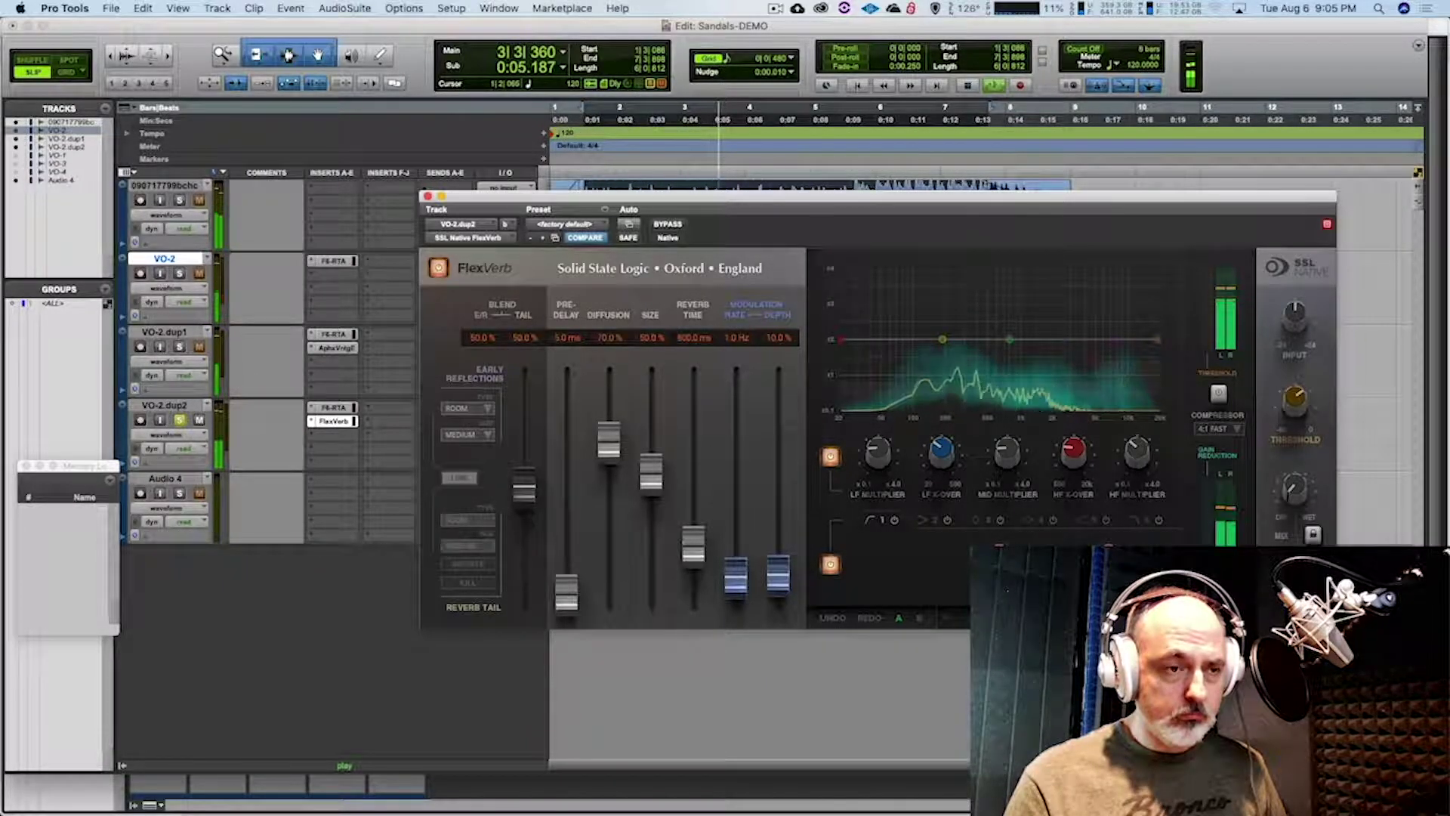
pyautogui.press('space')
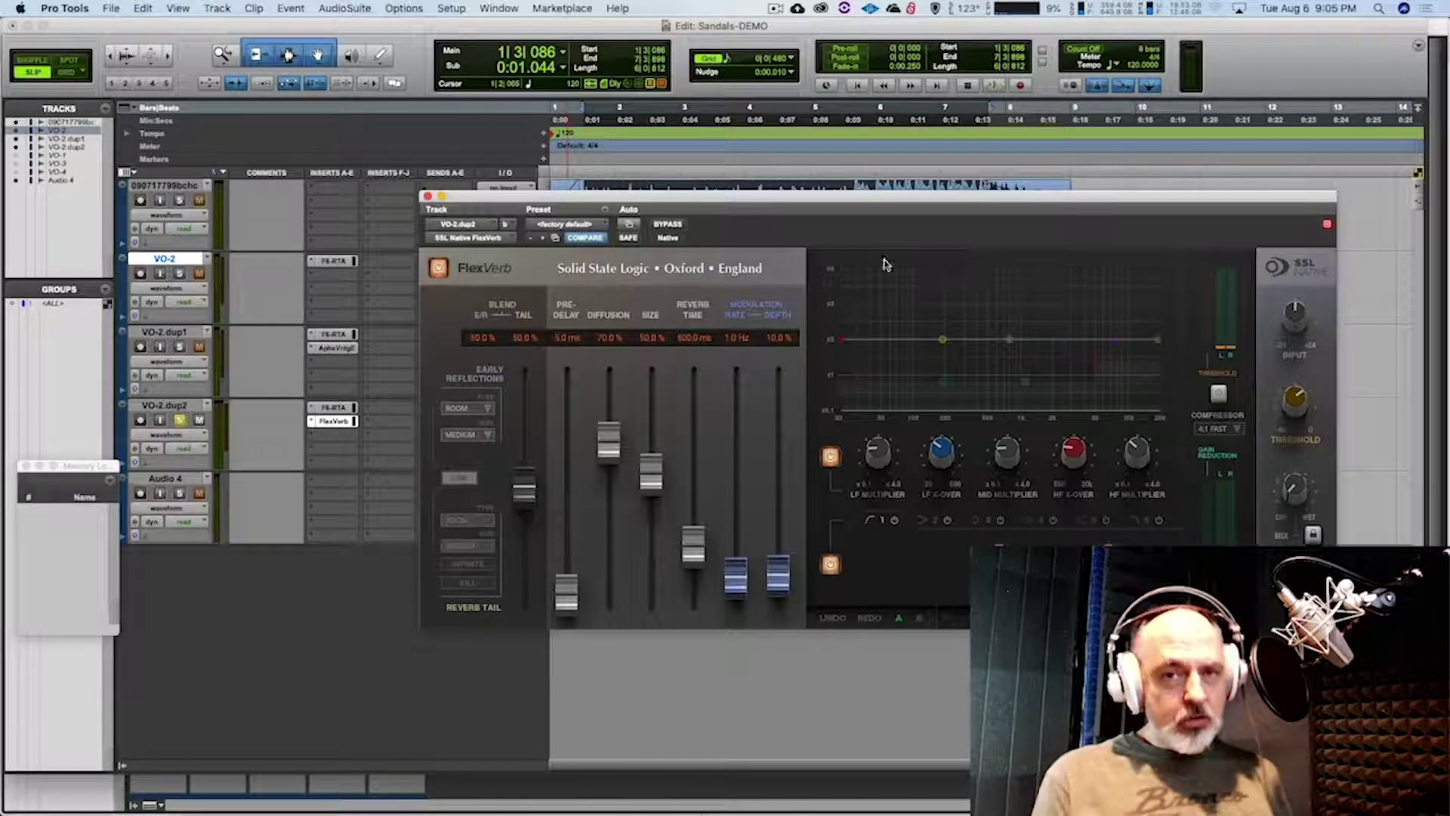
pyautogui.click(427, 196)
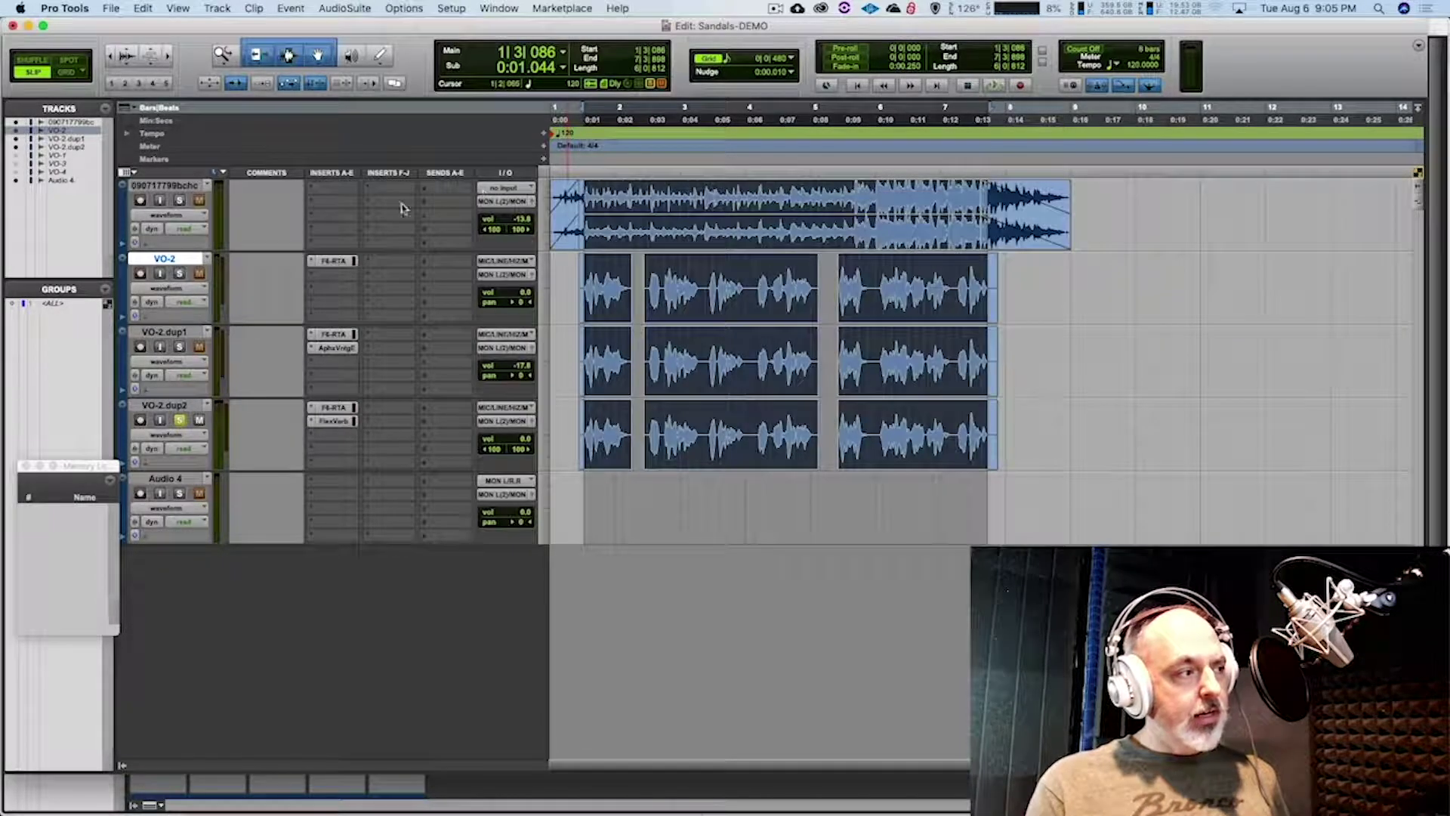
# Unsolo VO-2.dup2 and mute the music track so only the voice tracks play
pyautogui.click(179, 420)
pyautogui.click(200, 201)
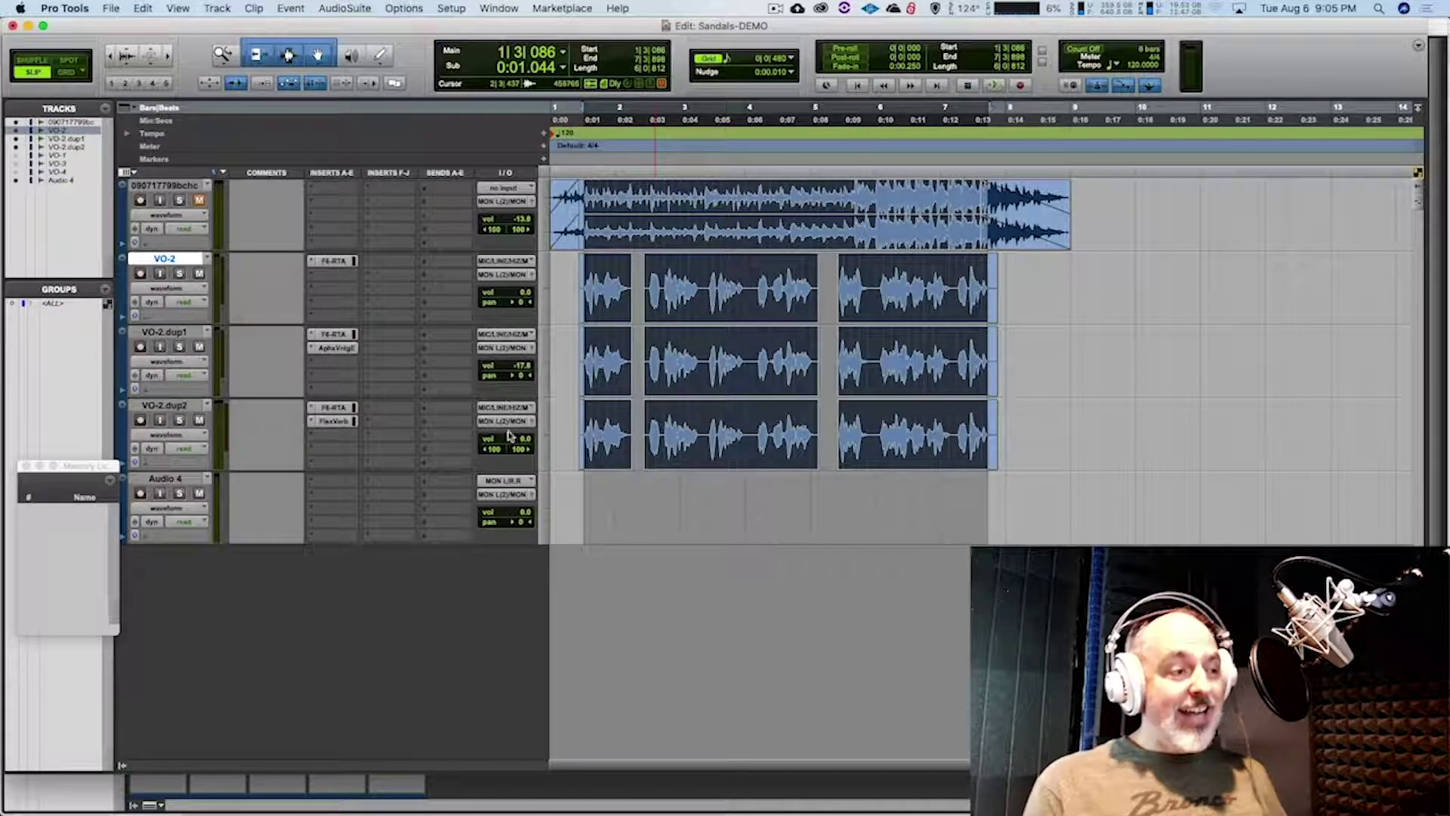
# Lower VO-2.dup2's volume and fine-tune it to -13.1 dB while playing it with the other voice tracks
pyautogui.click(529, 447)
pyautogui.moveTo(528, 450); pyautogui.dragTo(527, 458)
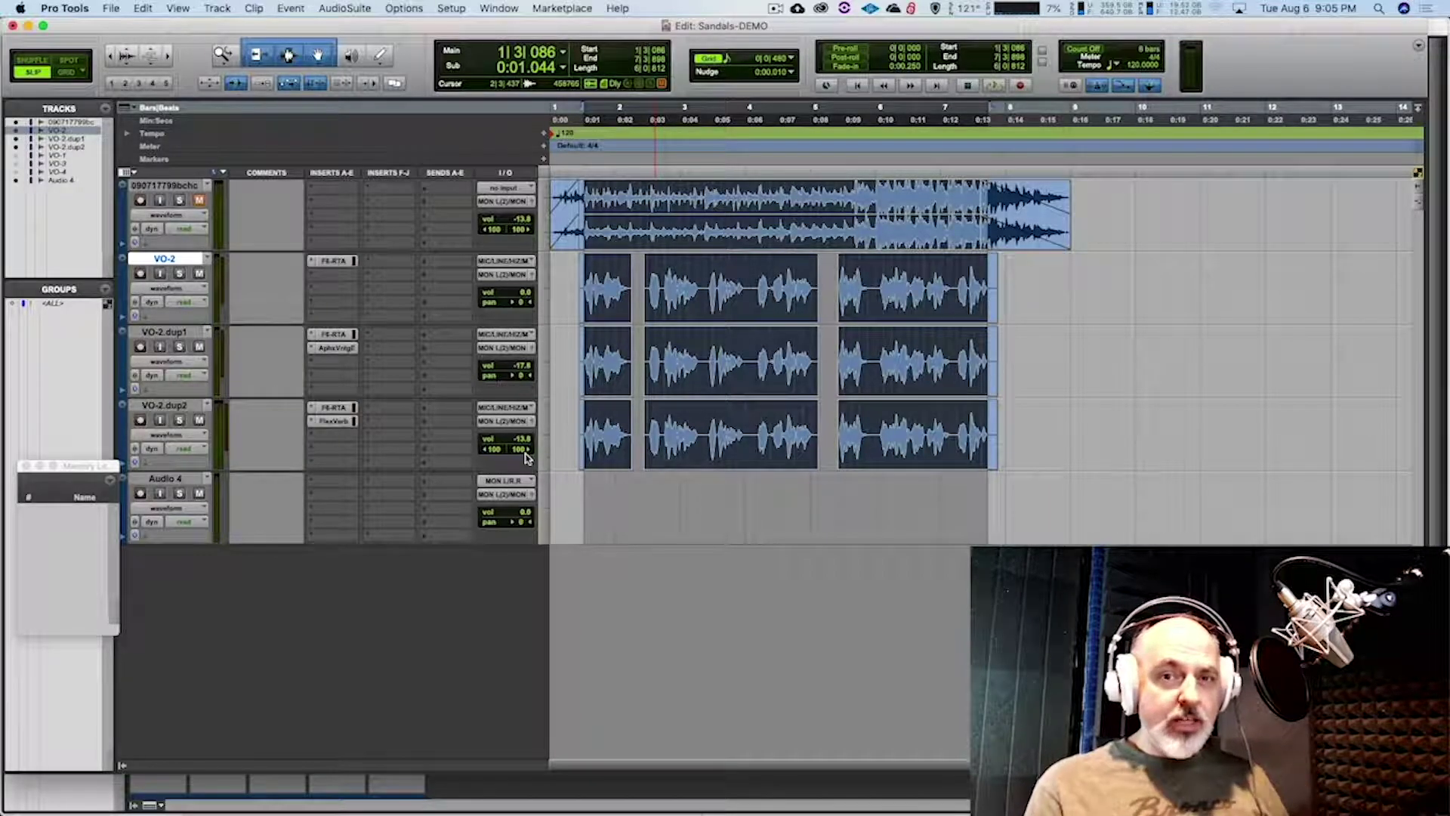
pyautogui.press('space')
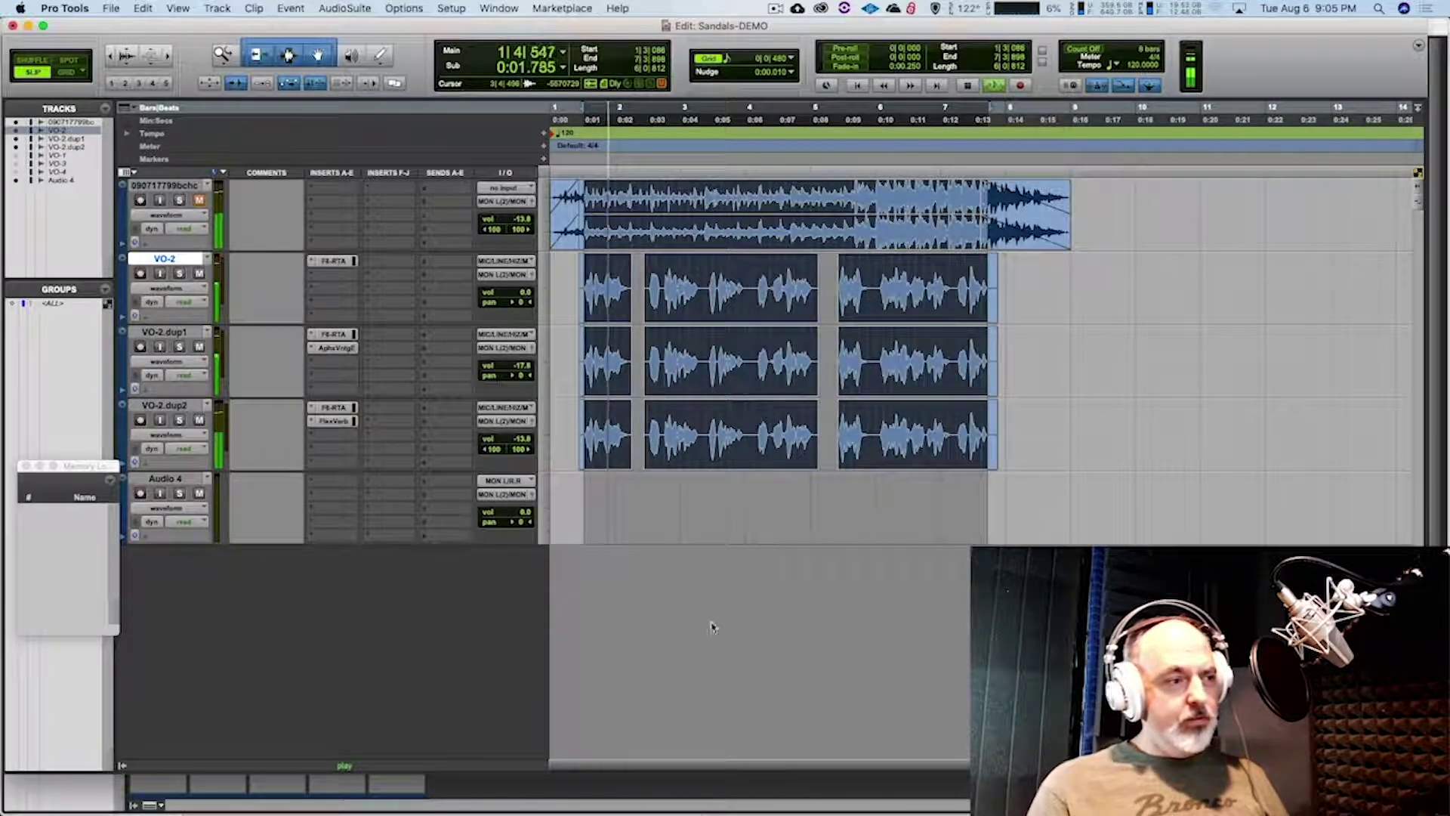
pyautogui.moveTo(521, 440)
pyautogui.mouseDown()
pyautogui.moveTo(527, 425)
pyautogui.moveTo(532, 444)
pyautogui.mouseUp()
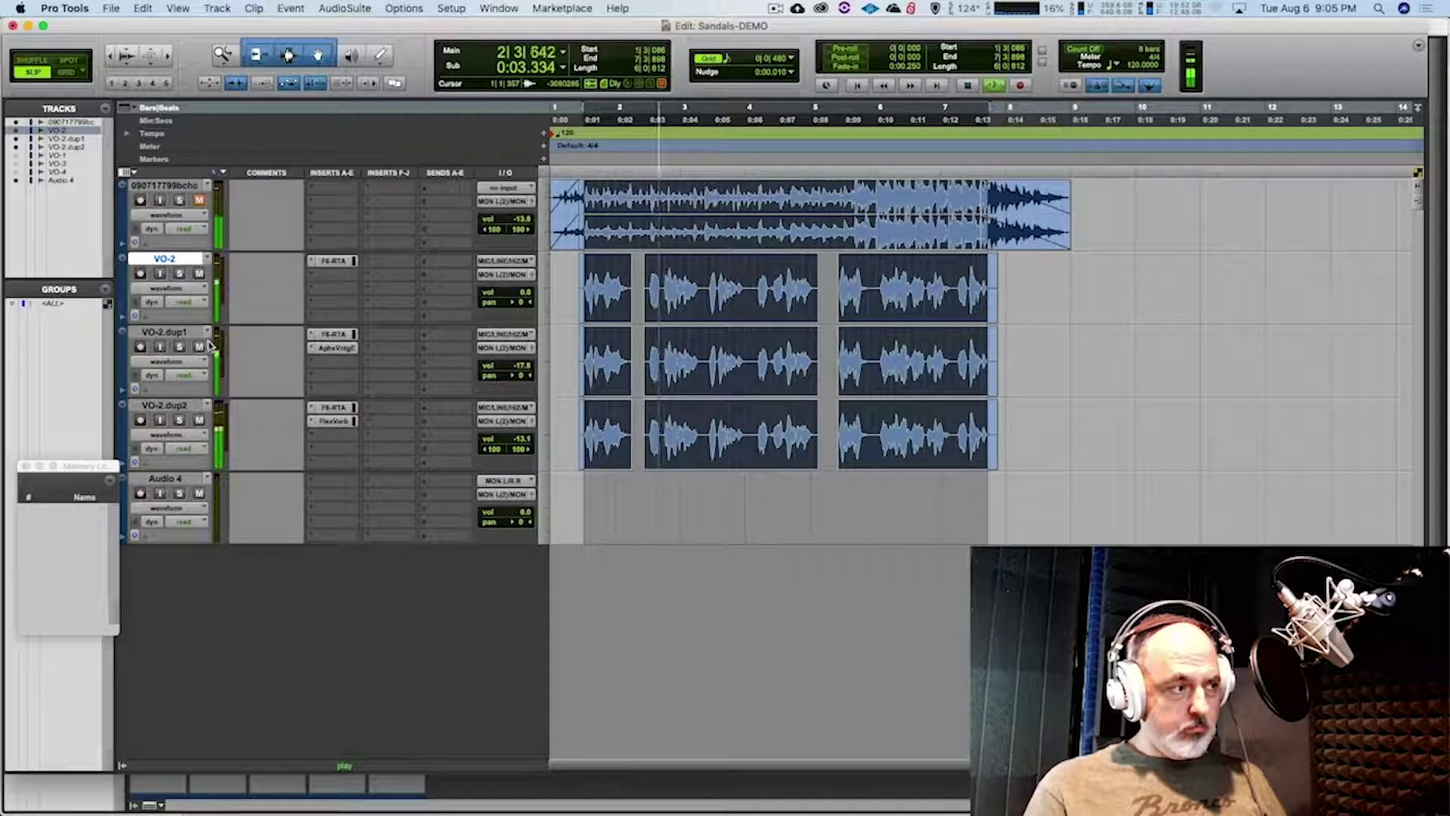
pyautogui.press('space')
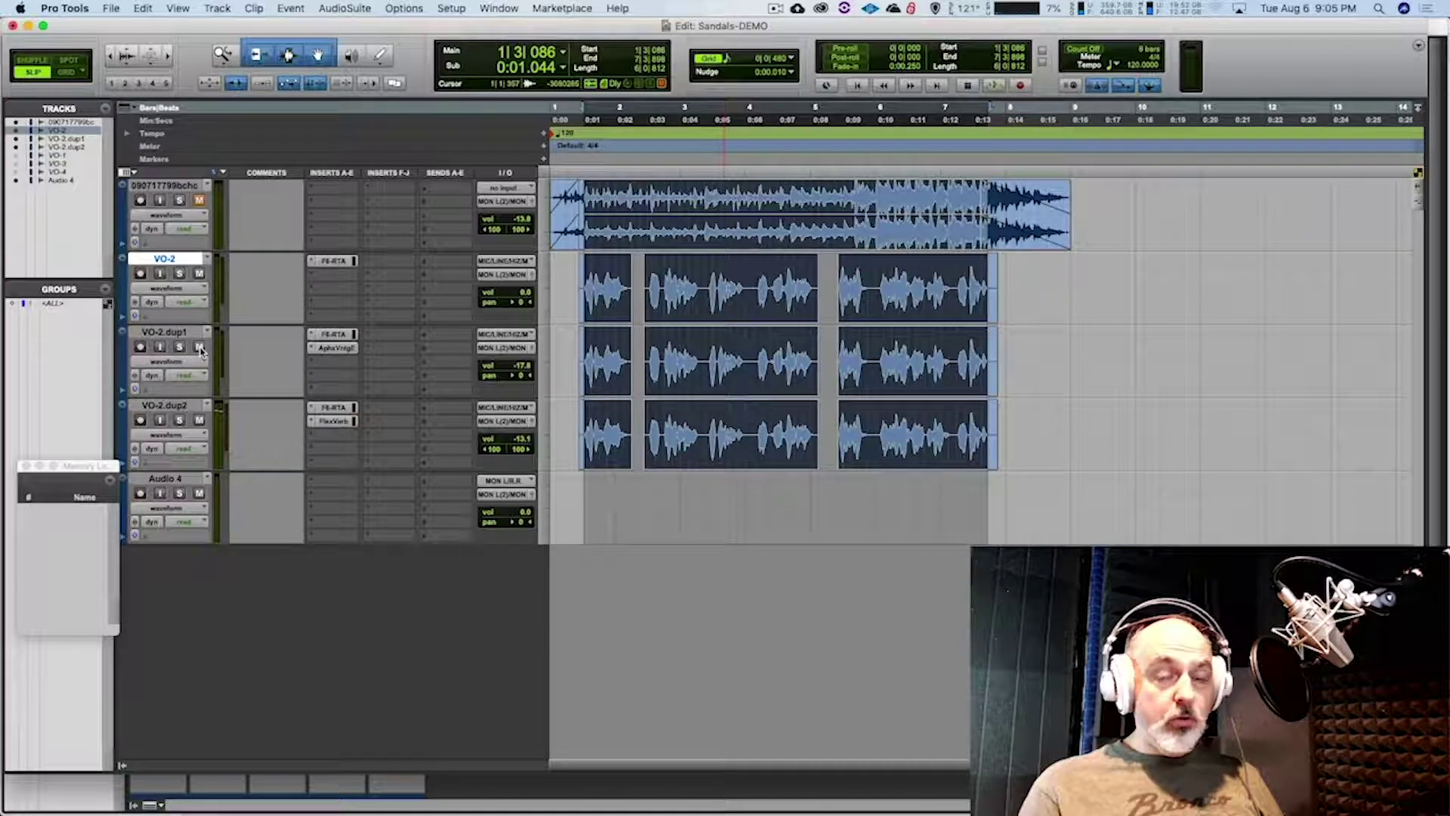
# Mute VO-2.dup1 and VO-2.dup2 to hear the original voice alone, and unmute VO-2.dup1 to compare the blend
pyautogui.click(201, 347)
pyautogui.click(199, 420)
pyautogui.press('space')
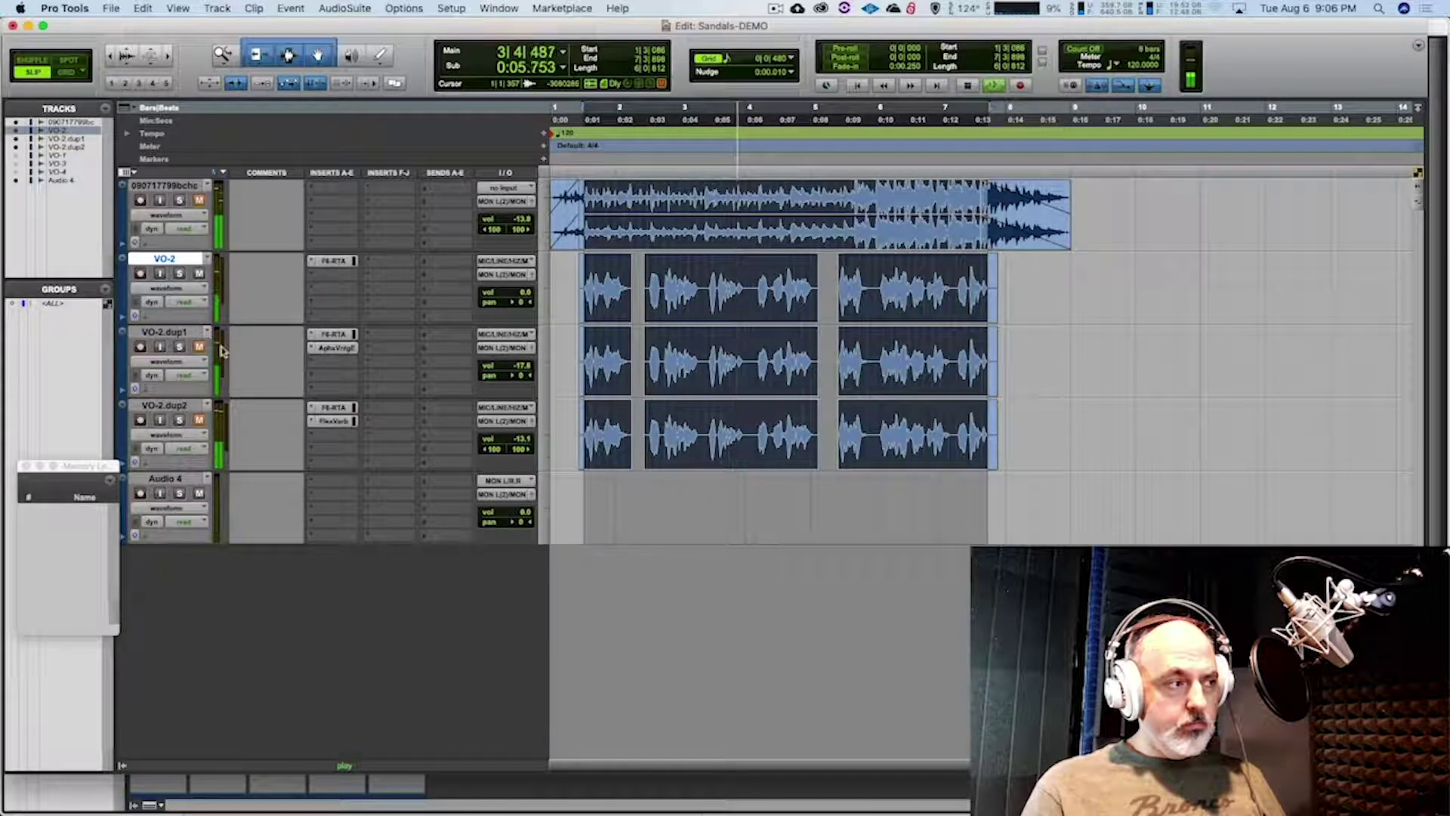
pyautogui.press('space')
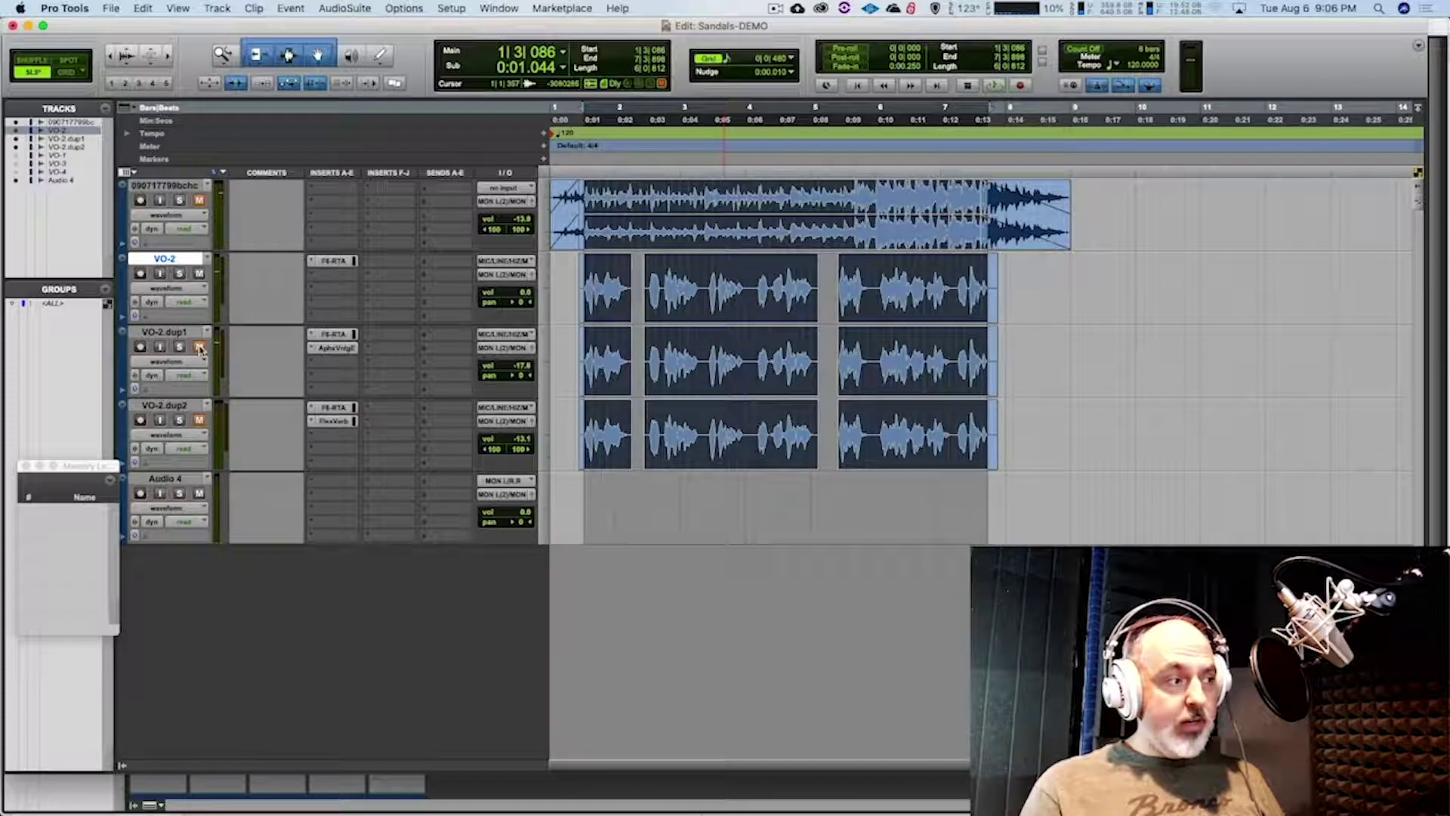
pyautogui.press('space')
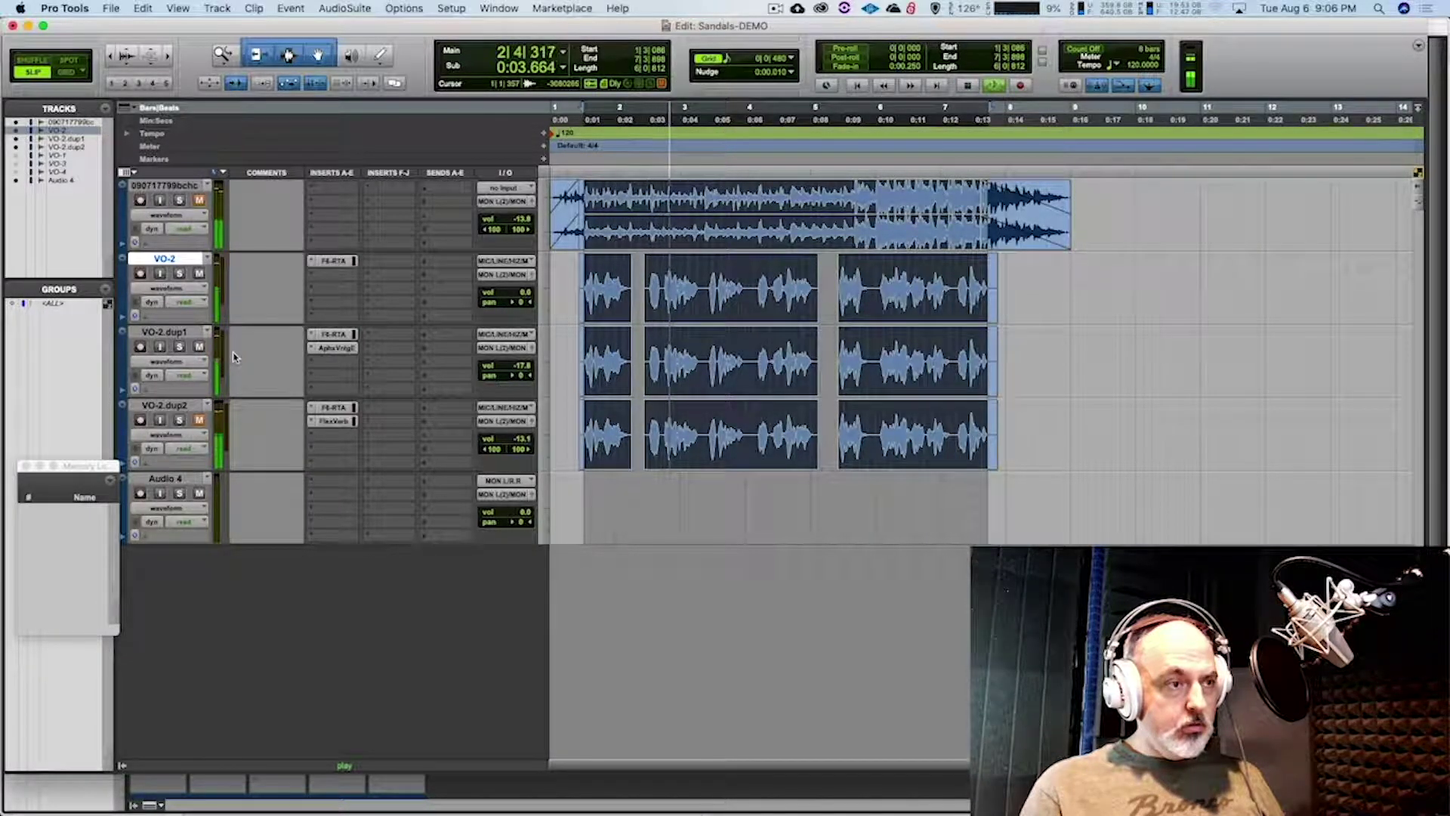
pyautogui.press('space')
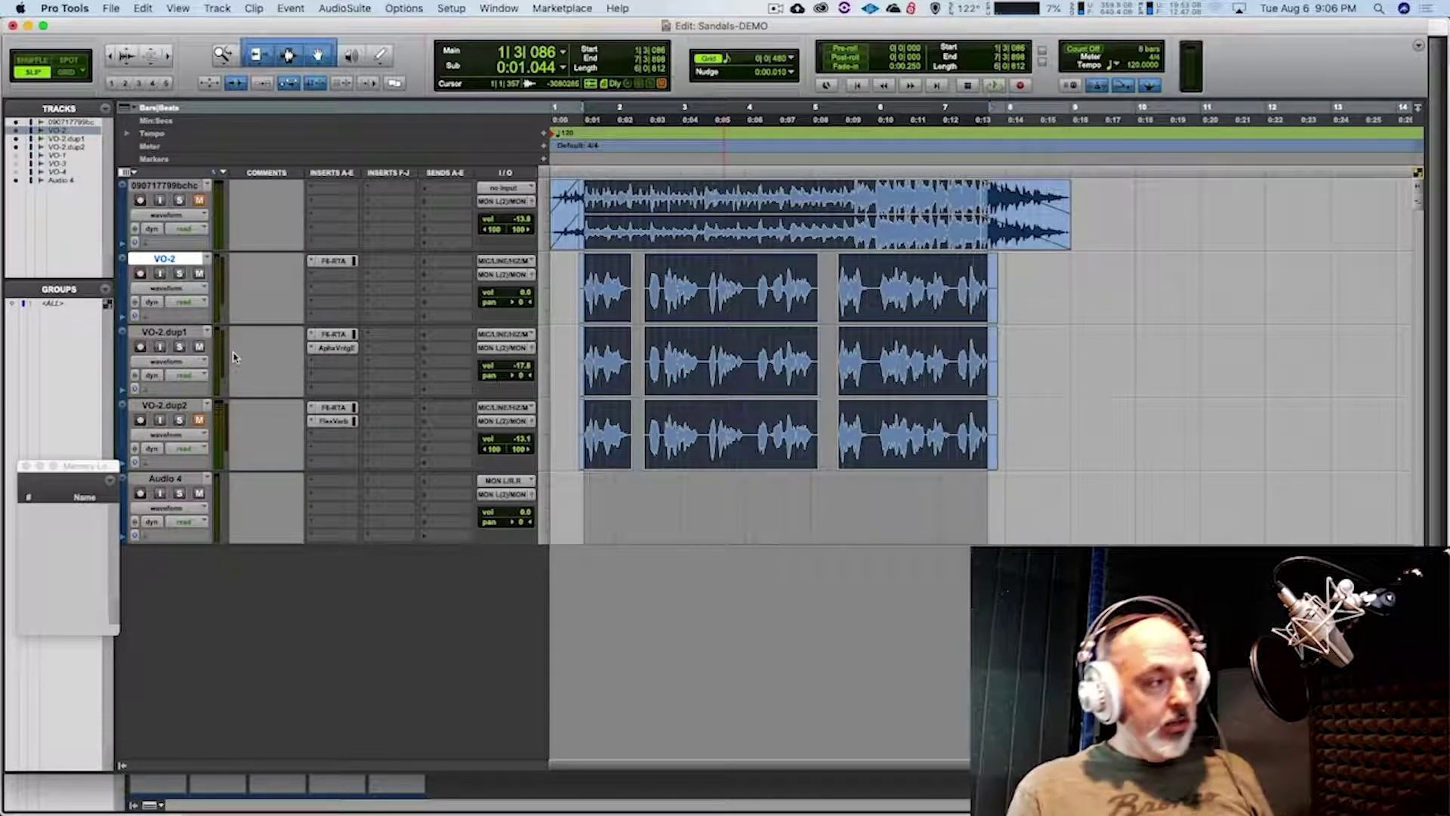
# Unmute VO-2.dup2 and raise its volume while listening to all three voice tracks together
pyautogui.click(199, 420)
pyautogui.press('space')
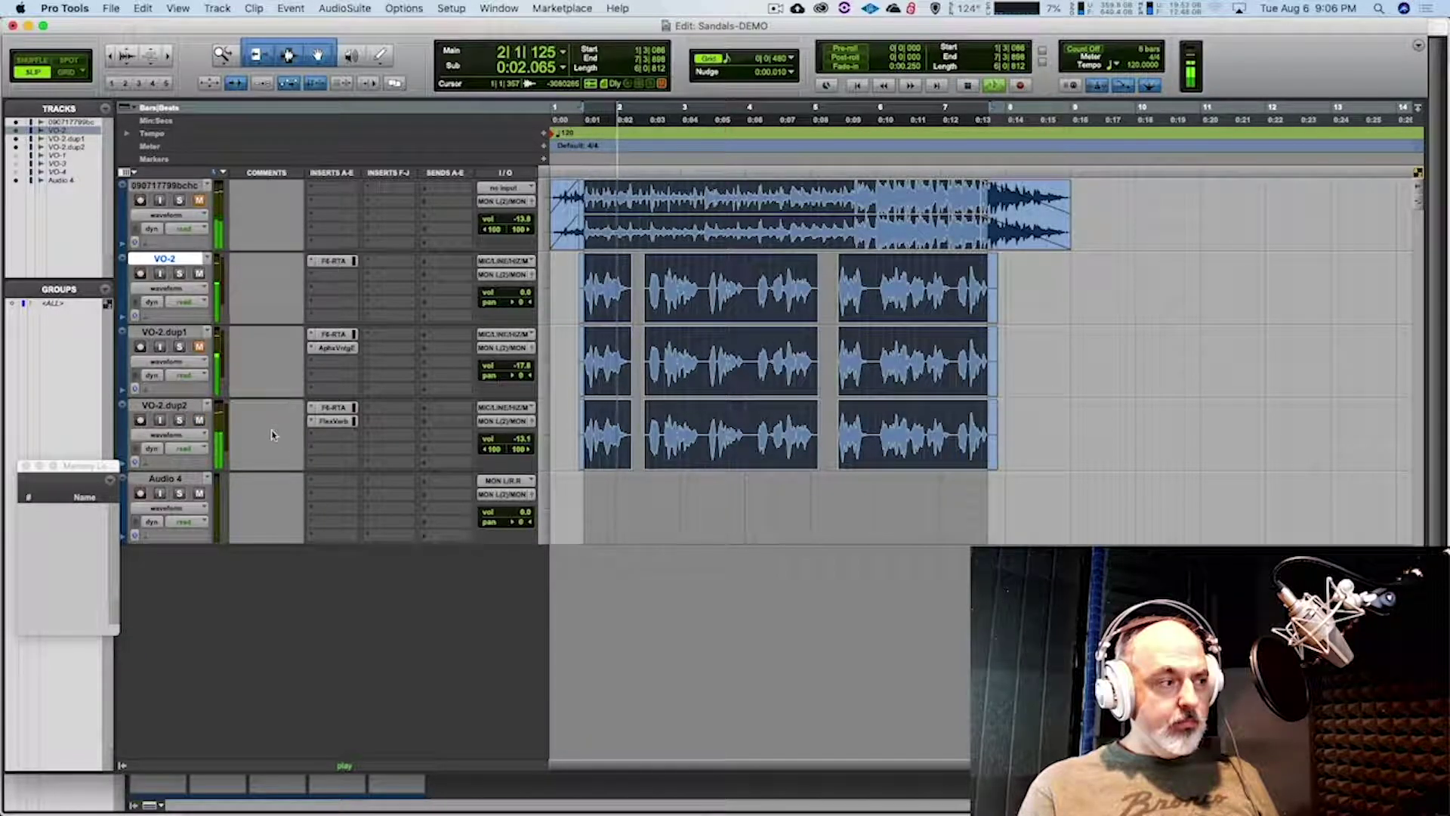
pyautogui.moveTo(522, 439); pyautogui.dragTo(529, 440)
pyautogui.press('space')
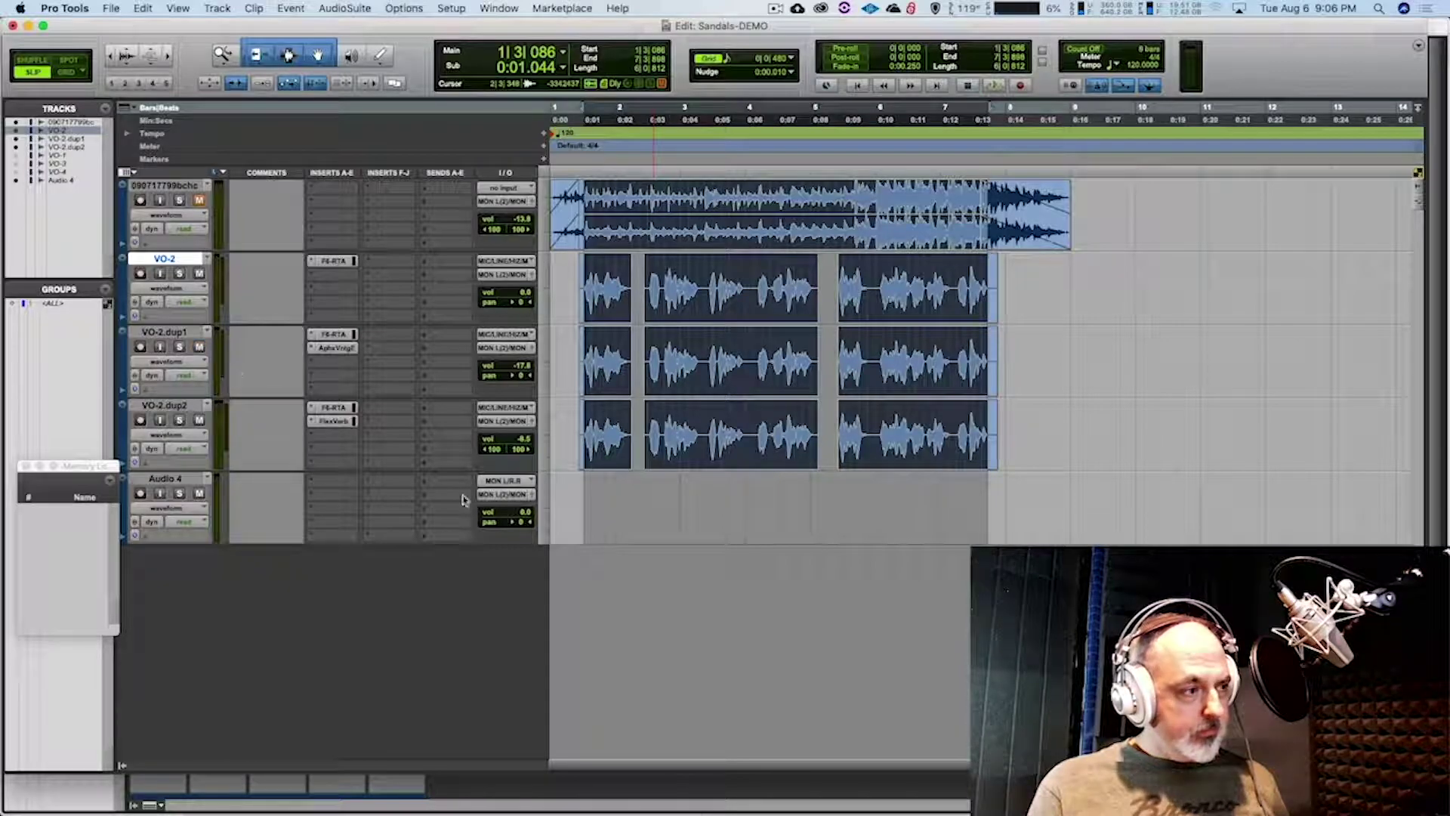
pyautogui.press('space')
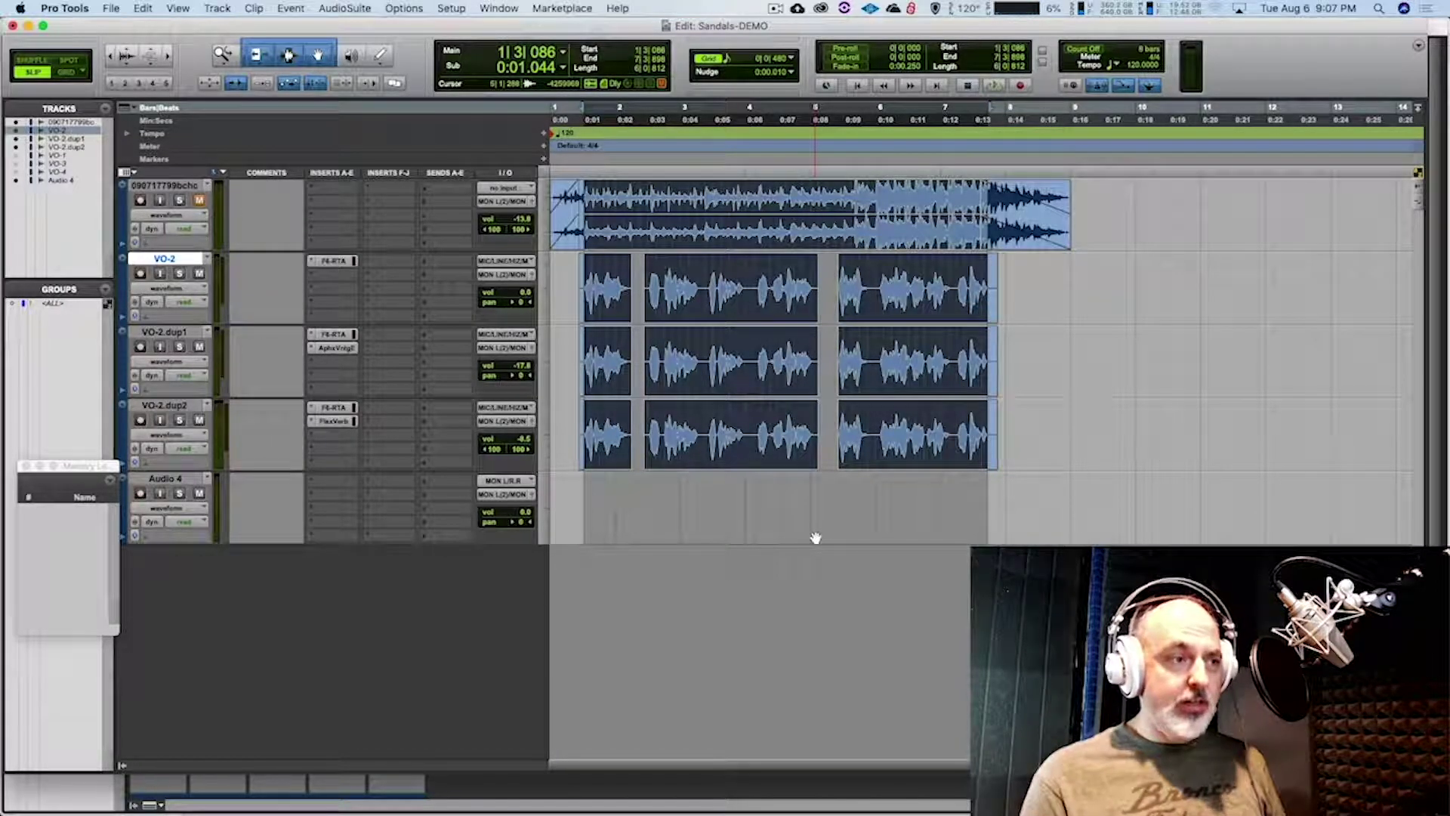
# Select the whole music clip, unmute the music track and play the mix from the beginning
pyautogui.click(665, 236)
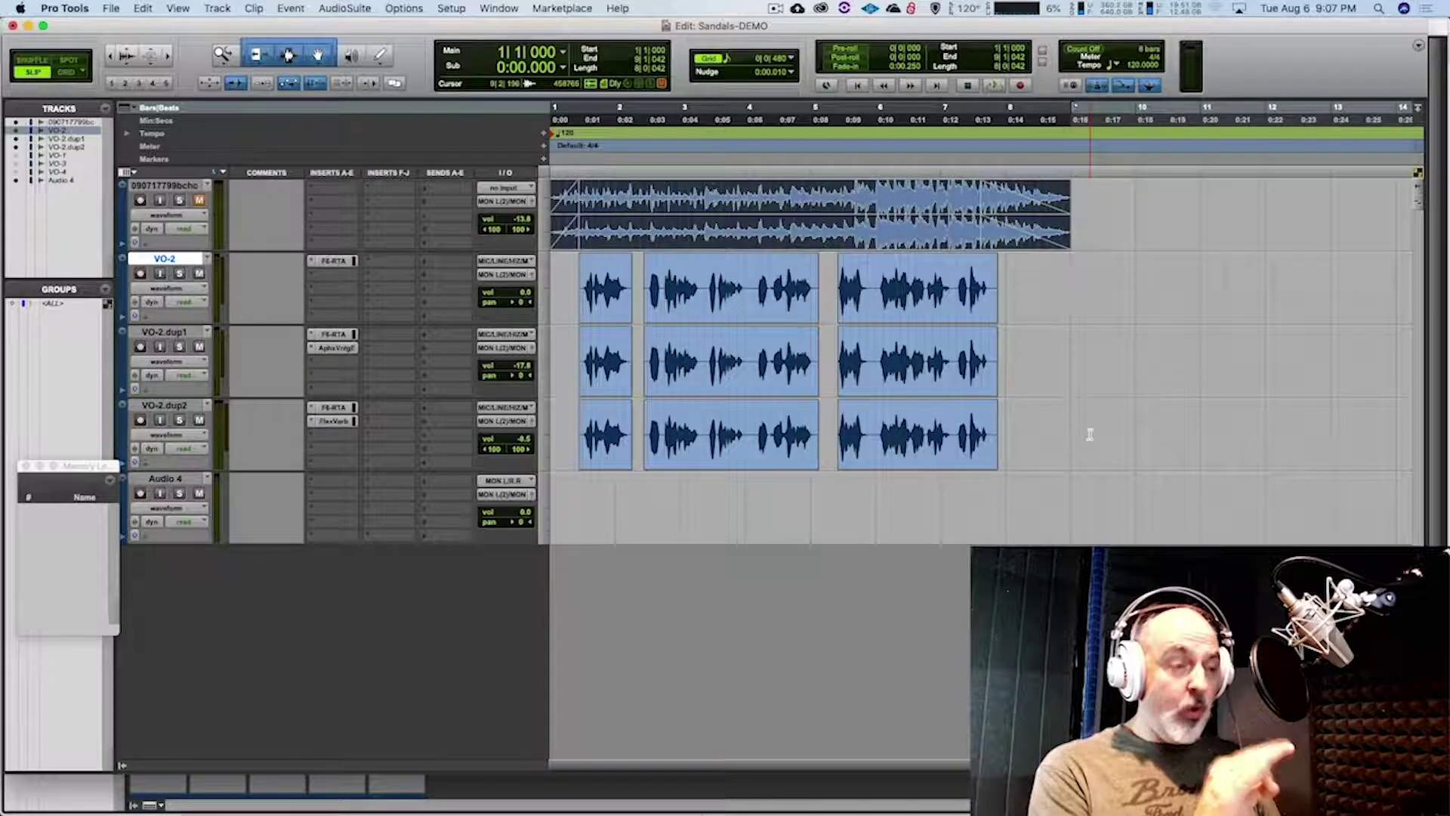
pyautogui.press('space')
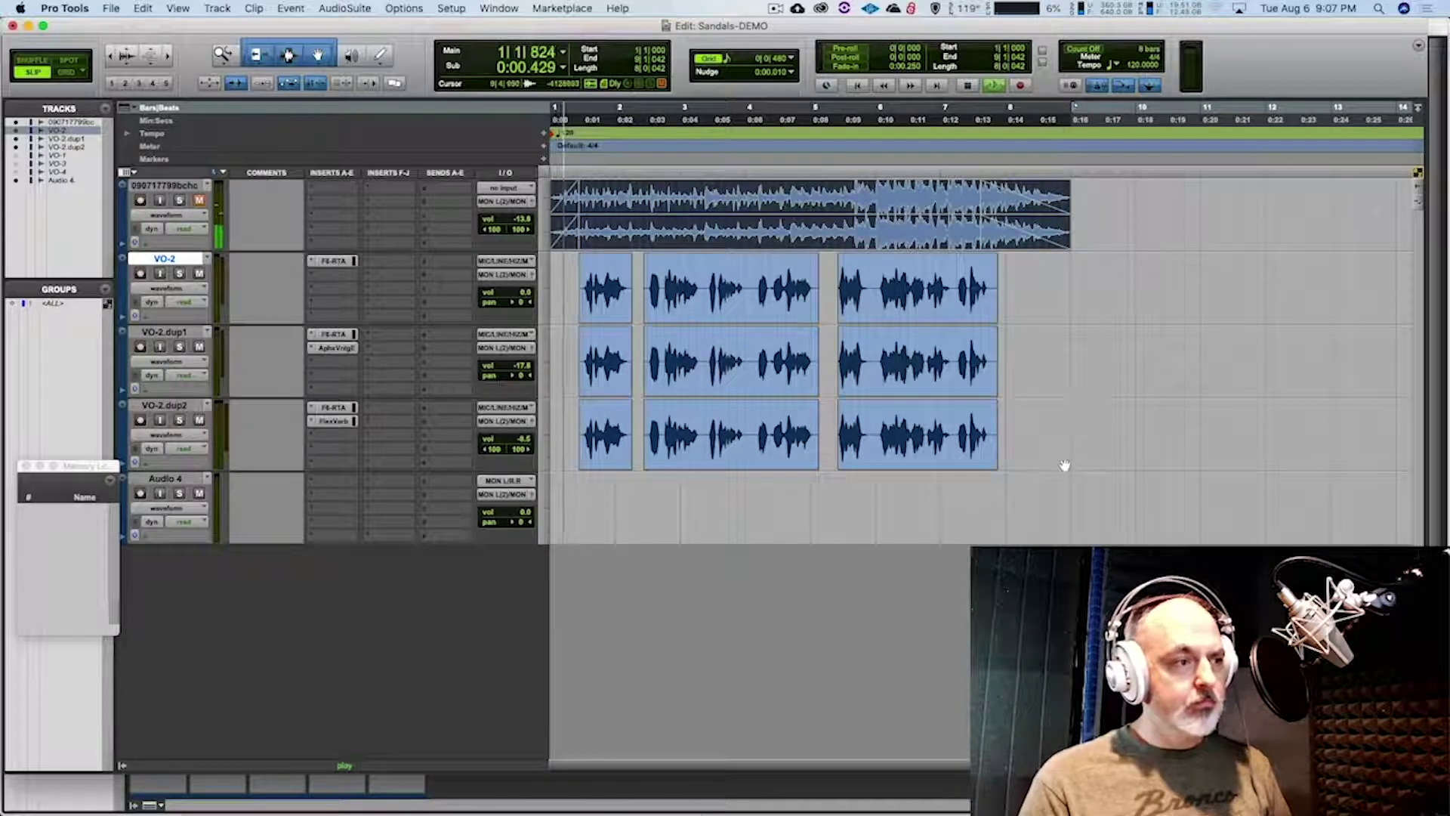
pyautogui.press('space')
pyautogui.click(198, 200)
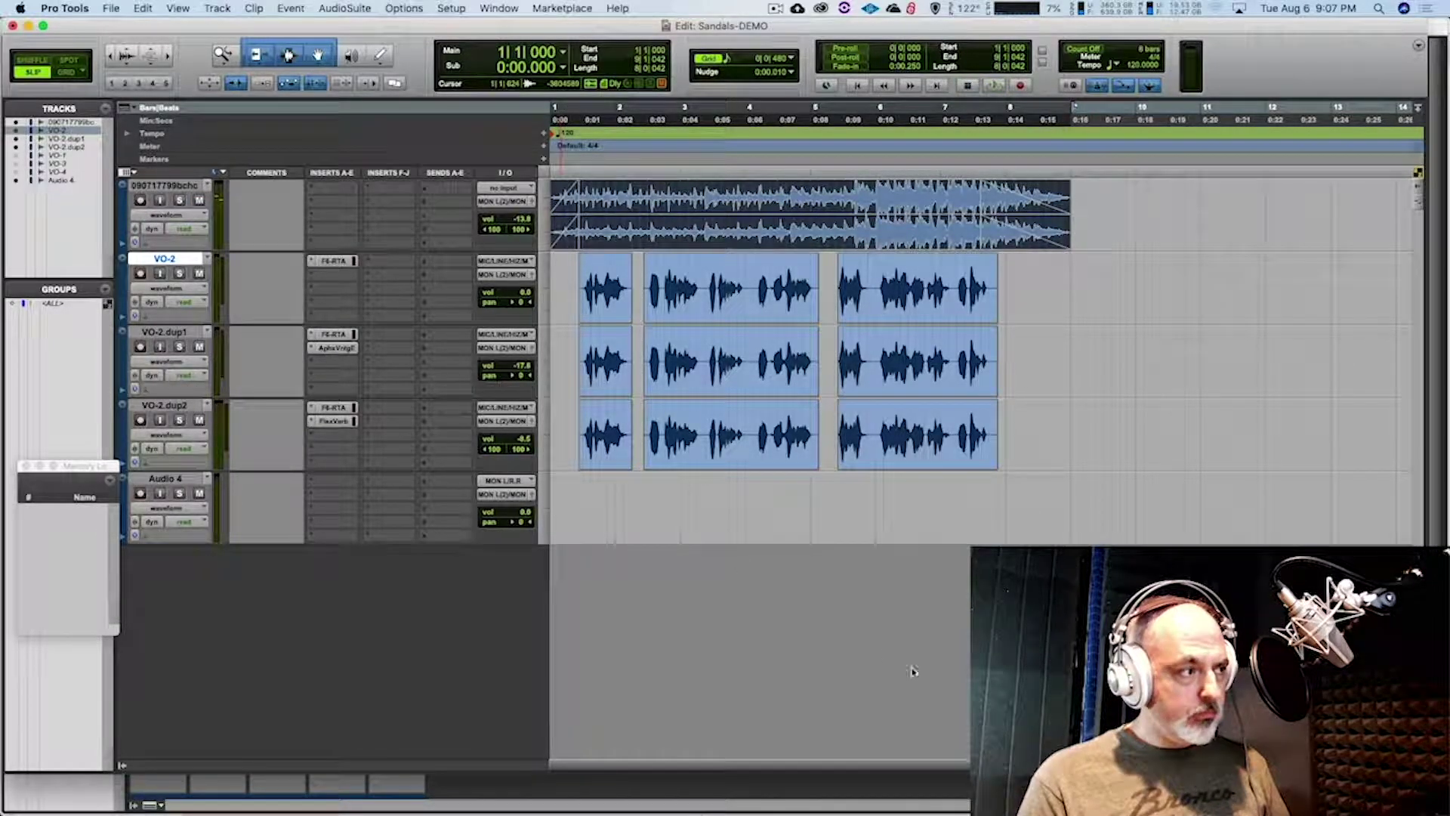
pyautogui.press('space')
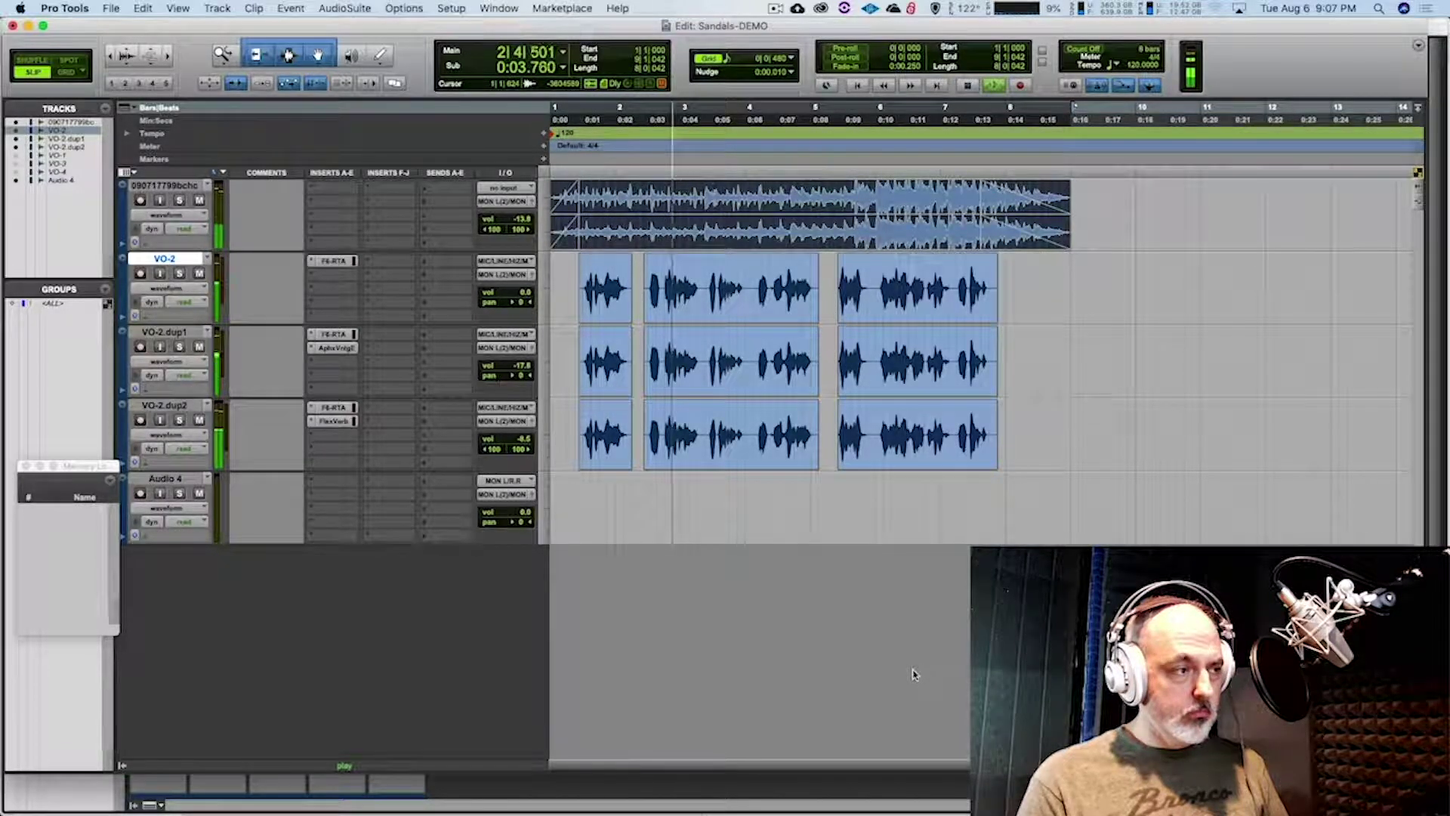
pyautogui.press('space')
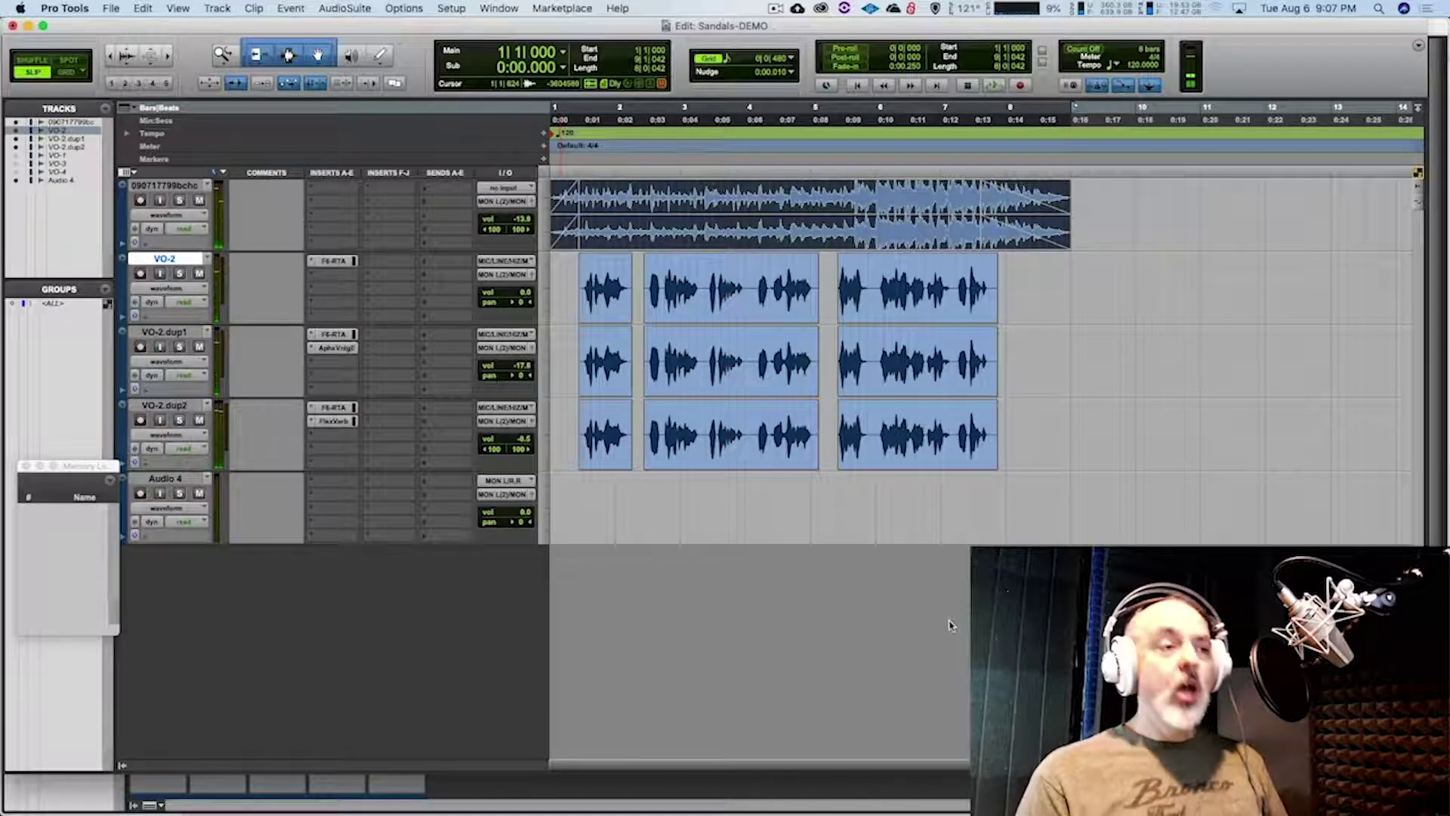
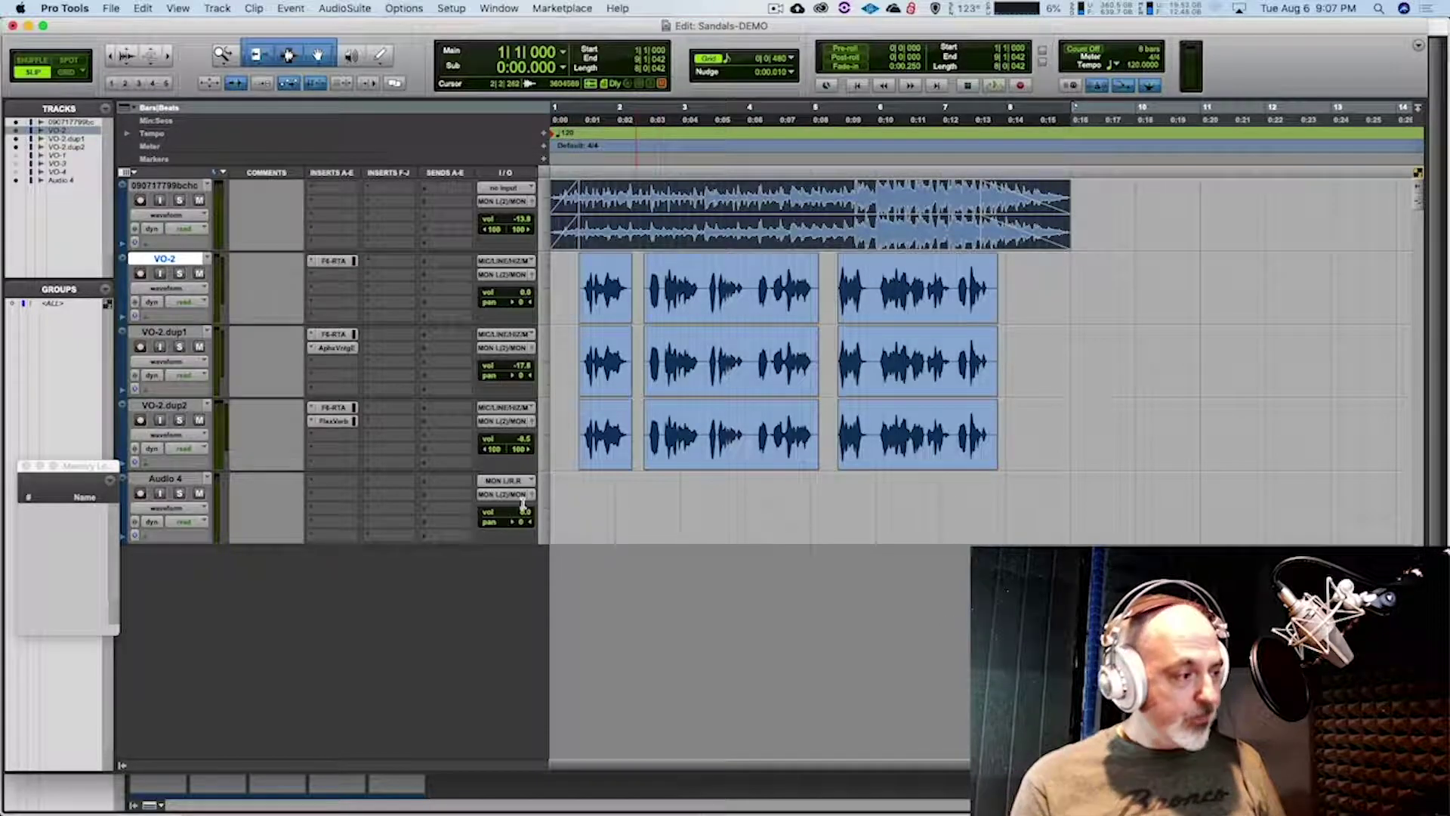
# Create one new stereo Master Fader track below Audio 4
pyautogui.click(160, 480)
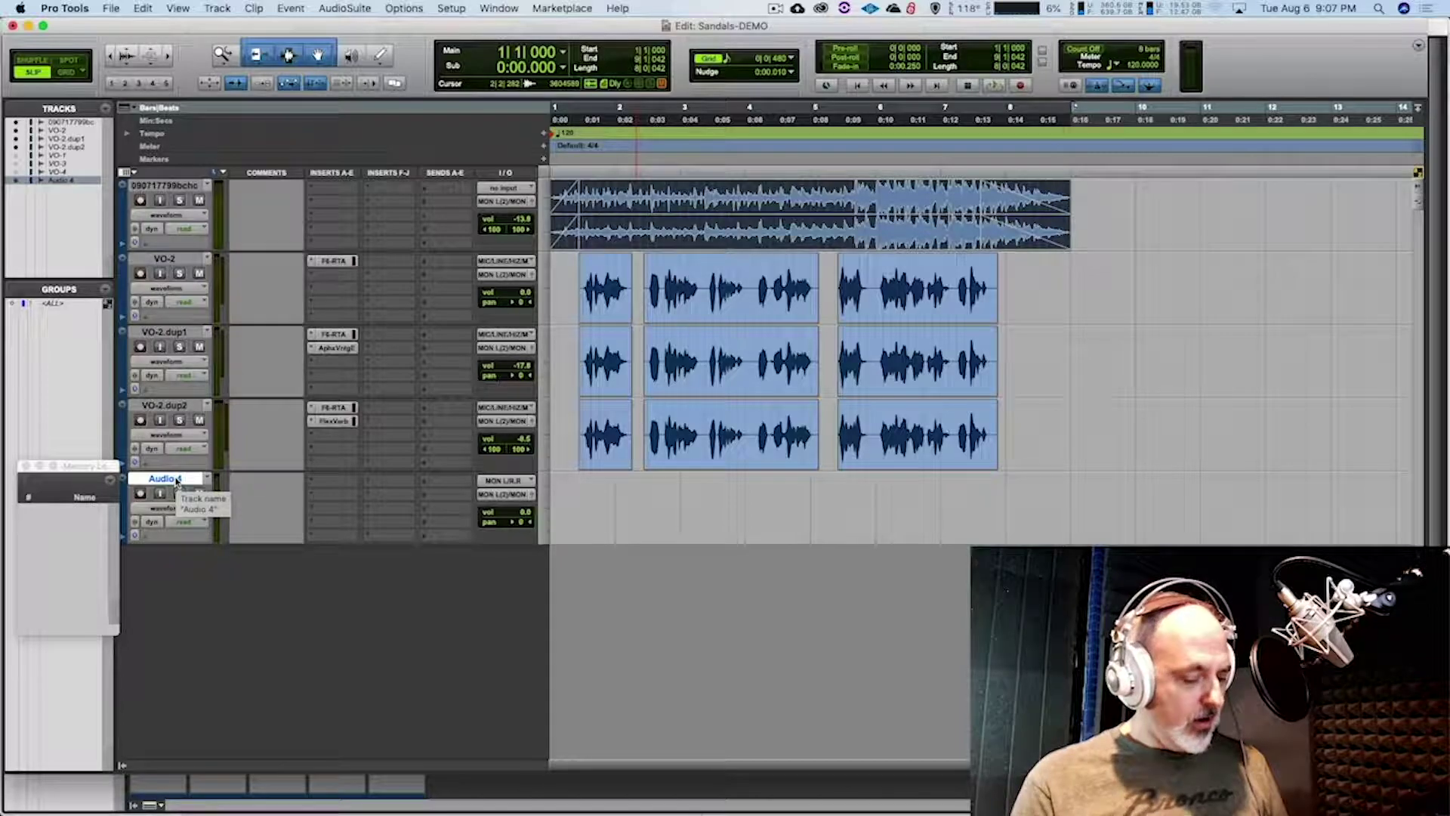
pyautogui.press('super+shift+n')
pyautogui.click(682, 296)
pyautogui.click(631, 311)
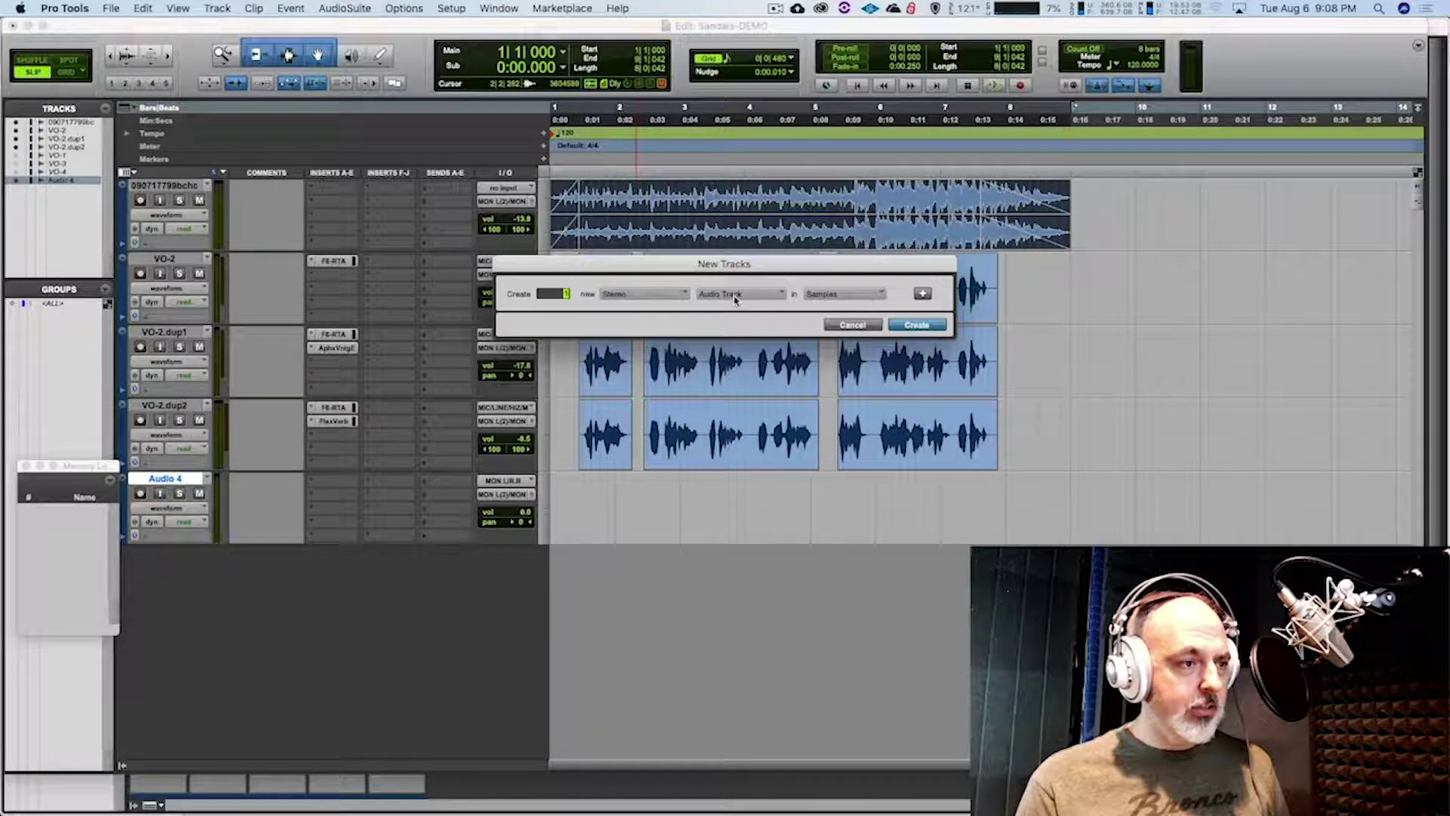
pyautogui.click(735, 299)
pyautogui.click(729, 296)
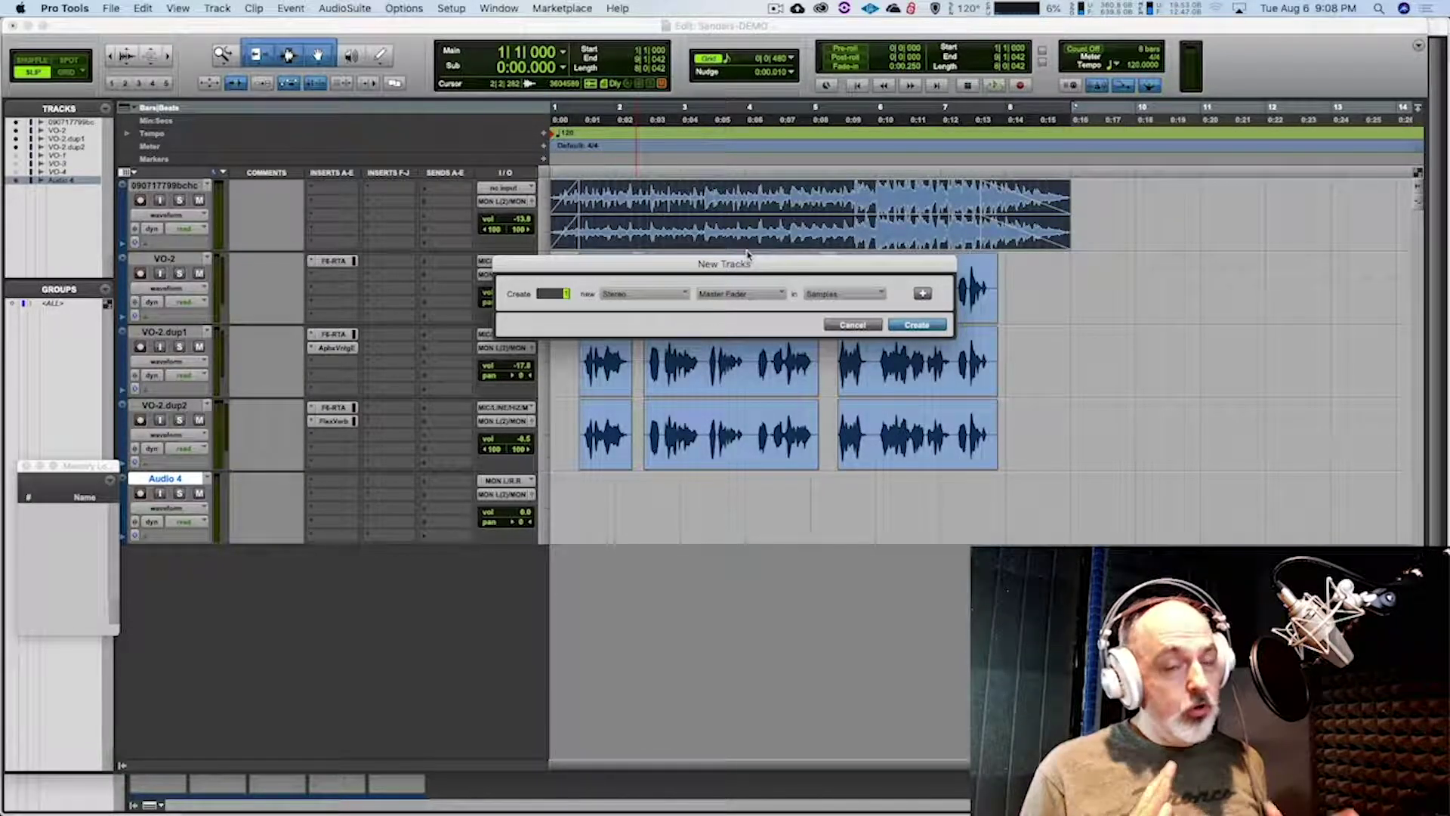
pyautogui.click(917, 324)
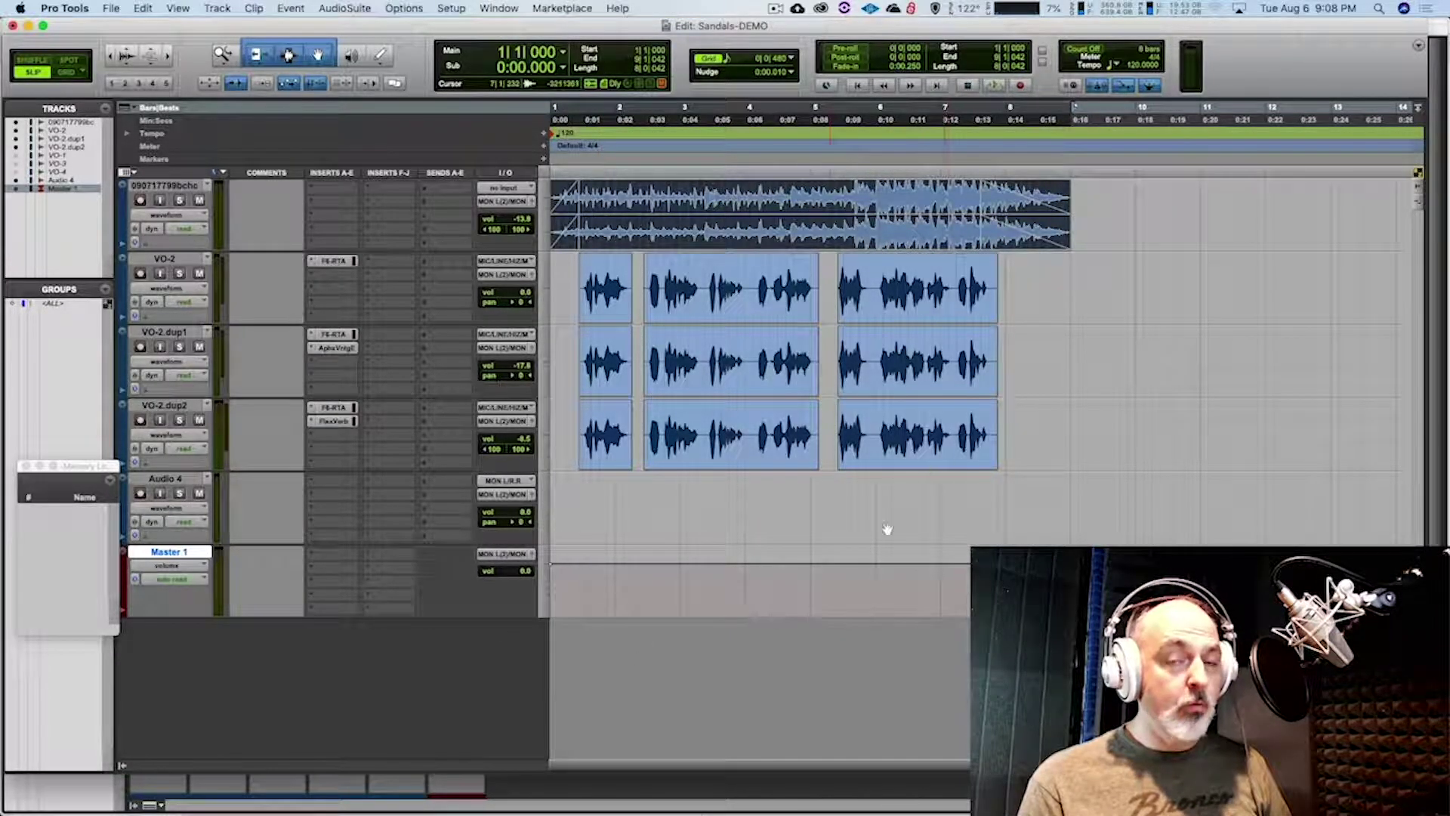
# Listen to the mix, then set VO-2 to -1.3 dB, VO-2.dup1 to -18.5 dB, VO-2.dup2 to -9.2 dB and the music to -10.5 dB
pyautogui.press('space')
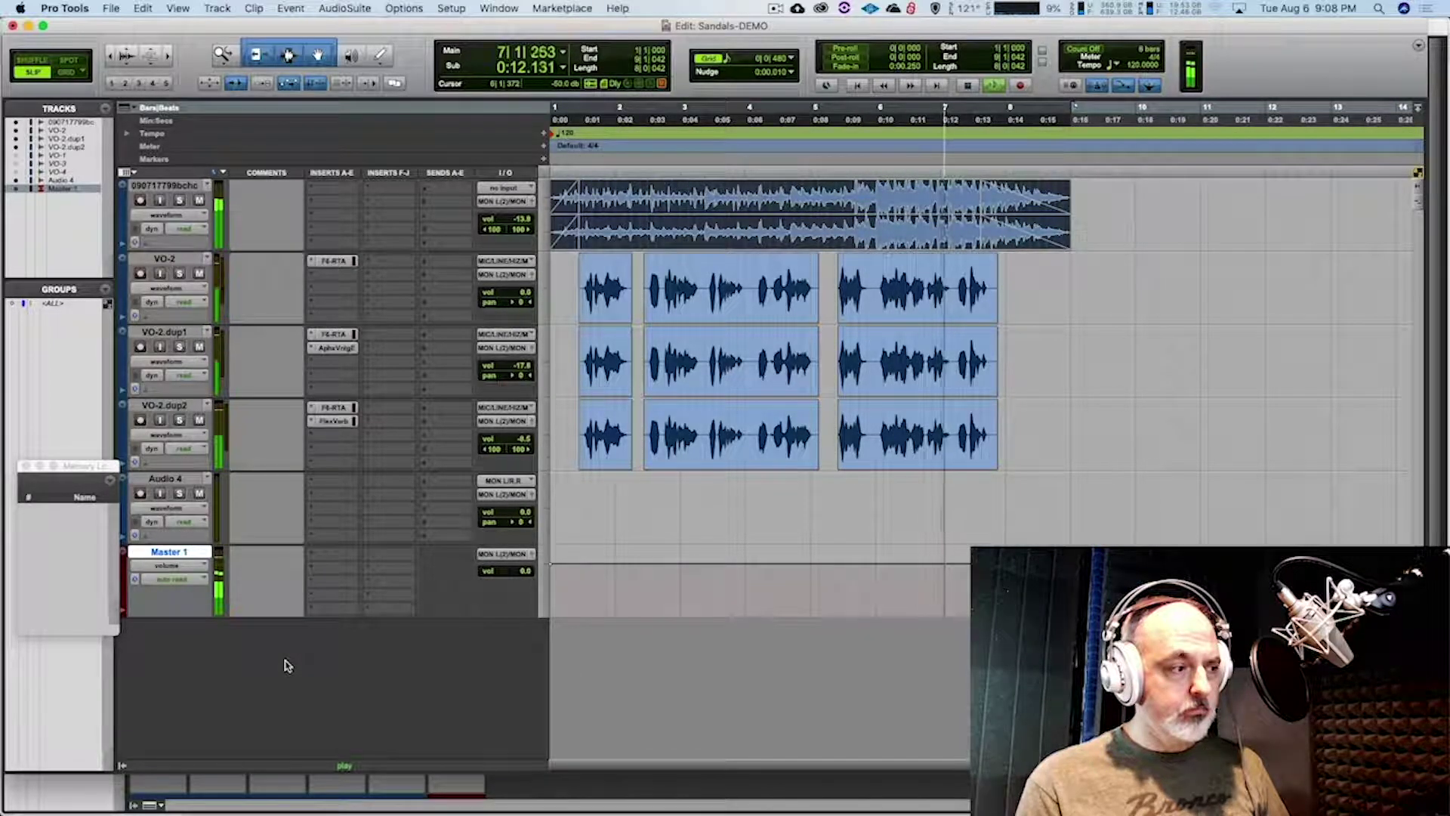
pyautogui.press('space')
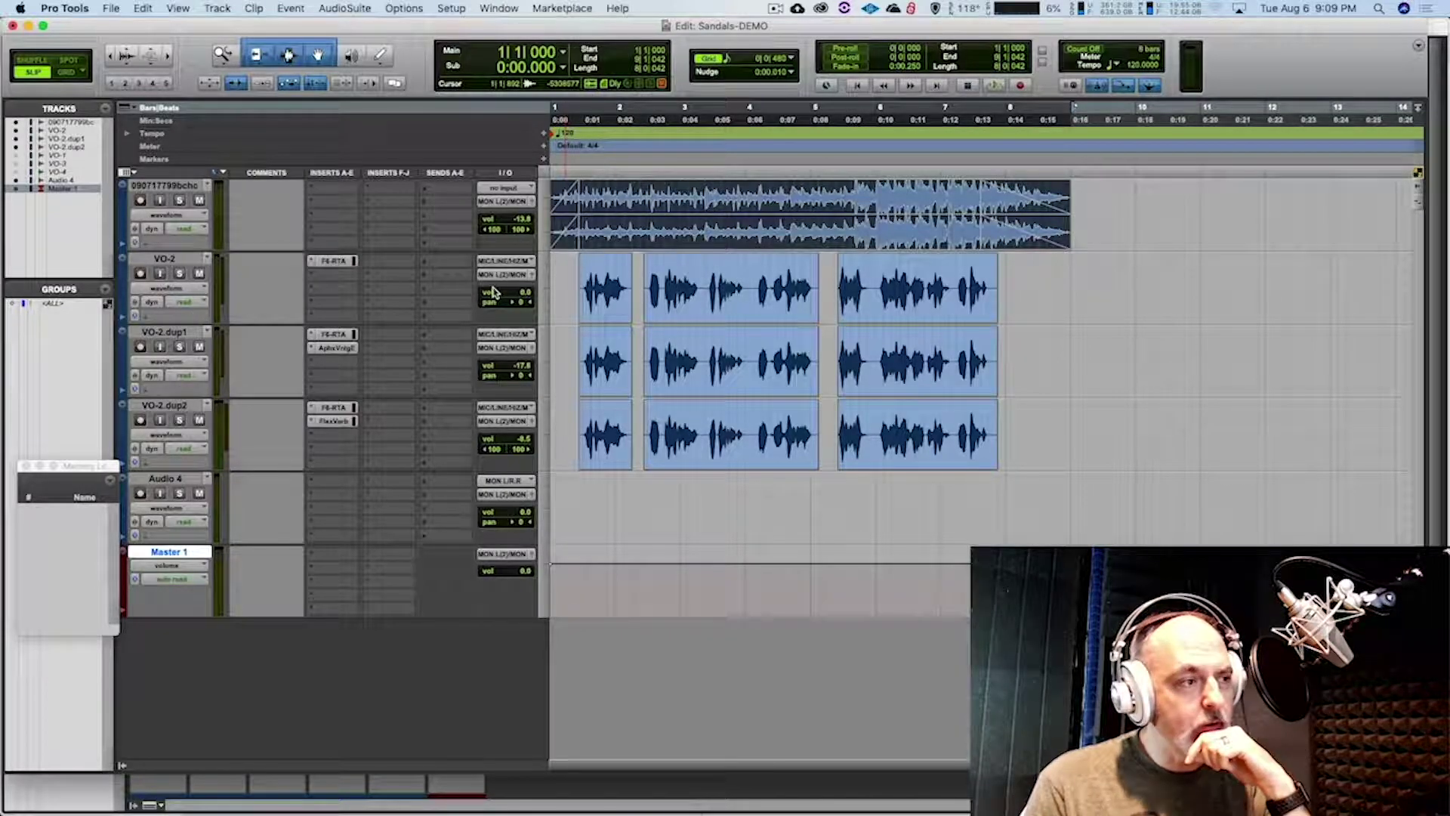
pyautogui.moveTo(521, 296); pyautogui.dragTo(523, 298)
pyautogui.moveTo(530, 369); pyautogui.dragTo(529, 370)
pyautogui.moveTo(527, 443); pyautogui.dragTo(526, 443)
pyautogui.moveTo(526, 224); pyautogui.dragTo(529, 220)
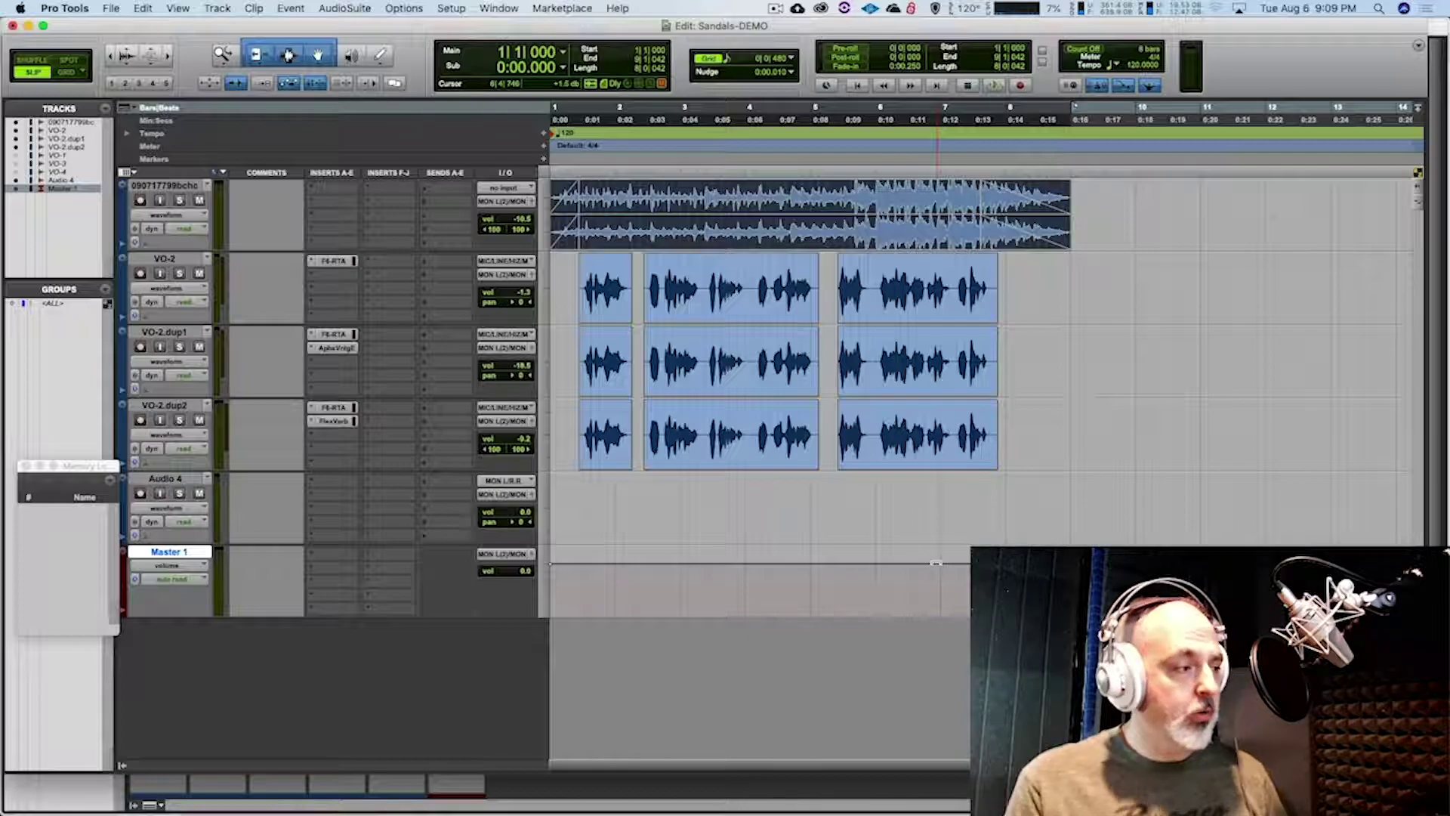
# Play the rebalanced mix and raise the music track's volume to -9.2 dB
pyautogui.press('space')
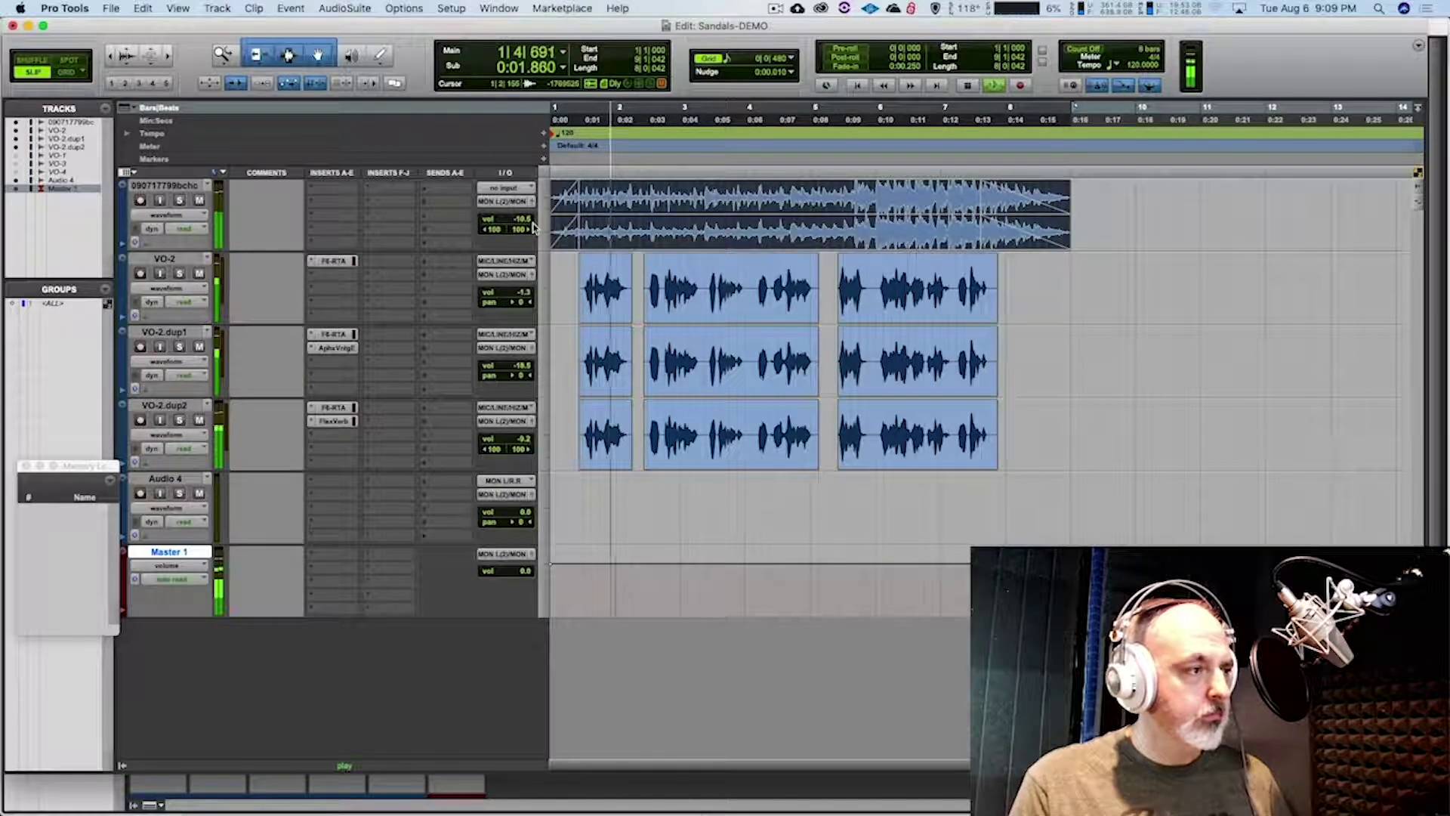
pyautogui.moveTo(526, 221); pyautogui.dragTo(525, 220)
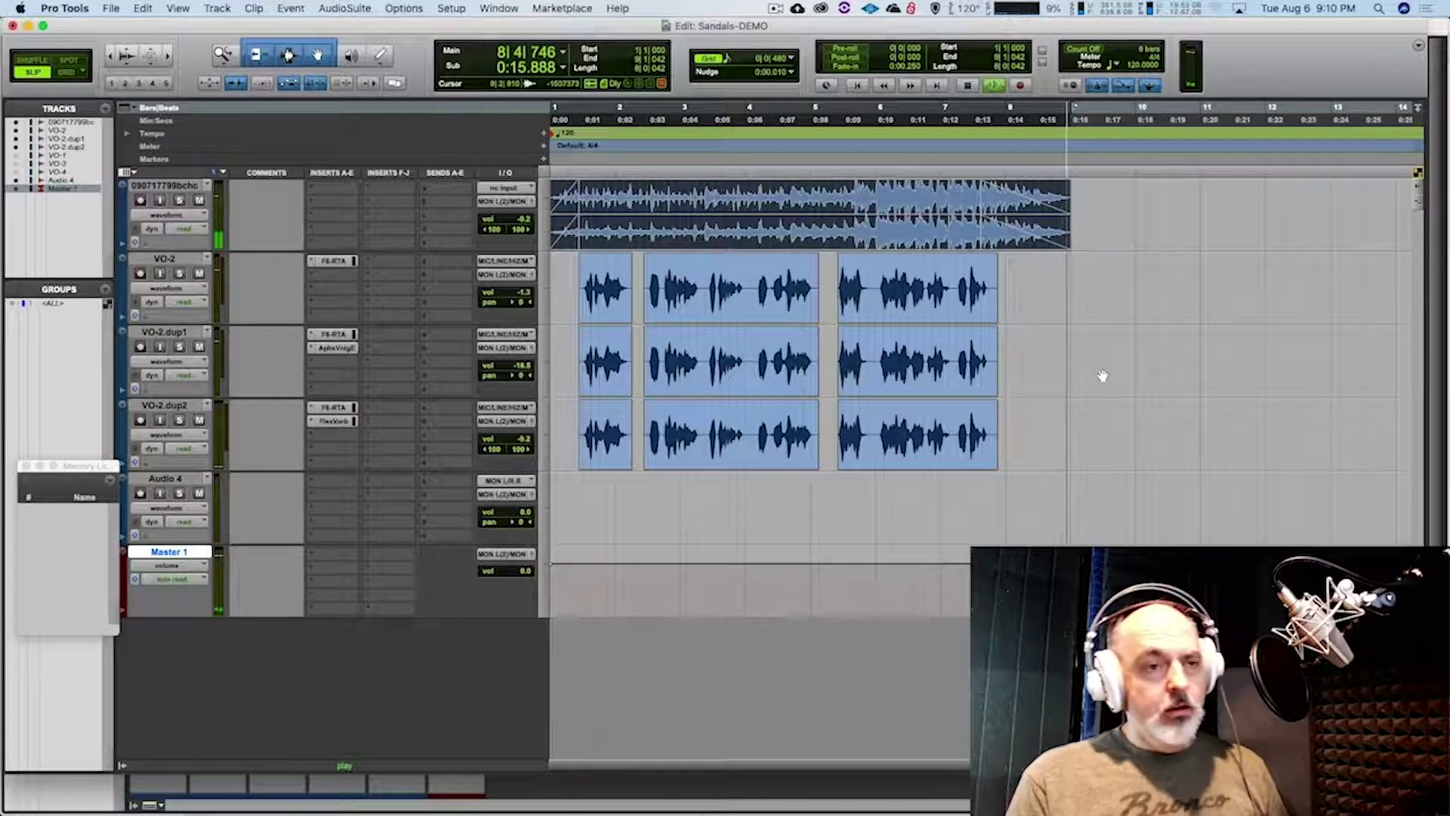
pyautogui.press('space')
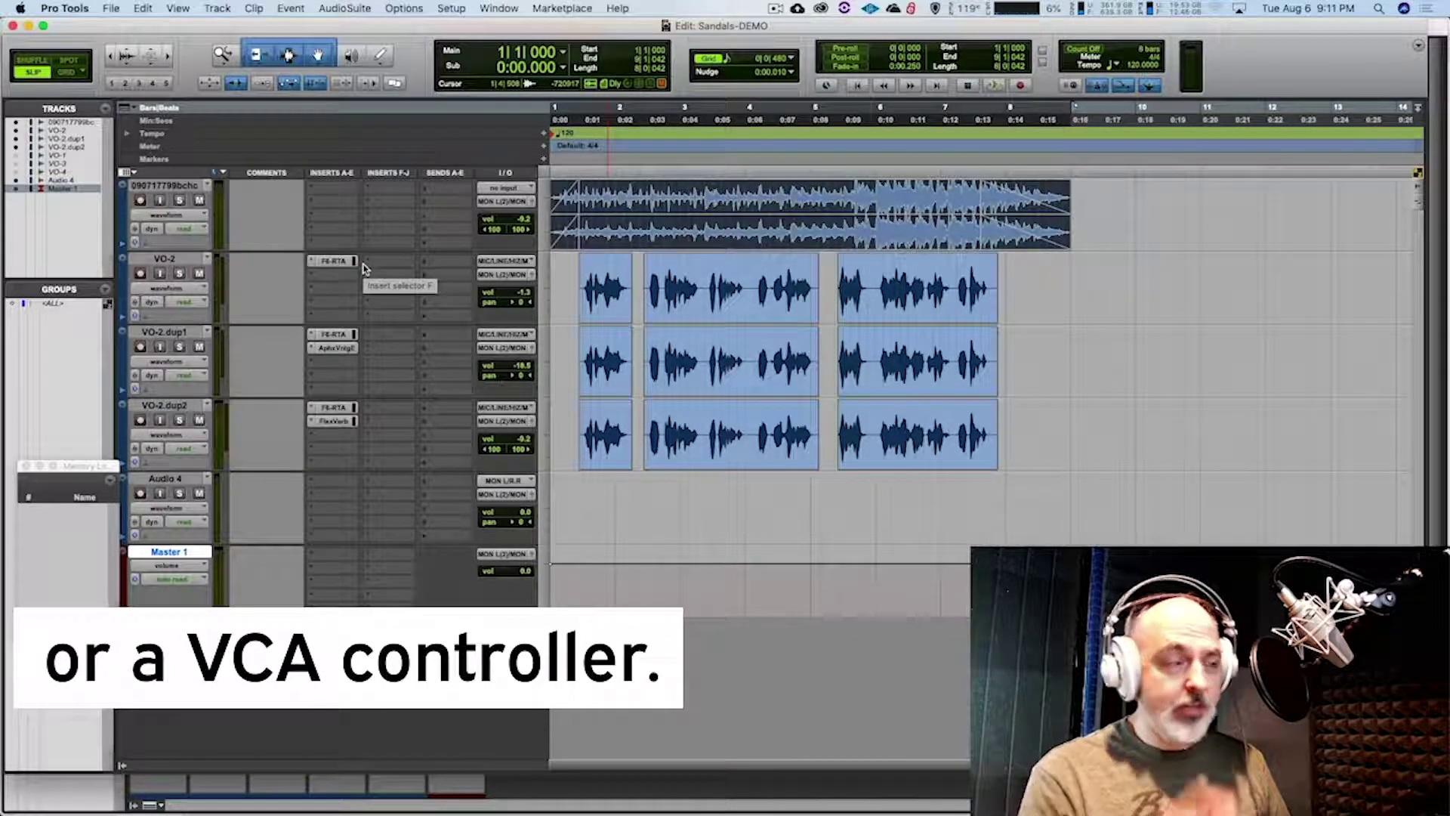
# Insert the Waves SSLComp (mono) compressor on VO-2 in the slot below F6-RTA
pyautogui.click(331, 276)
pyautogui.moveTo(344, 278)
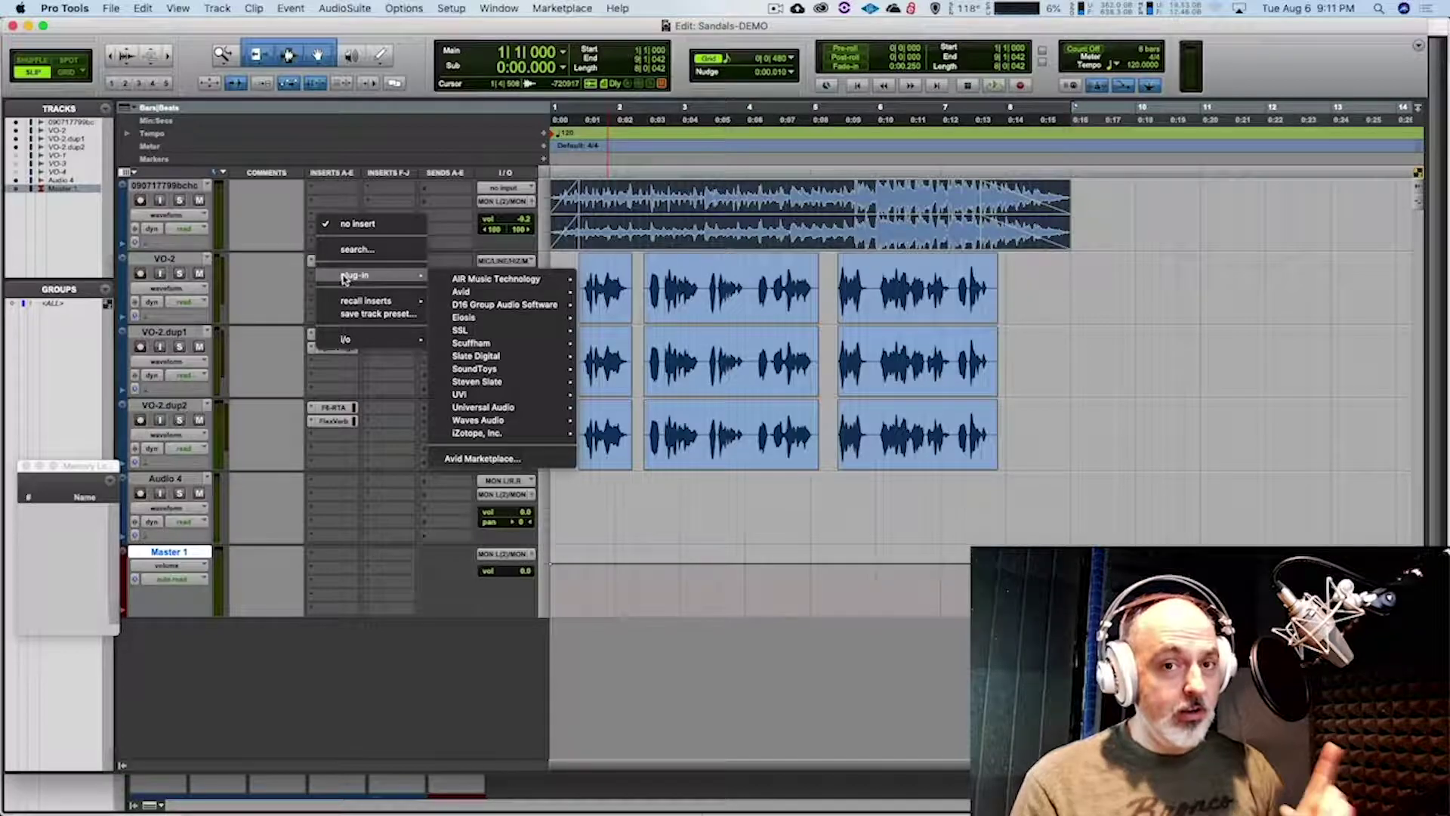
pyautogui.moveTo(499, 427)
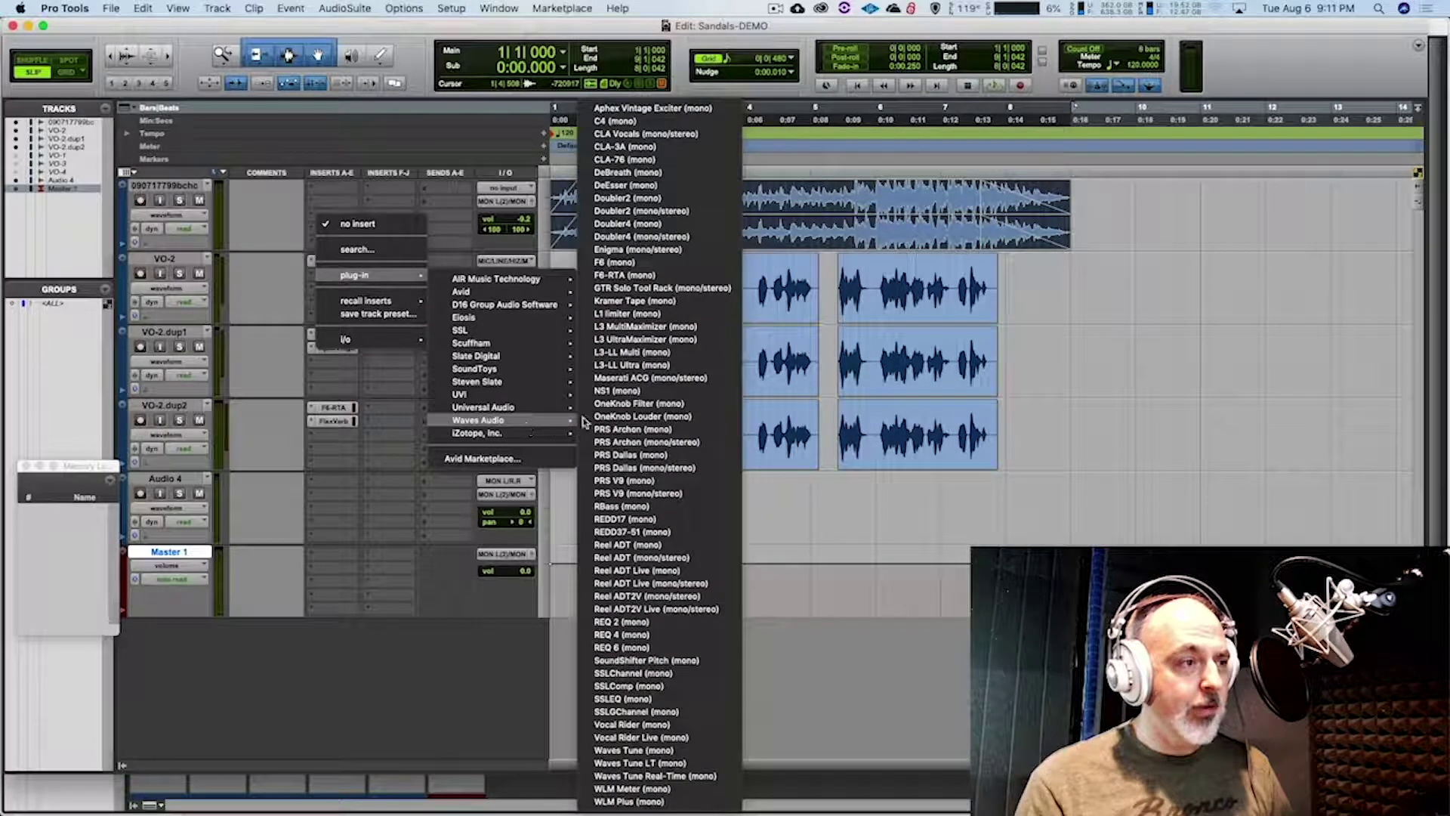
pyautogui.click(661, 687)
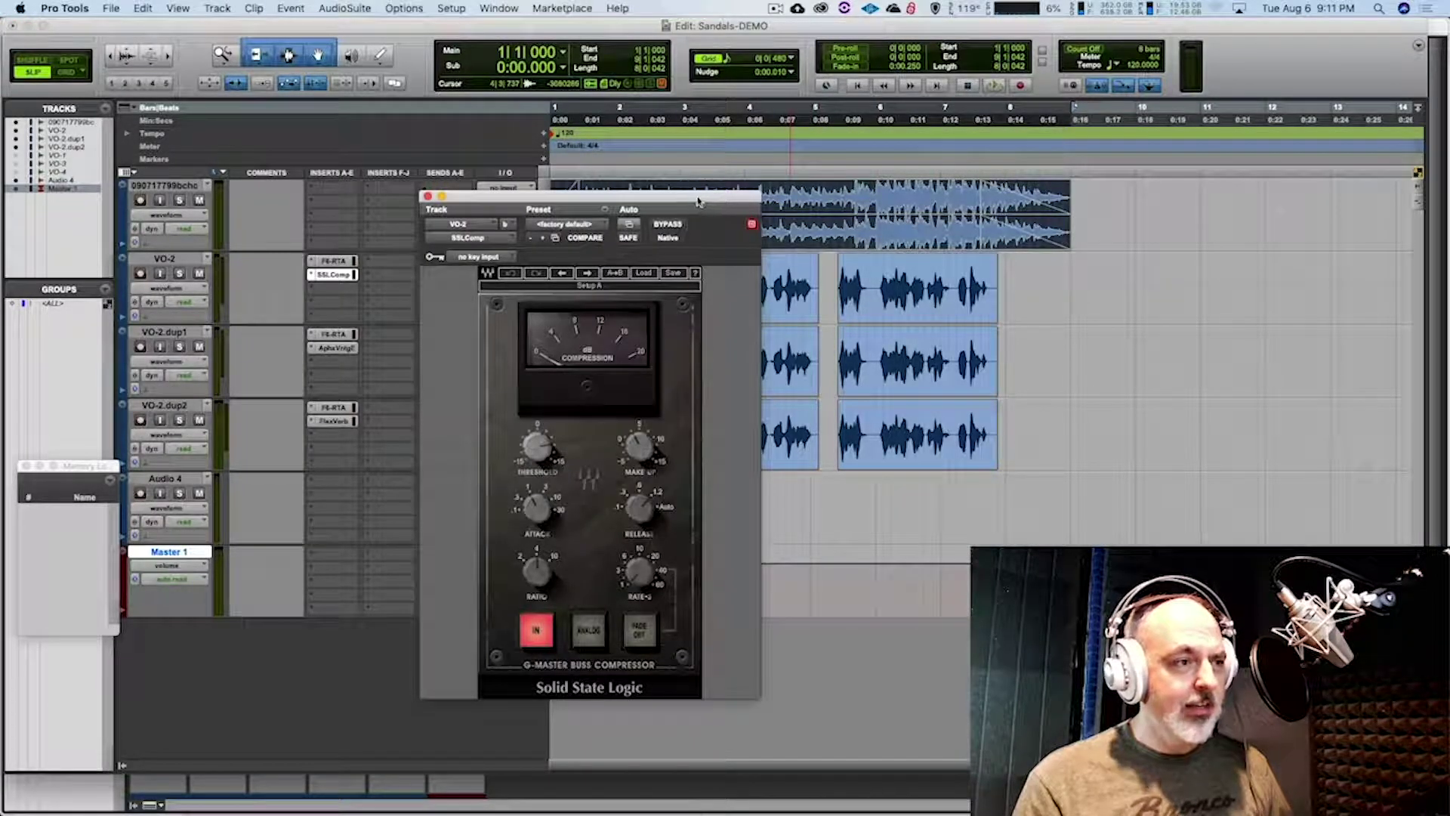
pyautogui.moveTo(698, 201); pyautogui.dragTo(858, 159)
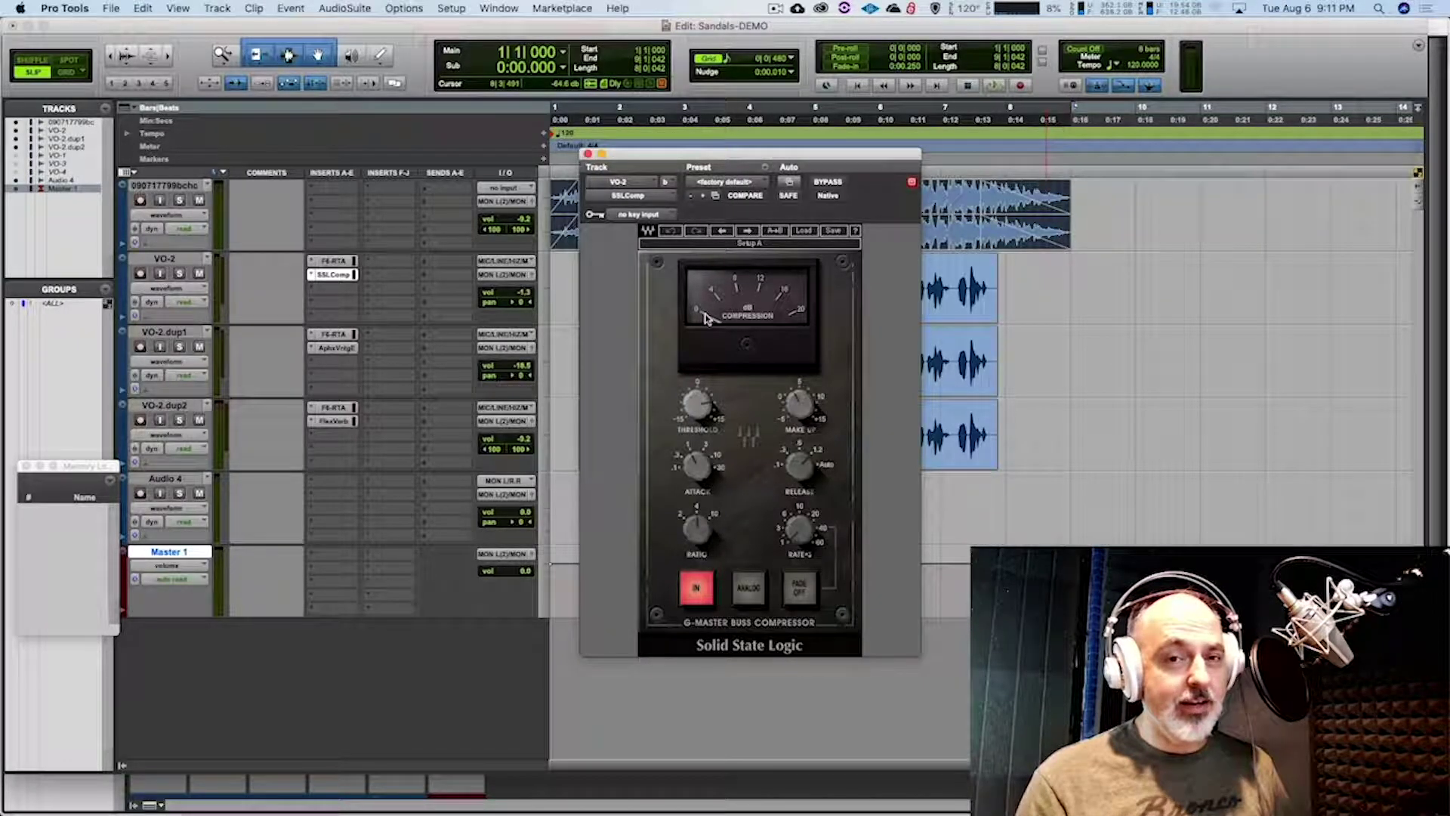
pyautogui.moveTo(709, 476)
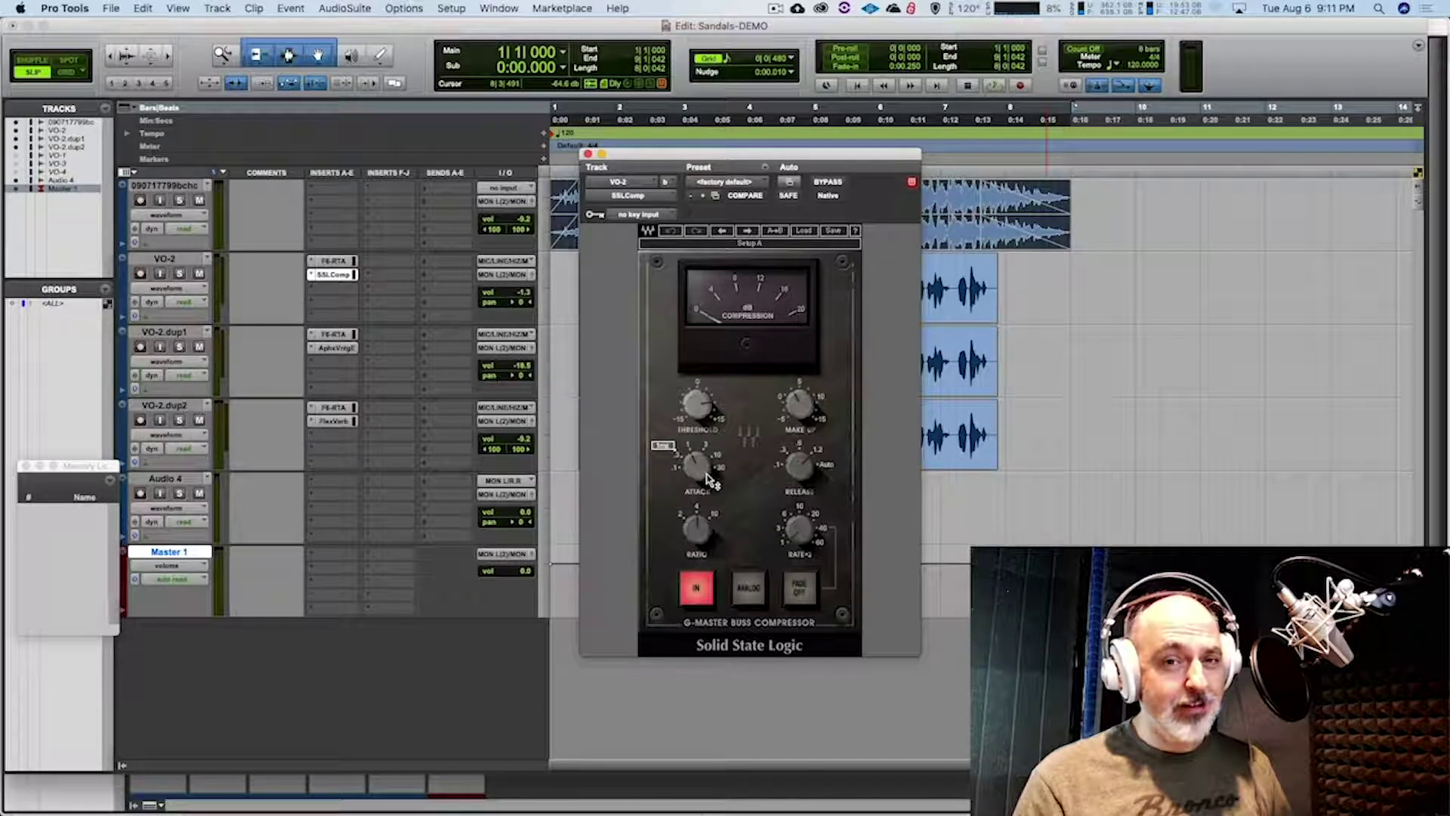
# Solo VO-2, select the voice-over's time range and play it to check the gain reduction on the SSLComp meter
pyautogui.click(180, 273)
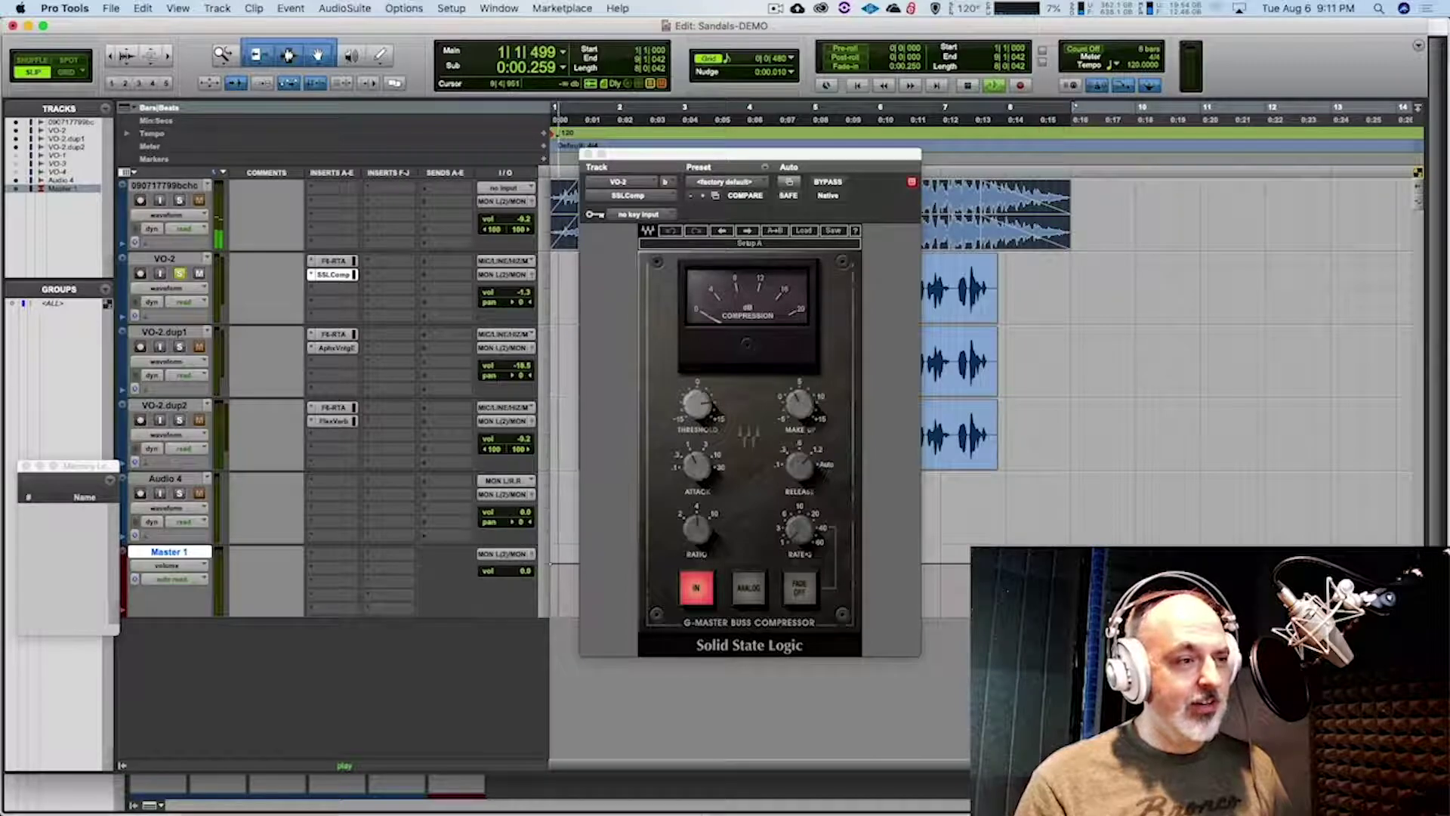
pyautogui.moveTo(838, 300); pyautogui.dragTo(821, 321)
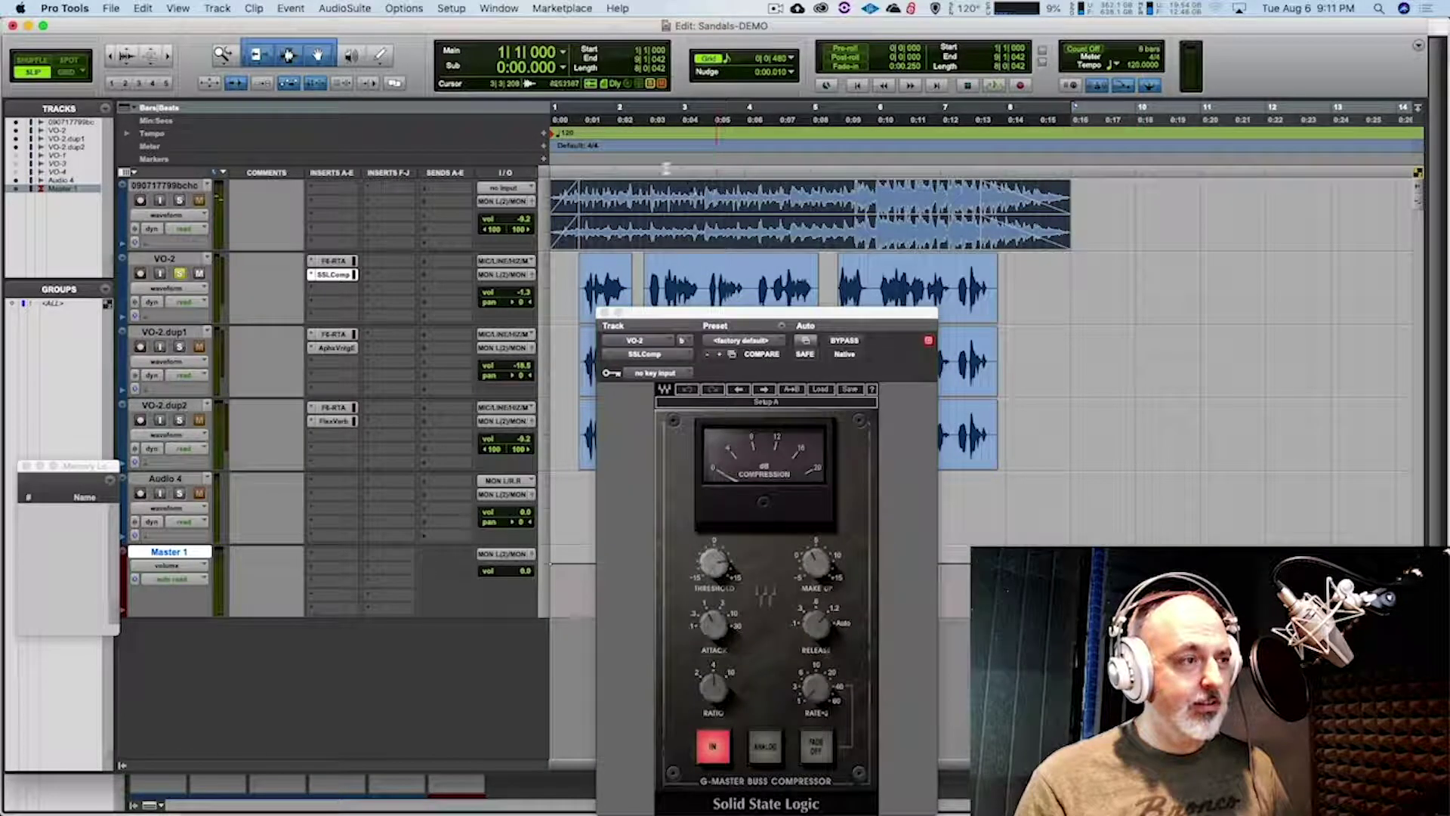
pyautogui.moveTo(587, 175); pyautogui.dragTo(985, 177)
pyautogui.press('space')
pyautogui.moveTo(828, 311); pyautogui.dragTo(779, 183)
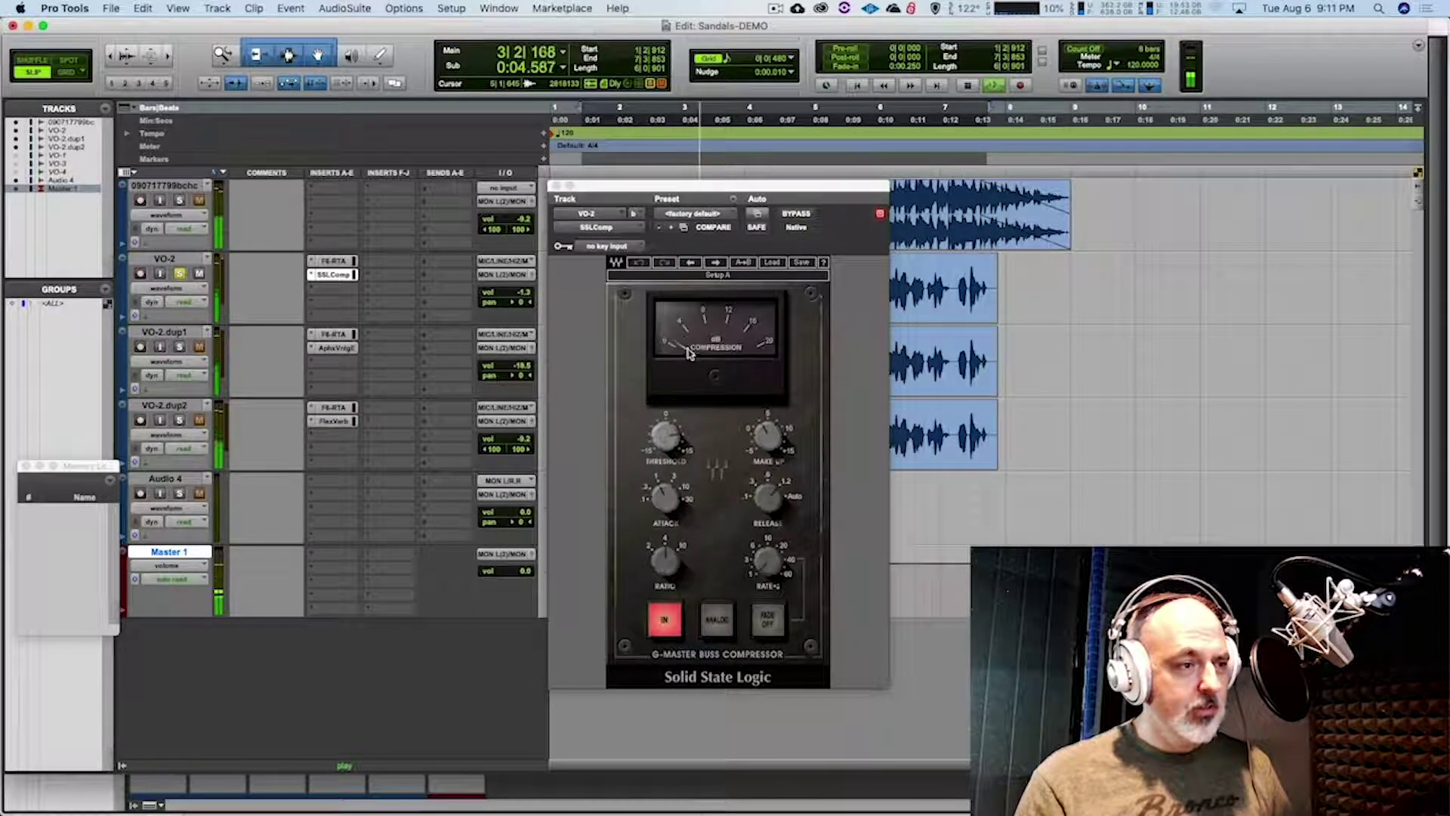
pyautogui.press('space')
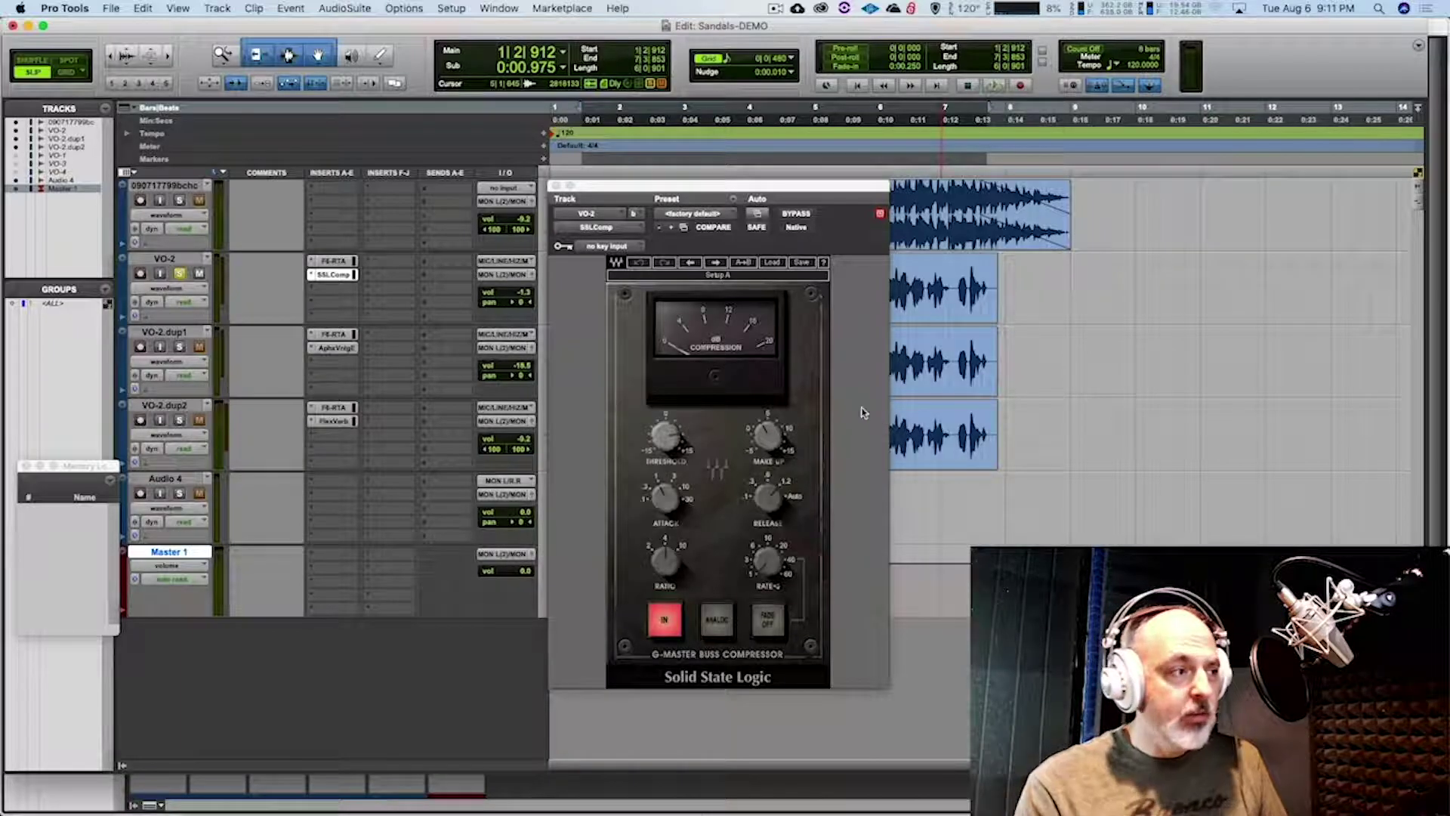
# Copy VO-2's SSLComp insert to VO-2.dup1 and VO-2.dup2, and play the three voice-over tracks soloed together
pyautogui.click(333, 274)
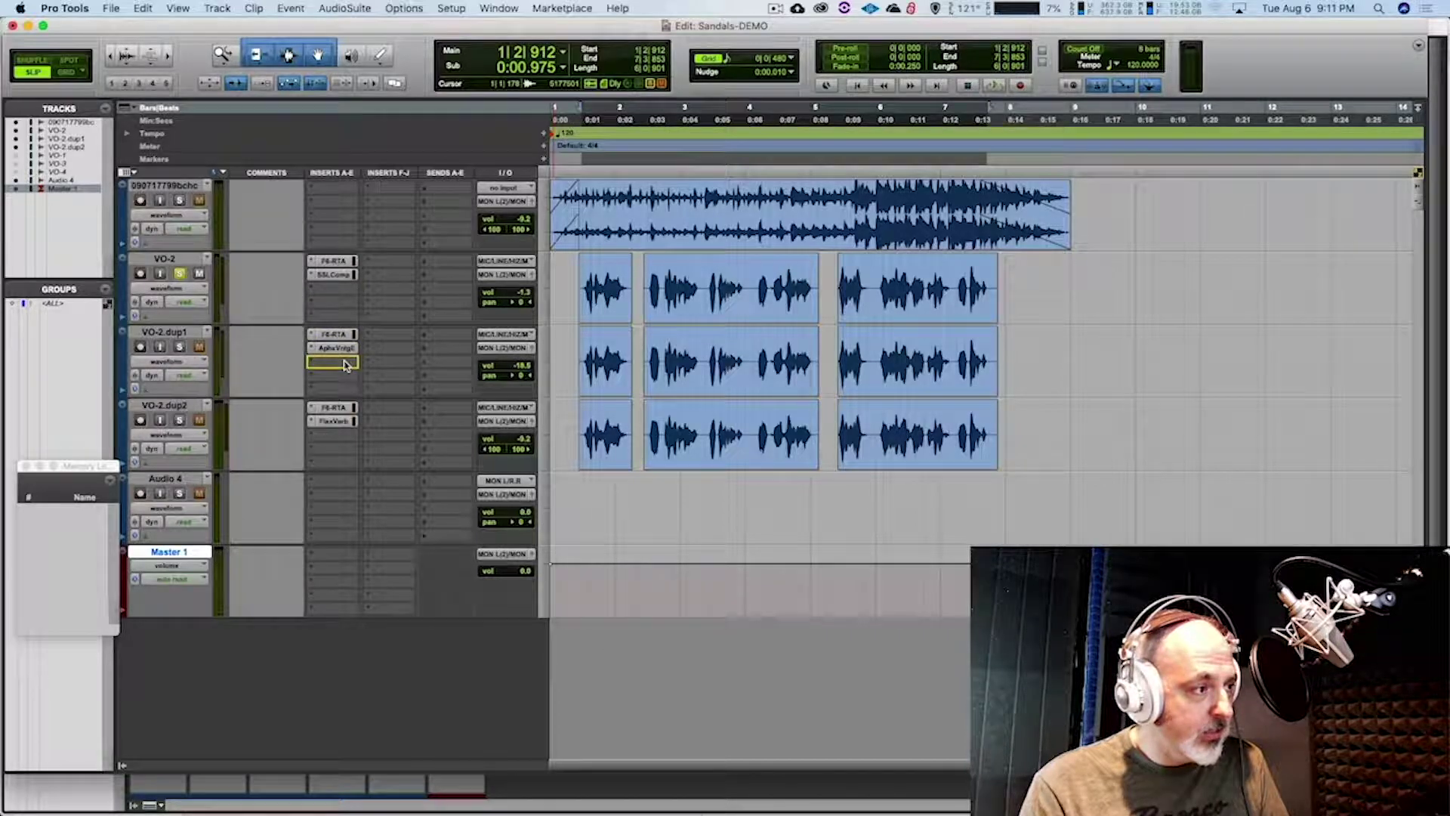
pyautogui.moveTo(343, 364); pyautogui.dragTo(356, 437)
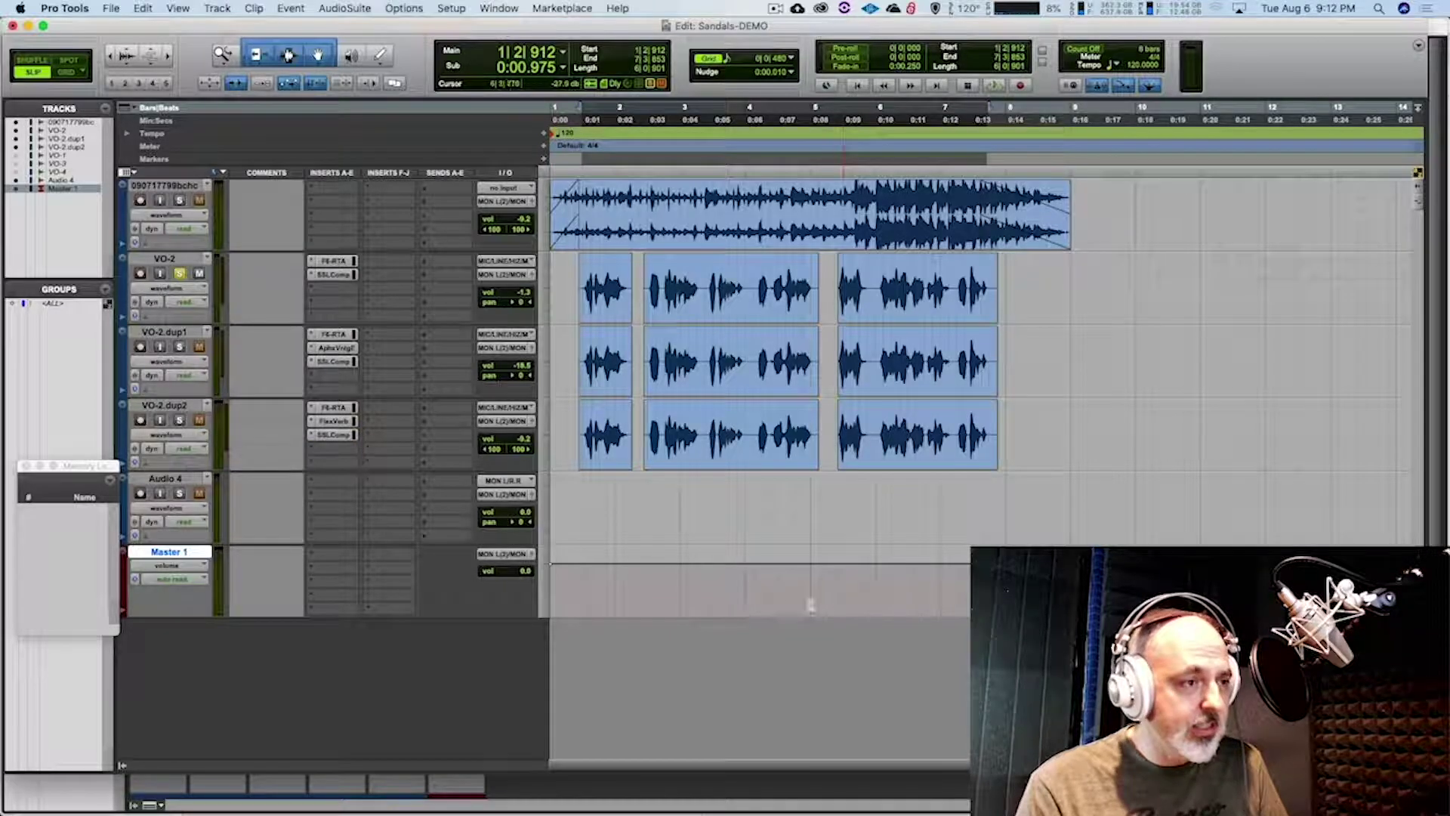
pyautogui.click(180, 274)
pyautogui.click(181, 275)
pyautogui.press('space')
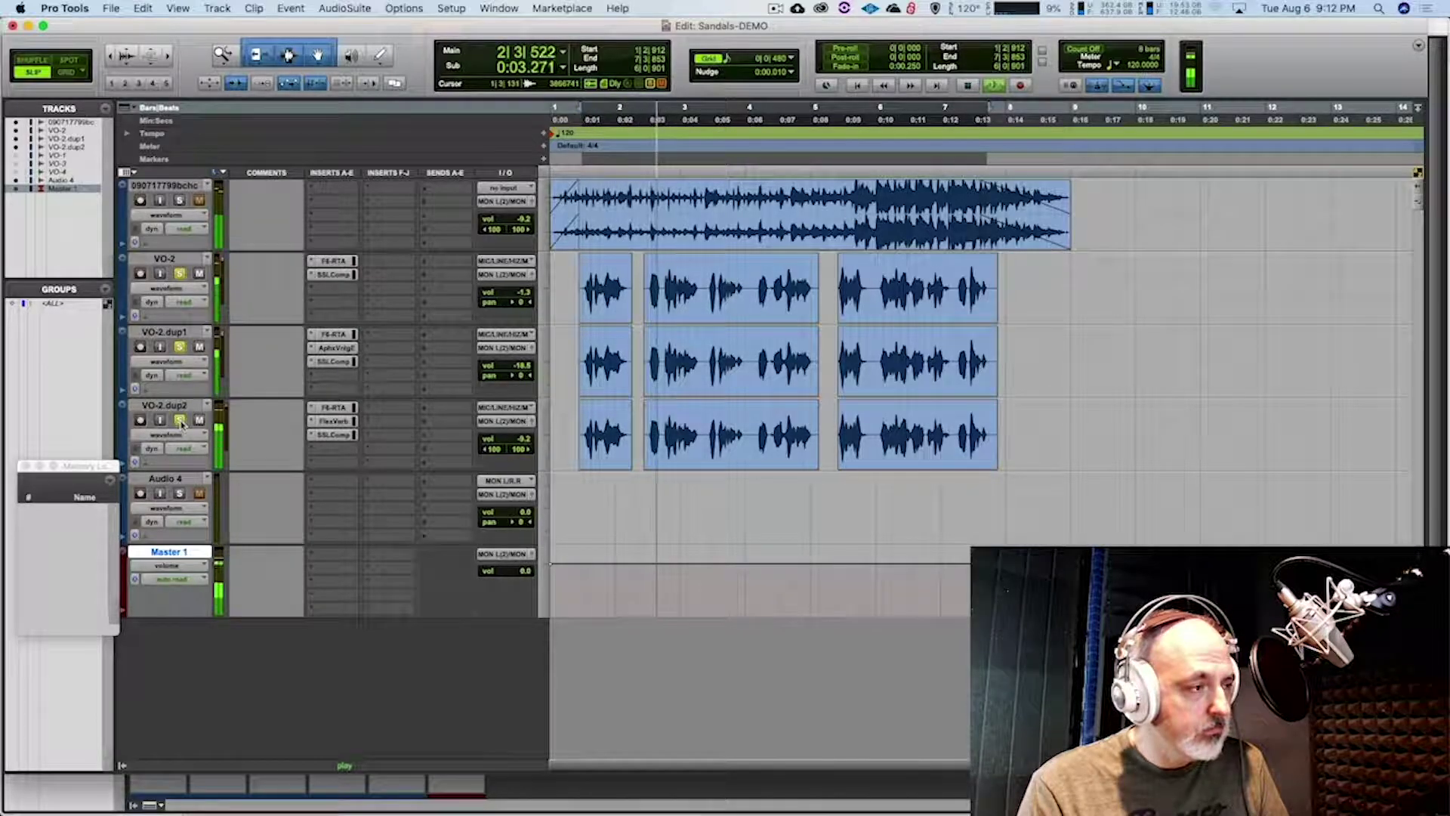
pyautogui.press('space')
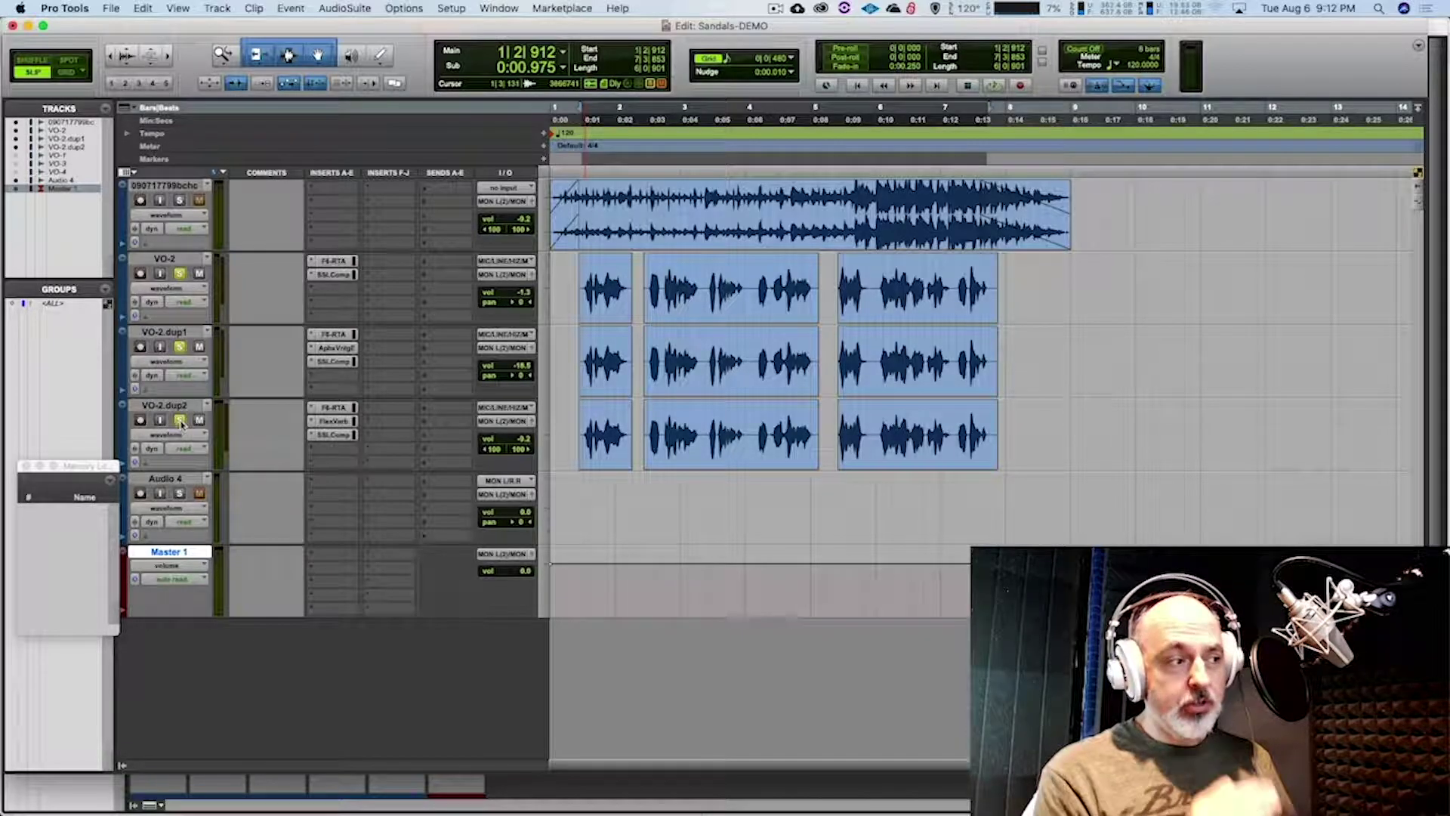
# Adjust the SSLComp threshold on VO-2 while the soloed voice-over tracks play
pyautogui.click(332, 275)
pyautogui.press('space')
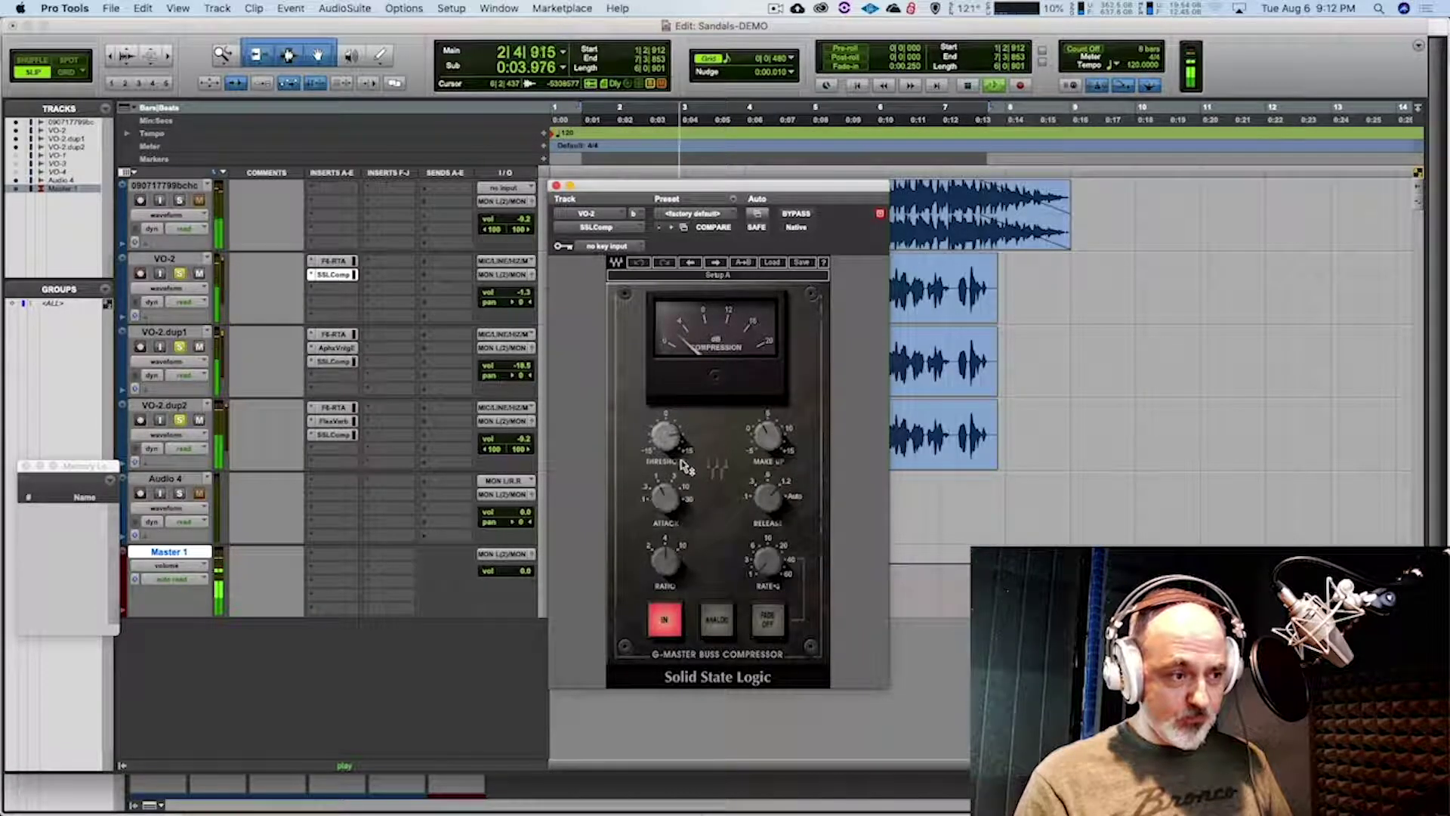
pyautogui.moveTo(666, 436)
pyautogui.moveTo(666, 437); pyautogui.dragTo(659, 437)
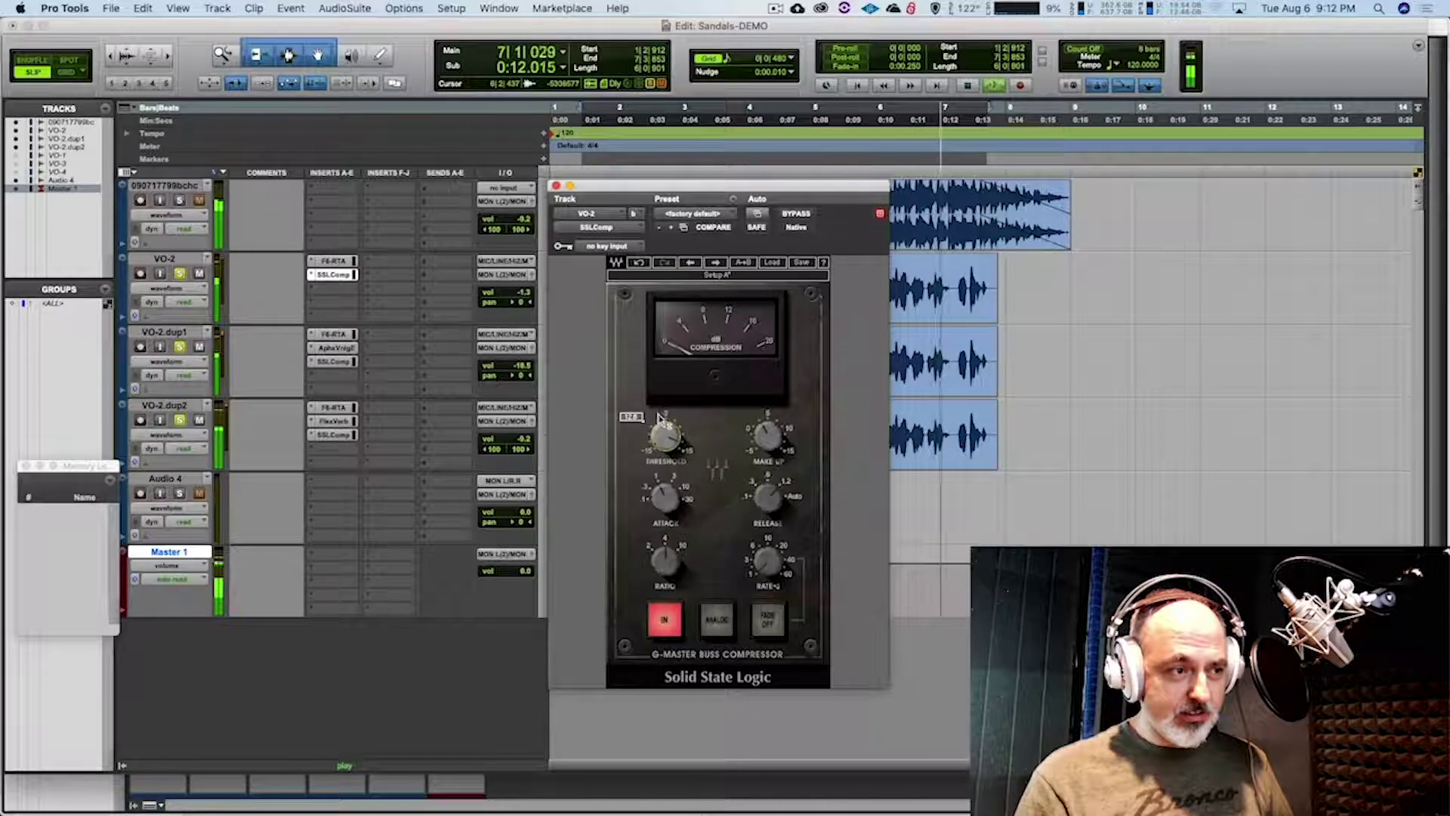
pyautogui.click(556, 185)
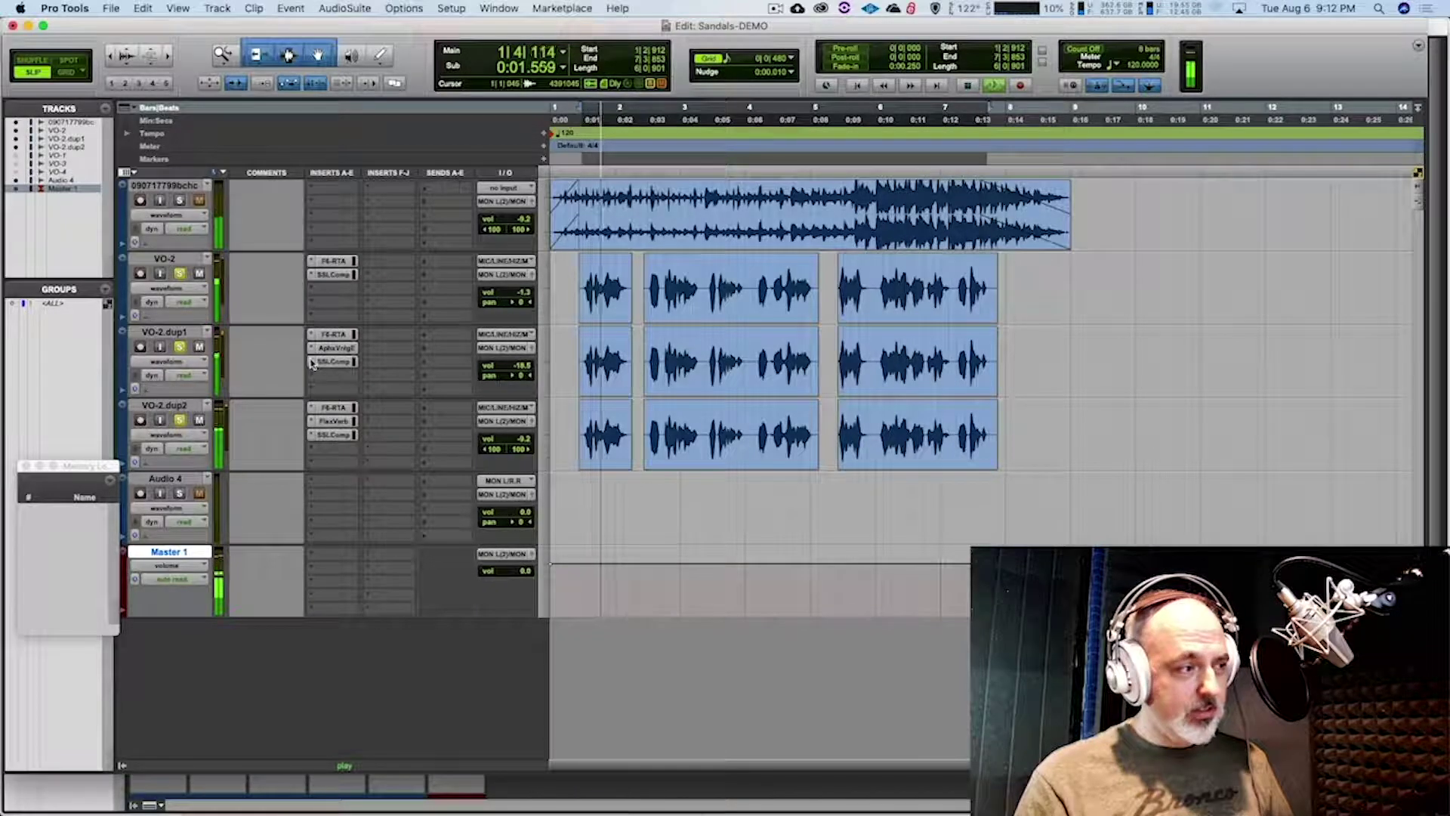
# Adjust the SSLComp thresholds on VO-2.dup1 and VO-2.dup2 during playback, and save the session
pyautogui.click(334, 362)
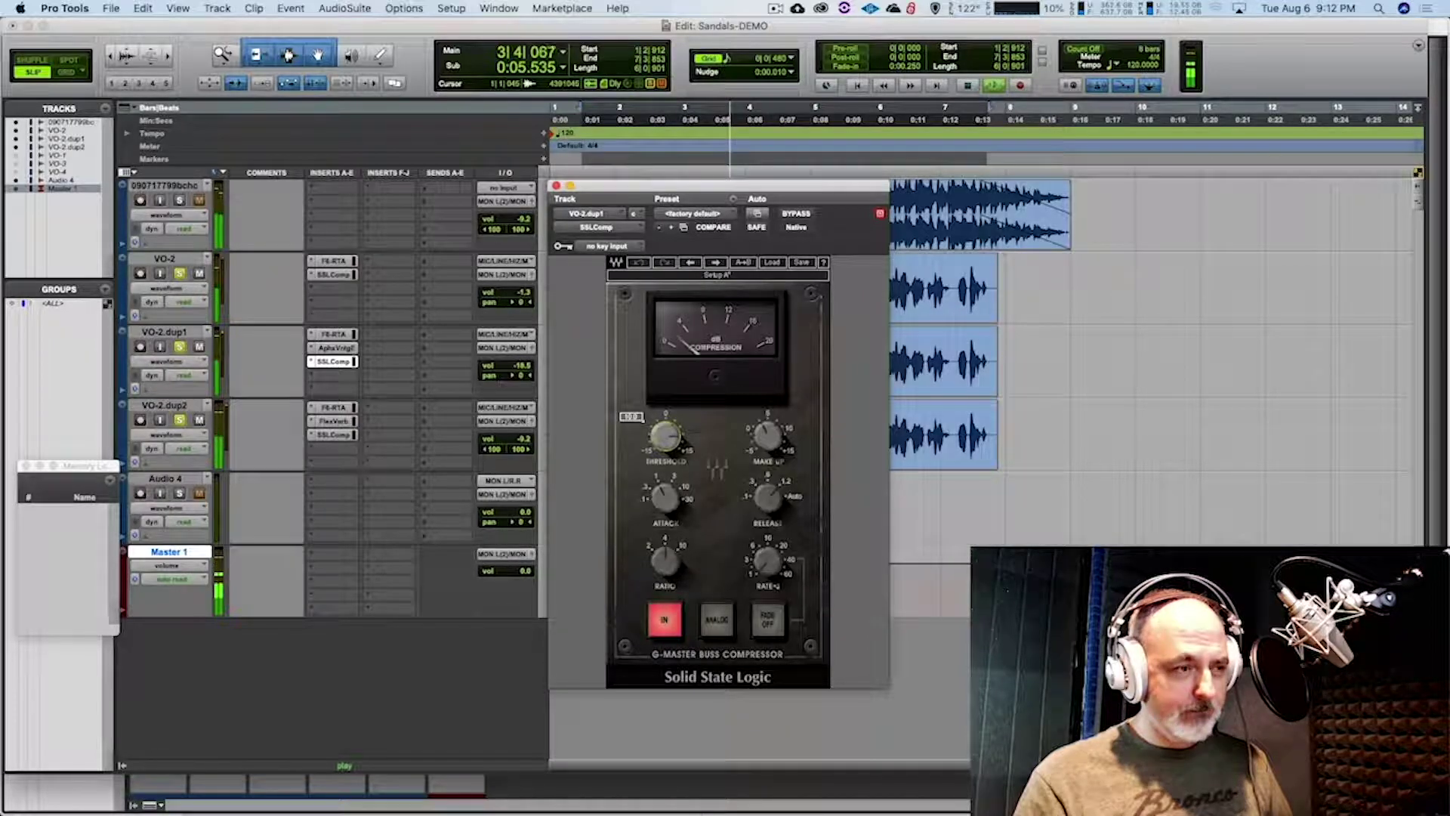
pyautogui.click(333, 435)
pyautogui.moveTo(655, 444); pyautogui.dragTo(655, 453)
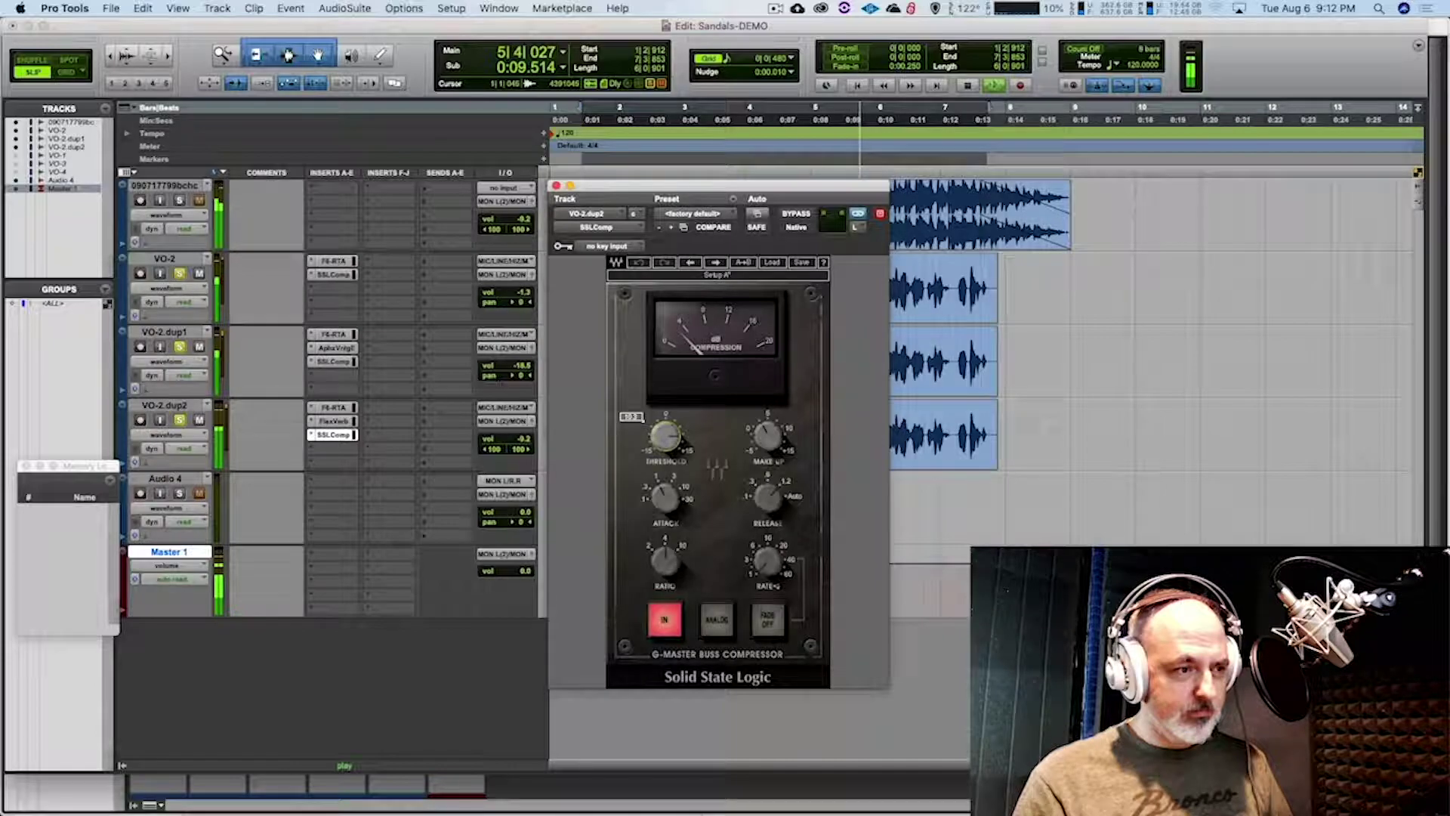
pyautogui.click(556, 186)
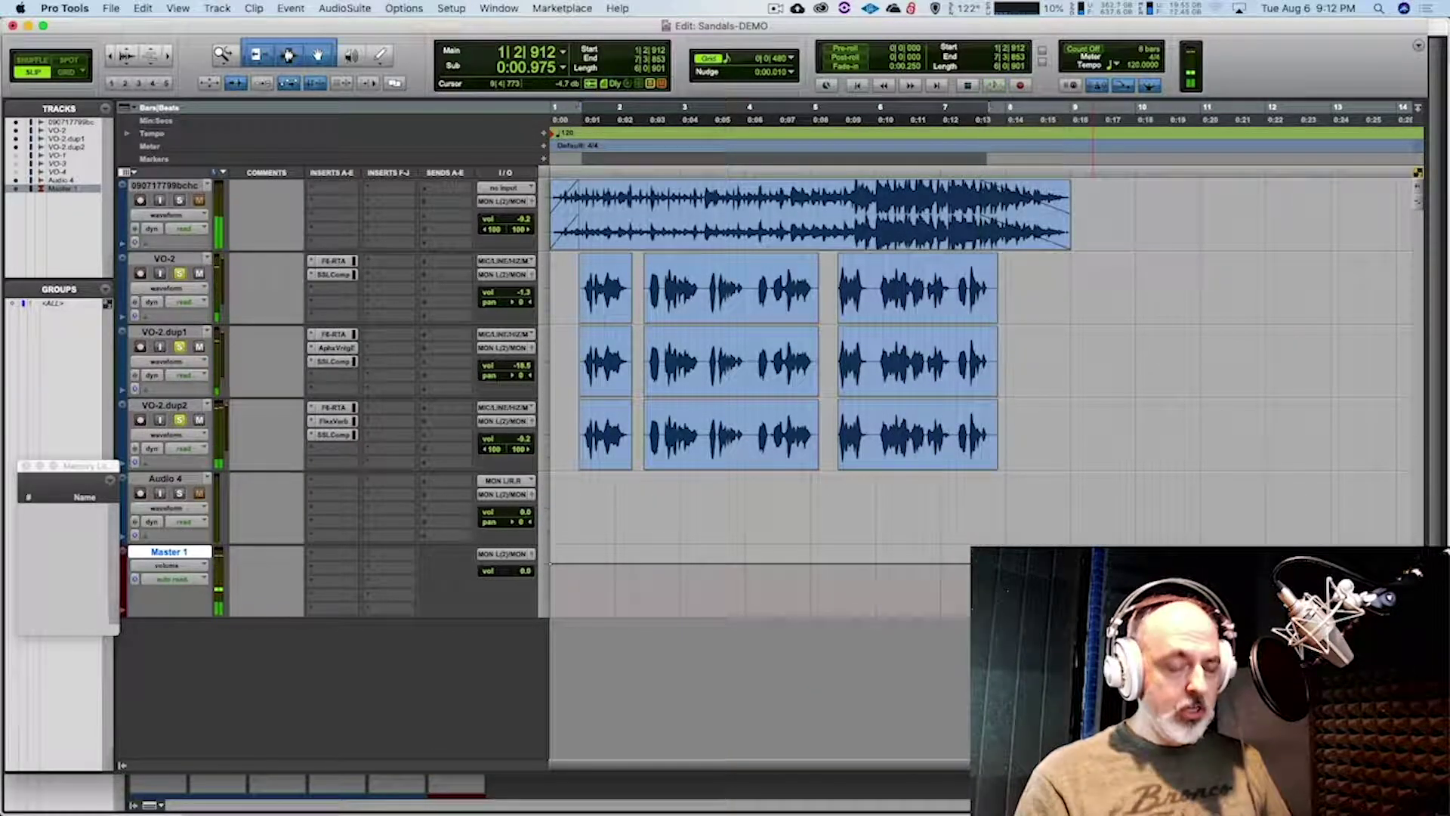
pyautogui.press('space')
pyautogui.press('super+s')
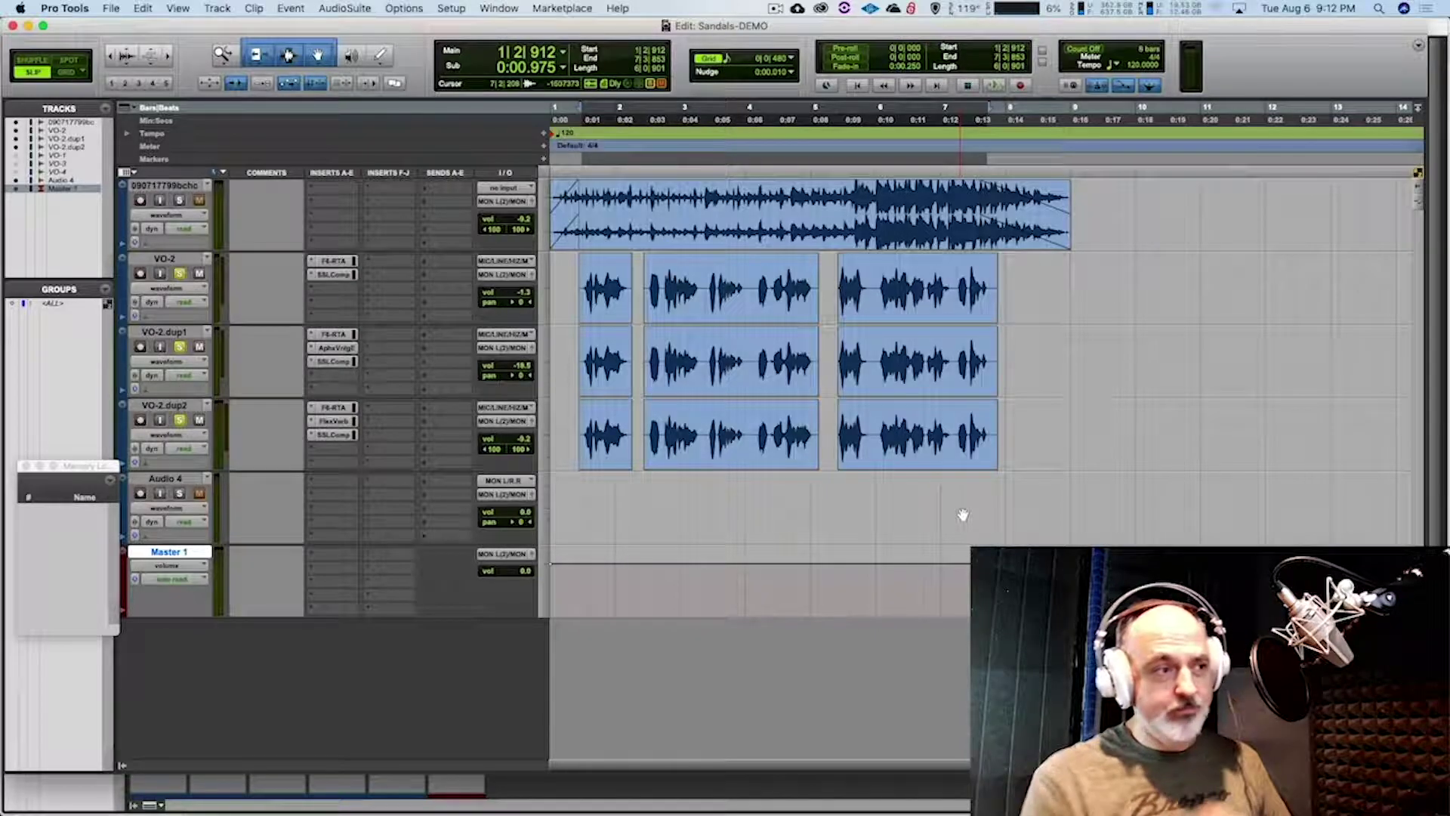
# Select the whole music clip, clear the voice-over solos to play the full mix from the beginning, and save the session
pyautogui.doubleClick(671, 219)
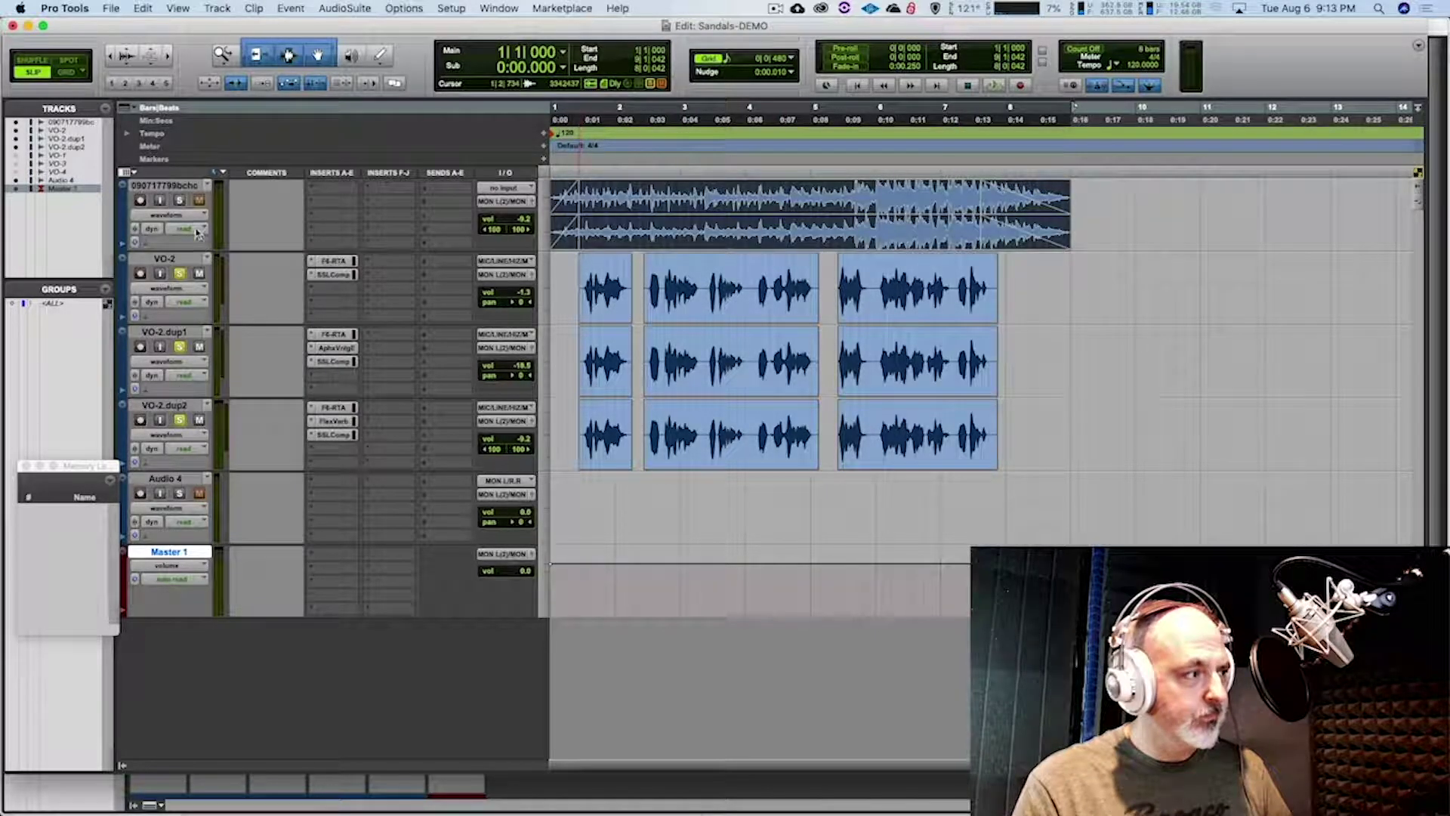
pyautogui.press('space')
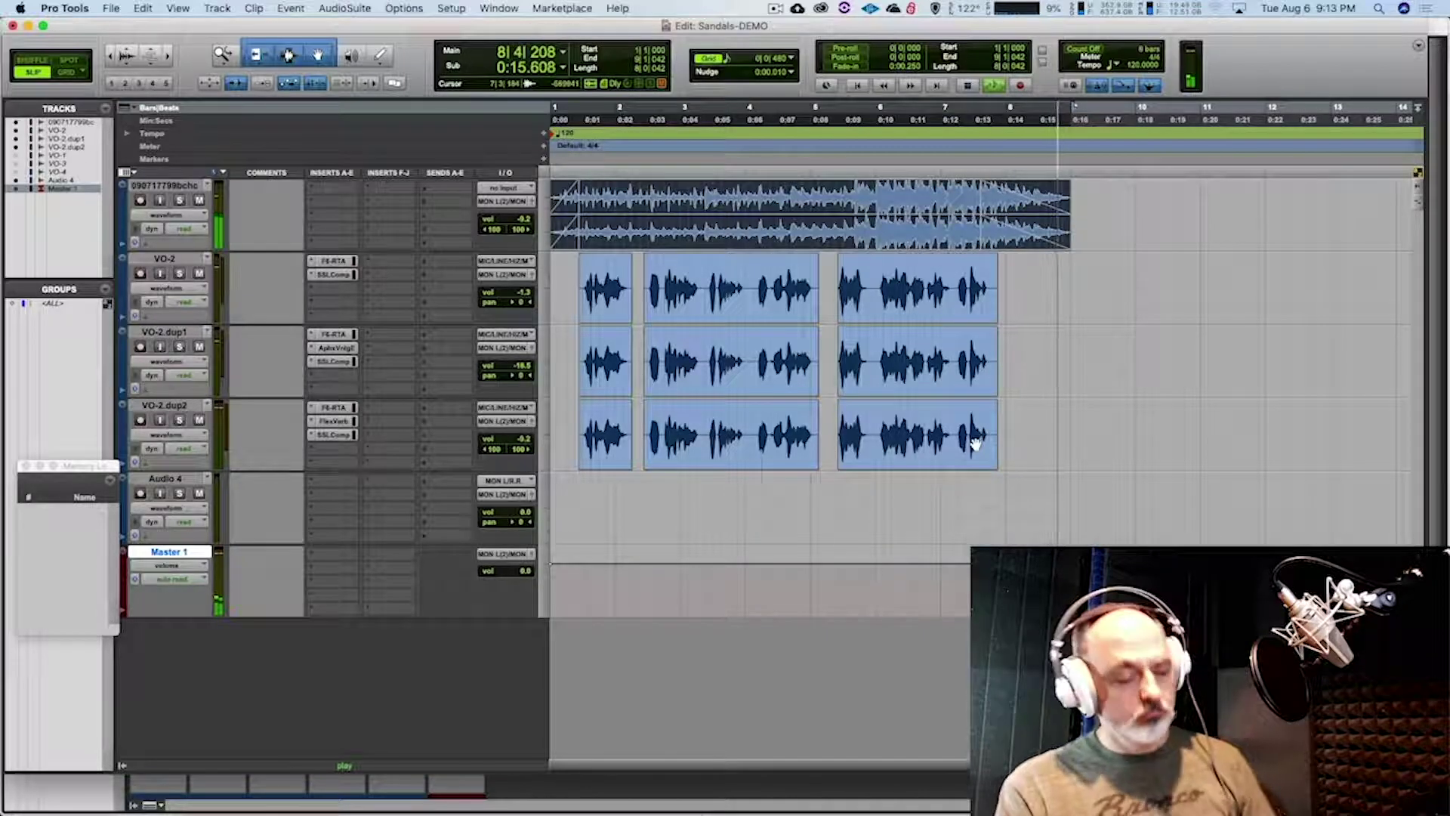
pyautogui.press('space')
pyautogui.press('super+s')
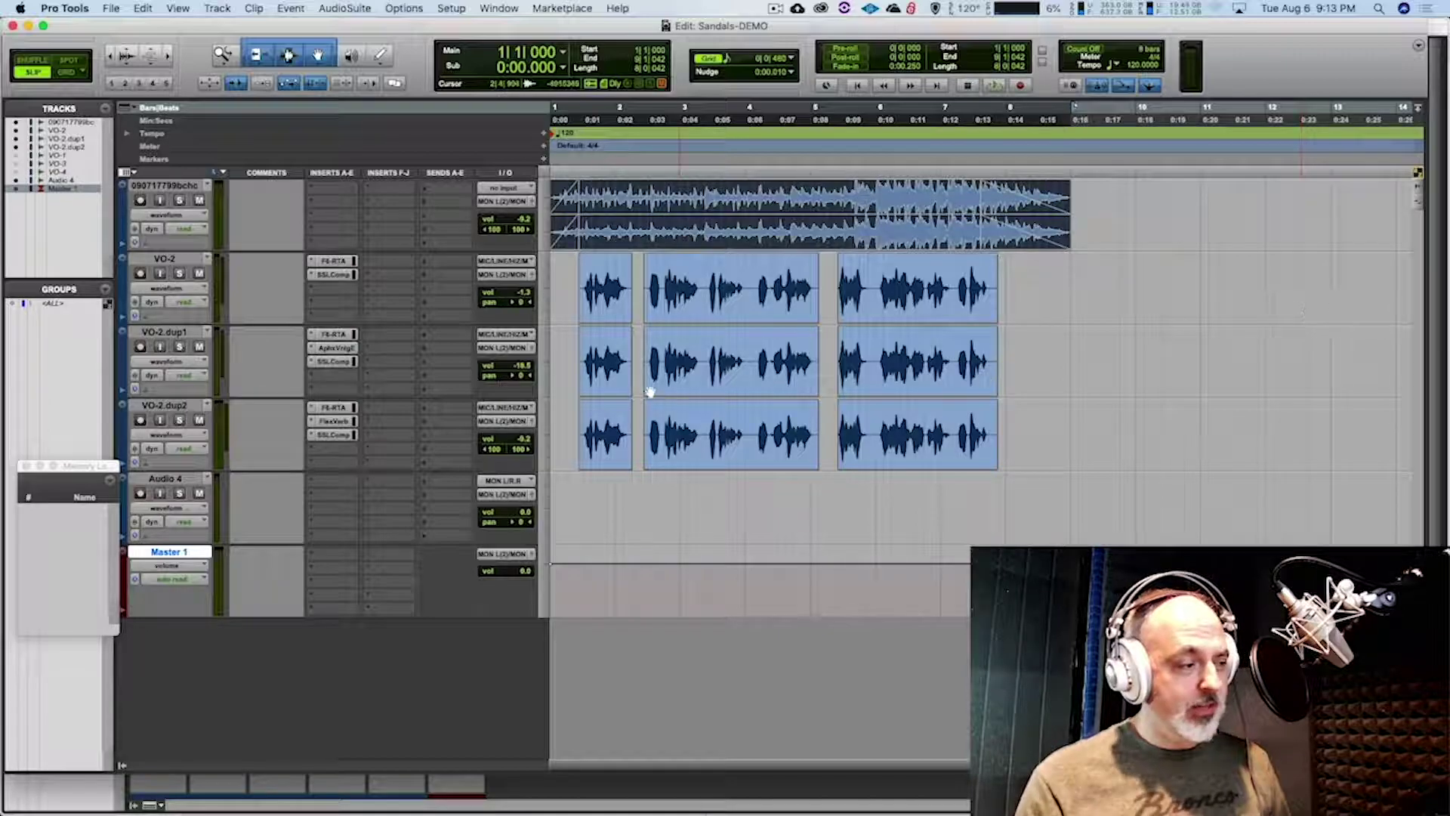
# Insert the Waves F6-RTA (stereo) on Master 1 and play the mix to view its frequency spectrum
pyautogui.click(345, 558)
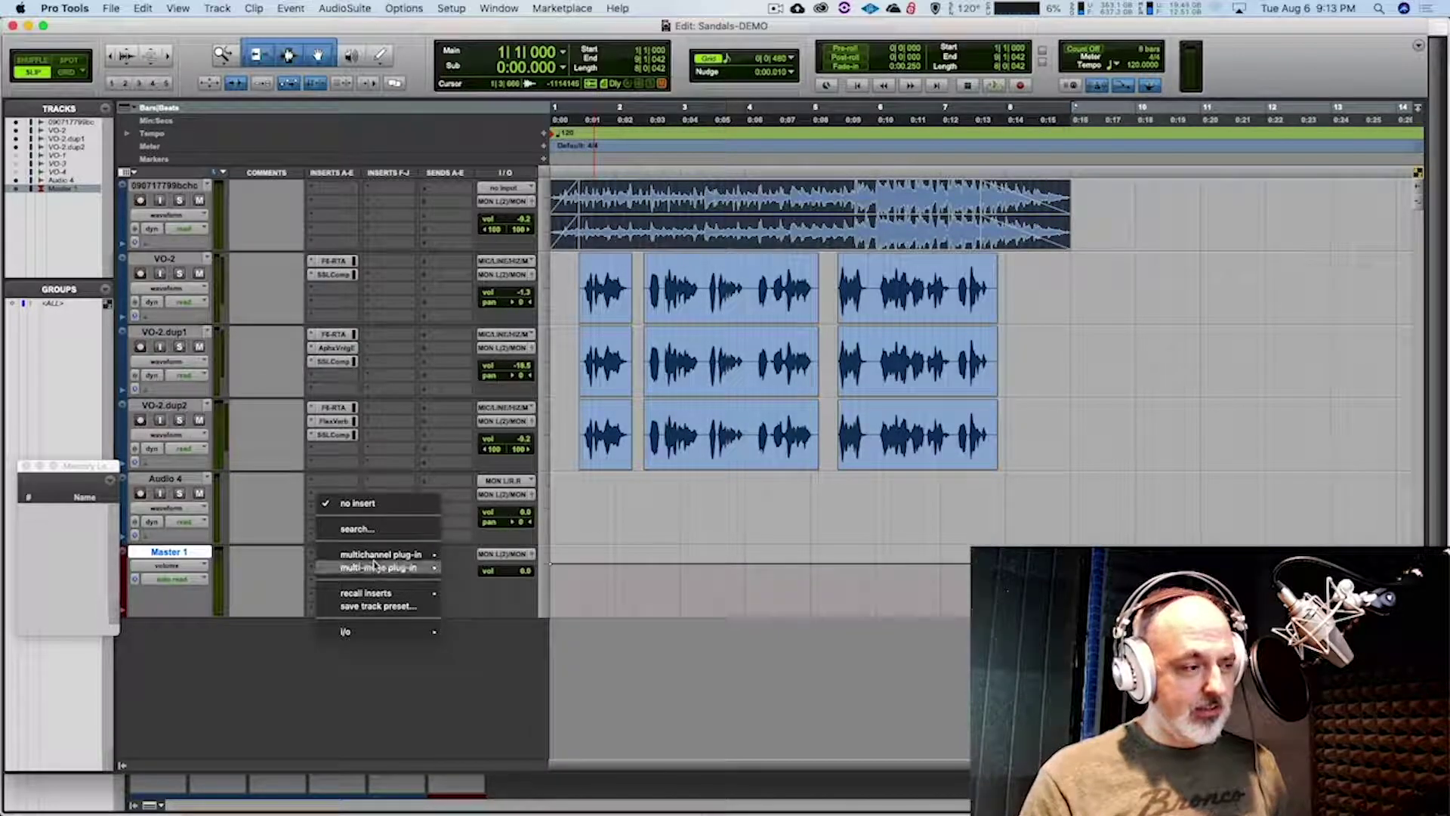
pyautogui.moveTo(380, 560)
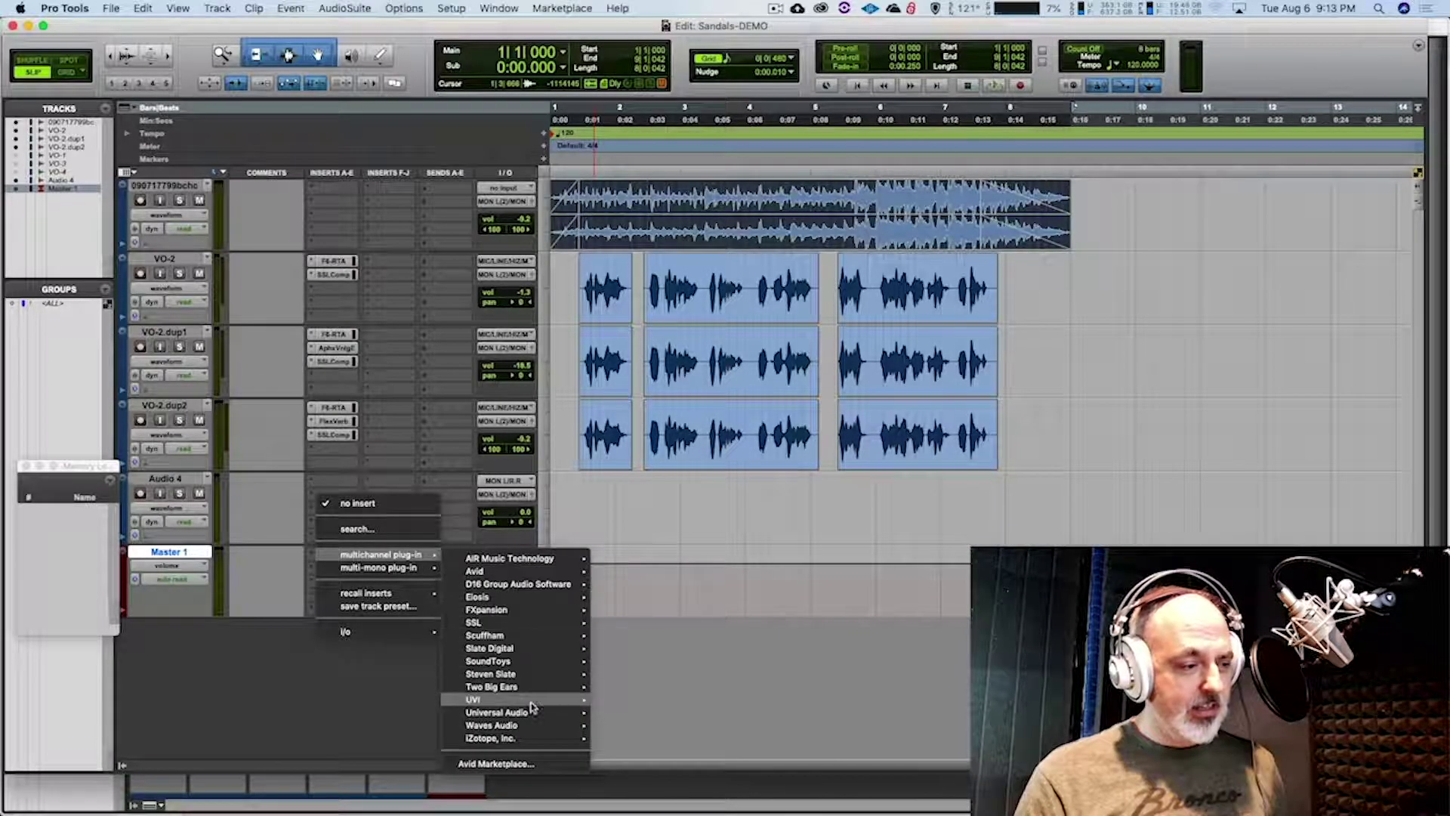
pyautogui.moveTo(498, 725)
pyautogui.click(674, 365)
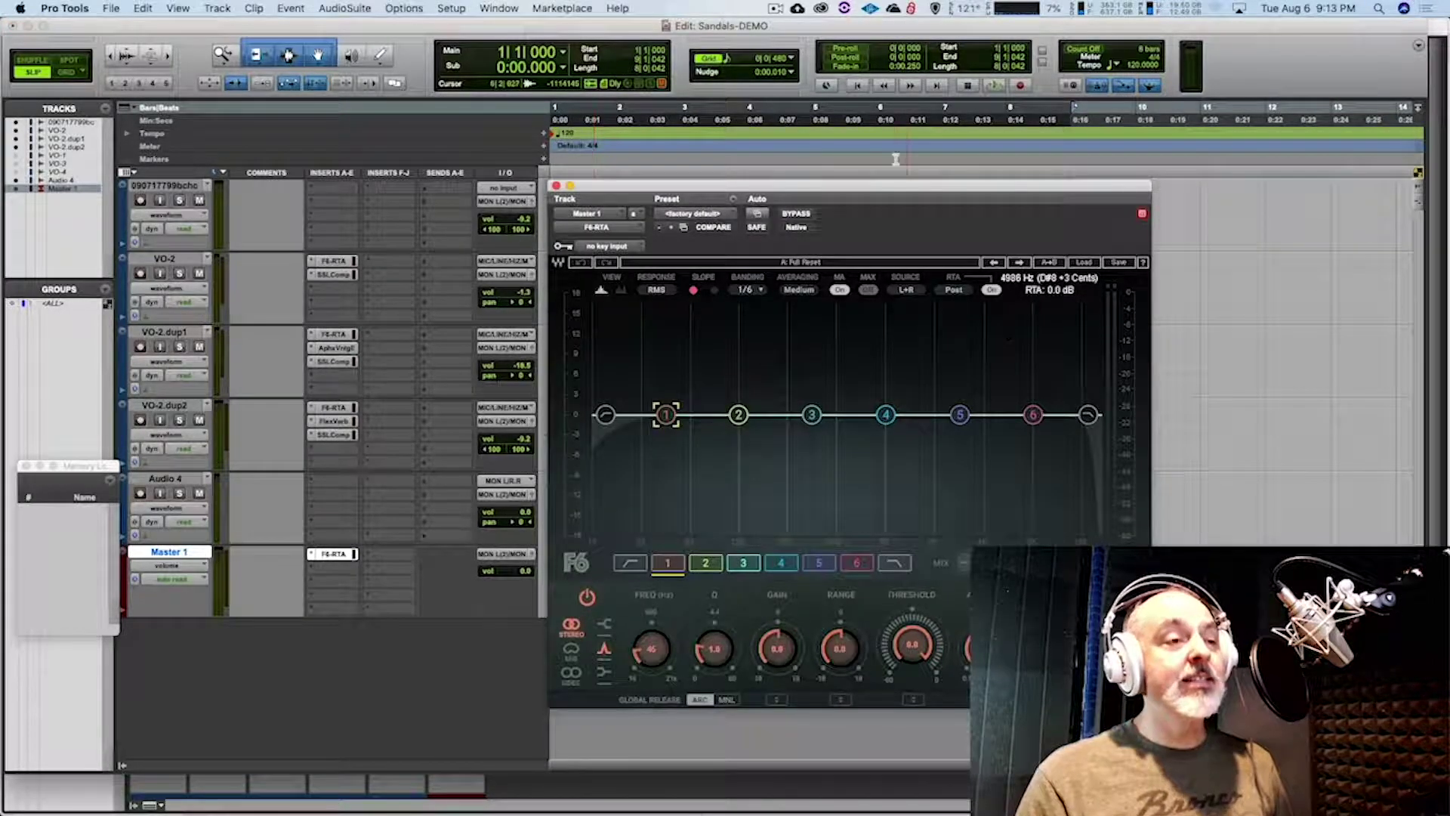
pyautogui.moveTo(900, 190); pyautogui.dragTo(947, 115)
pyautogui.press('space')
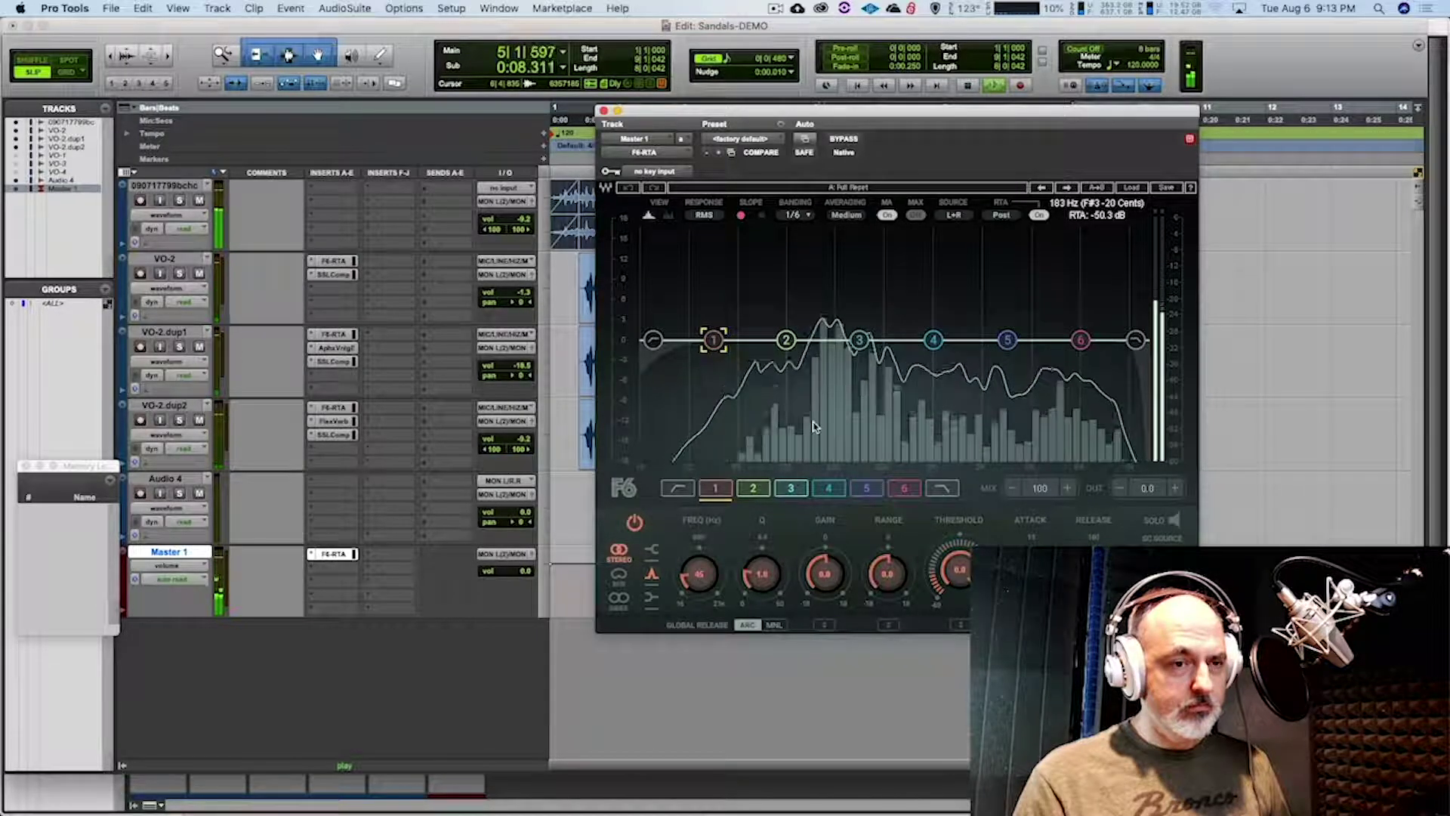
pyautogui.press('space')
pyautogui.click(604, 111)
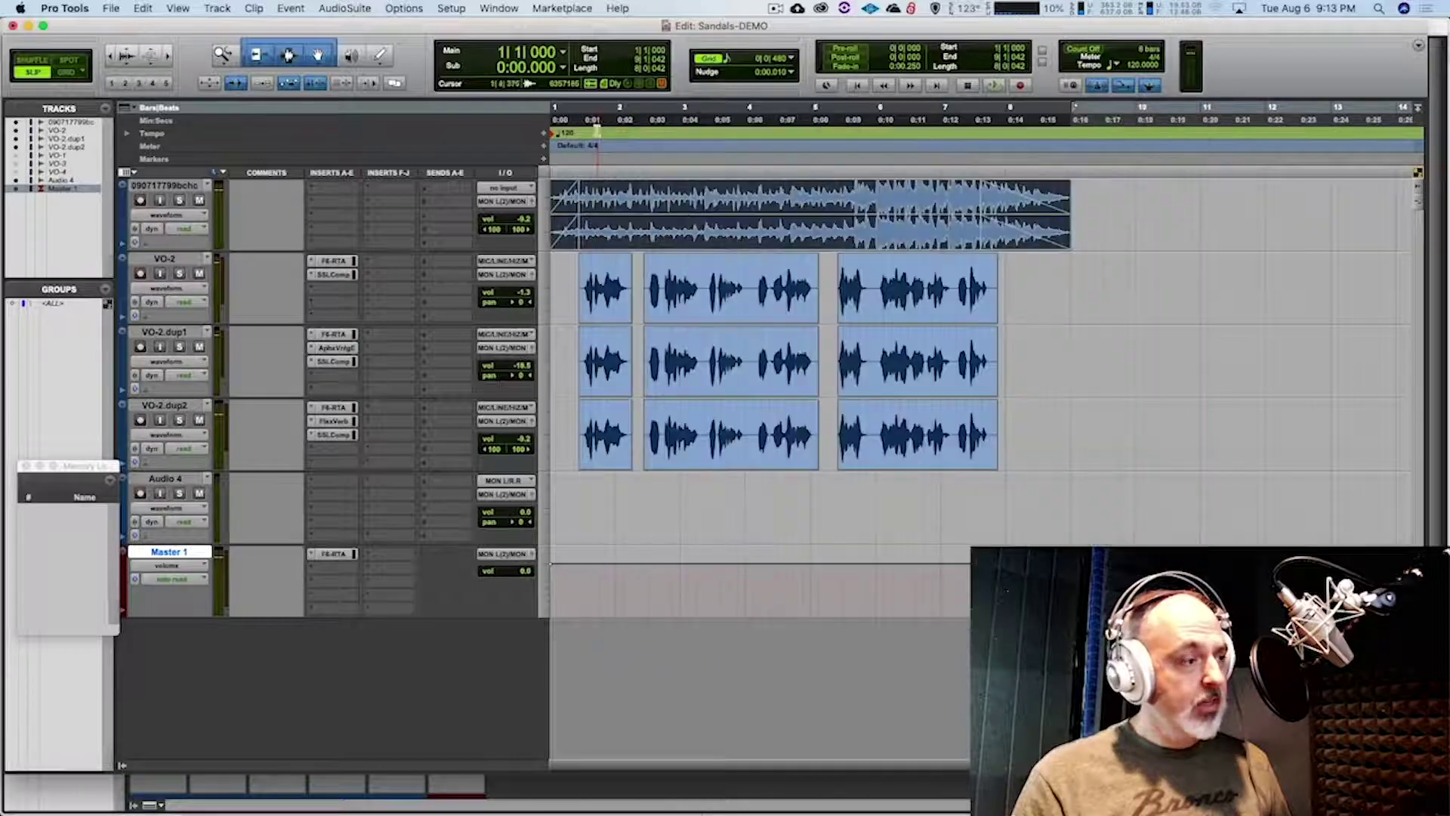
# Insert the Waves SSLComp (stereo) compressor on Master 1 below F6-RTA
pyautogui.click(337, 571)
pyautogui.moveTo(392, 567)
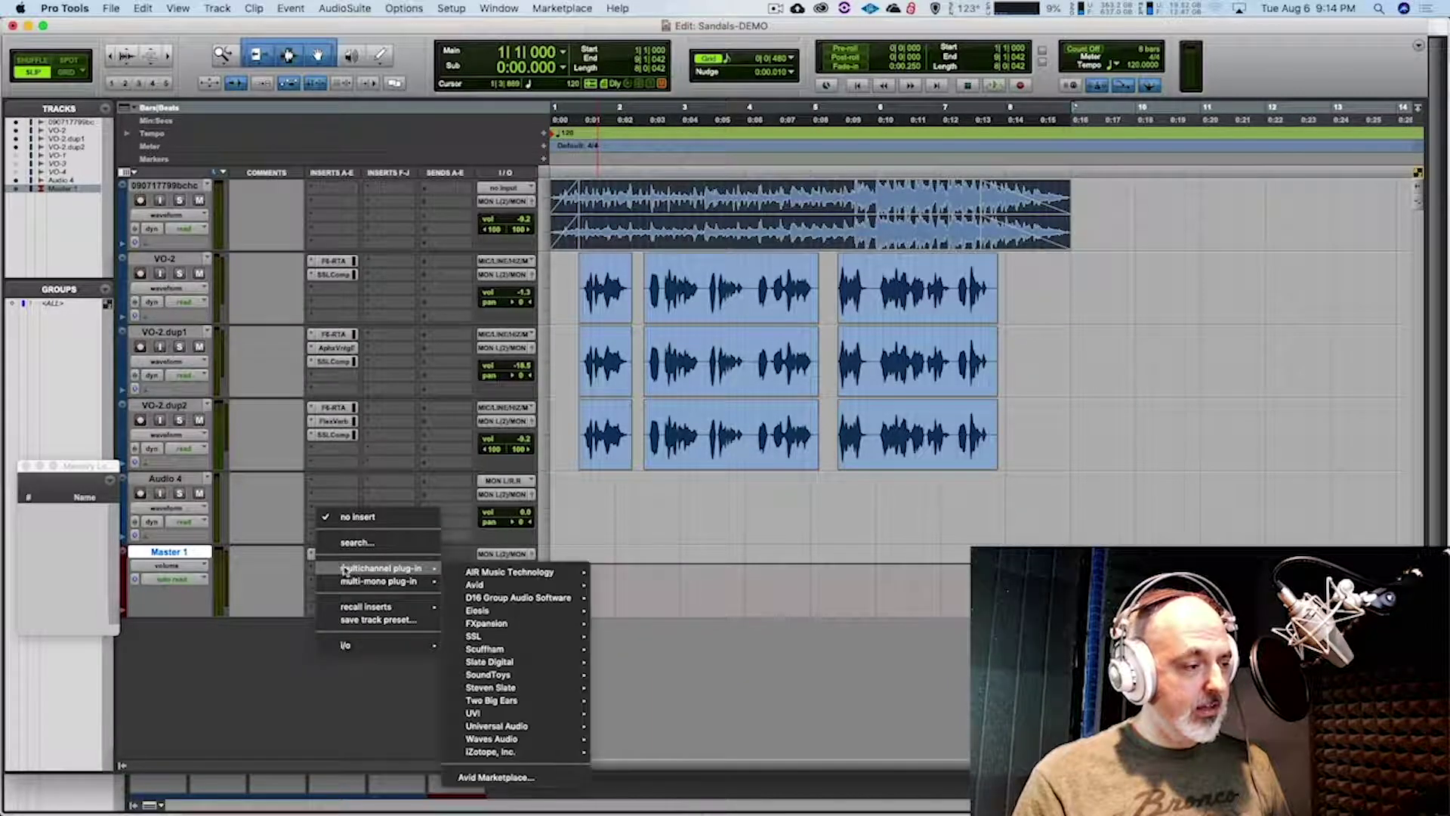
pyautogui.moveTo(521, 740)
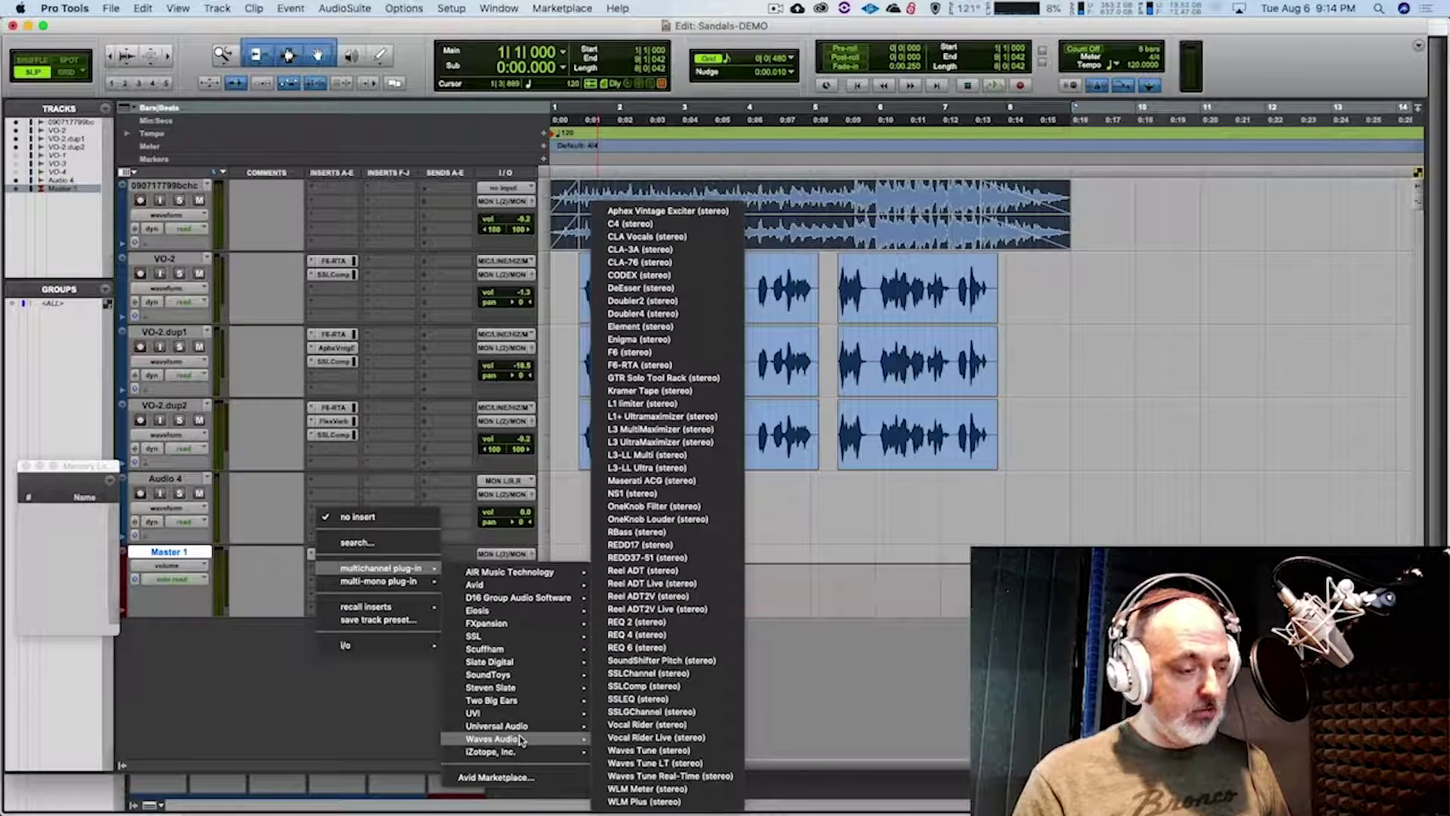
pyautogui.click(675, 686)
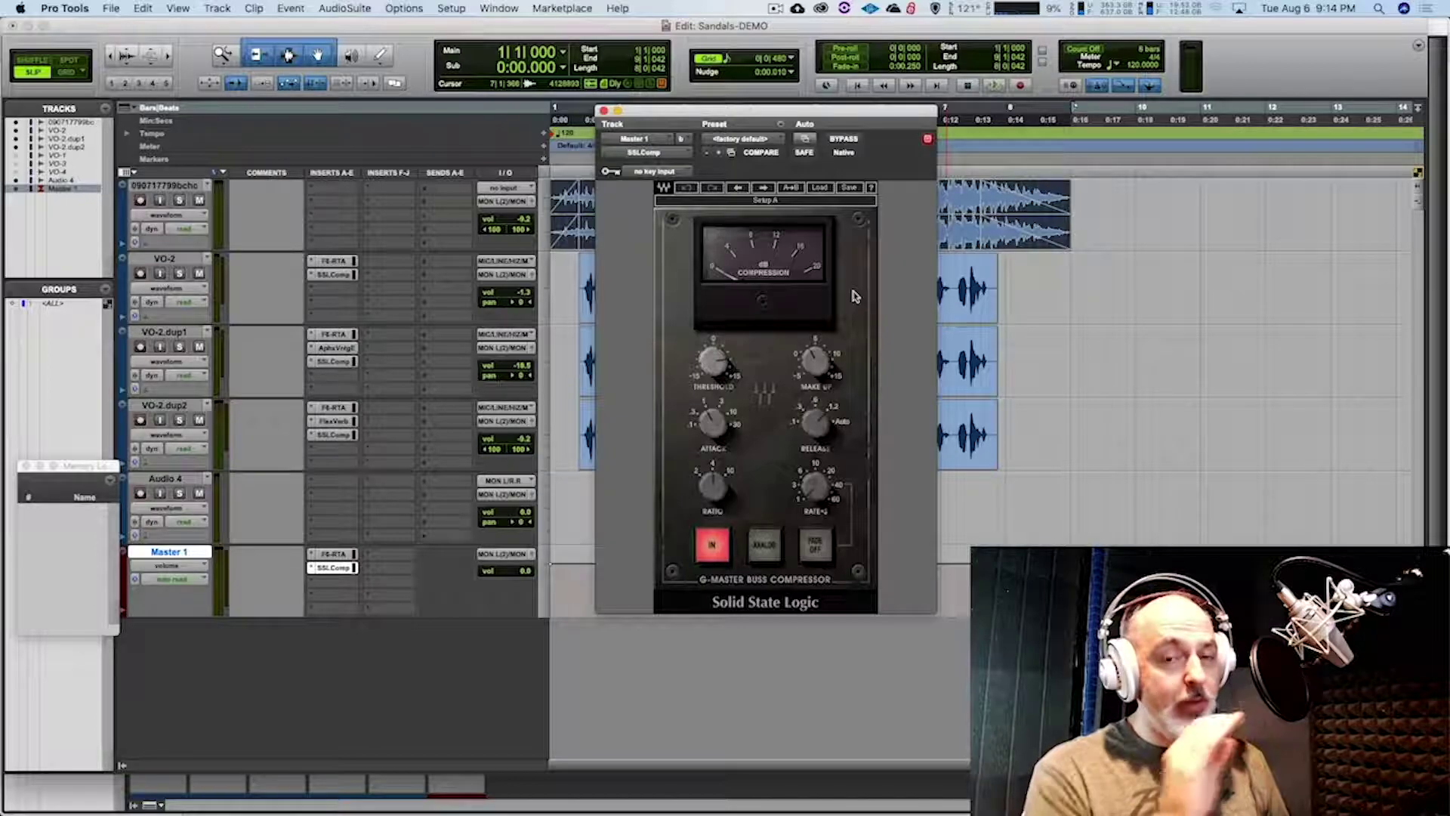
# Adjust the threshold and make-up gain of the SSLComp on Master 1 while repeatedly playing the mix from the beginning
pyautogui.press('space')
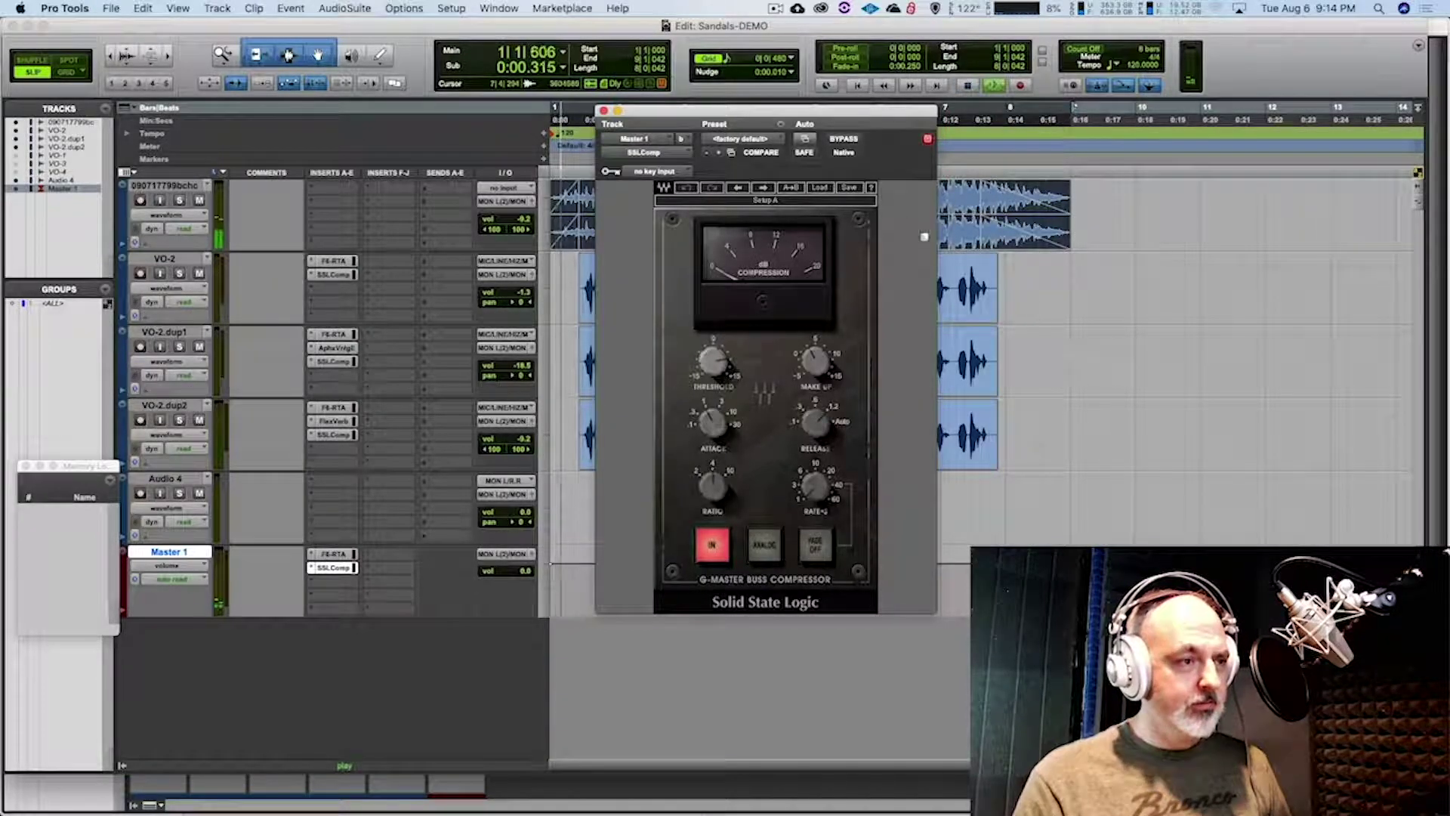
pyautogui.press('space')
pyautogui.click(710, 353)
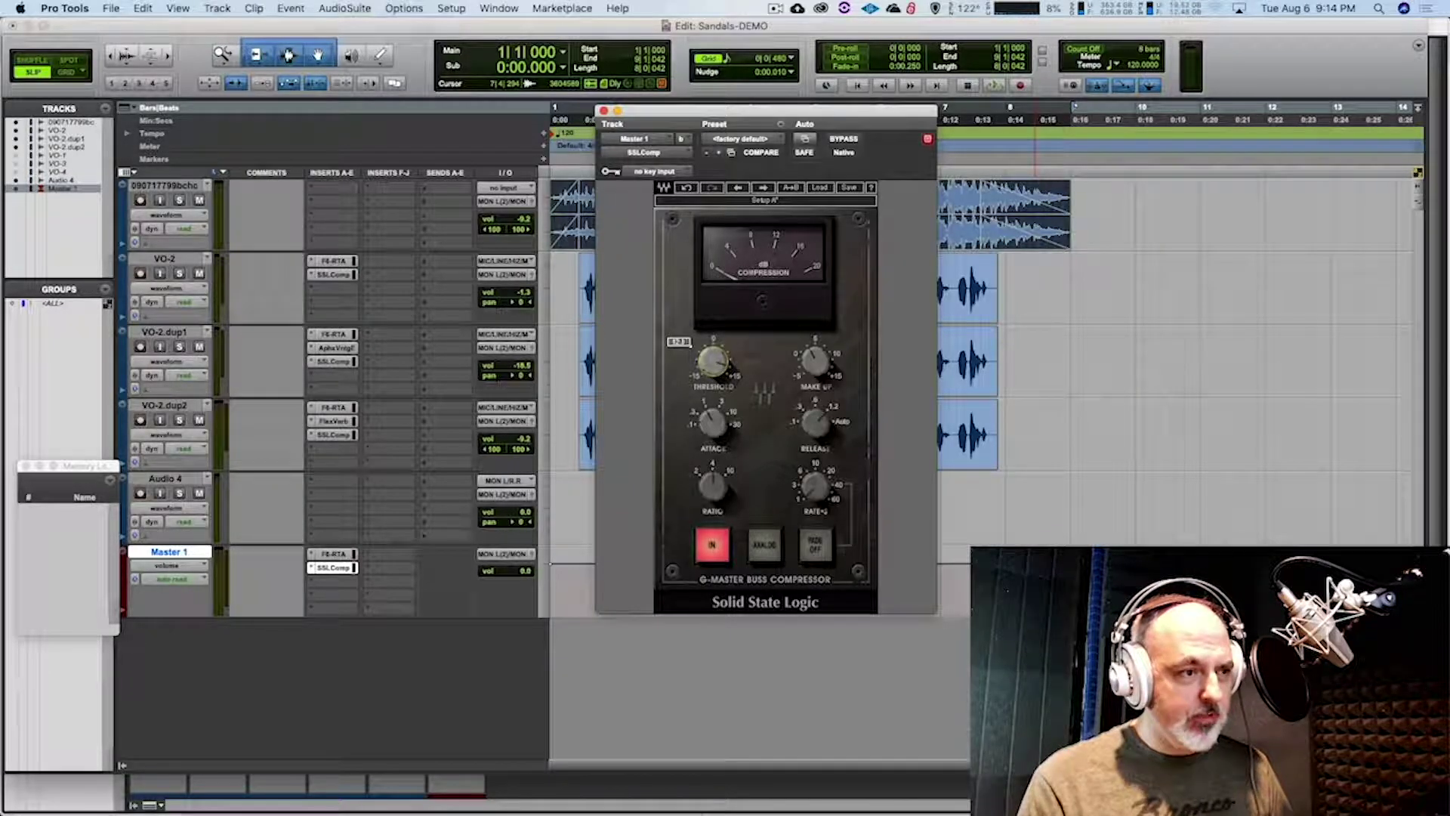
pyautogui.press('space')
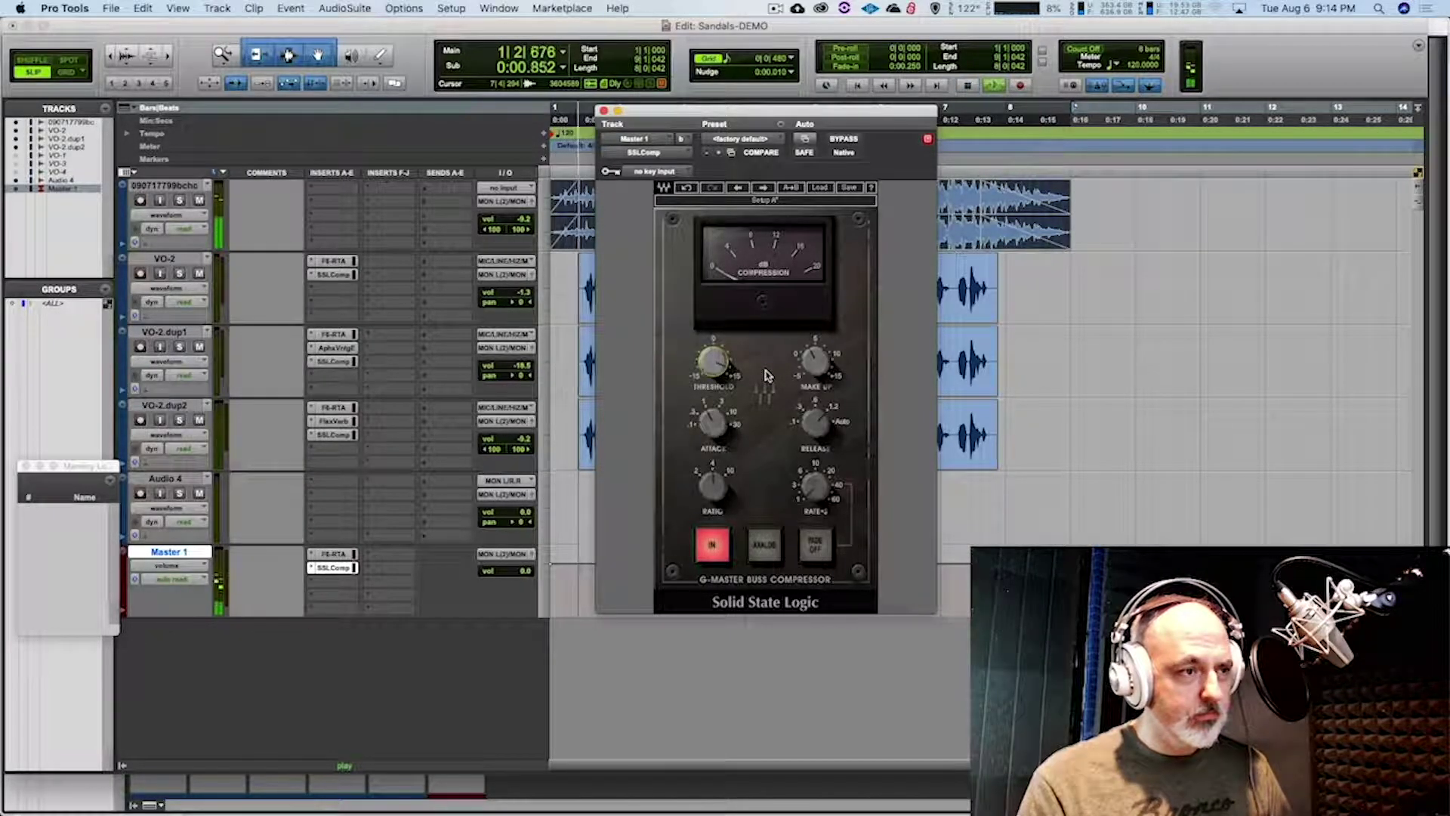
pyautogui.moveTo(712, 423)
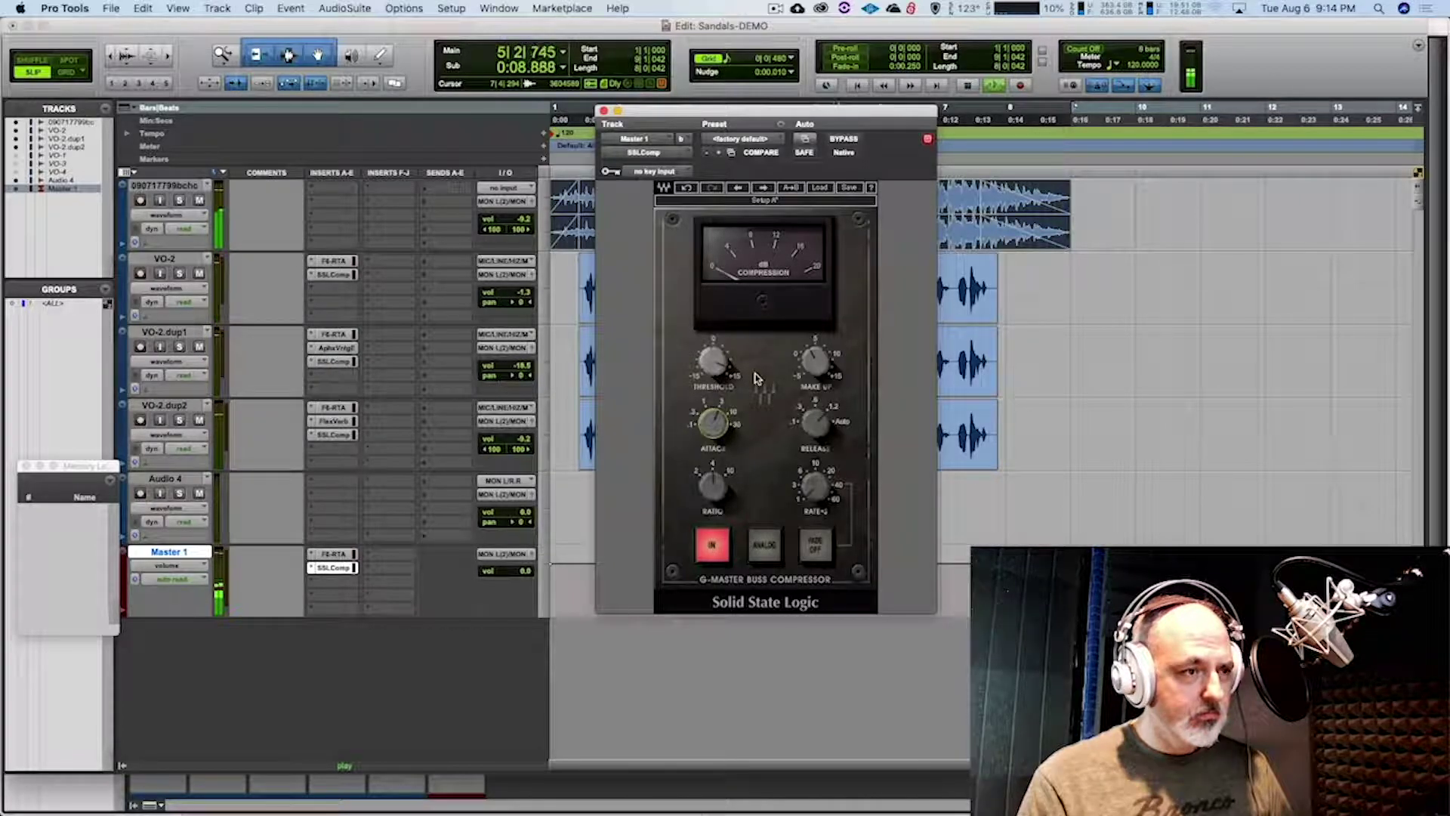
pyautogui.moveTo(811, 365); pyautogui.dragTo(814, 361)
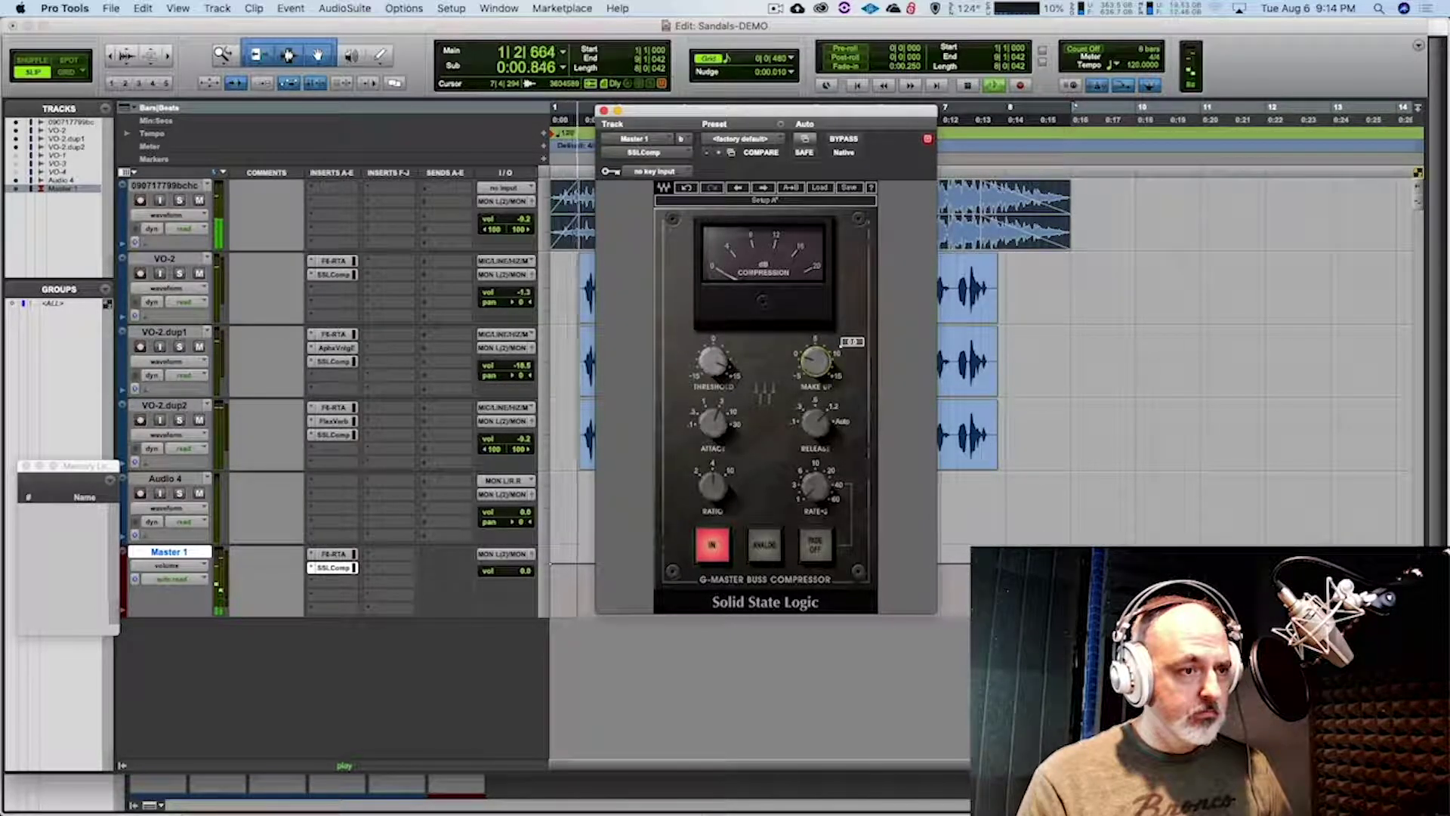
pyautogui.press('space')
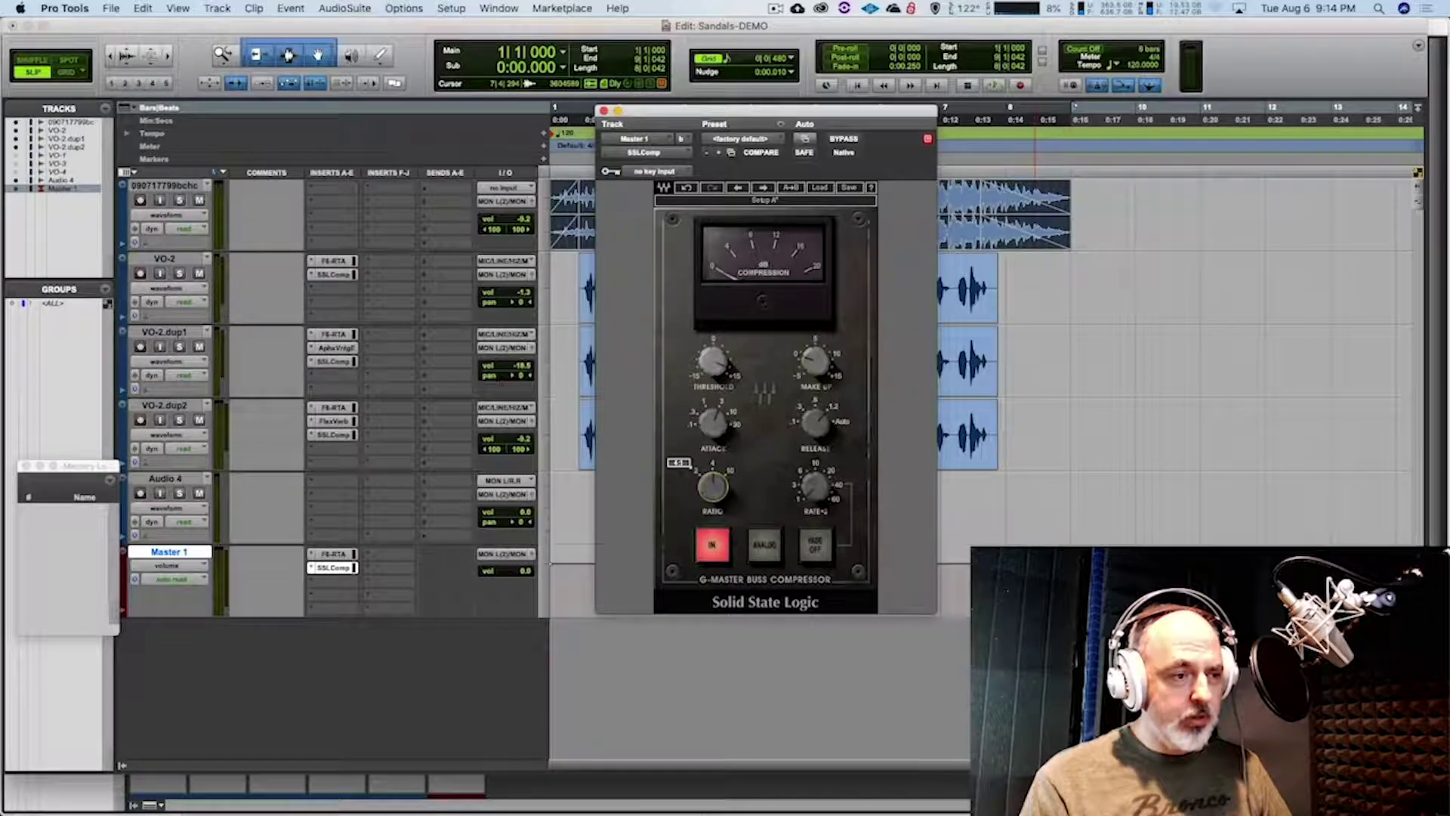
pyautogui.press('space')
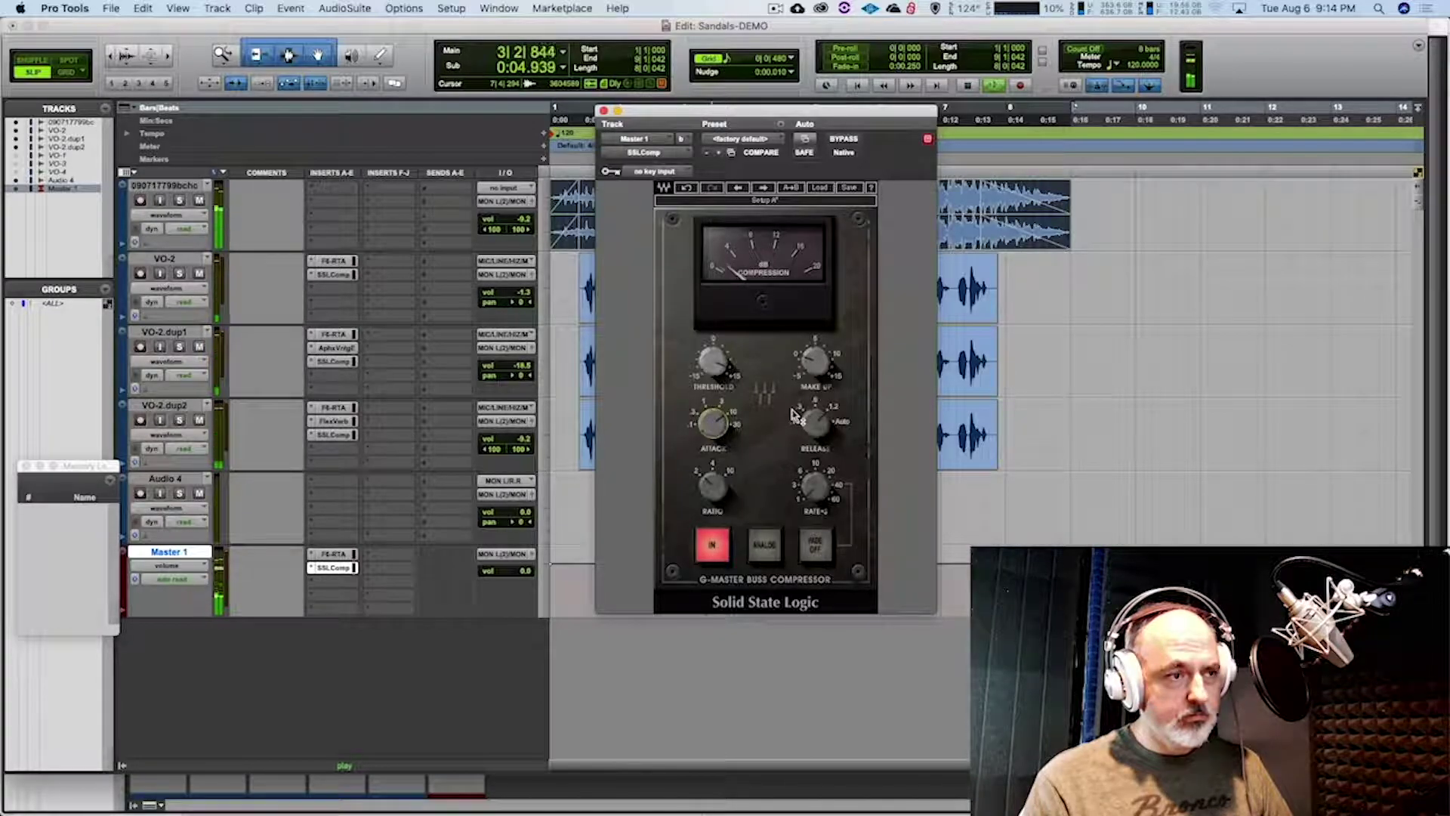
pyautogui.press('space')
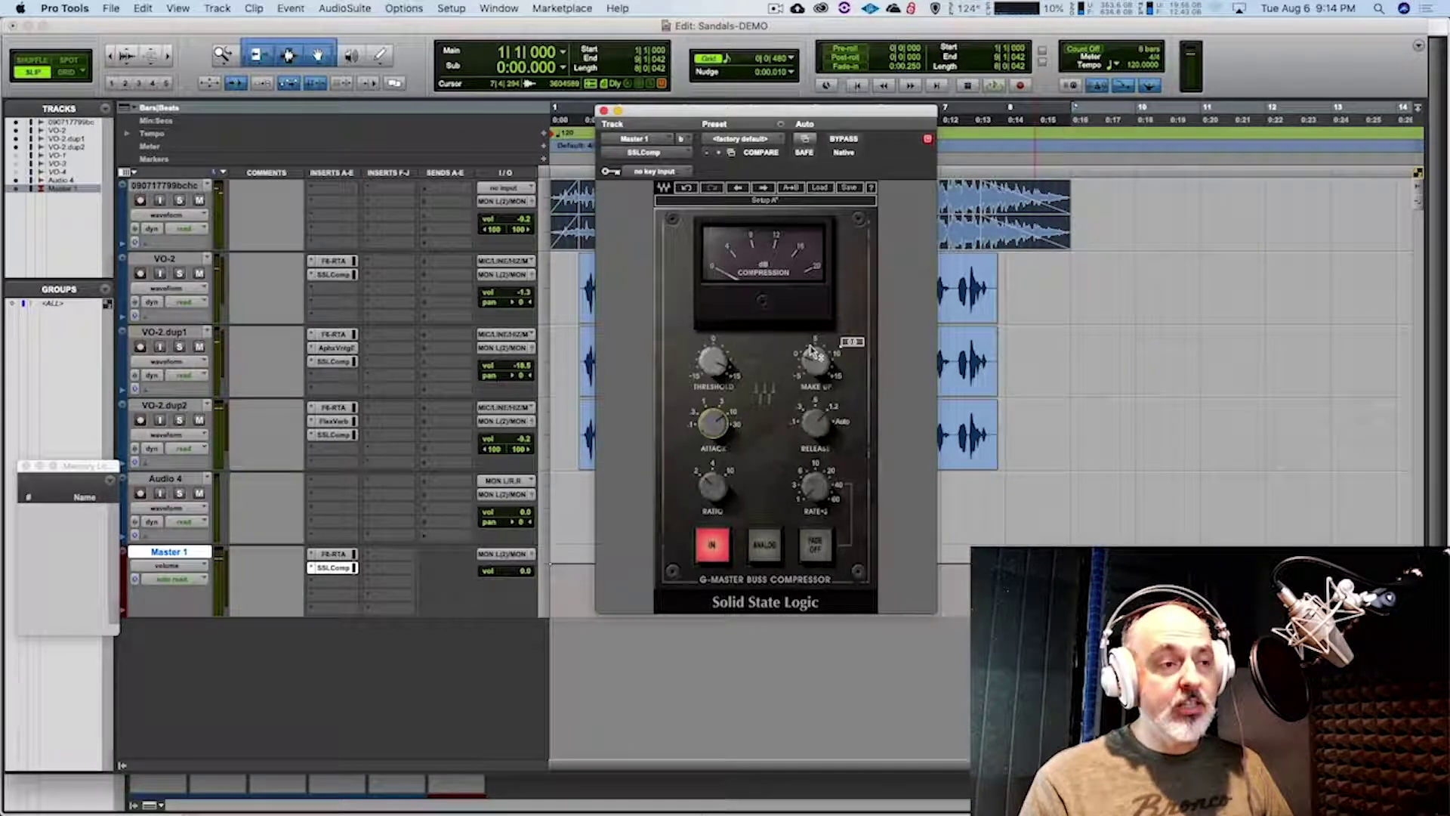
# Play the mix and compare the sound with the Master 1 SSLComp bypassed and active
pyautogui.press('space')
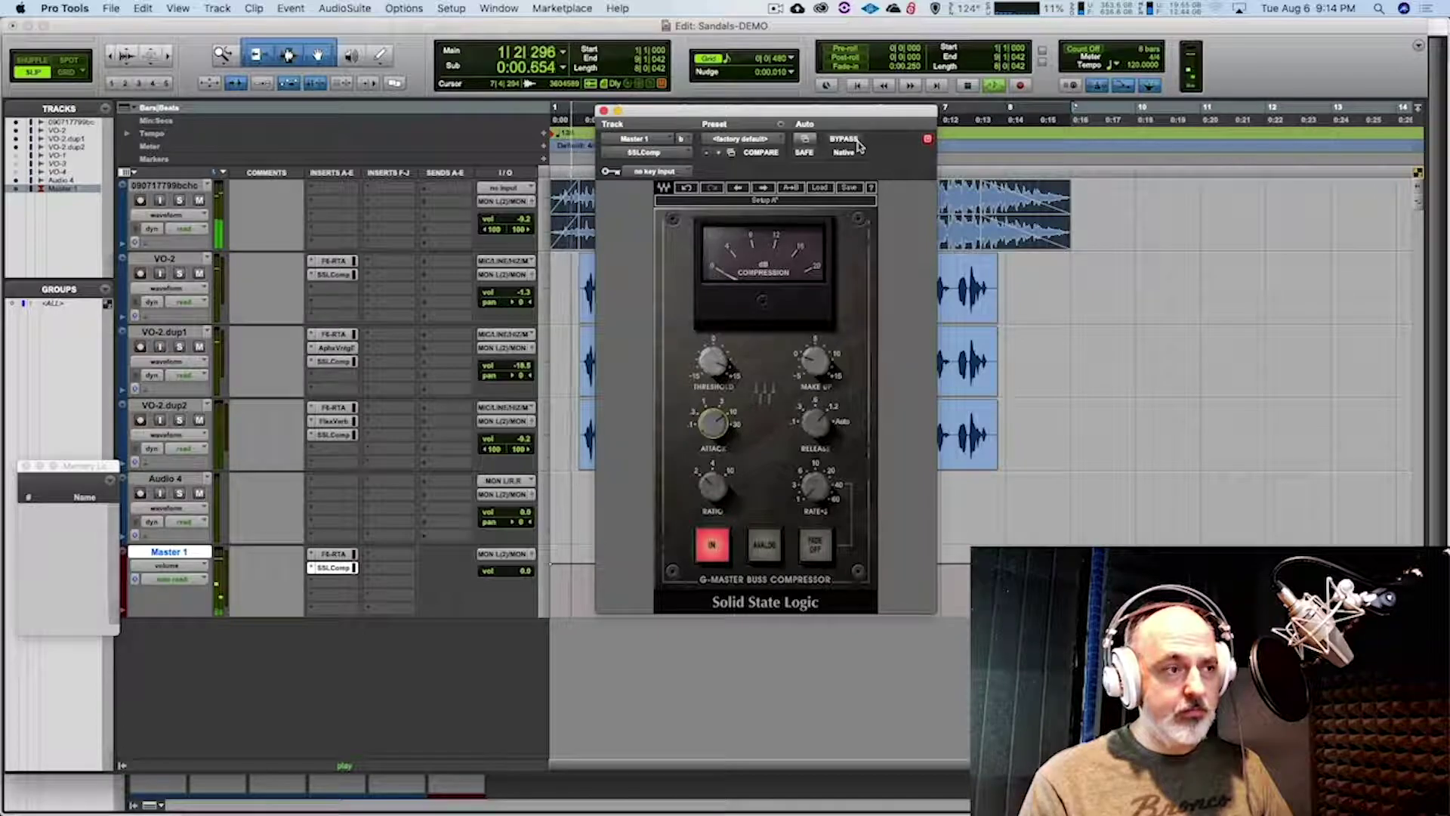
pyautogui.click(858, 140)
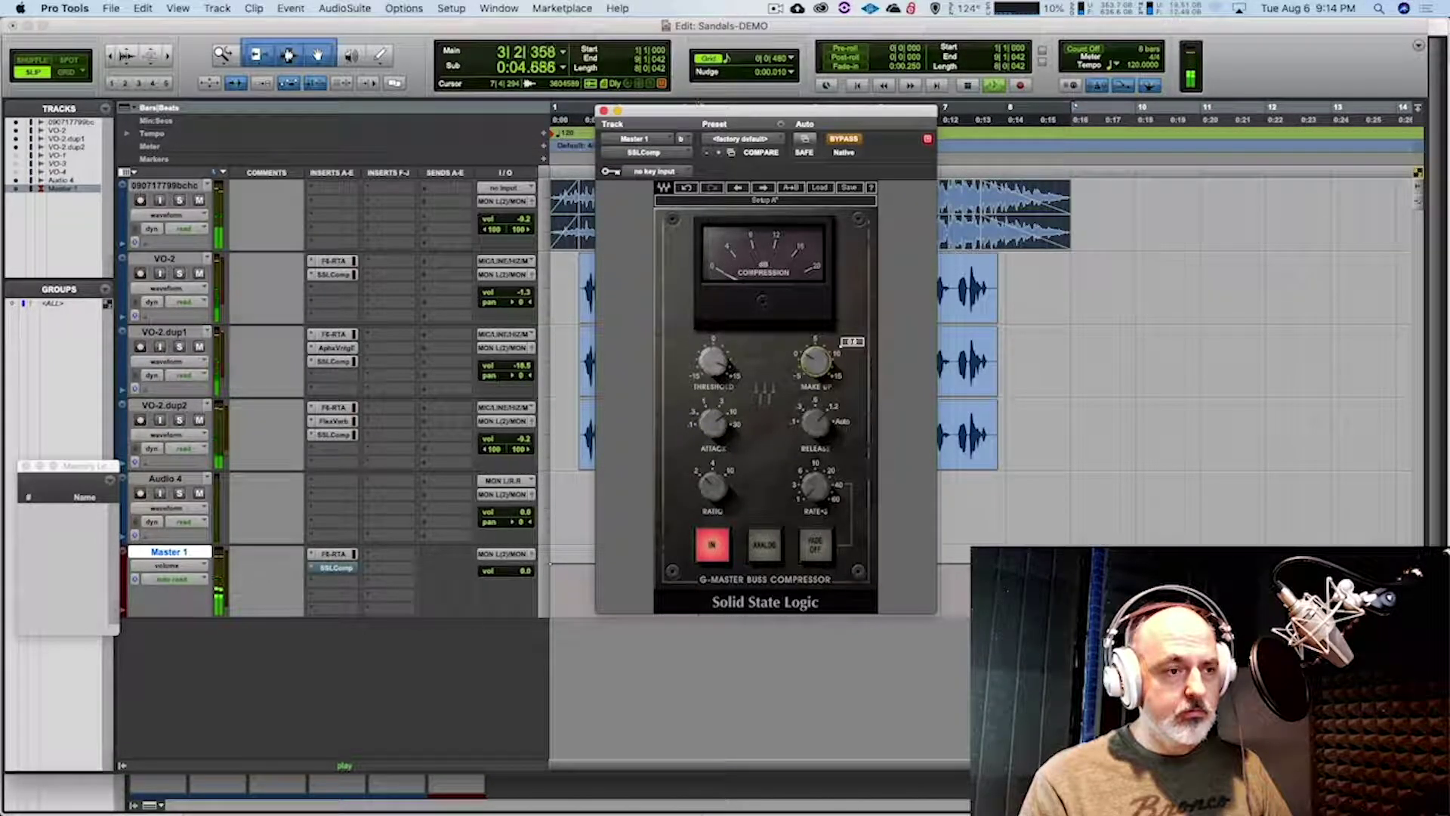
pyautogui.click(844, 140)
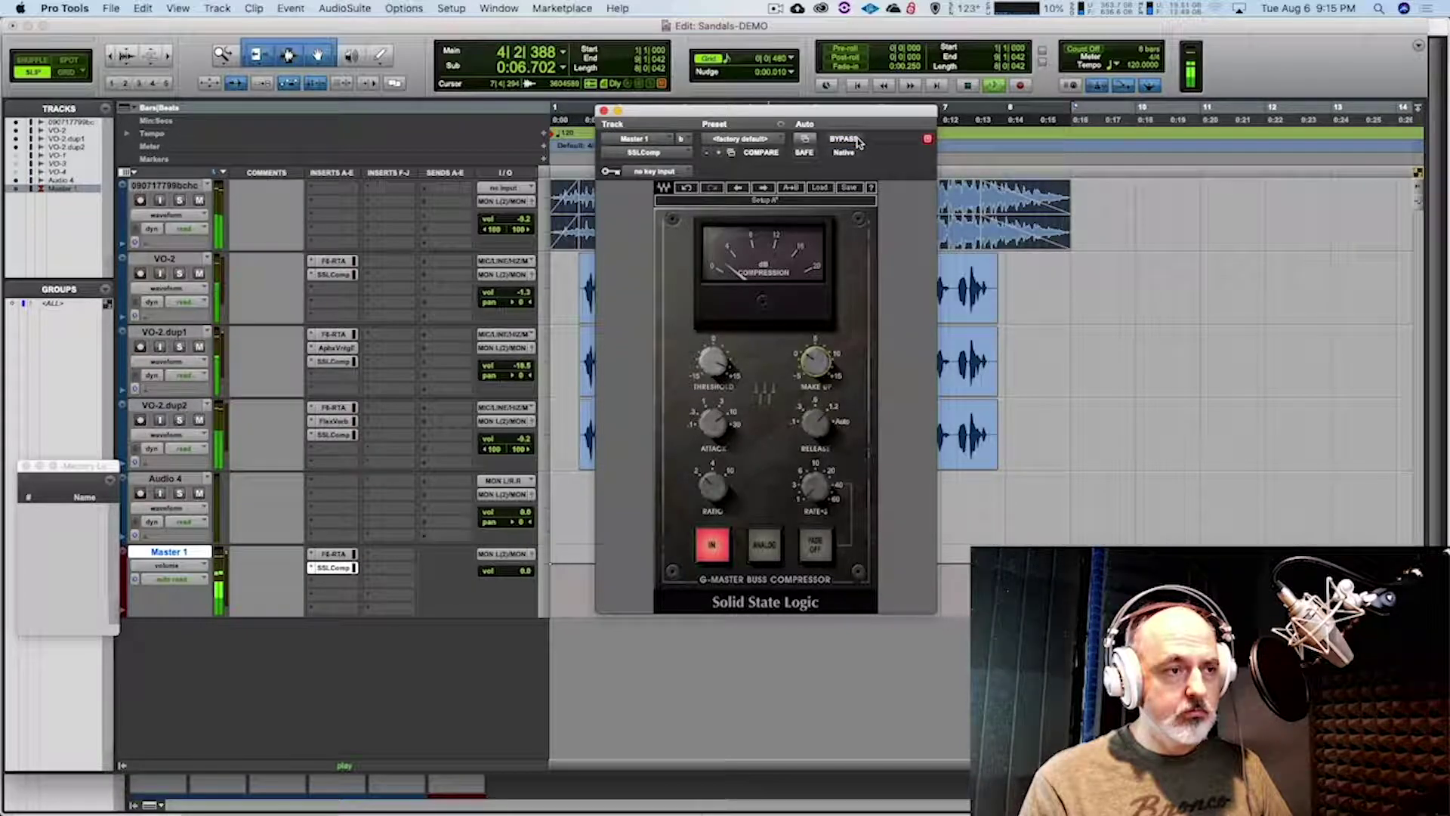
pyautogui.click(848, 139)
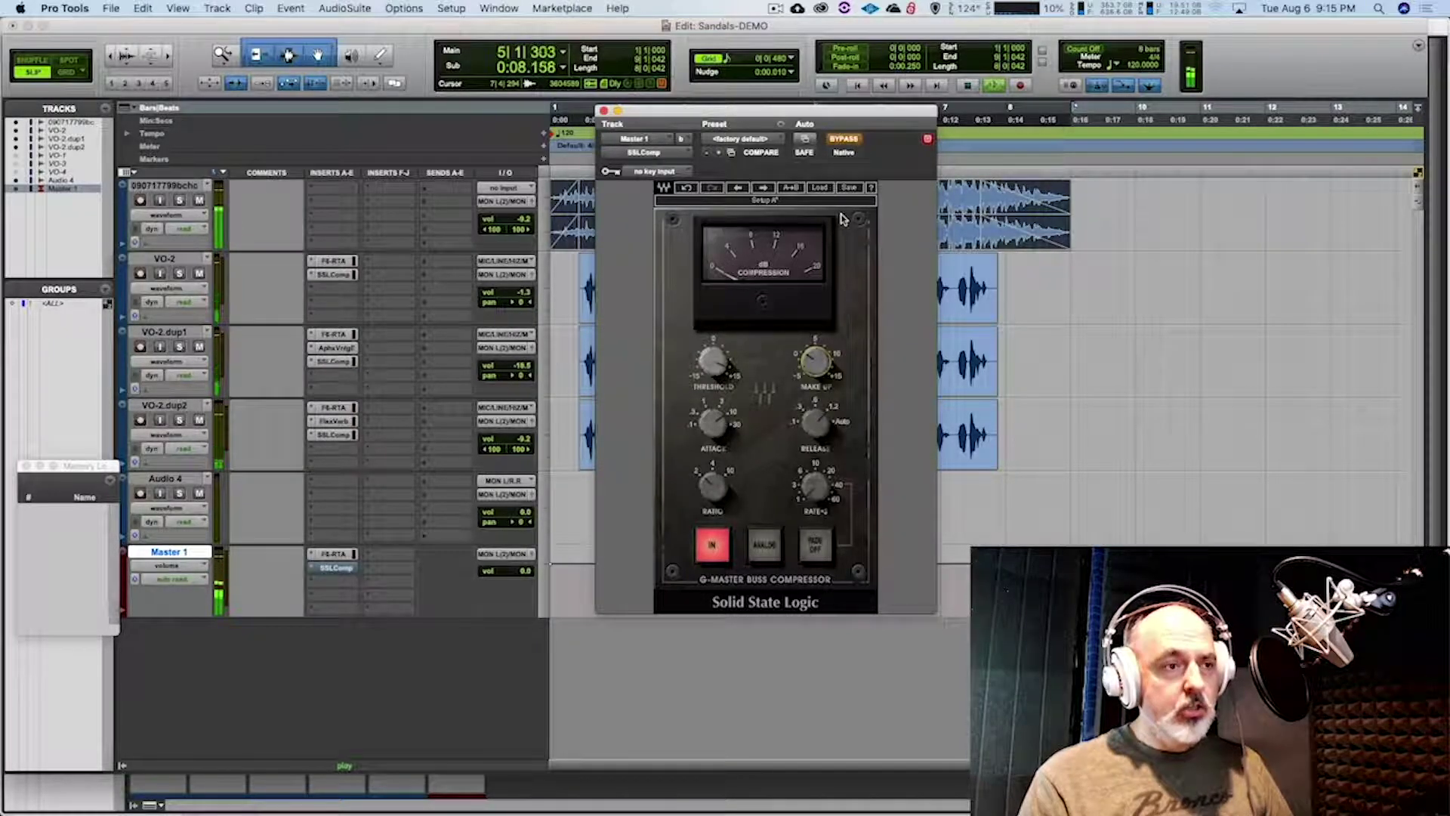
pyautogui.click(844, 140)
pyautogui.press('space')
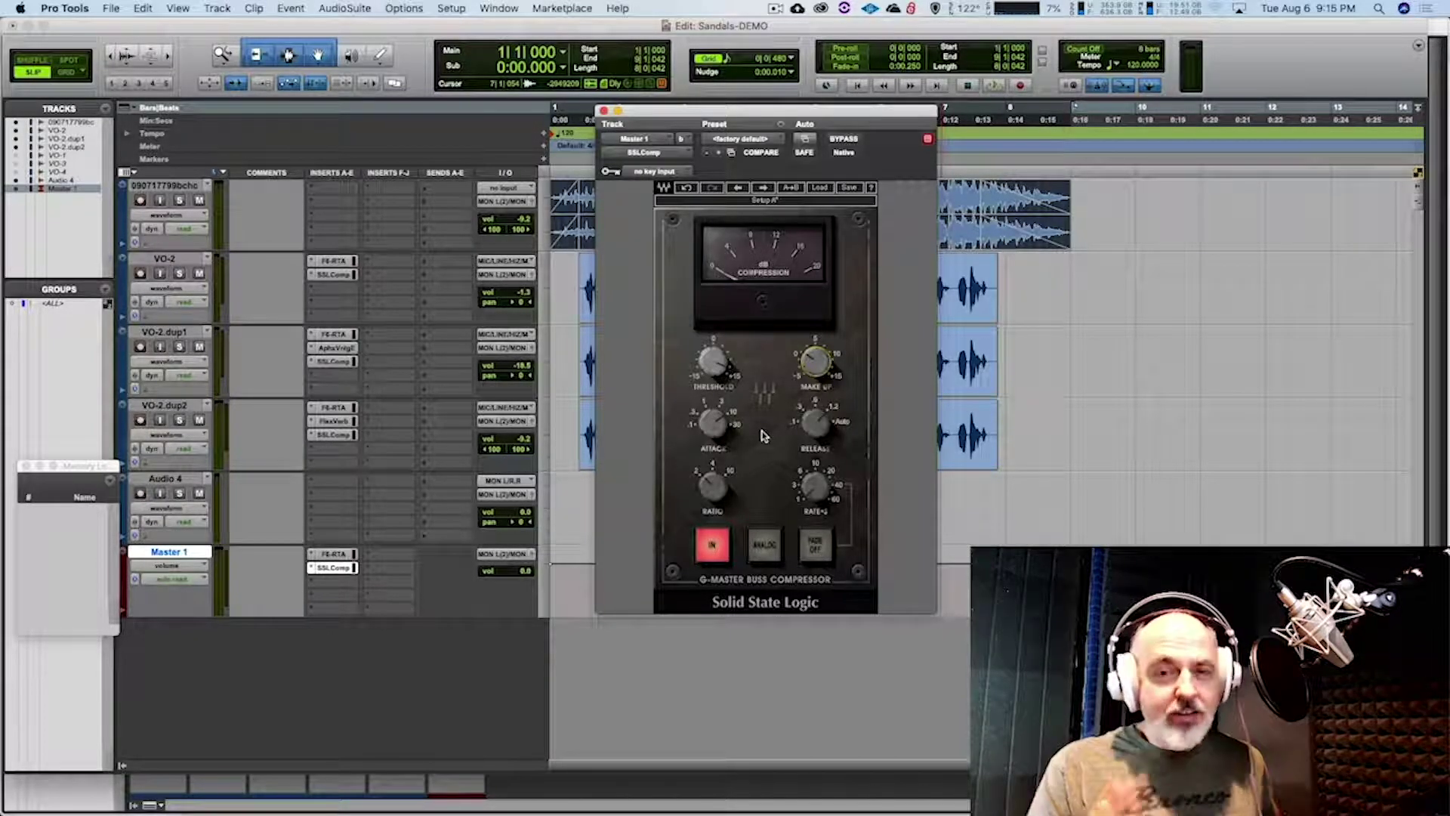
# Listen to the full mix with the master compression active, closing the SSLComp window between playbacks
pyautogui.press('space')
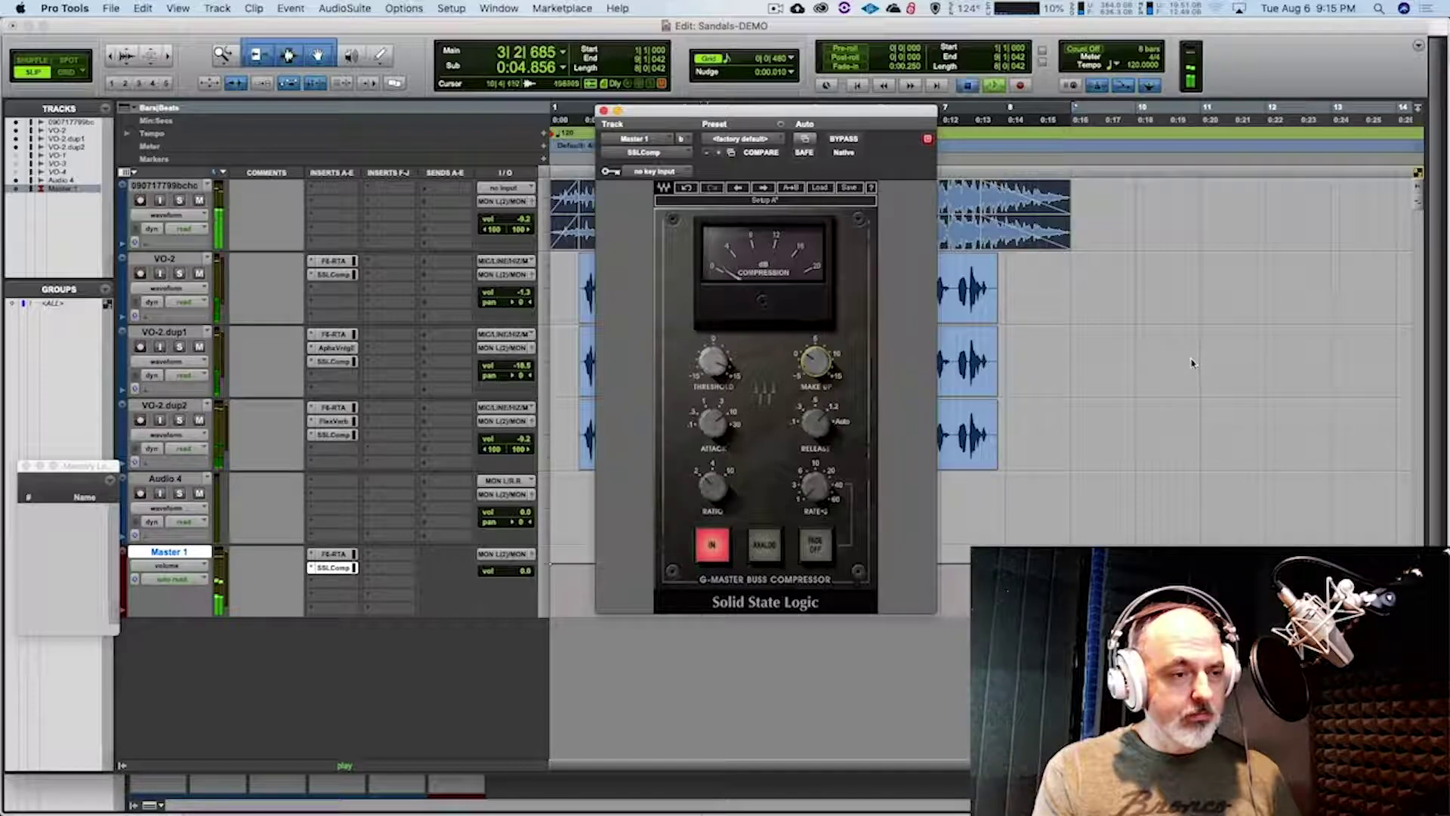
pyautogui.press('space')
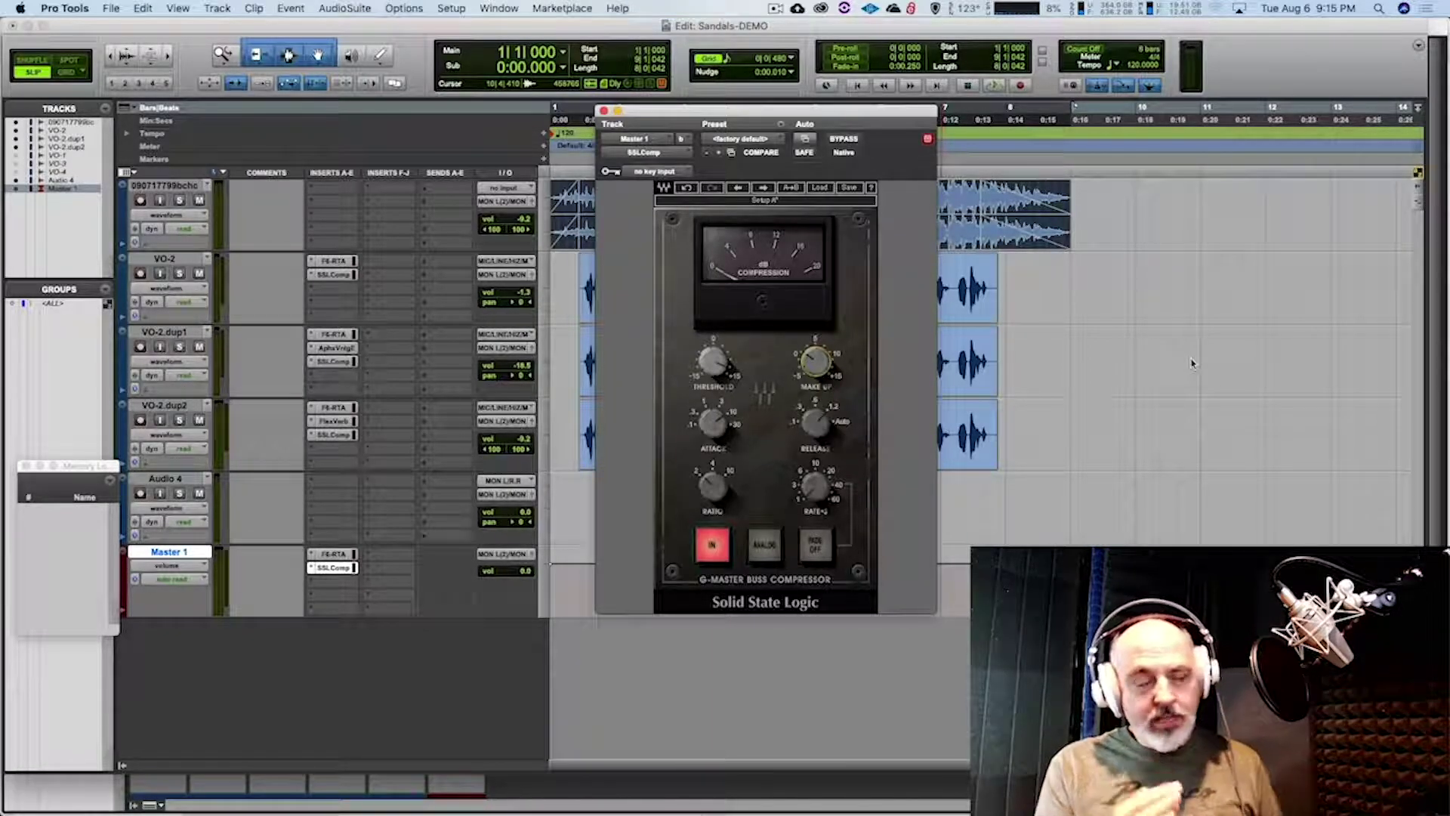
pyautogui.click(603, 111)
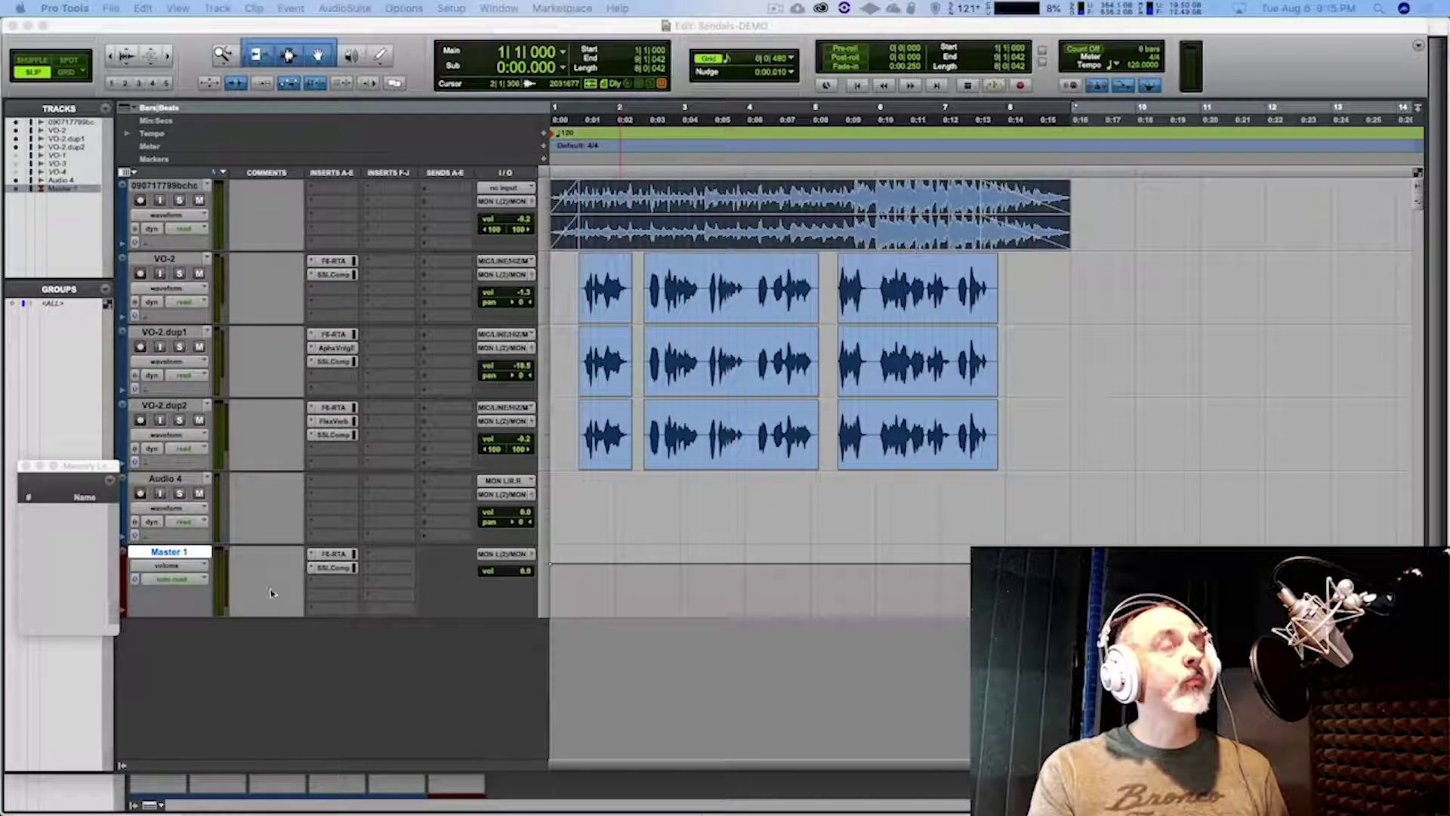
pyautogui.press('space')
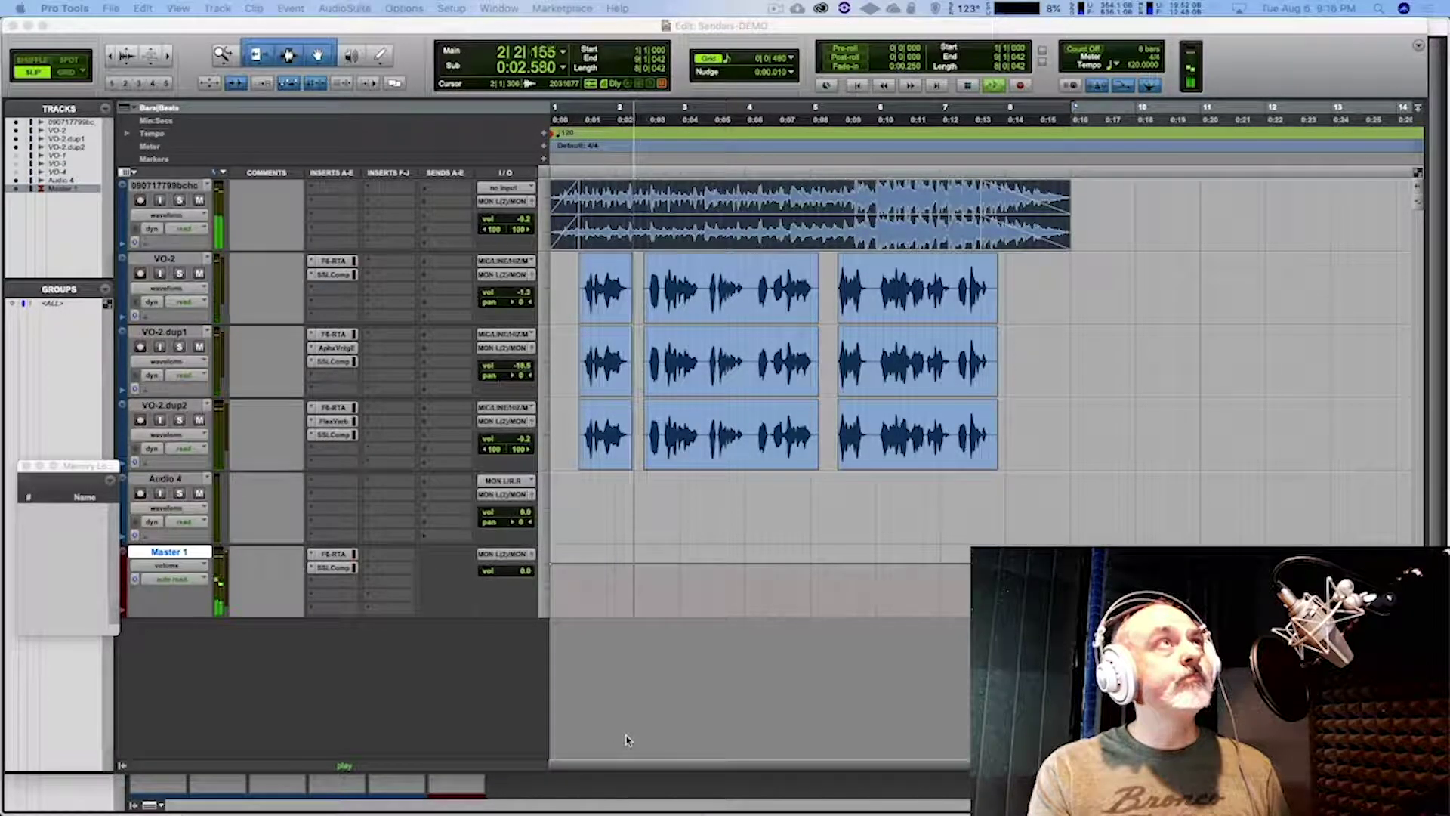
pyautogui.press('space')
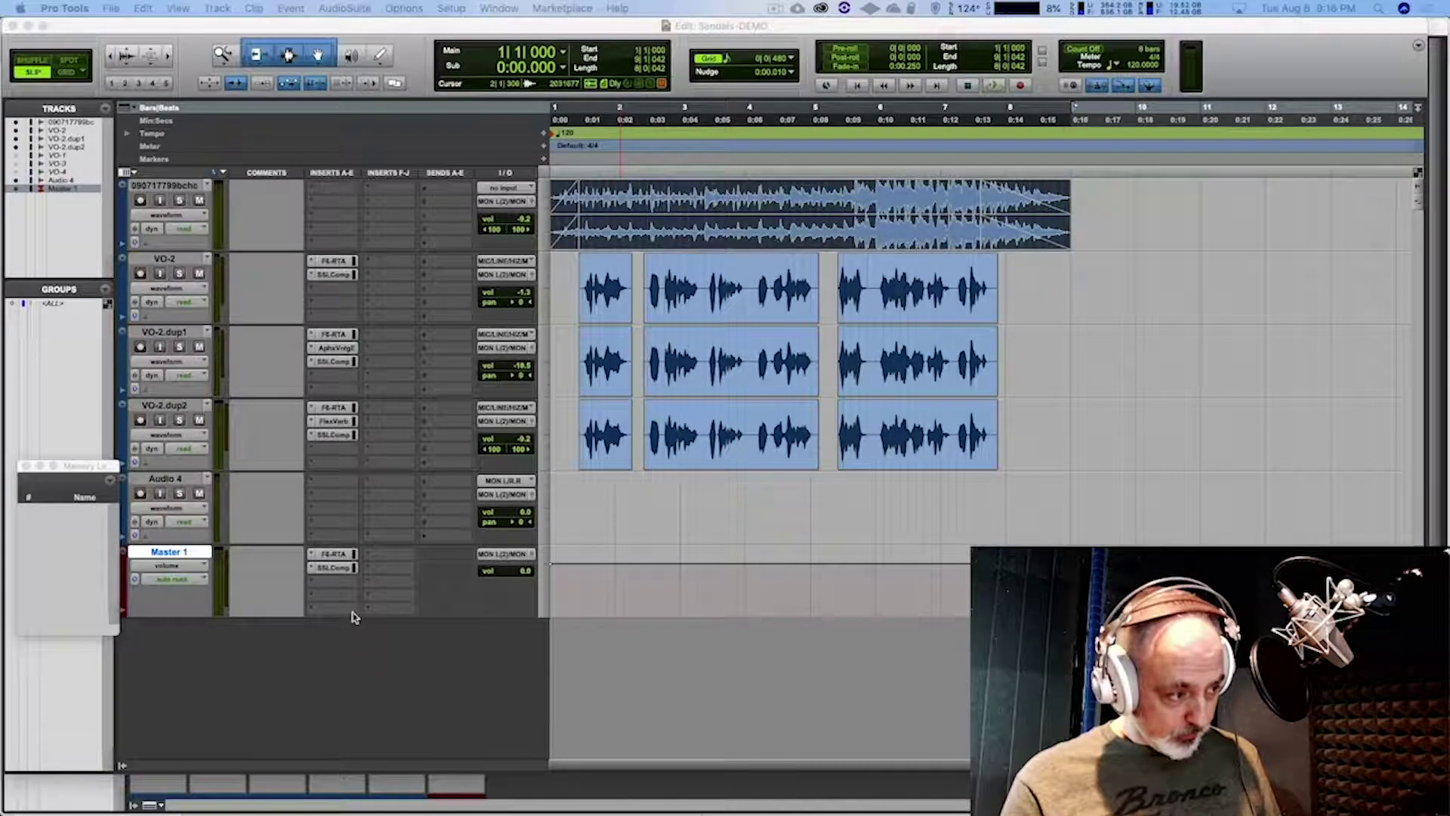
# Insert the Waves L3 UltraMaximizer (stereo) on Master 1 below SSLComp and lower its out ceiling to about -3 dB
pyautogui.click(337, 588)
pyautogui.click(337, 586)
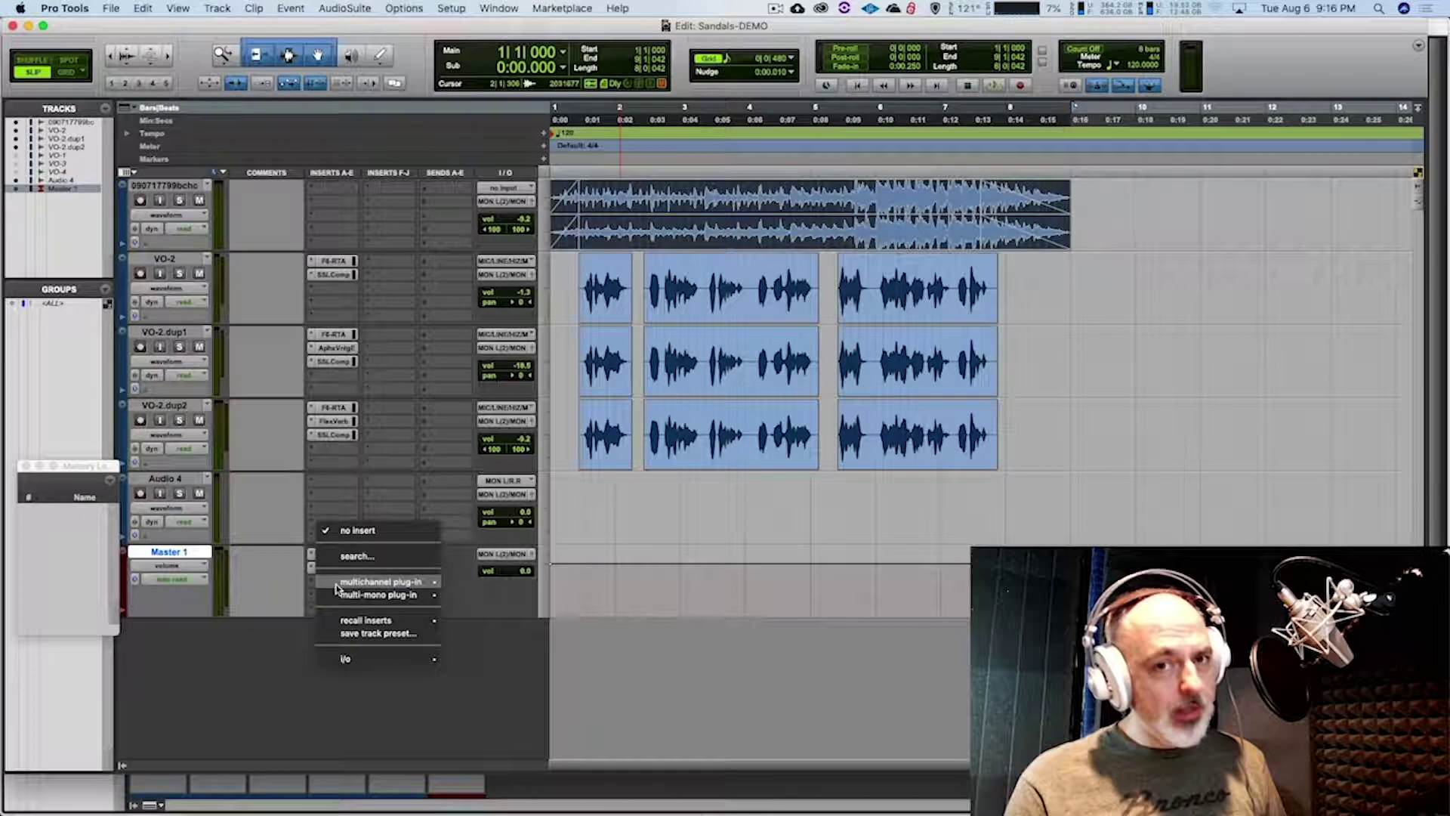
pyautogui.moveTo(337, 587)
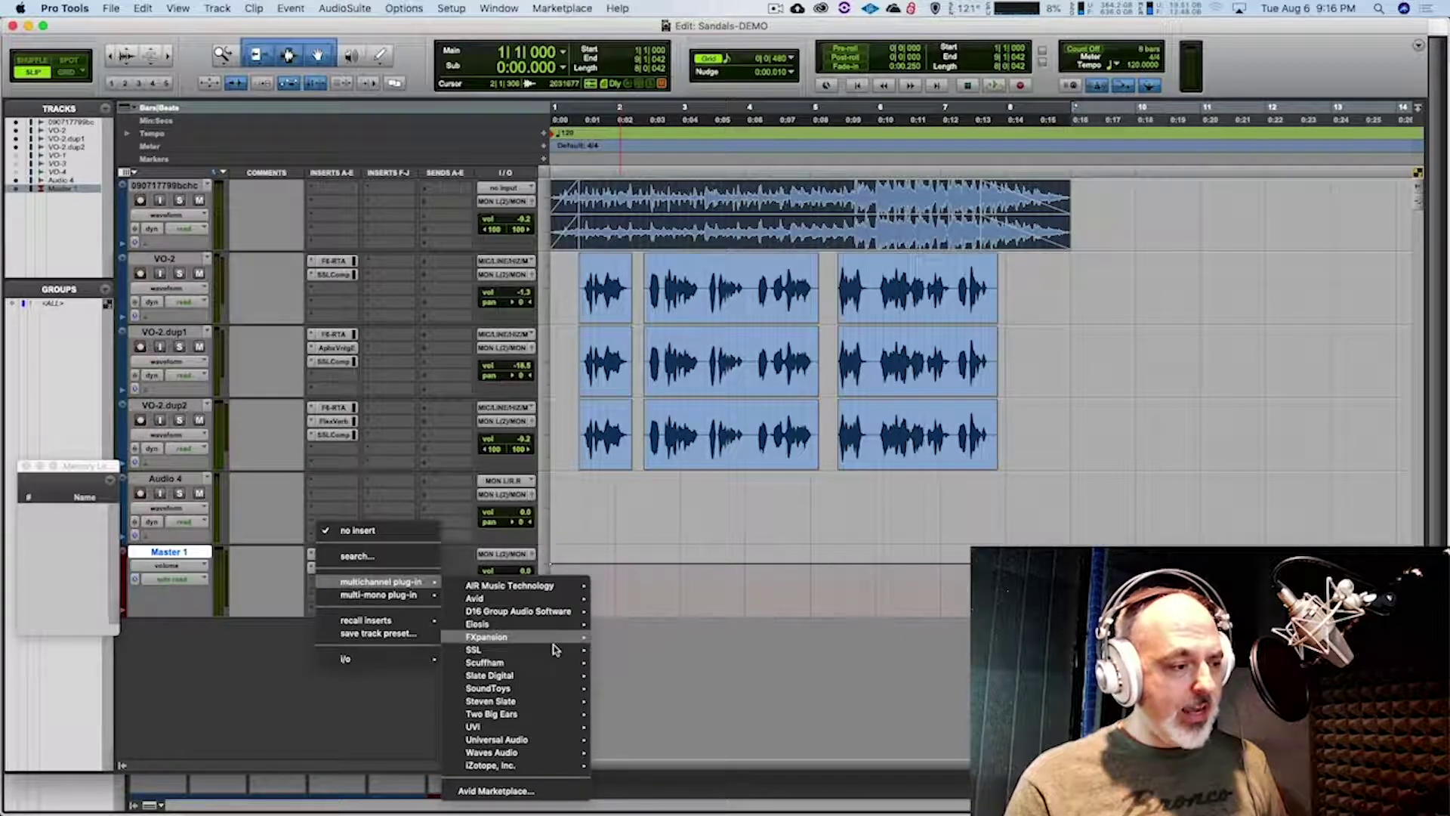
pyautogui.moveTo(494, 752)
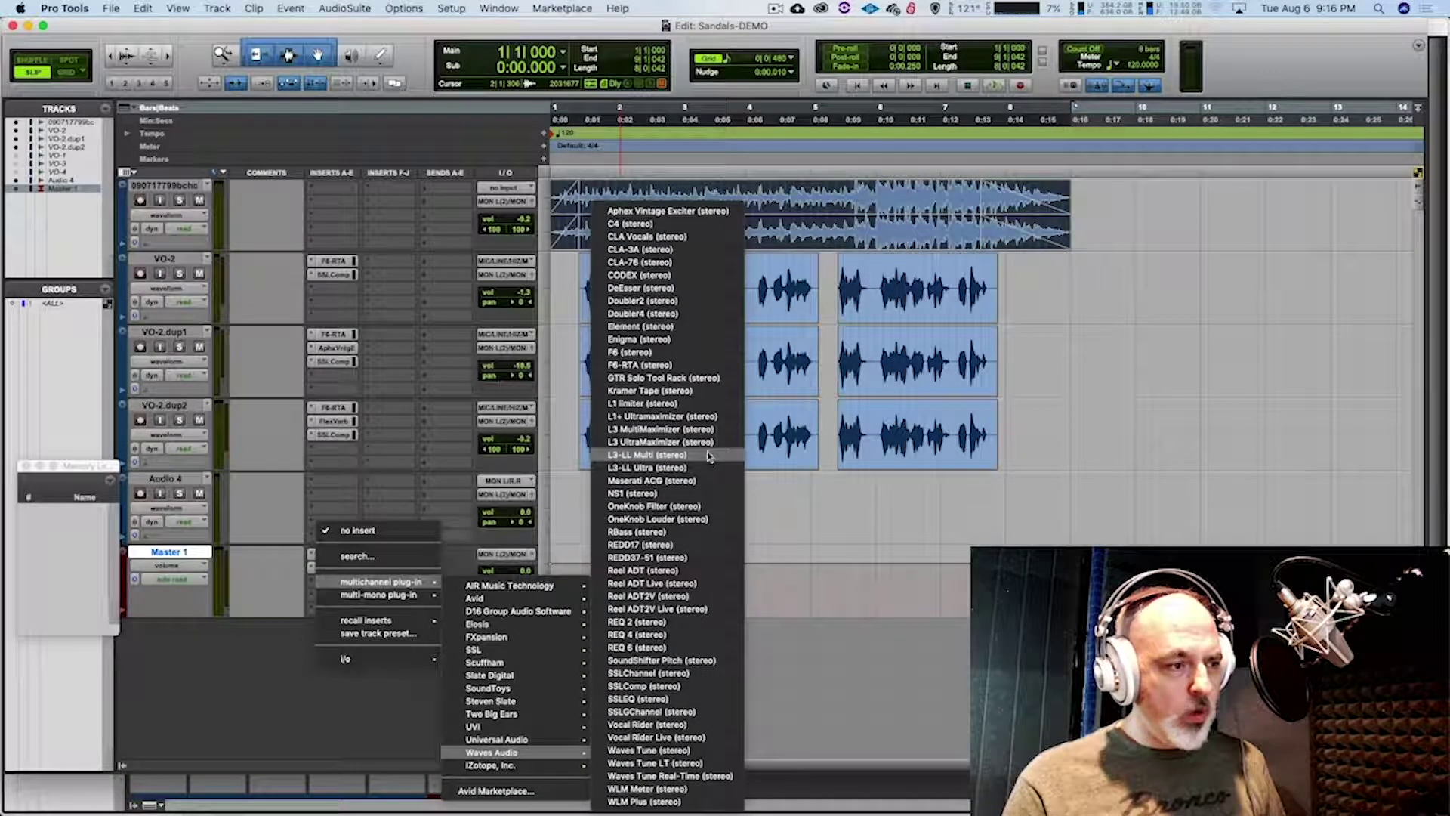
pyautogui.press('Escape')
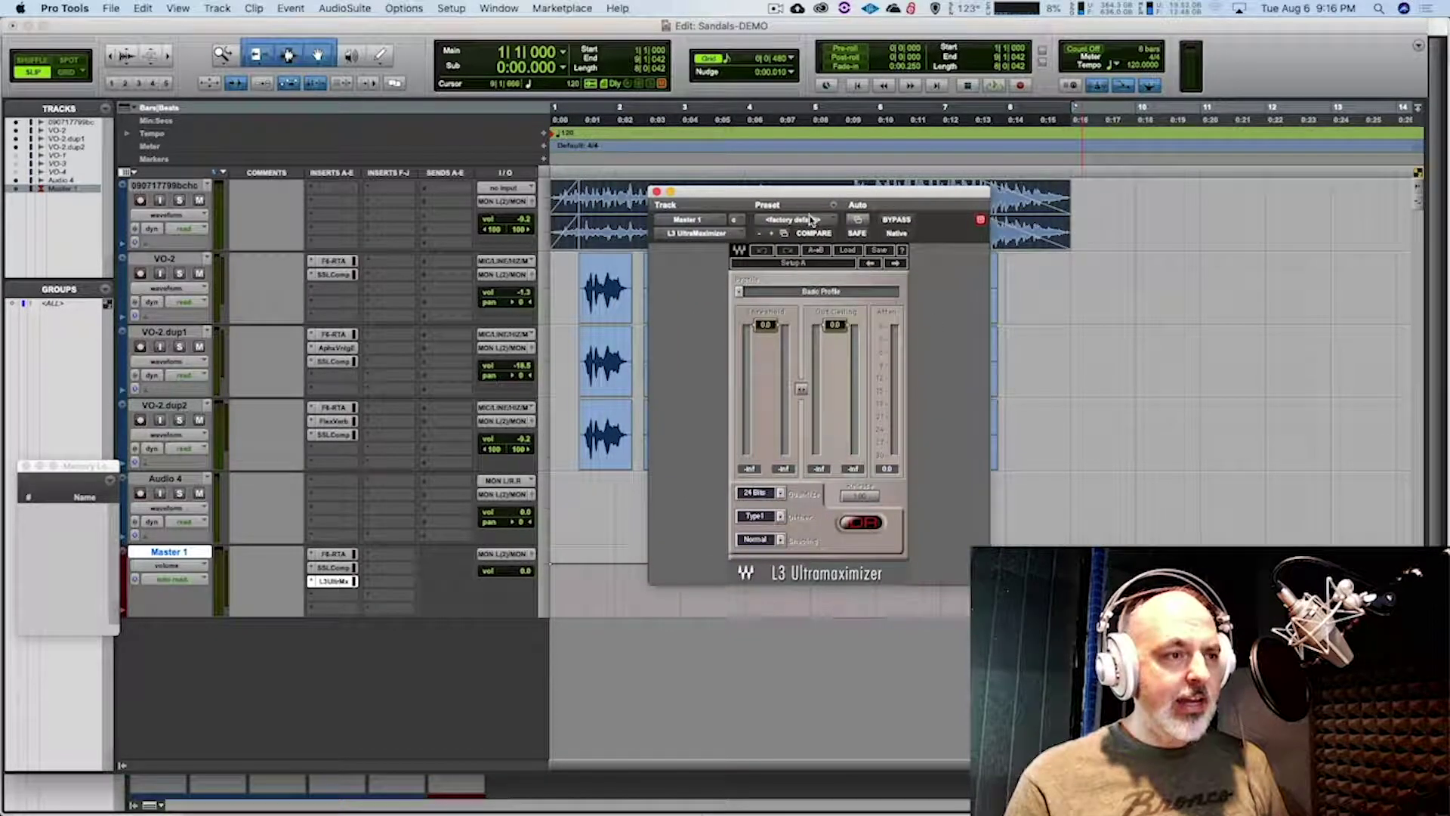
pyautogui.moveTo(839, 335); pyautogui.dragTo(835, 337)
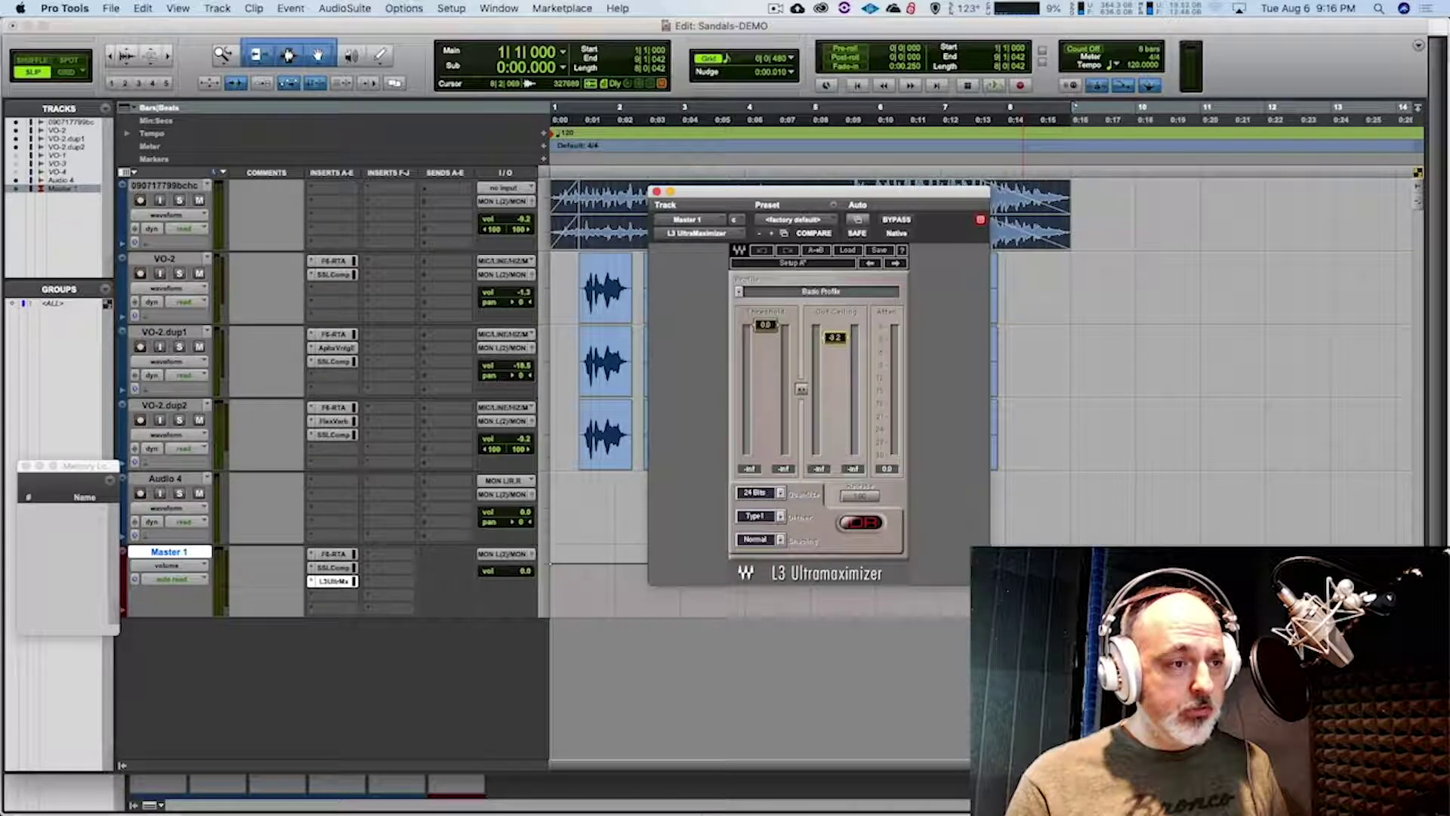
# Lower the L3 UltraMaximizer threshold to about -4 dB during playback, checking the sound against bypass
pyautogui.press('space')
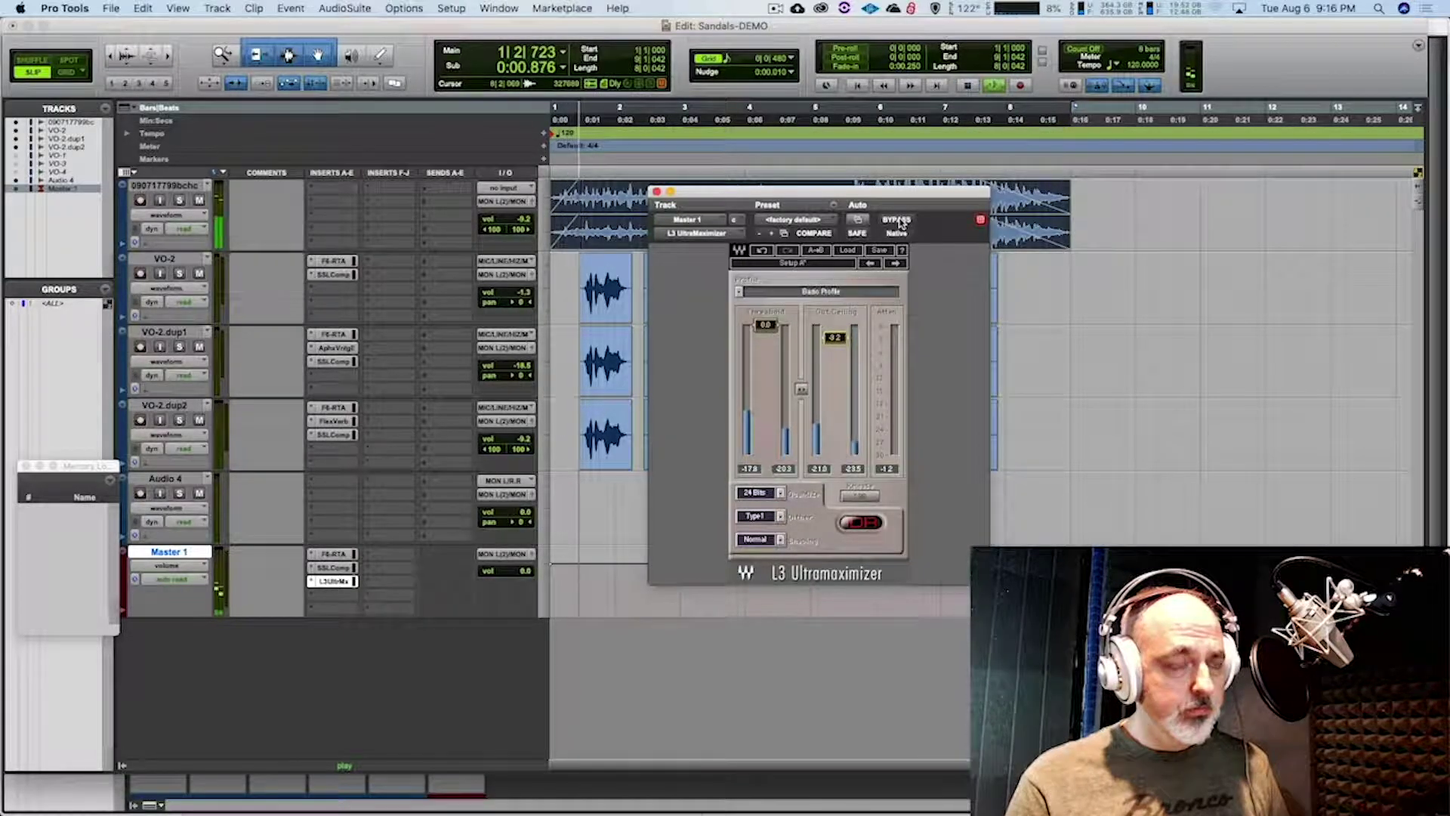
pyautogui.click(898, 221)
pyautogui.click(898, 220)
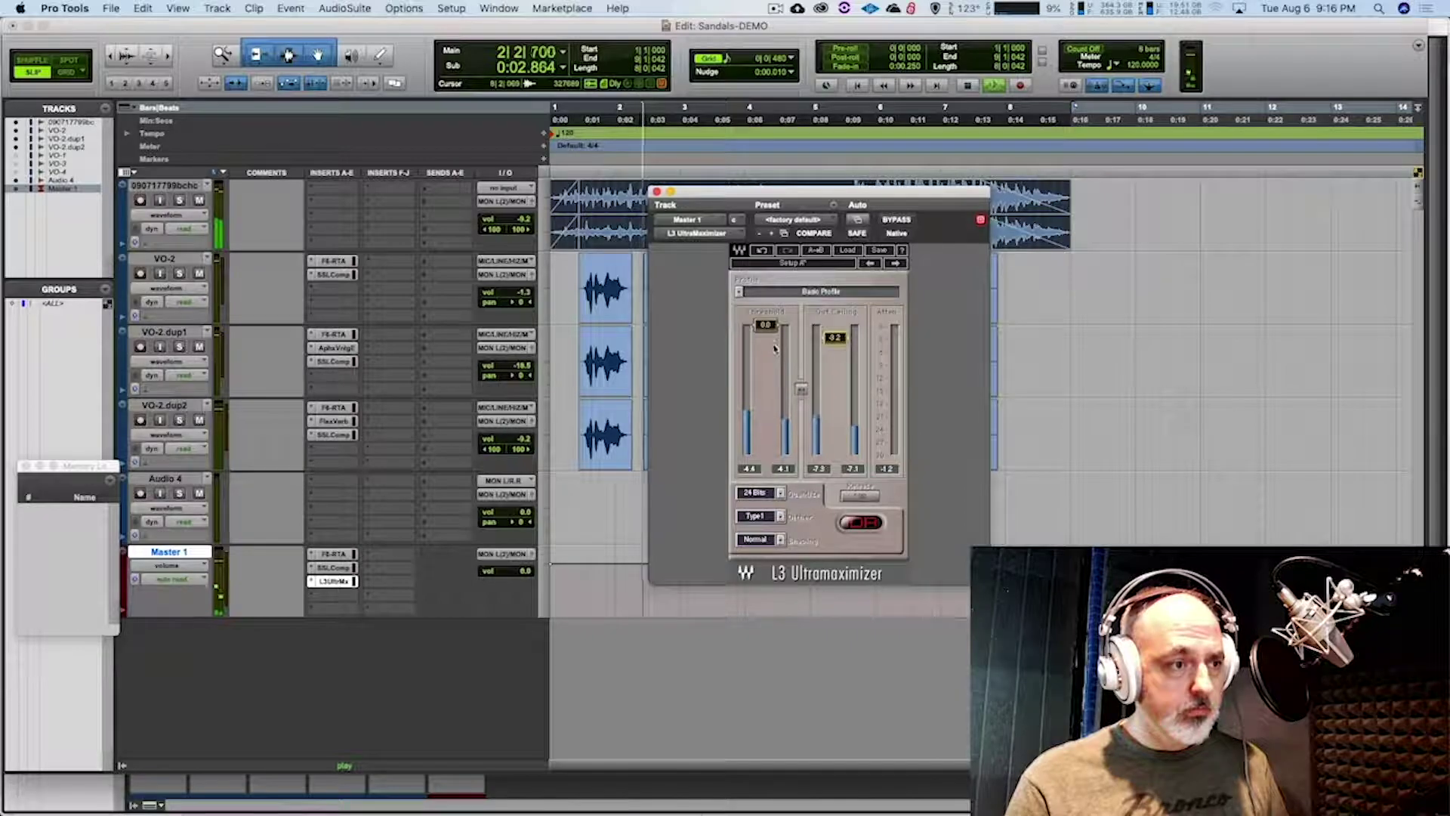
pyautogui.moveTo(765, 324); pyautogui.dragTo(765, 342)
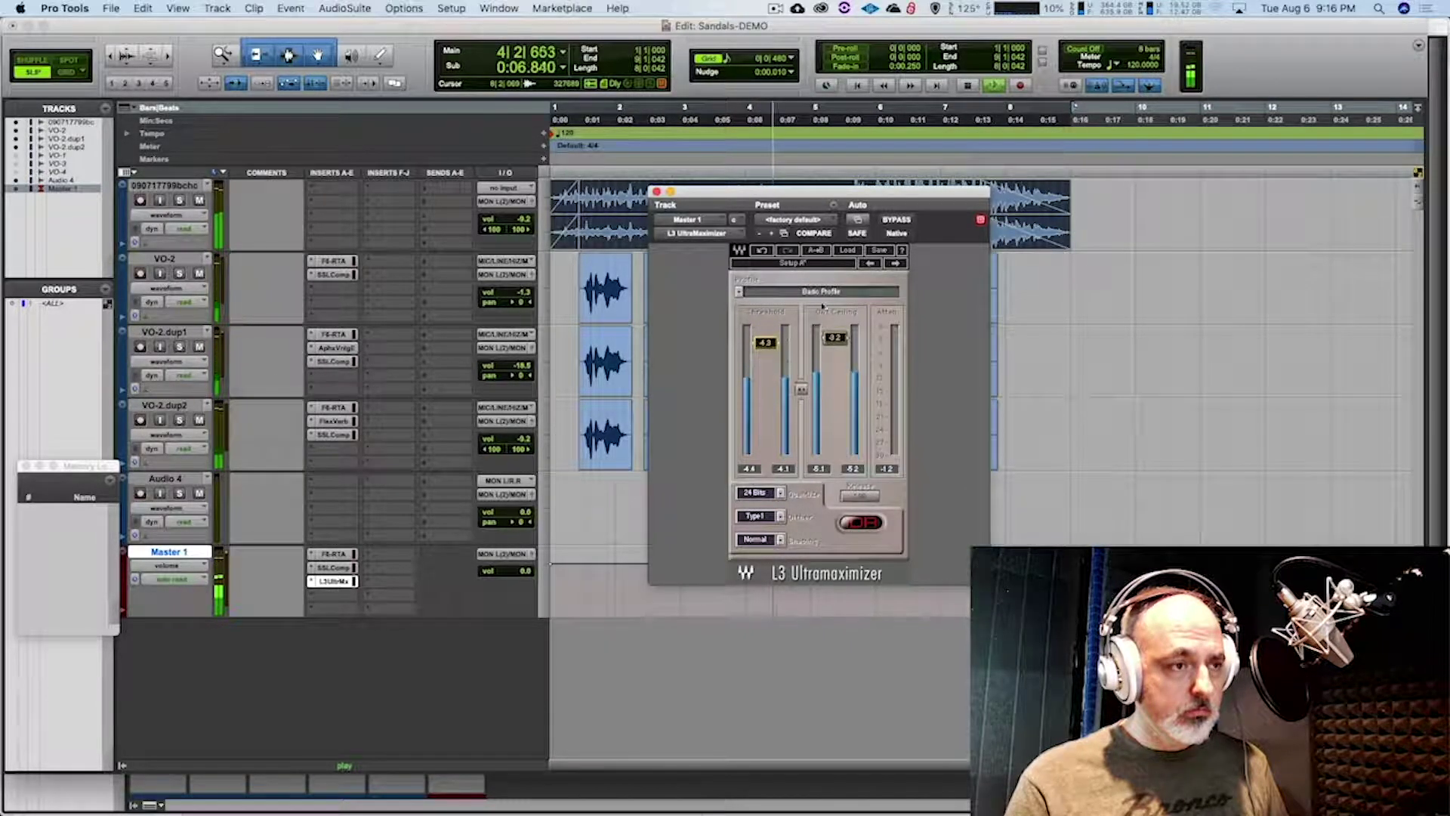
pyautogui.click(903, 220)
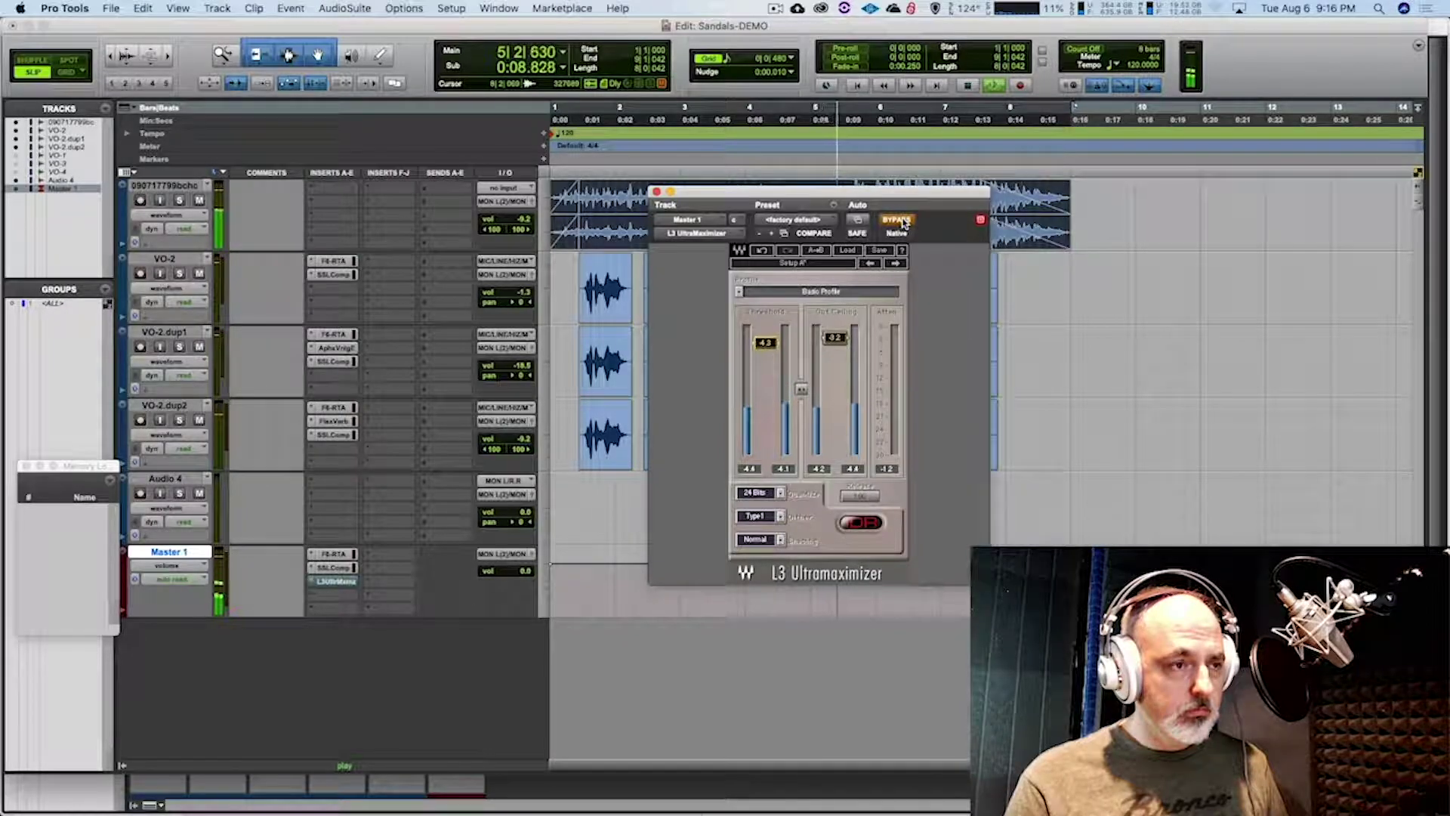
pyautogui.click(903, 220)
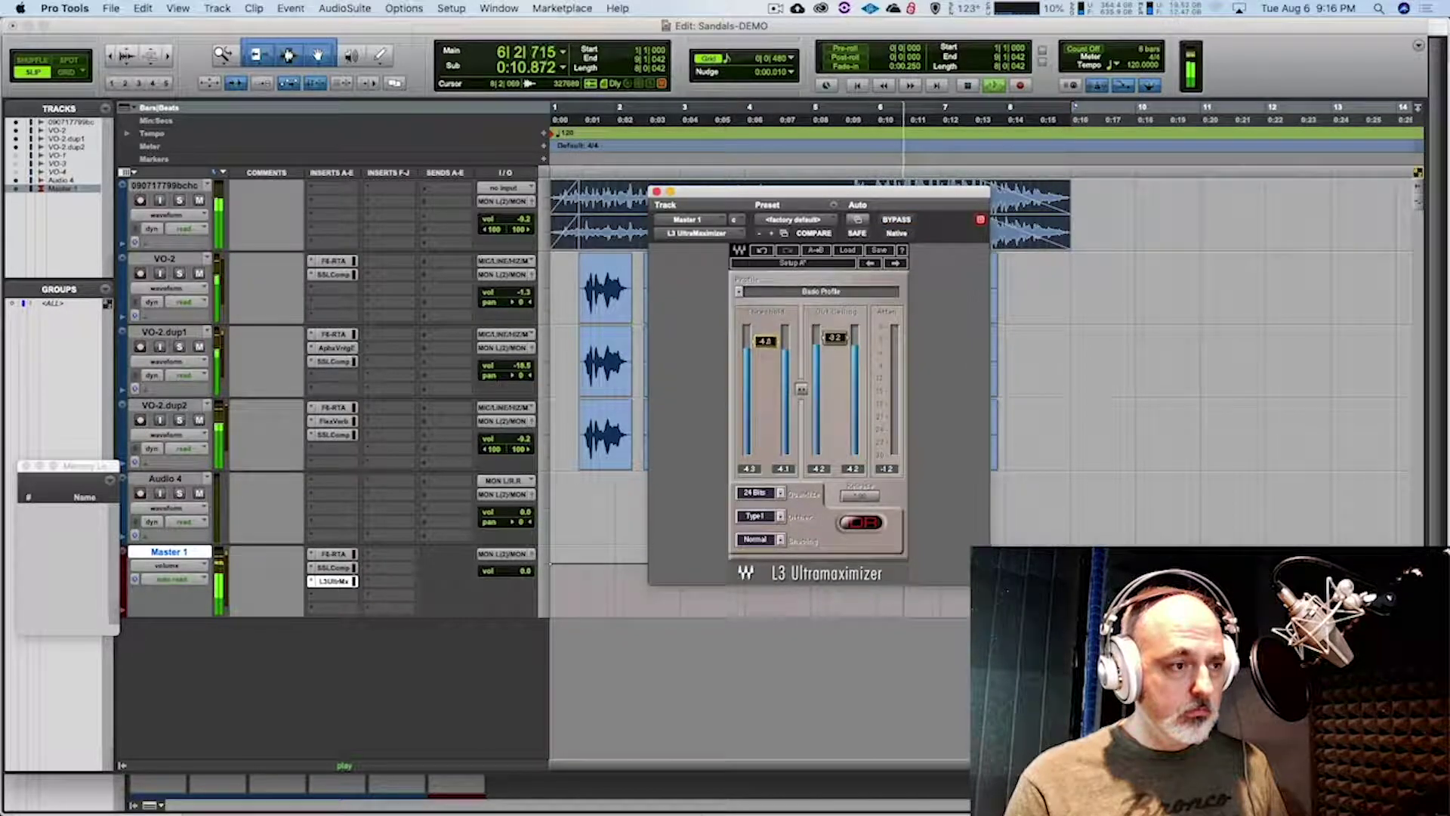
# Compare the playing mix with the L3 UltraMaximizer bypassed and active
pyautogui.click(891, 219)
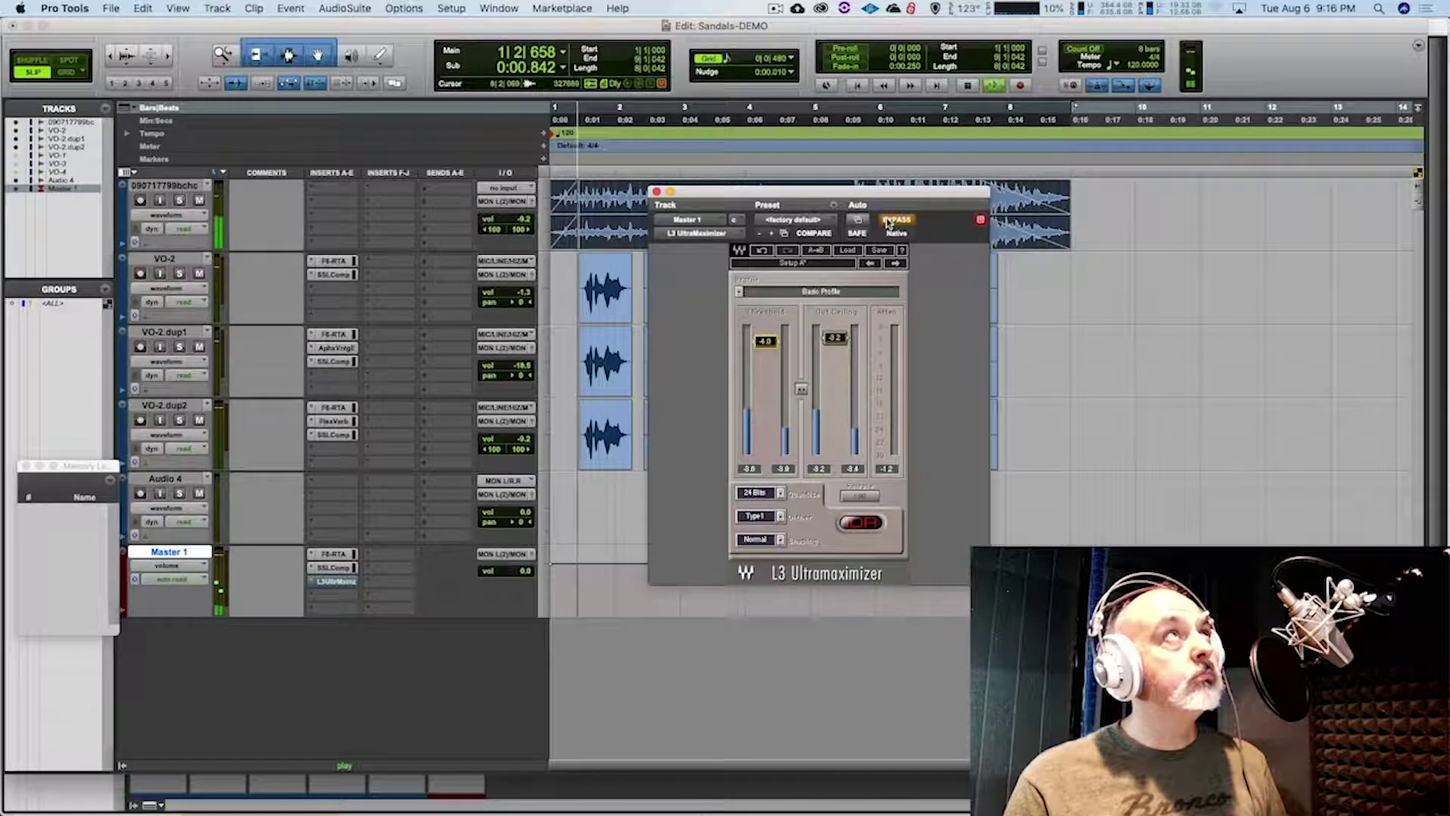
pyautogui.click(891, 220)
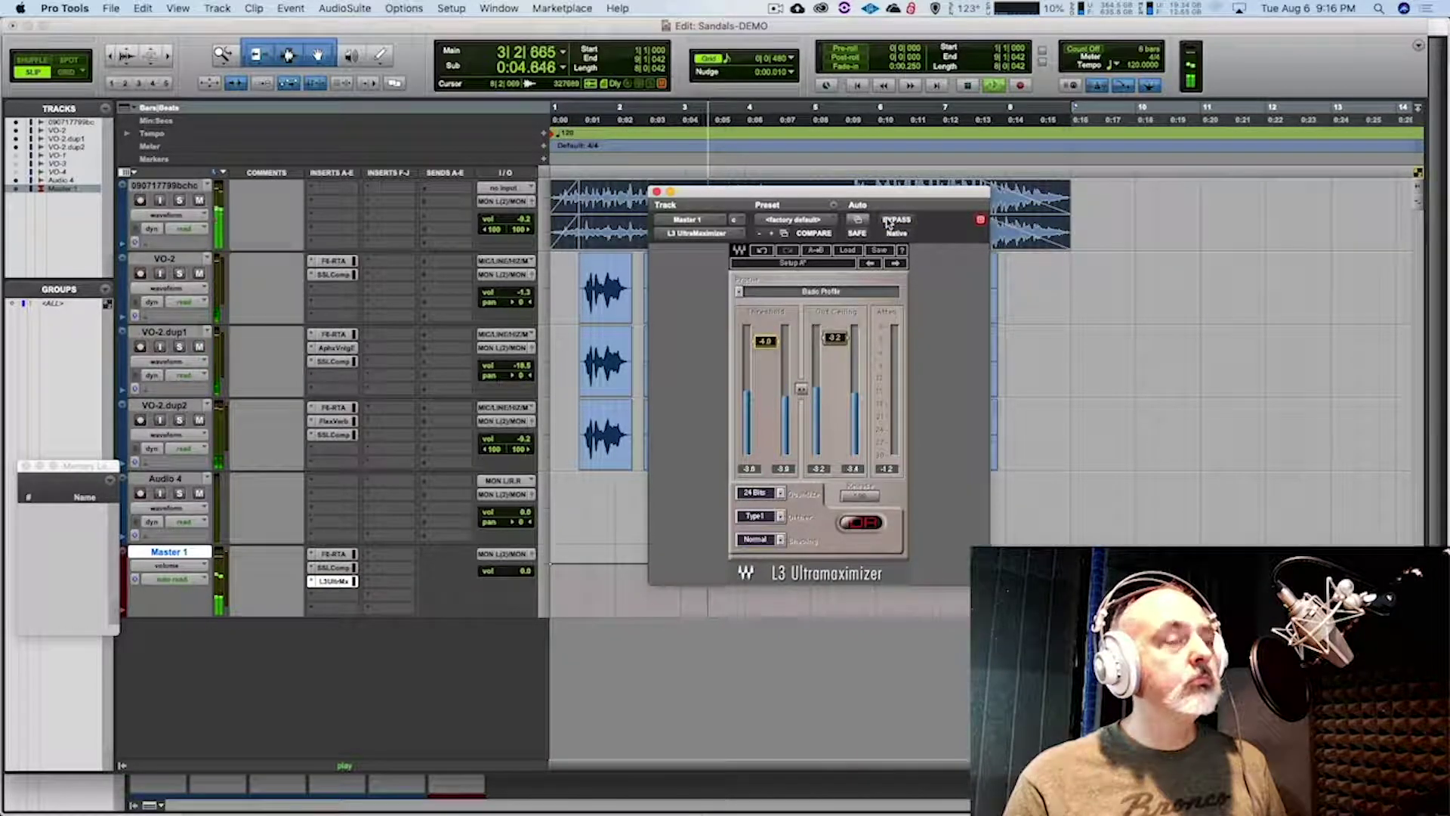
pyautogui.click(891, 220)
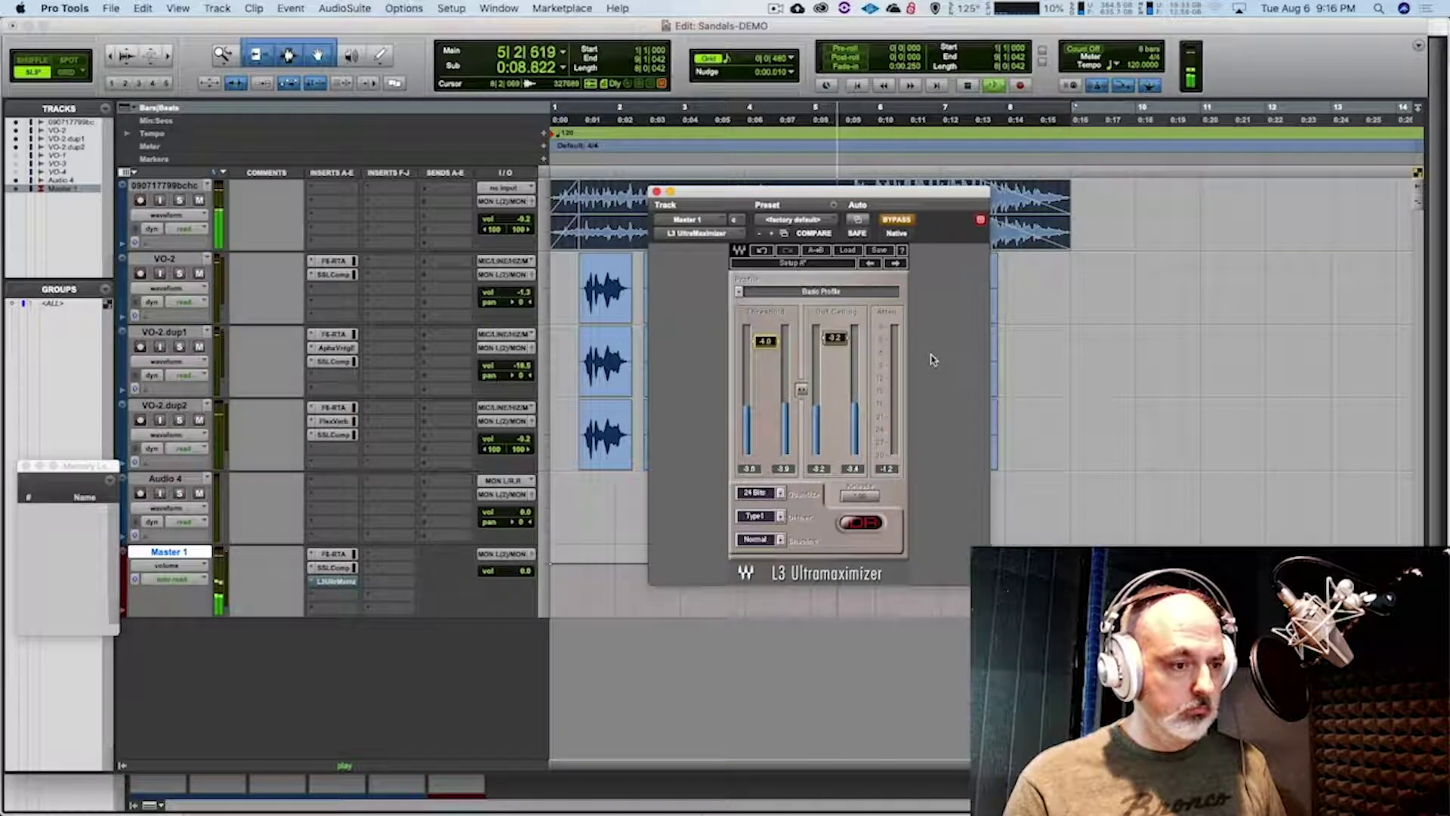
pyautogui.click(895, 219)
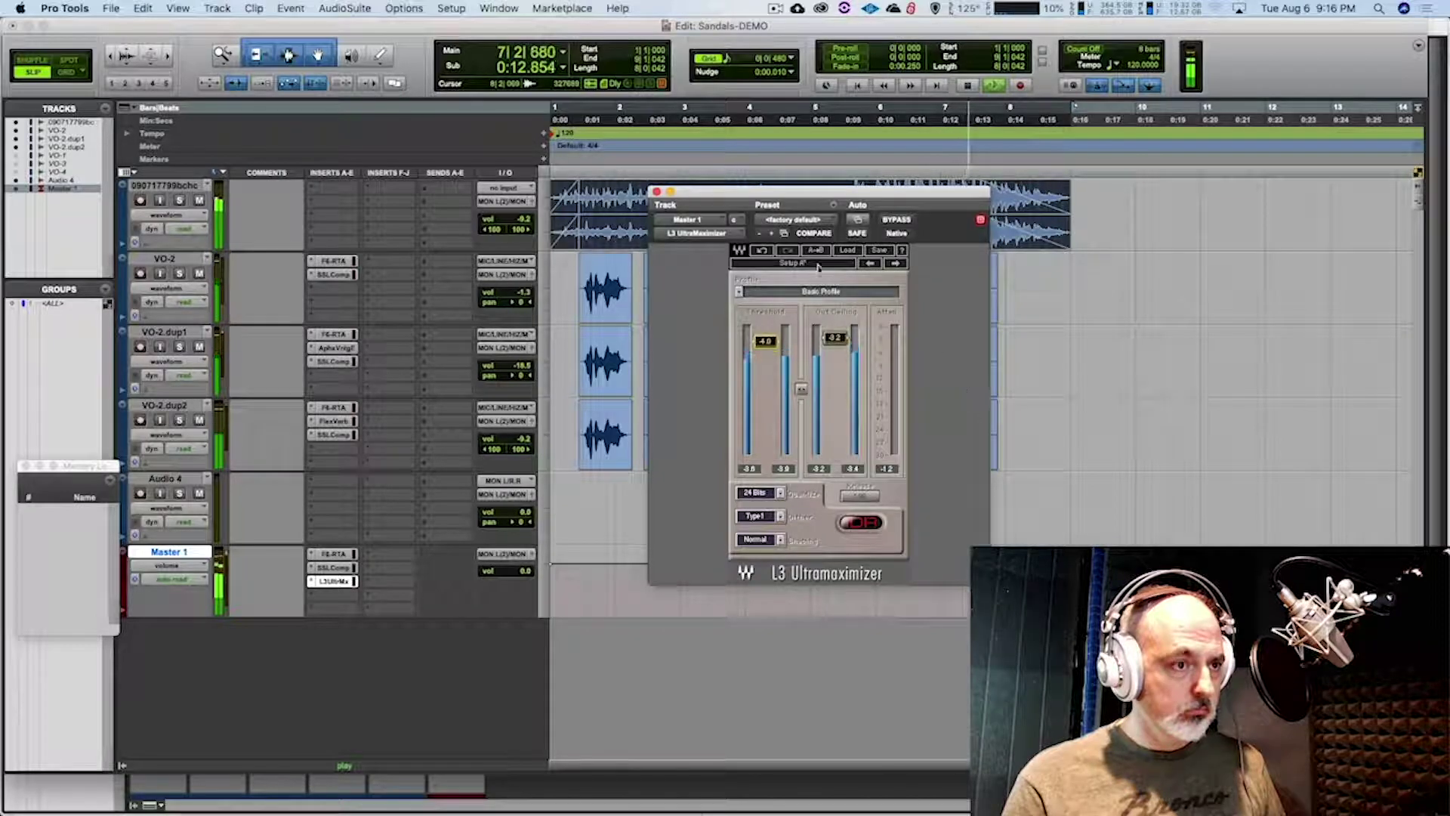
# Close the L3 UltraMaximizer, stop playback and save the session, and reopen the Master 1 SSLComp and L3 UltraMaximizer to review their settings
pyautogui.press('super+w')
pyautogui.press('space')
pyautogui.press('super+s')
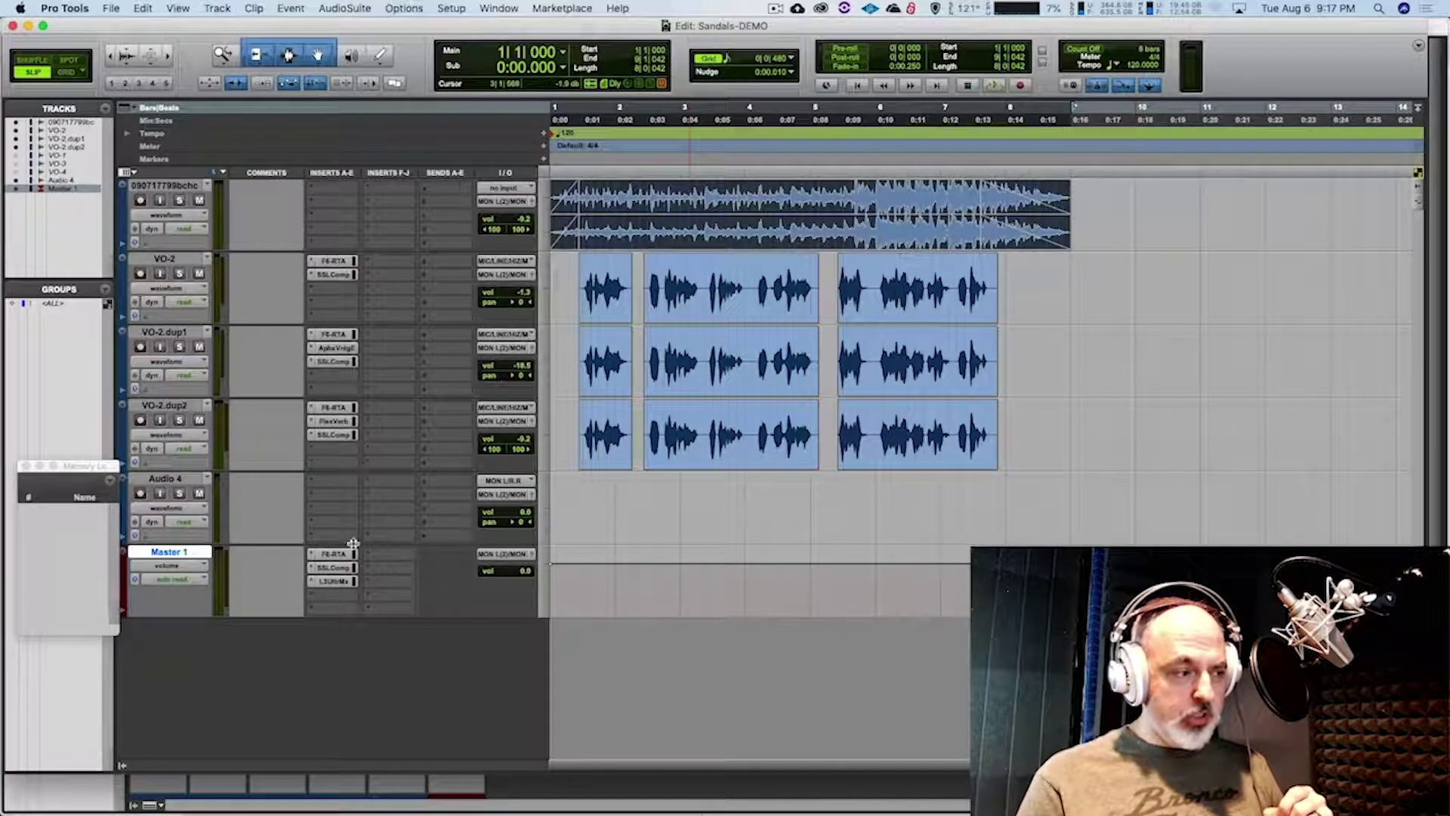
pyautogui.click(342, 568)
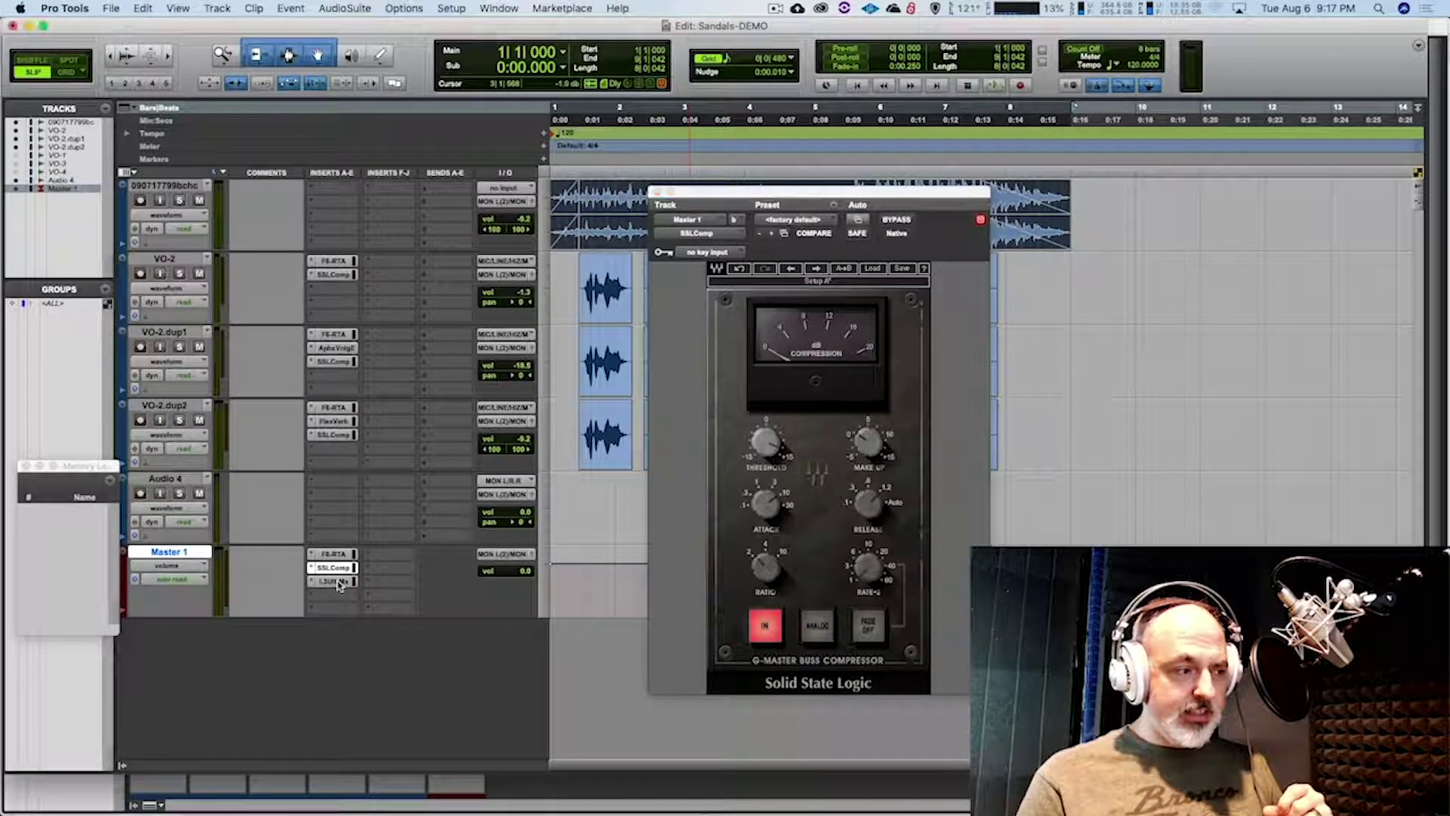
pyautogui.click(338, 581)
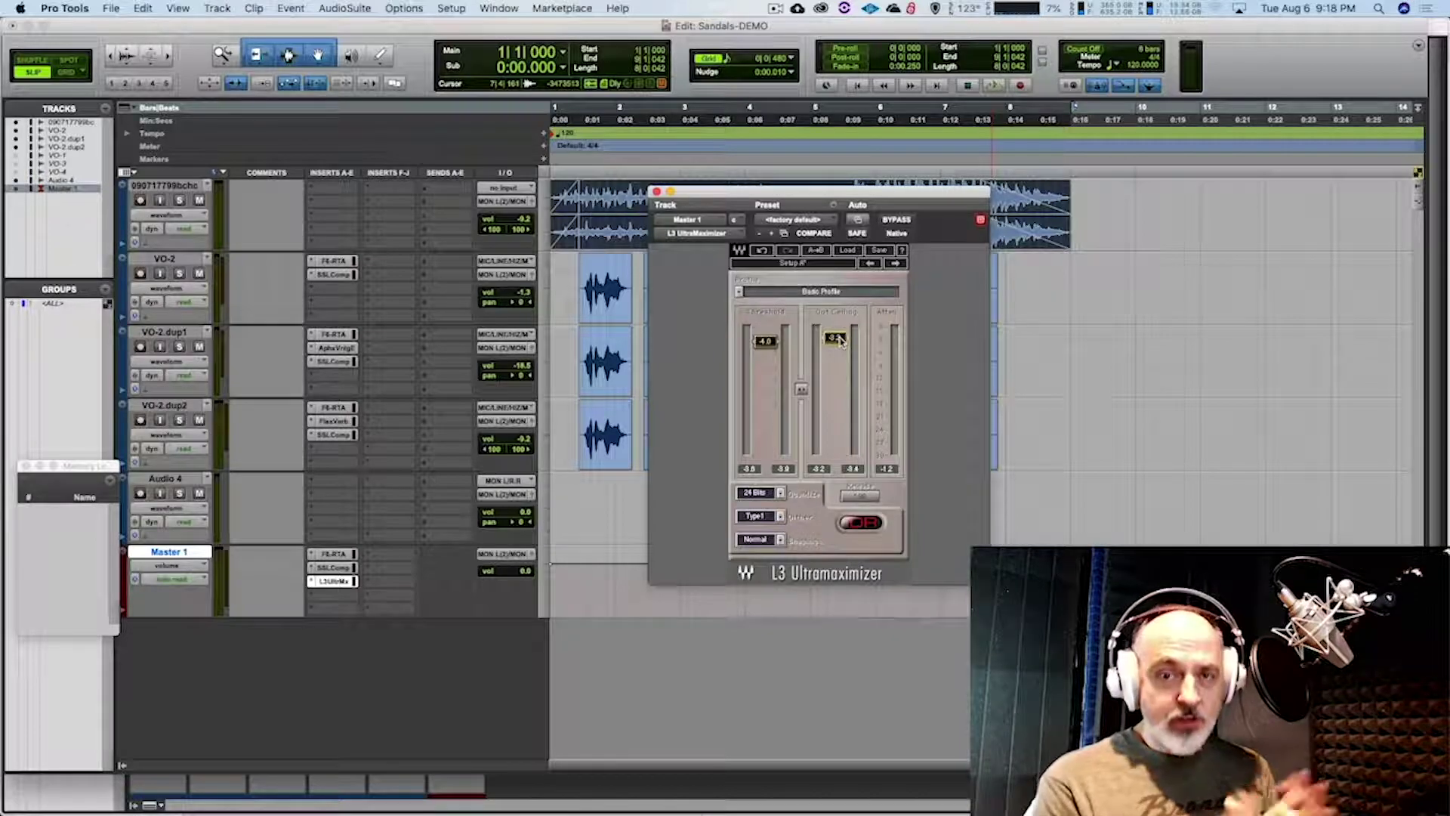
# Play the mix from the start with the L3 UltraMaximizer bypassed and re-enabled, and close the plug-in
pyautogui.press('space')
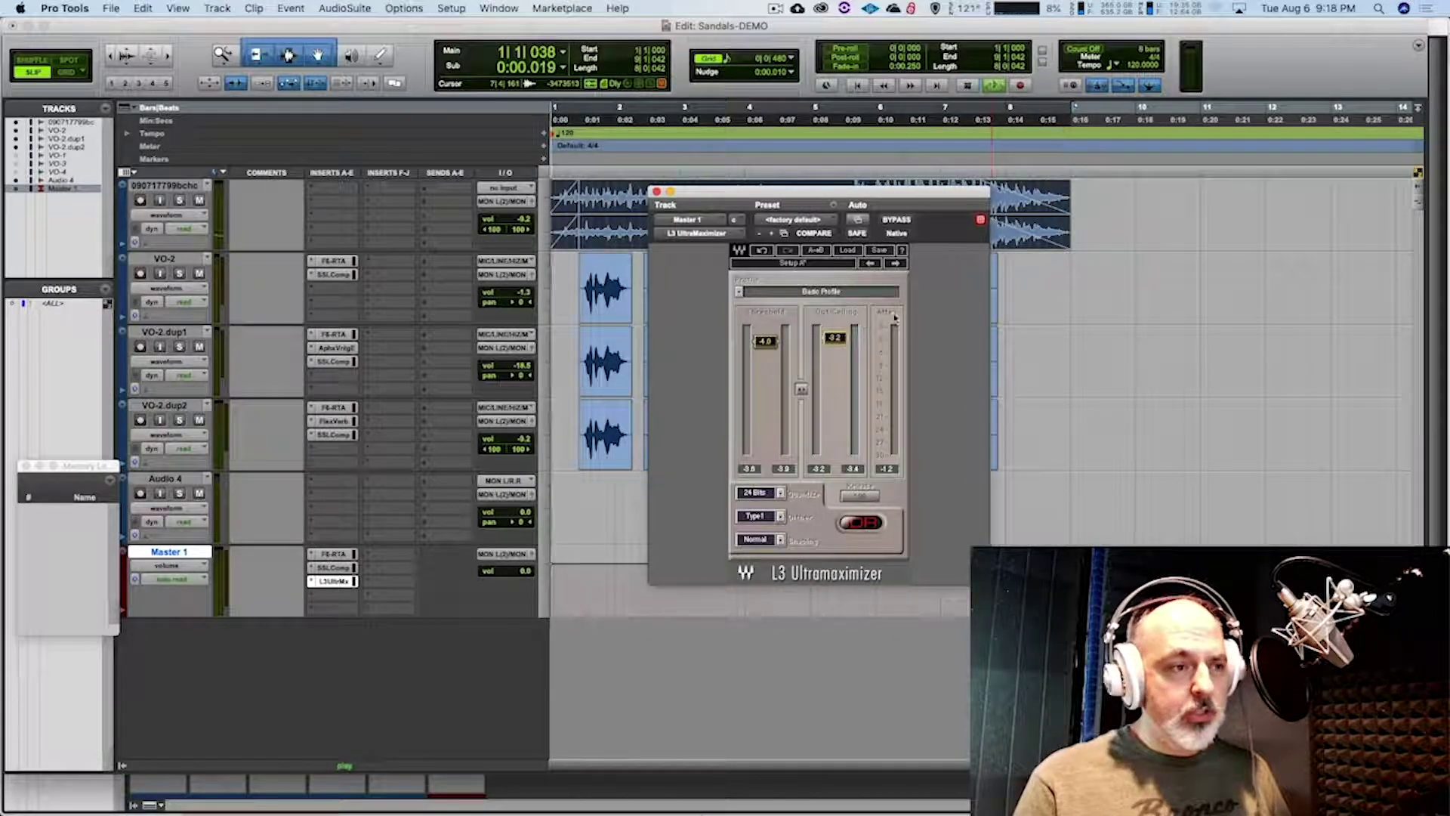
pyautogui.click(895, 220)
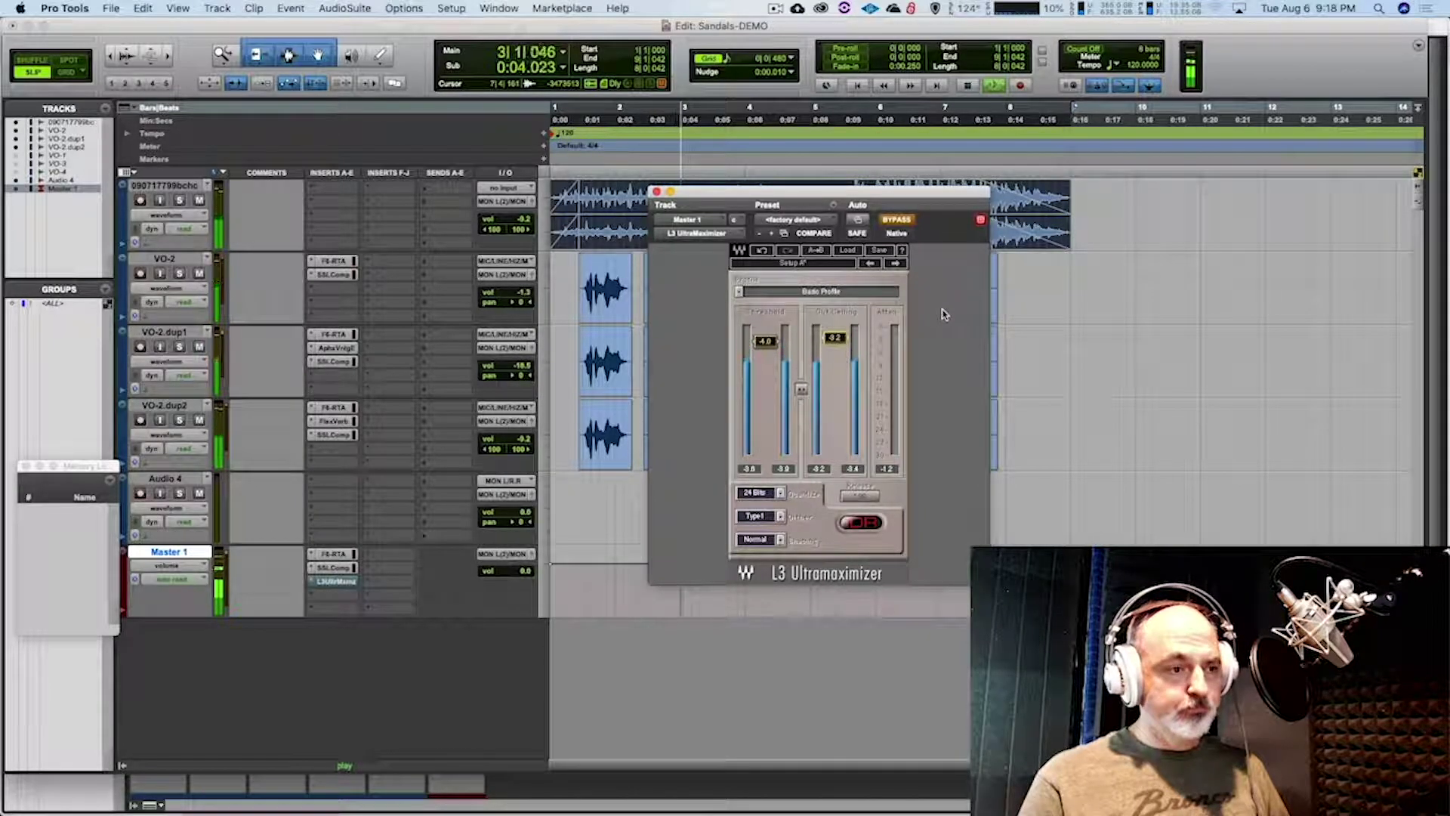
pyautogui.click(896, 220)
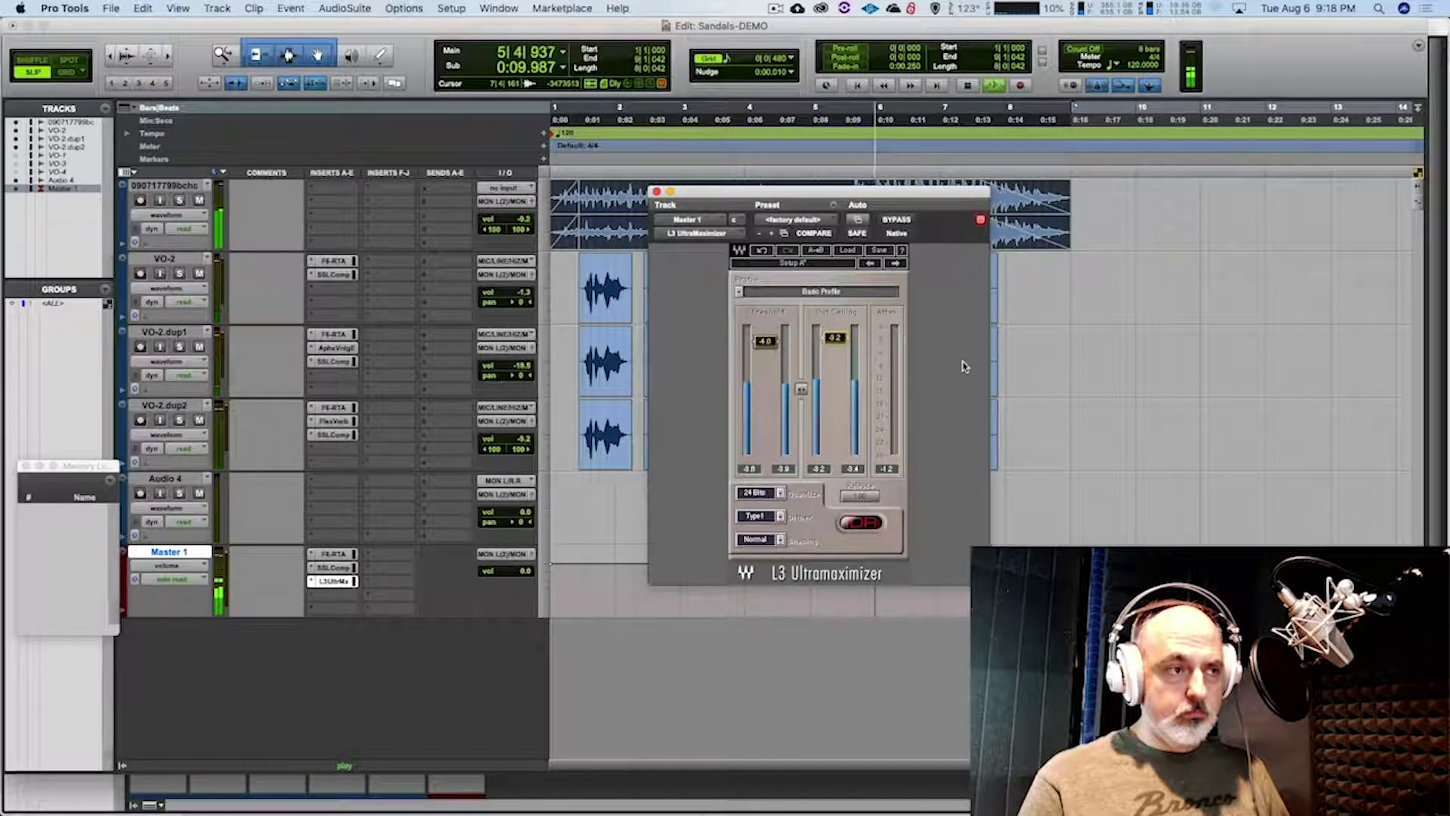
pyautogui.press('space')
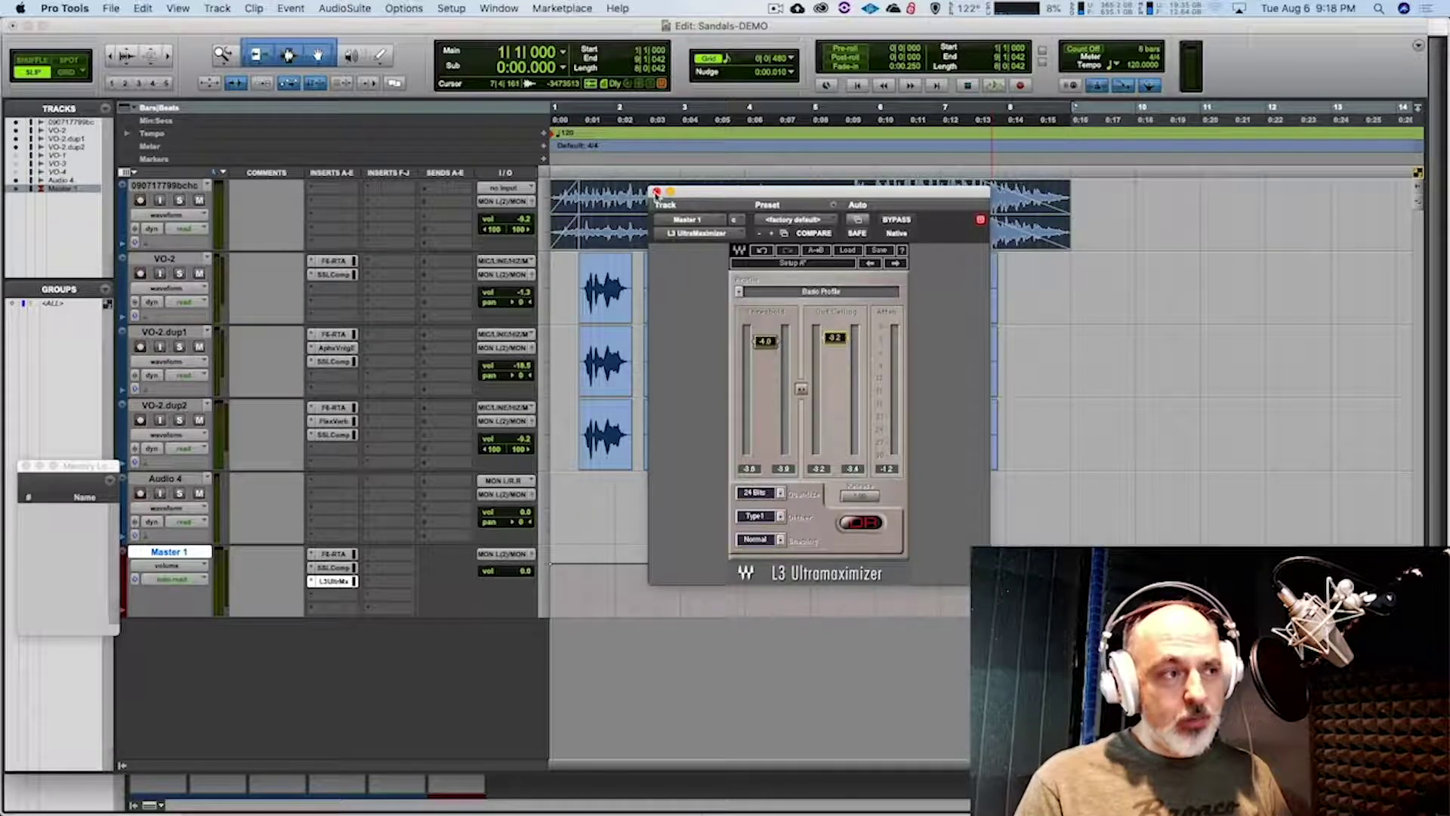
pyautogui.click(657, 192)
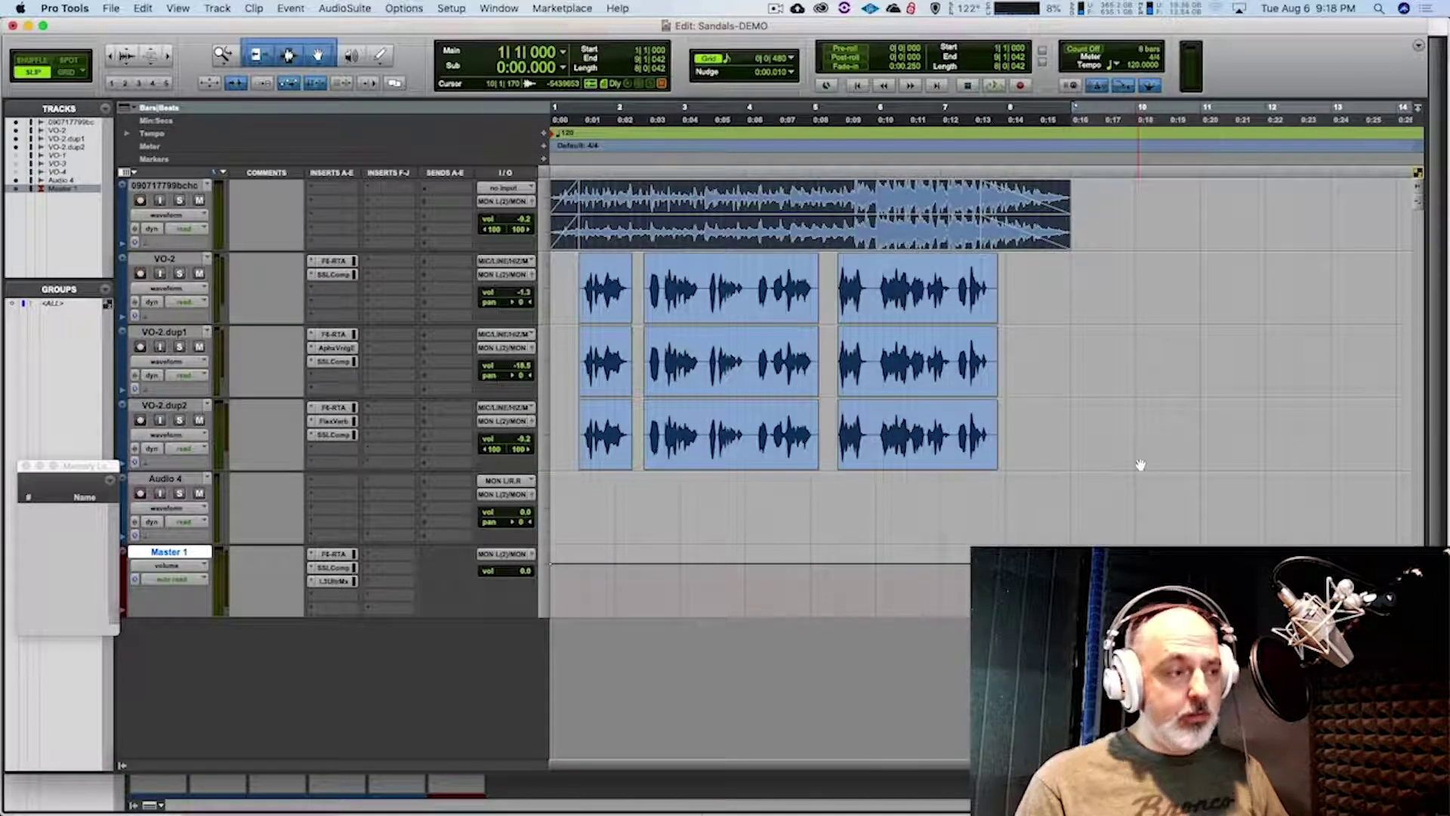
# During playback, enable the low-pass filter in the Master 1 F6-RTA and lower its cutoff to near band 6
pyautogui.press('space')
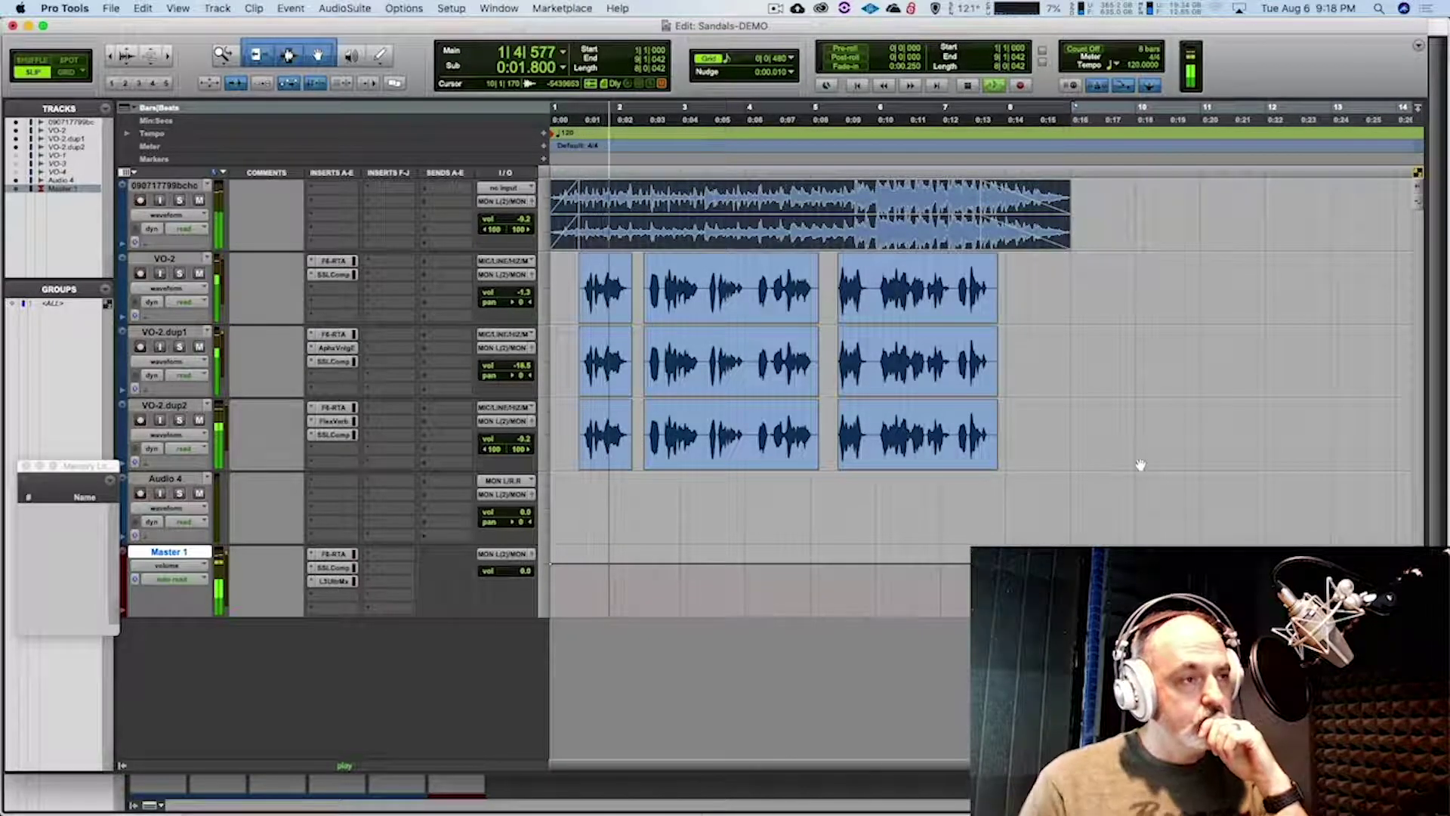
pyautogui.click(332, 554)
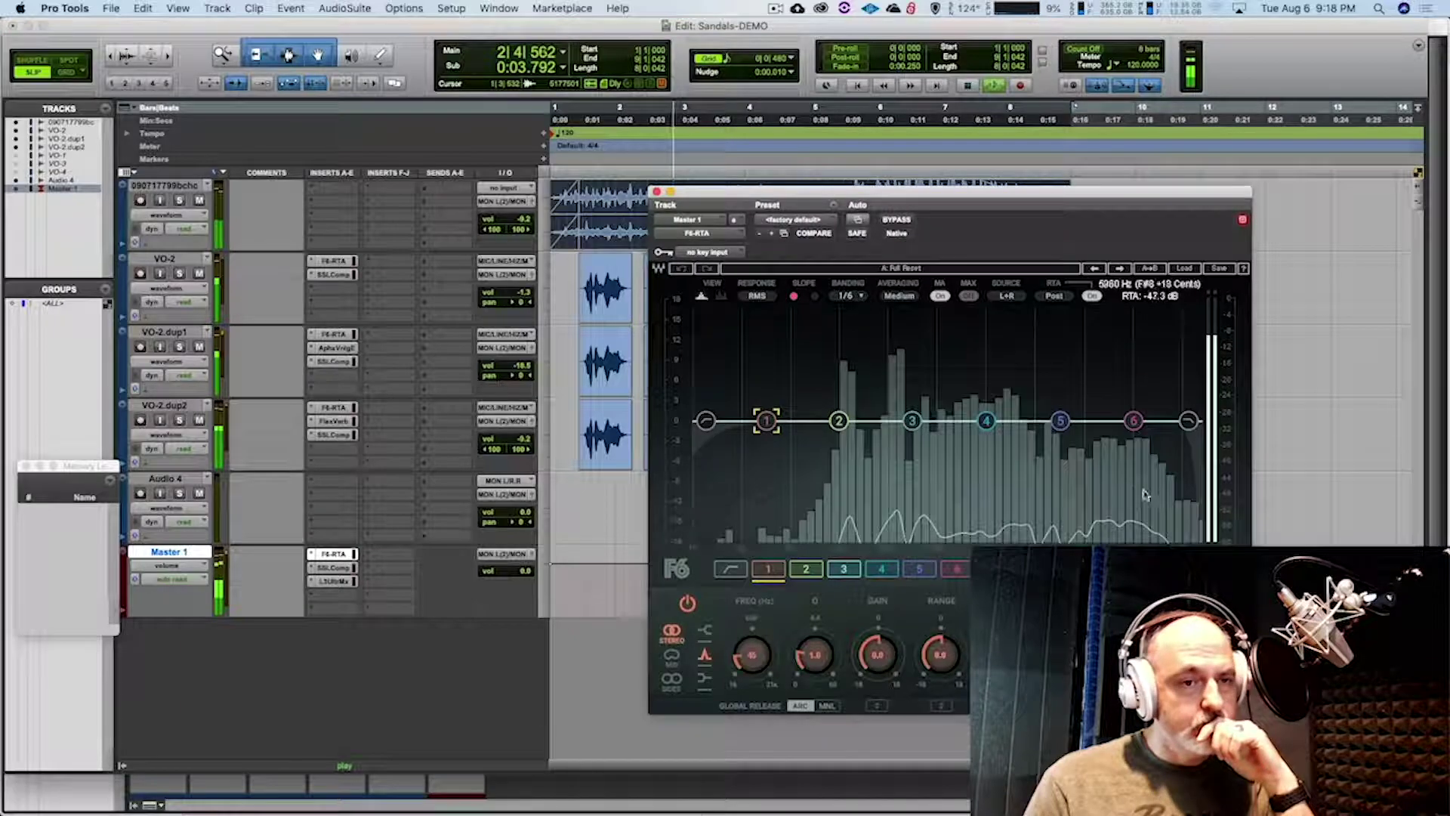
pyautogui.doubleClick(1187, 421)
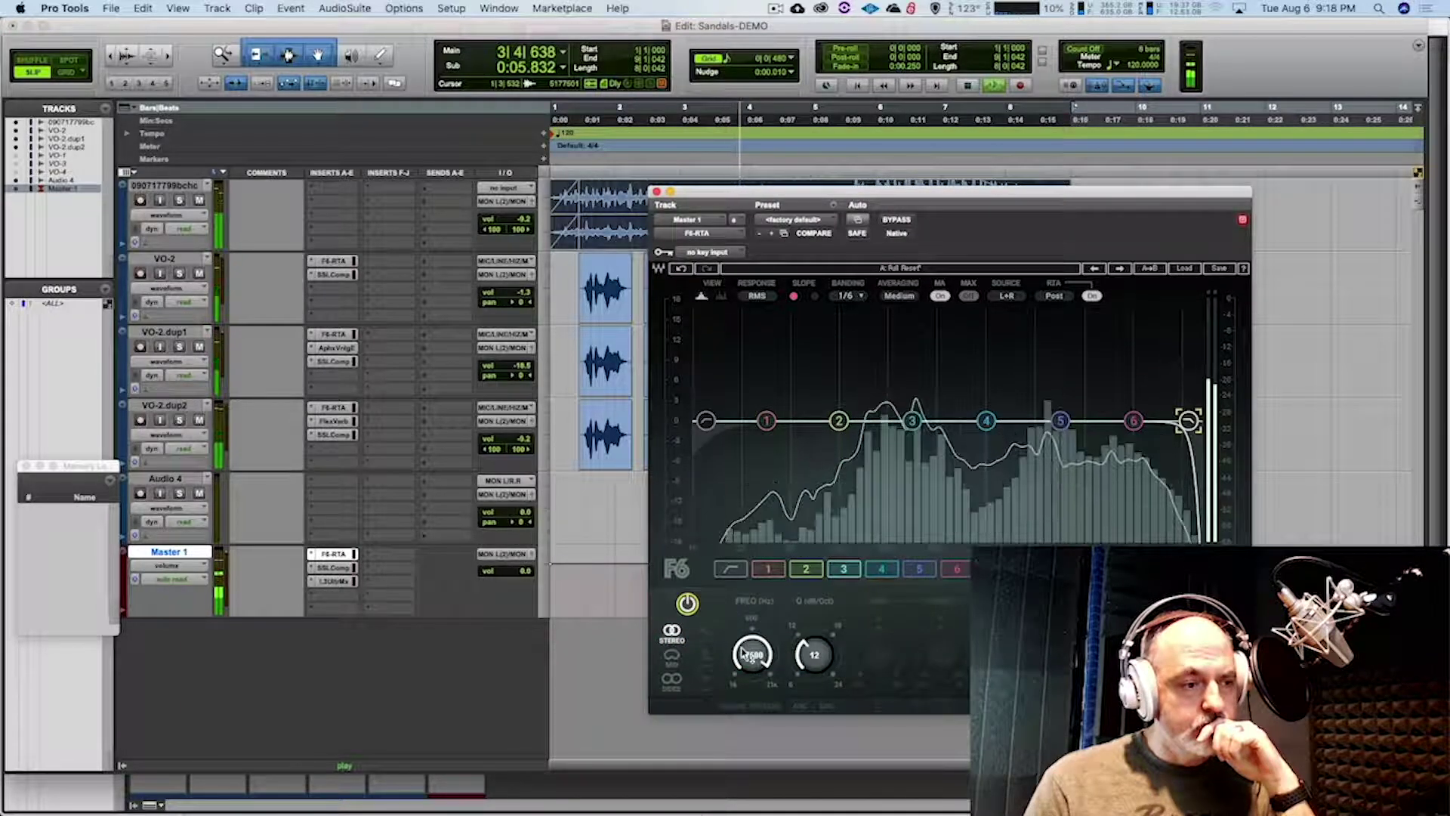
pyautogui.moveTo(746, 654); pyautogui.dragTo(746, 680)
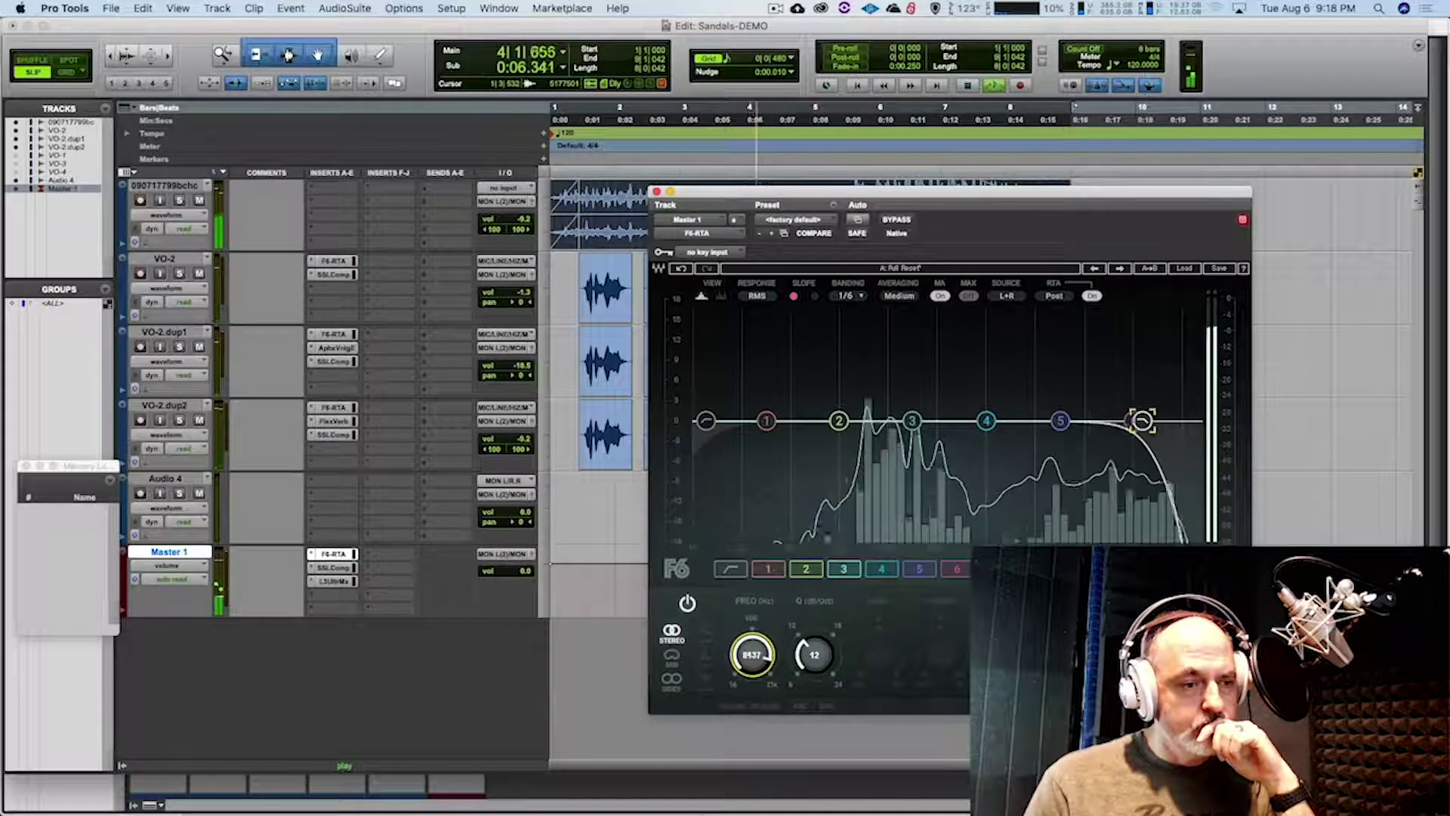
# Enable the high-pass filter in the Master 1 F6-RTA, raise its cutoff to just below band 1, close the plug-in and stop playback
pyautogui.click(705, 420)
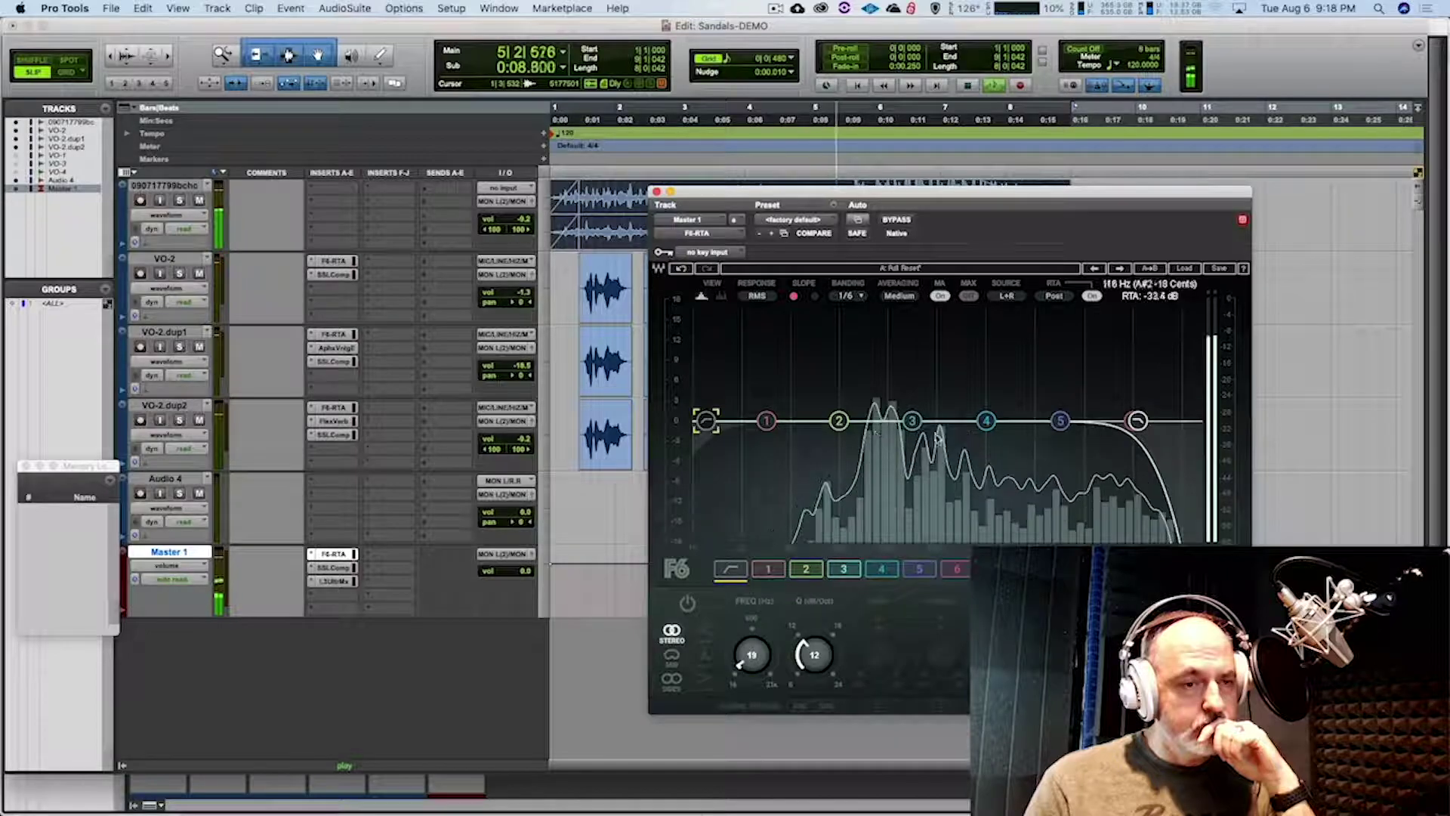
pyautogui.click(688, 601)
pyautogui.moveTo(751, 654); pyautogui.dragTo(751, 642)
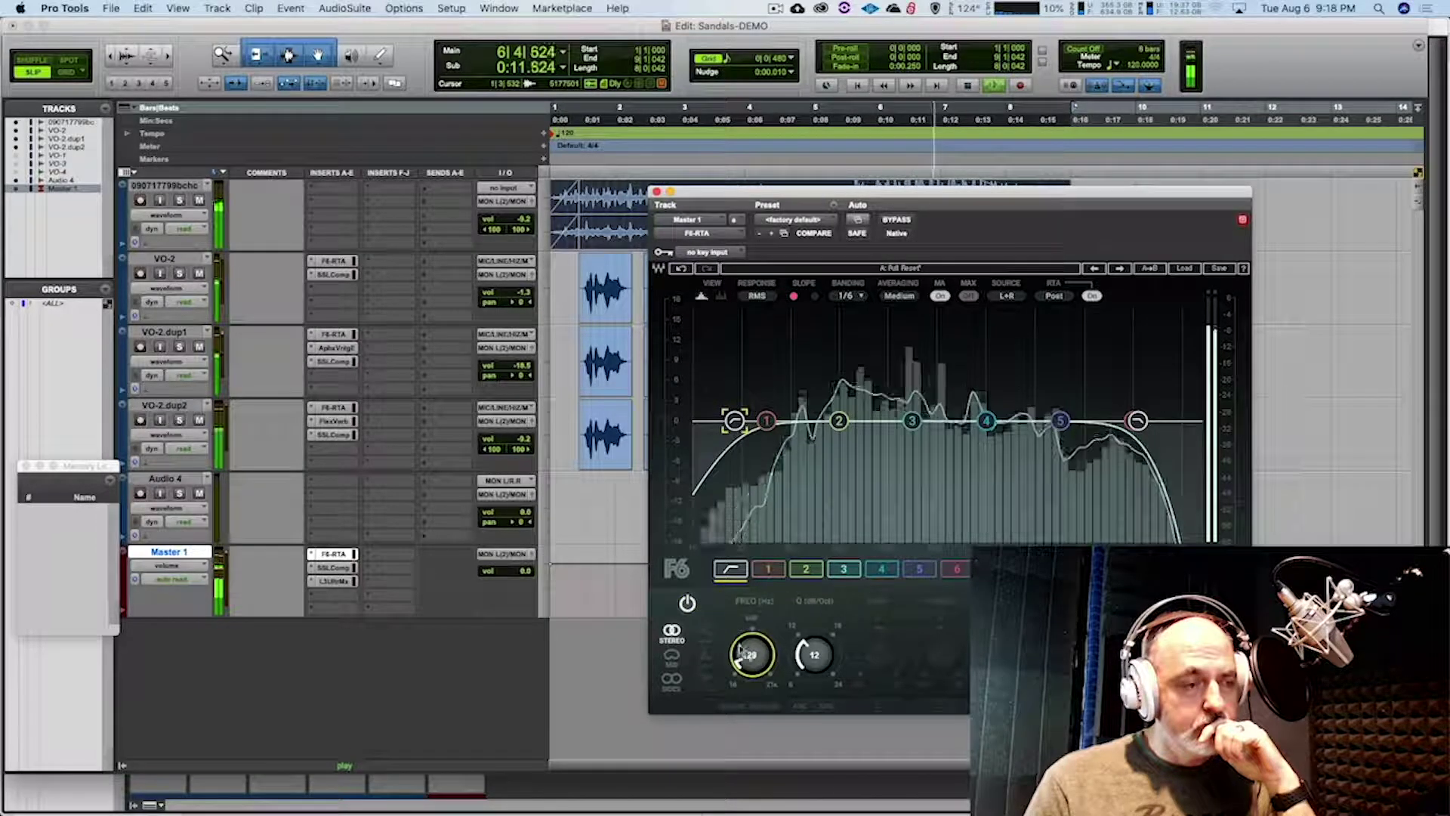
pyautogui.press('super+w')
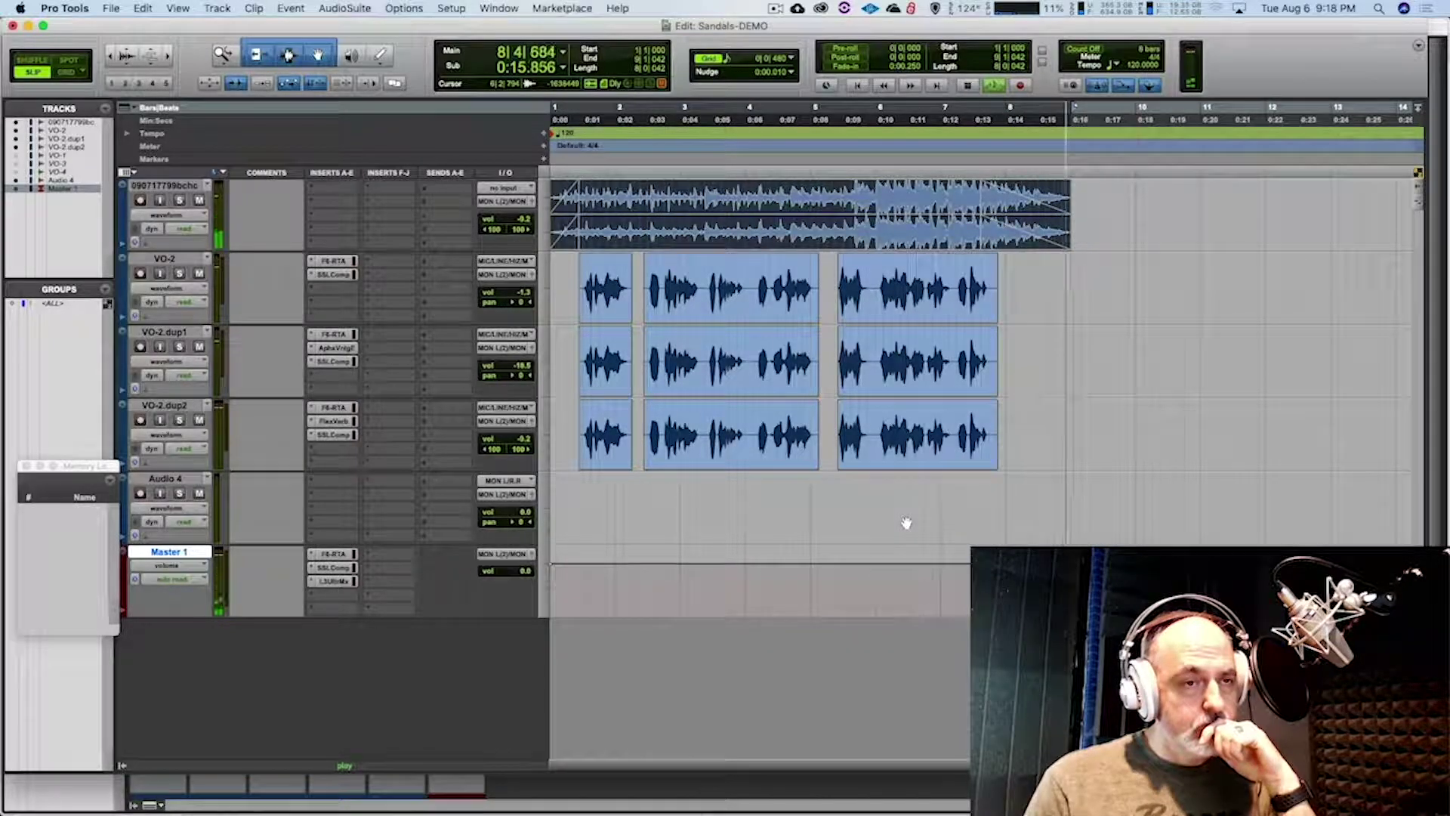
pyautogui.press('space')
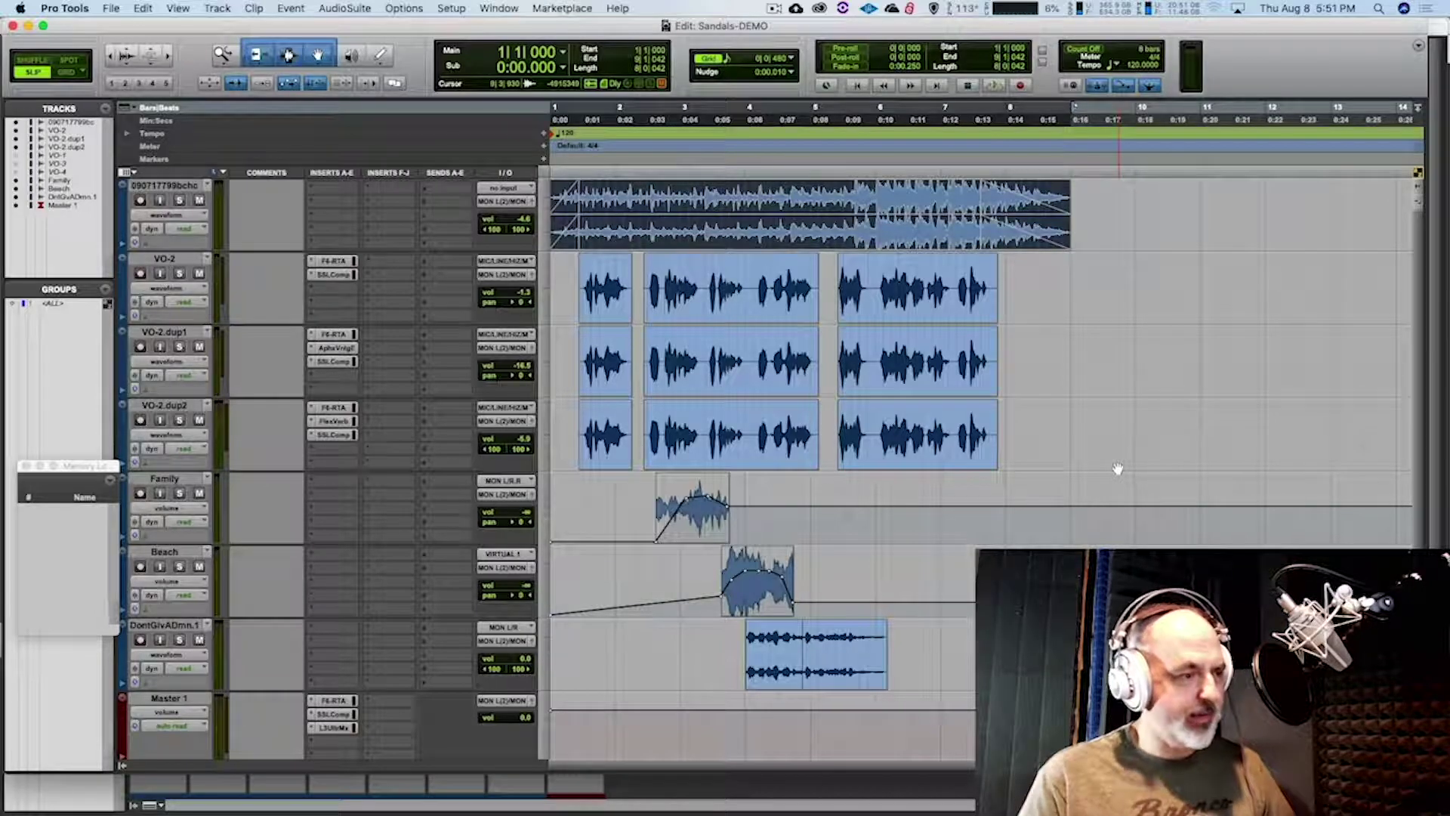
# Switch to Chrome, open the BBC Sound Effects site from the VoiceOver bookmarks and preview the two-stroke petrol engine effect
pyautogui.press('super+Tab')
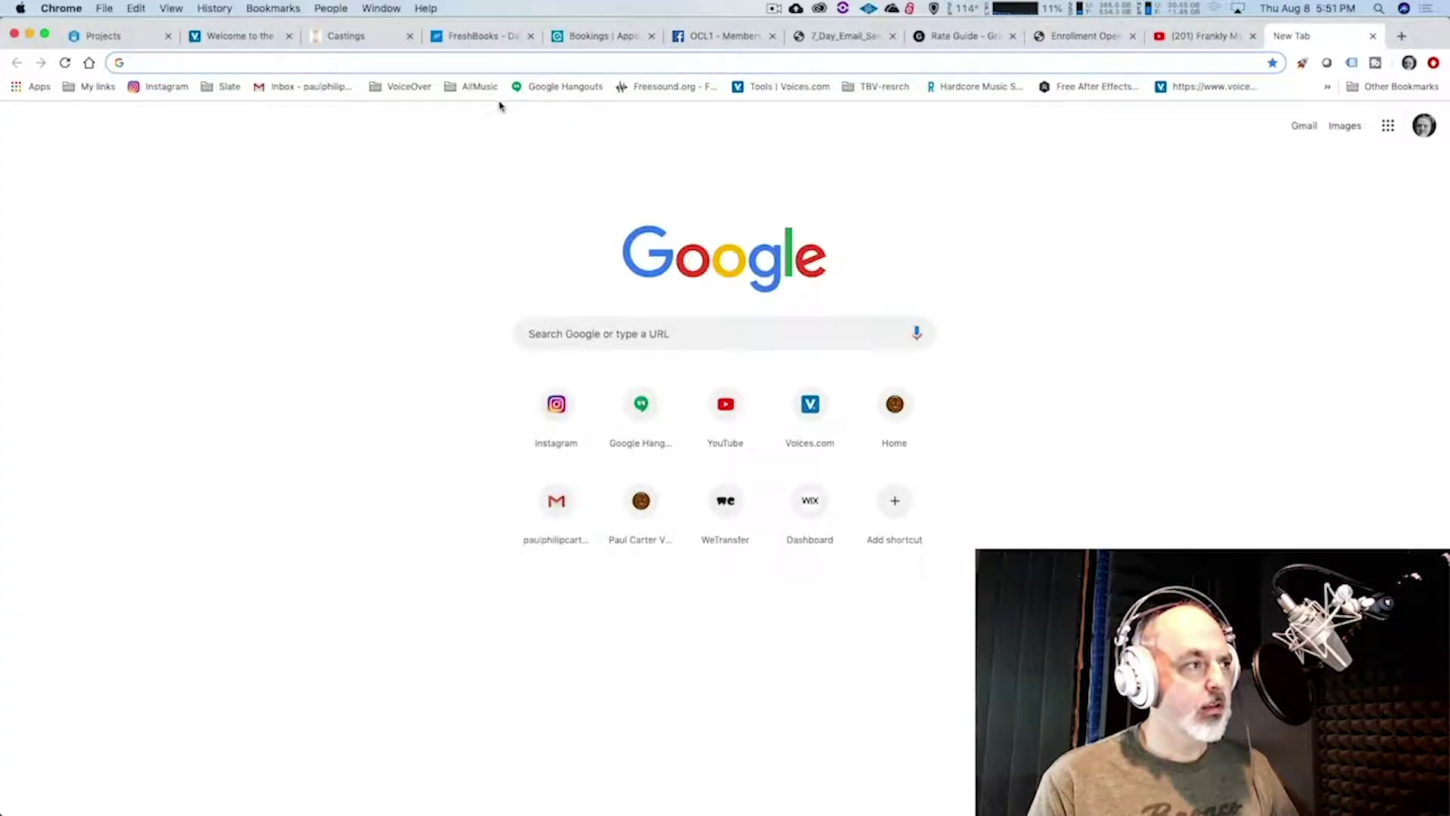
pyautogui.click(431, 88)
pyautogui.scroll(-15, 526, 716)
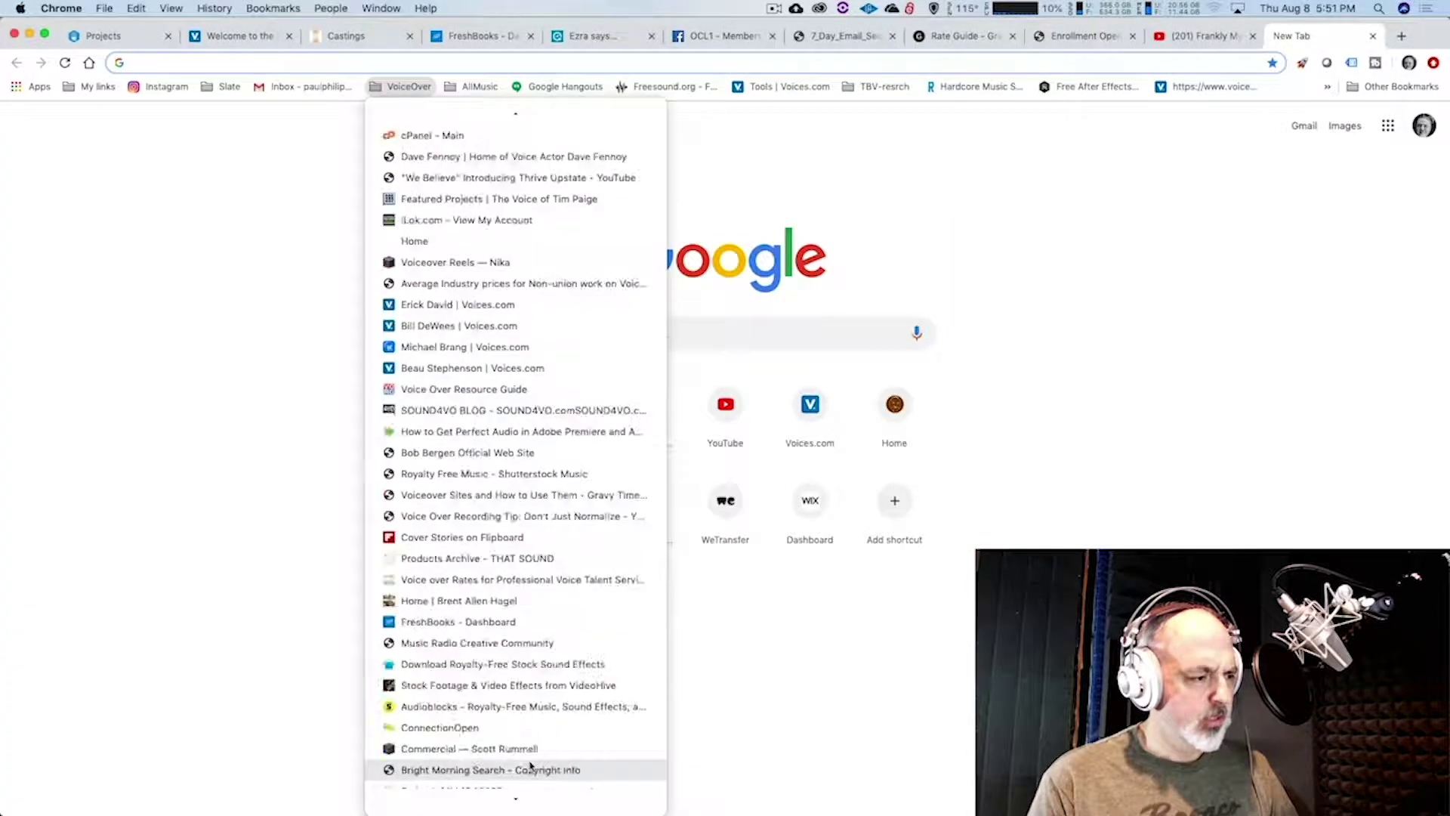
pyautogui.click(469, 503)
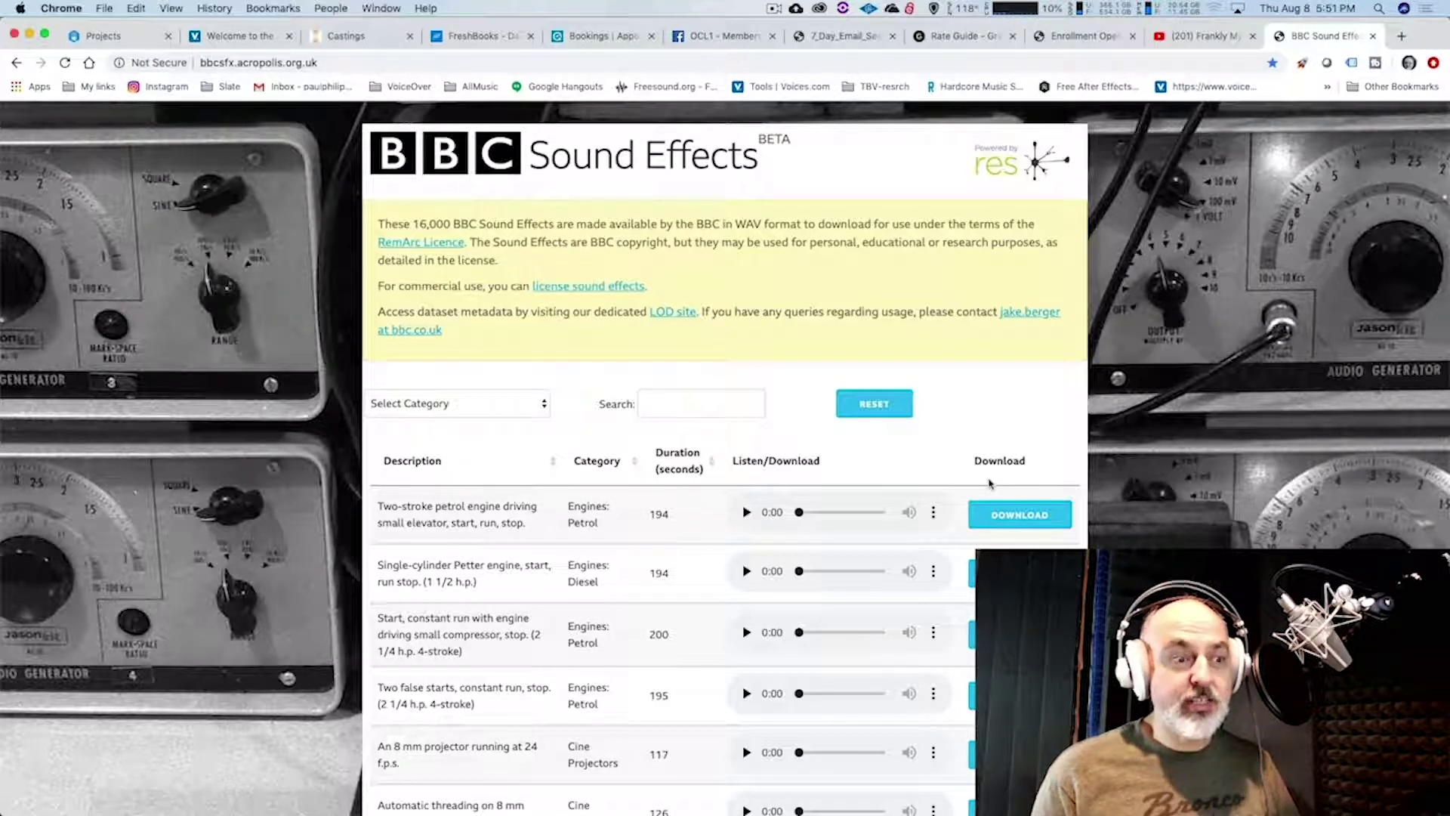
pyautogui.click(744, 513)
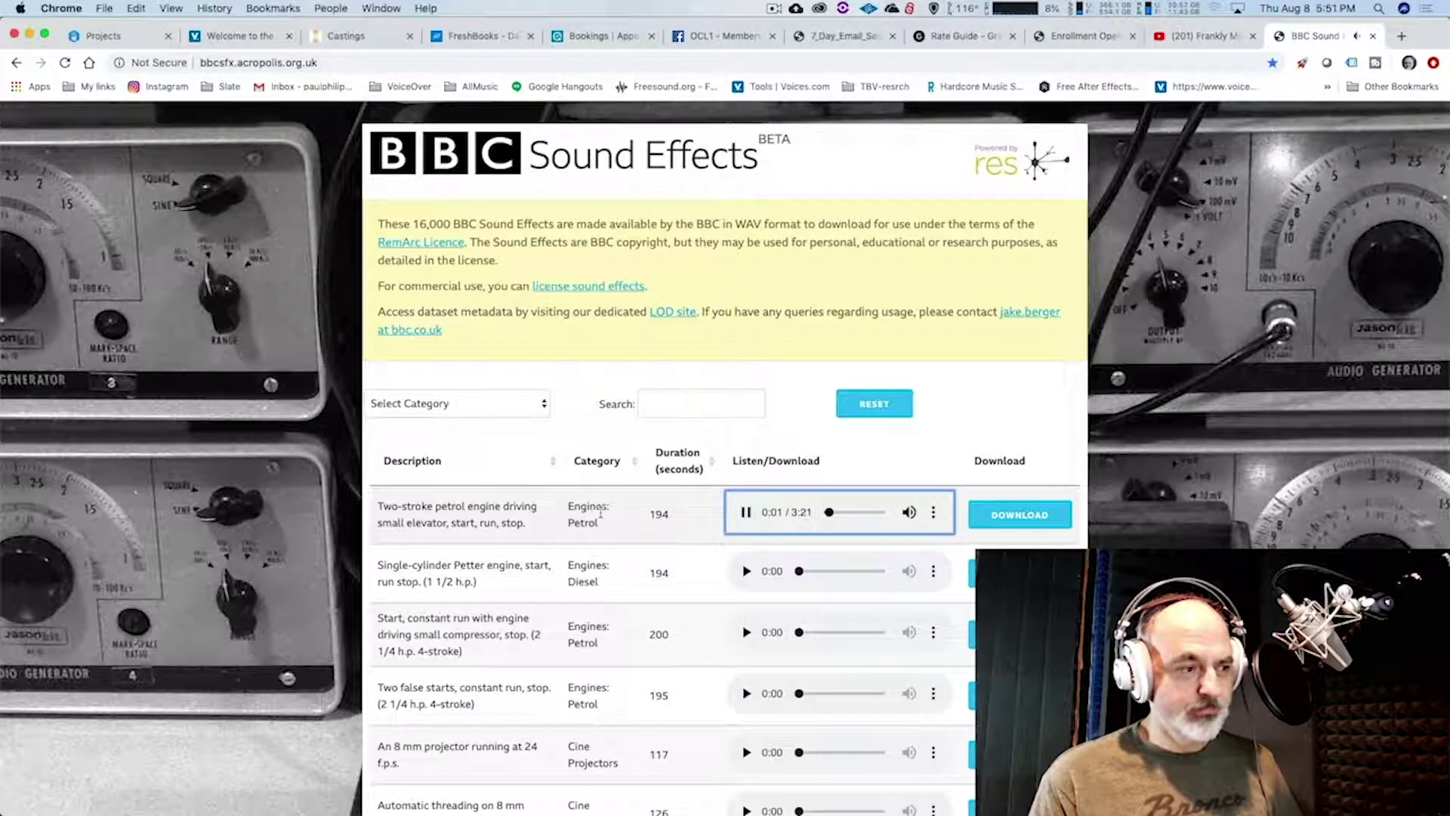
pyautogui.click(746, 512)
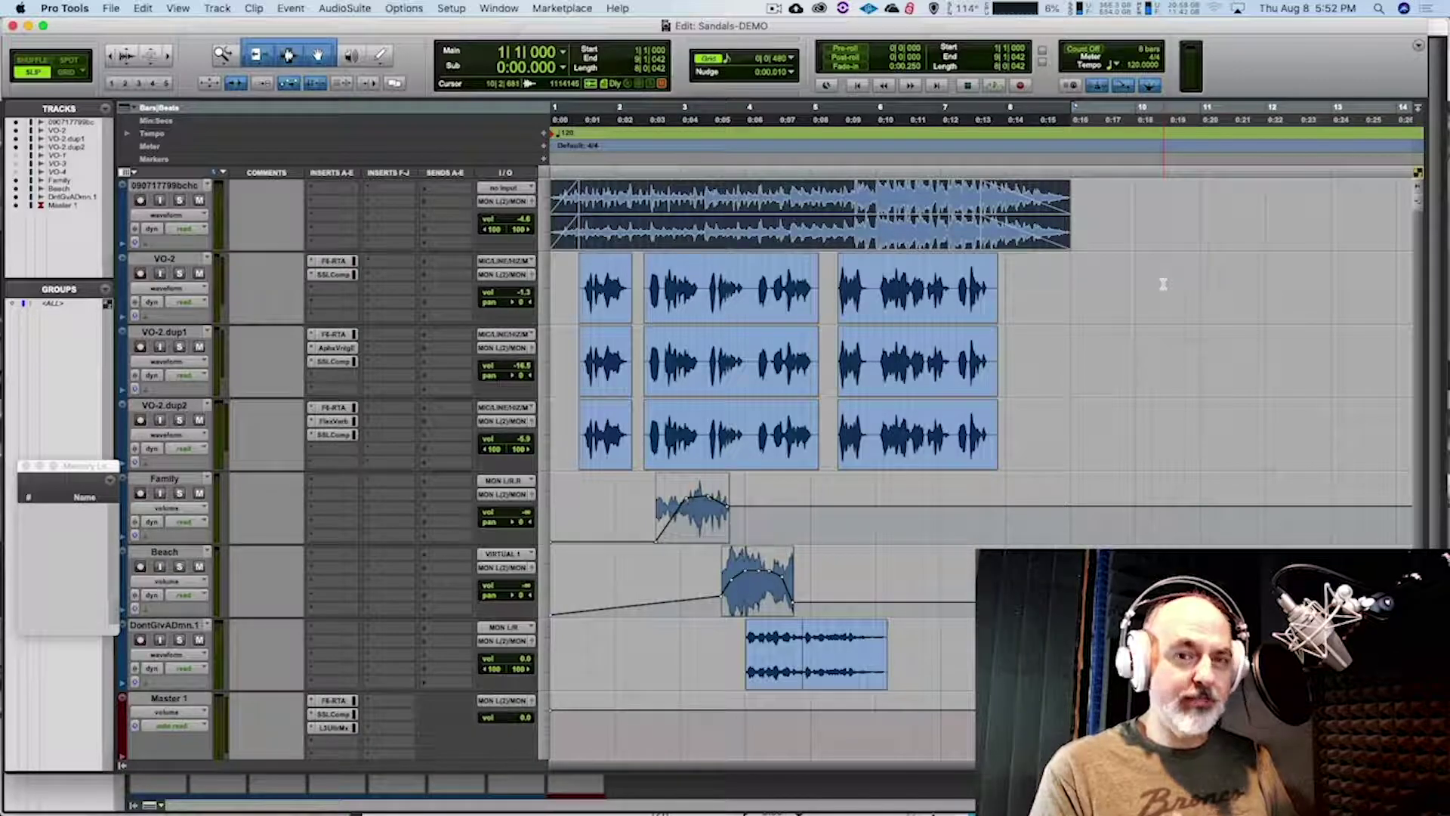
# Play the mix with the added sound effects from the start, and replay it from 2|3|214, just before the Family clip
pyautogui.press('space')
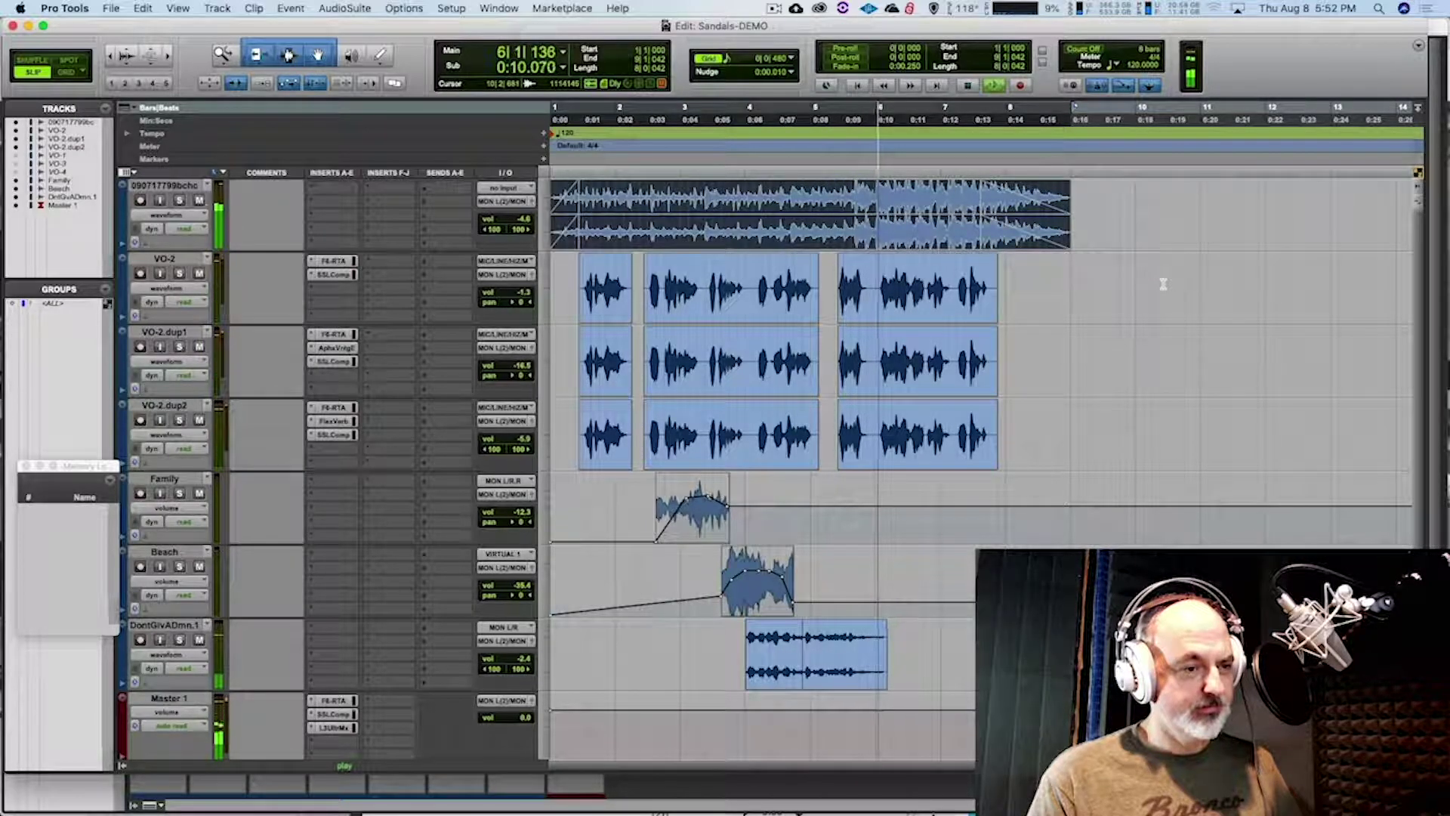
pyautogui.press('space')
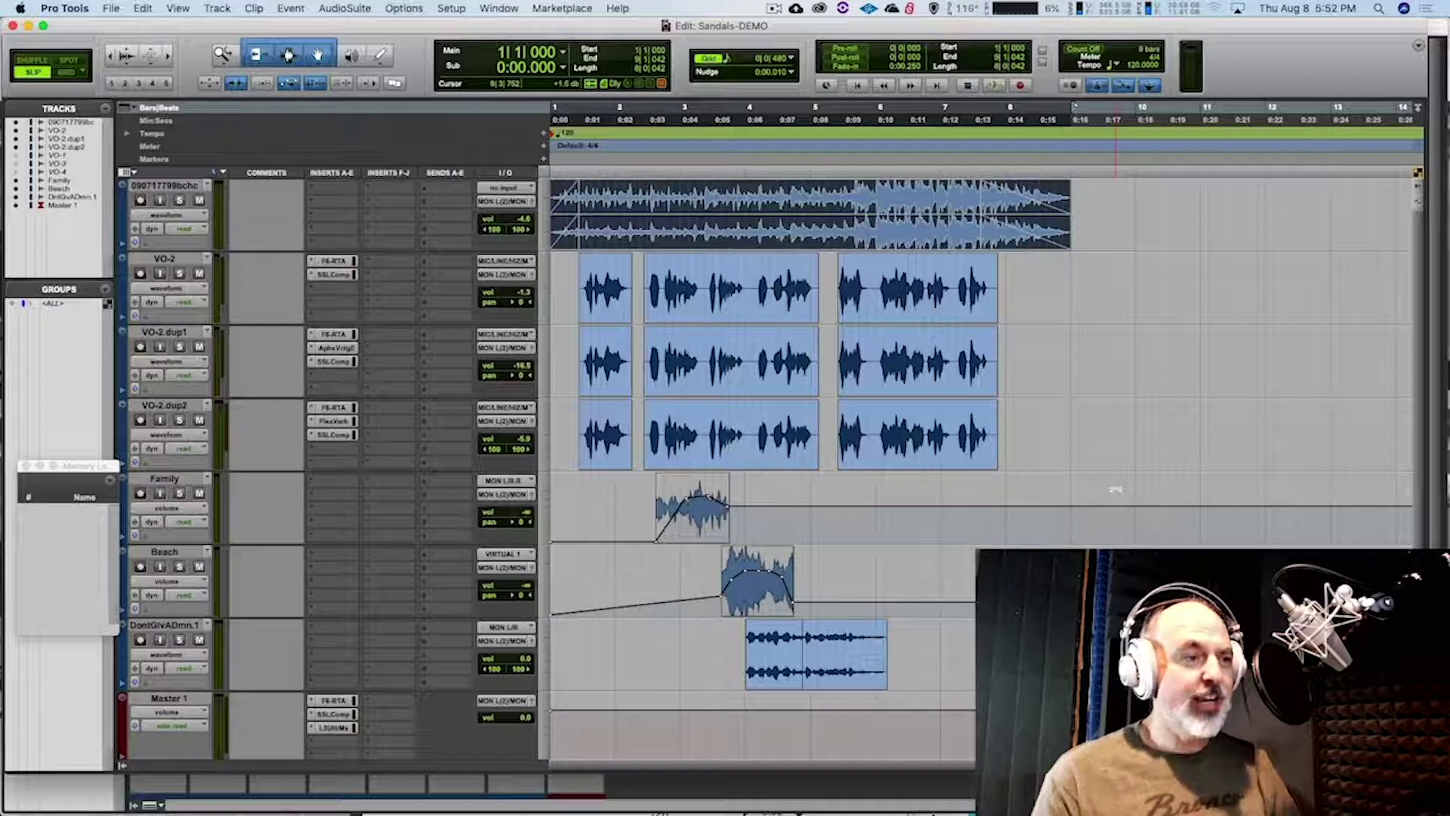
pyautogui.click(651, 180)
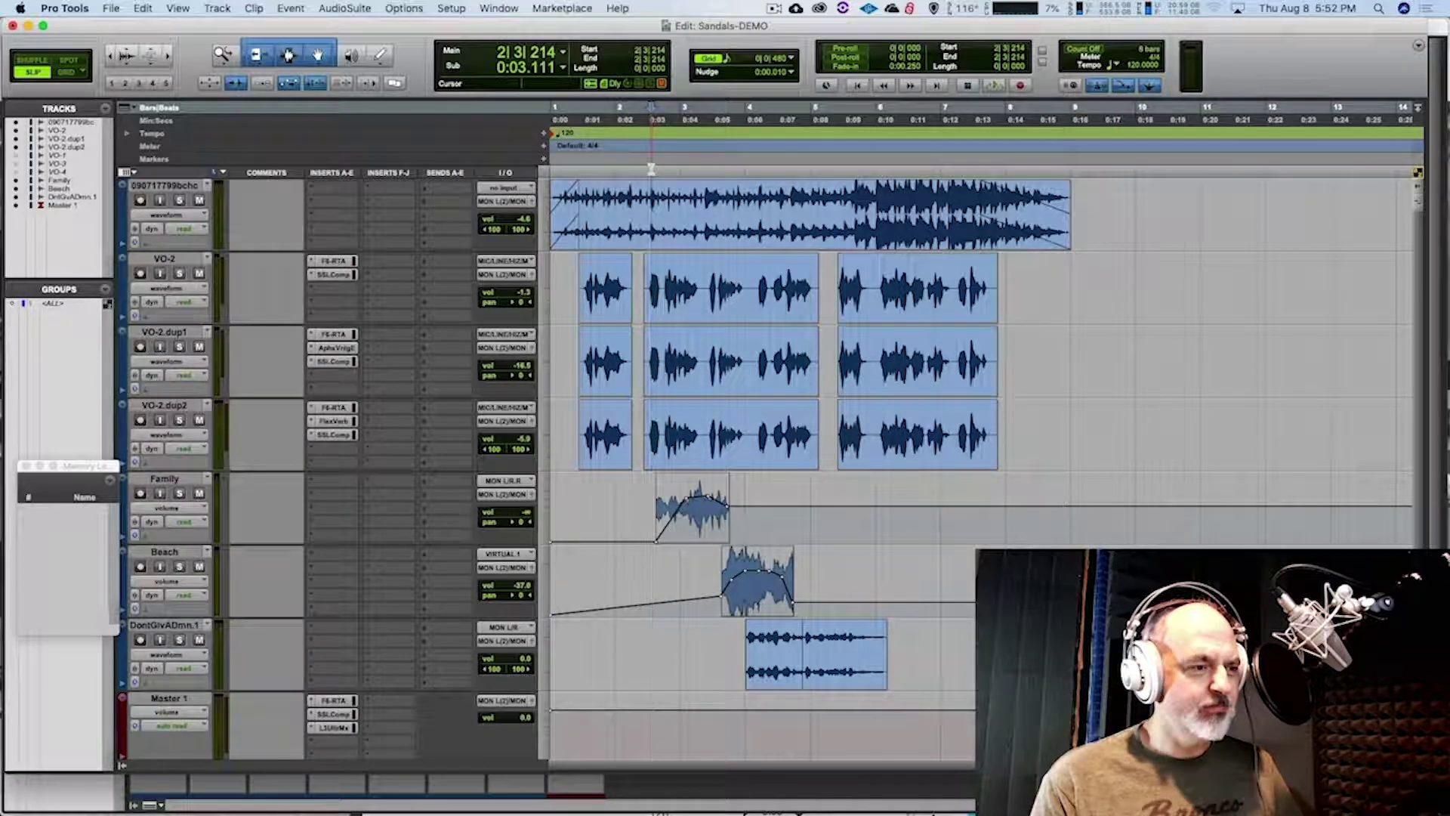
pyautogui.press('space')
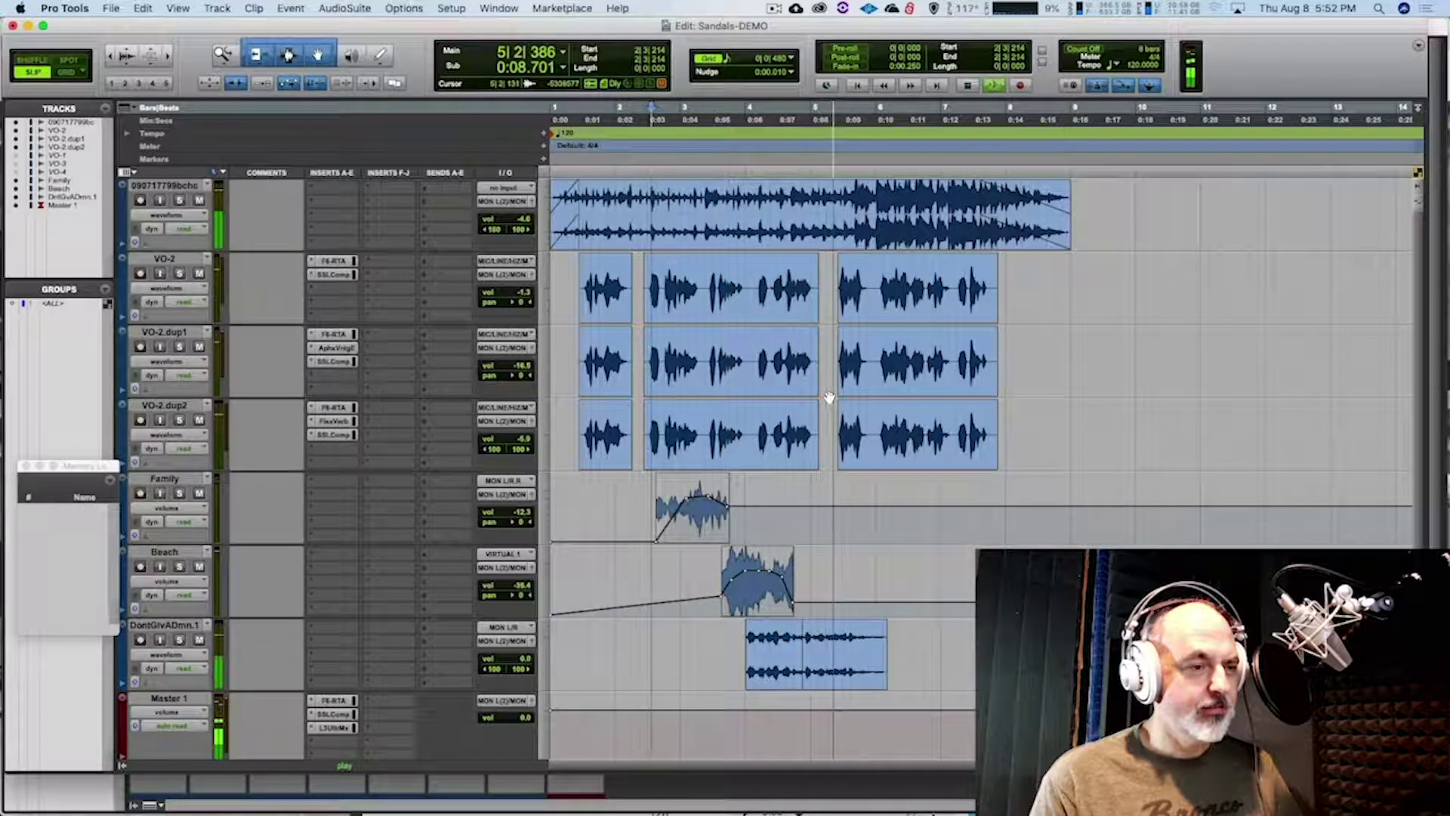
pyautogui.press('space')
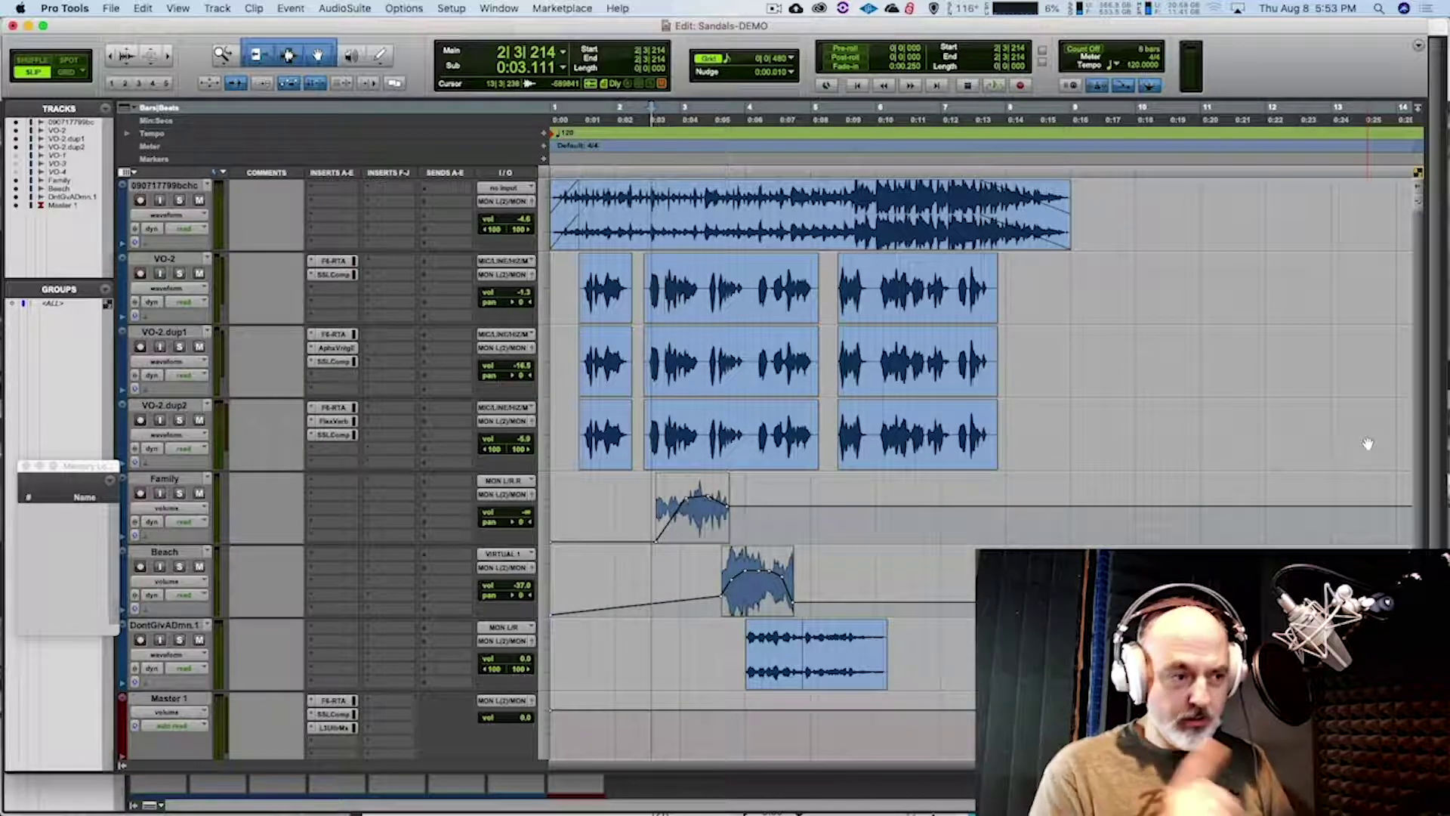
pyautogui.press('space')
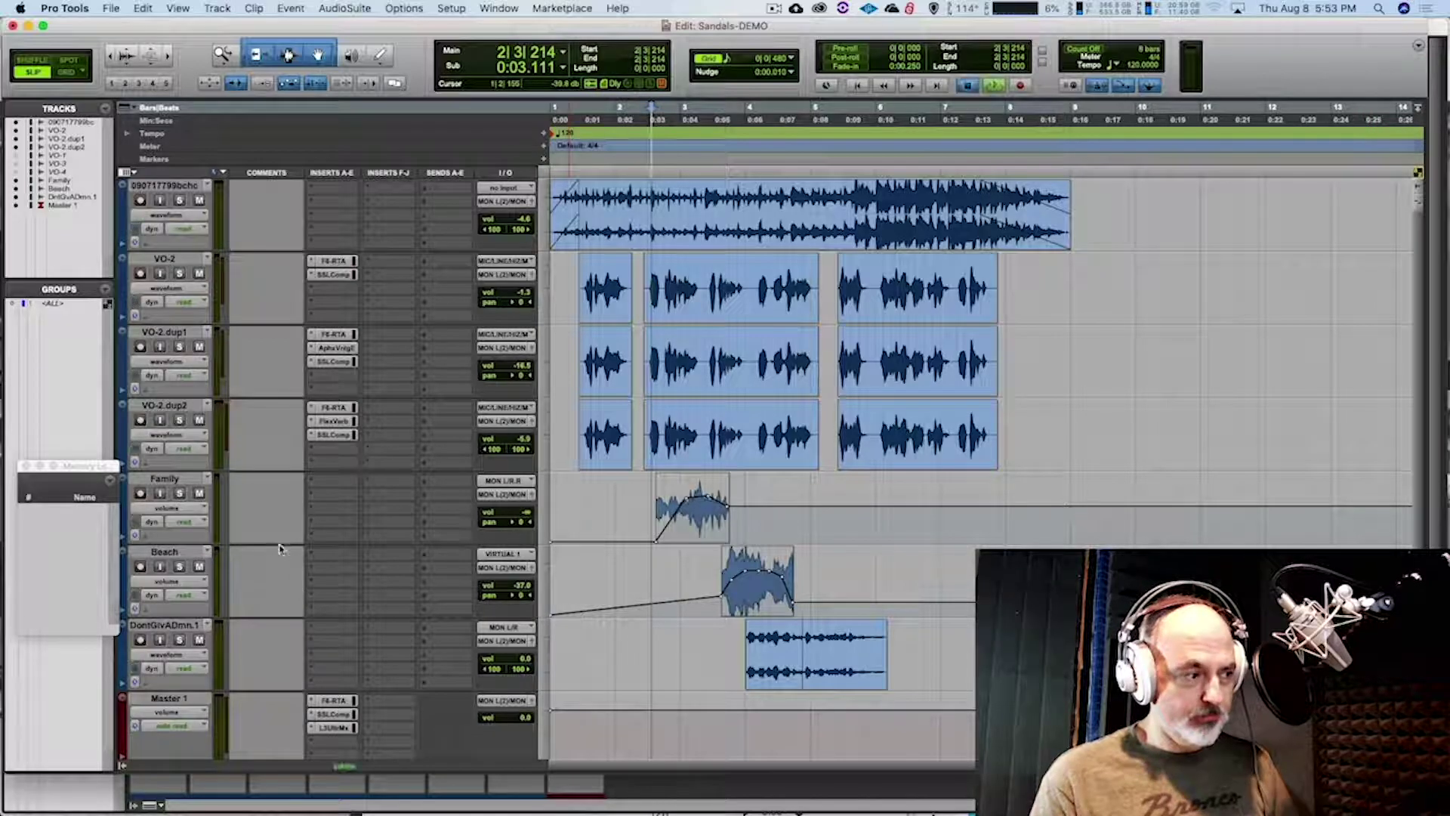
pyautogui.press('space')
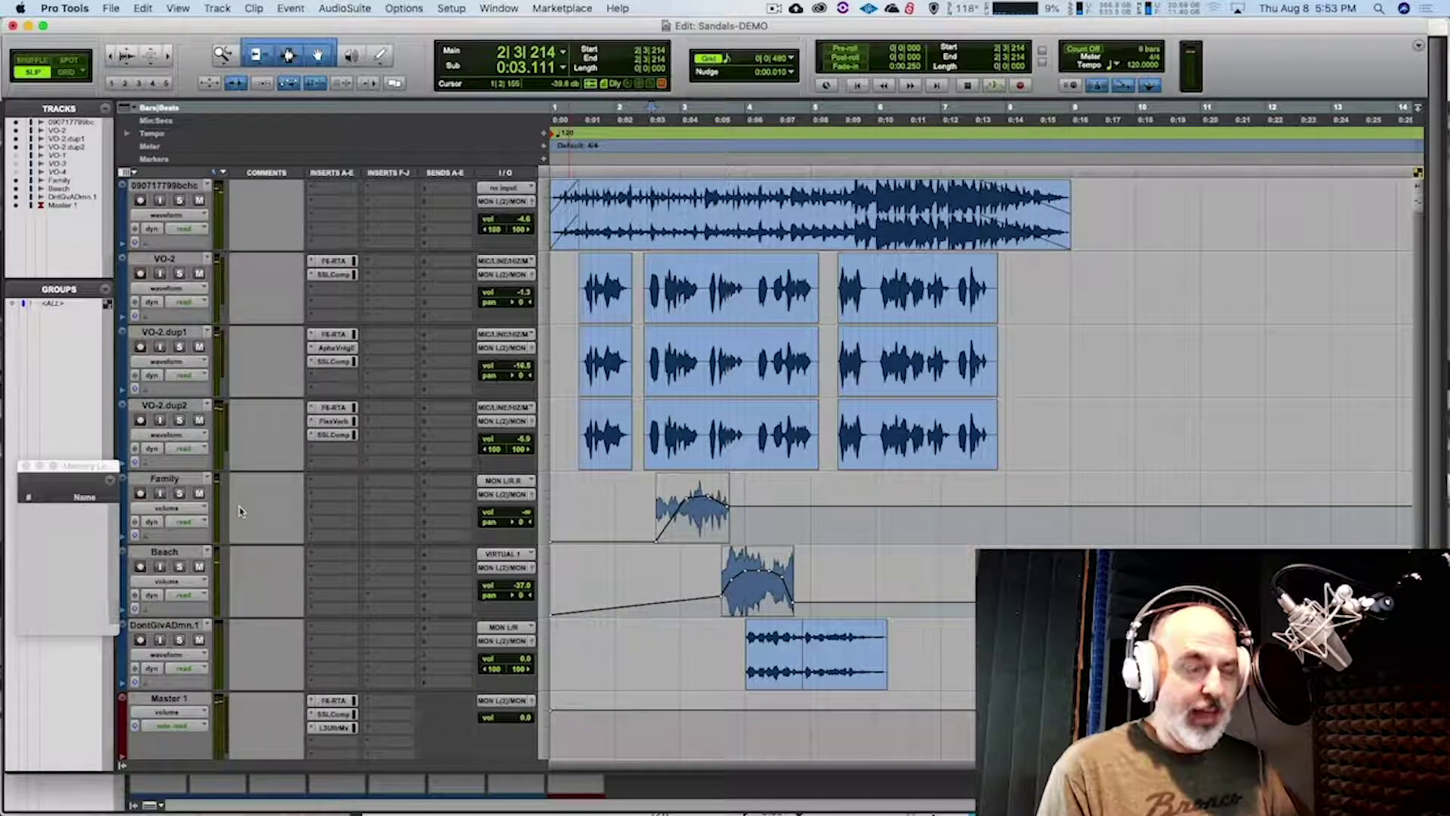
pyautogui.press('space')
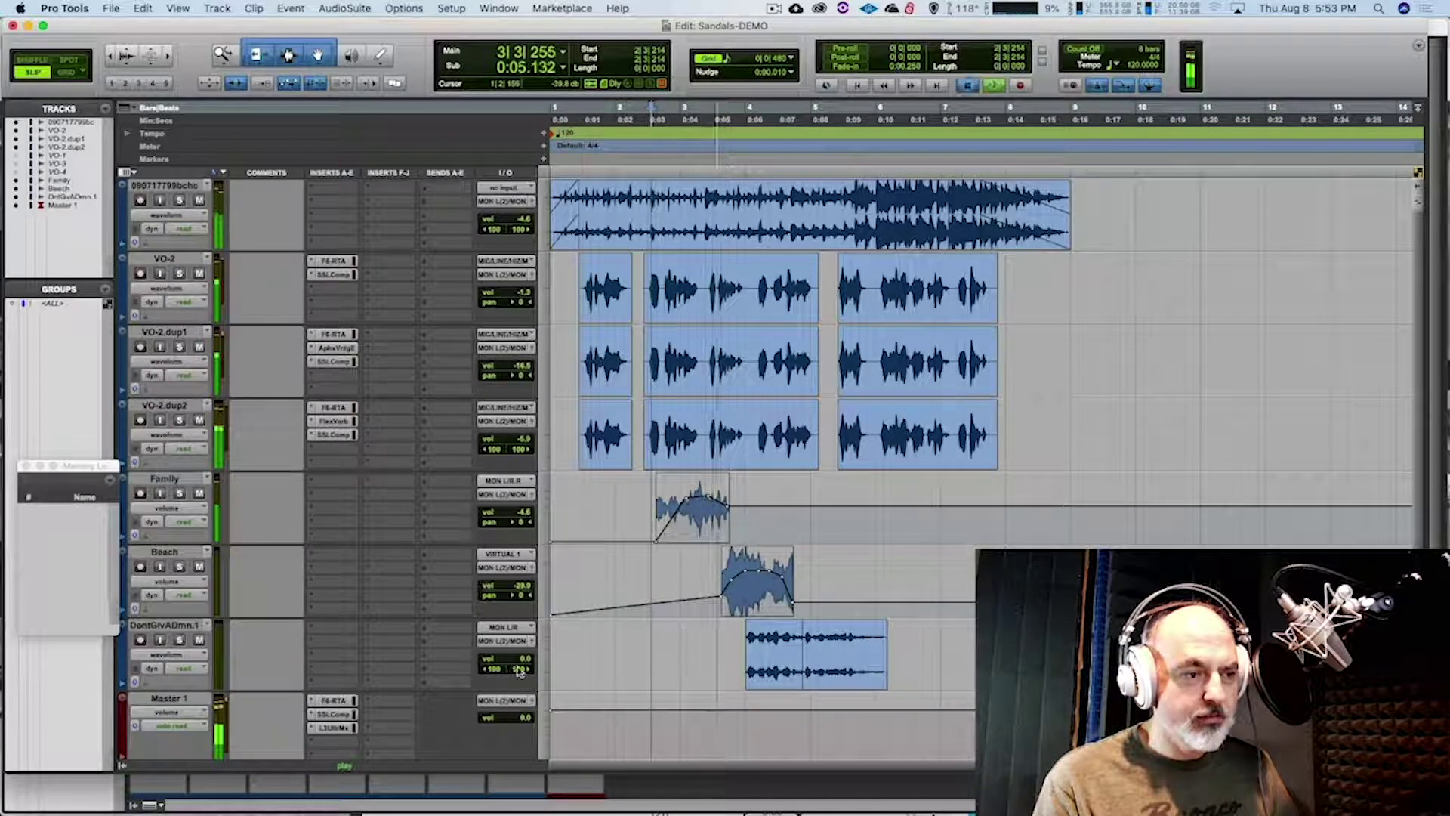
pyautogui.press('space')
# Place the playback start at 3|3|164, just before the Beach clip, and play the mix repeatedly from there
pyautogui.click(716, 185)
pyautogui.press('space')
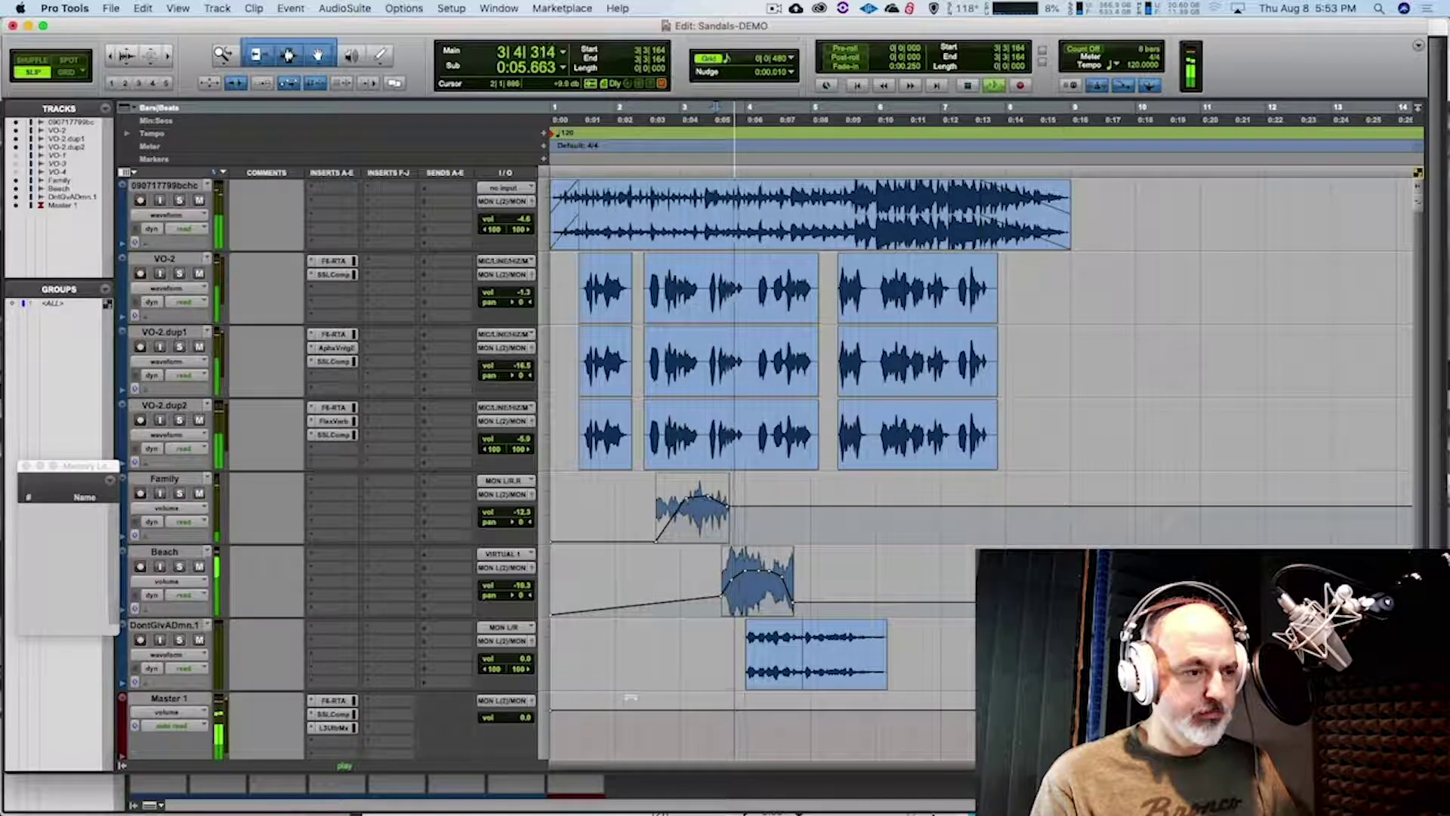
pyautogui.press('space')
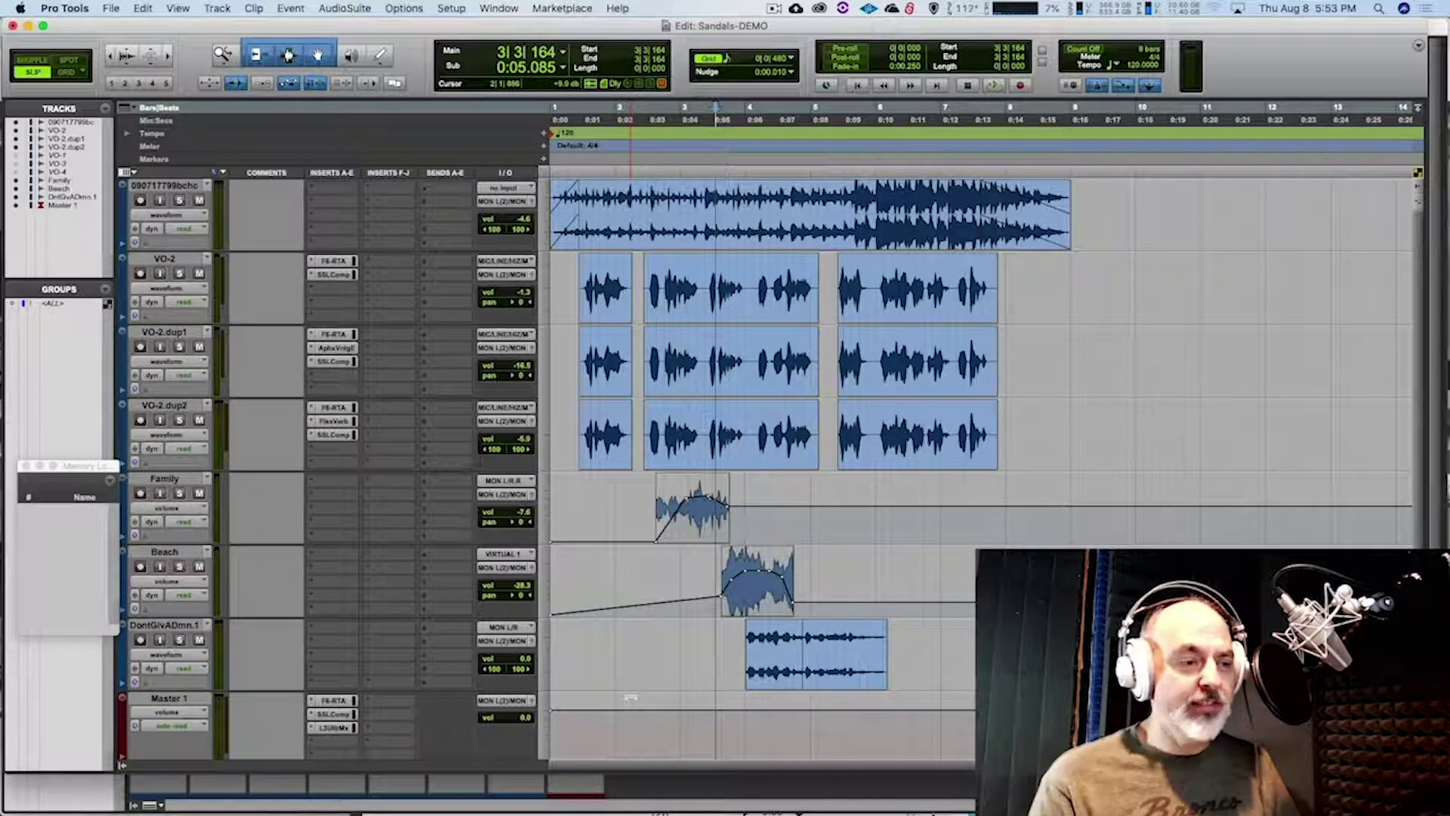
pyautogui.press('space')
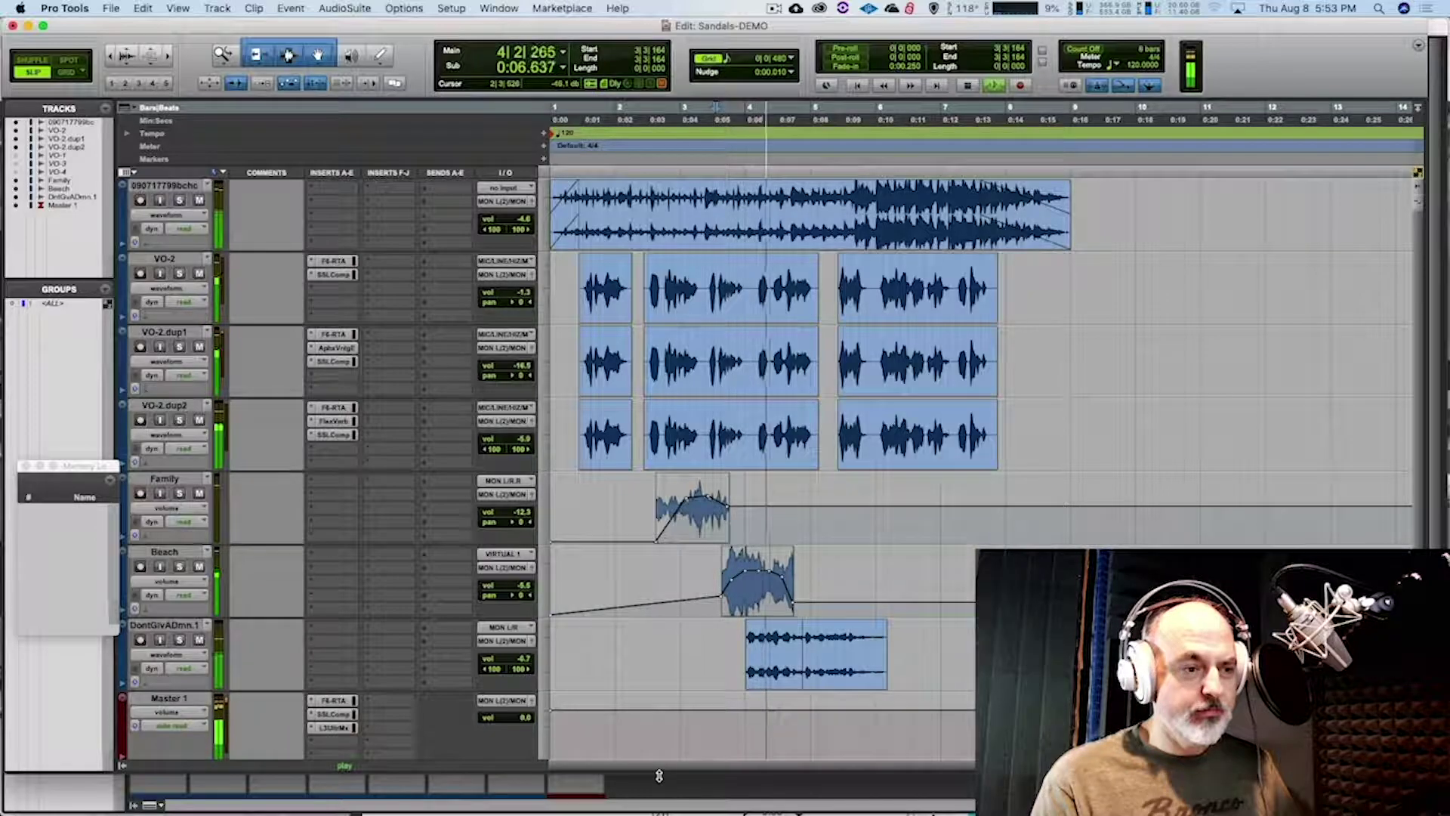
pyautogui.press('space')
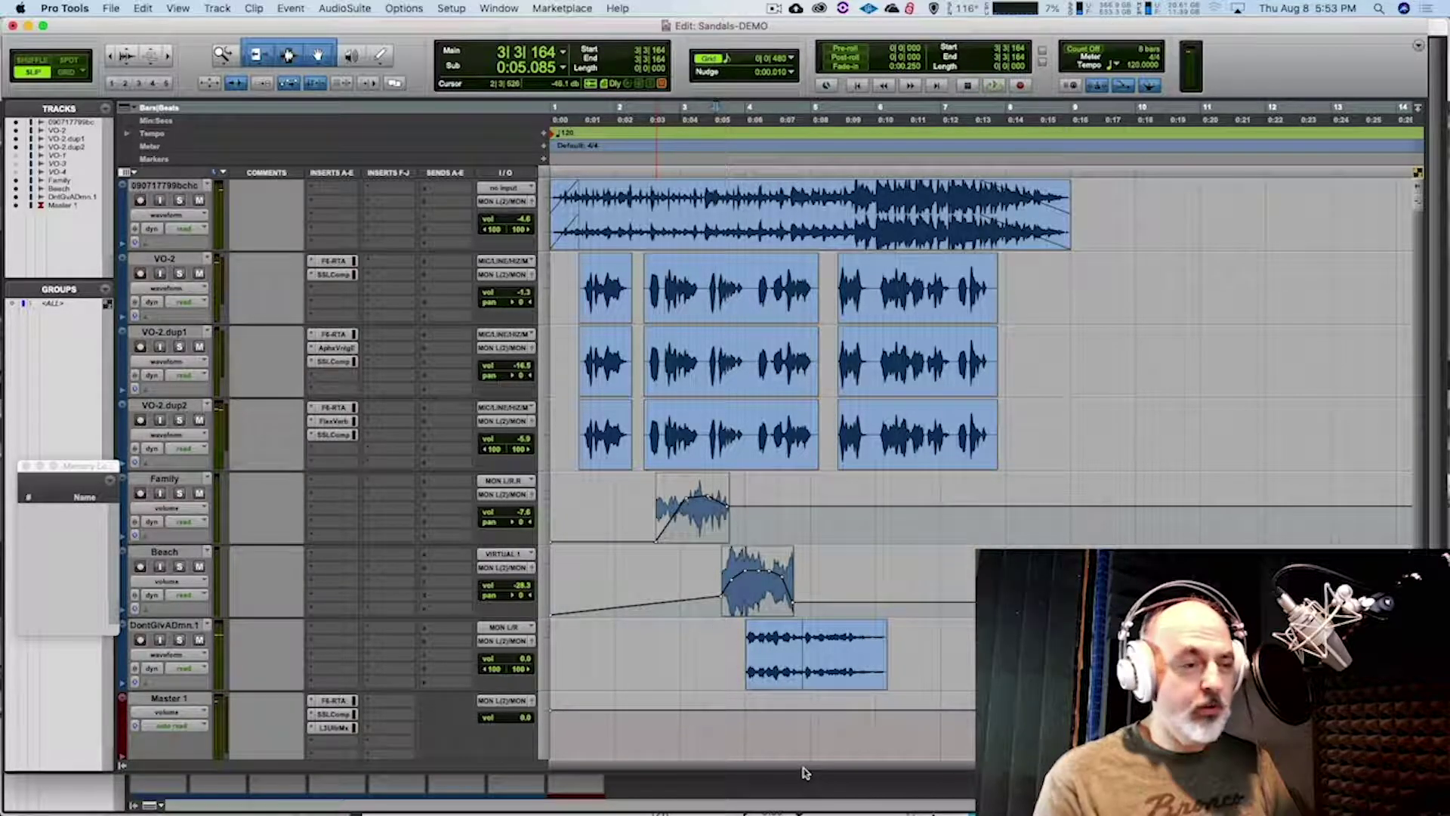
pyautogui.press('space')
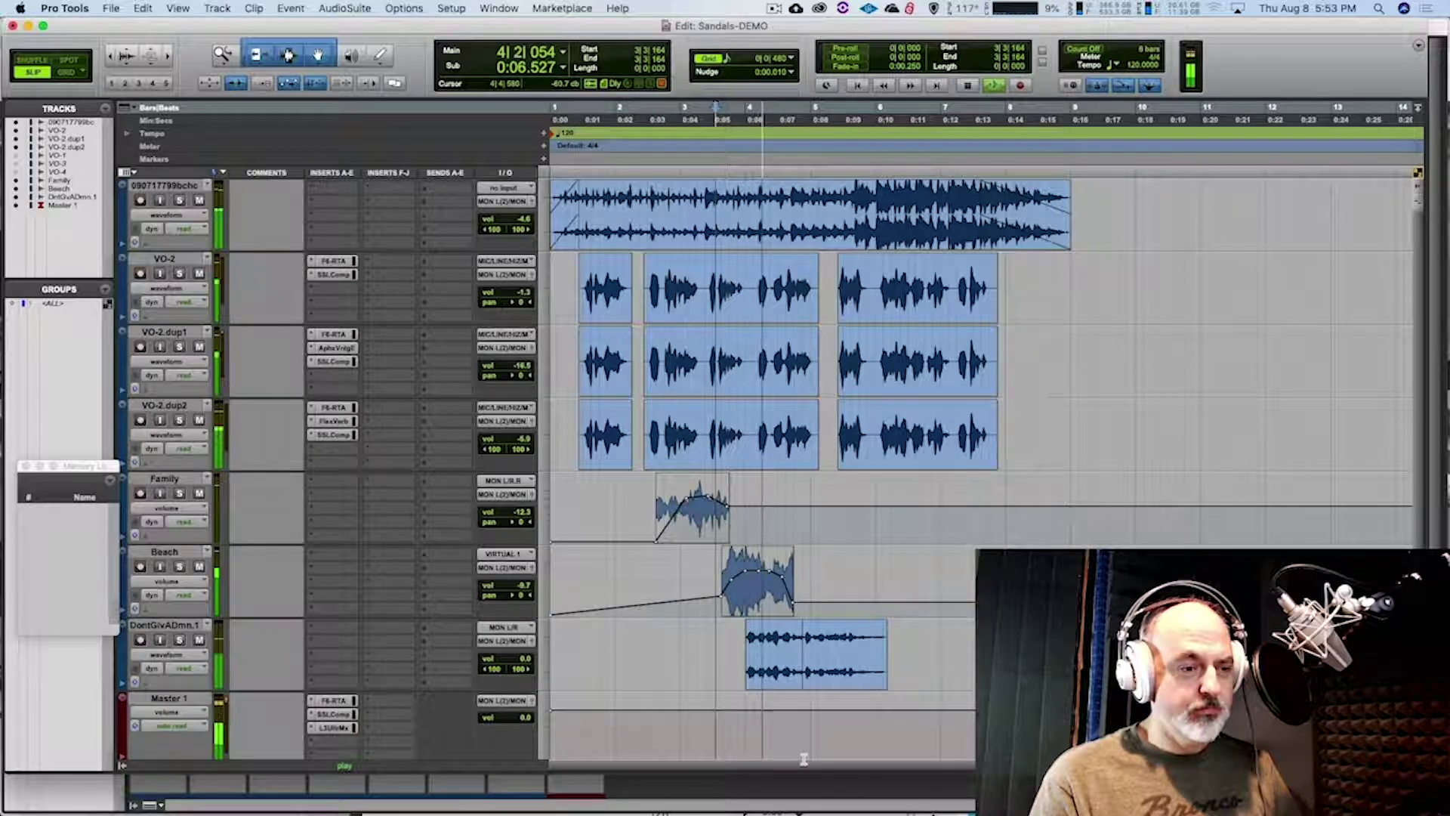
pyautogui.press('space')
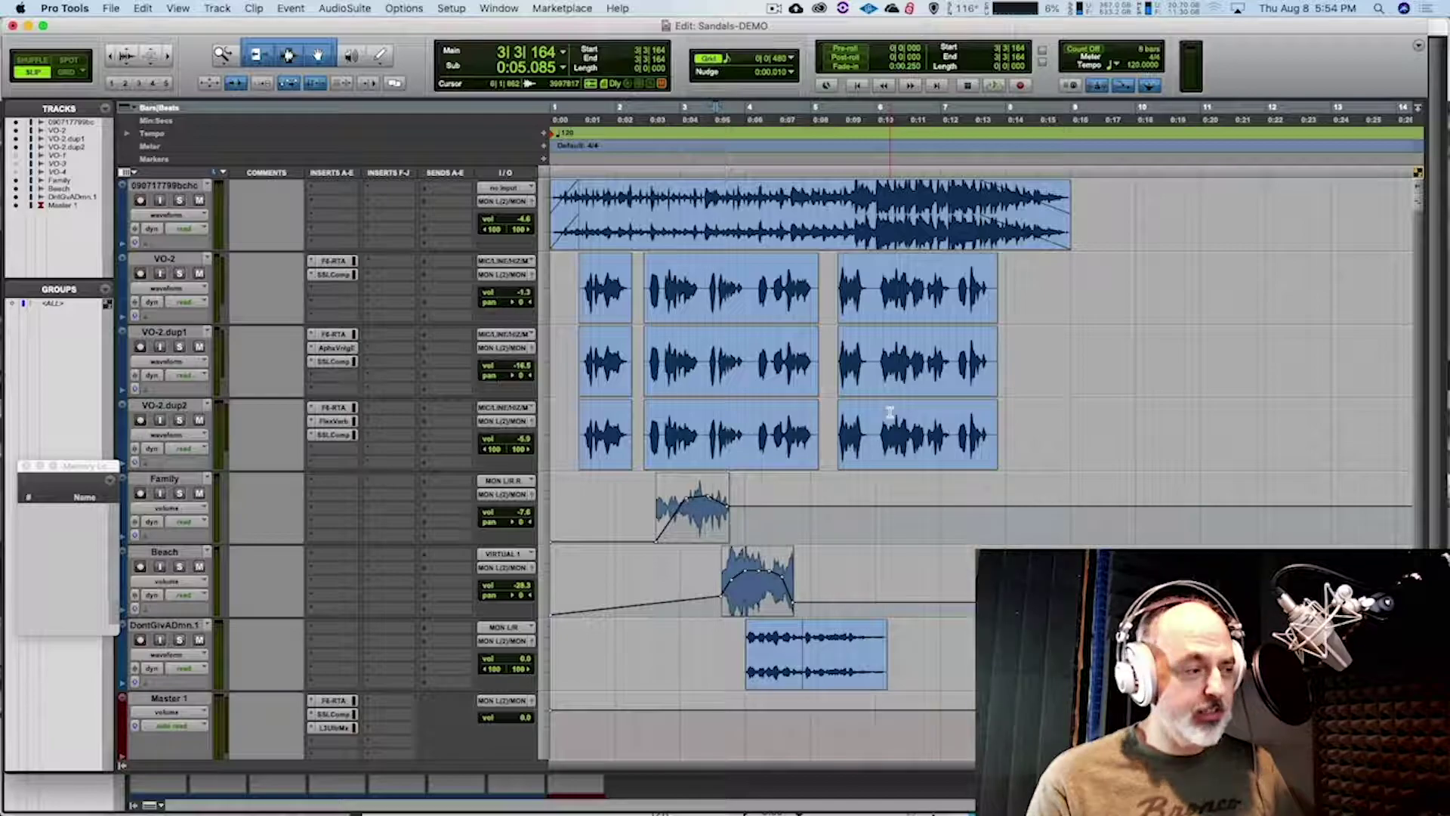
pyautogui.press('space')
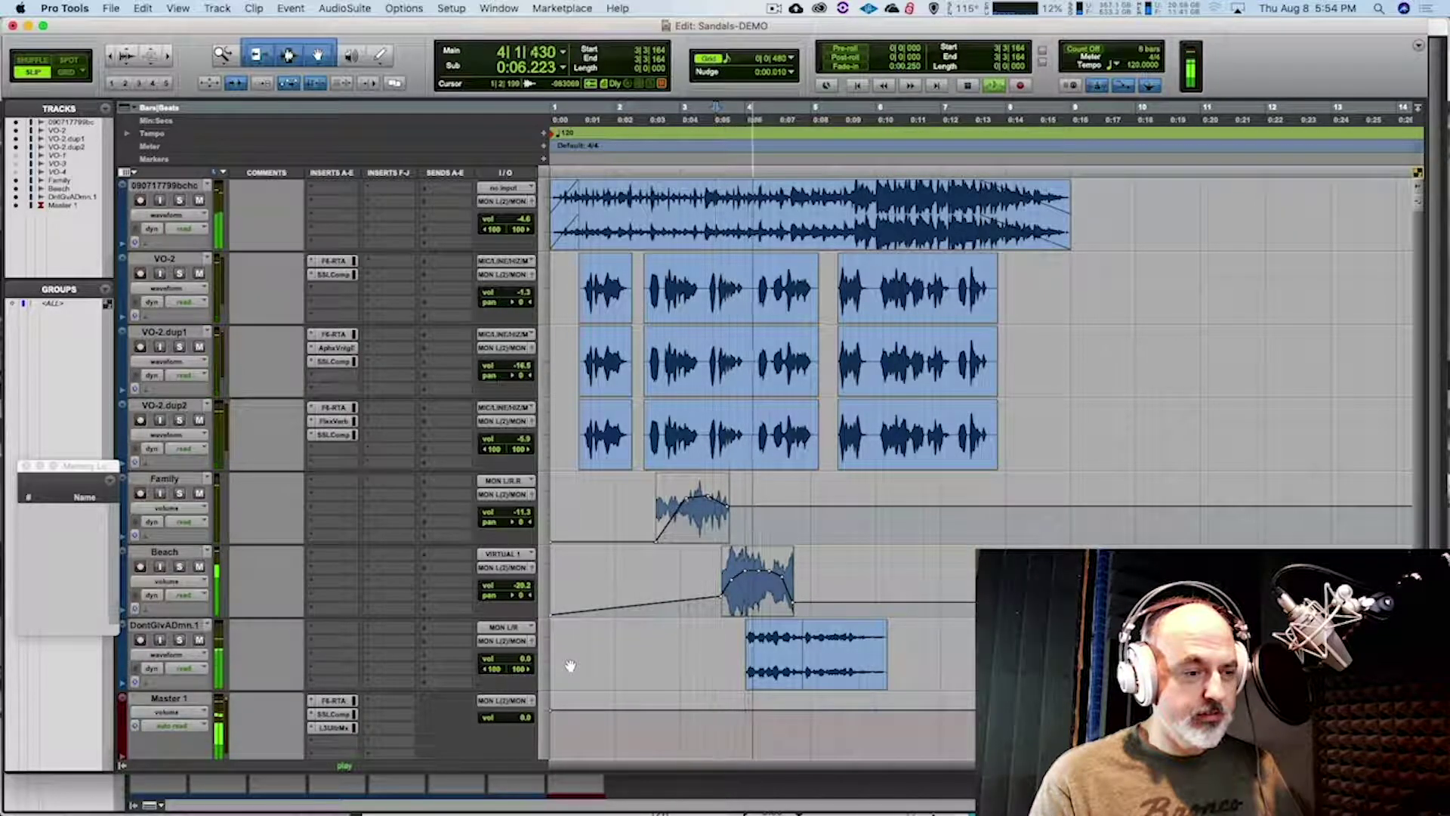
pyautogui.press('space')
# Solo the Beach and DontGivADmn.1 tracks and play the two sound effects together
pyautogui.click(178, 566)
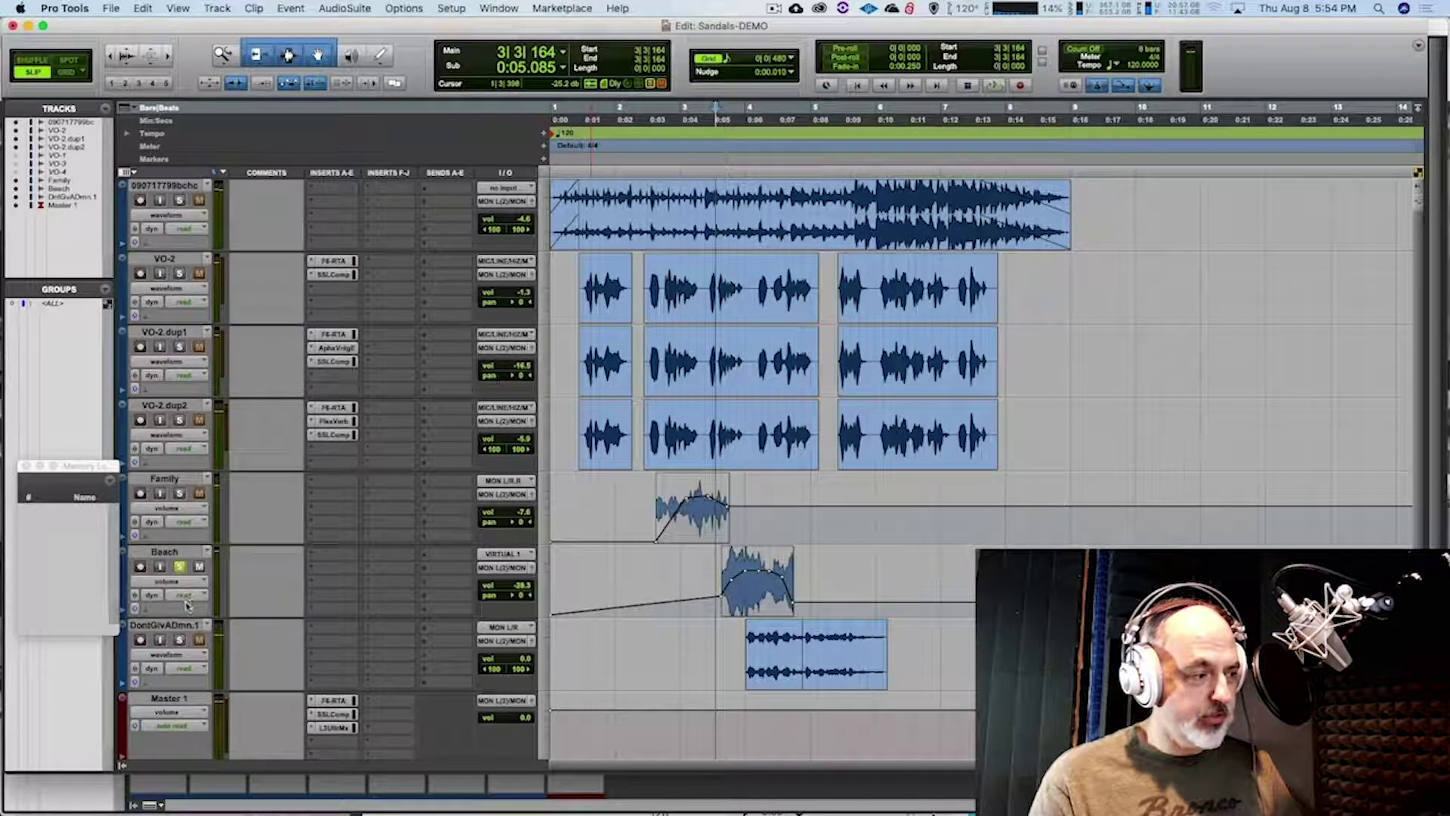
pyautogui.click(179, 639)
pyautogui.press('space')
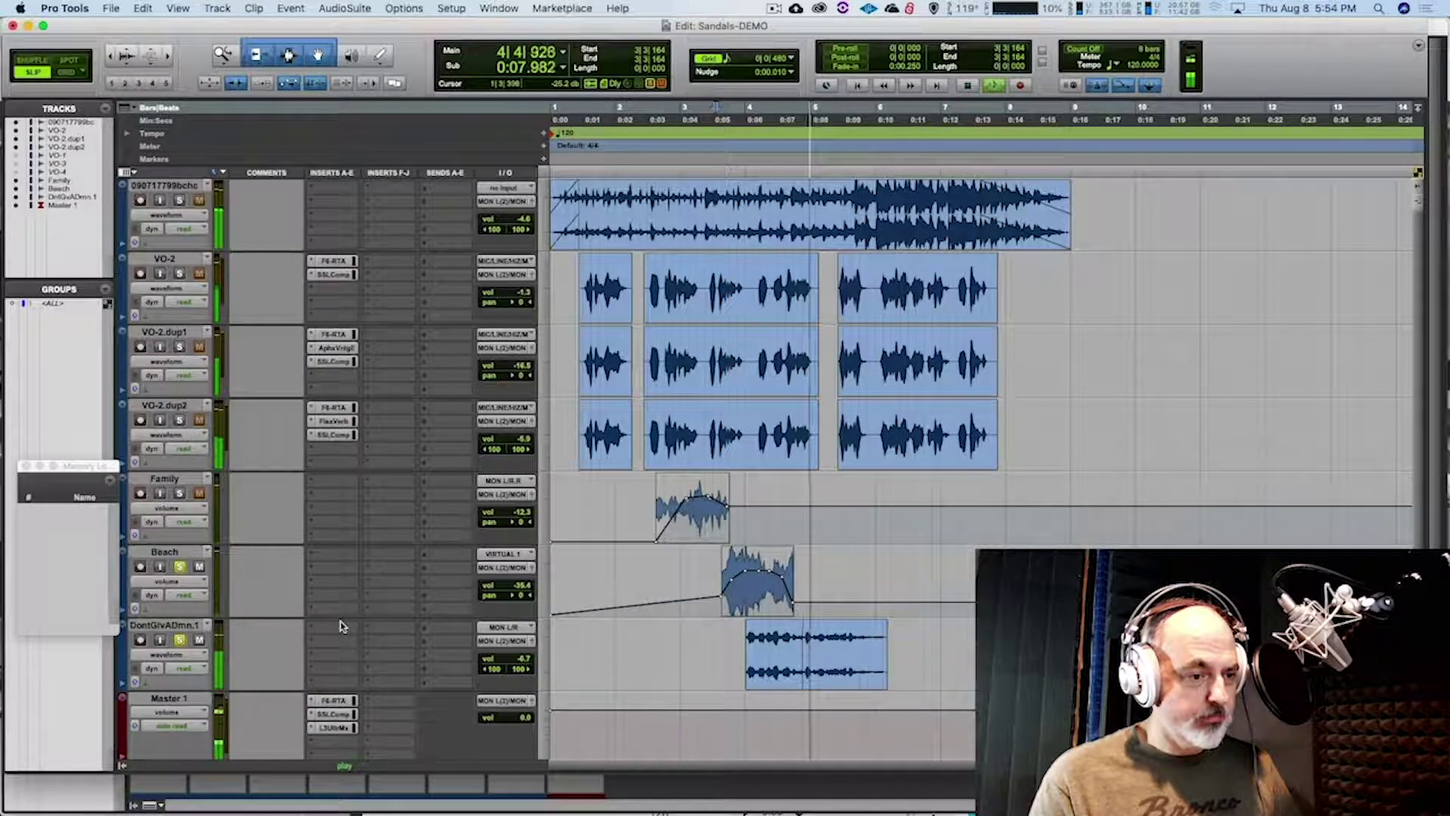
# Stop the soloed playback, place the playback start at 2|3|080, just before the Family clip, and play the full mix from there
pyautogui.press('space')
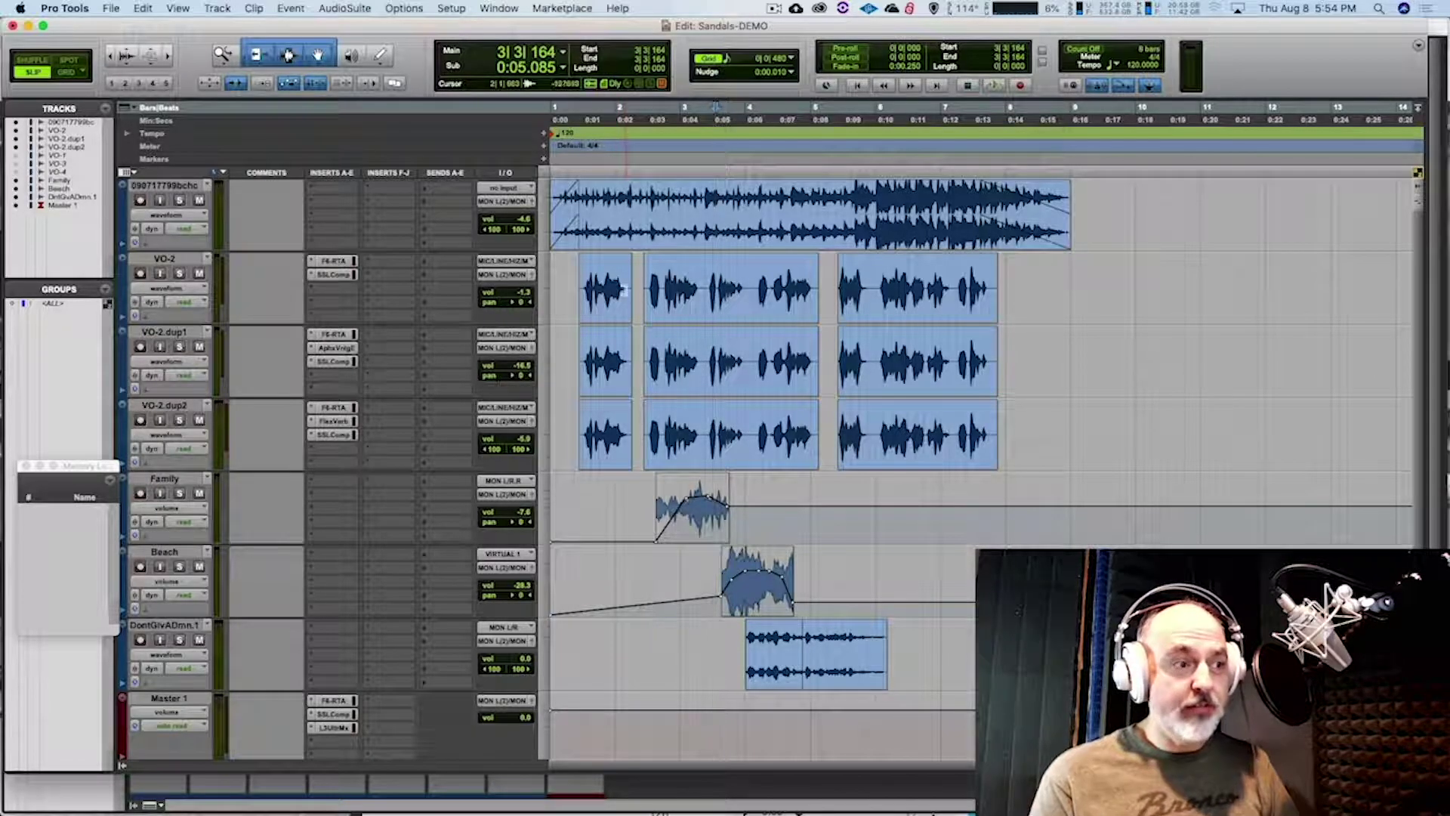
pyautogui.click(651, 180)
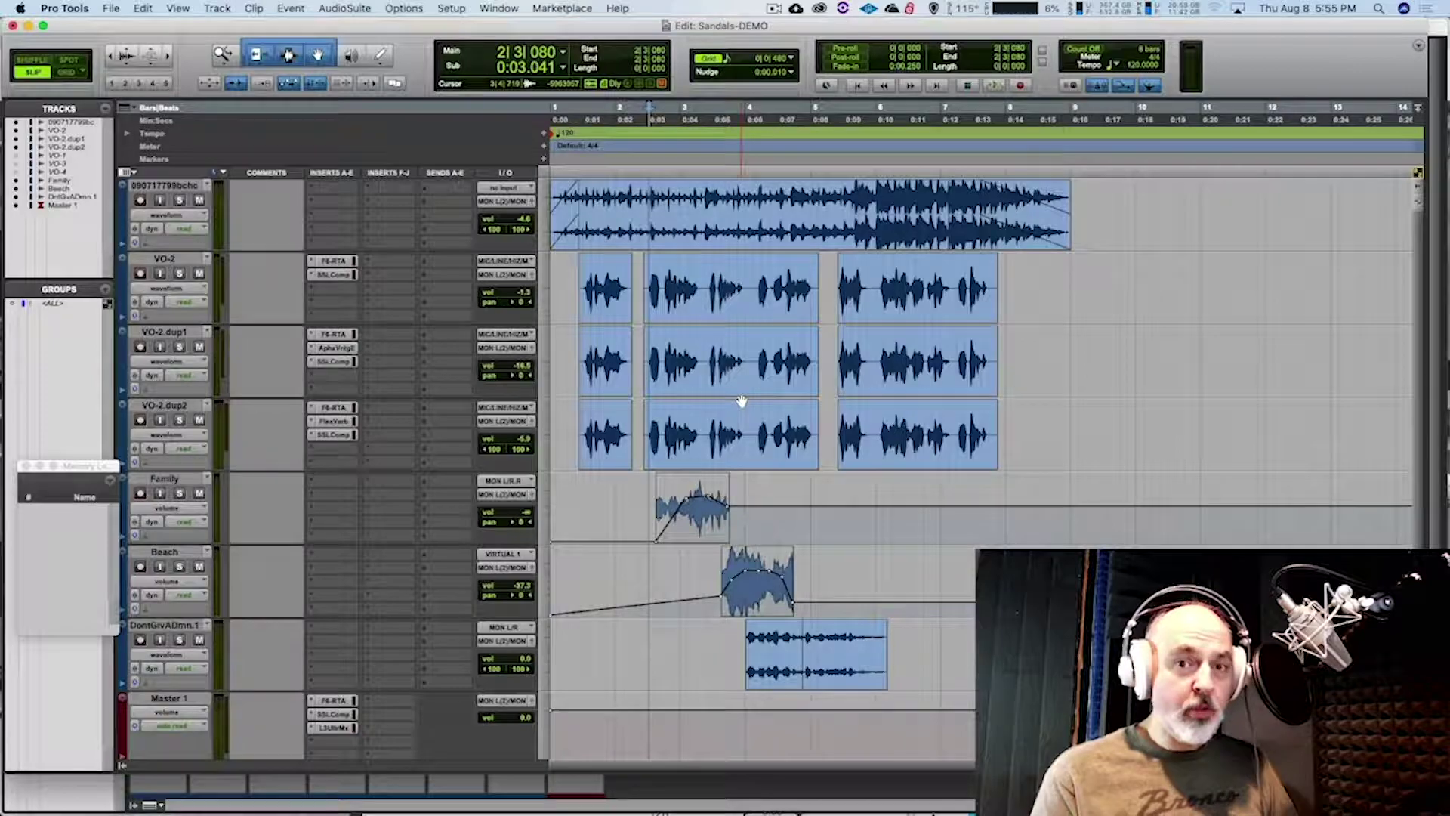
pyautogui.press('space')
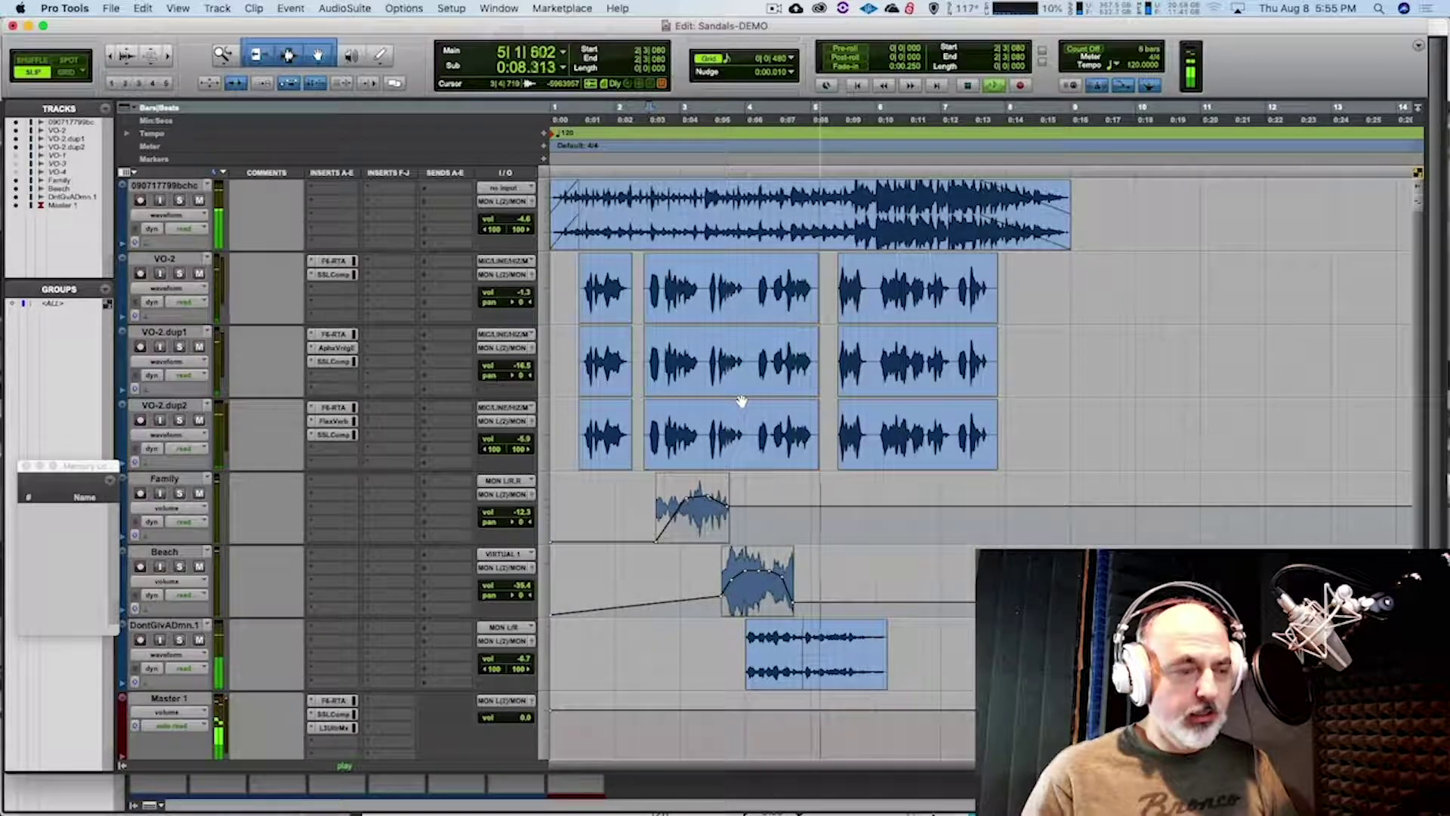
pyautogui.press('space')
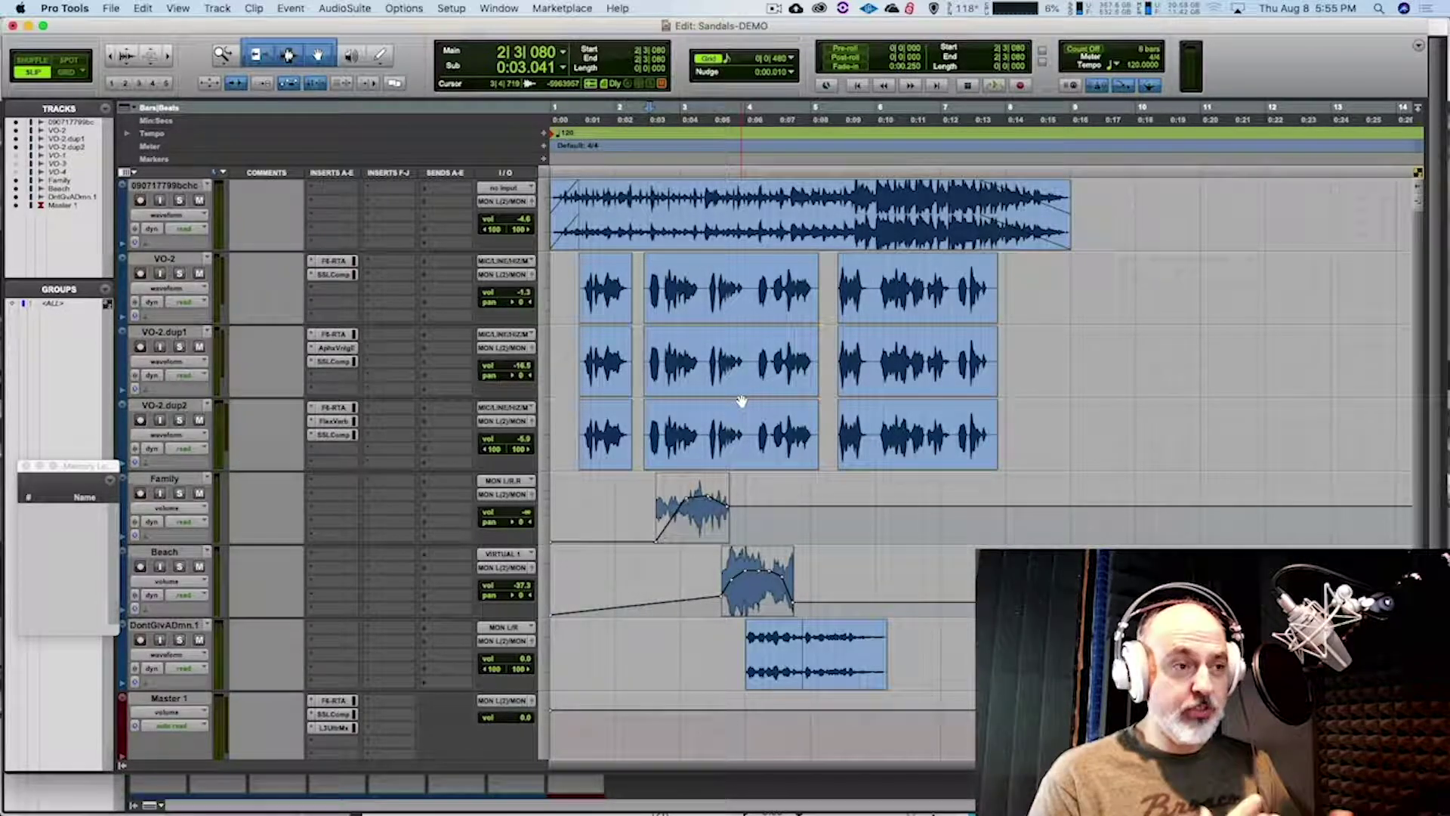
# Select the whole music clip on the top track and play the full mix from its start
pyautogui.click(647, 219)
pyautogui.click(111, 9)
pyautogui.press('space')
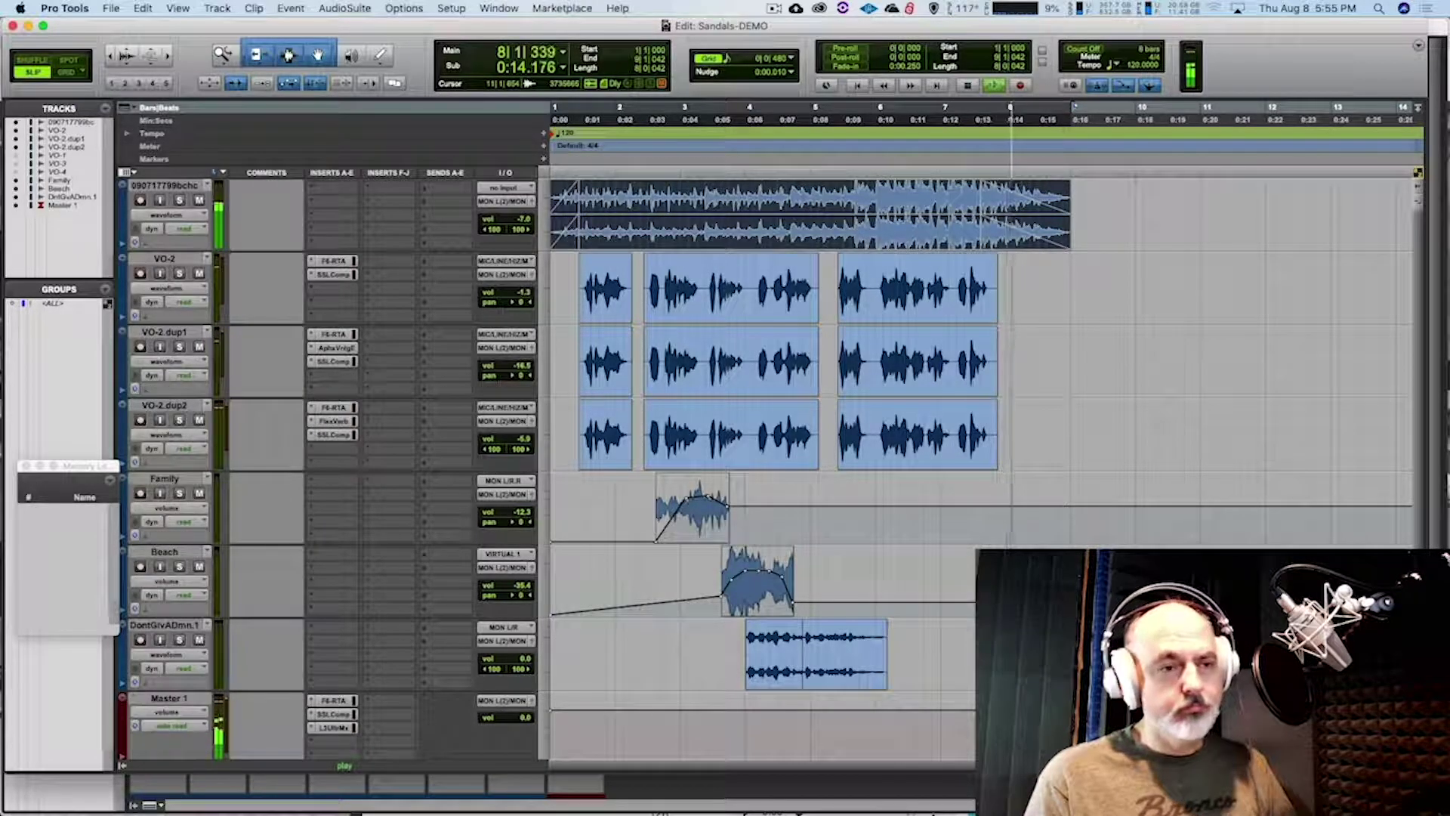
pyautogui.press('space')
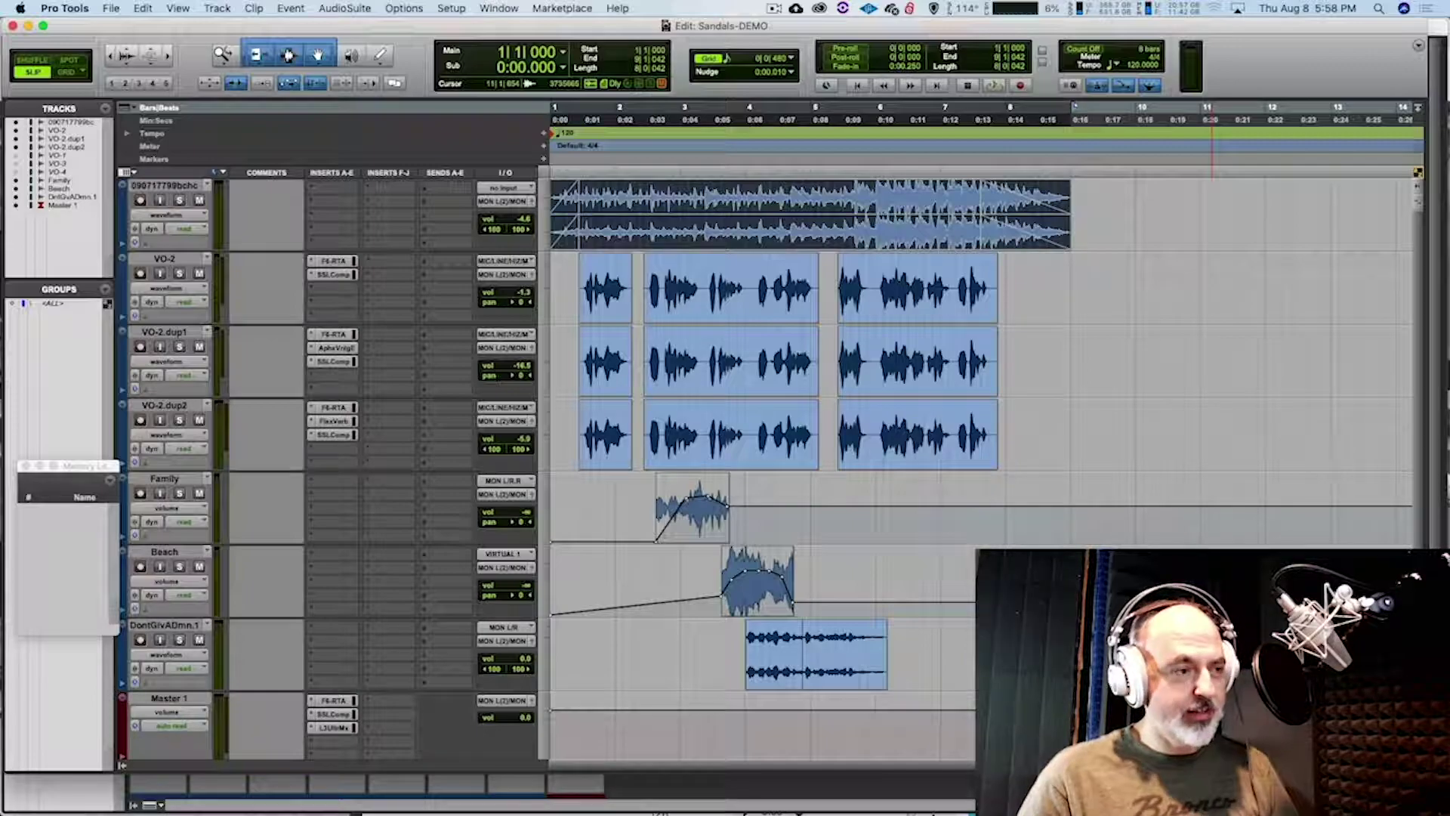
pyautogui.press('space')
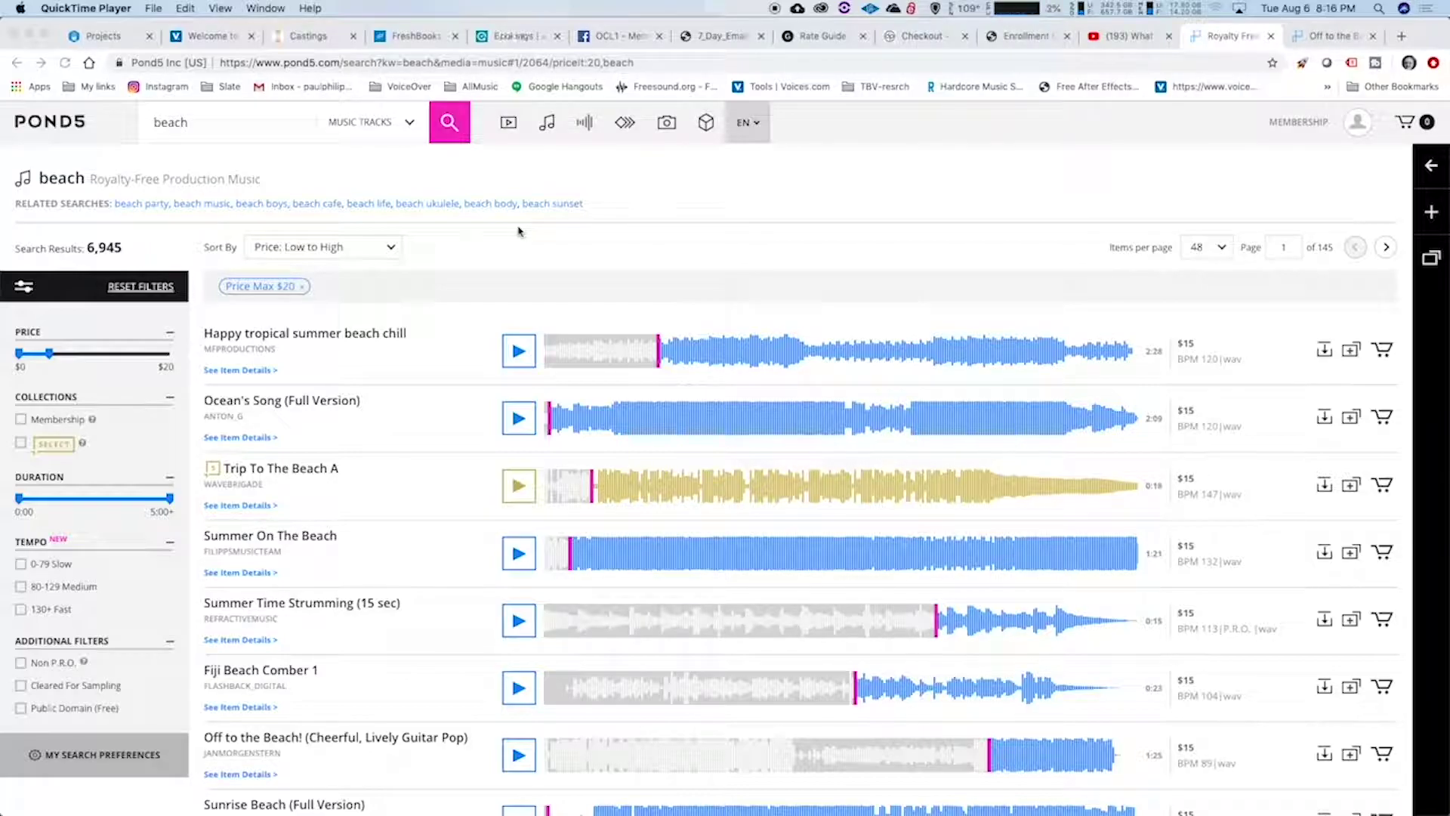
# Switch to Chrome and preview Happy tropical summer beach chill and Ocean's Song (Full Version) in the Pond5 beach music results
pyautogui.click(217, 127)
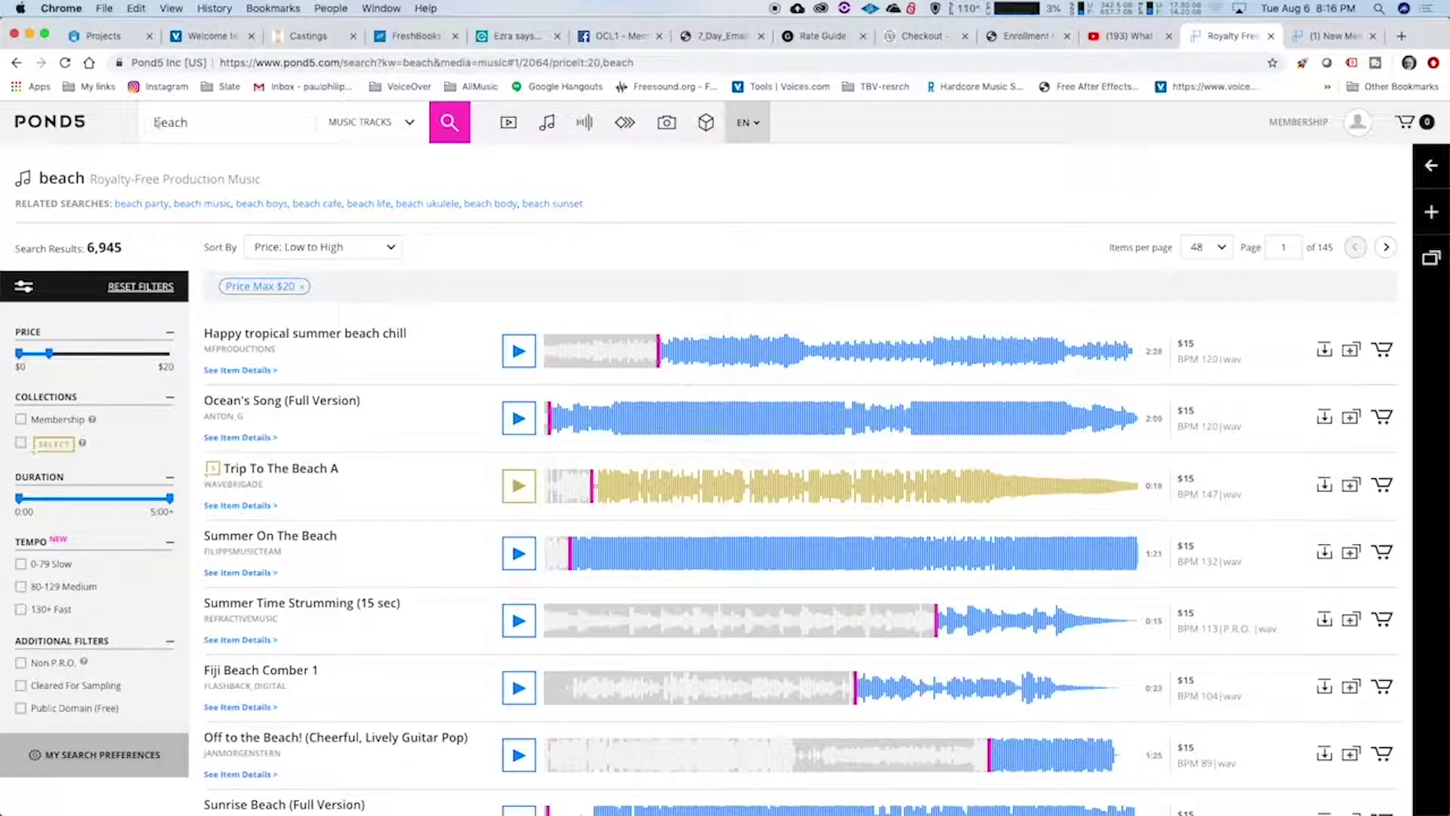
pyautogui.doubleClick(226, 122)
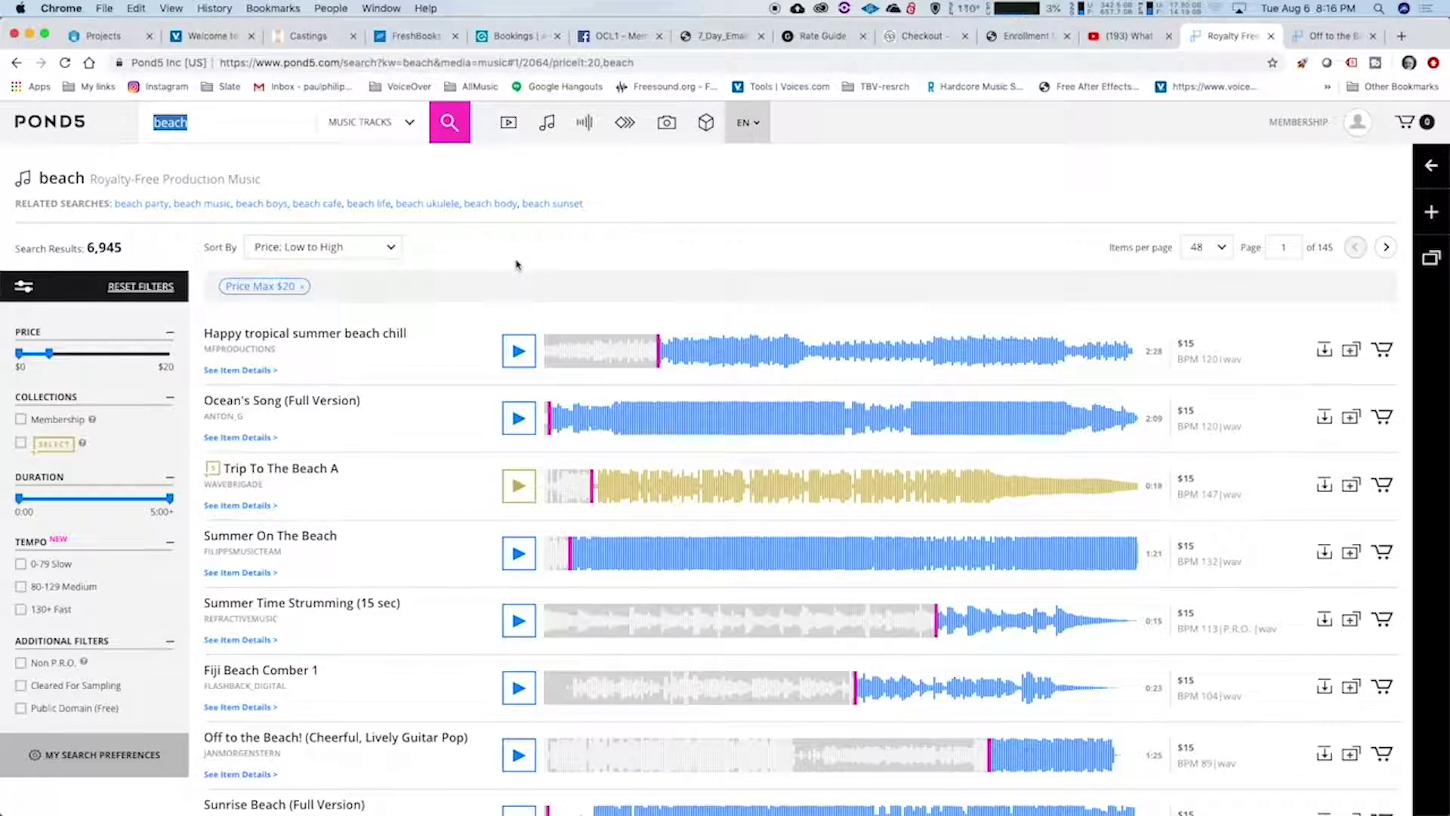
pyautogui.click(519, 354)
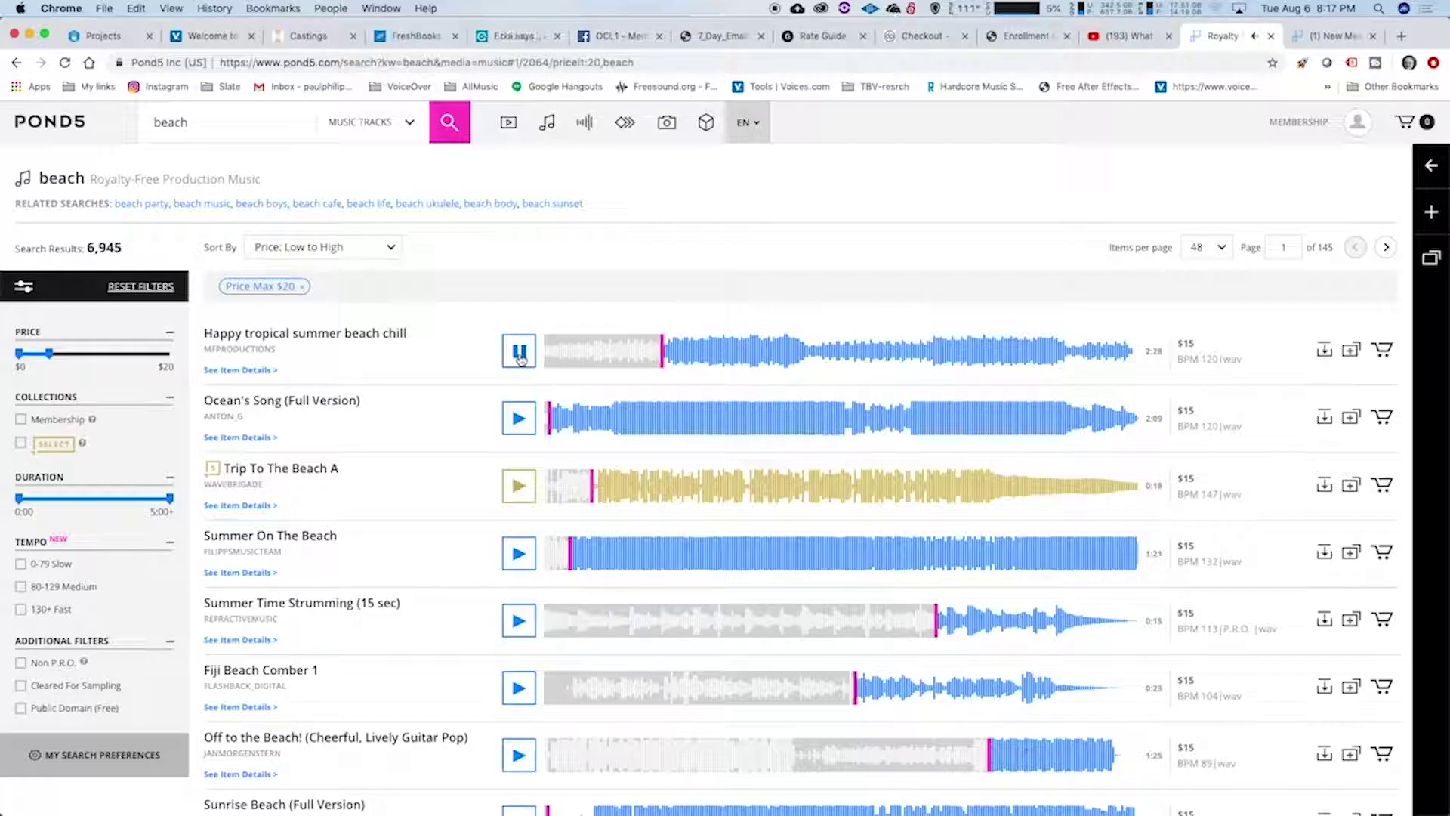
pyautogui.click(520, 353)
pyautogui.click(518, 421)
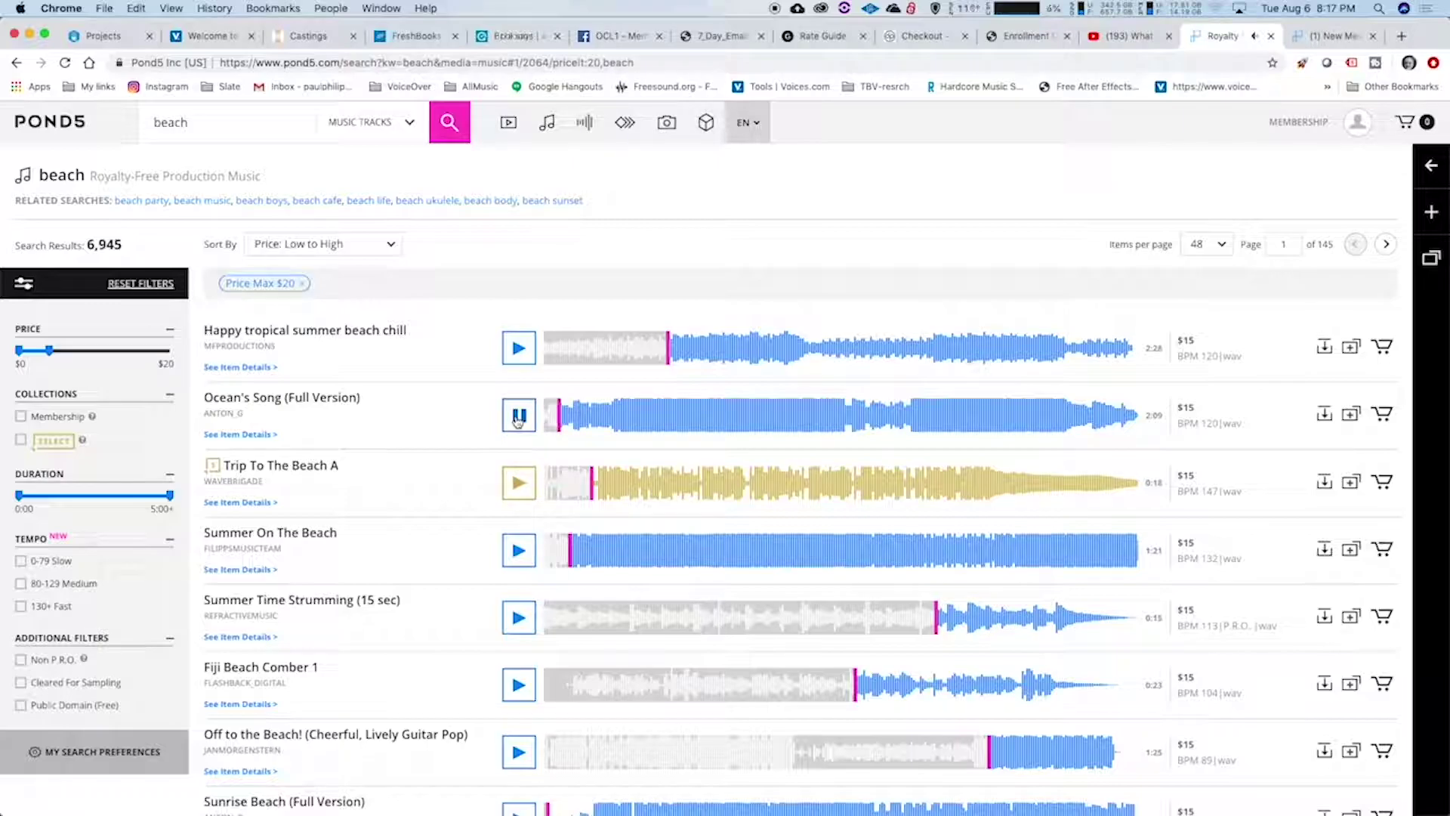
pyautogui.click(518, 421)
pyautogui.scroll(-1, 378, 413)
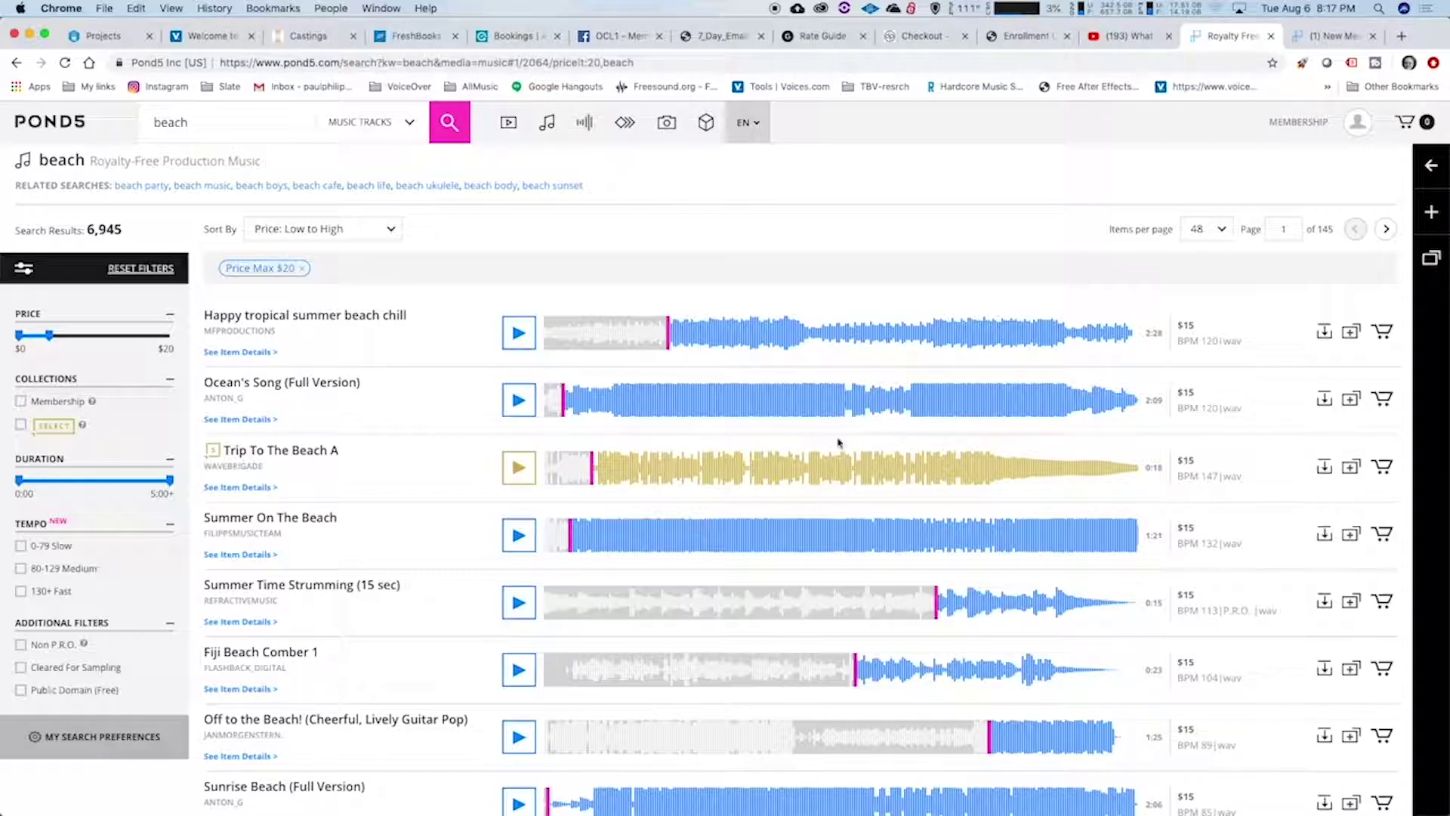
# Go to the open Off To The Beach! (Cheerful, Lively Guitar Pop) track page and play its preview from 00:52
pyautogui.hotkey('ctrl', 'Tab')
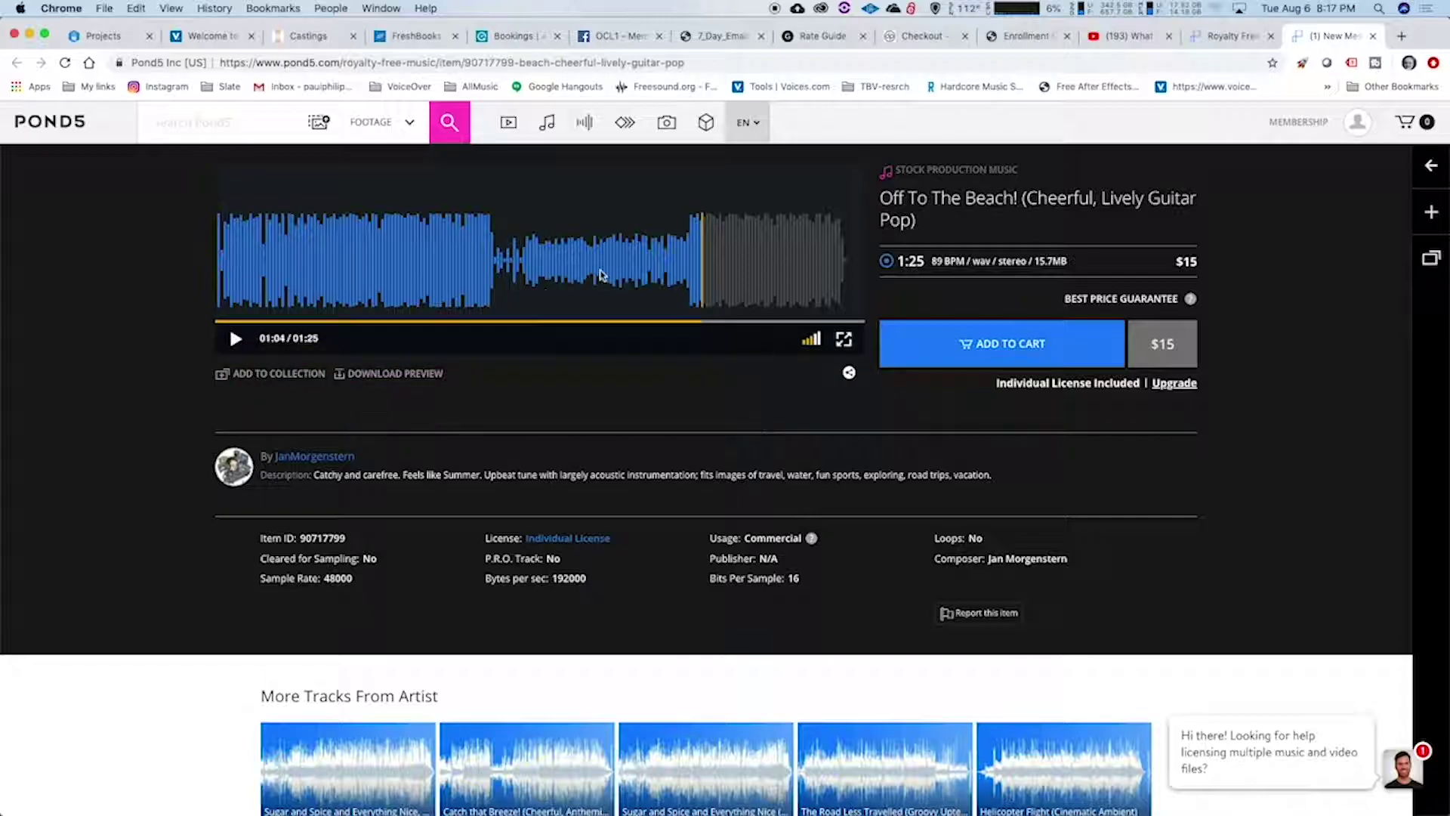
pyautogui.moveTo(602, 272)
pyautogui.click(617, 311)
pyautogui.click(235, 339)
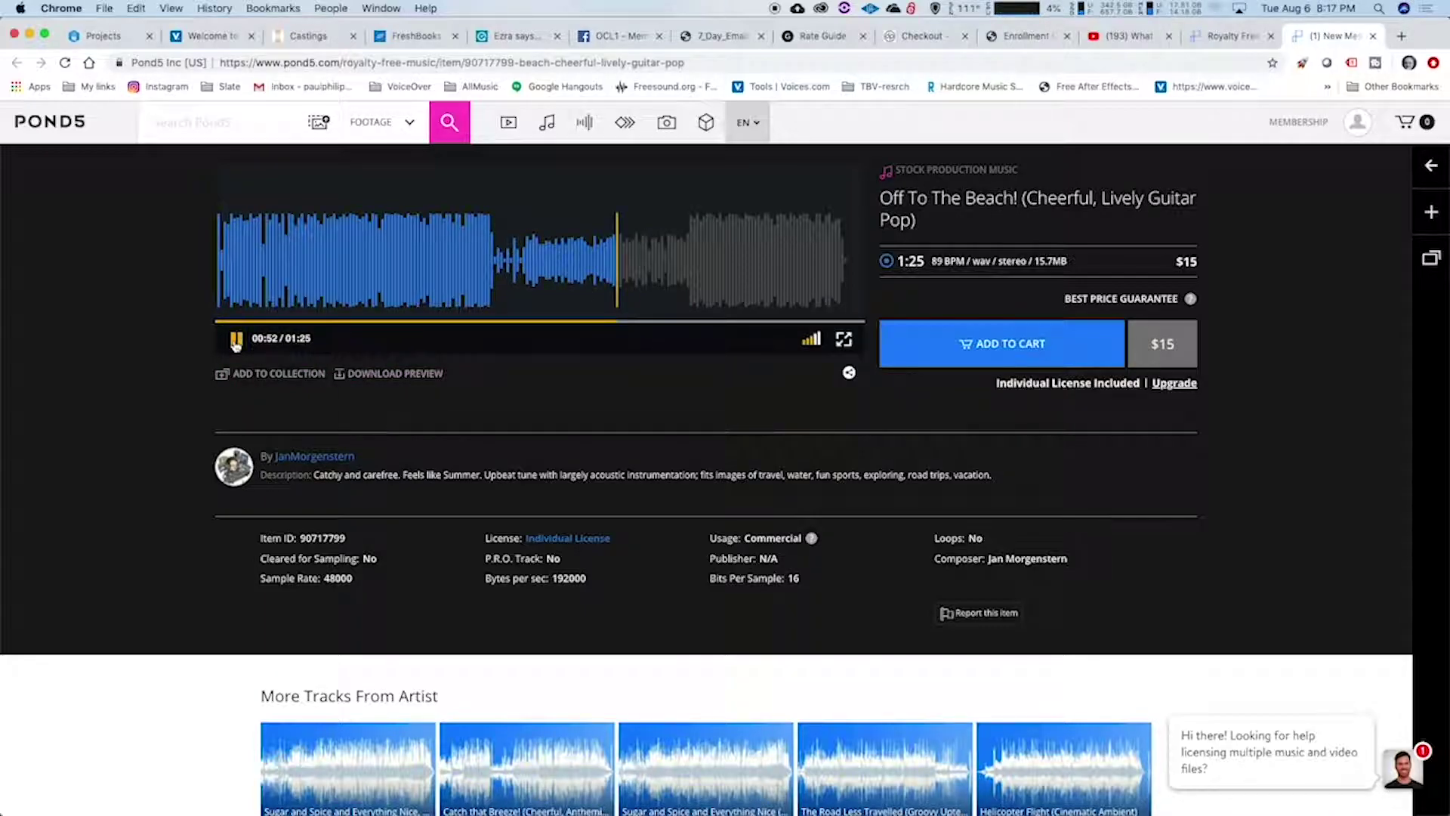